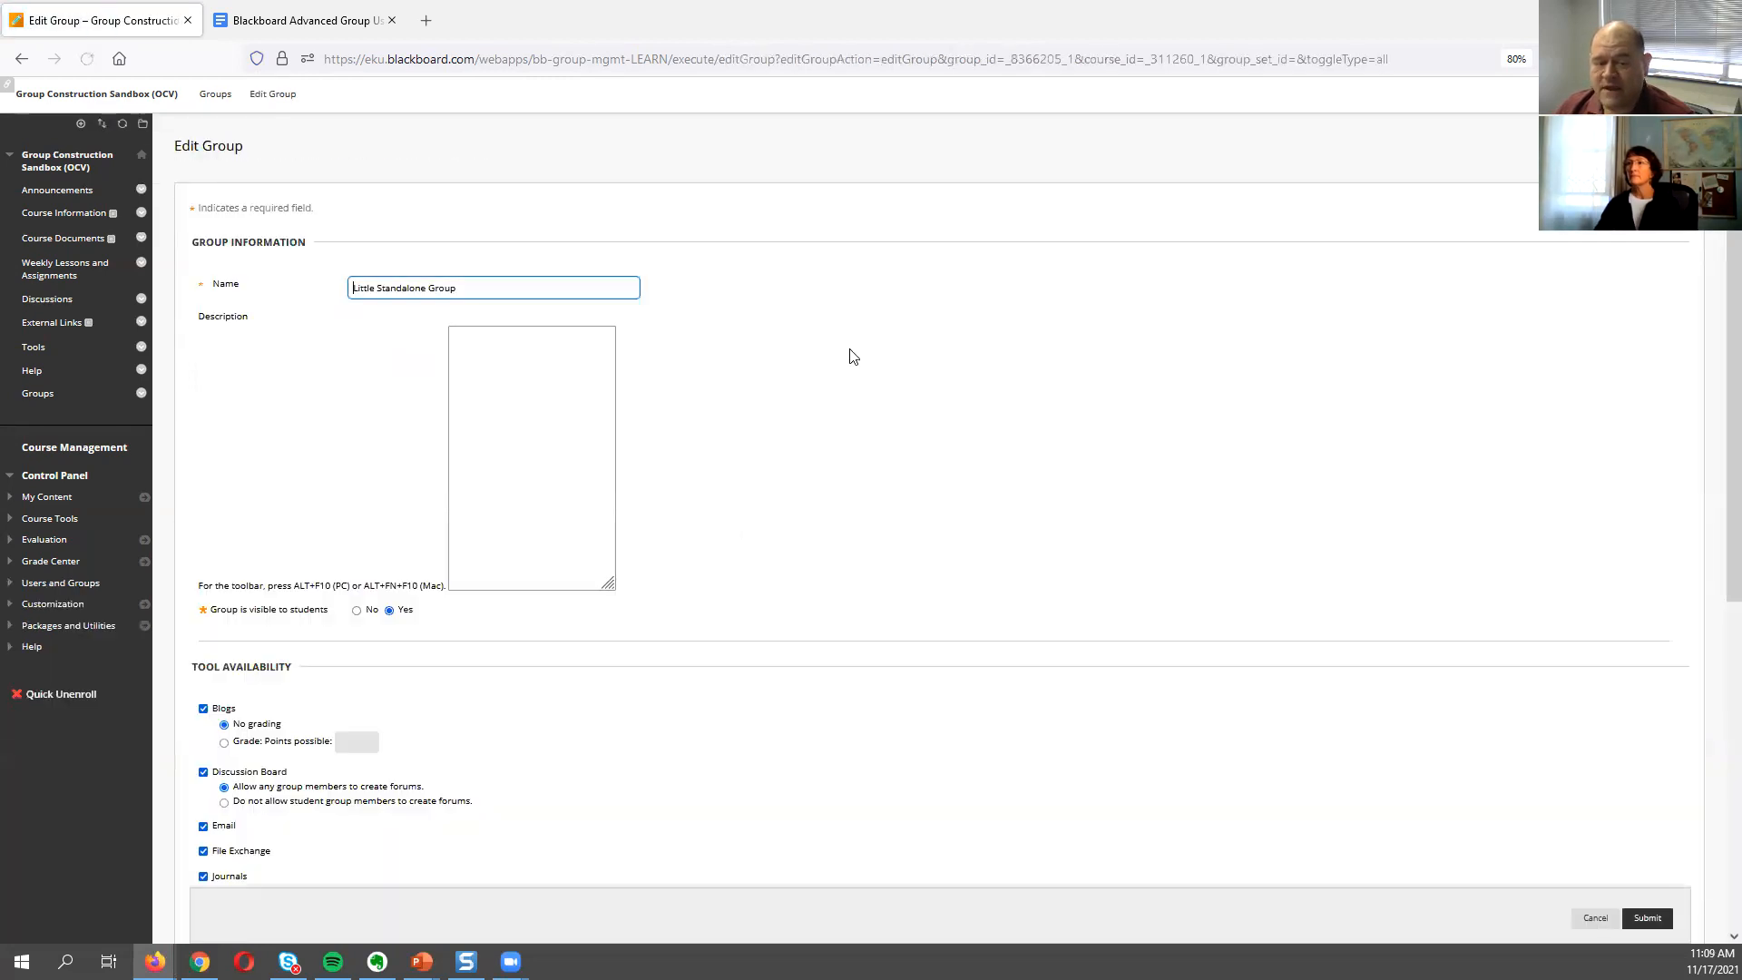
# Review the Little Standalone Group's edit page, including its visibility, tool availability, personalization and membership settings.
pyautogui.scroll(-3, 850, 356)
pyautogui.scroll(-3, 850, 356)
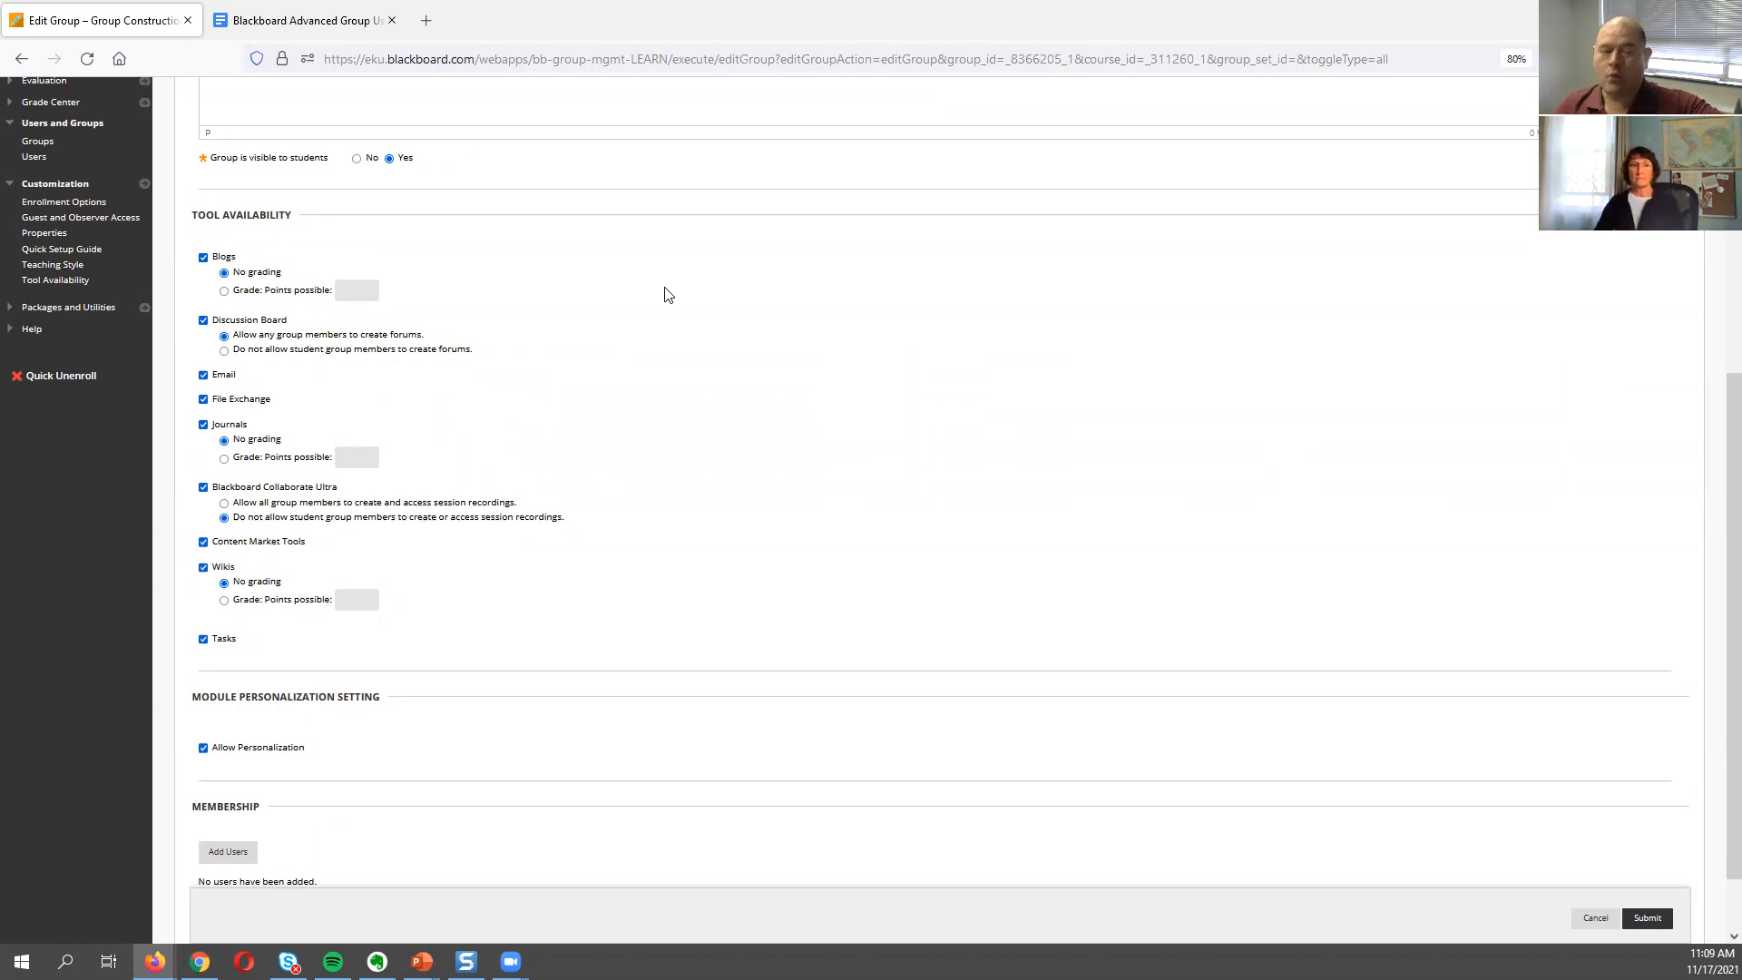
pyautogui.scroll(5, 665, 293)
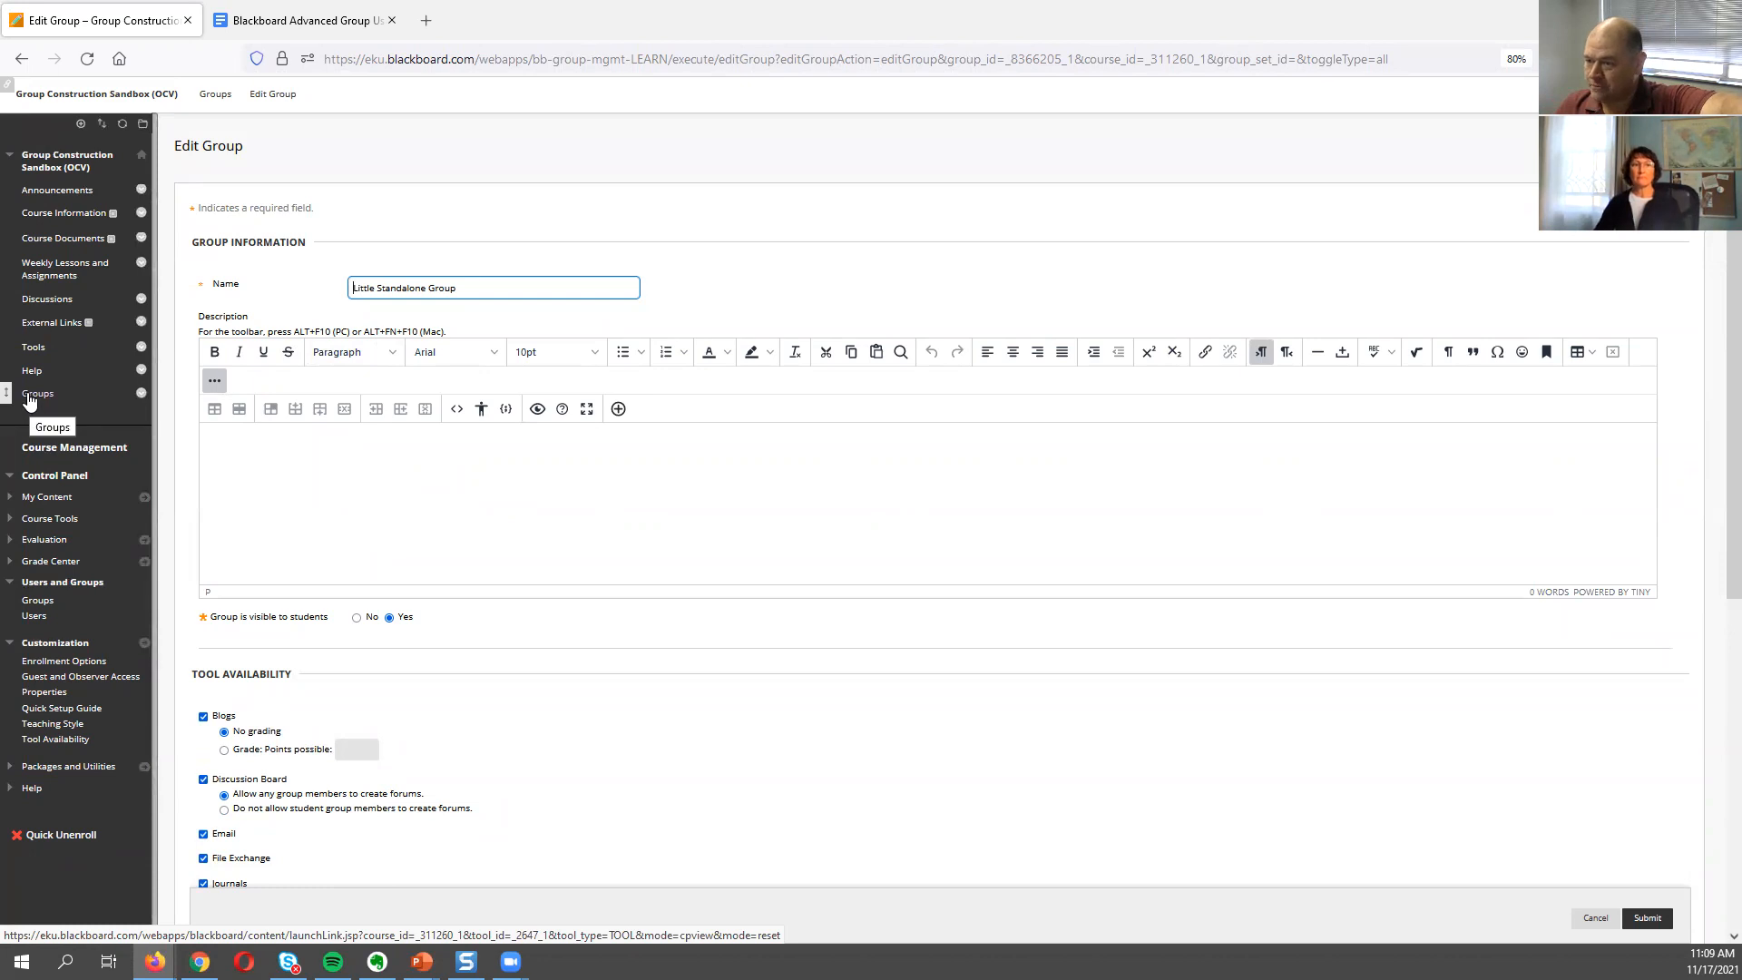
pyautogui.scroll(-1, 770, 219)
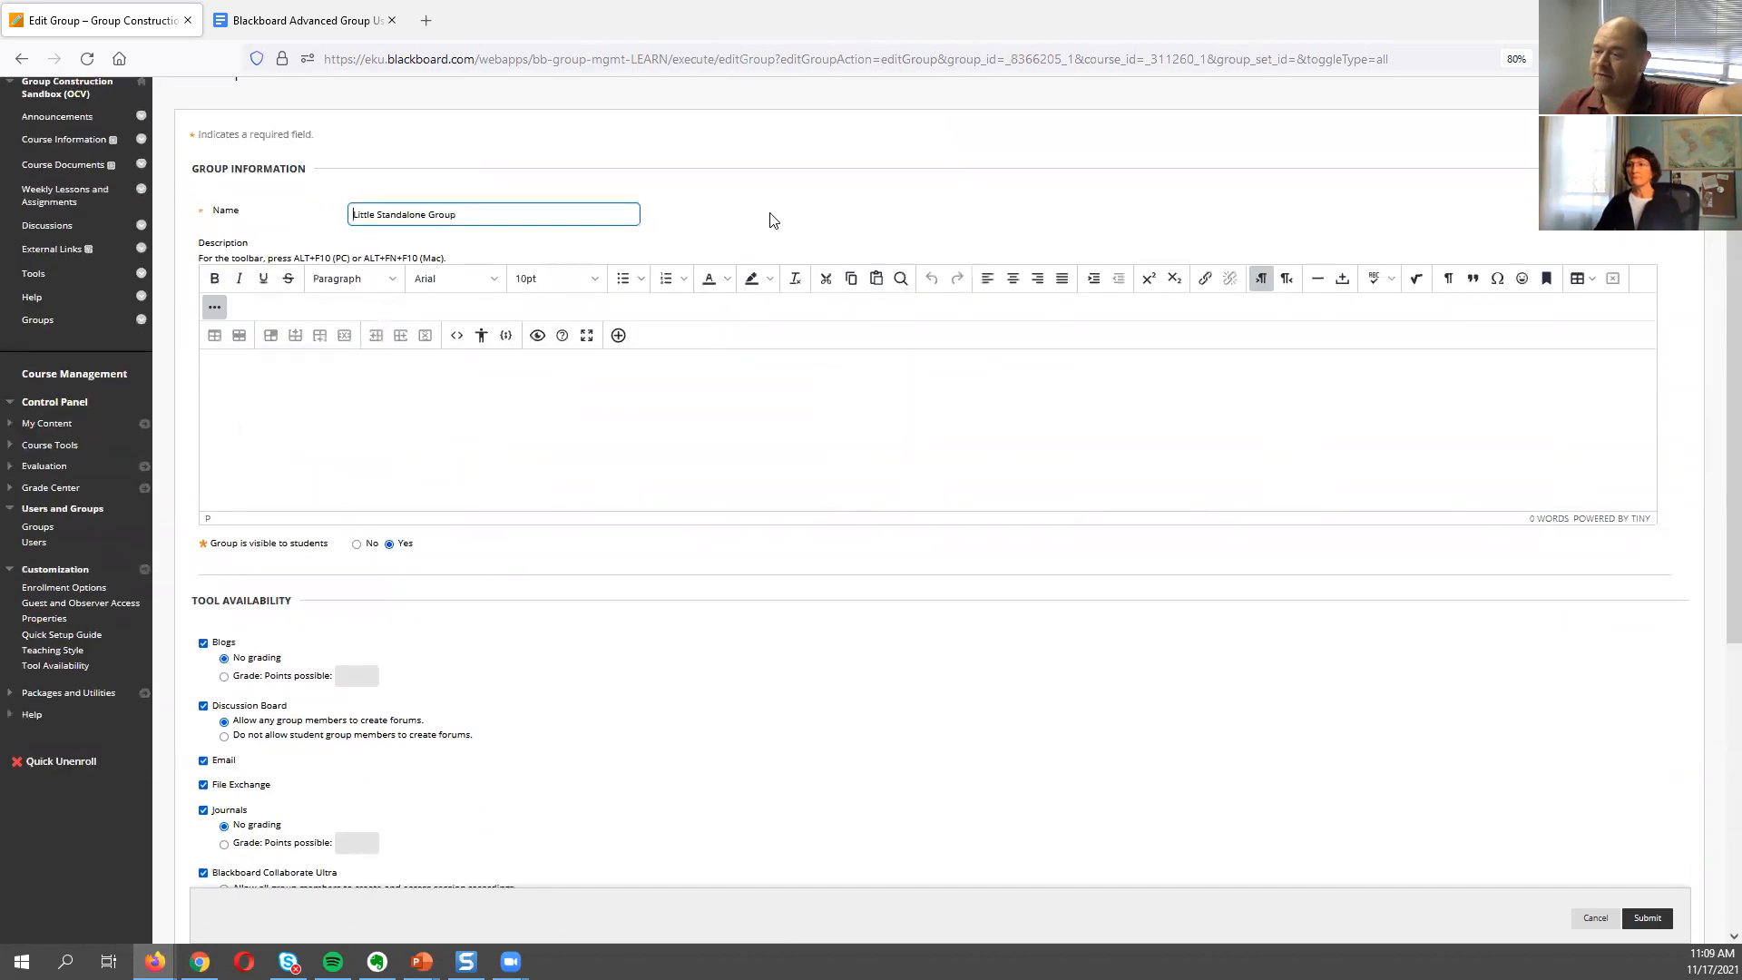
pyautogui.scroll(-1, 770, 221)
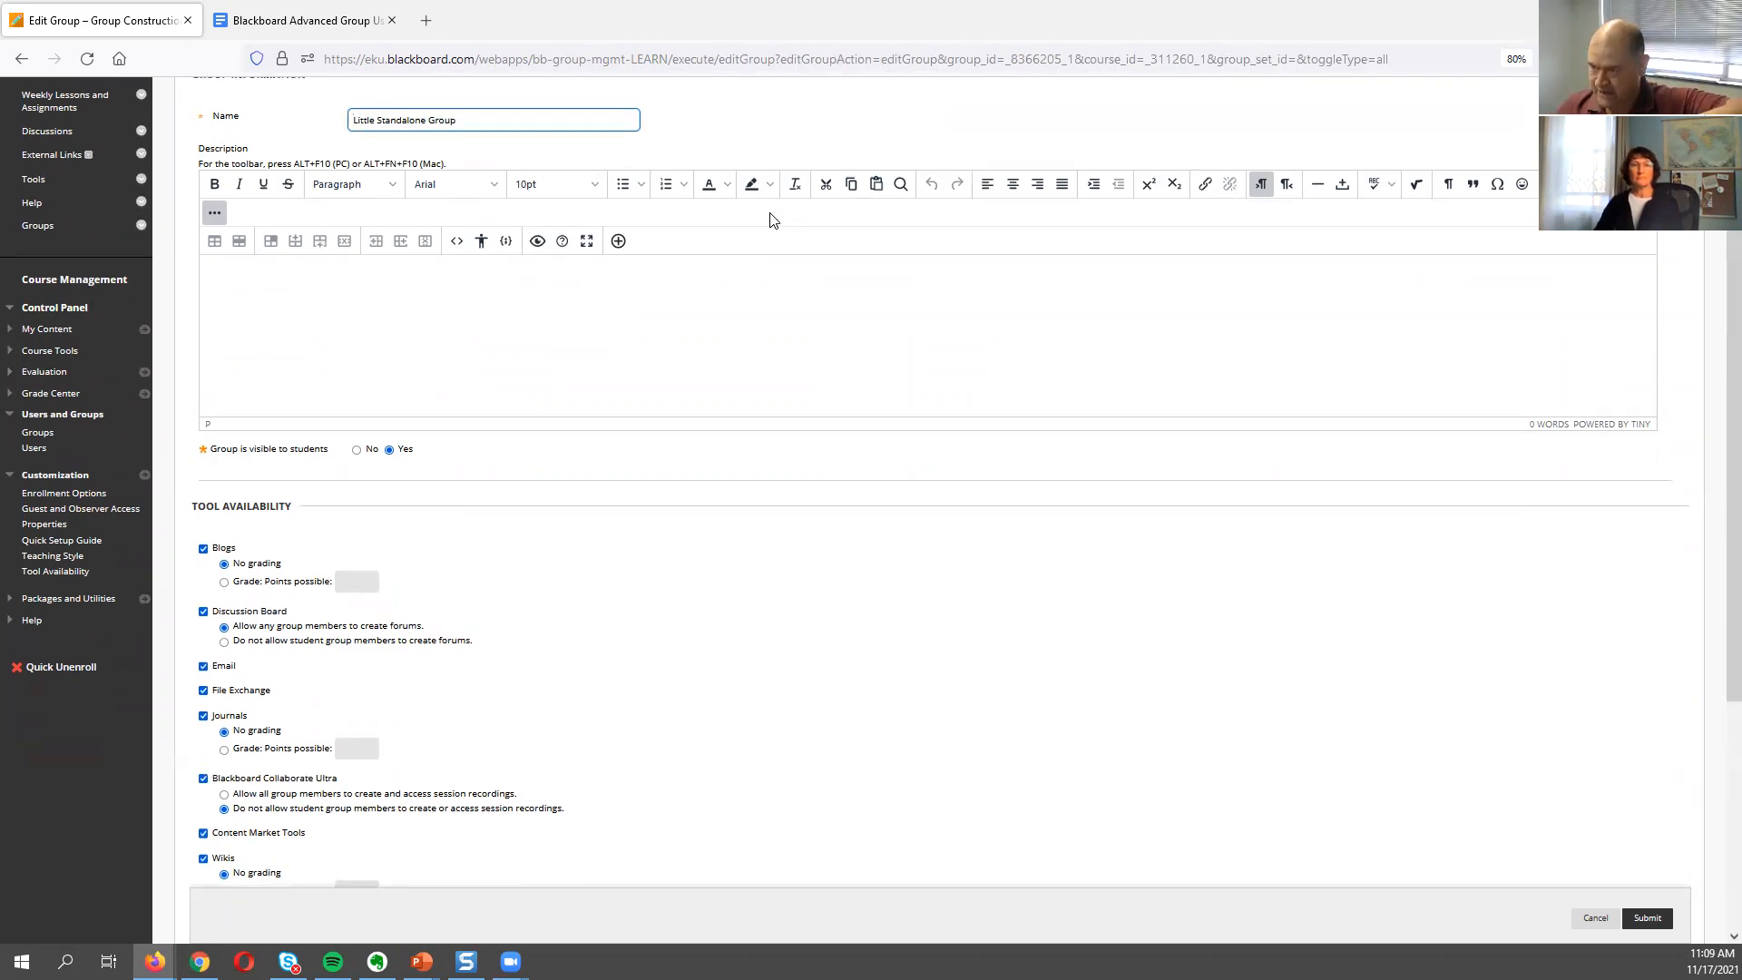
pyautogui.scroll(-1, 771, 221)
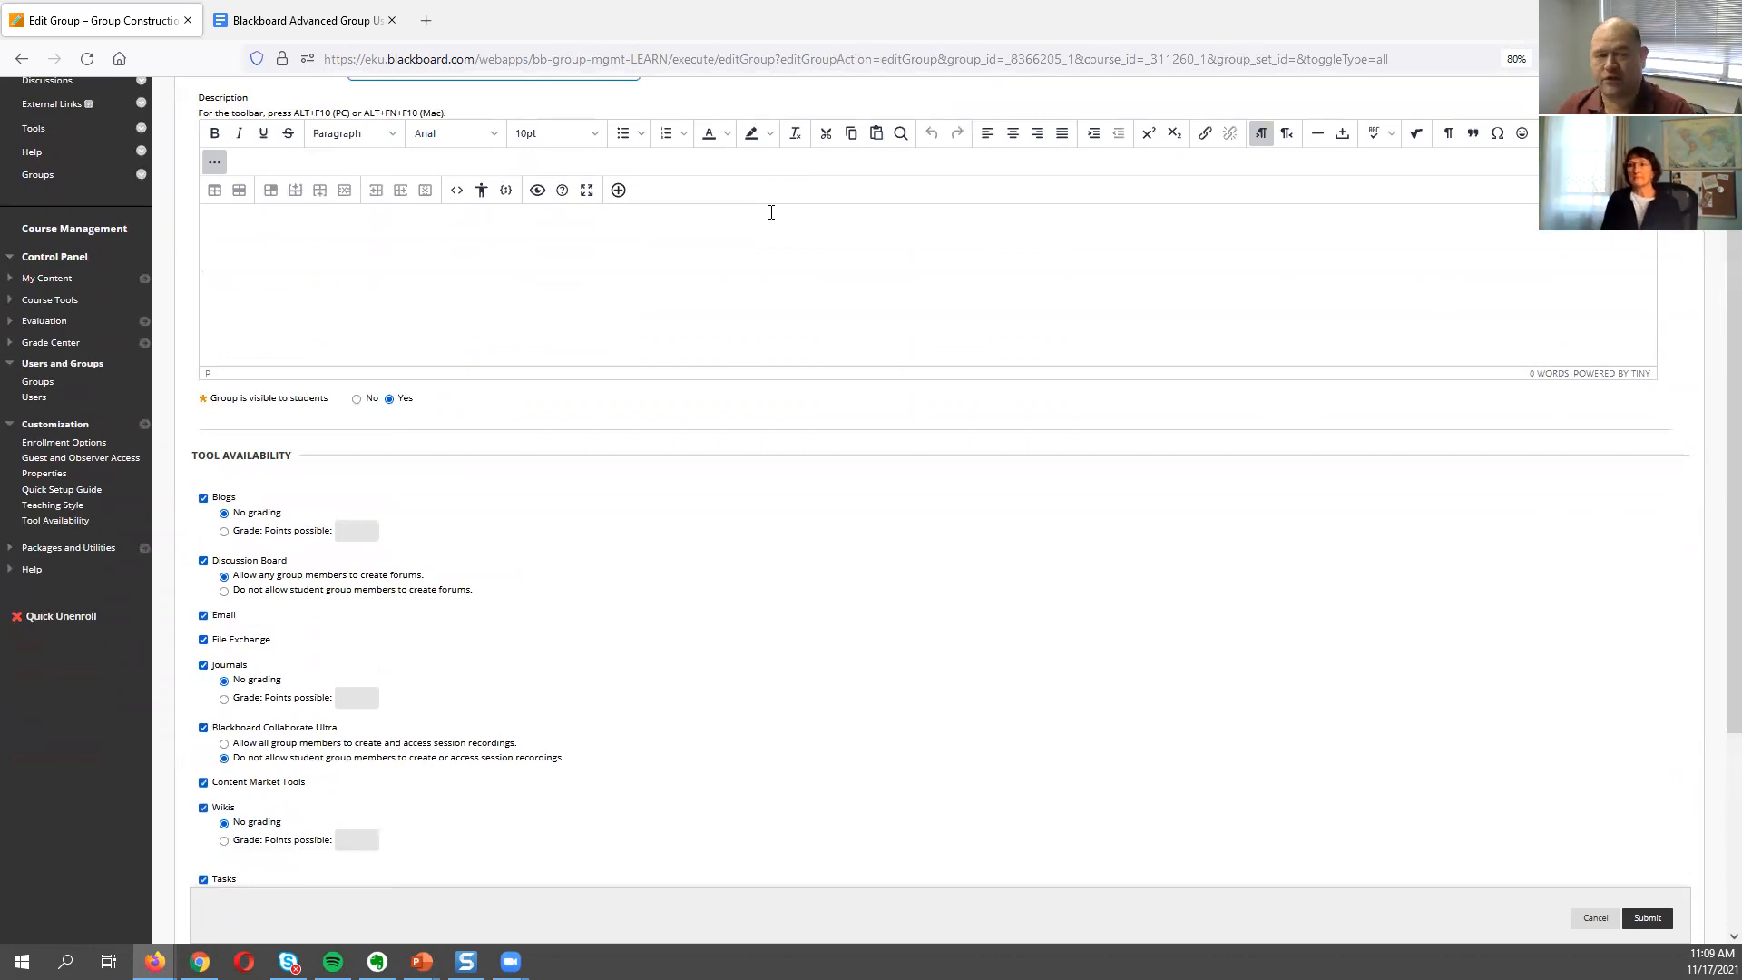
pyautogui.scroll(4, 771, 212)
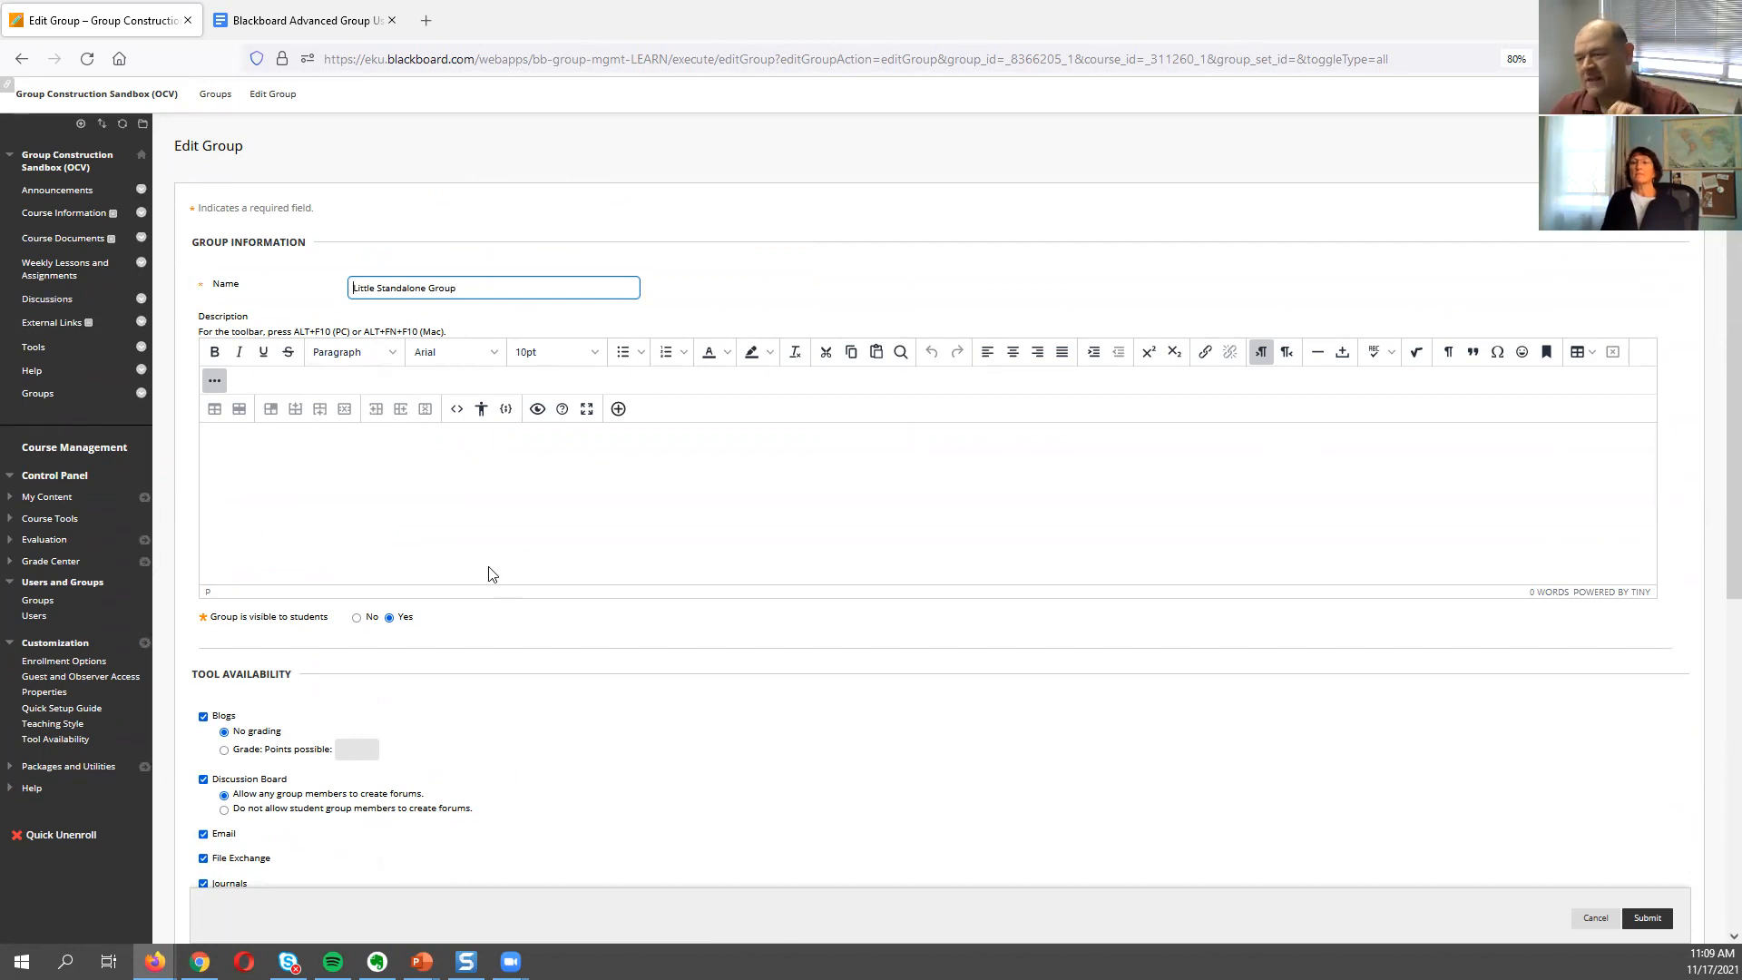
pyautogui.scroll(-5, 488, 574)
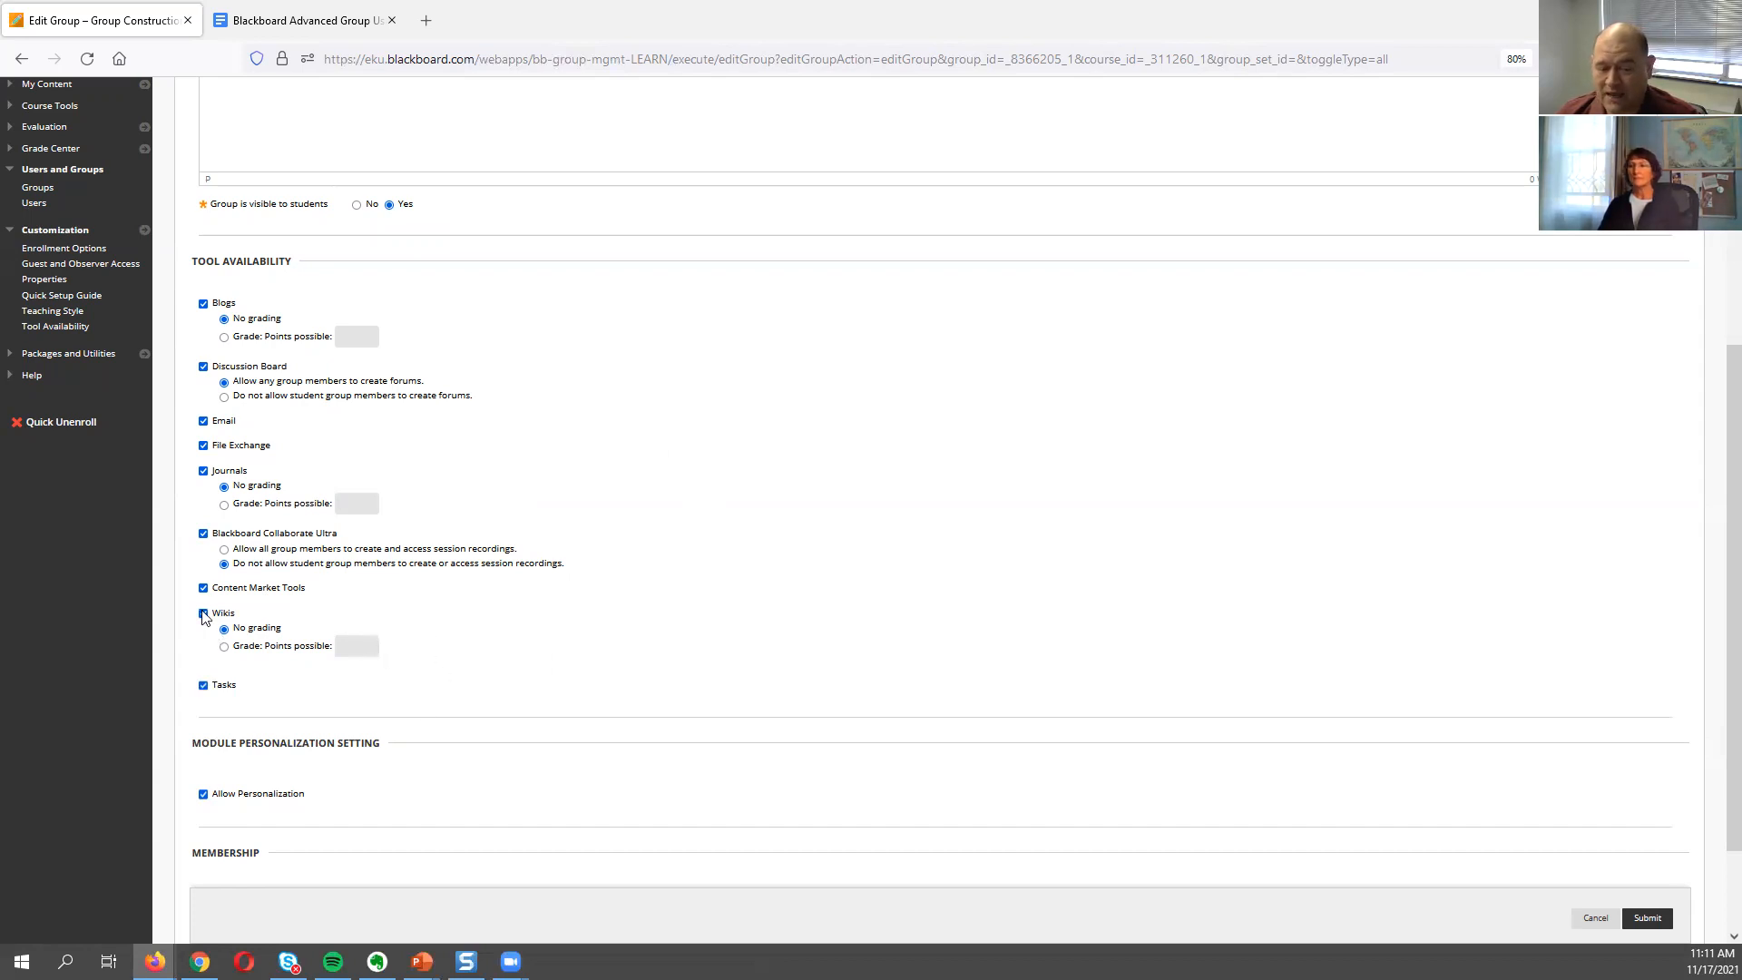
pyautogui.scroll(-2, 432, 620)
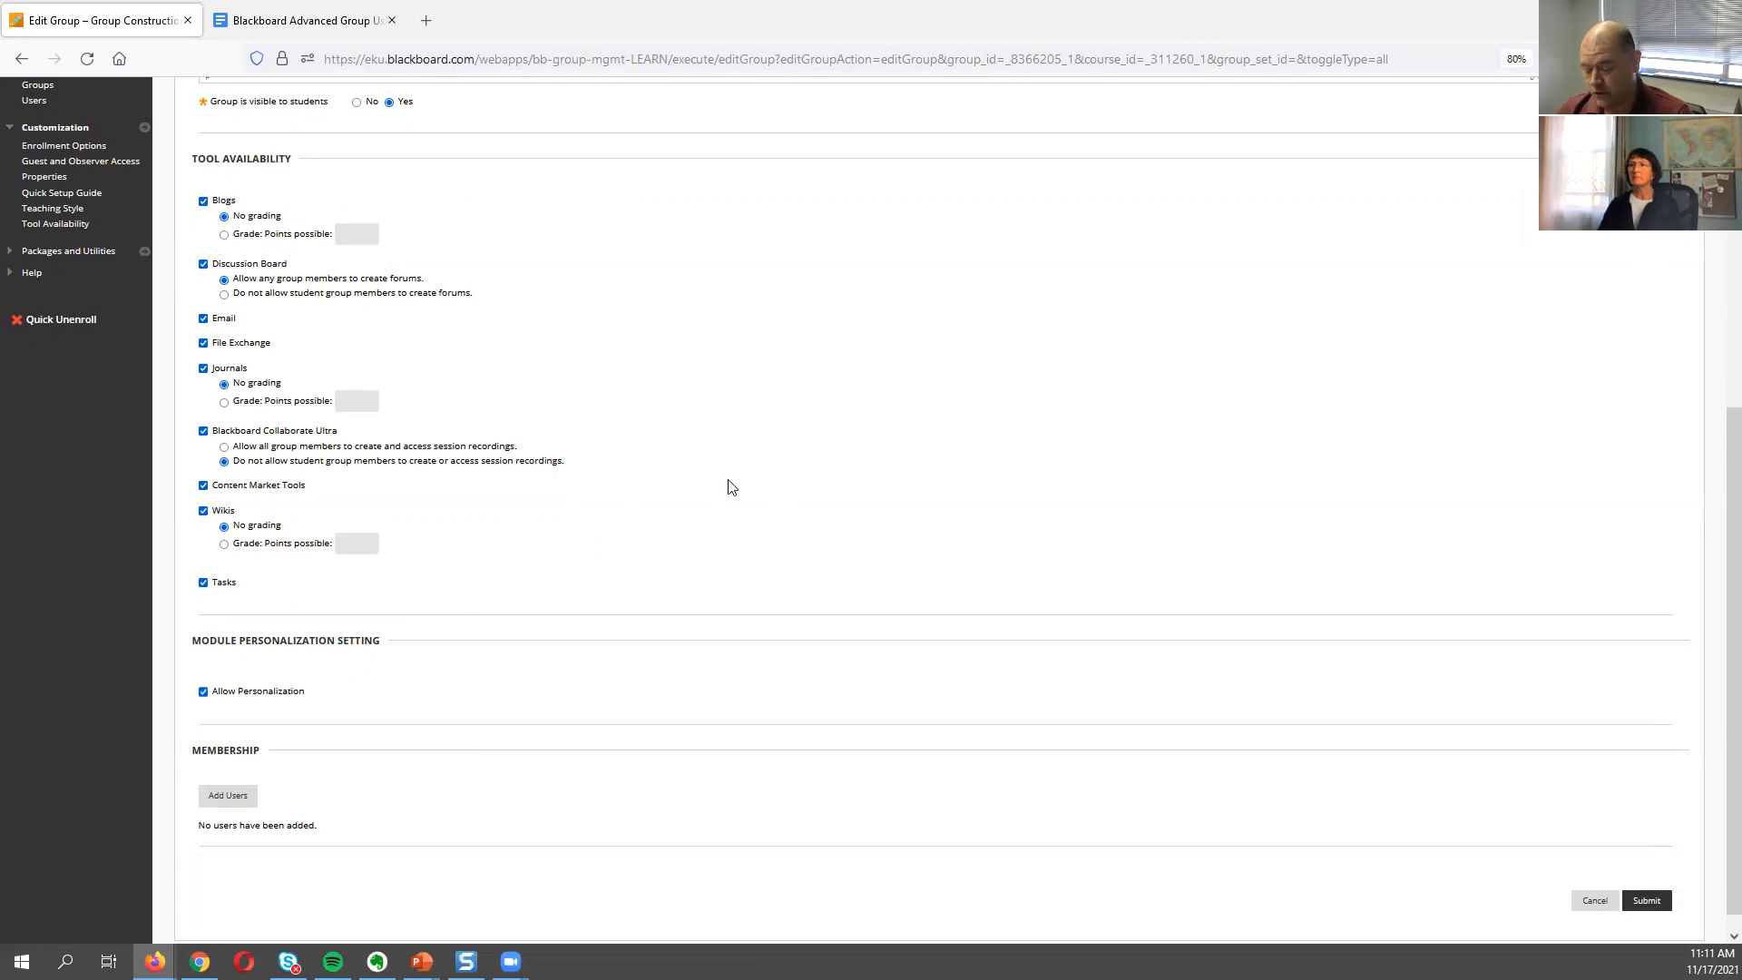
# Switch to the PowerPoint slideshow and advance from the Group Tools slide to the one on the types of groups.
pyautogui.hotkey('alt', 'Tab')
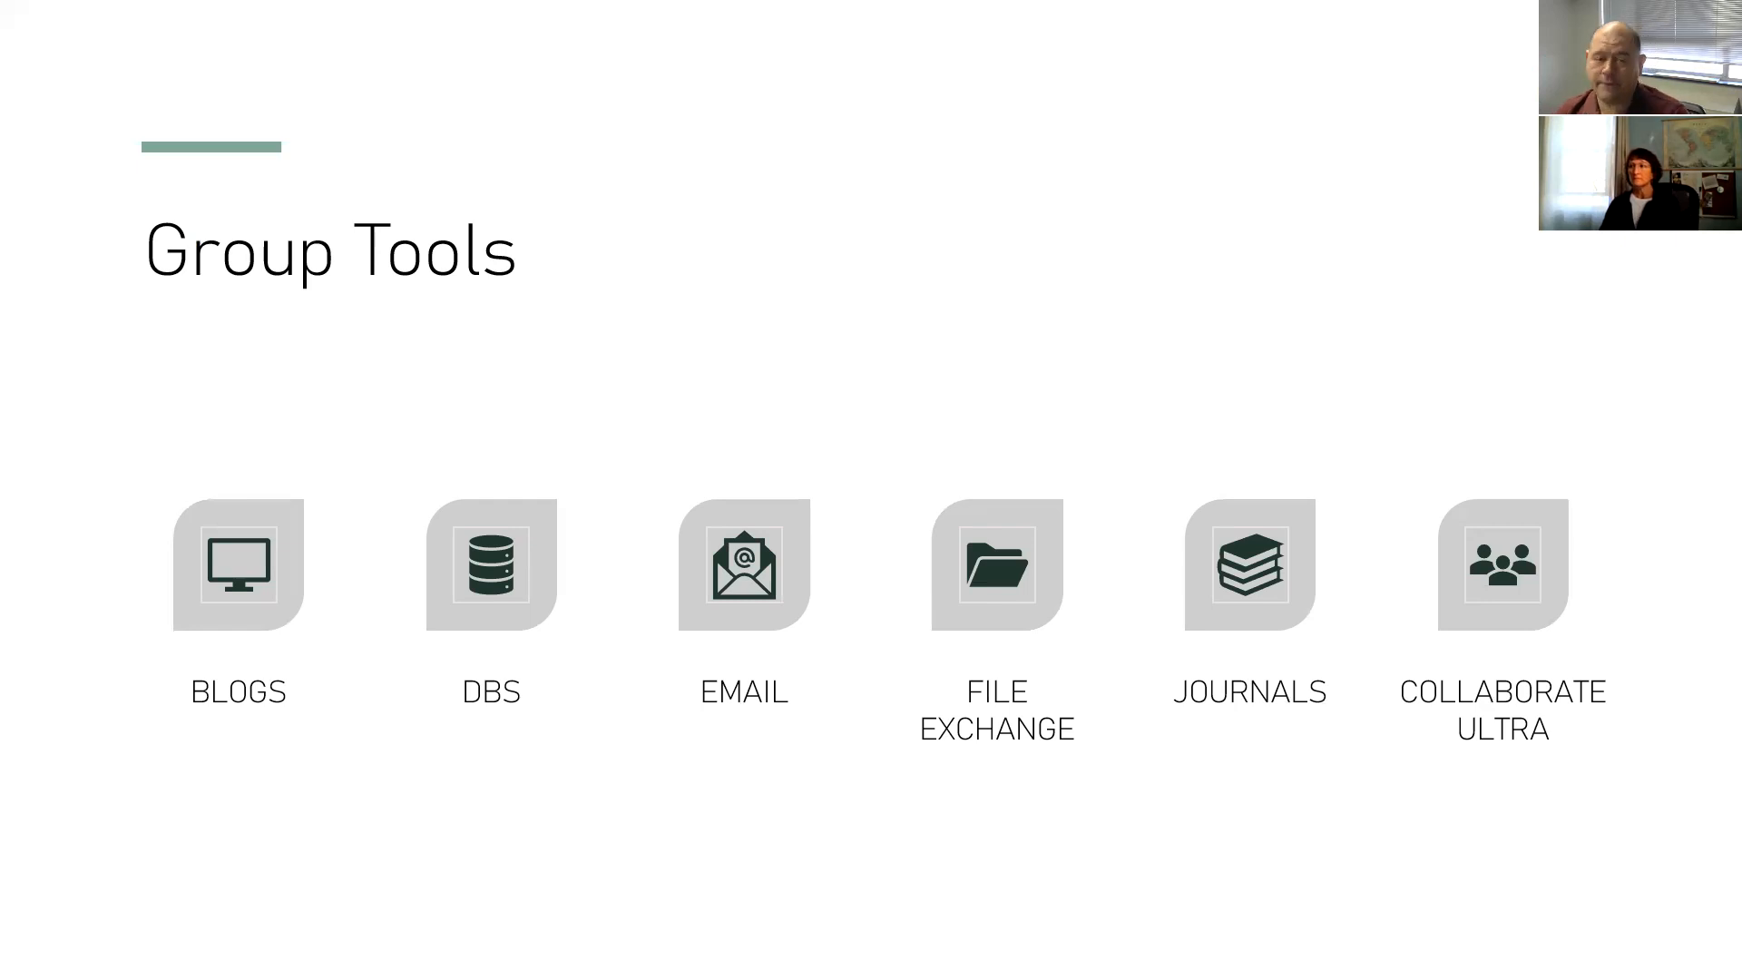
pyautogui.press('Right')
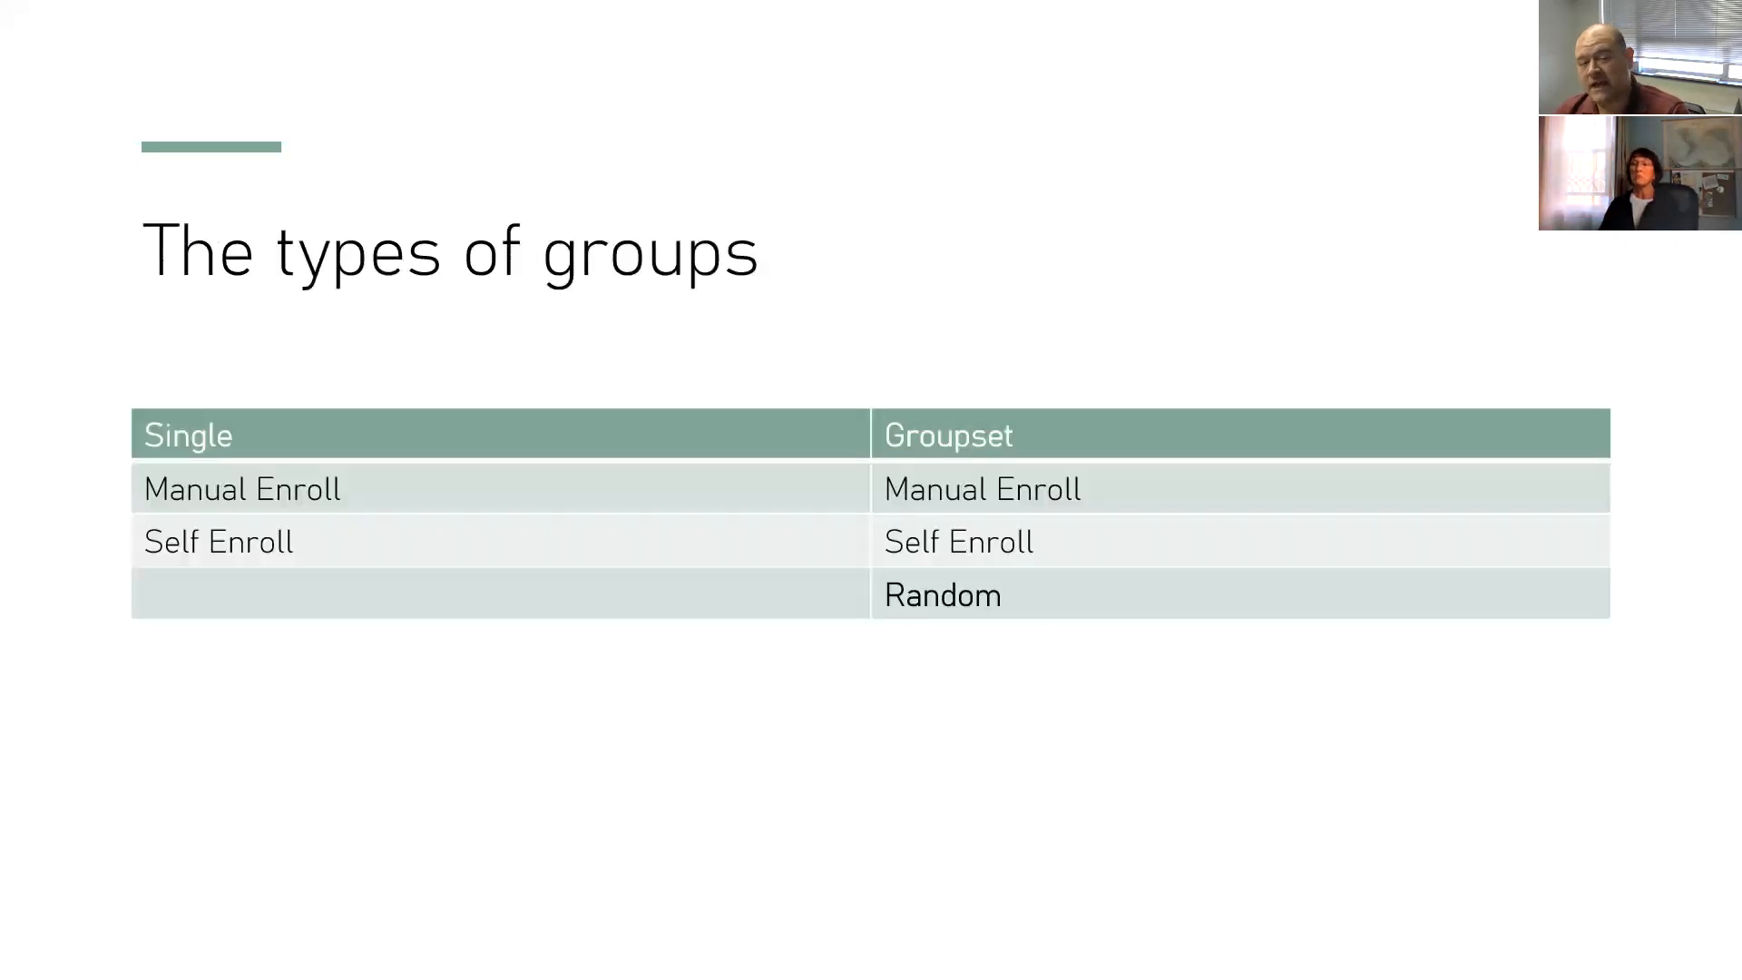
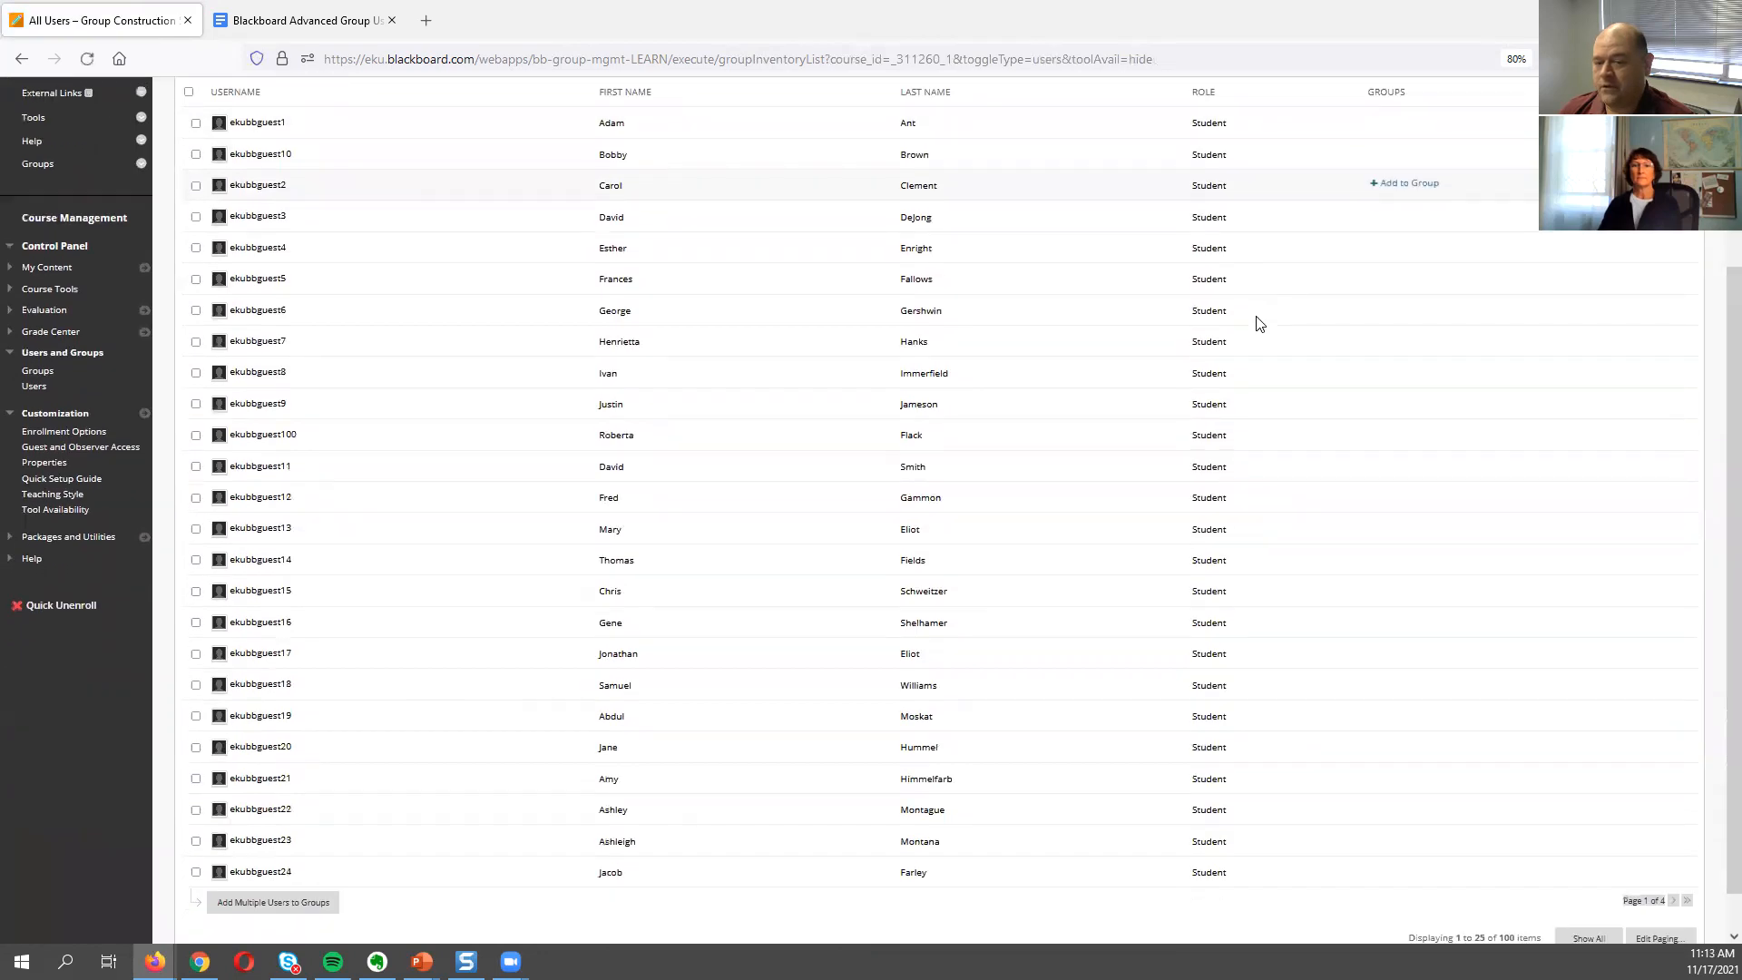
# Go from the All Users list back to the course's groups list and start creating a single self-enroll group.
pyautogui.scroll(4, 1257, 324)
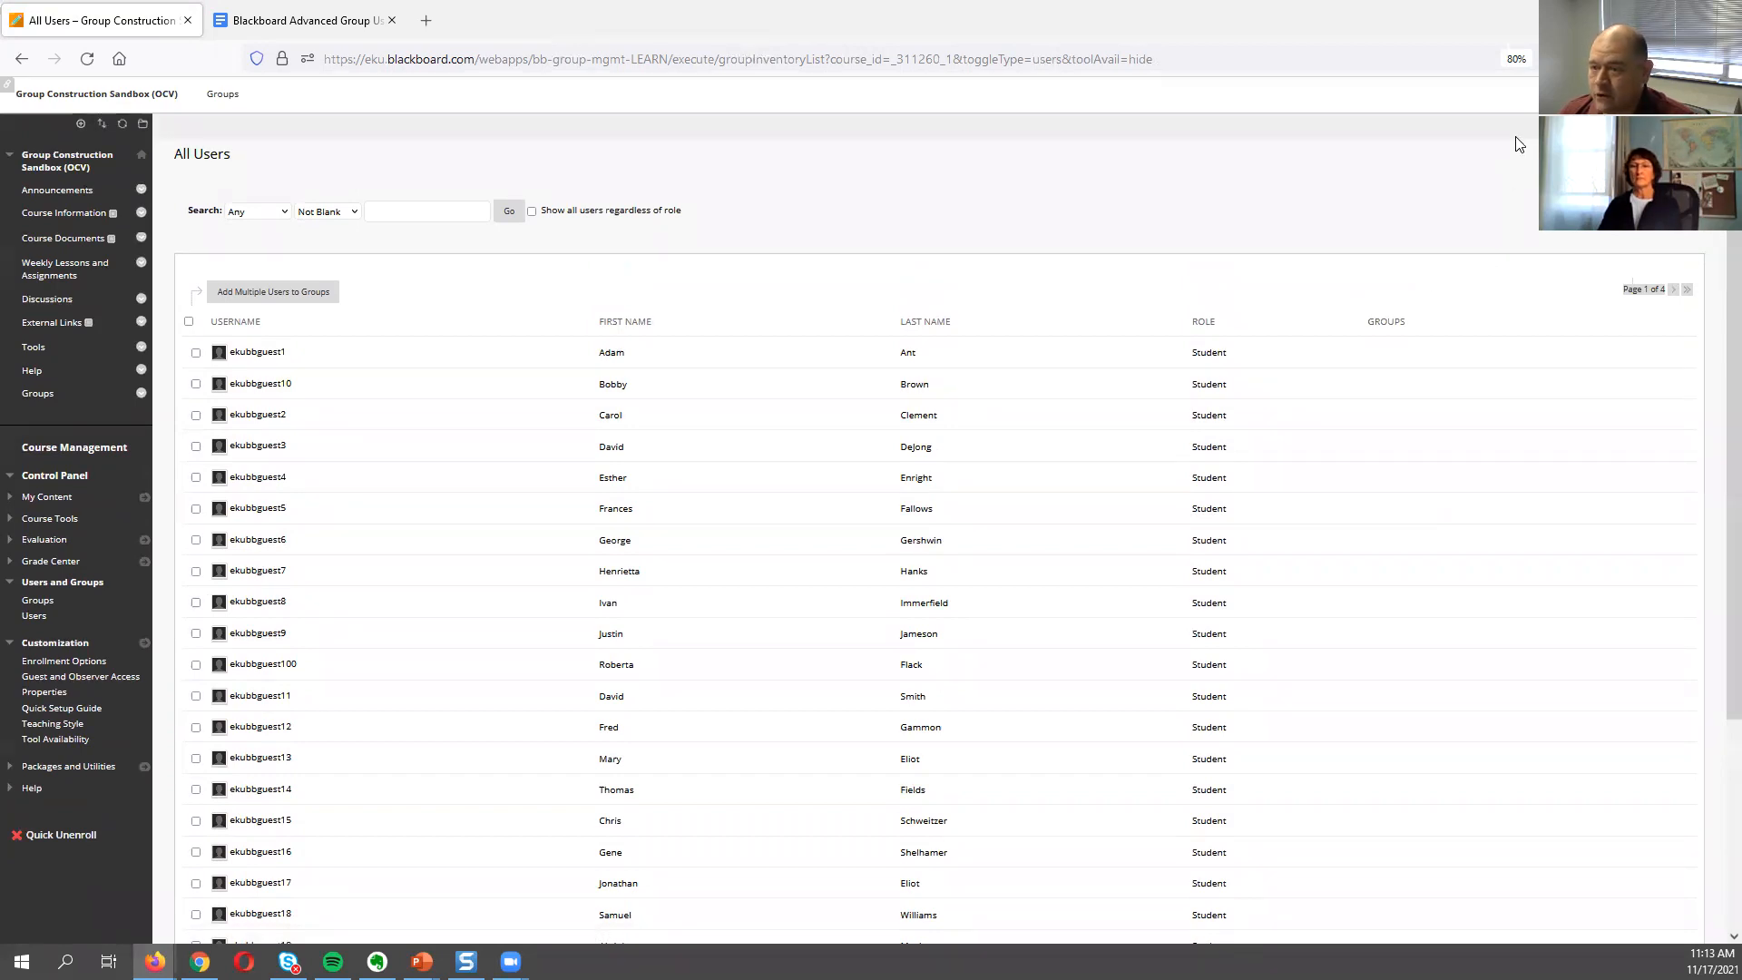
pyautogui.click(1615, 199)
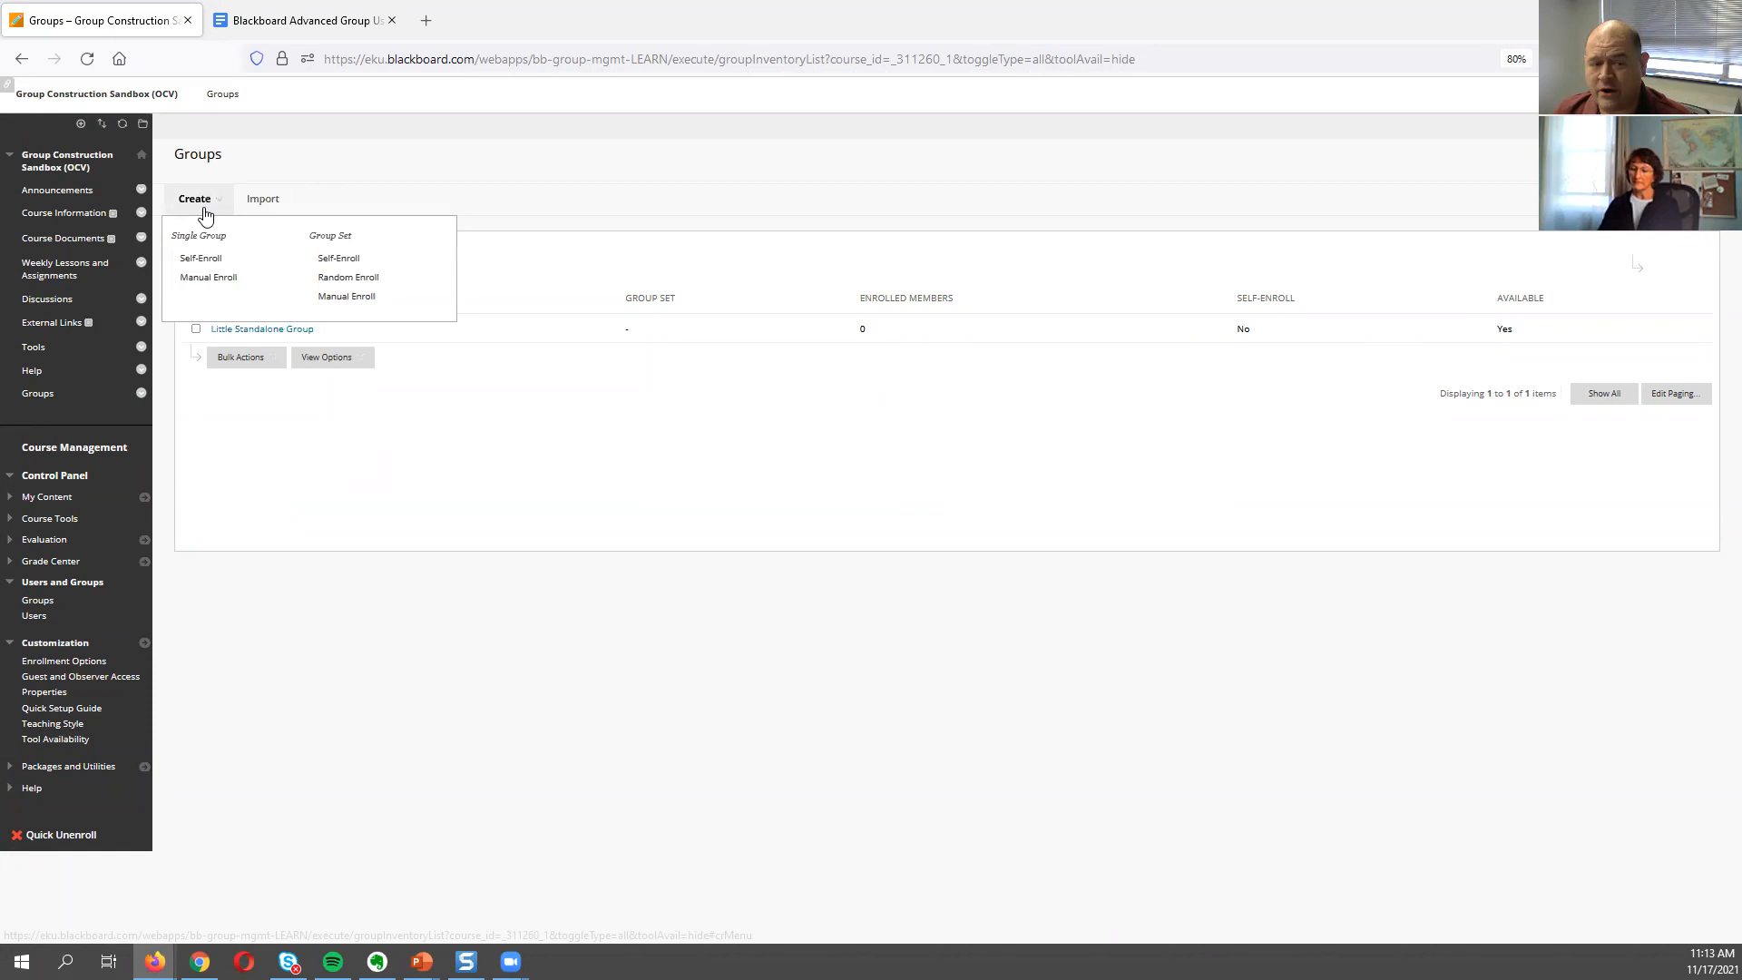
pyautogui.moveTo(200, 215)
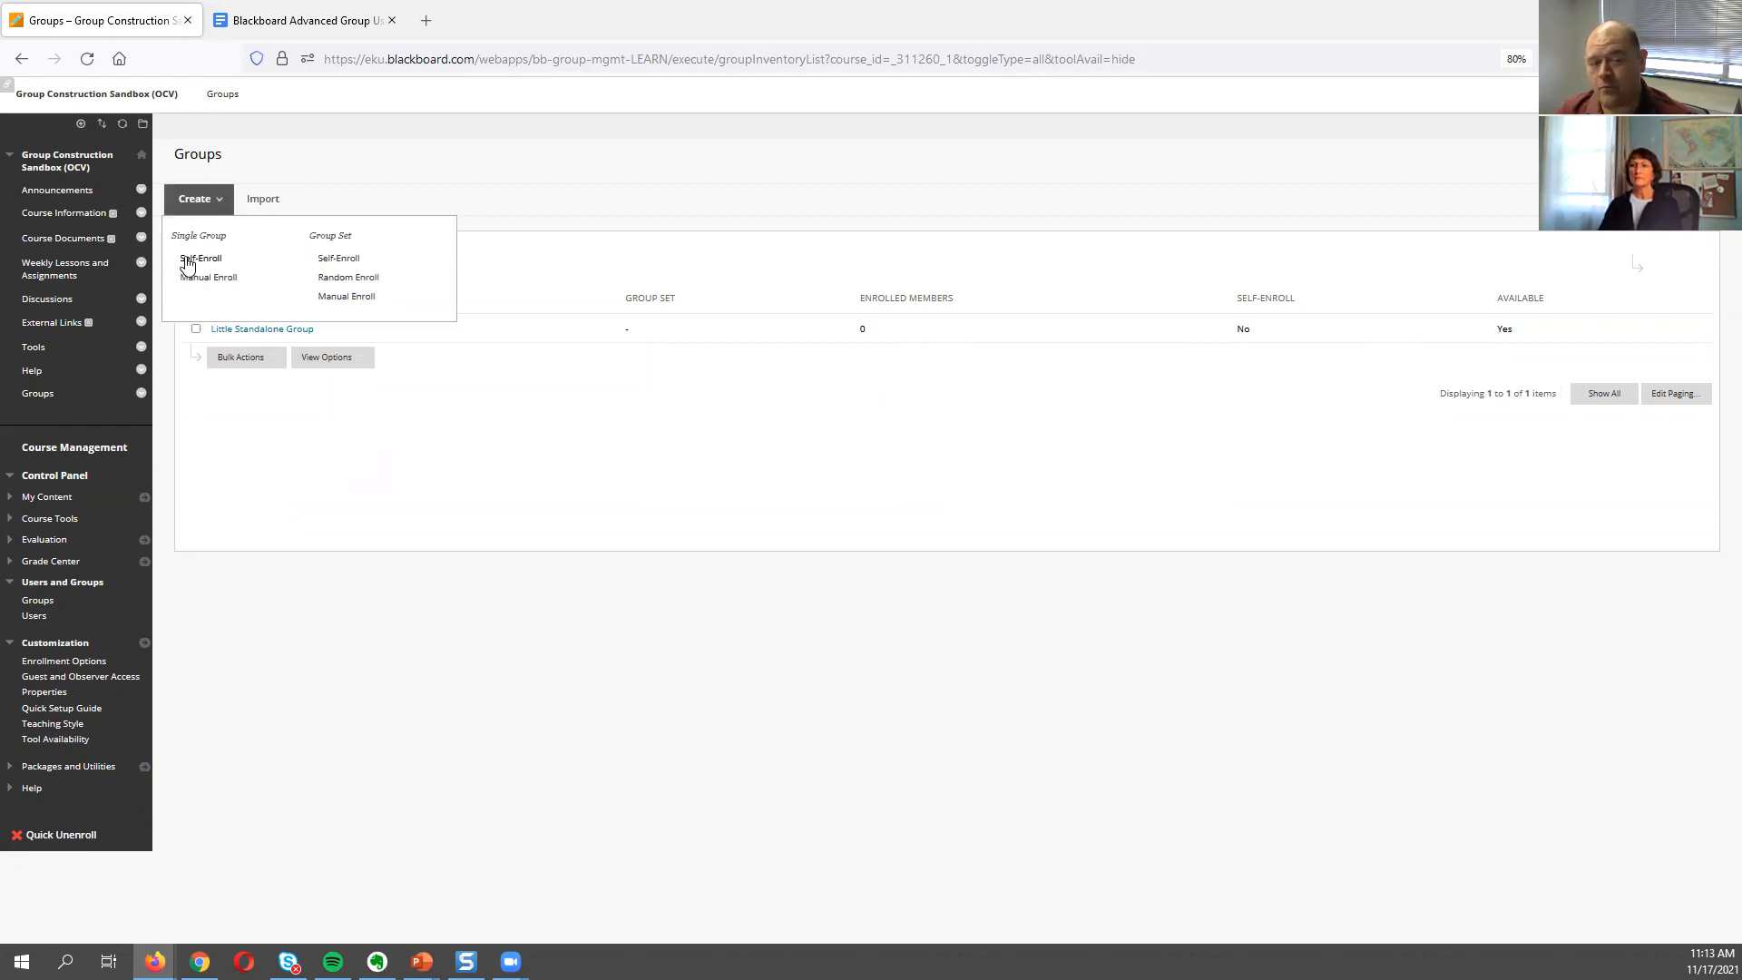
pyautogui.click(187, 261)
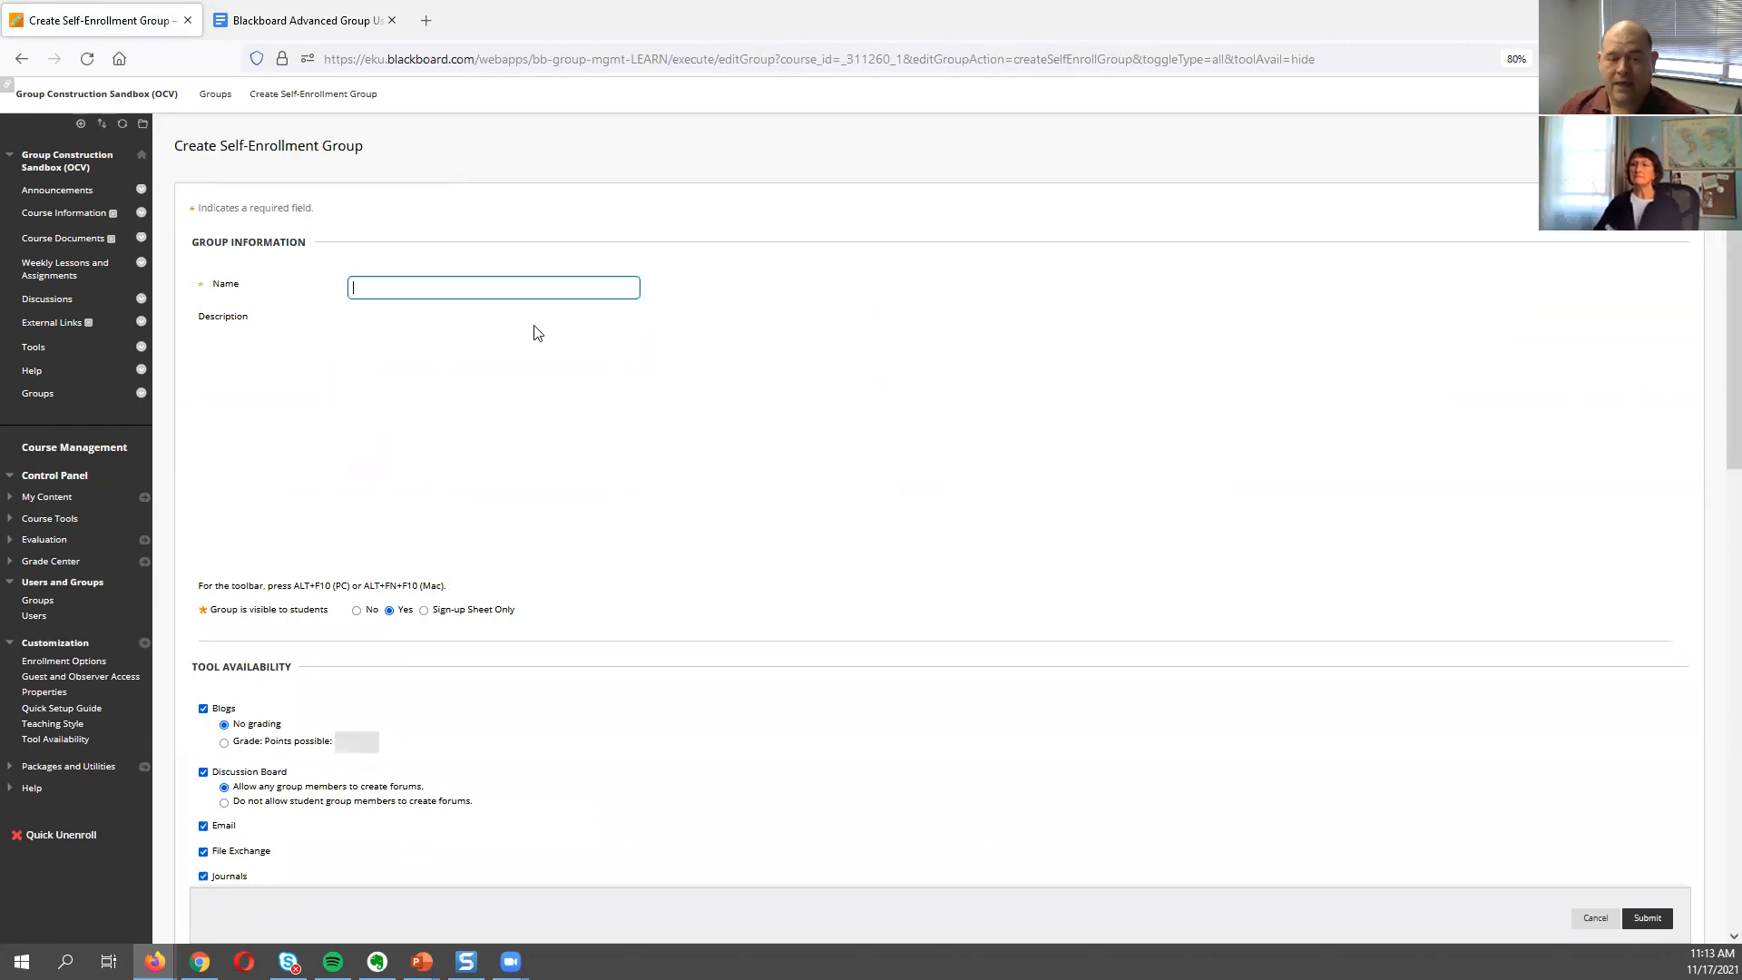
# Name the new self-enrollment group "Blah".
pyautogui.scroll(-3, 538, 333)
pyautogui.scroll(-1, 535, 331)
pyautogui.scroll(3, 454, 345)
pyautogui.click(403, 361)
pyautogui.click(427, 190)
pyautogui.write('Bla')
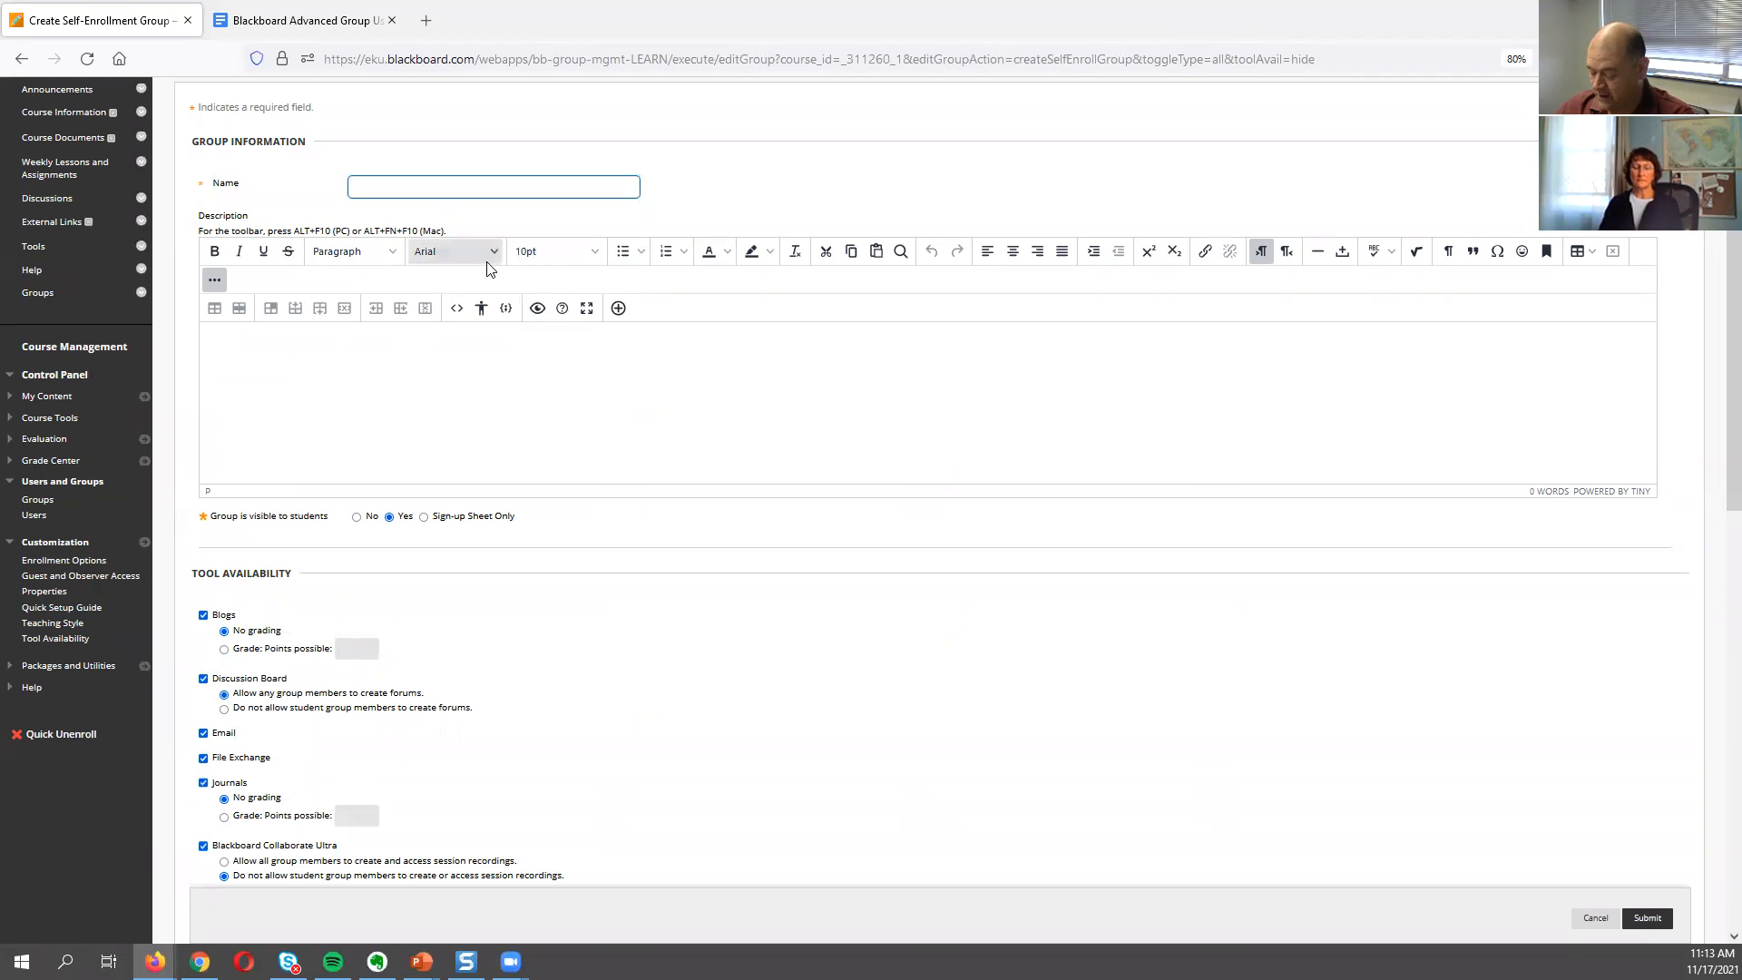
pyautogui.write('h')
# Enter "This is for the blah group" as the group's description.
pyautogui.click(485, 482)
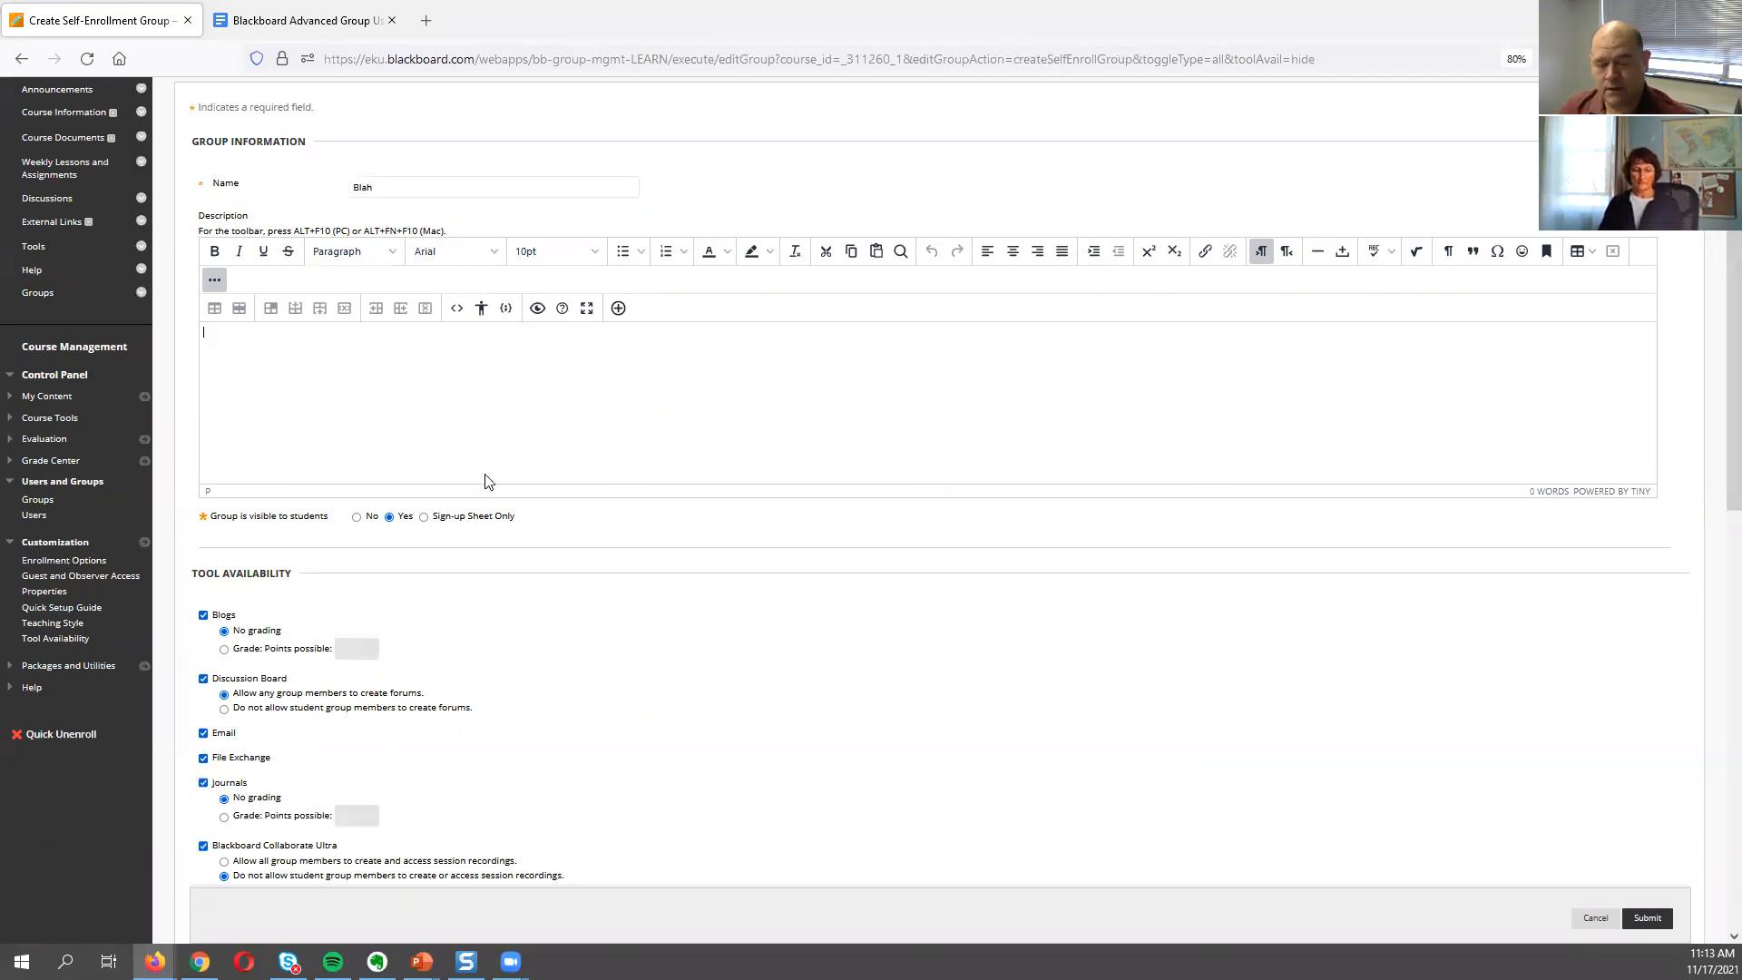
pyautogui.write('This is')
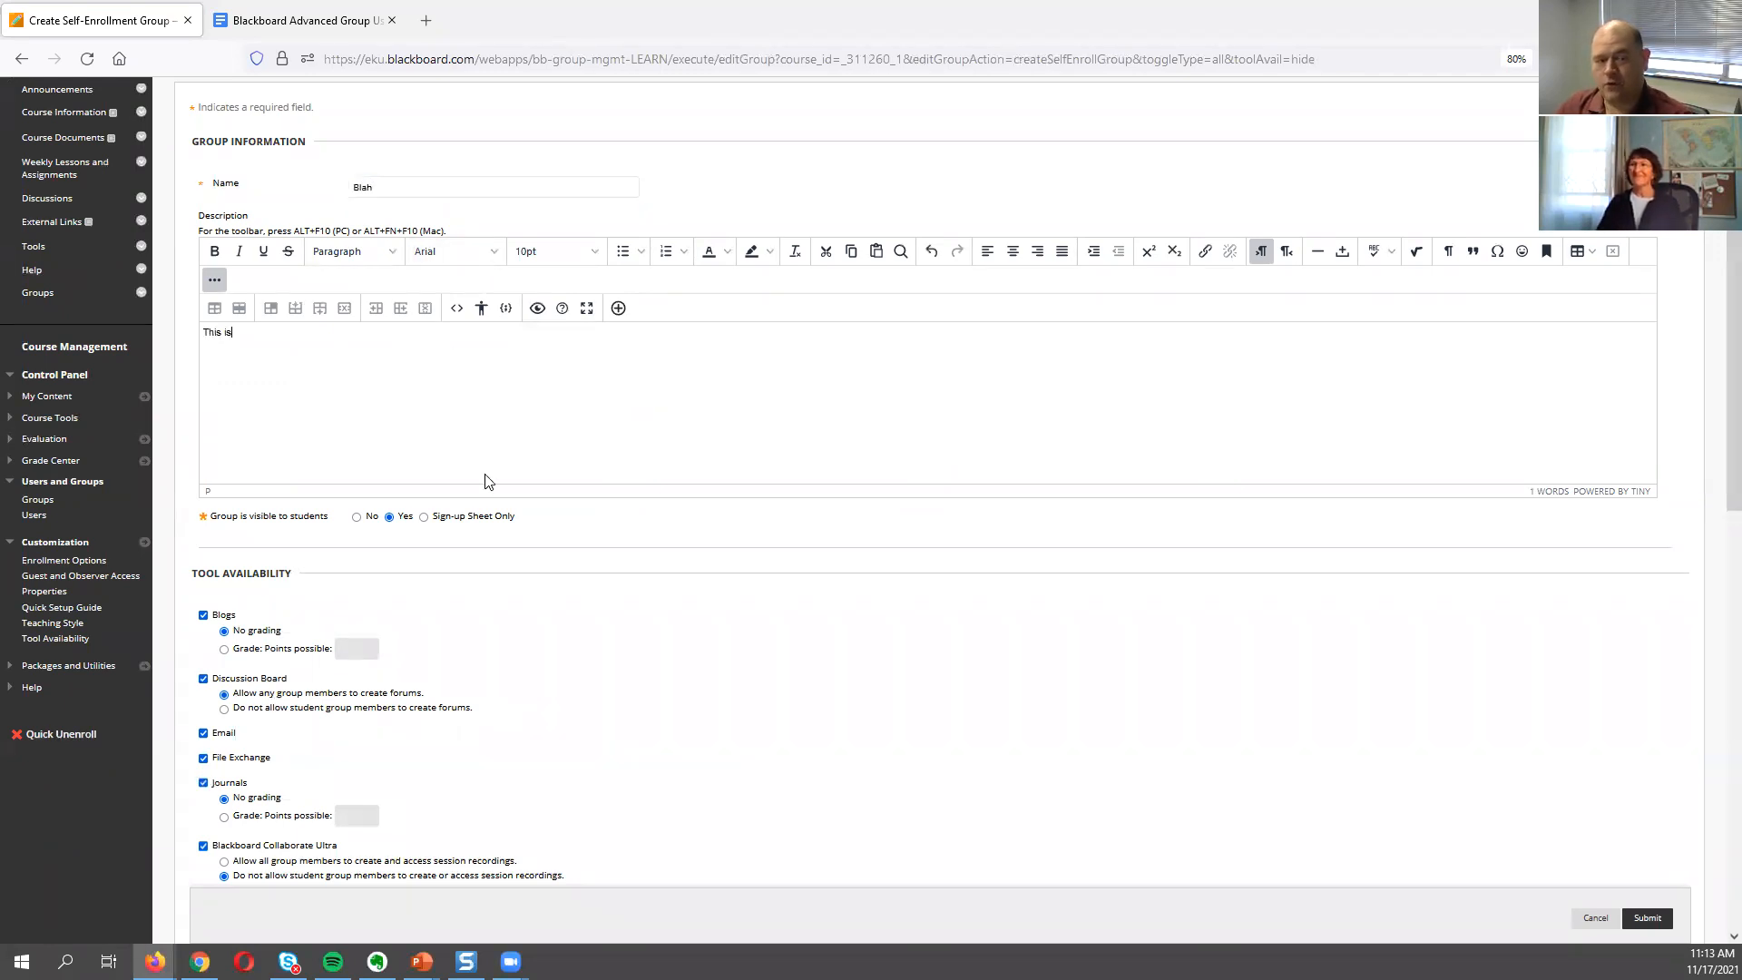
pyautogui.write(' for the bla')
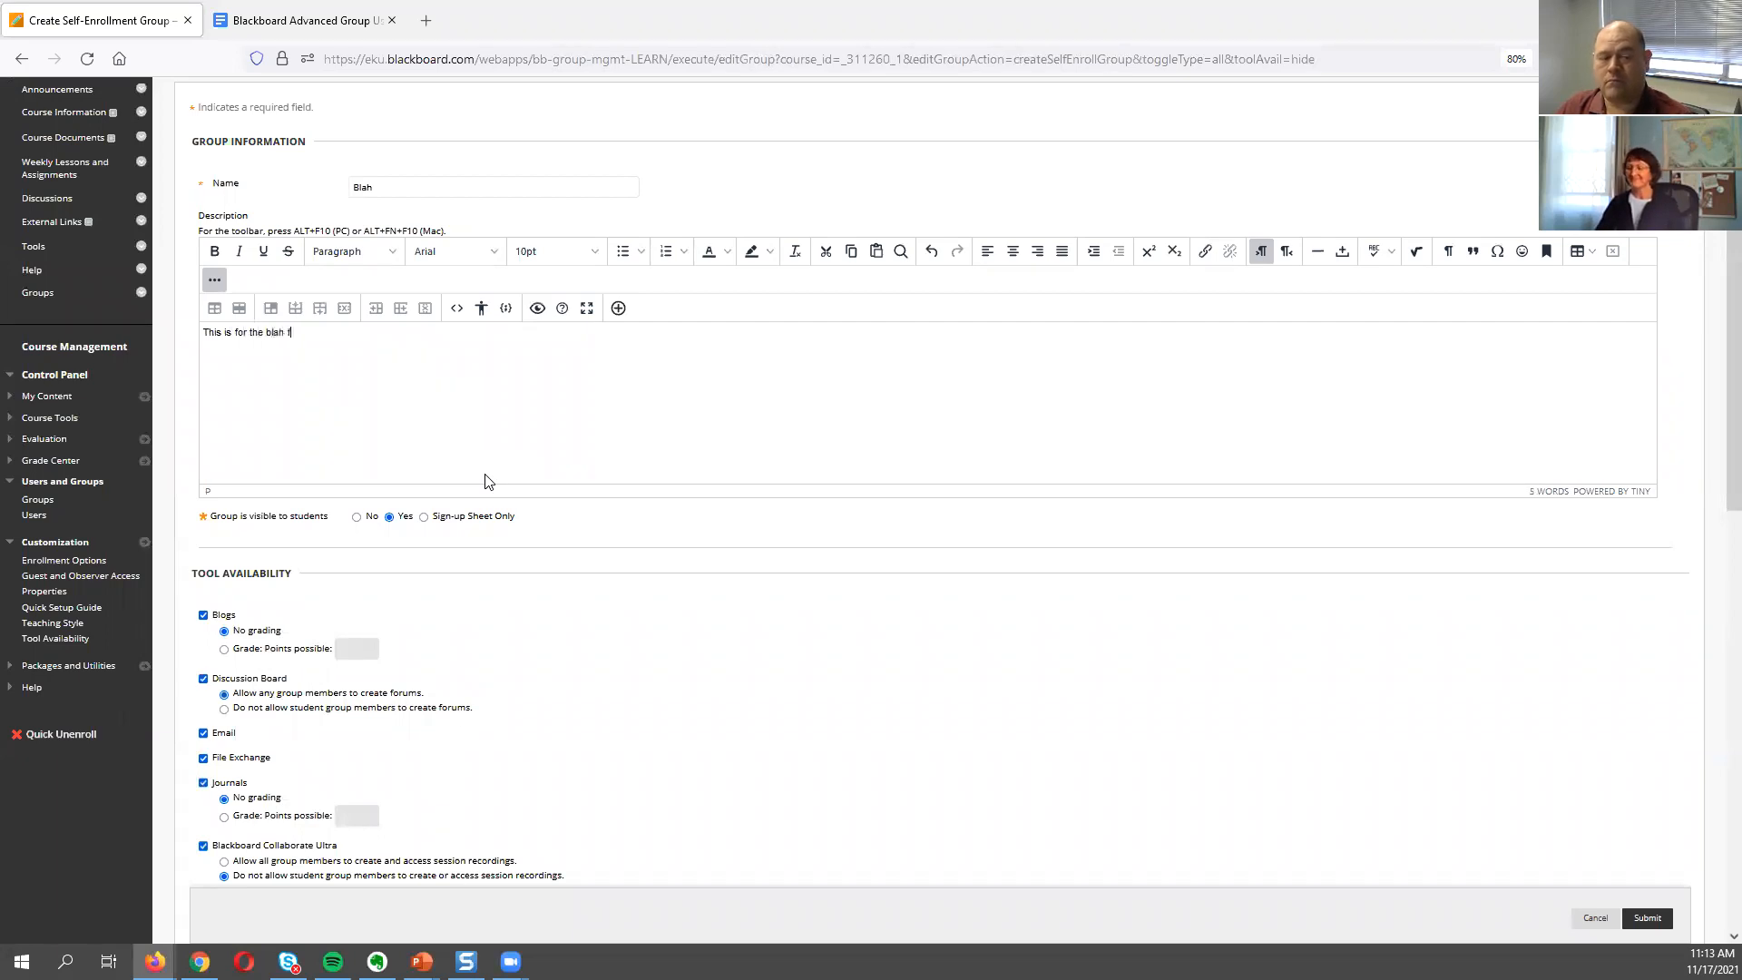
pyautogui.write('h group')
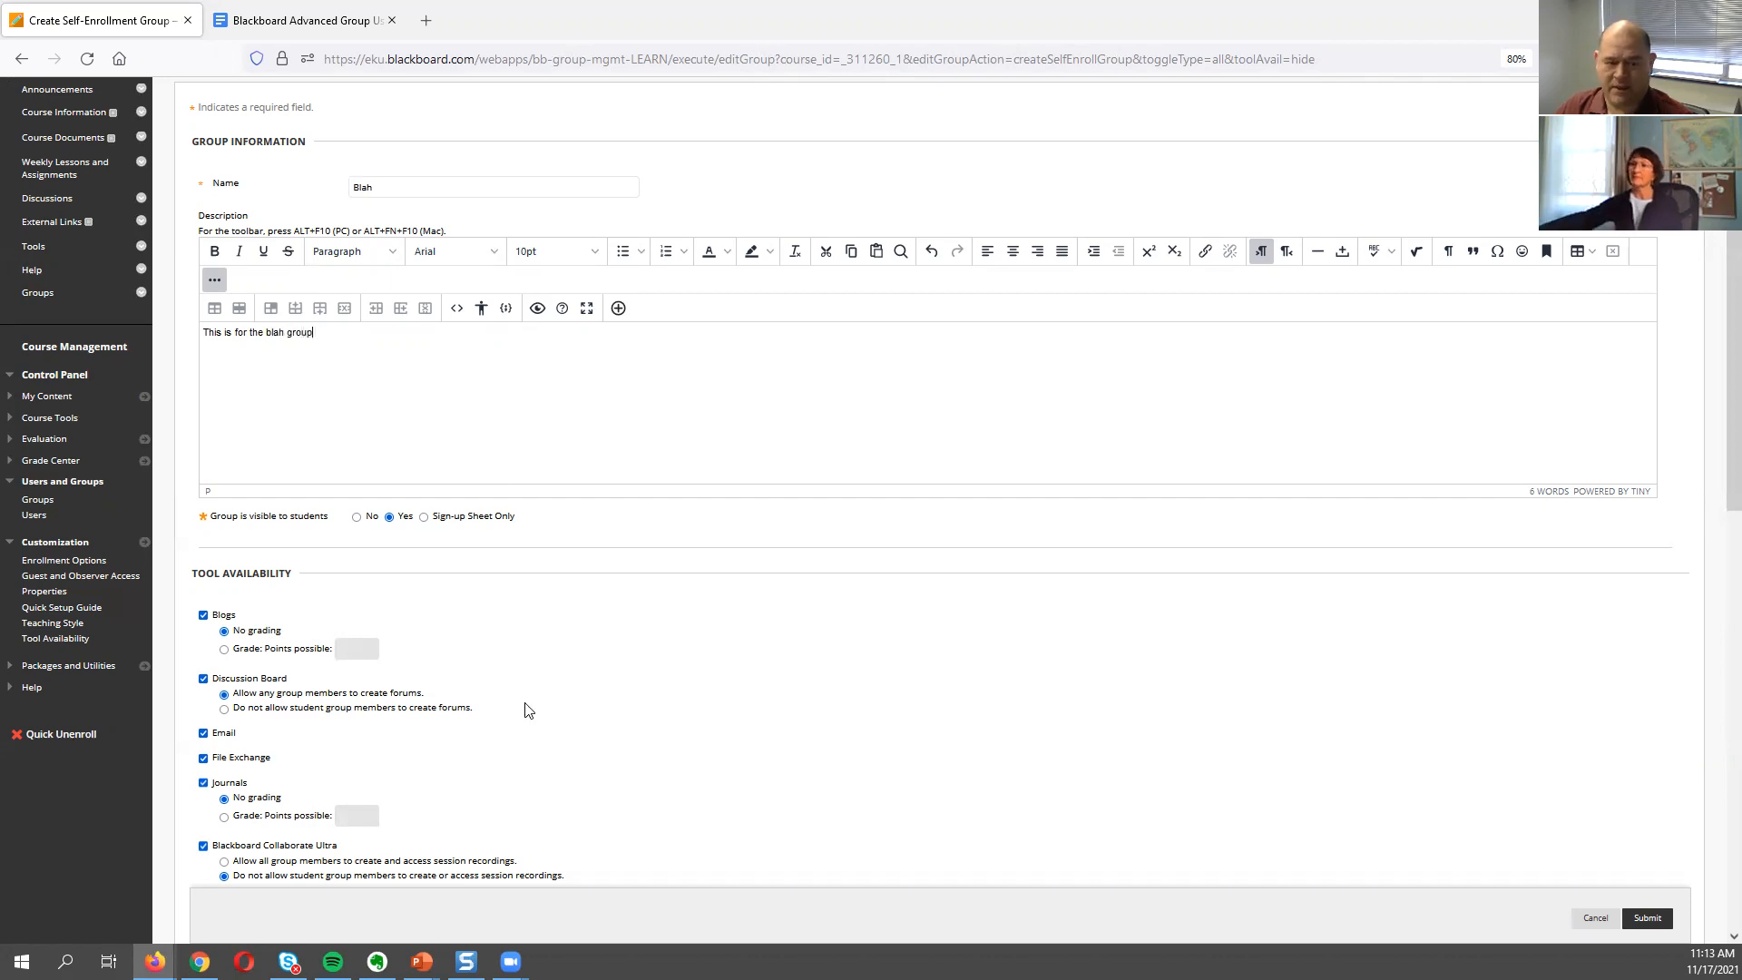
# Disable Allow Personalization, Content Market Tools and Journals for the group.
pyautogui.scroll(-3, 528, 710)
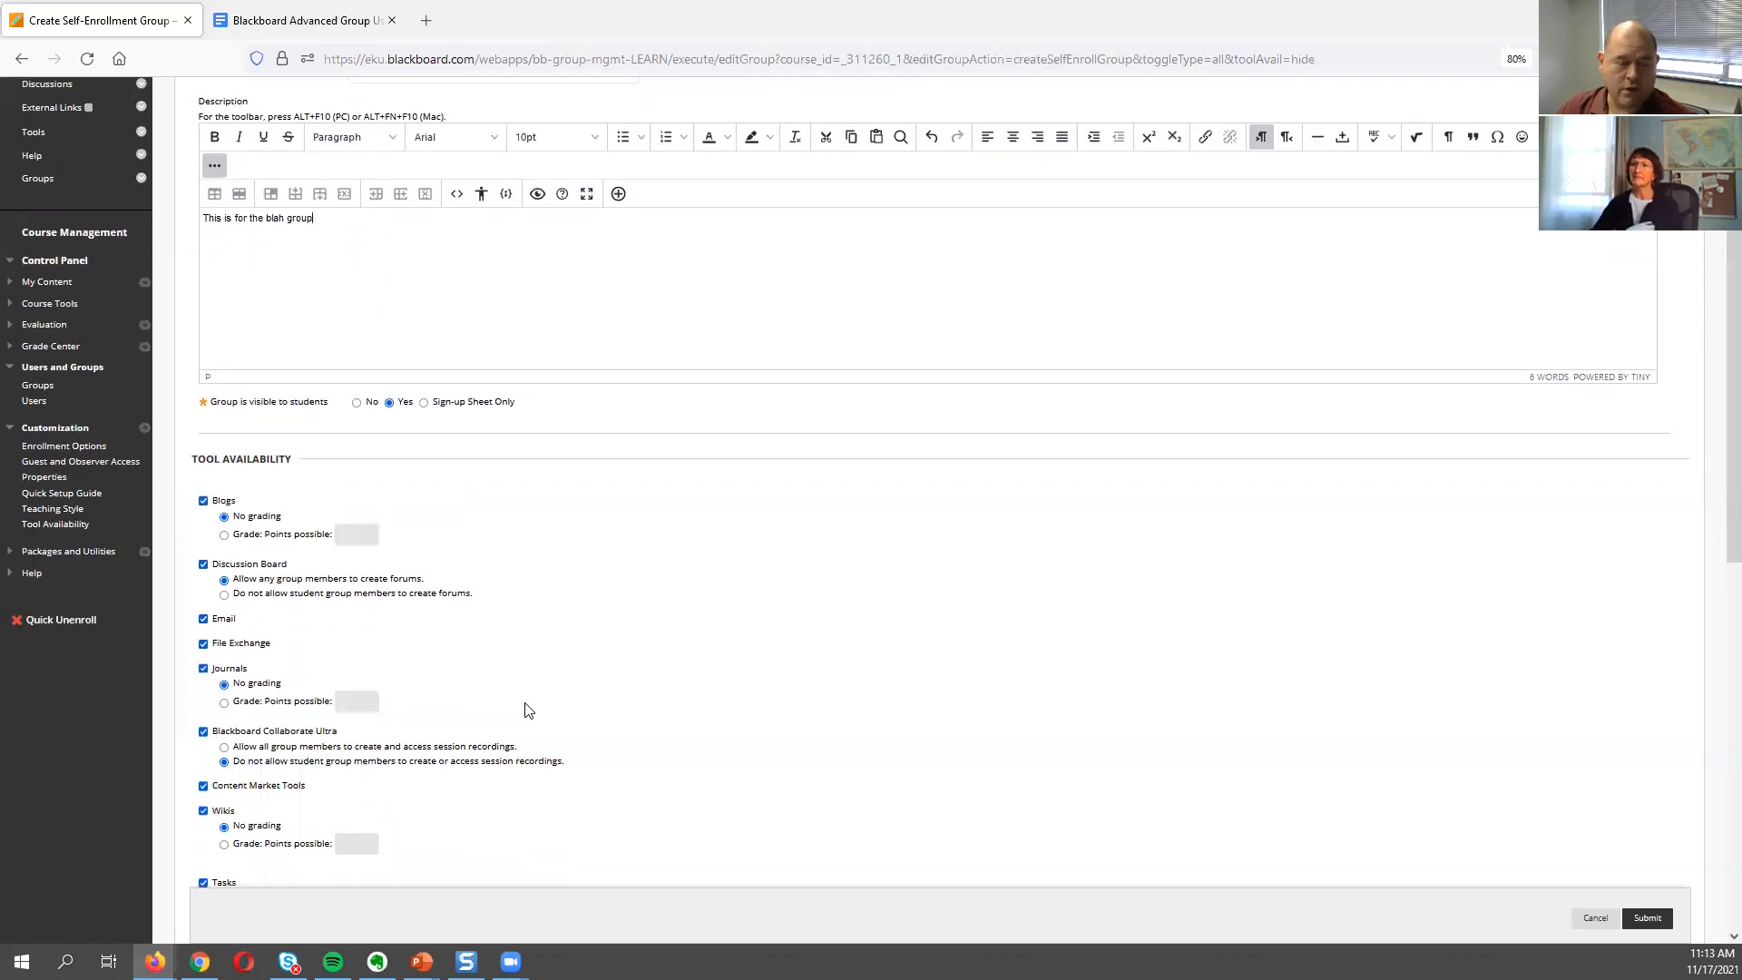
pyautogui.scroll(-1, 528, 711)
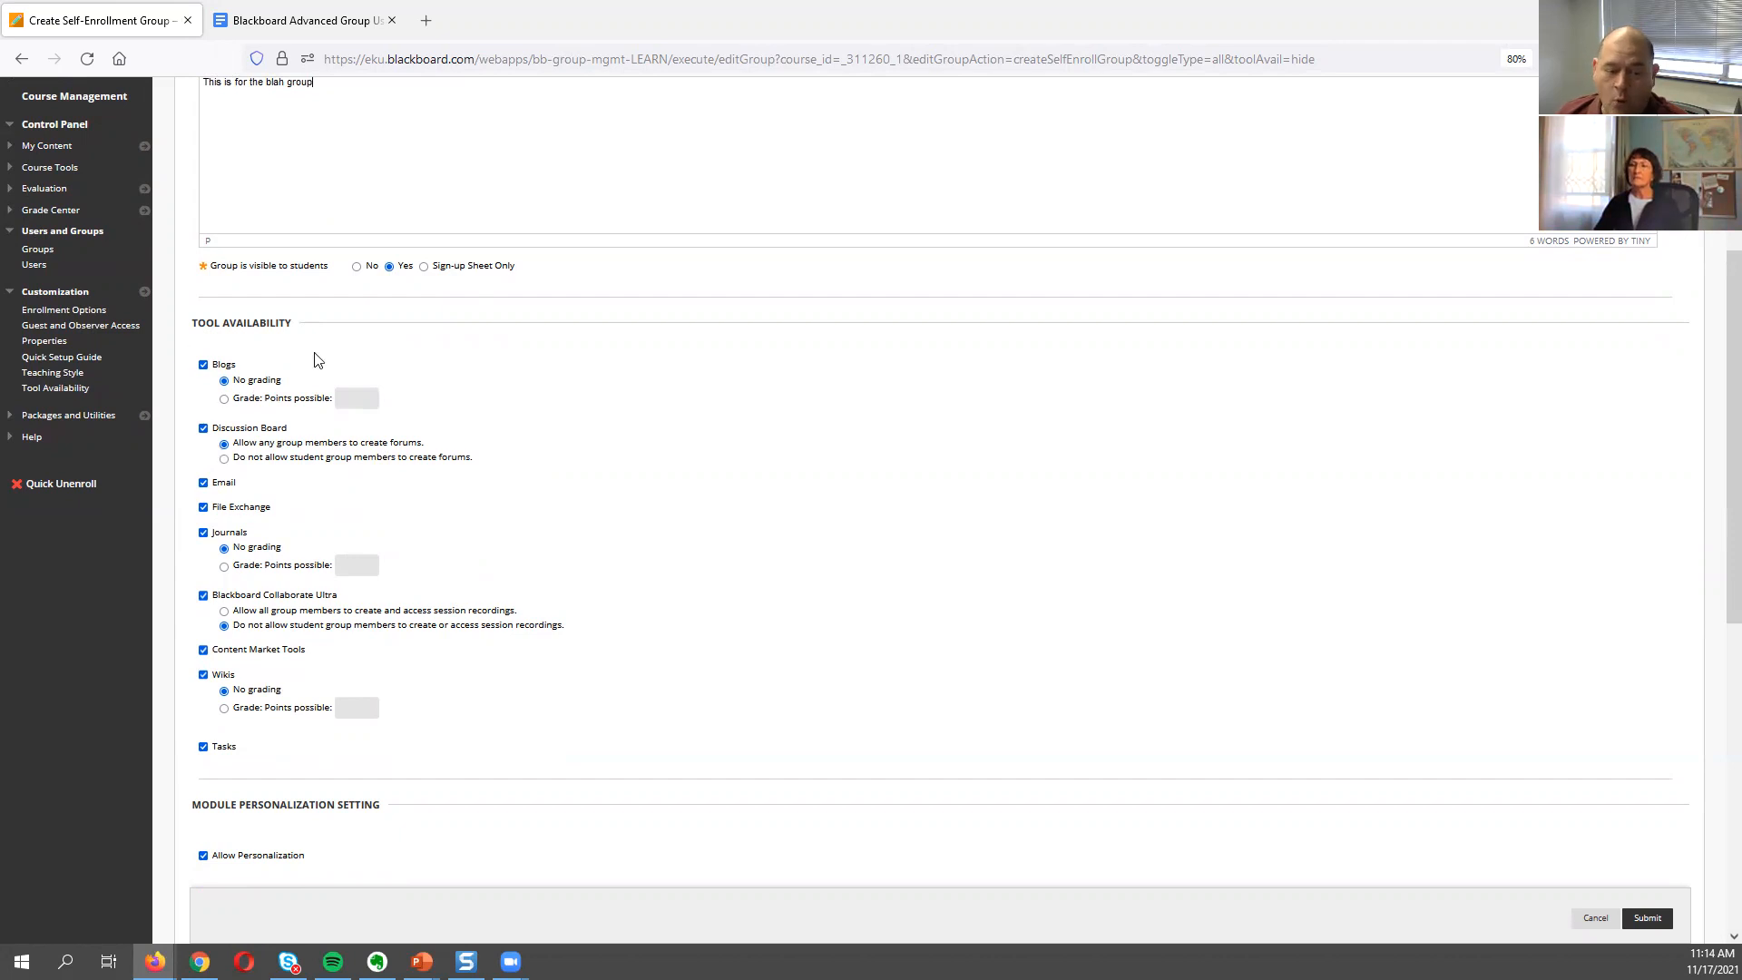
pyautogui.click(202, 858)
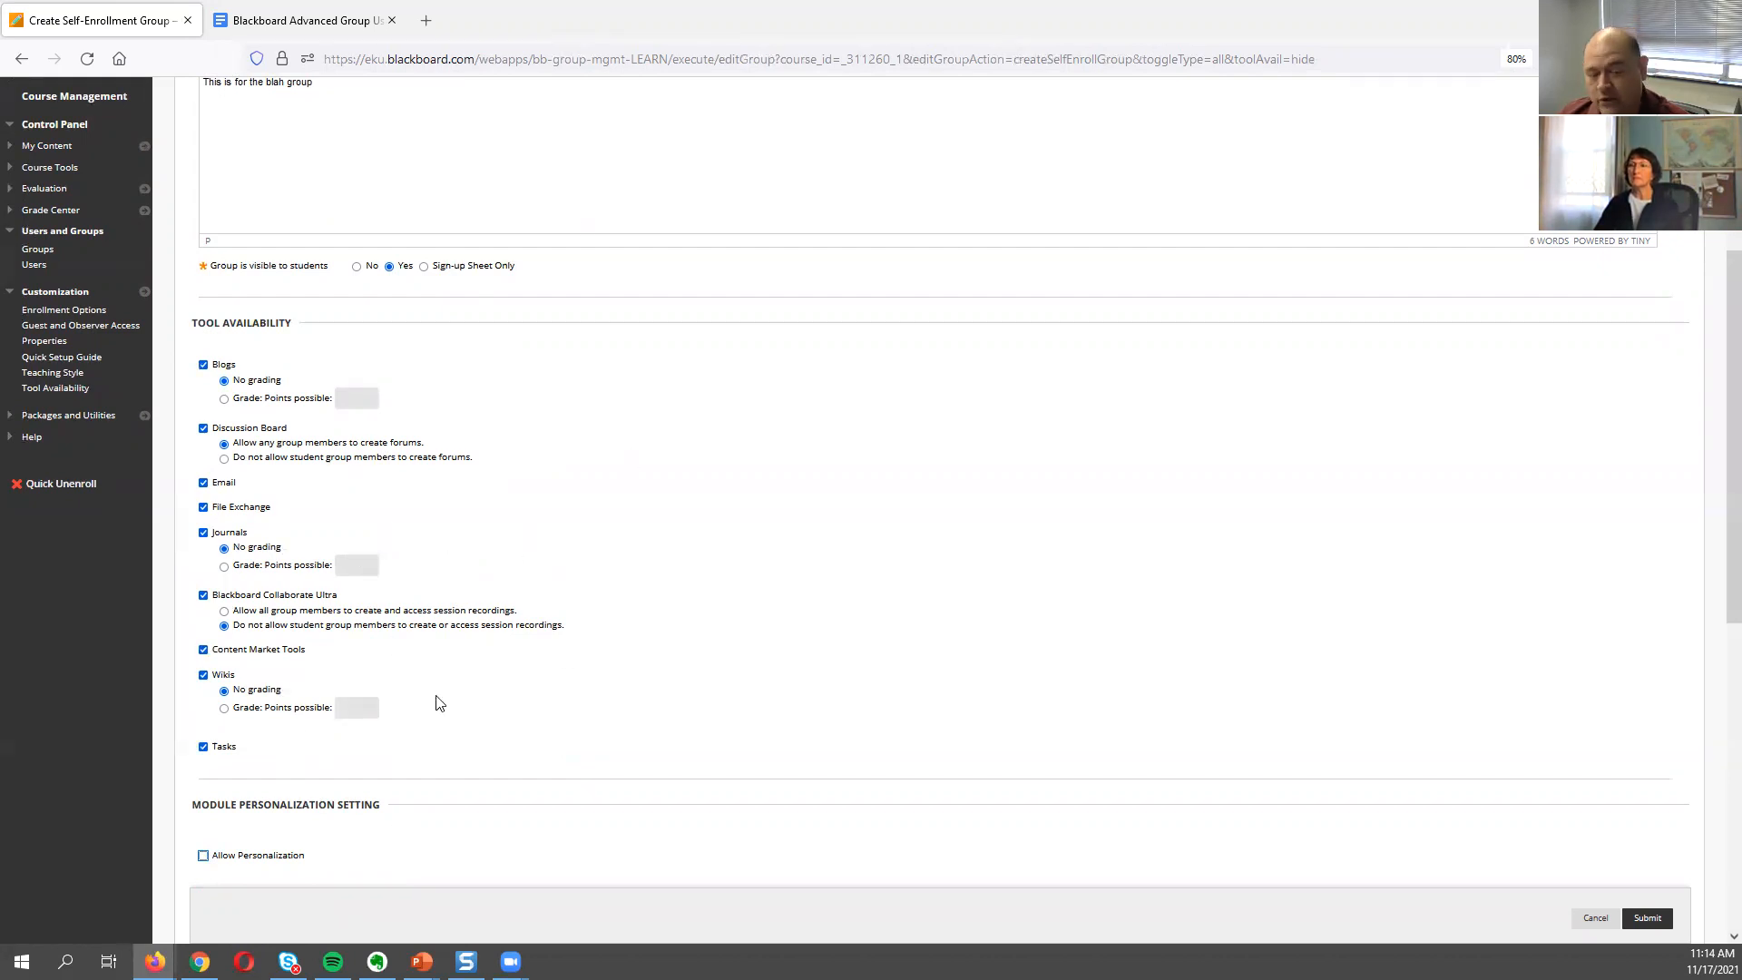
pyautogui.click(203, 650)
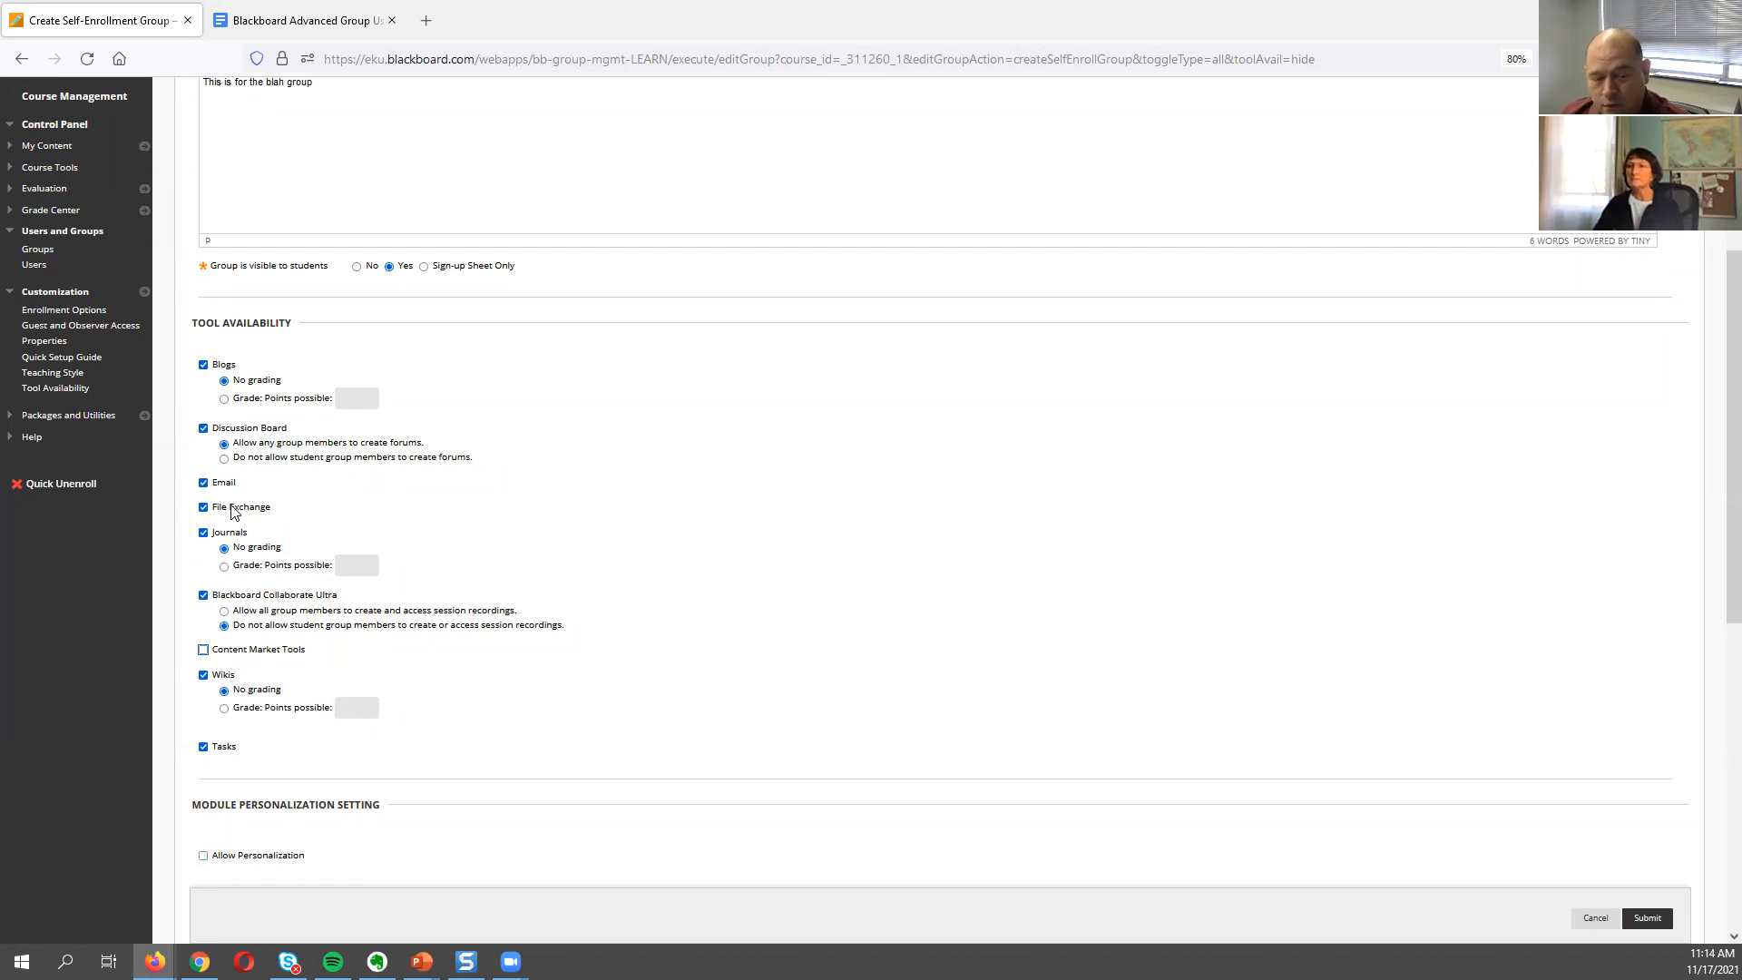
pyautogui.click(203, 534)
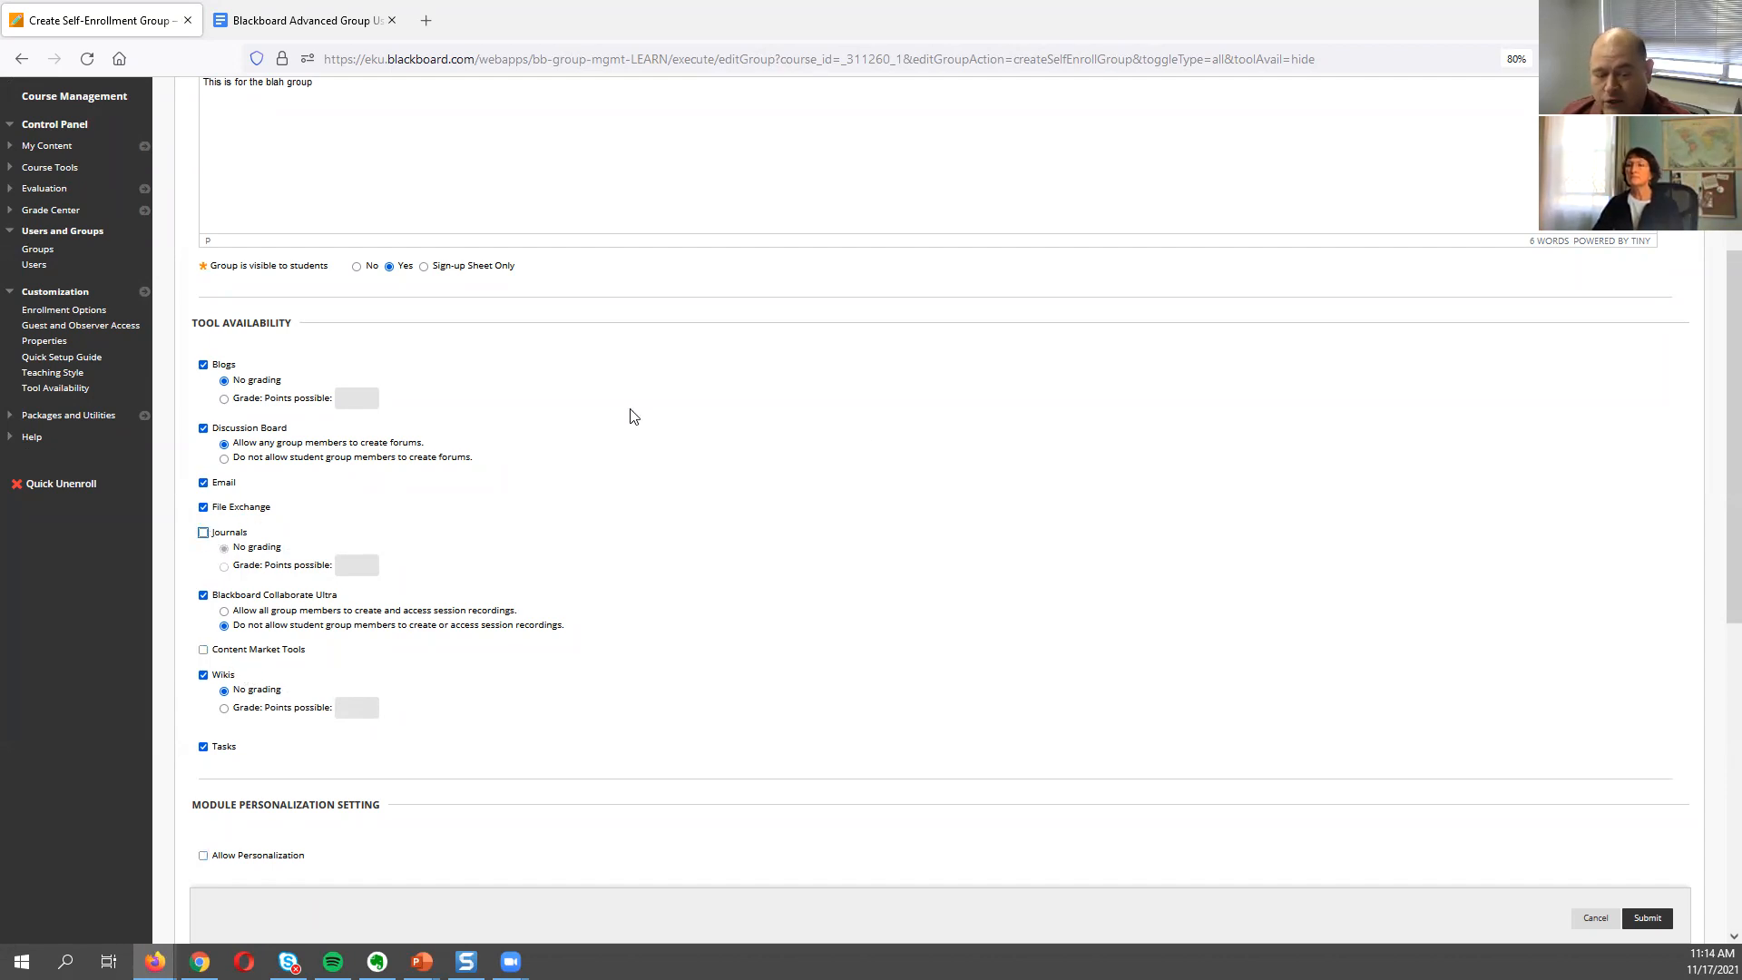
# Name the sign-up sheet "Blah Signup", leave its instructions empty, and submit the self-enrollment group.
pyautogui.scroll(-1, 631, 417)
pyautogui.scroll(-5, 608, 476)
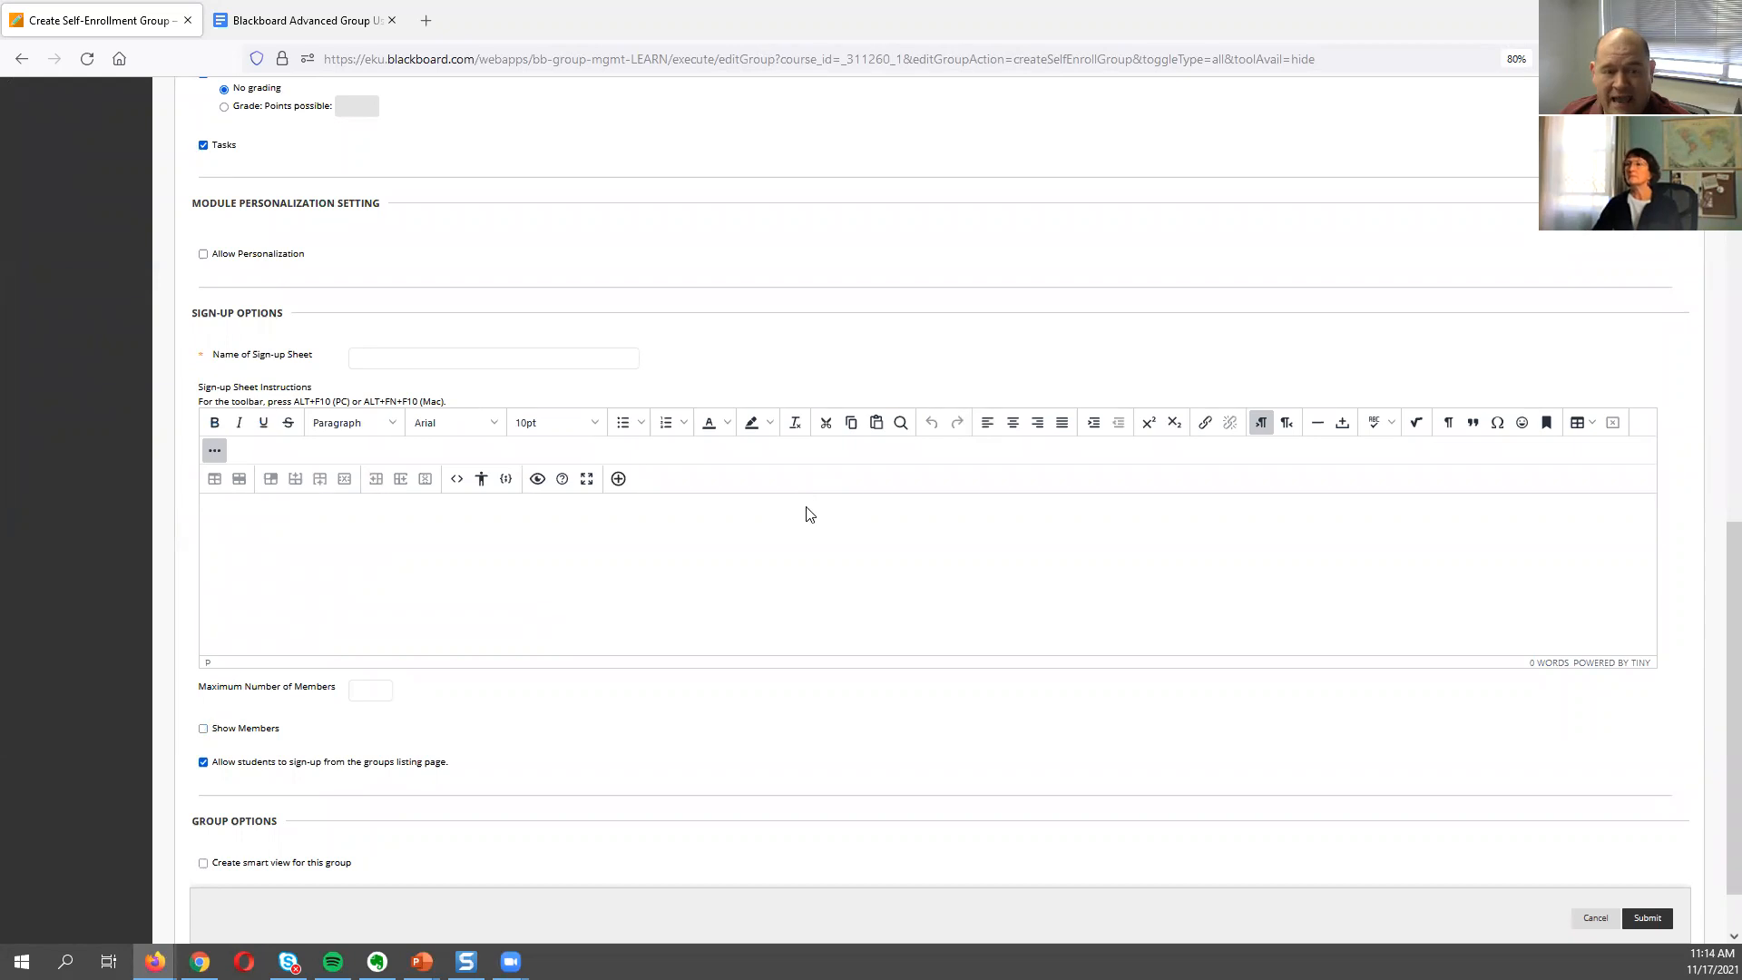
pyautogui.scroll(3, 807, 506)
pyautogui.scroll(10, 811, 515)
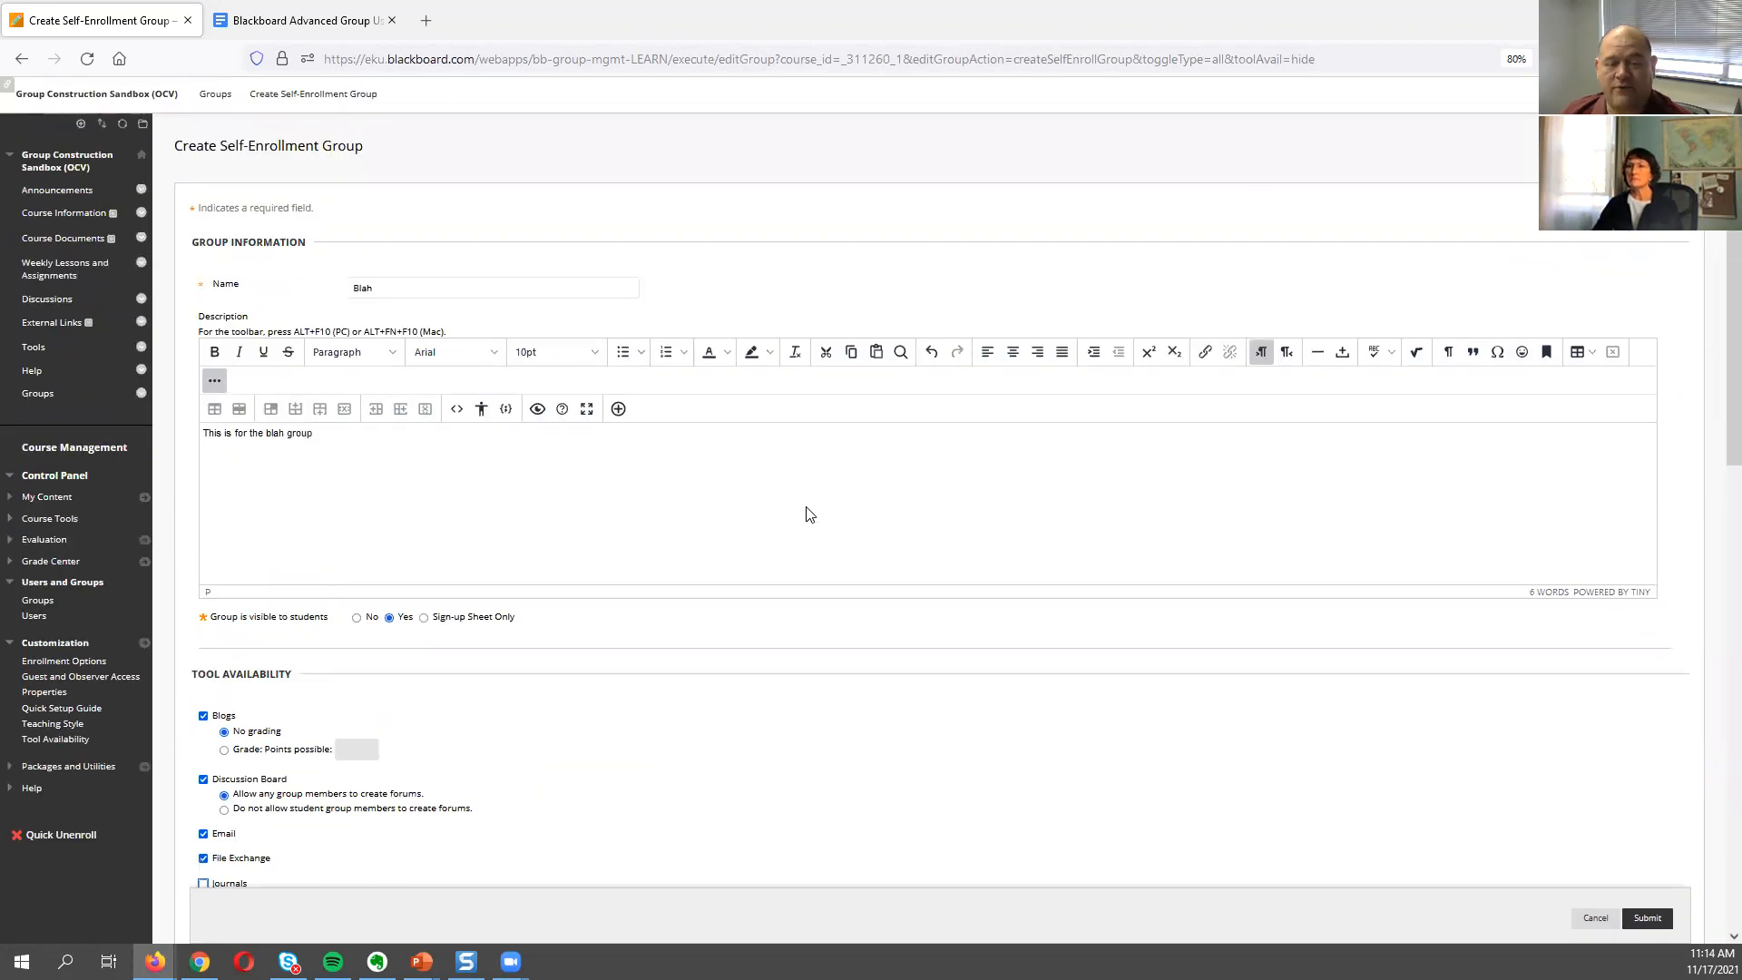
pyautogui.scroll(-4, 809, 515)
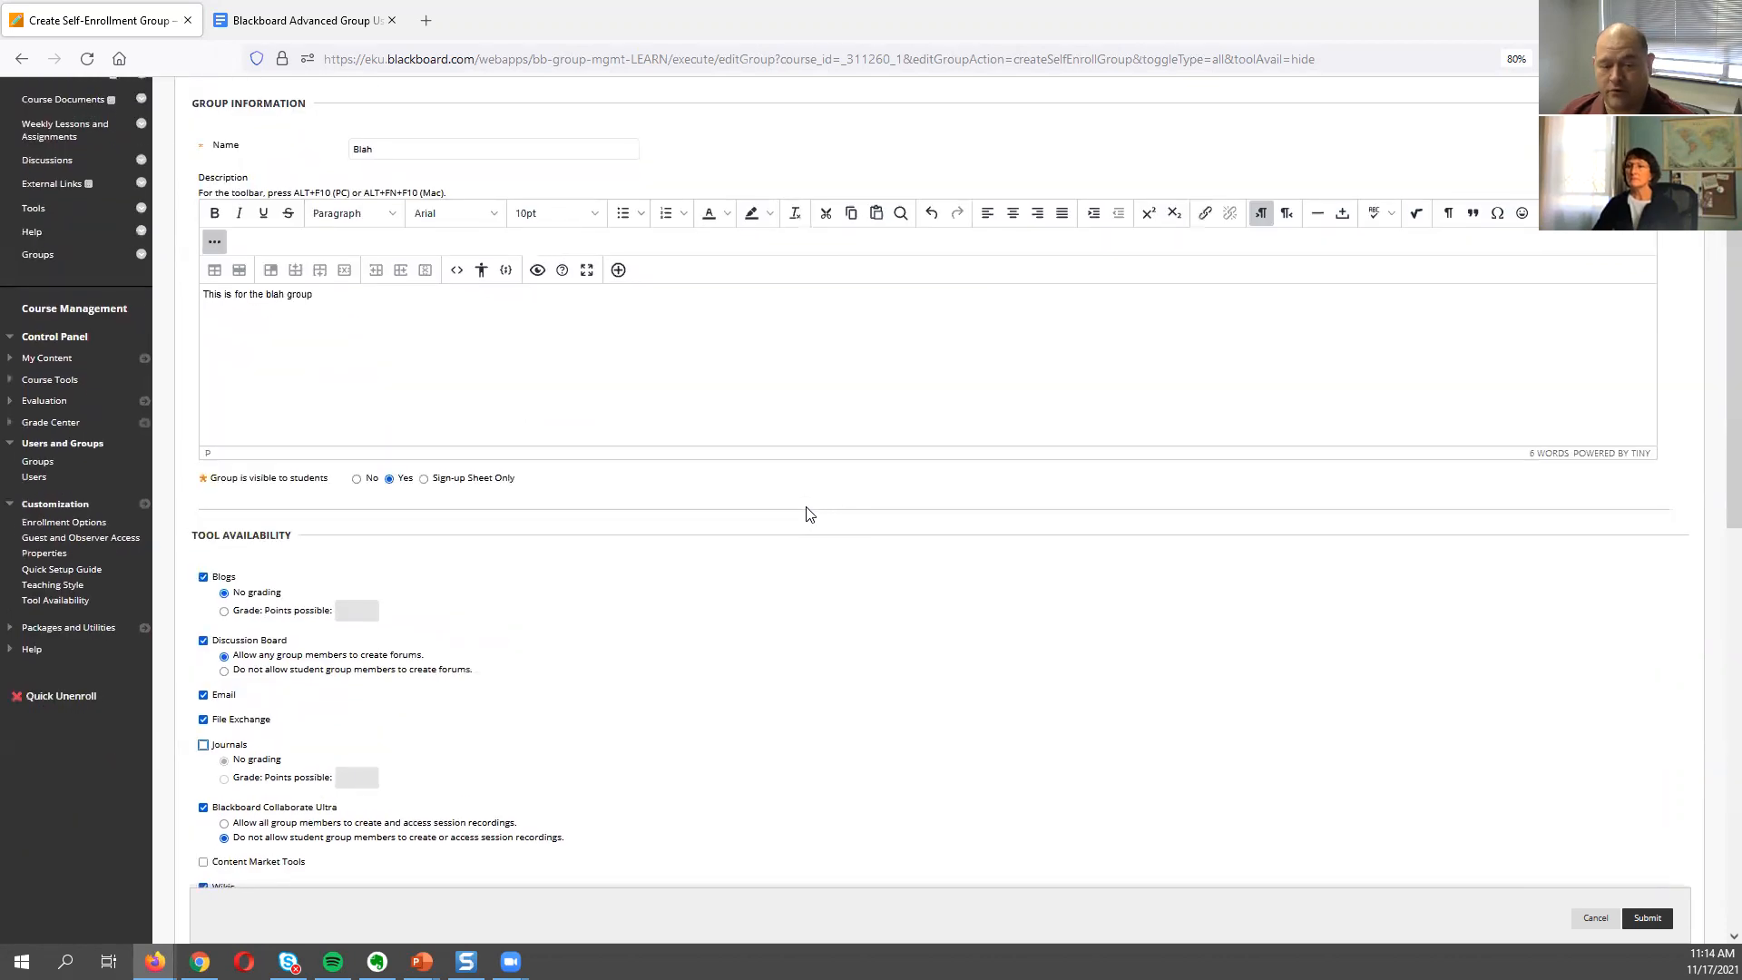
pyautogui.scroll(-8, 810, 514)
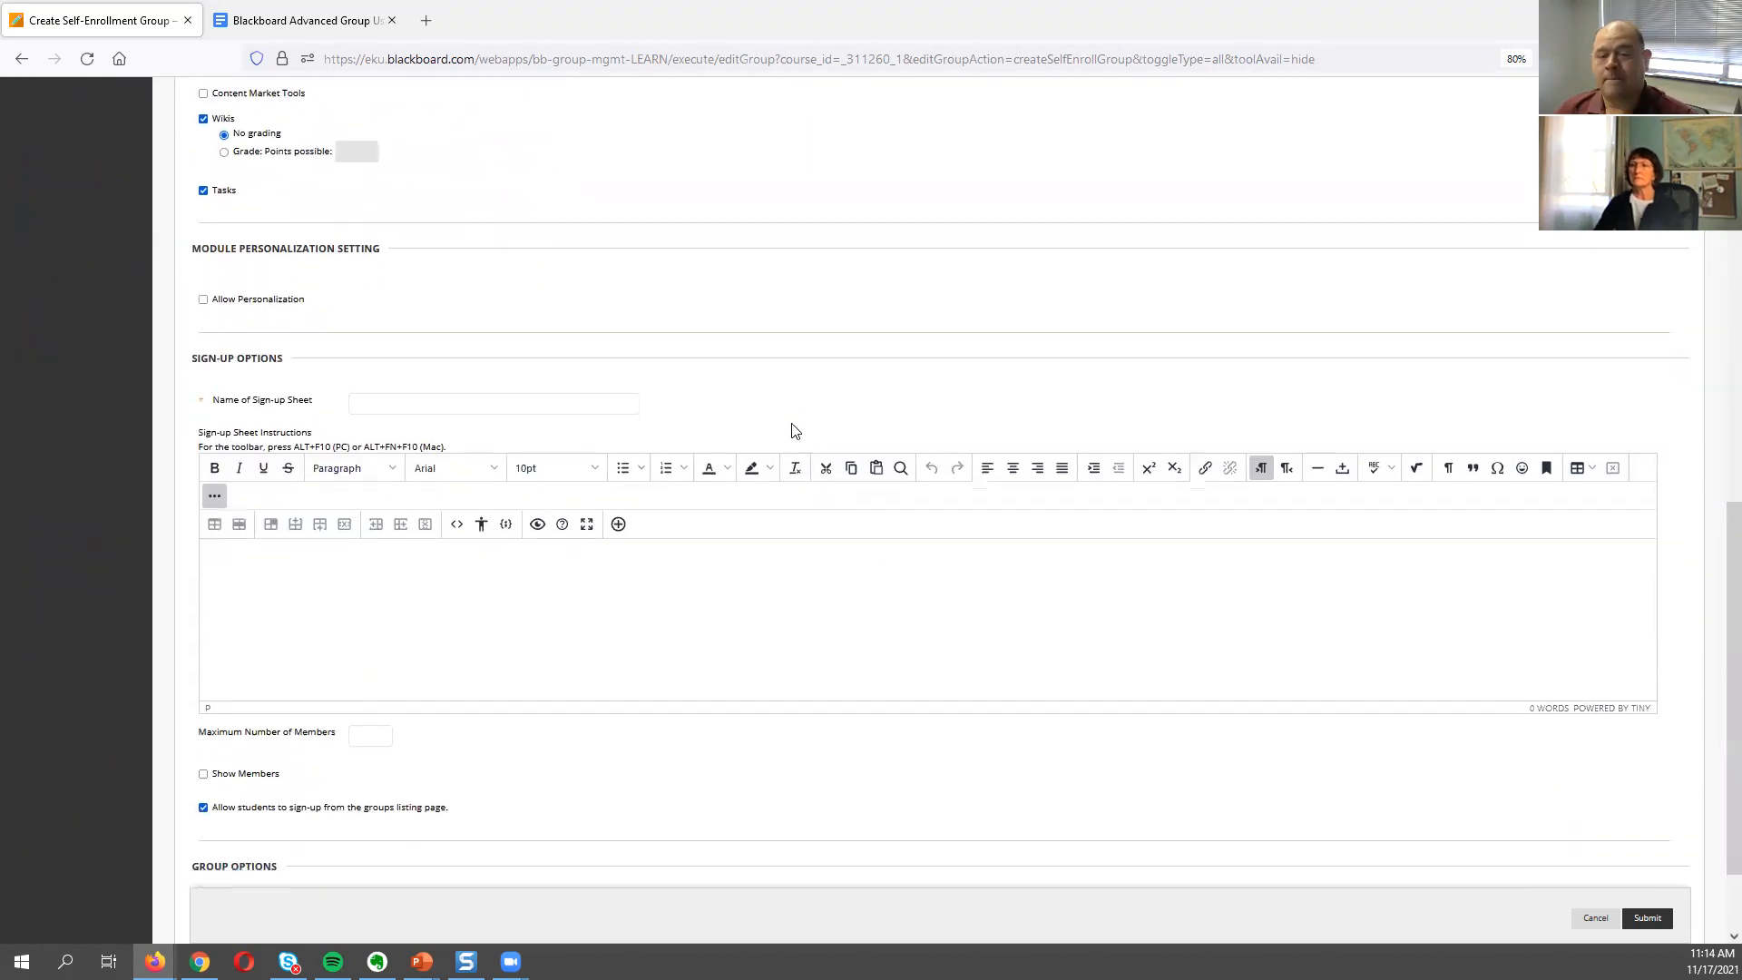
pyautogui.scroll(4, 812, 229)
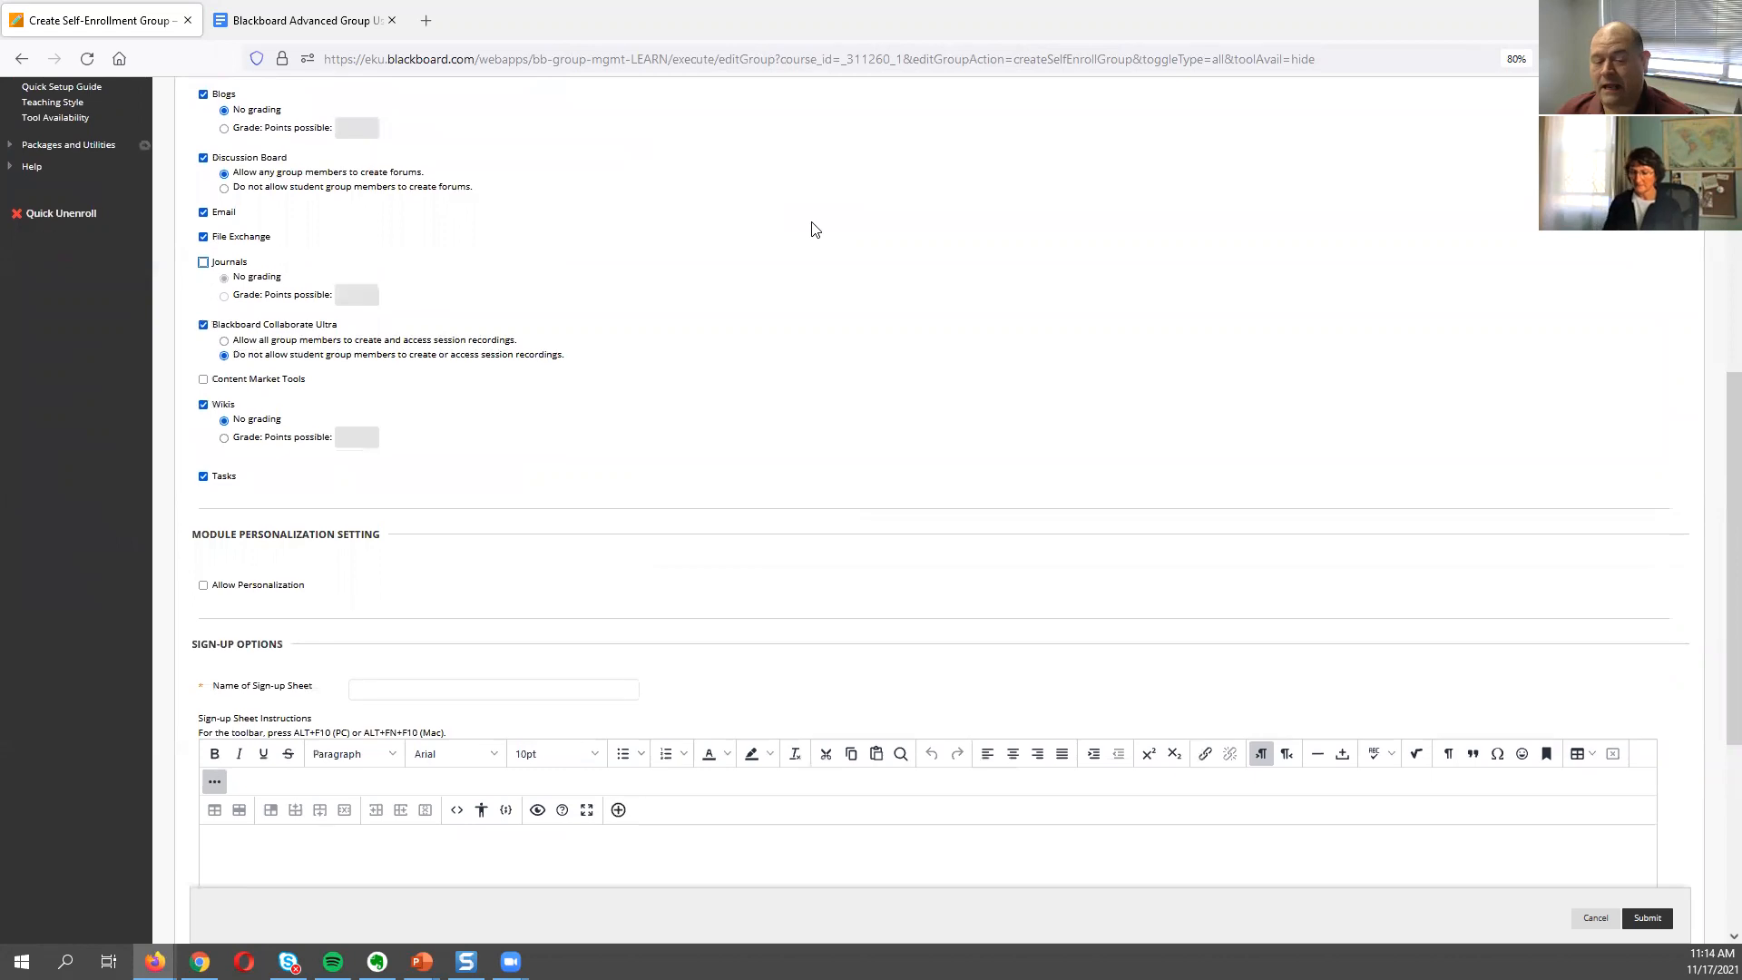
pyautogui.scroll(-3, 812, 228)
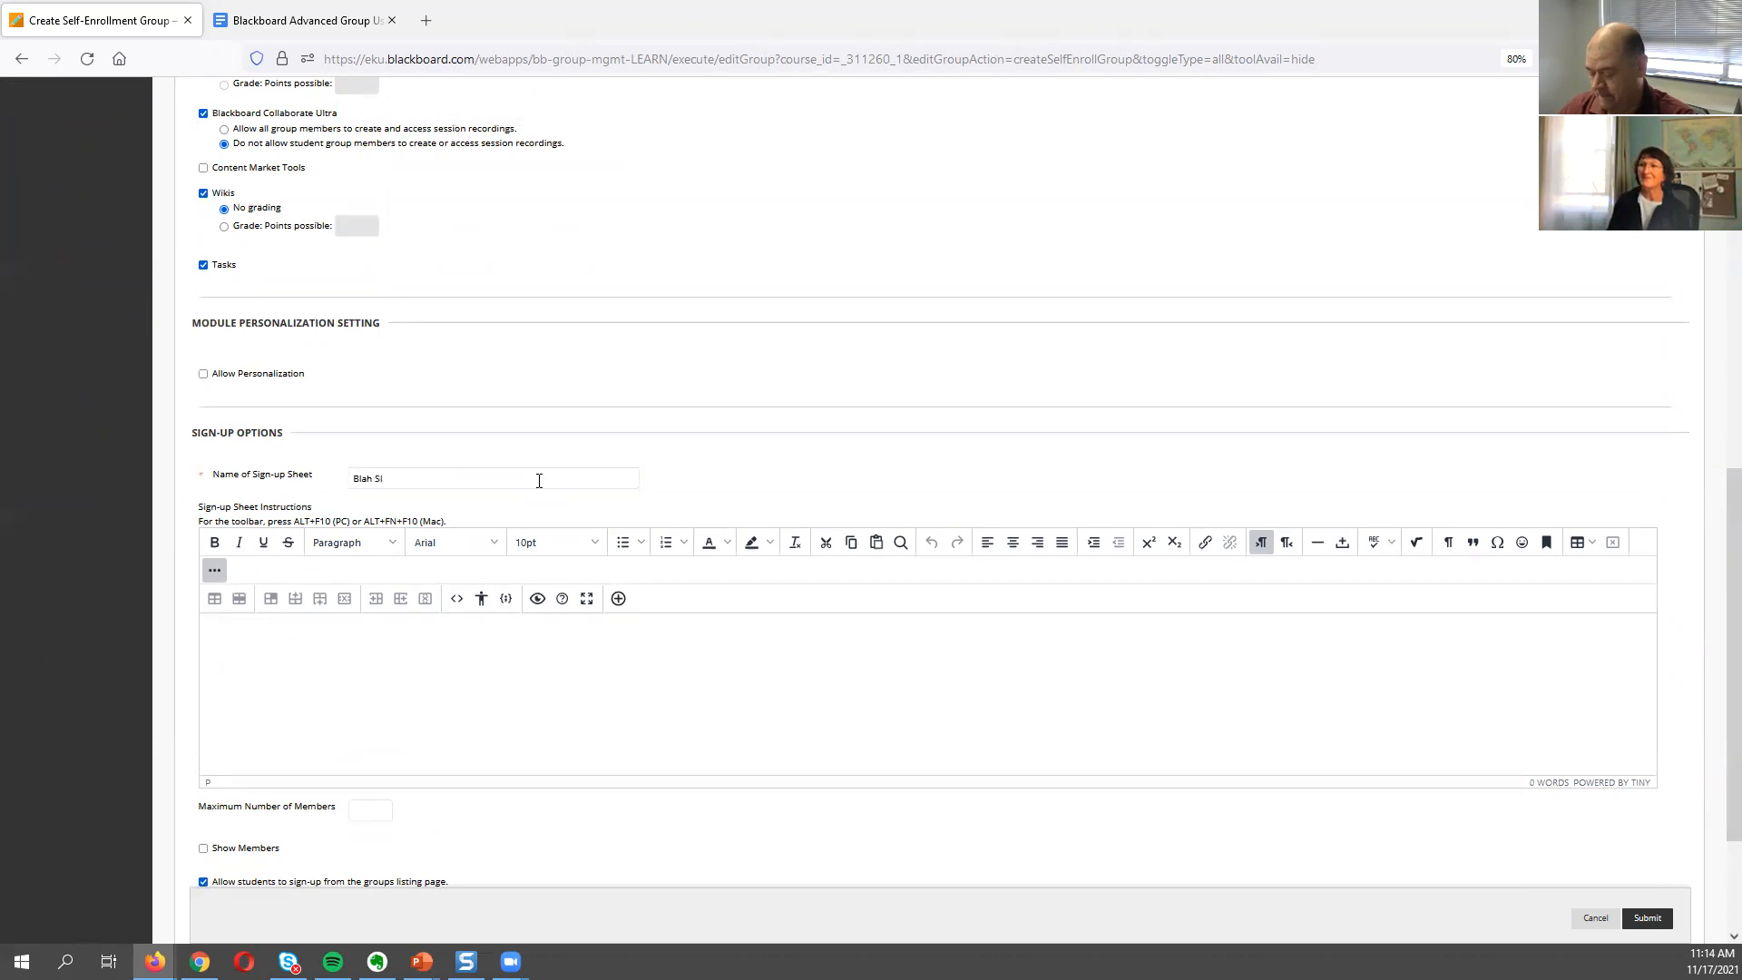
pyautogui.click(490, 671)
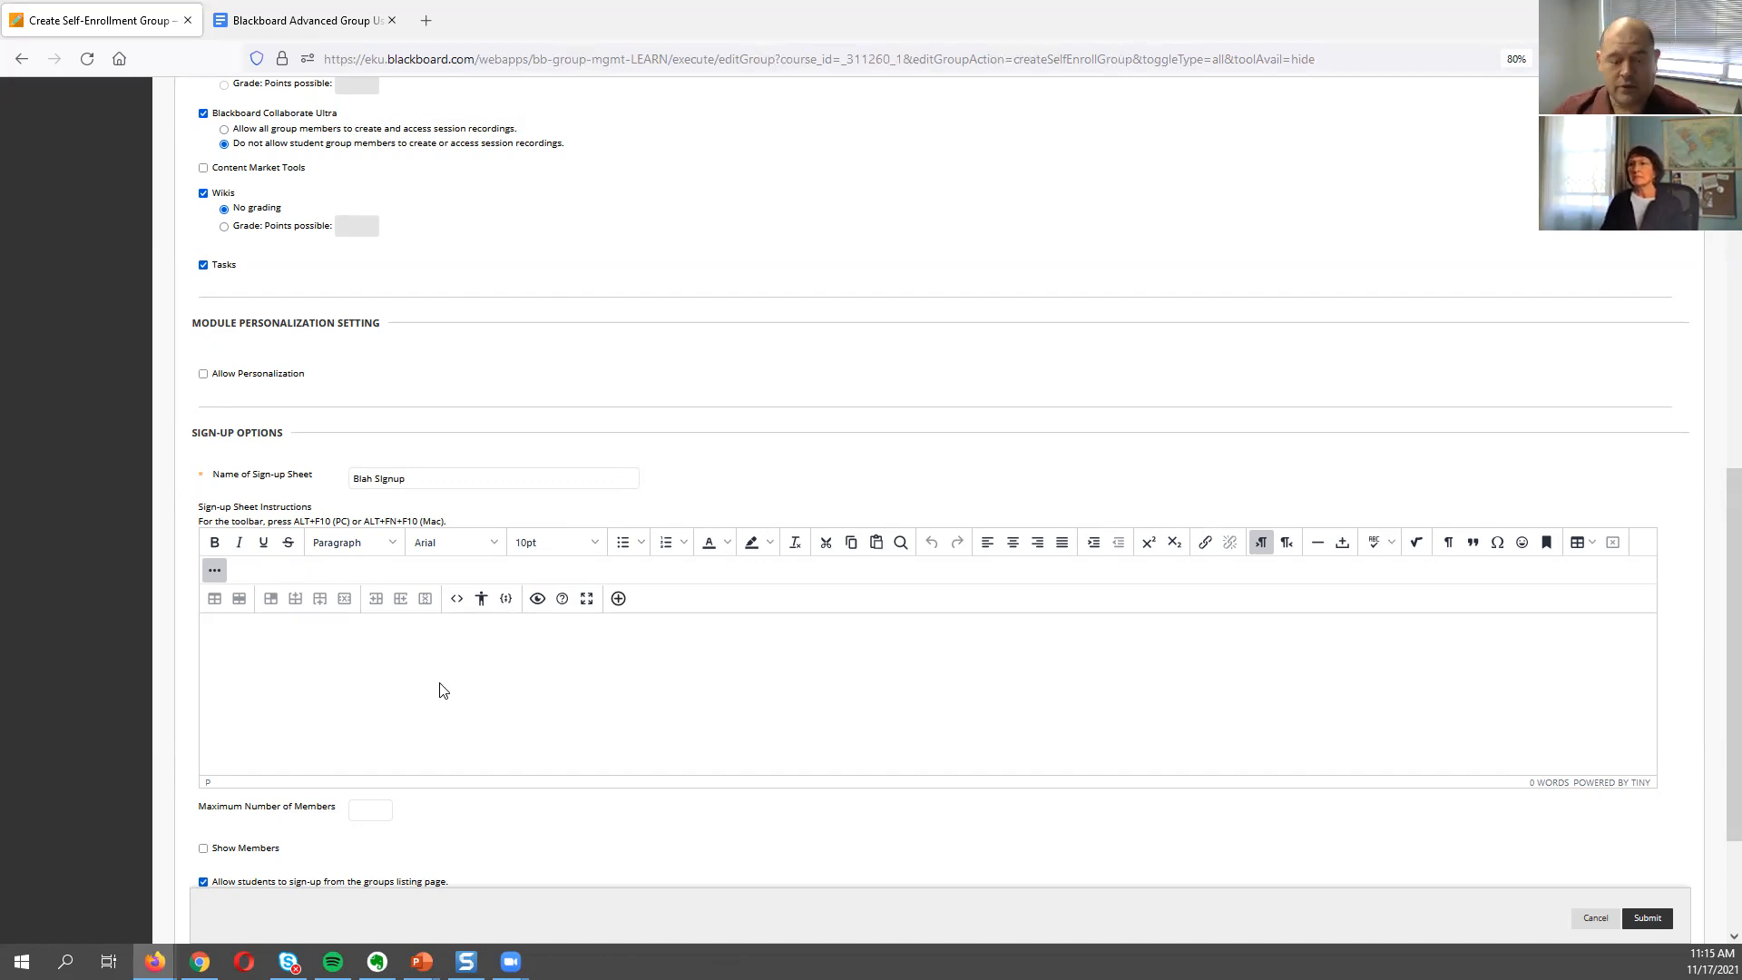
pyautogui.click(1622, 918)
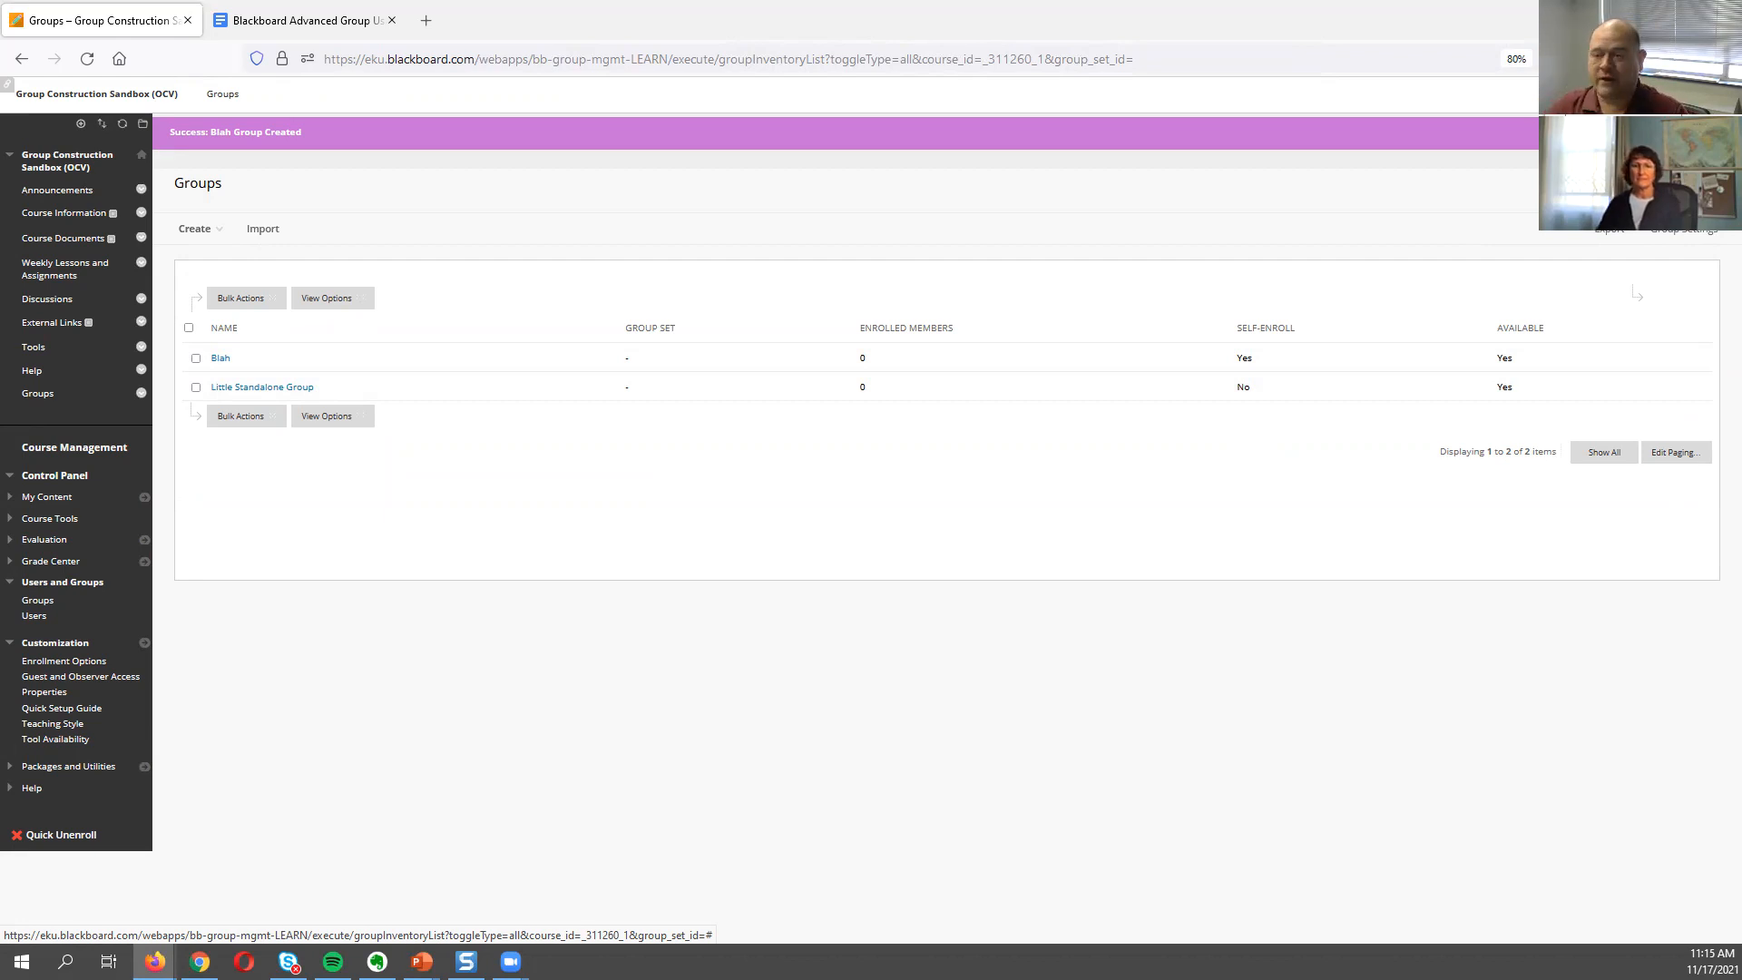
# Enter Student Preview mode and open the course's Groups page to view the Blah group as a student.
pyautogui.click(1606, 95)
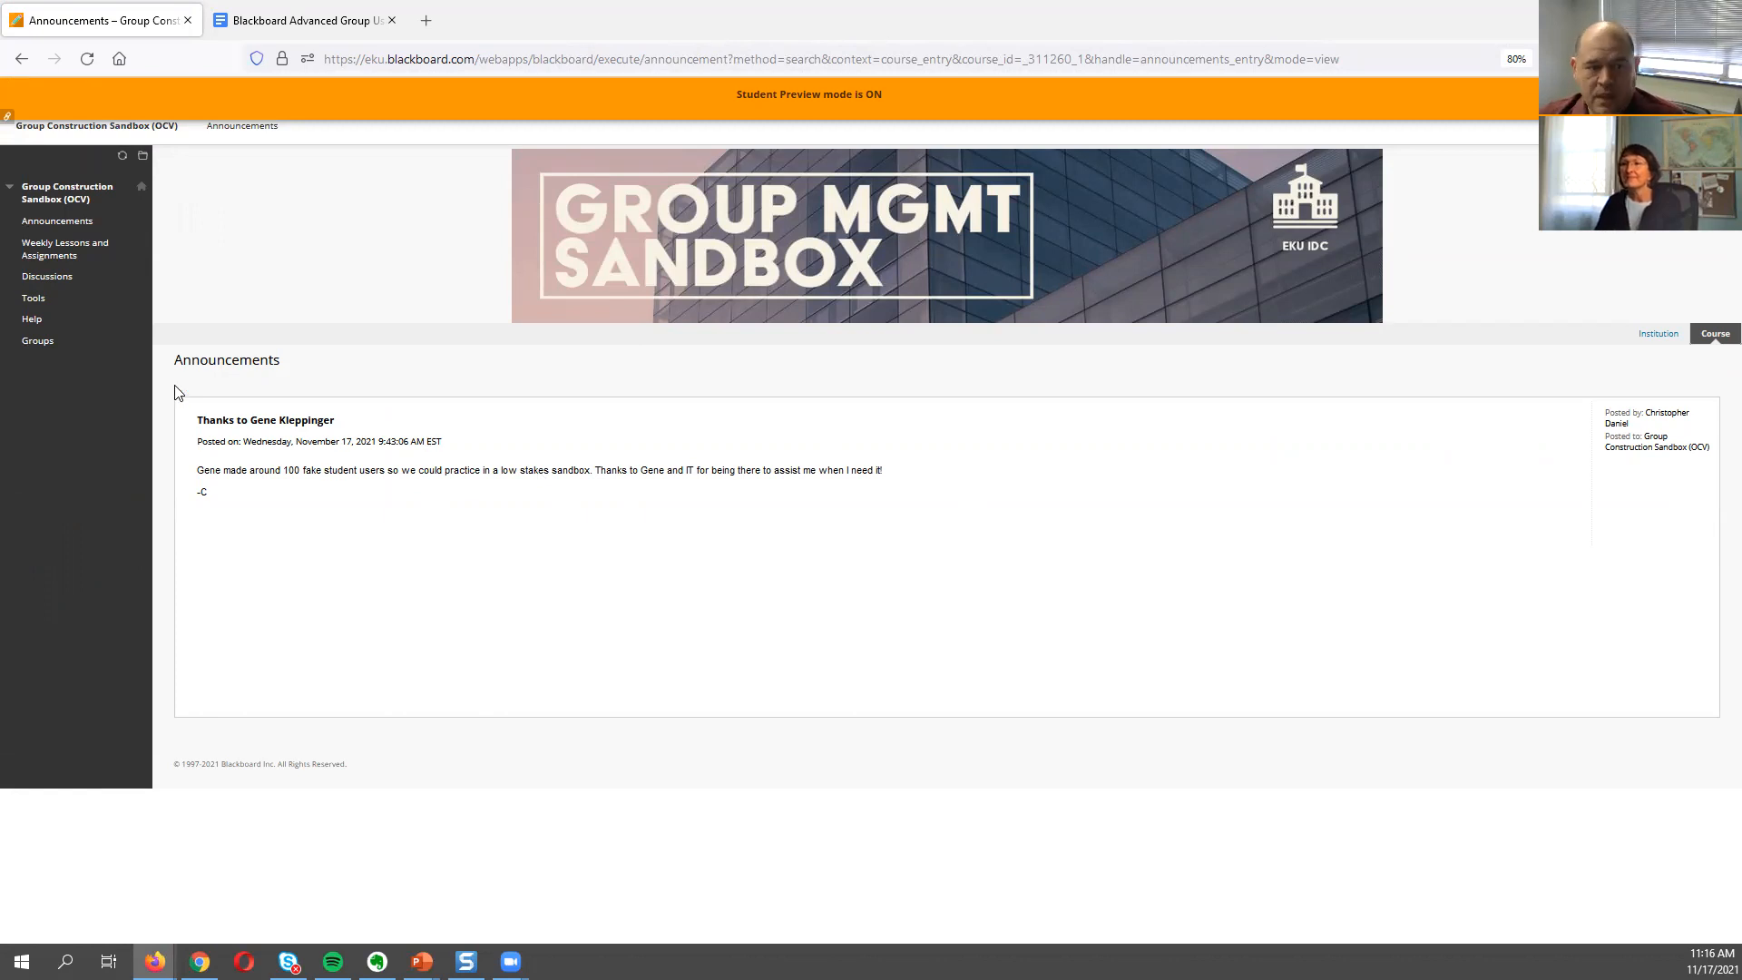
pyautogui.click(37, 342)
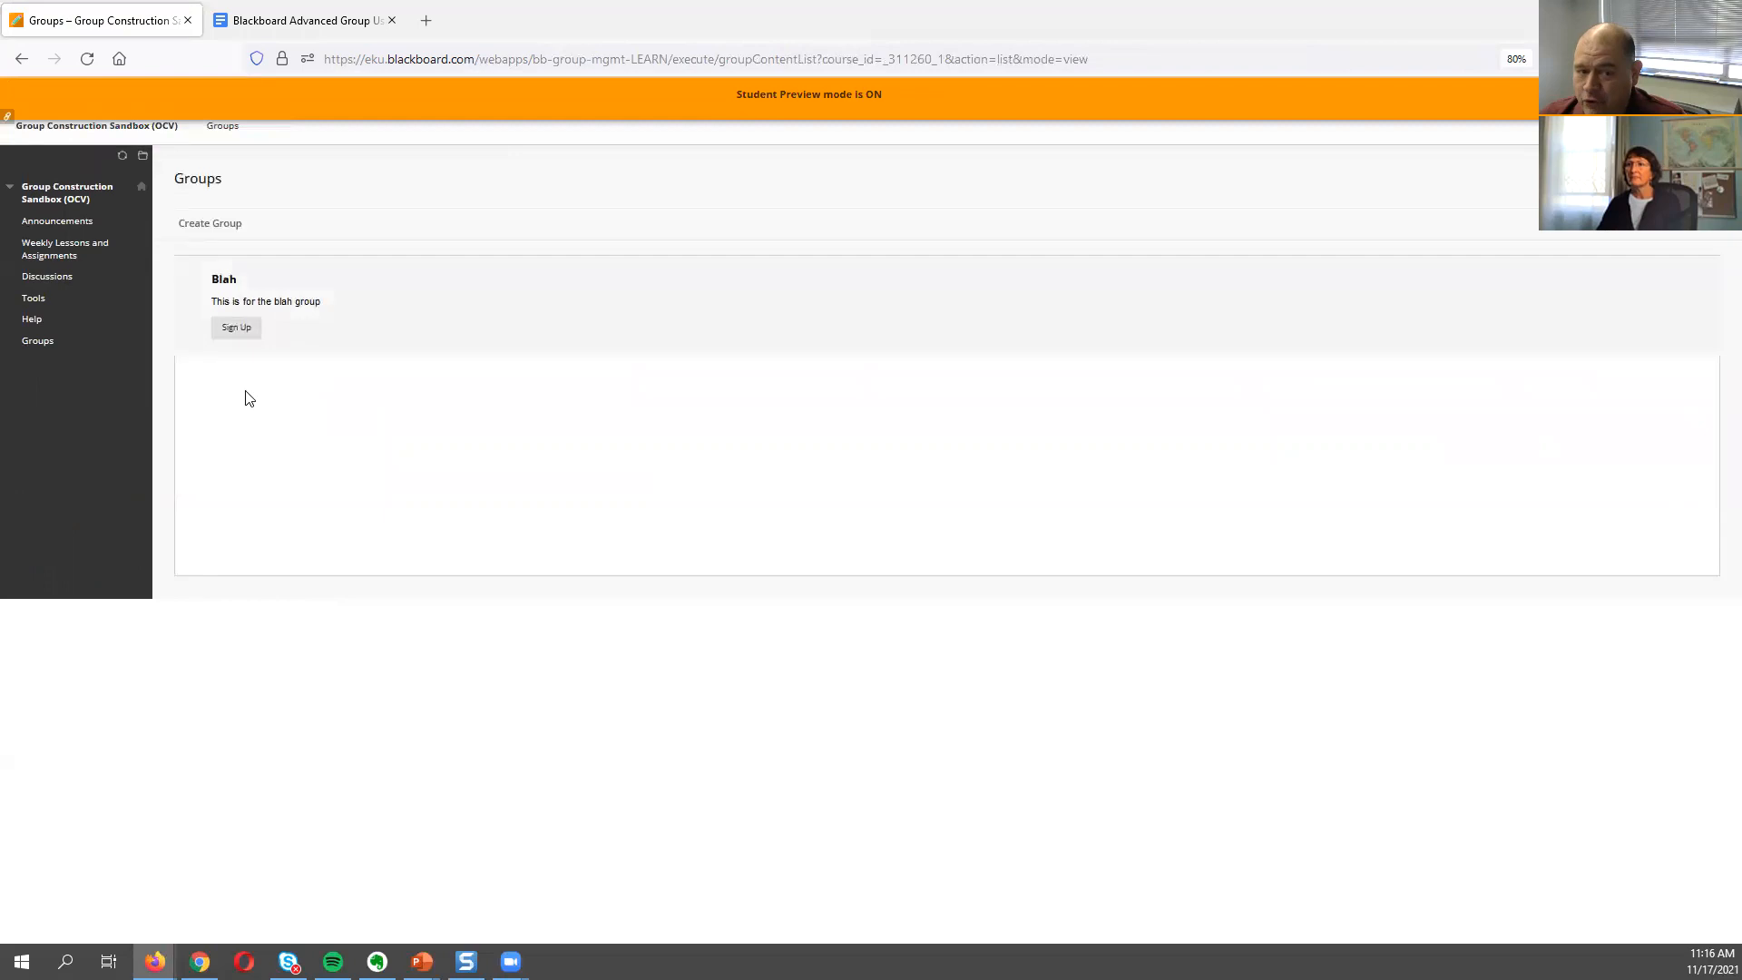
# Sign up for the Blah group as the preview student and check the Groups list outside Student Preview.
pyautogui.click(239, 333)
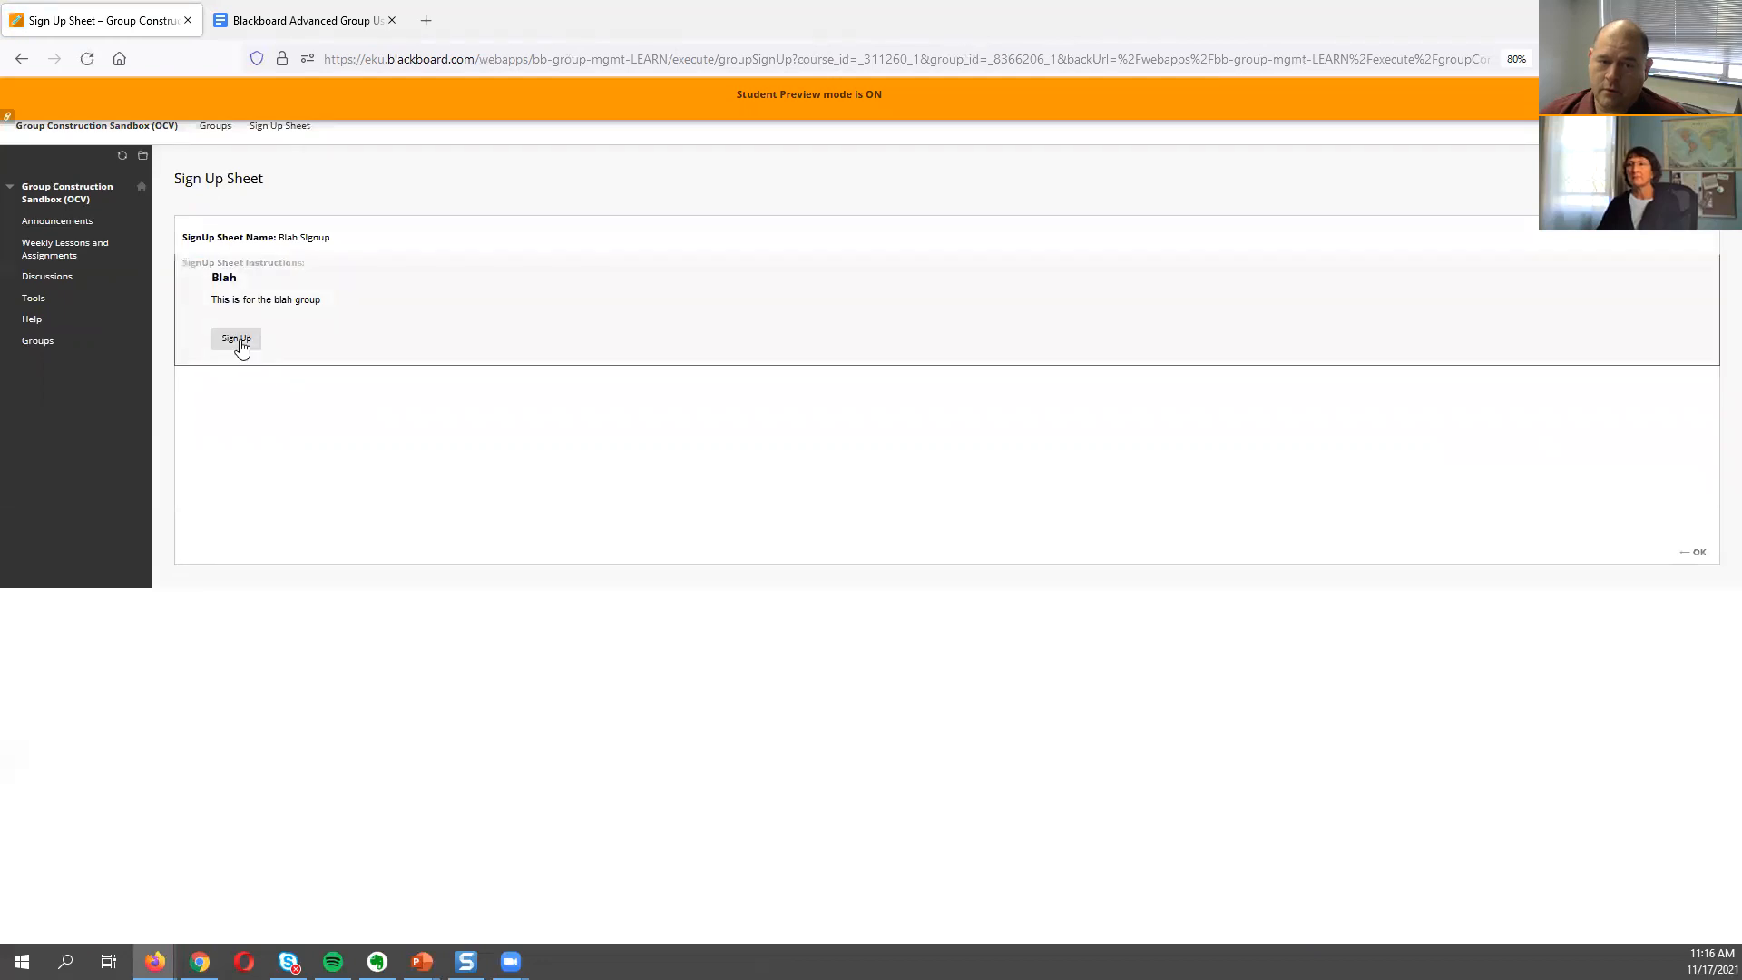
pyautogui.click(236, 339)
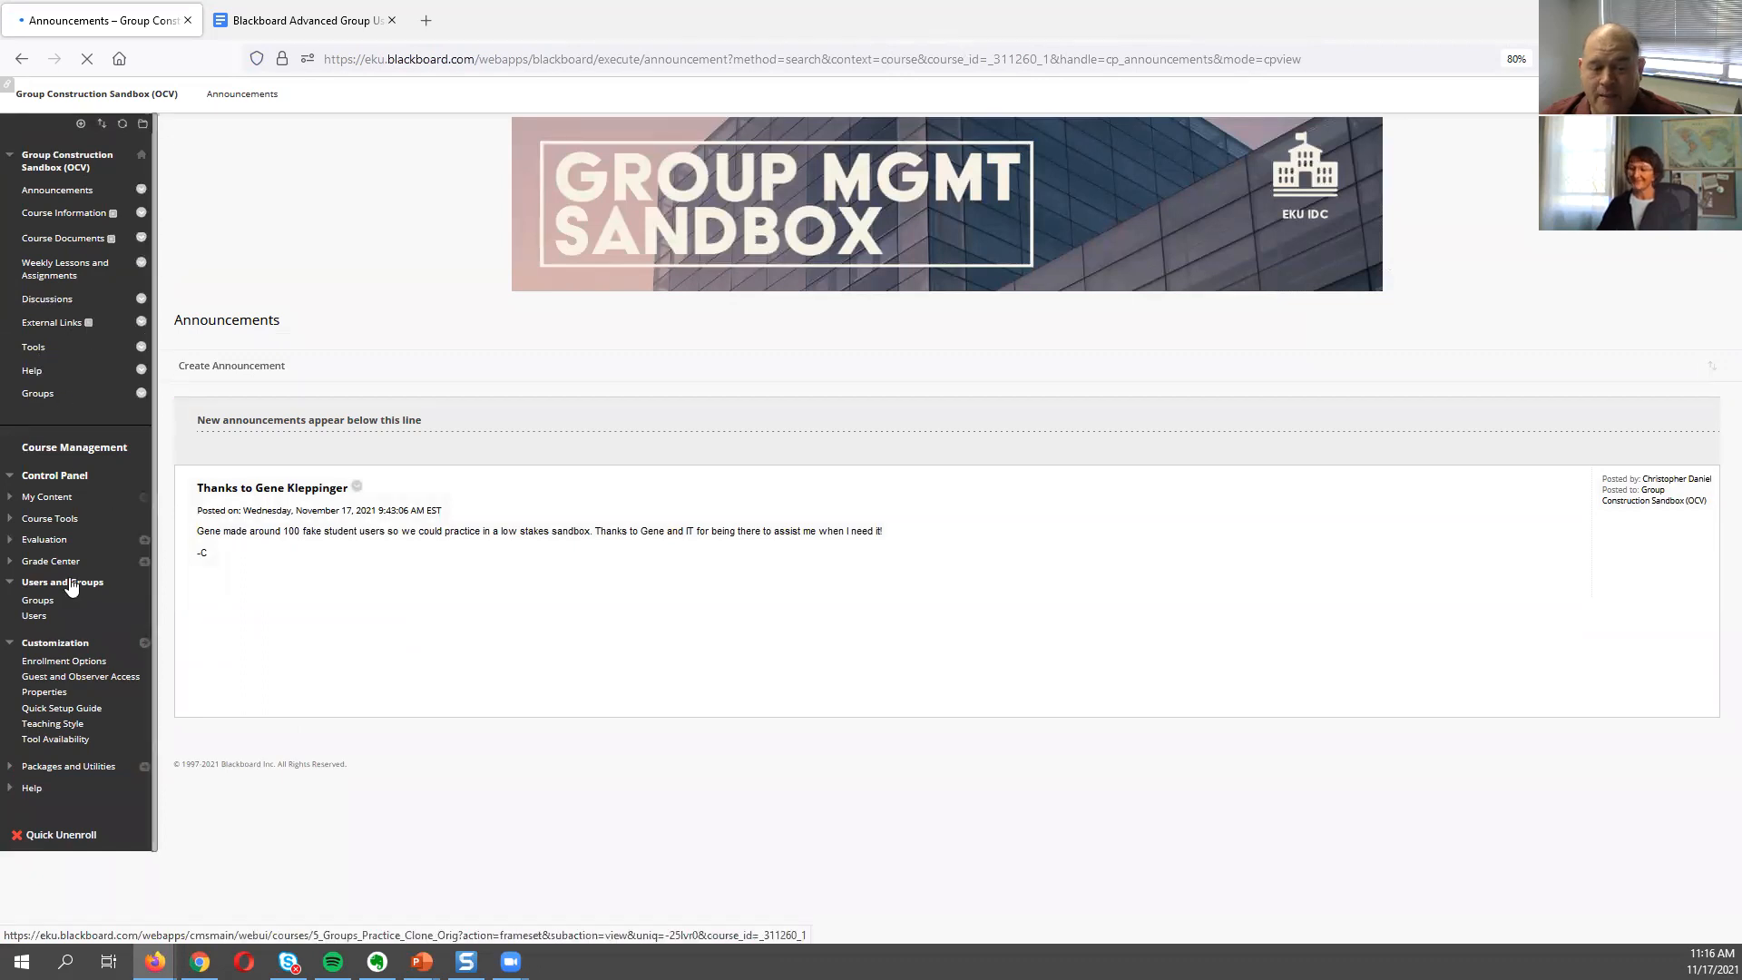
pyautogui.click(59, 396)
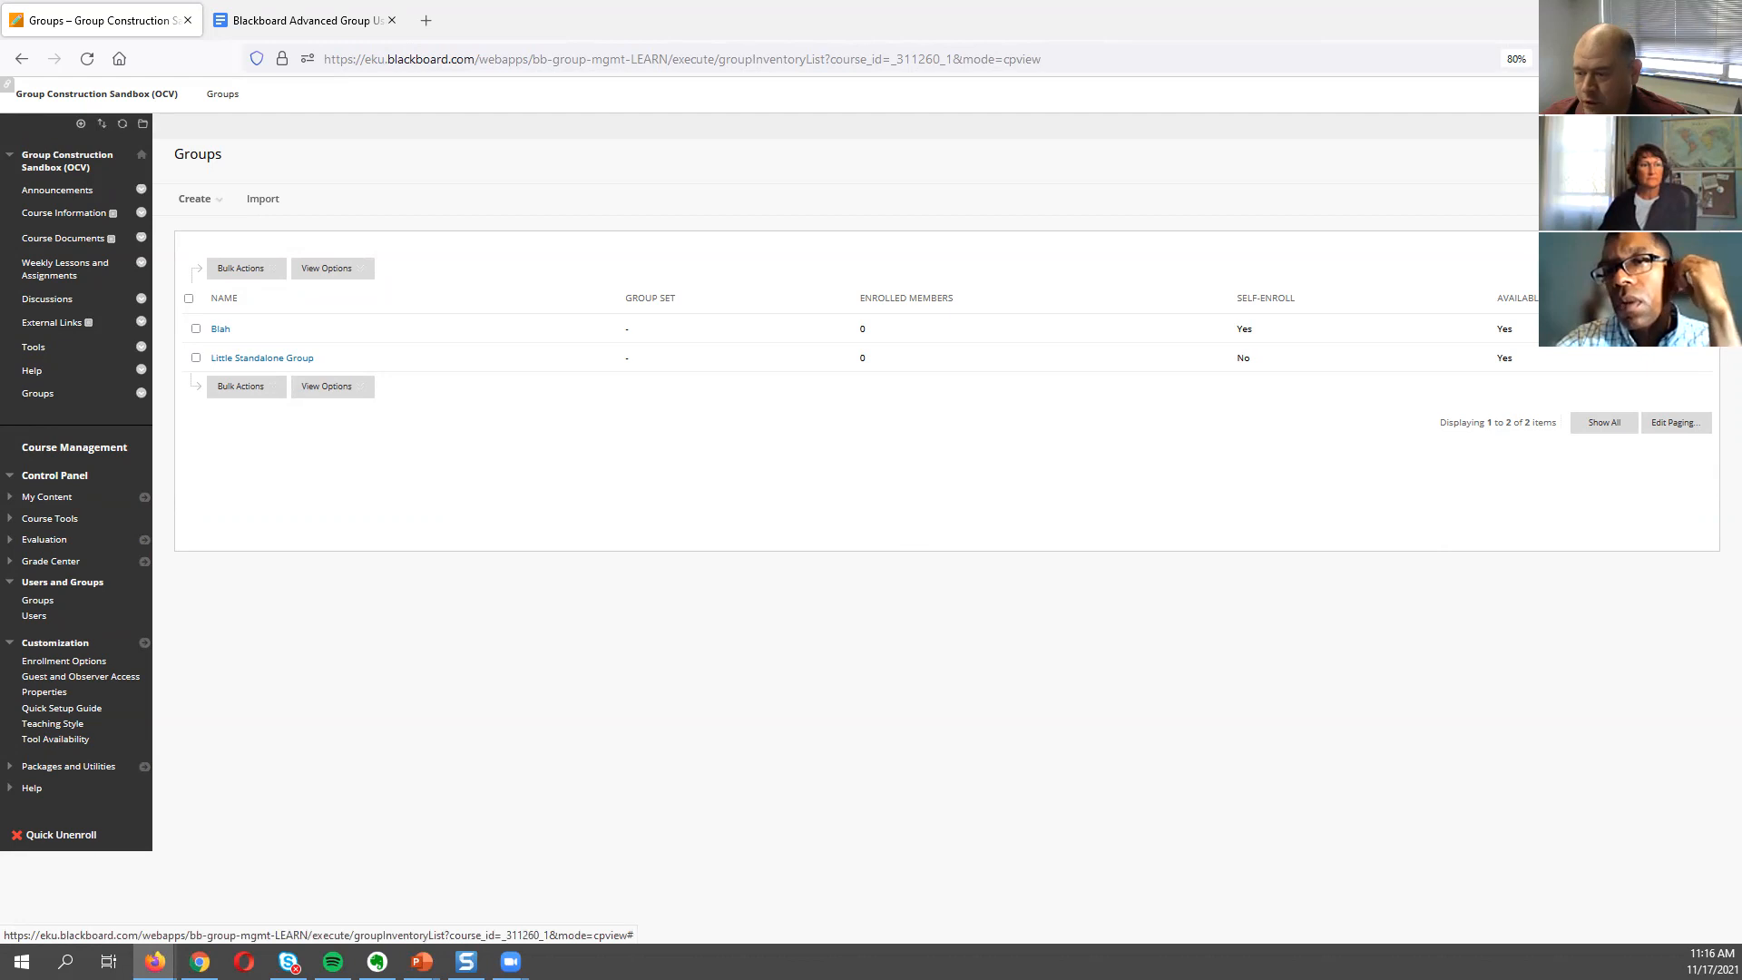
# Re-enter Student Preview and open the Blah group's sign-up sheet from the Groups page.
pyautogui.click(1594, 94)
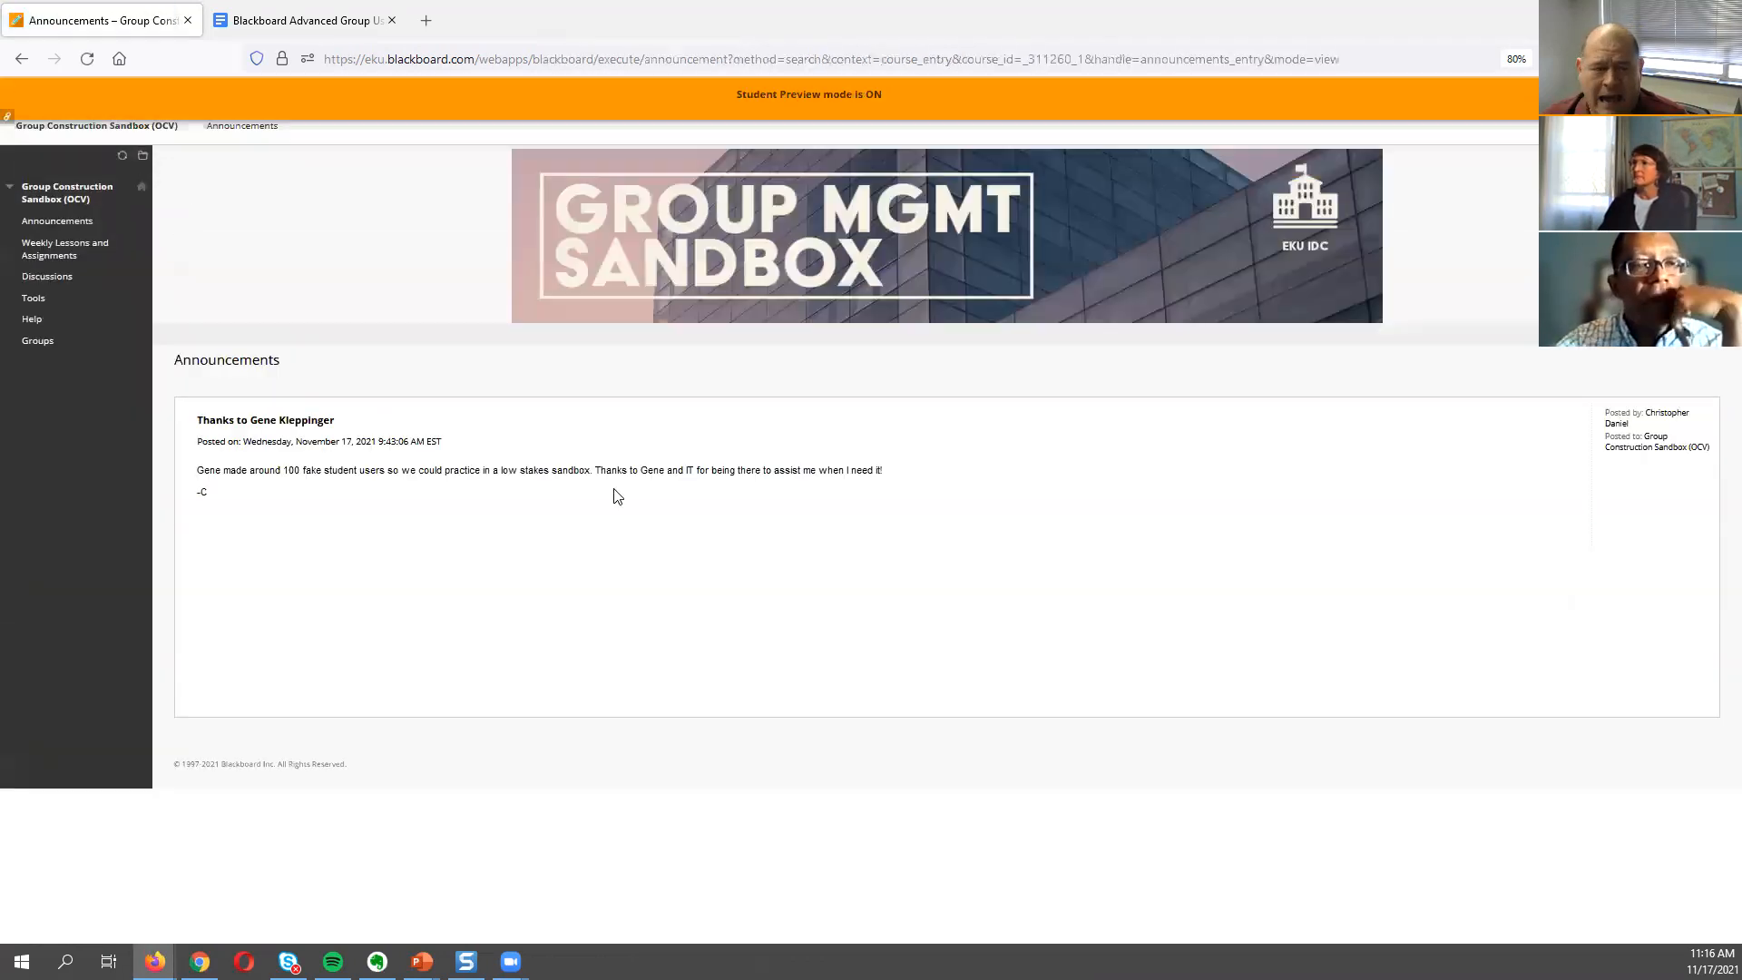
pyautogui.click(45, 342)
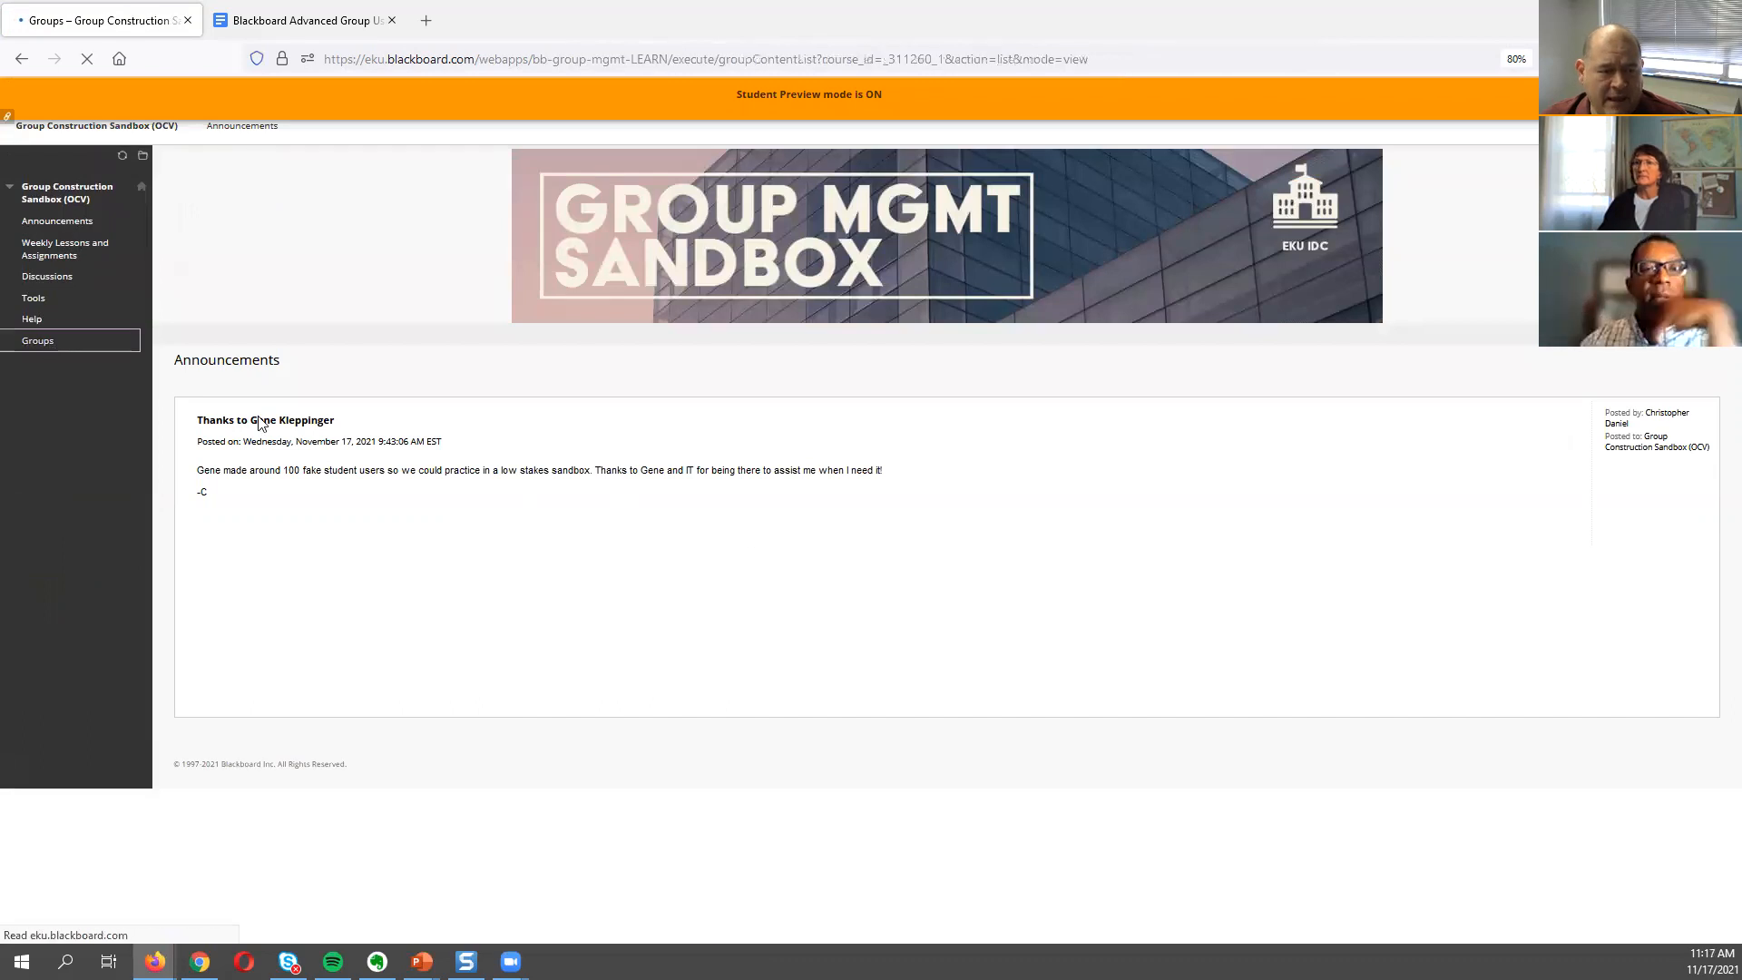
pyautogui.click(237, 328)
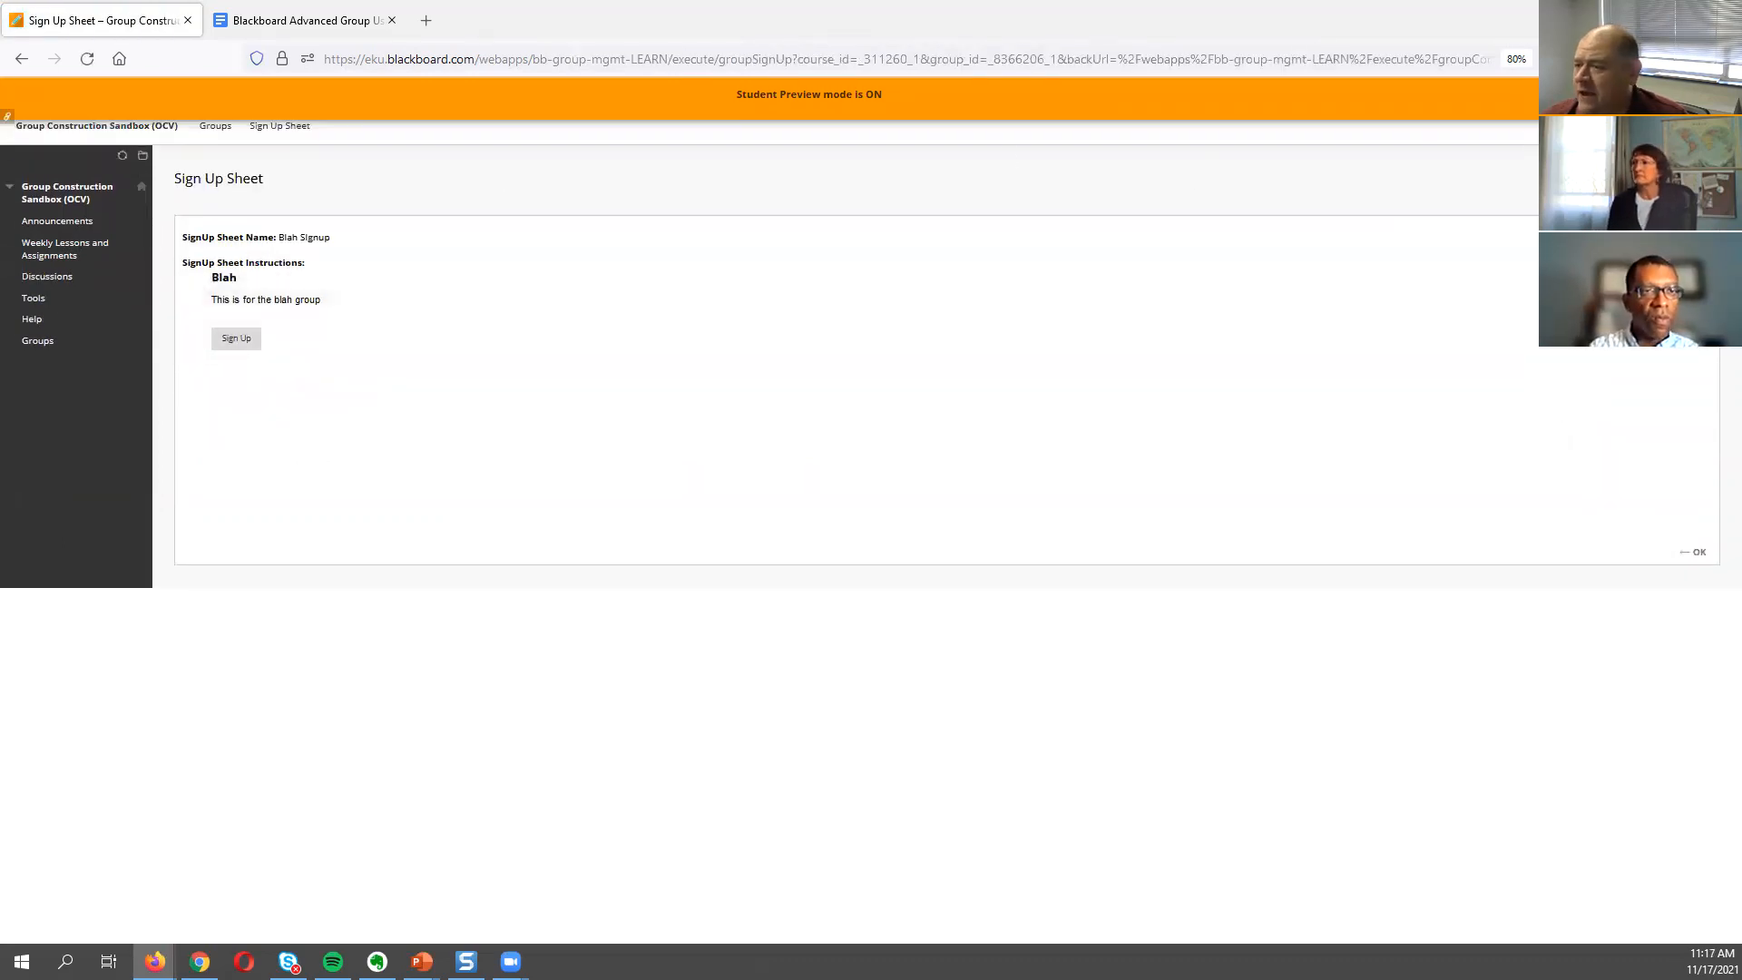
# Set Student Preview to keep the preview user and all data when exiting, and save the settings.
pyautogui.click(1631, 95)
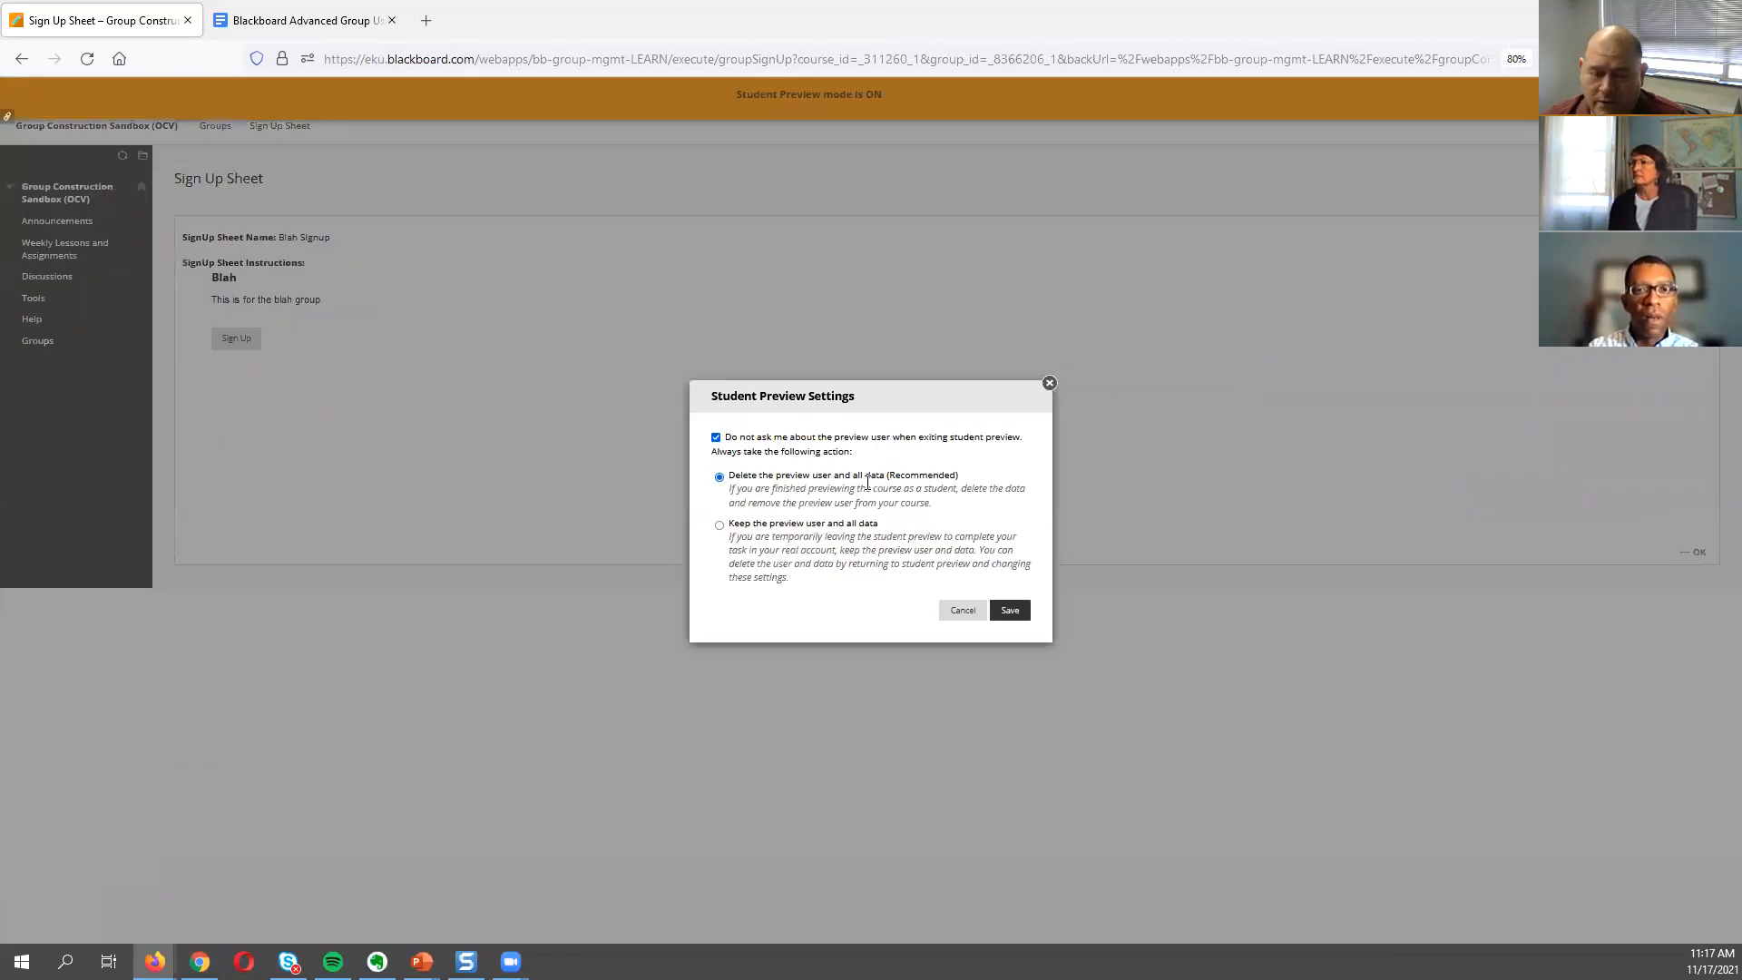
pyautogui.click(719, 526)
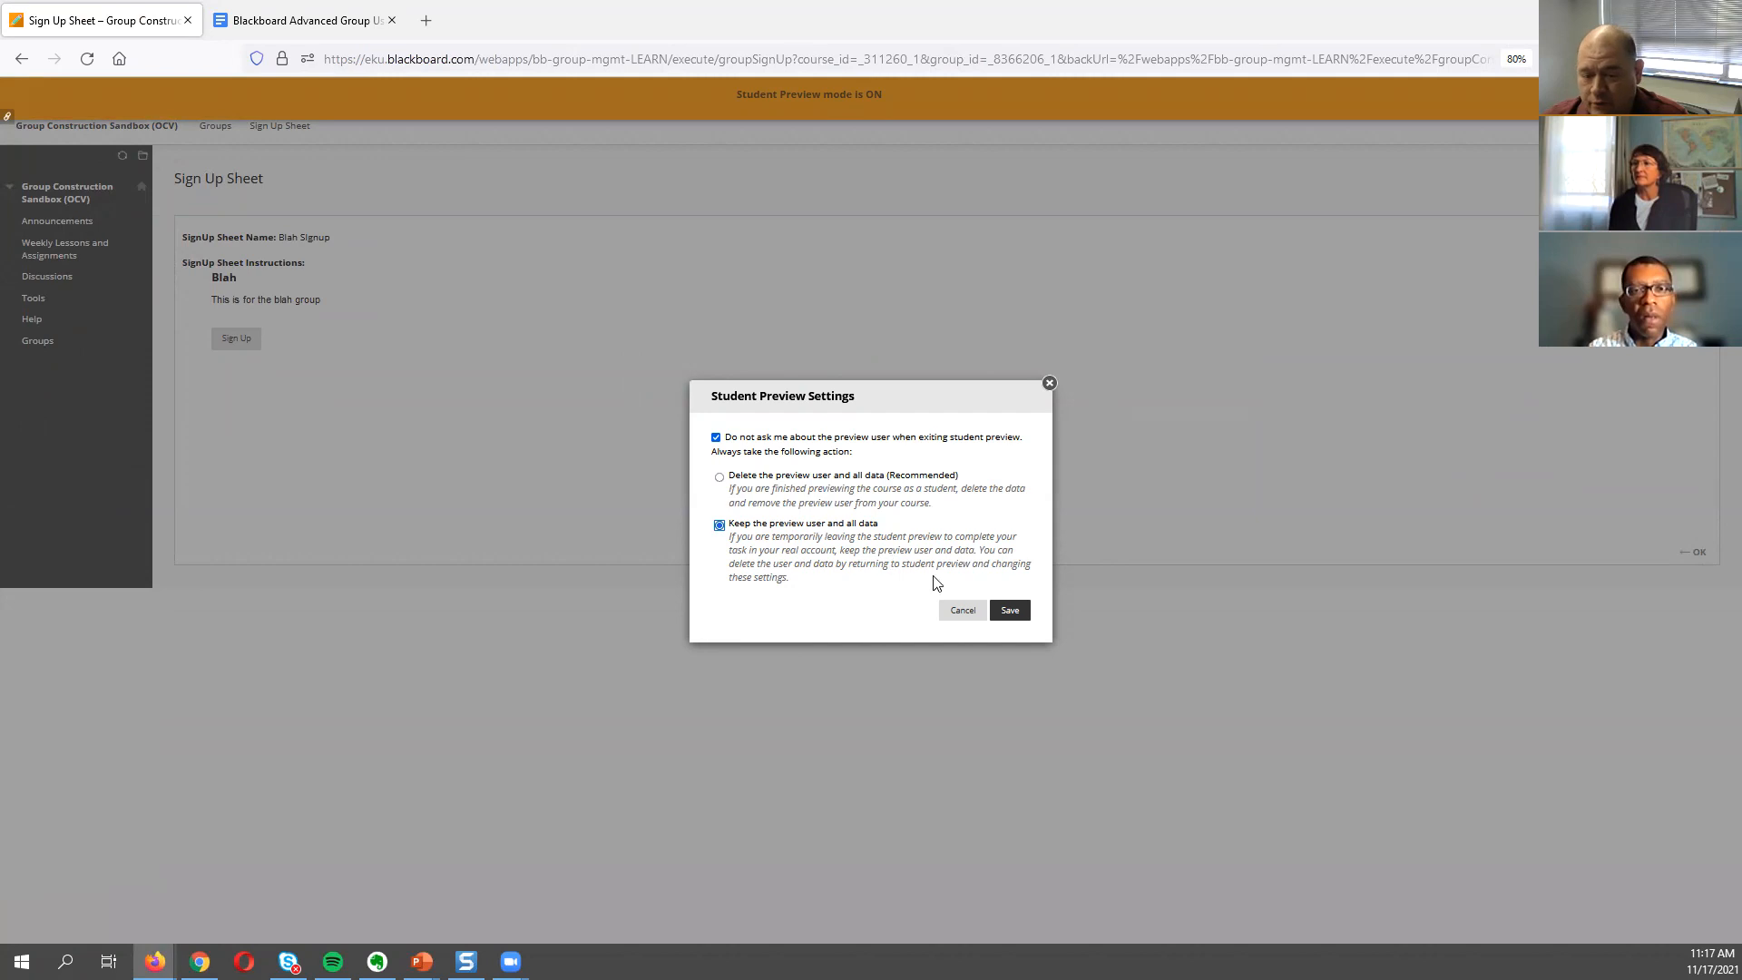
pyautogui.click(1011, 611)
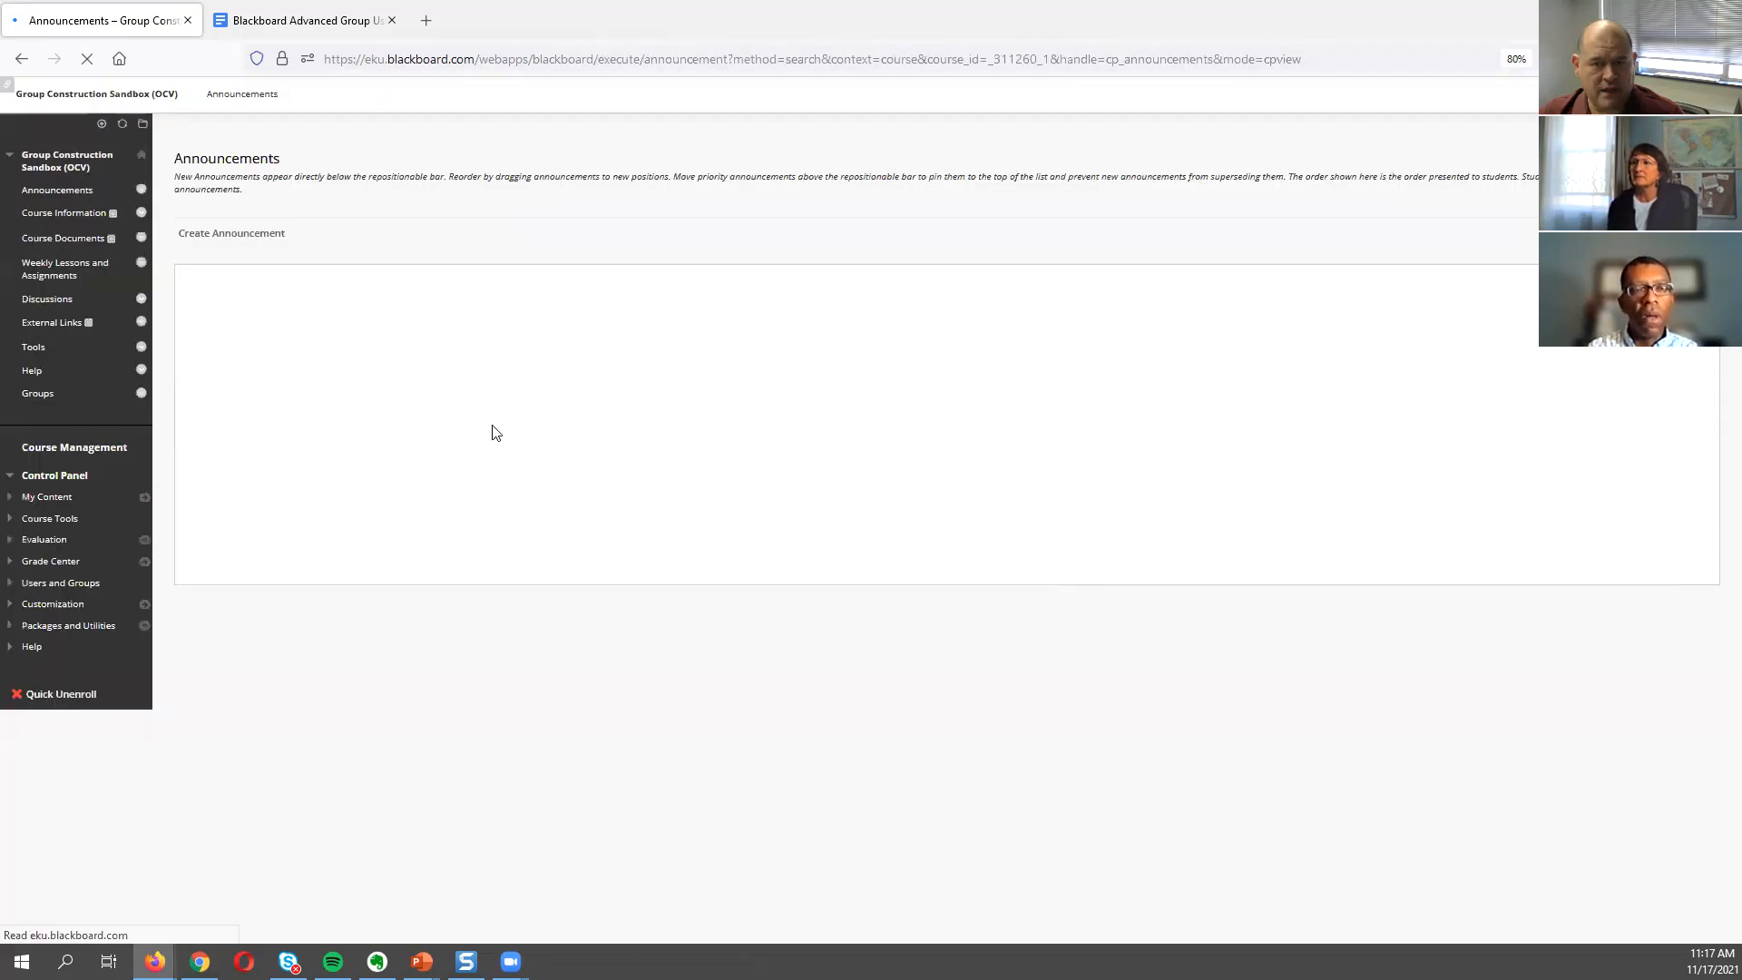
# Open the Blah group for editing from the Groups page and review its tool availability and sign-up options.
pyautogui.click(50, 394)
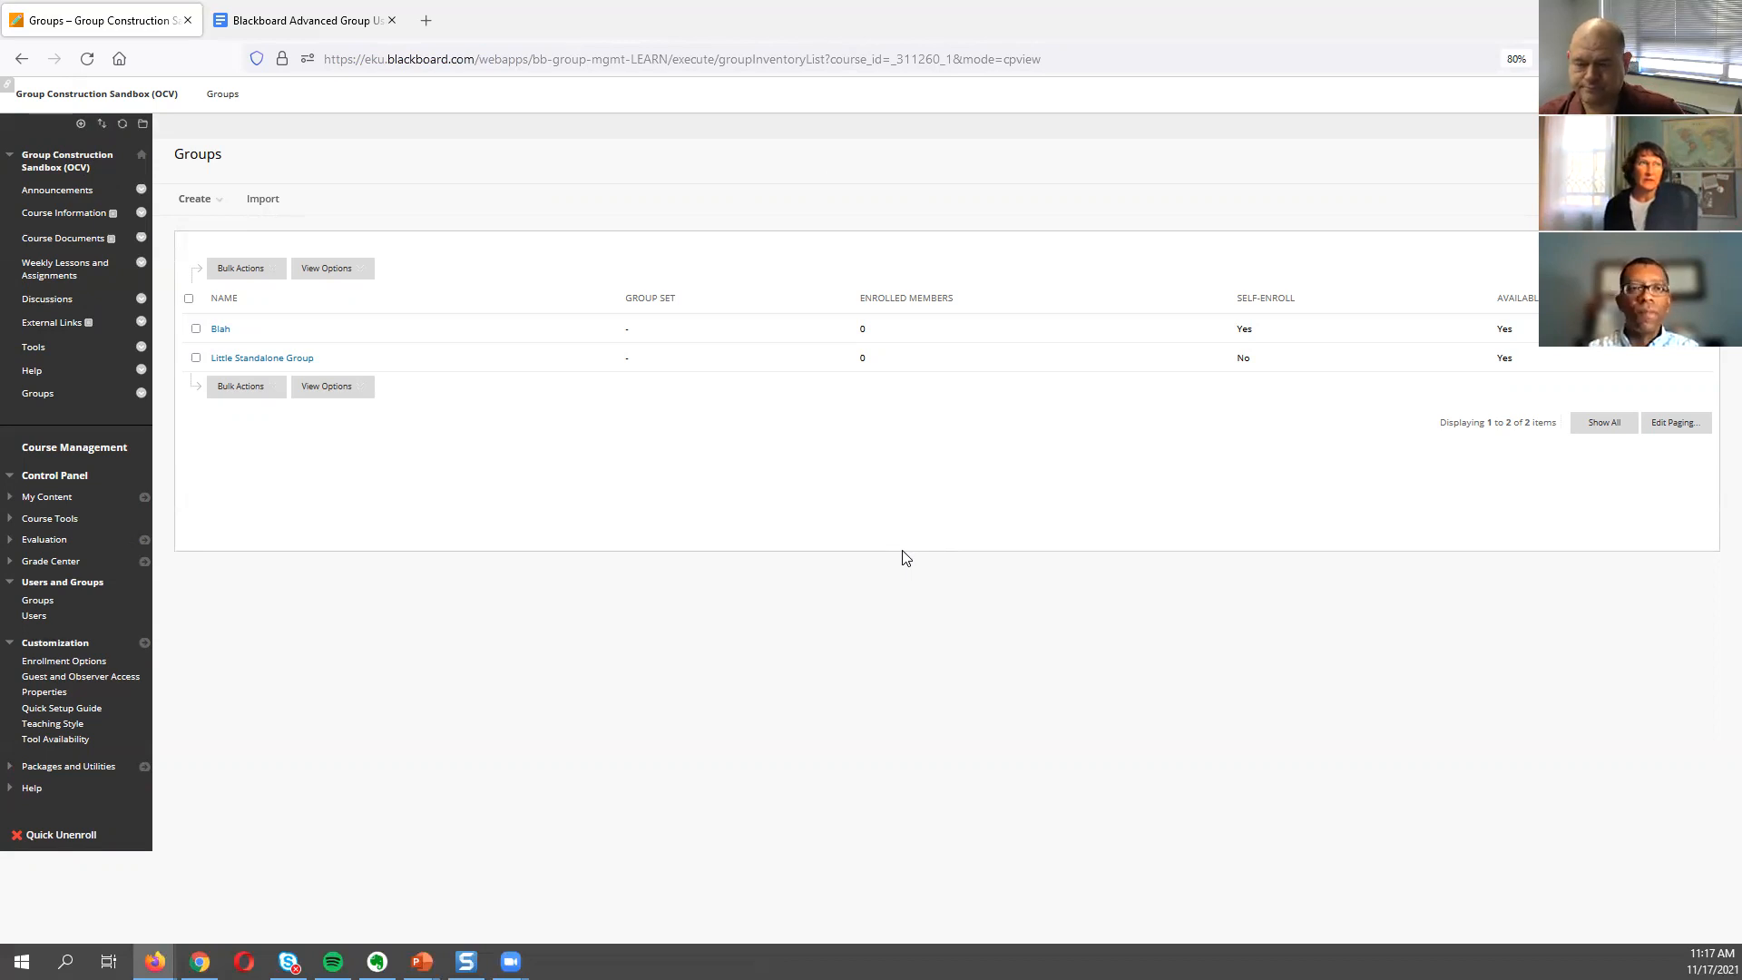
pyautogui.click(240, 329)
pyautogui.click(267, 400)
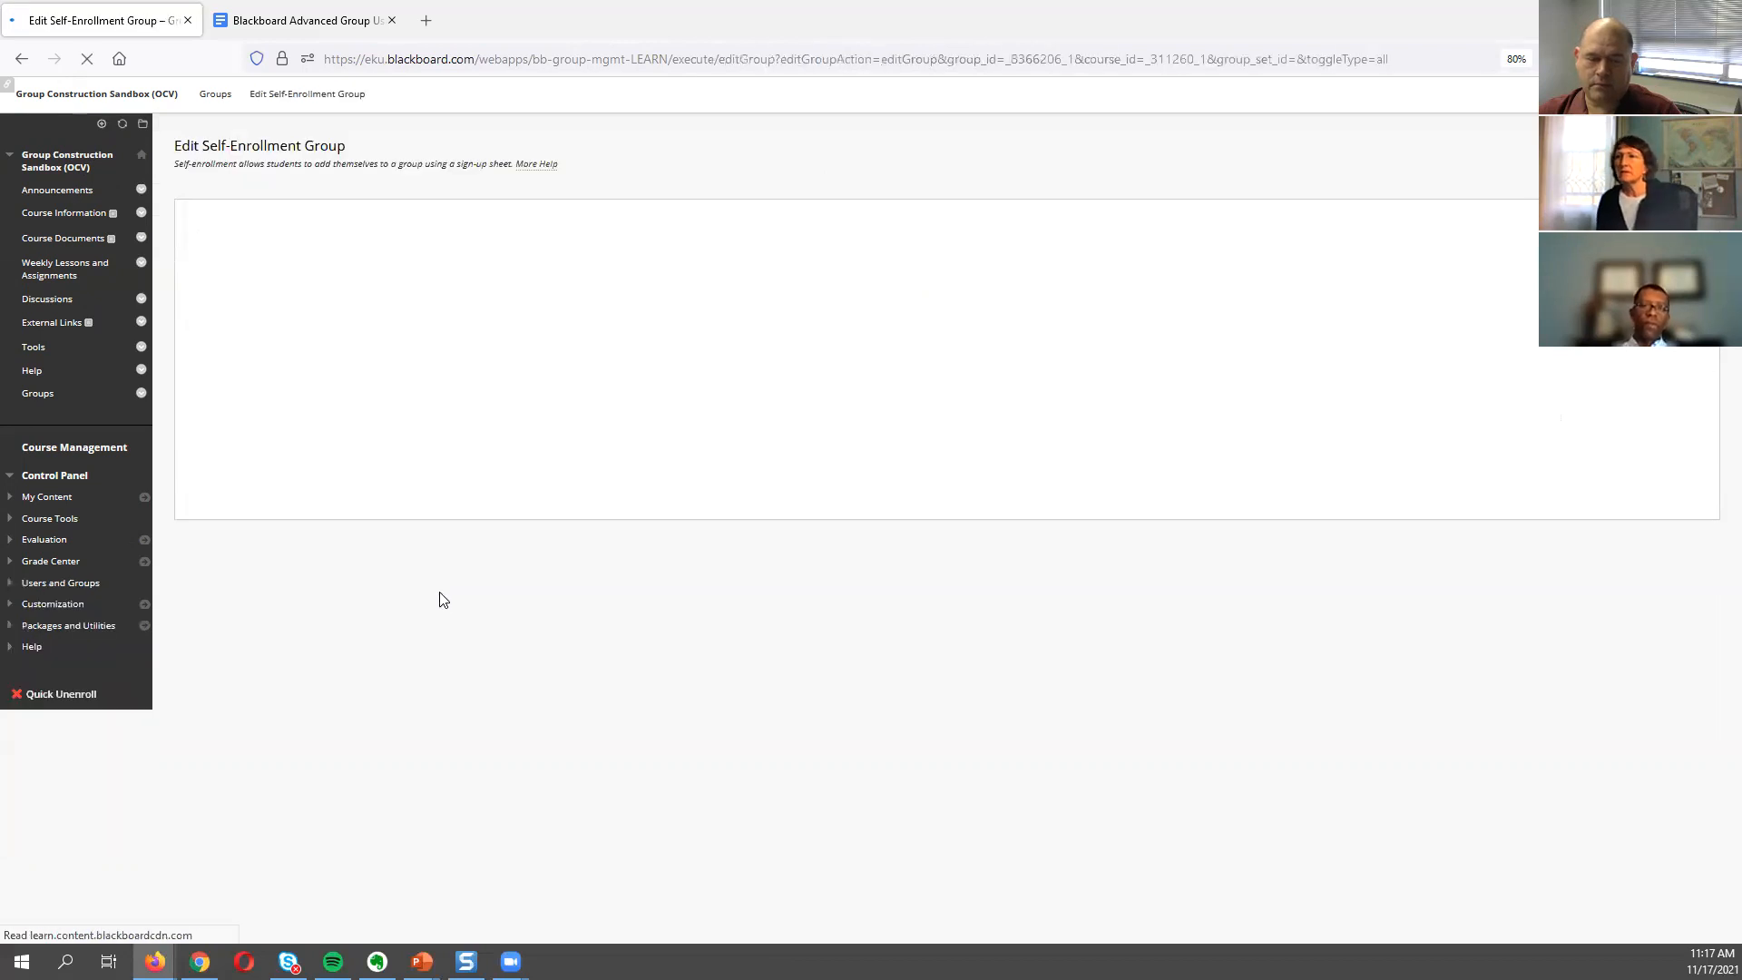
pyautogui.scroll(-3, 624, 550)
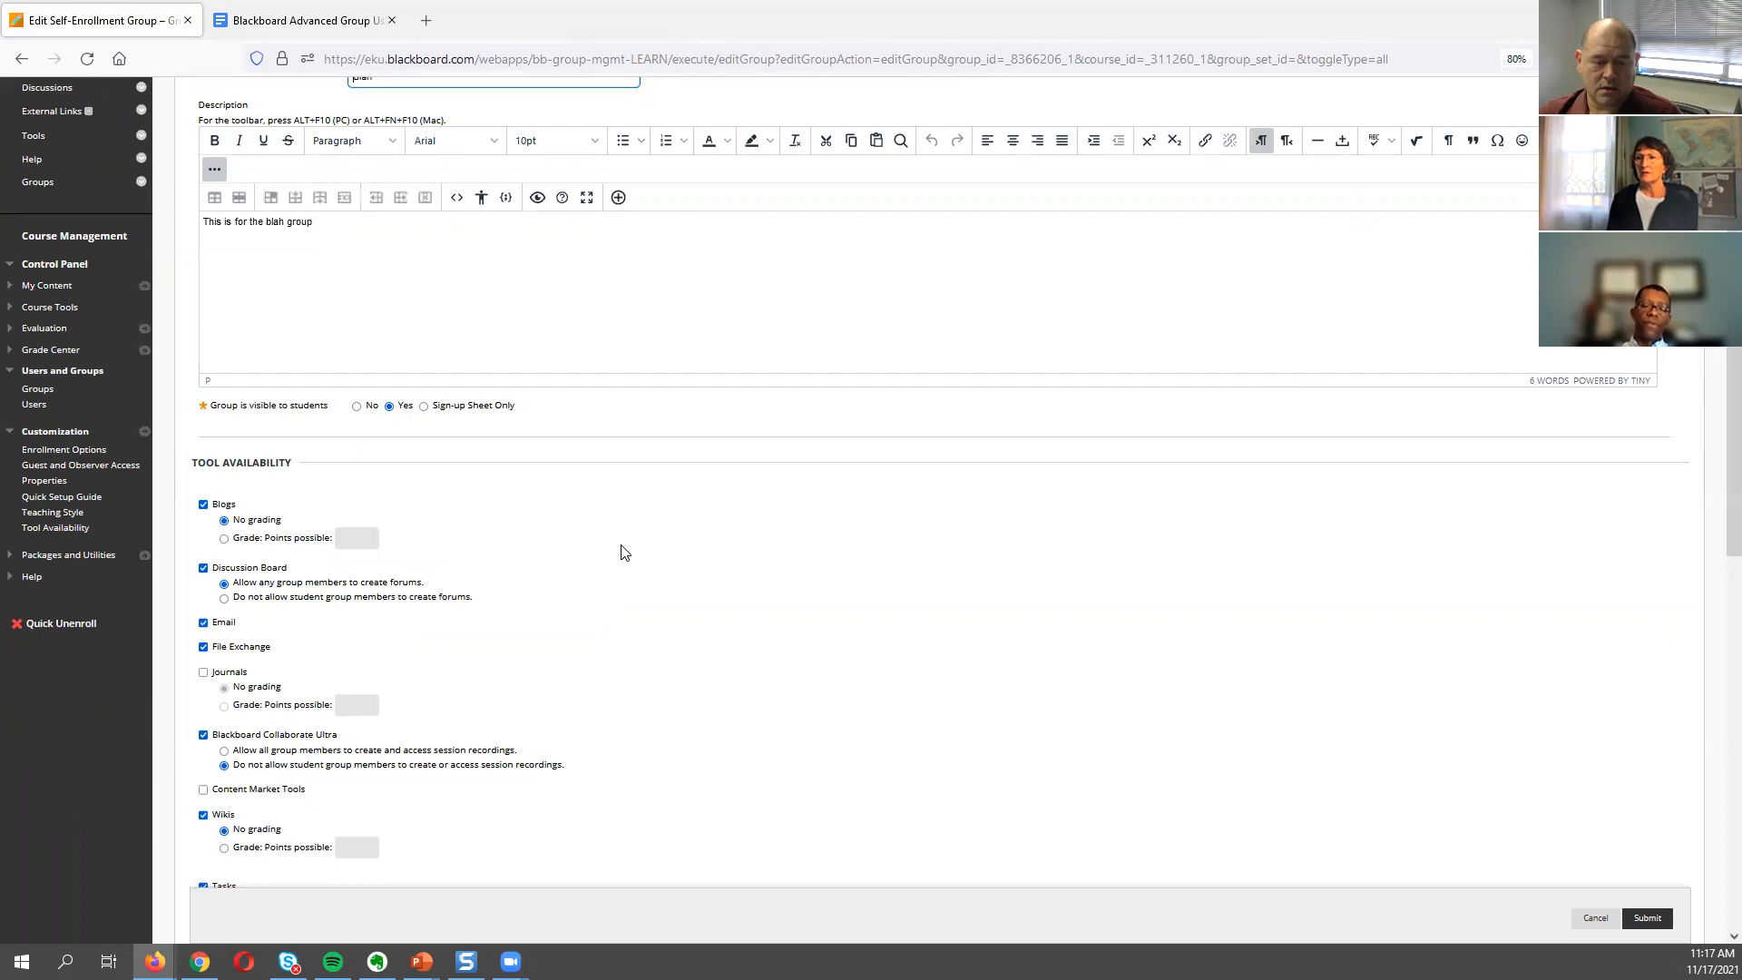
pyautogui.scroll(-1, 624, 553)
pyautogui.scroll(-9, 624, 553)
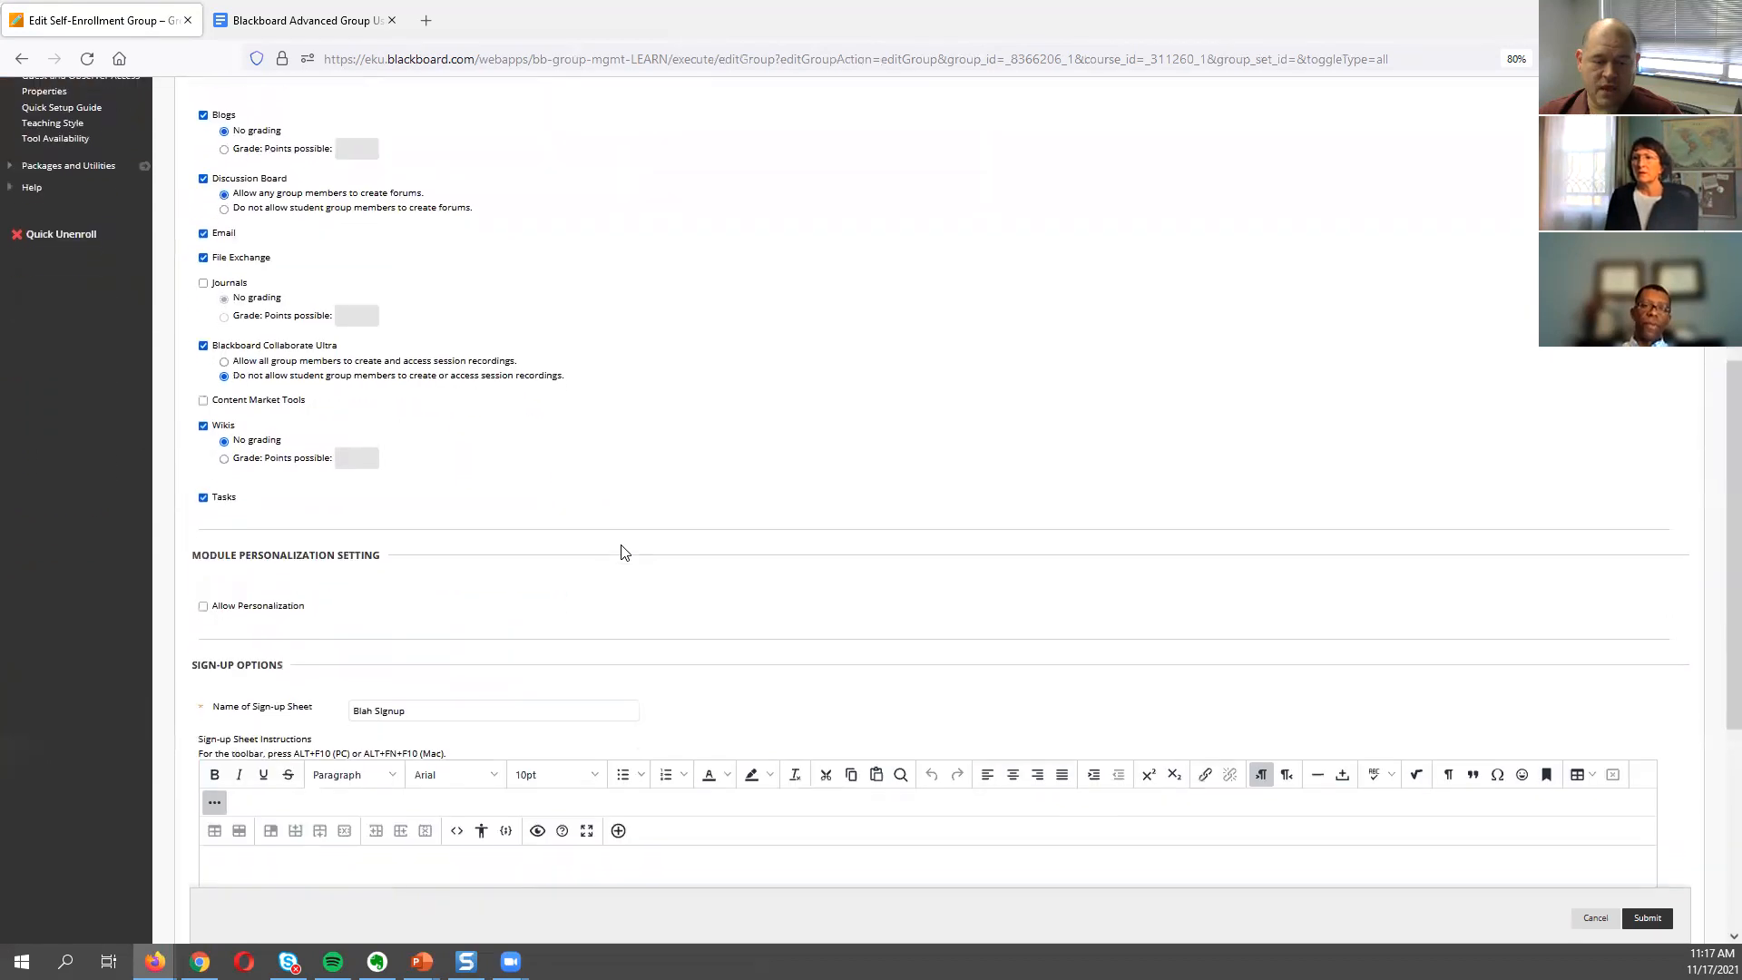
pyautogui.scroll(-2, 624, 552)
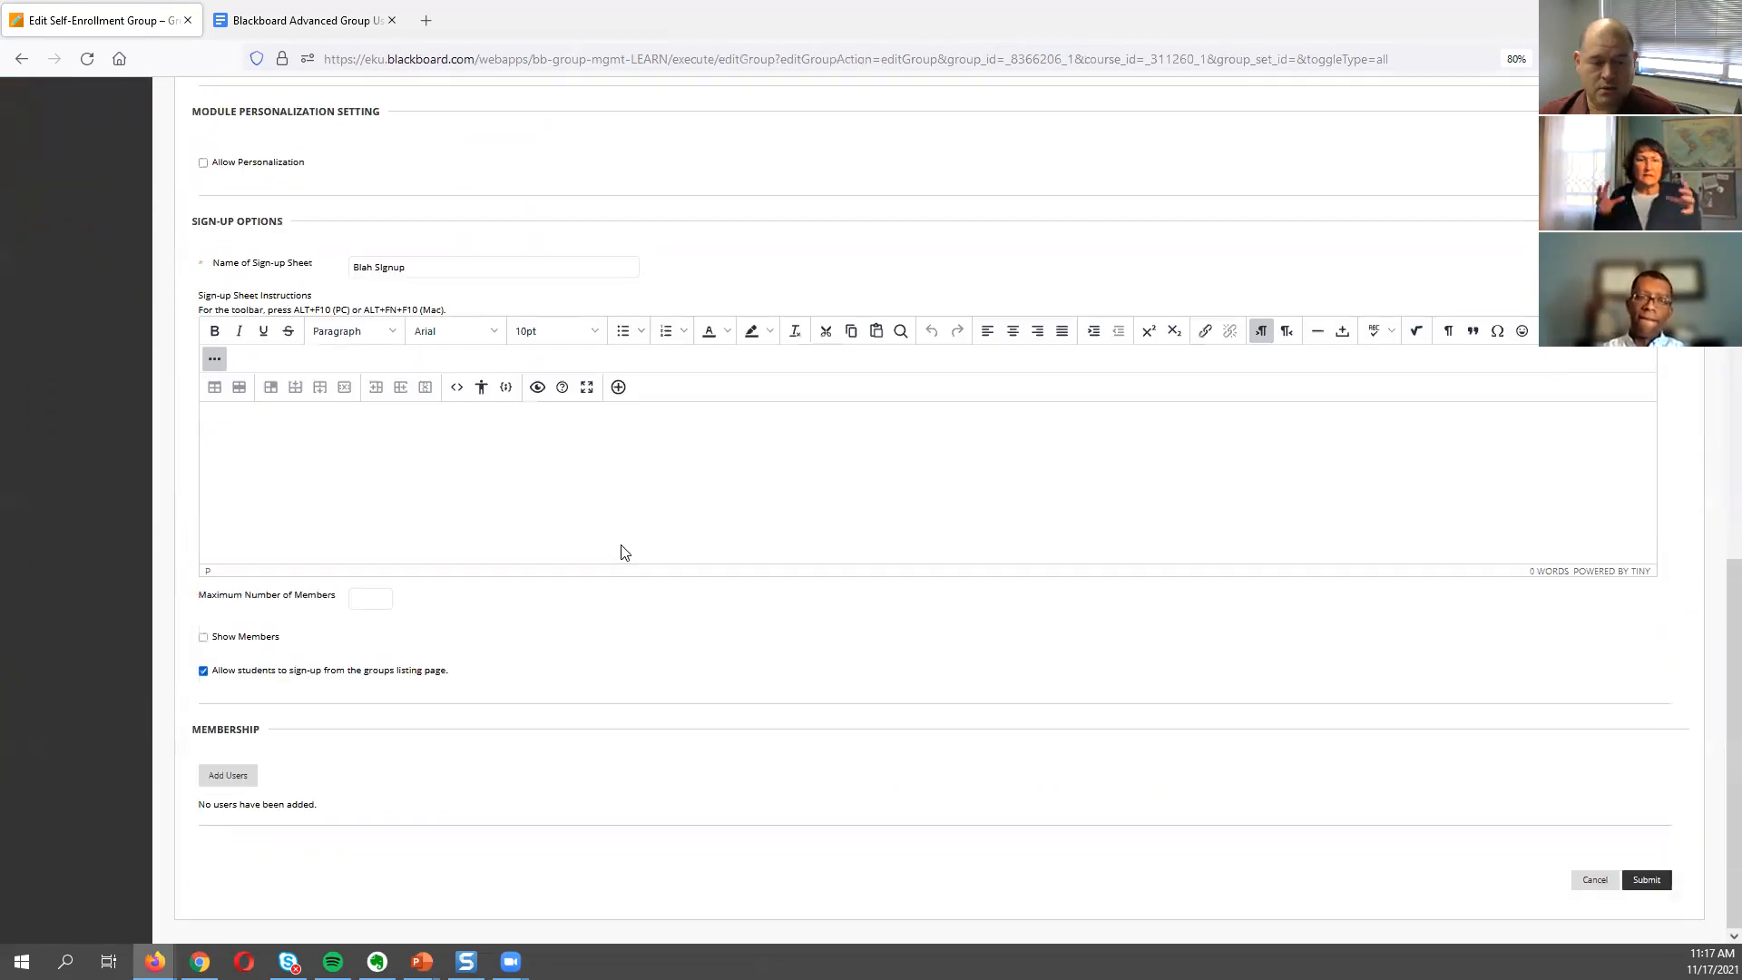
# Examine the group's Maximum Number of Members setting and leave the edit form without submitting.
pyautogui.click(367, 600)
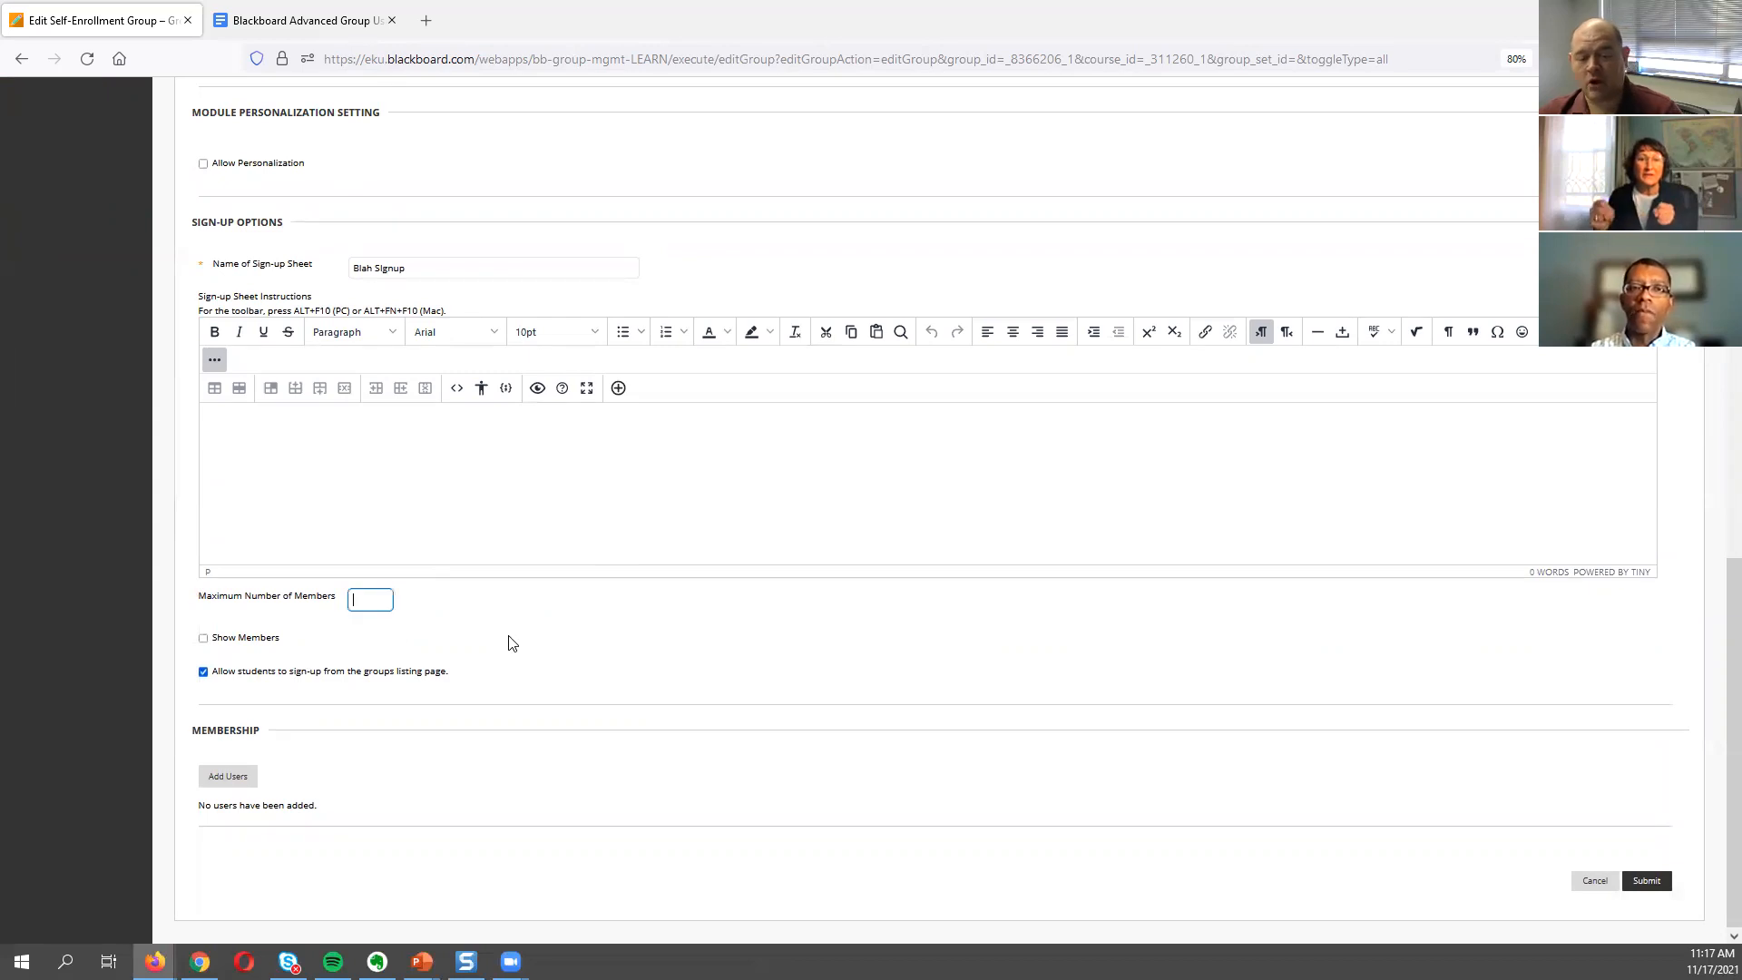
pyautogui.click(367, 599)
pyautogui.moveTo(368, 597); pyautogui.dragTo(203, 600)
pyautogui.click(410, 594)
pyautogui.scroll(10, 458, 603)
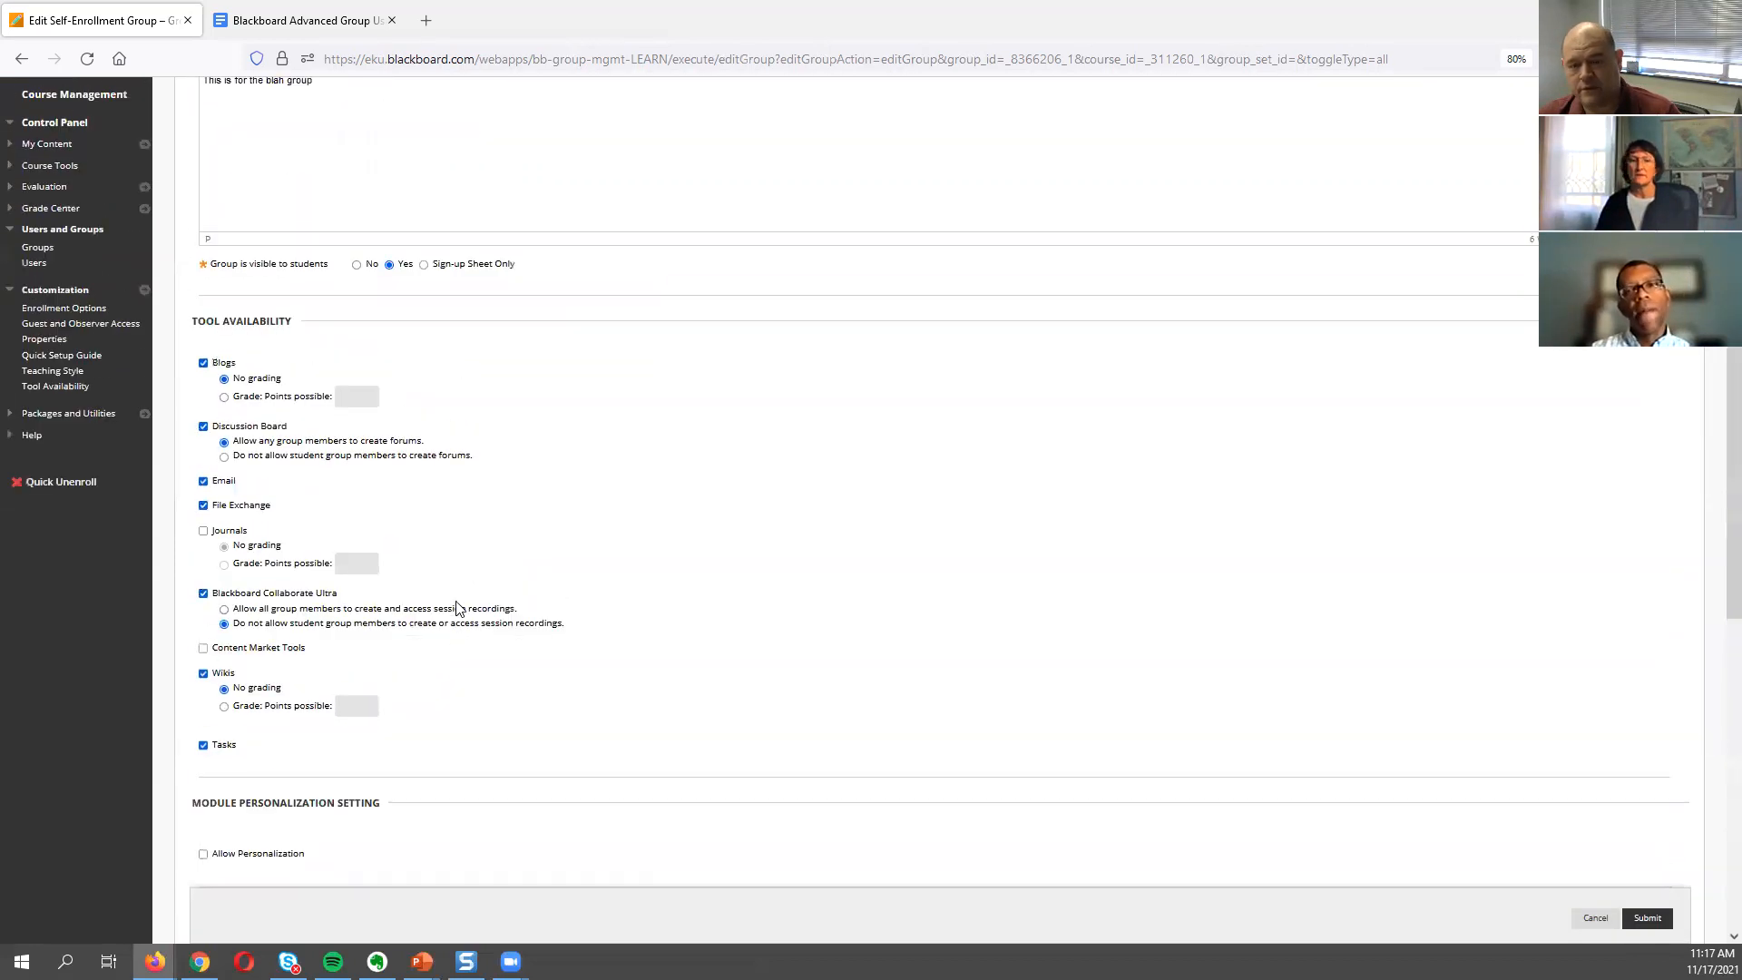
pyautogui.click(1589, 925)
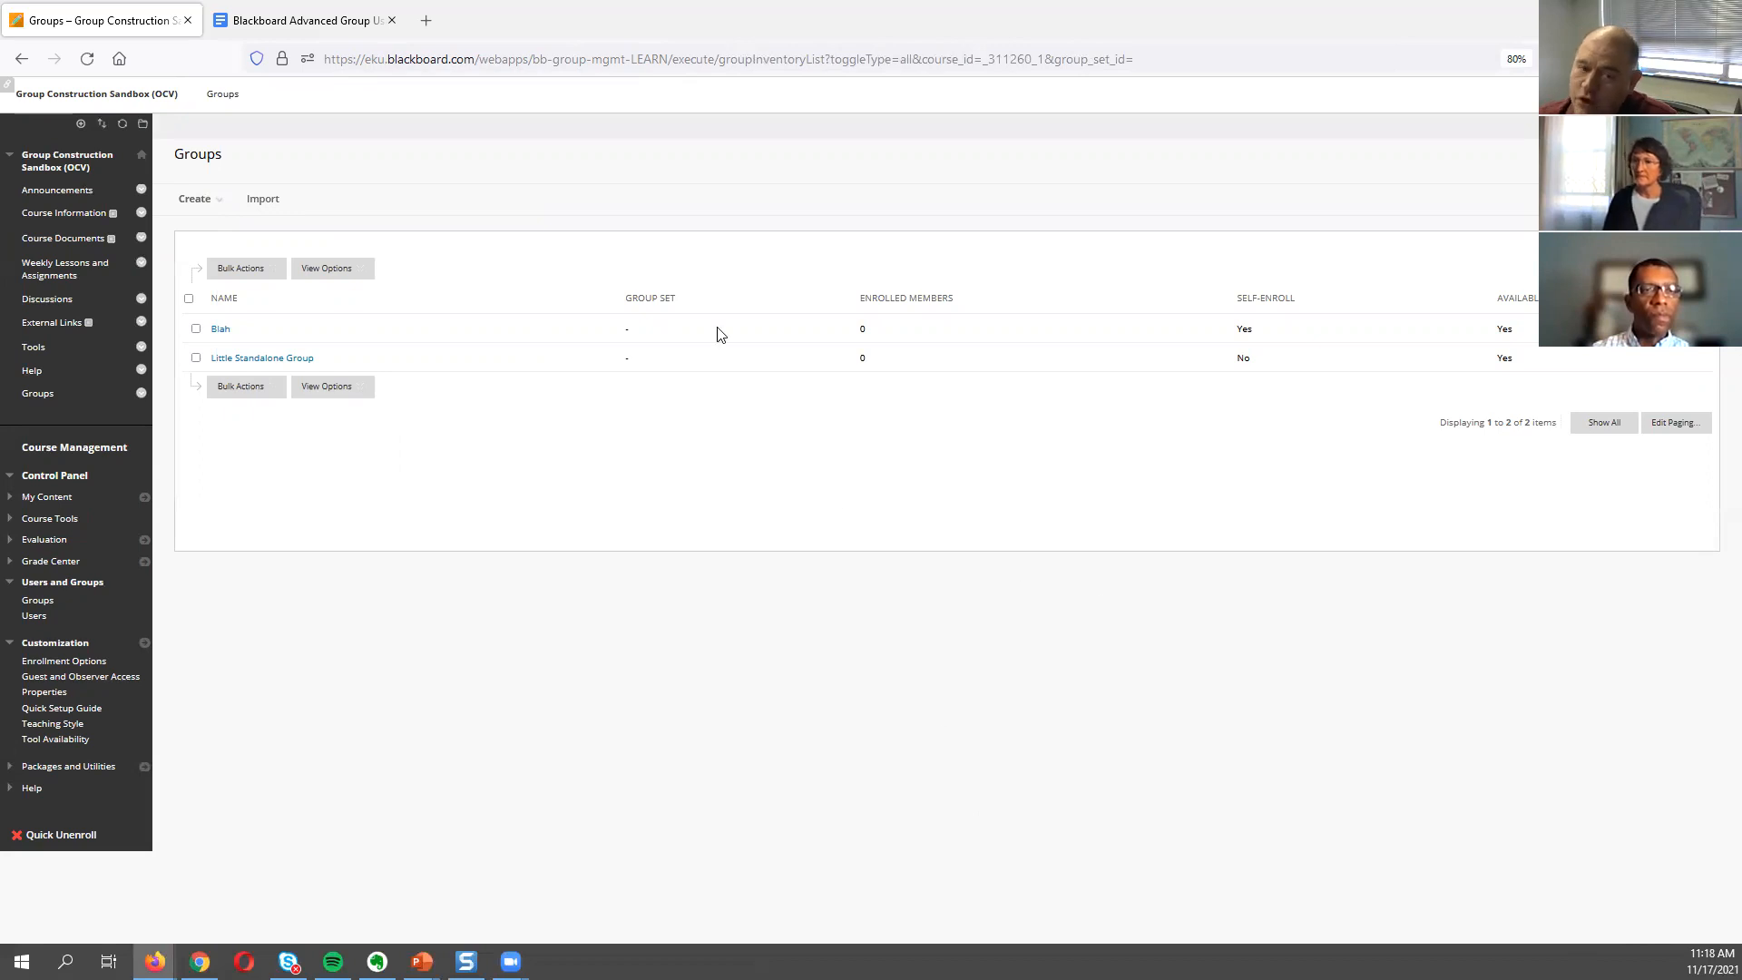
# Open the Adaptive Release settings of the Team Maroon folder in Week One under Weekly Lessons and Assignments.
pyautogui.click(219, 376)
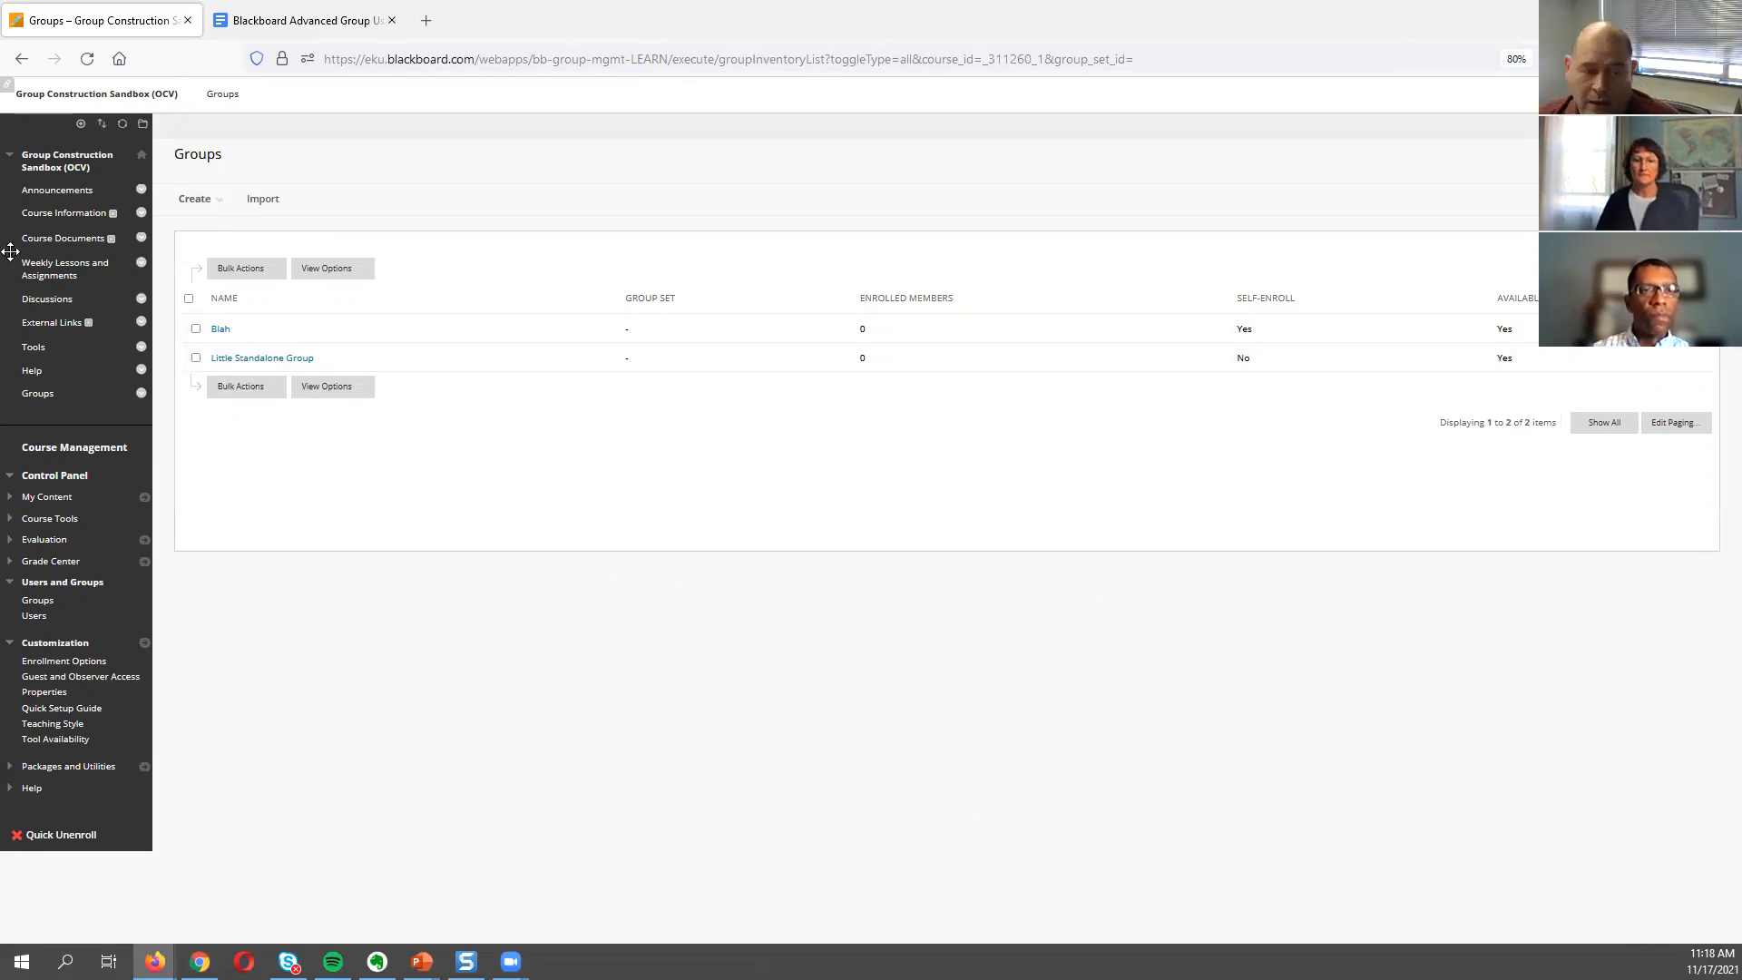
pyautogui.click(41, 268)
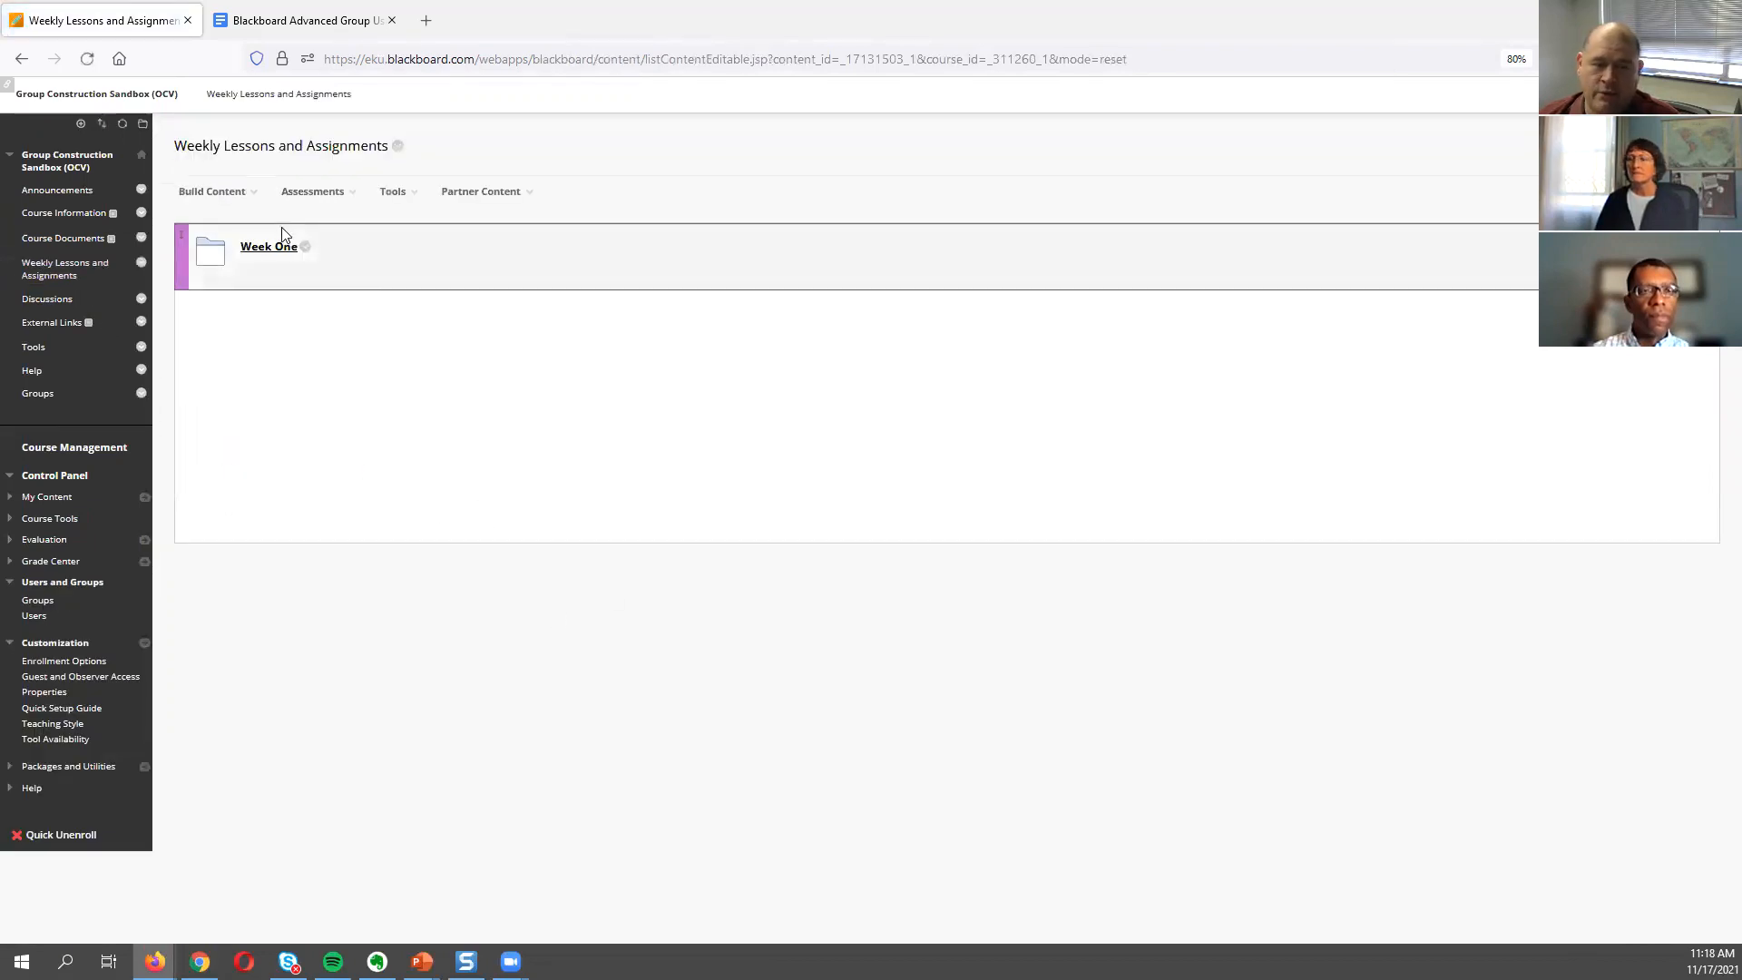
pyautogui.click(285, 256)
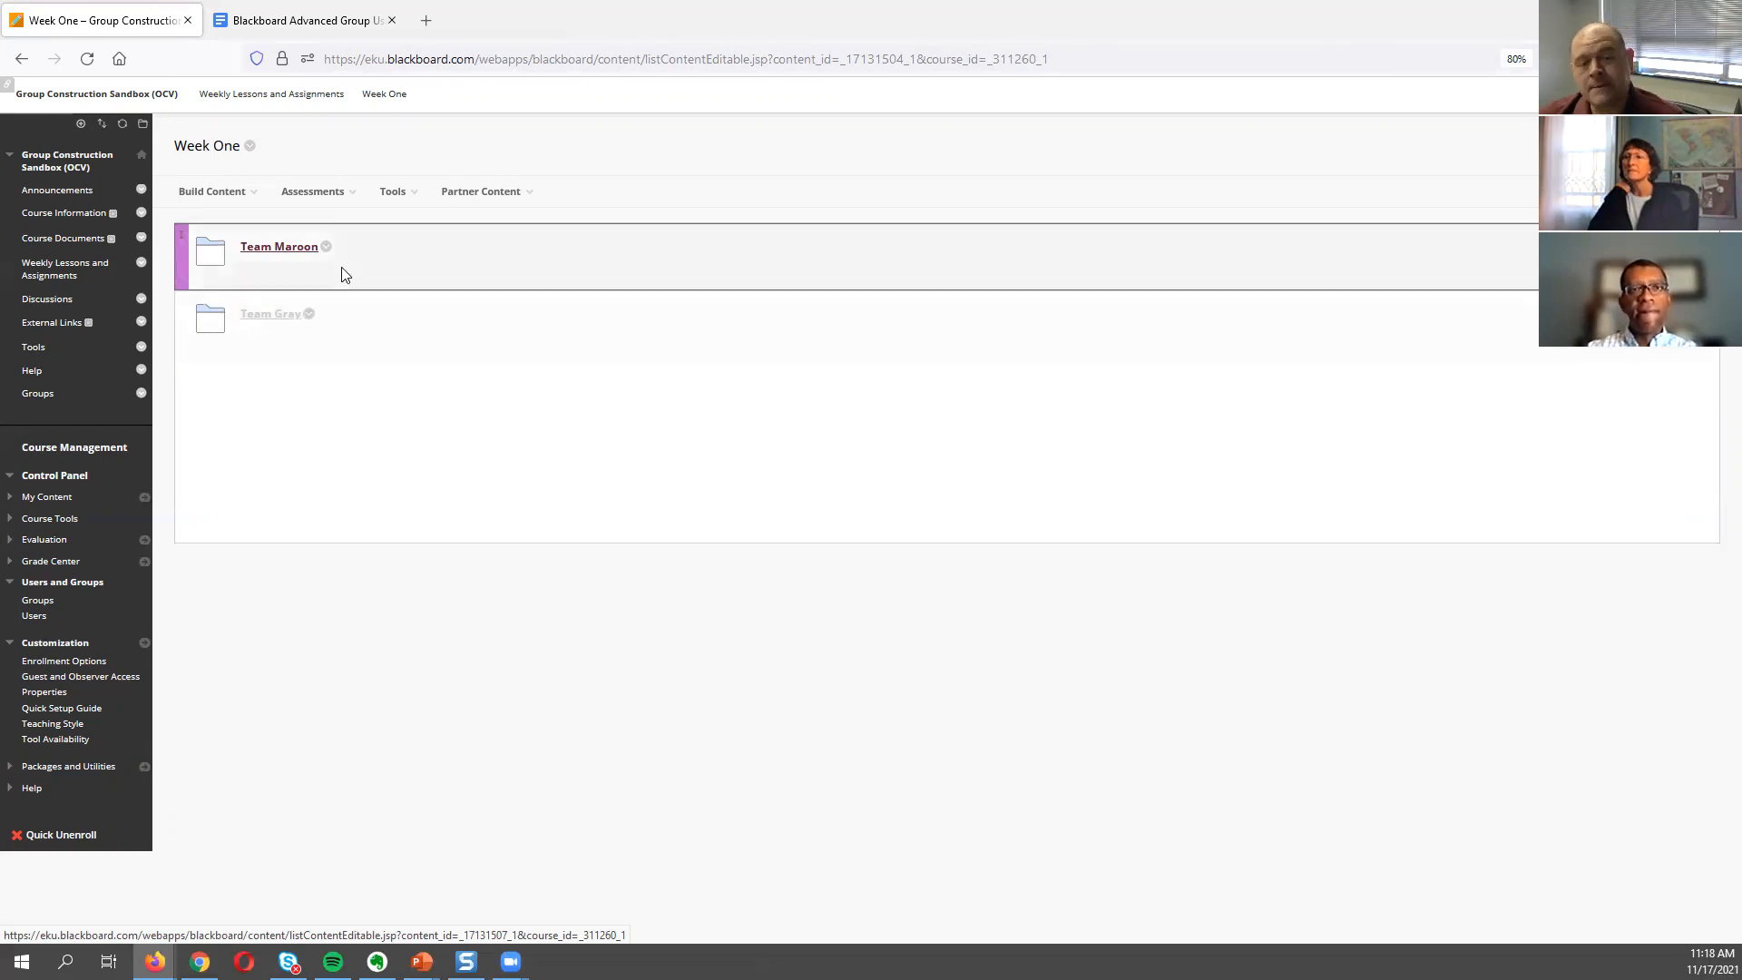
pyautogui.click(327, 248)
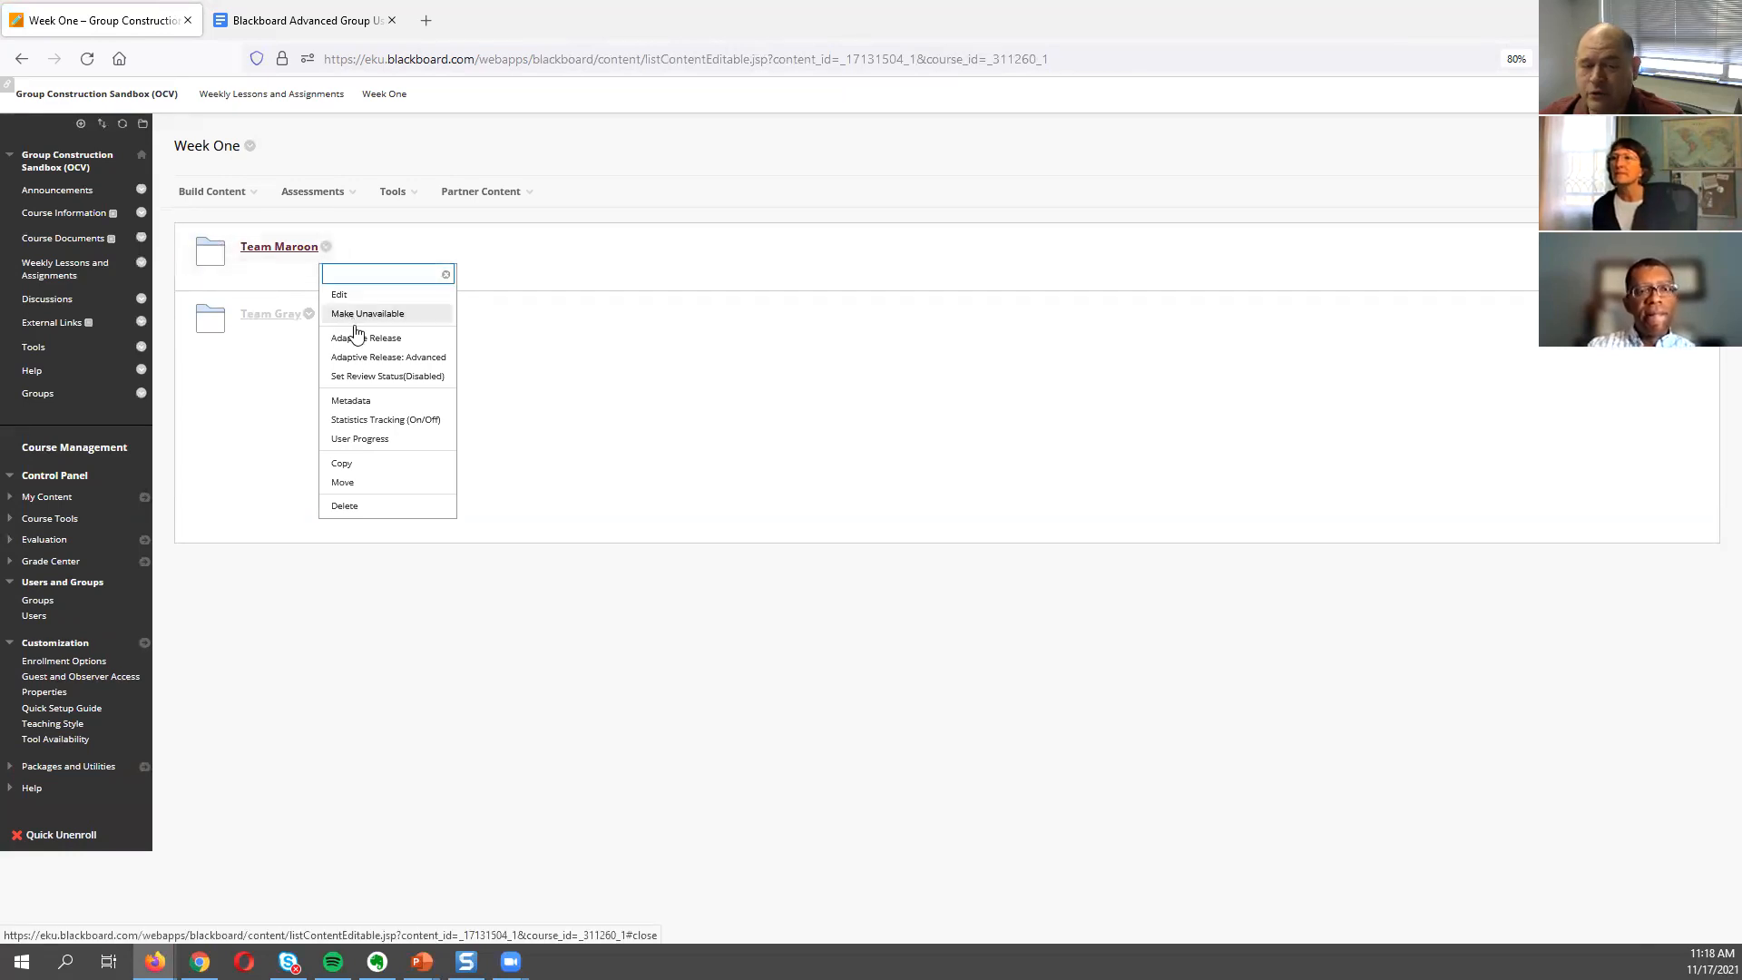
pyautogui.click(356, 340)
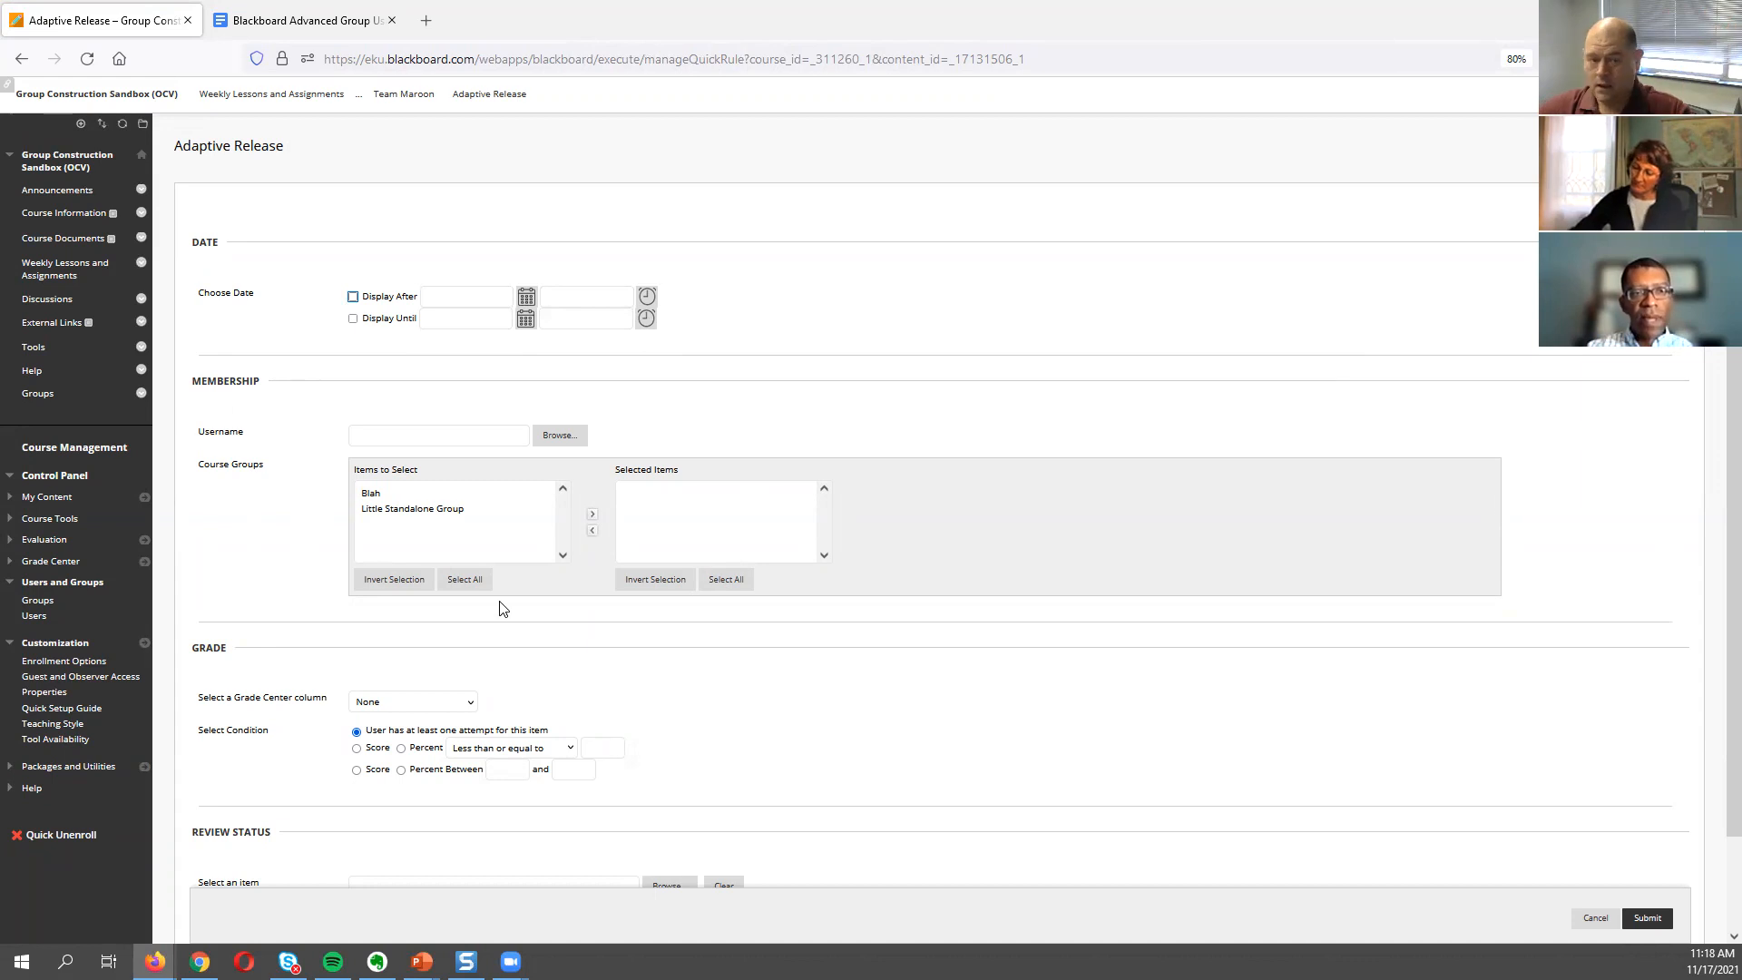
# Restrict the Team Maroon folder to the Blah course group and submit the adaptive release rule.
pyautogui.click(388, 494)
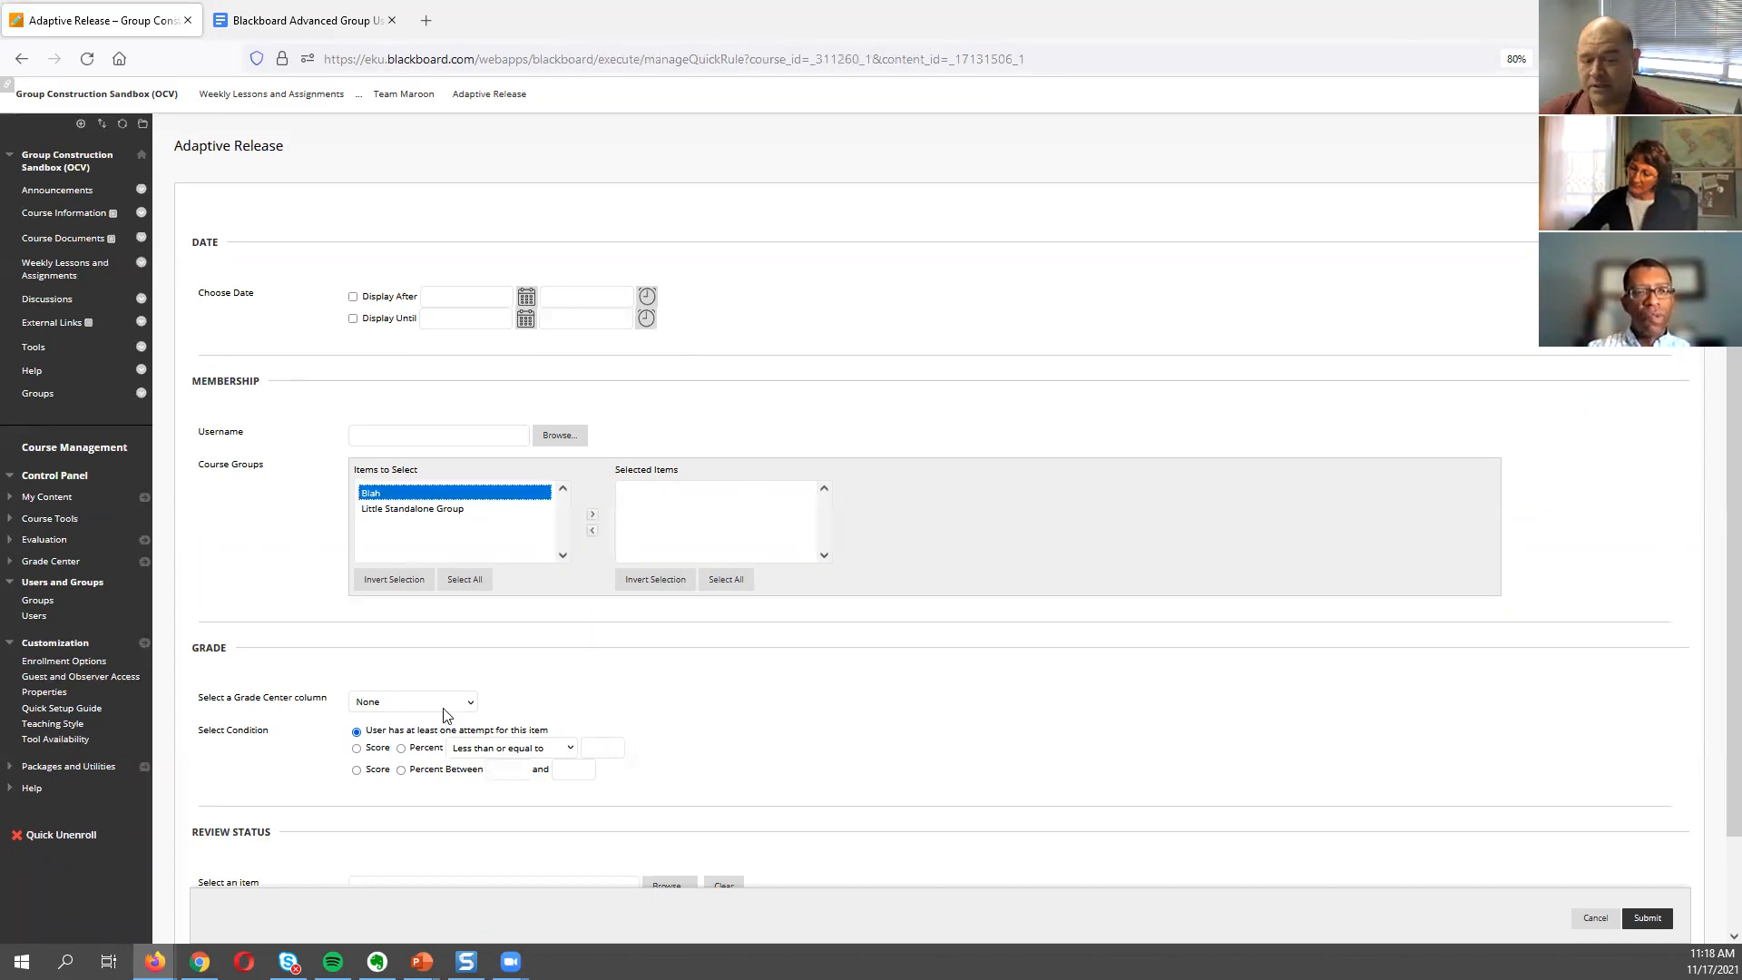
pyautogui.click(593, 517)
pyautogui.moveTo(511, 961)
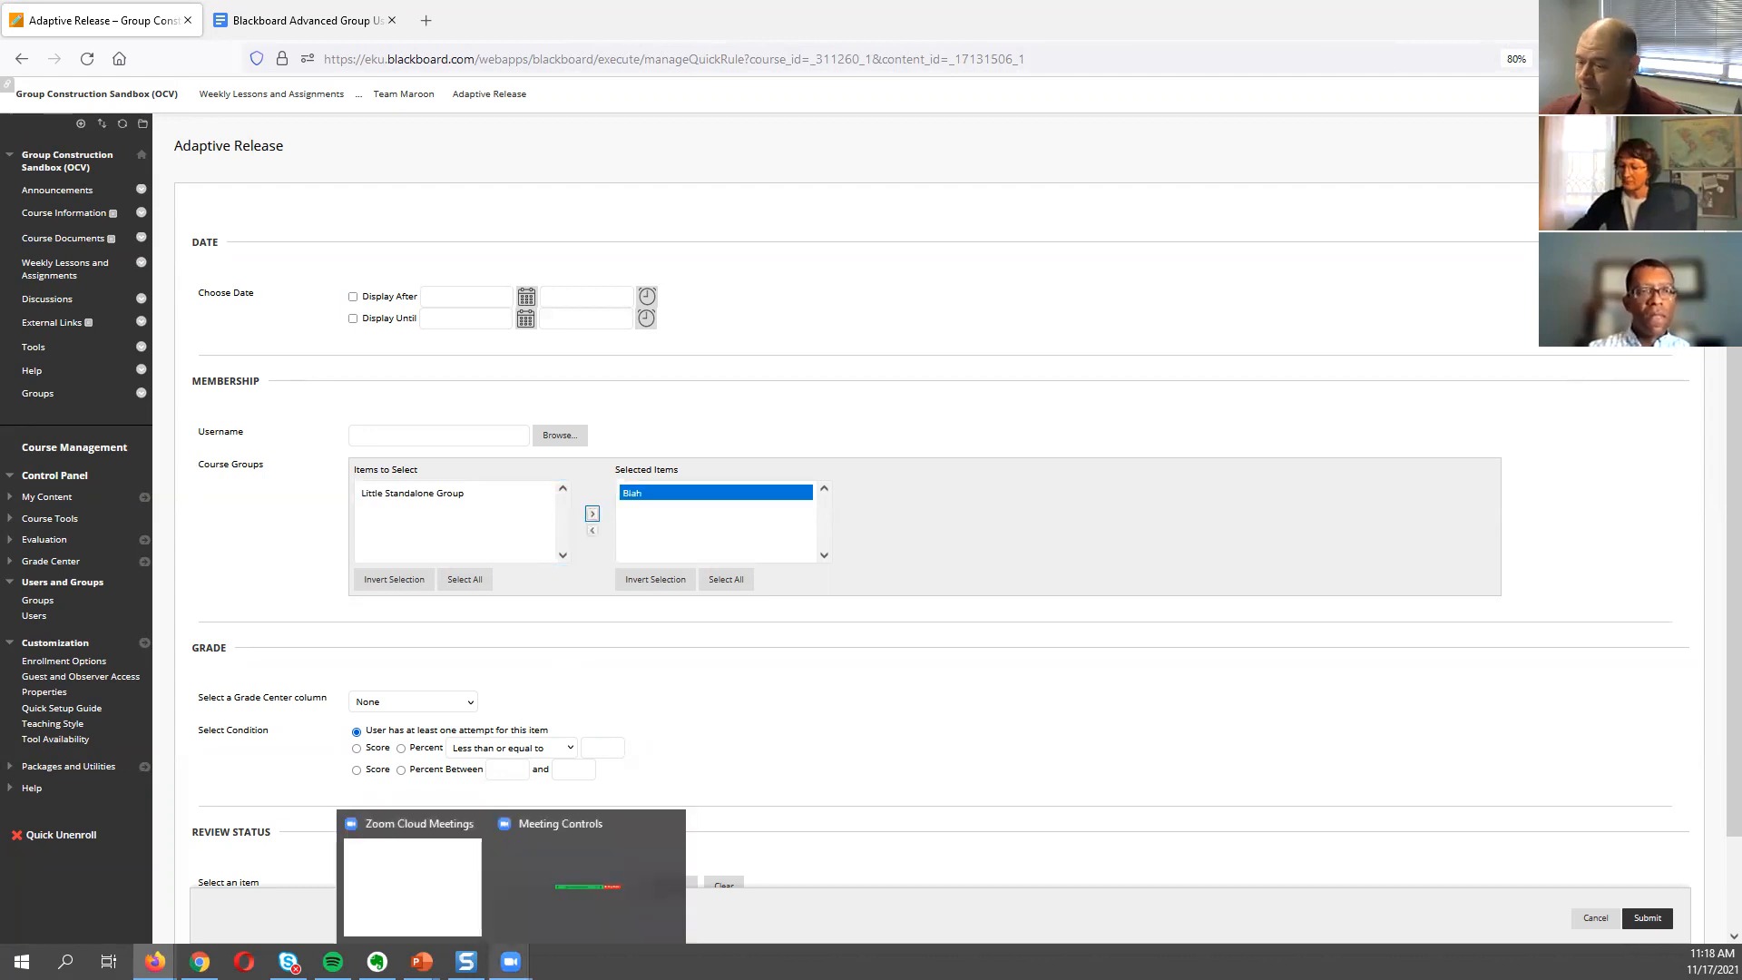
pyautogui.scroll(-1, 797, 676)
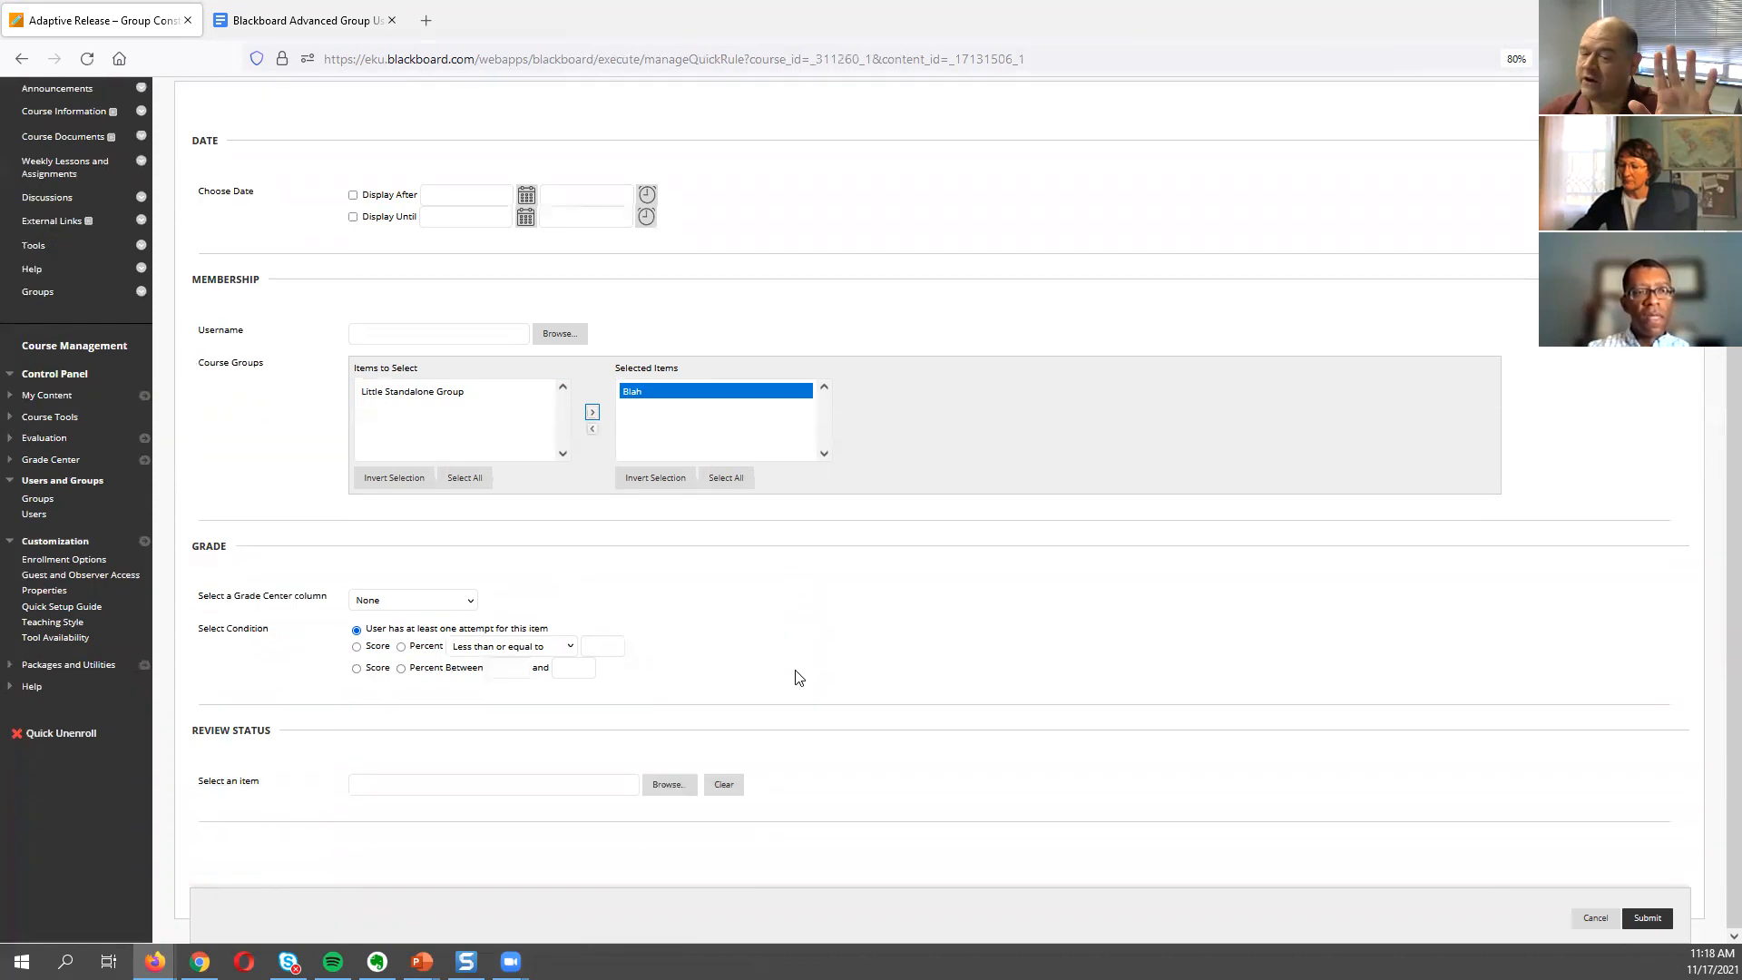
pyautogui.scroll(1, 797, 676)
pyautogui.scroll(-1, 796, 676)
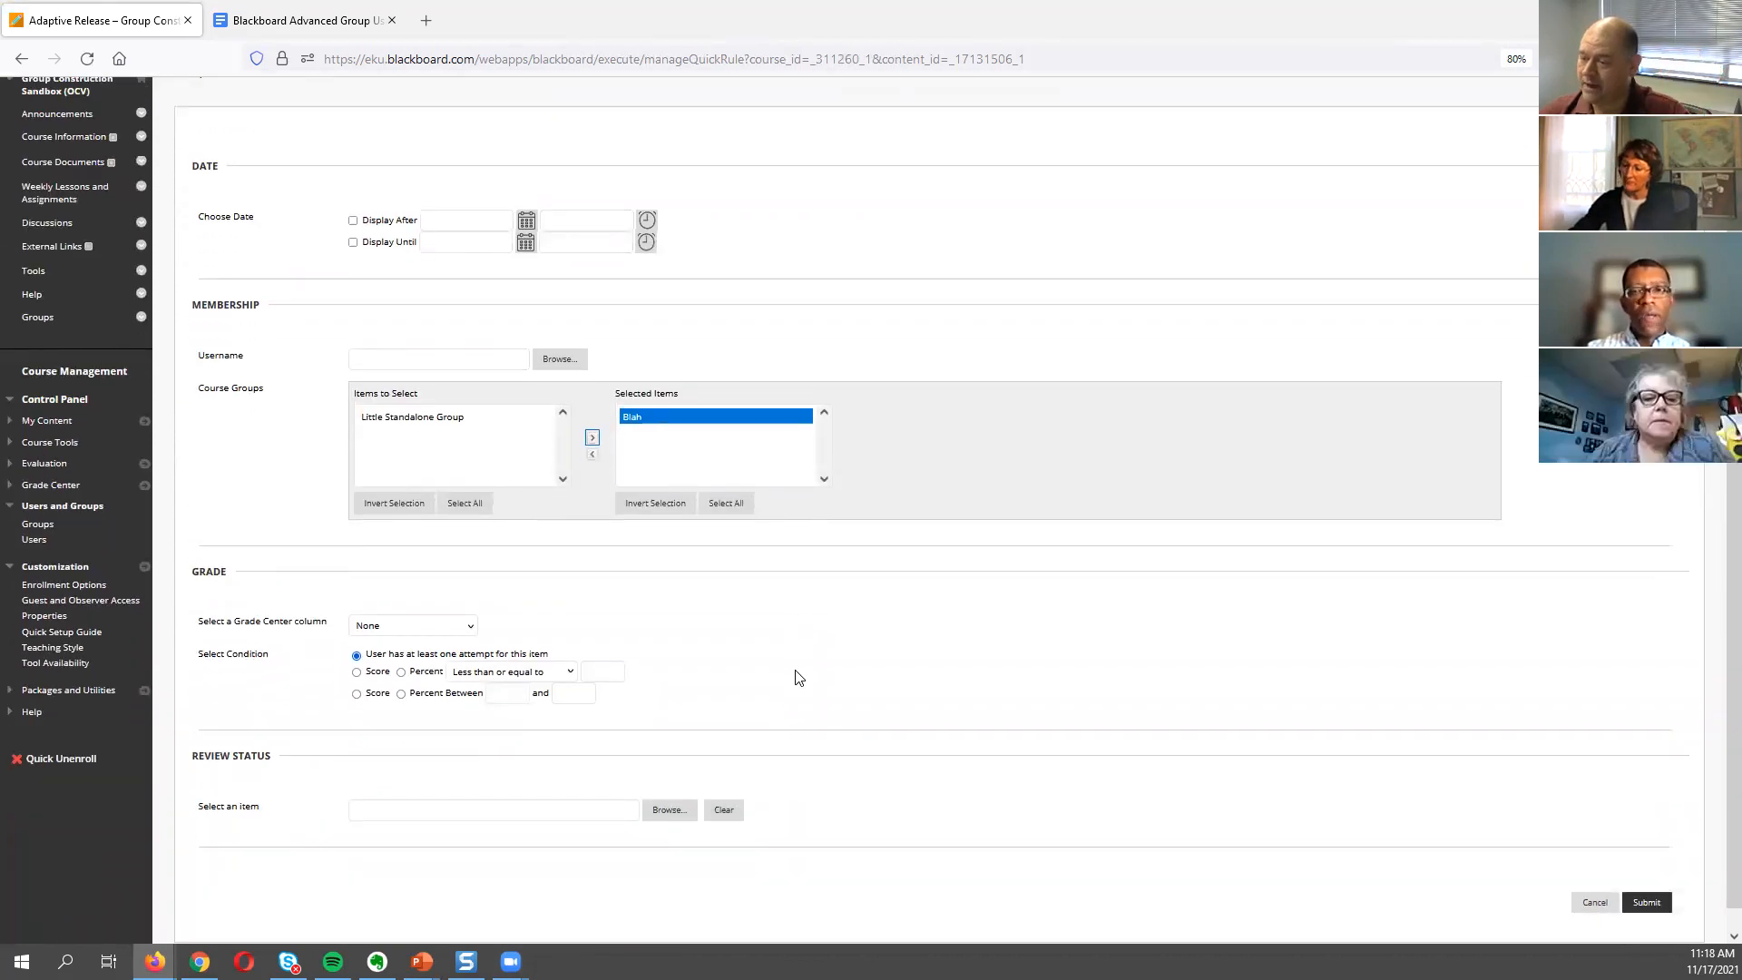
pyautogui.click(1661, 911)
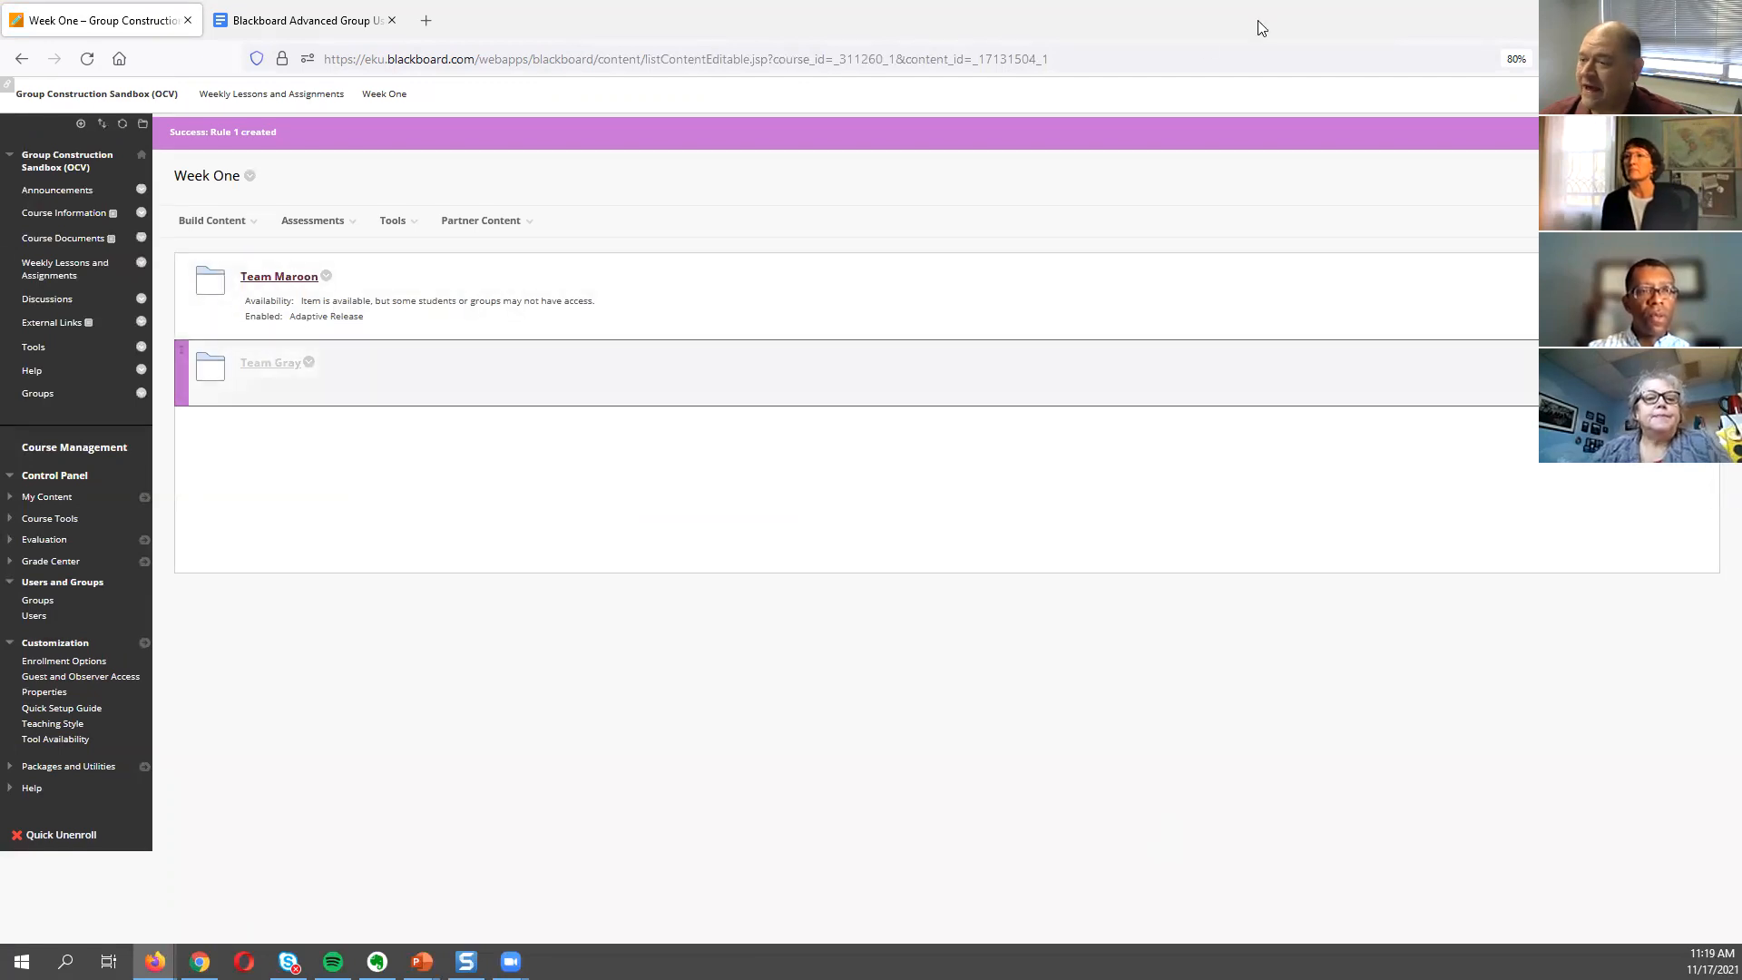
# View the Week One folder in Student Preview to check which team folders a student sees, and exit the preview.
pyautogui.click(1601, 95)
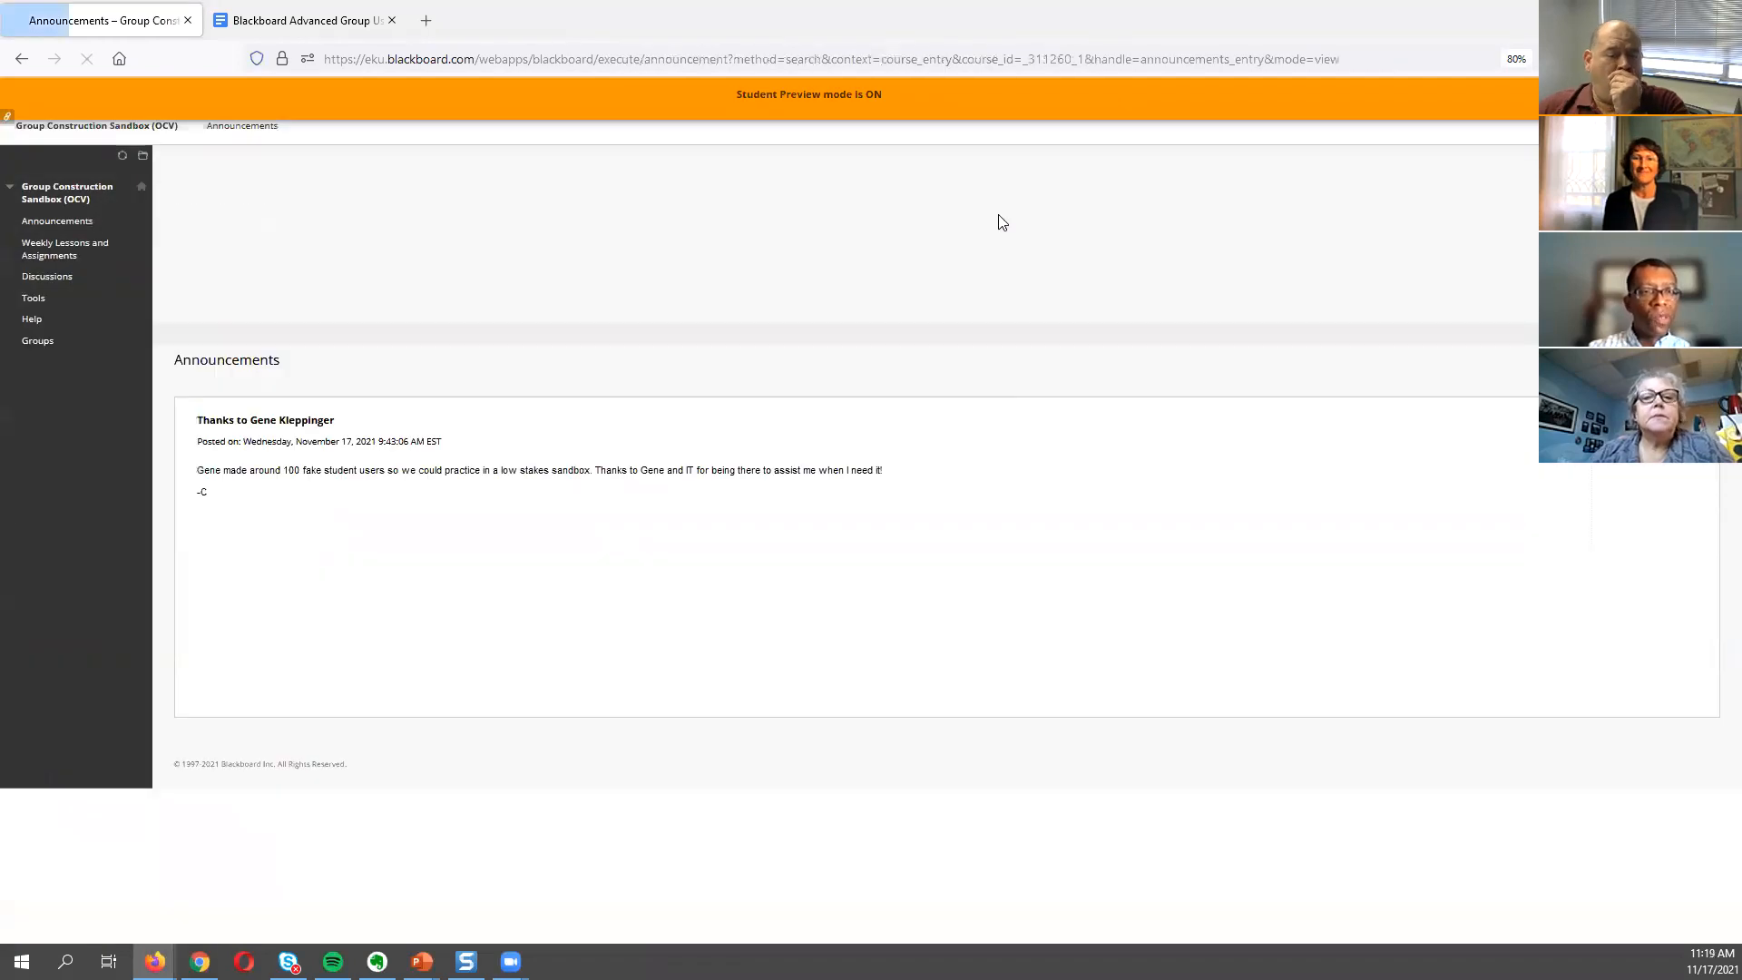
pyautogui.click(70, 260)
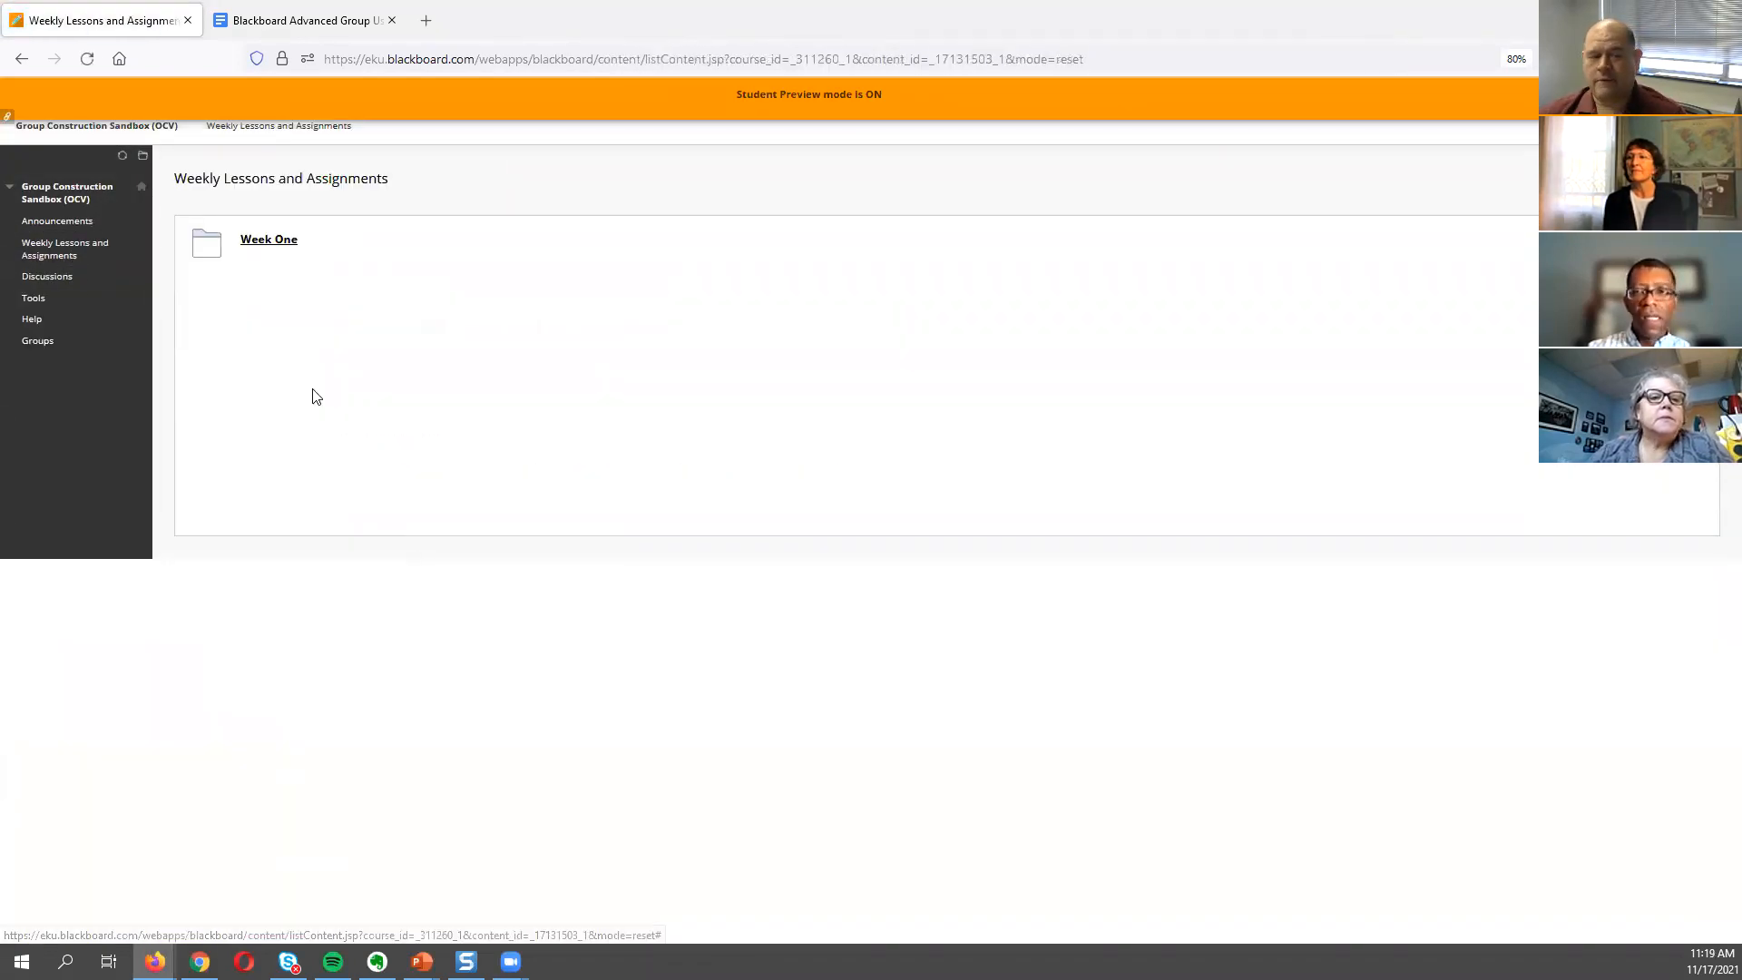
pyautogui.click(265, 240)
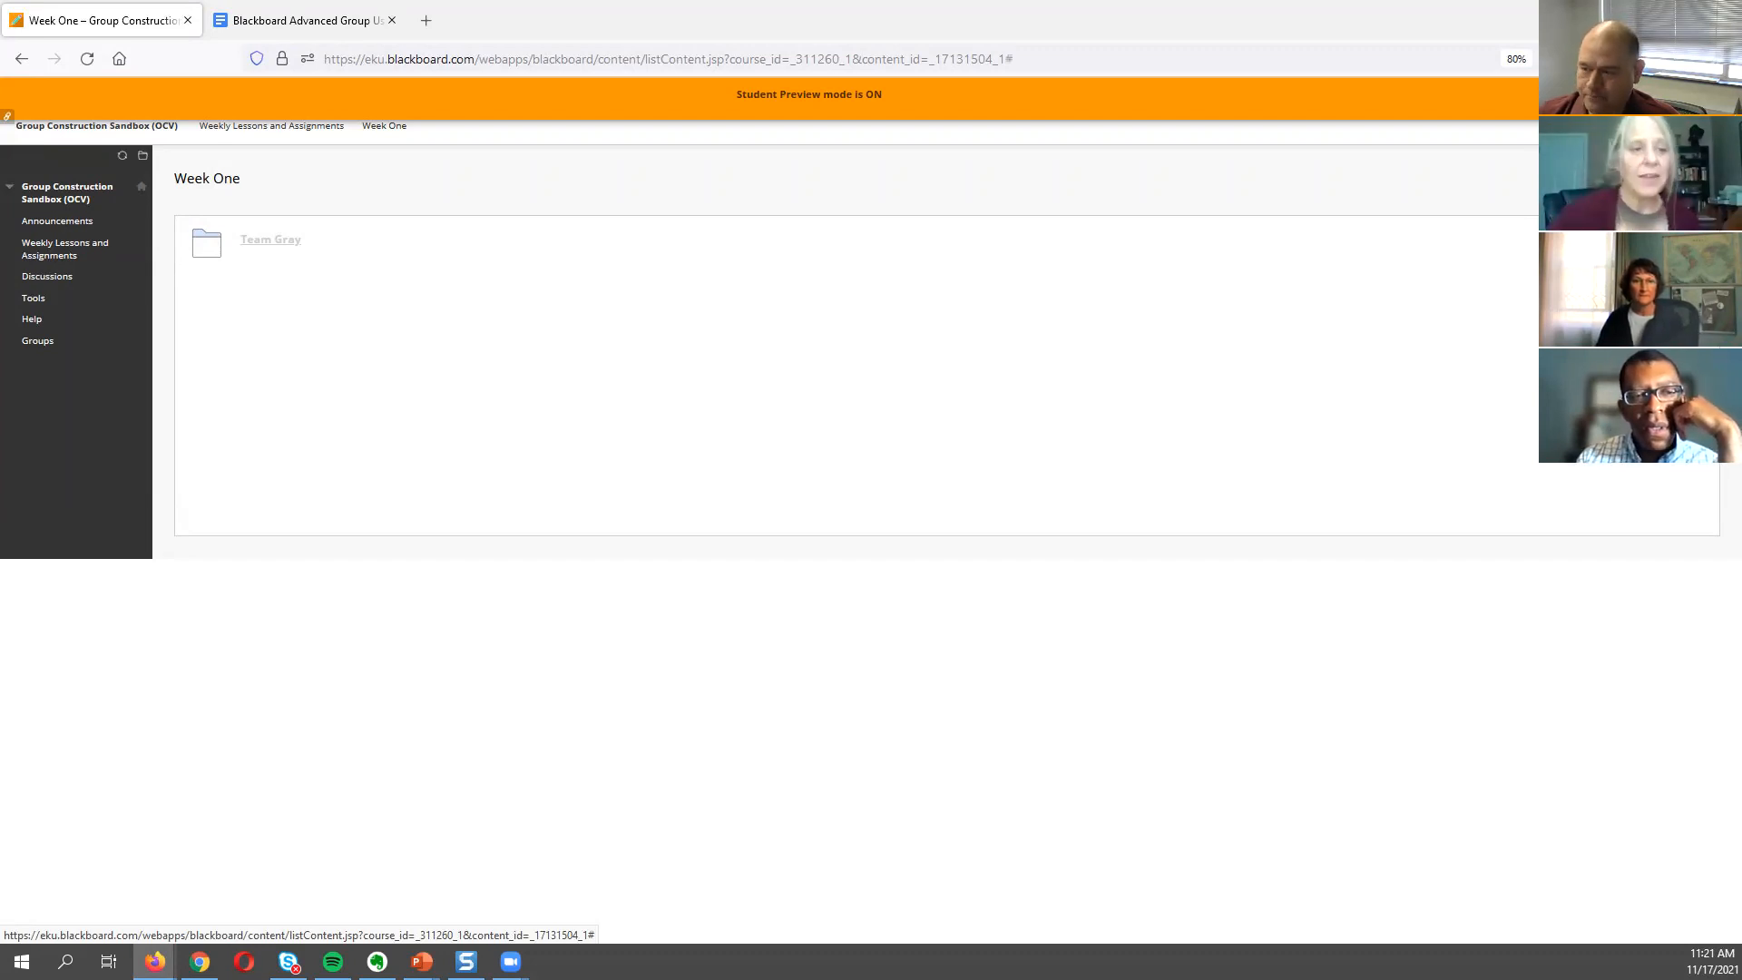
pyautogui.click(1686, 95)
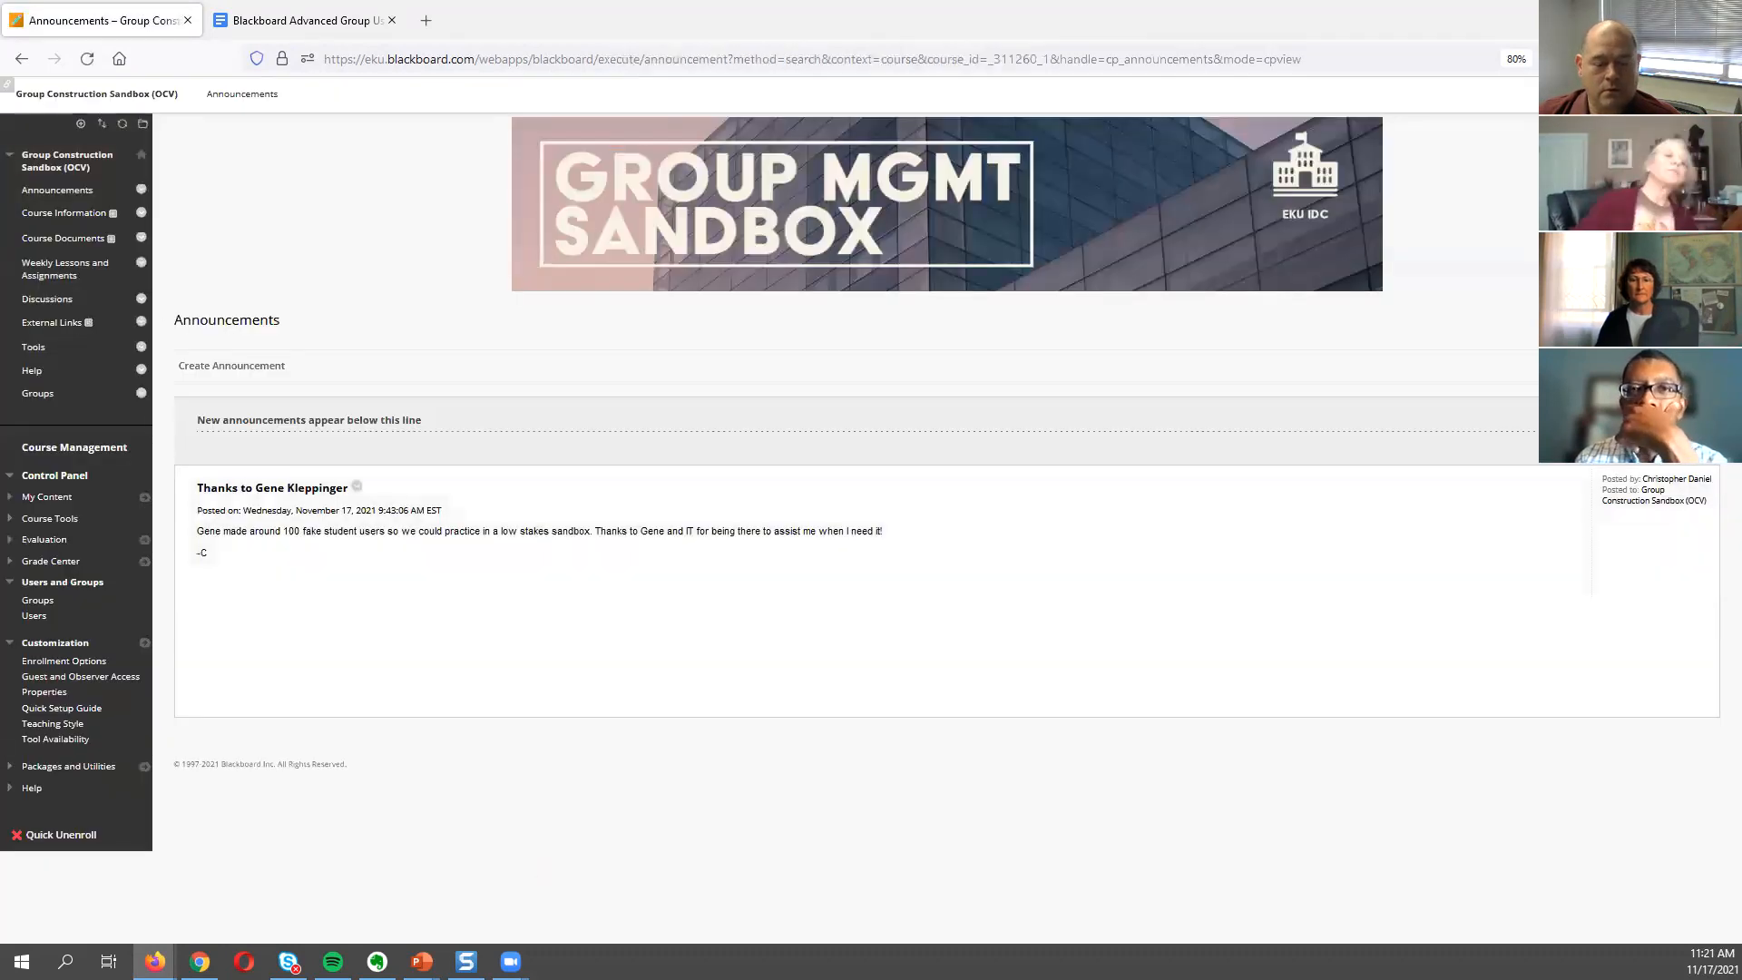
# Switch to the PowerPoint presentation, view the slide on the types of groups, and return to the Blackboard course.
pyautogui.moveTo(422, 961)
pyautogui.click(326, 873)
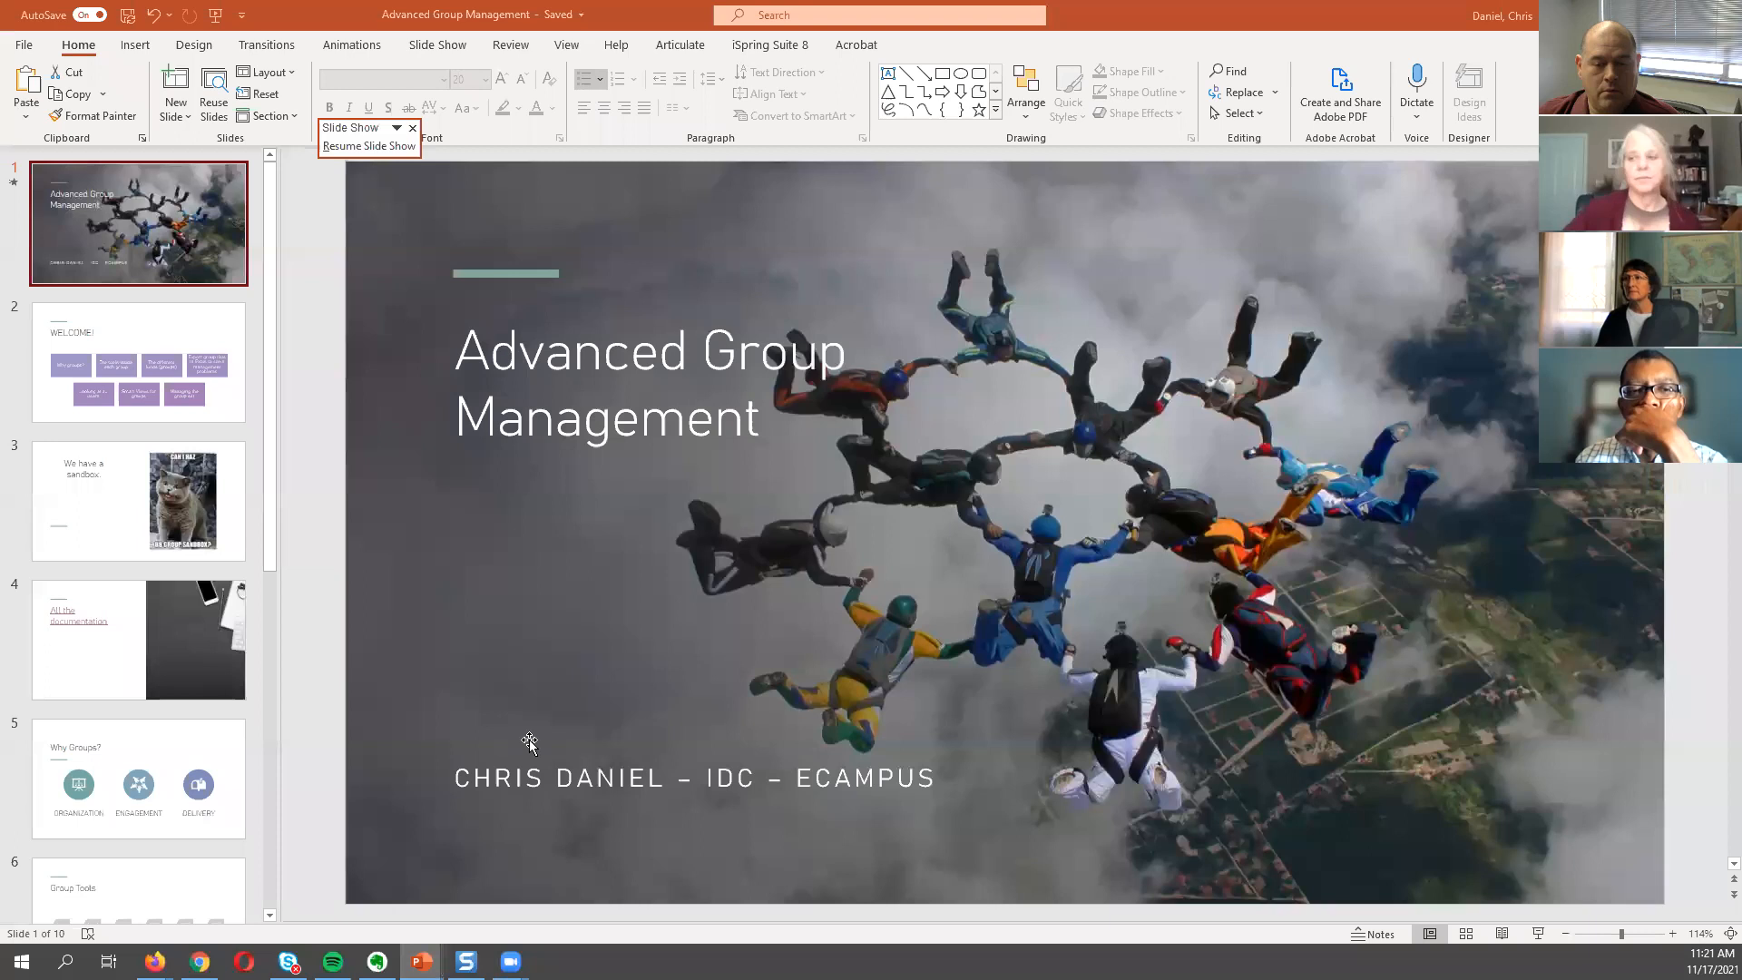
pyautogui.click(221, 893)
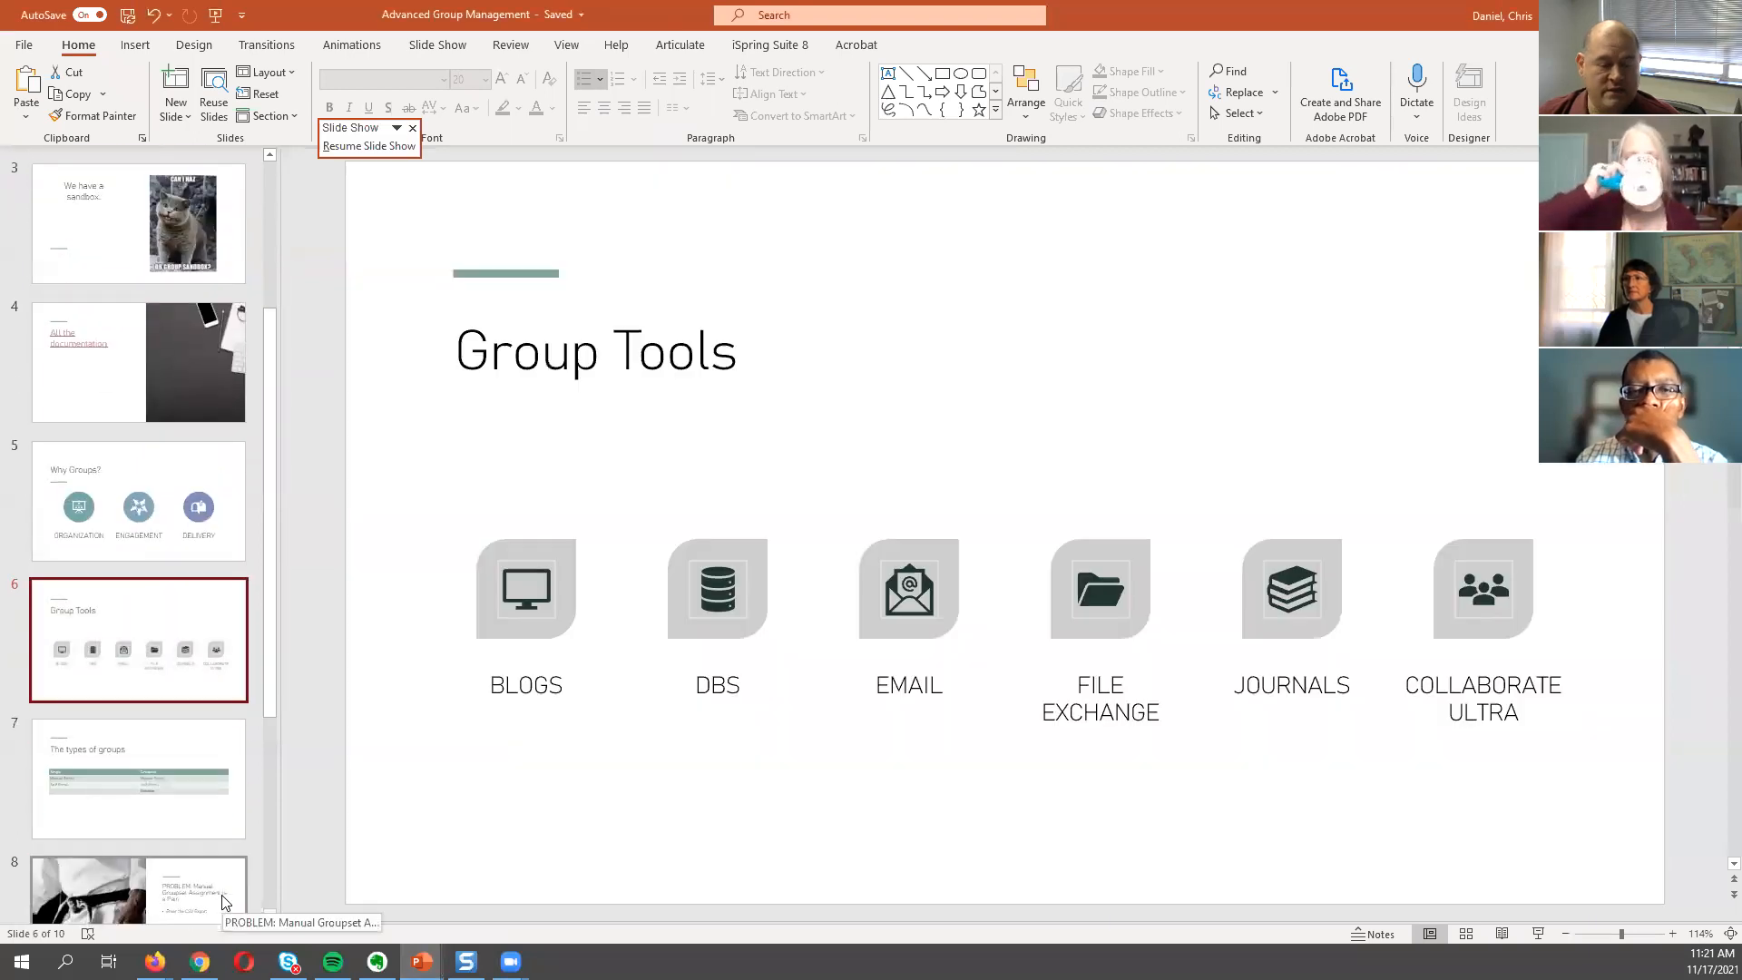
pyautogui.click(181, 786)
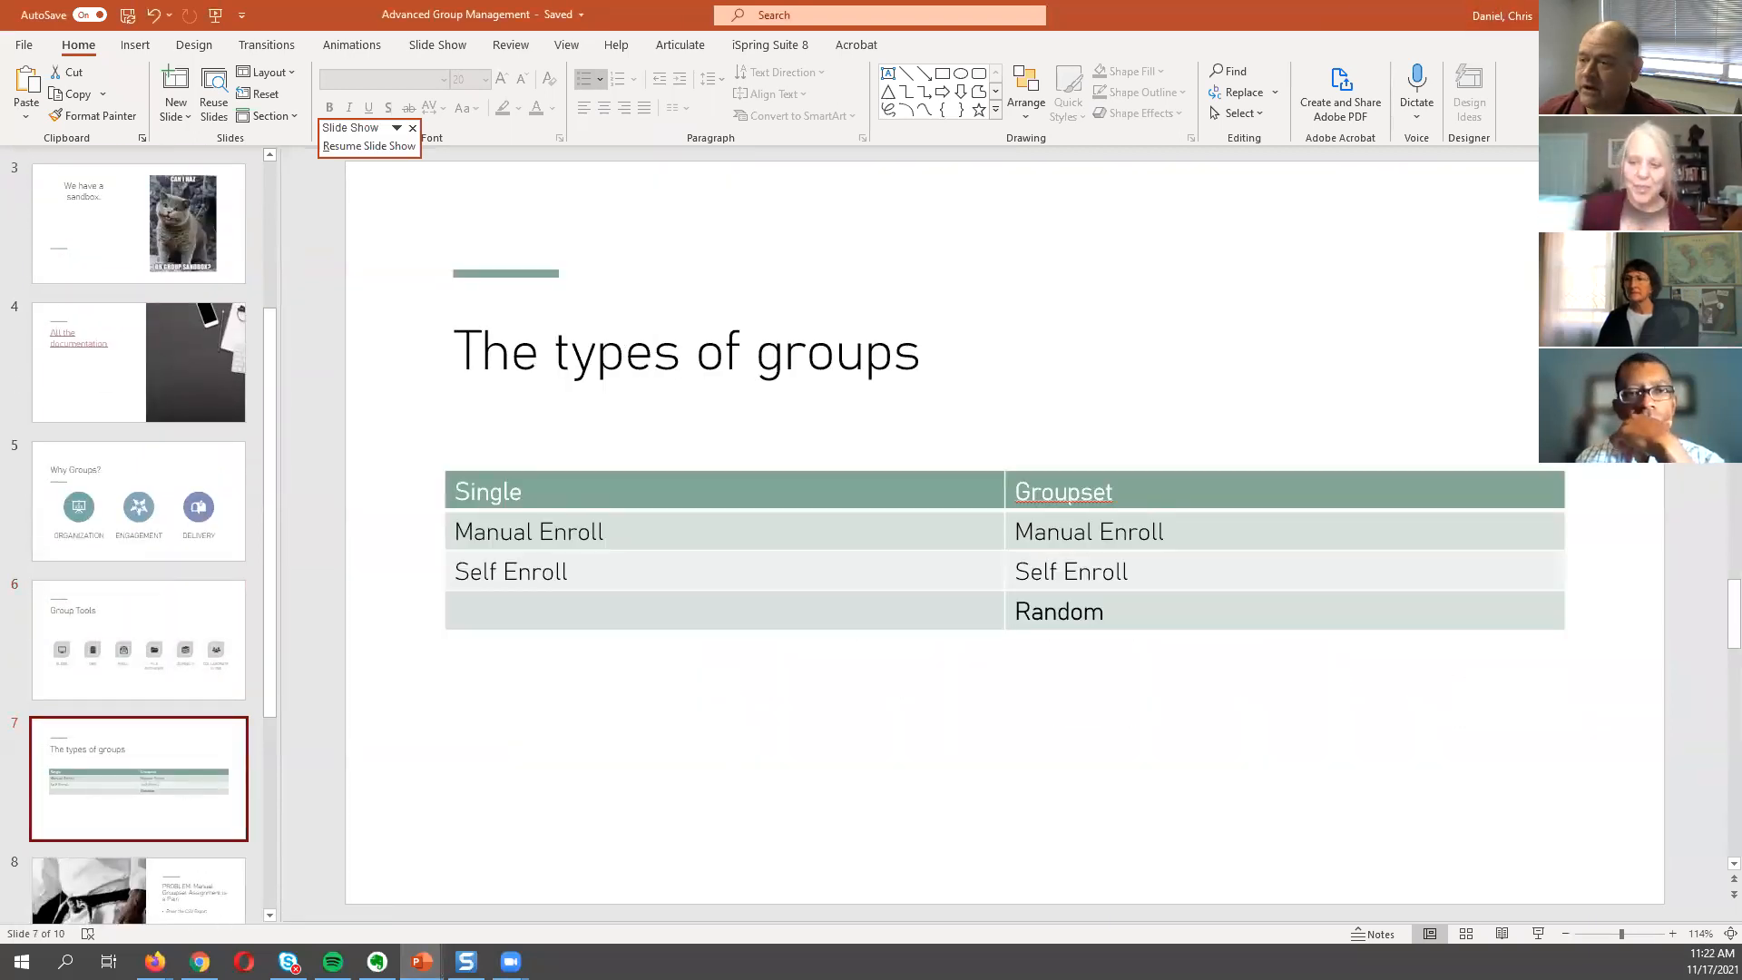
pyautogui.hotkey('alt', 'Tab')
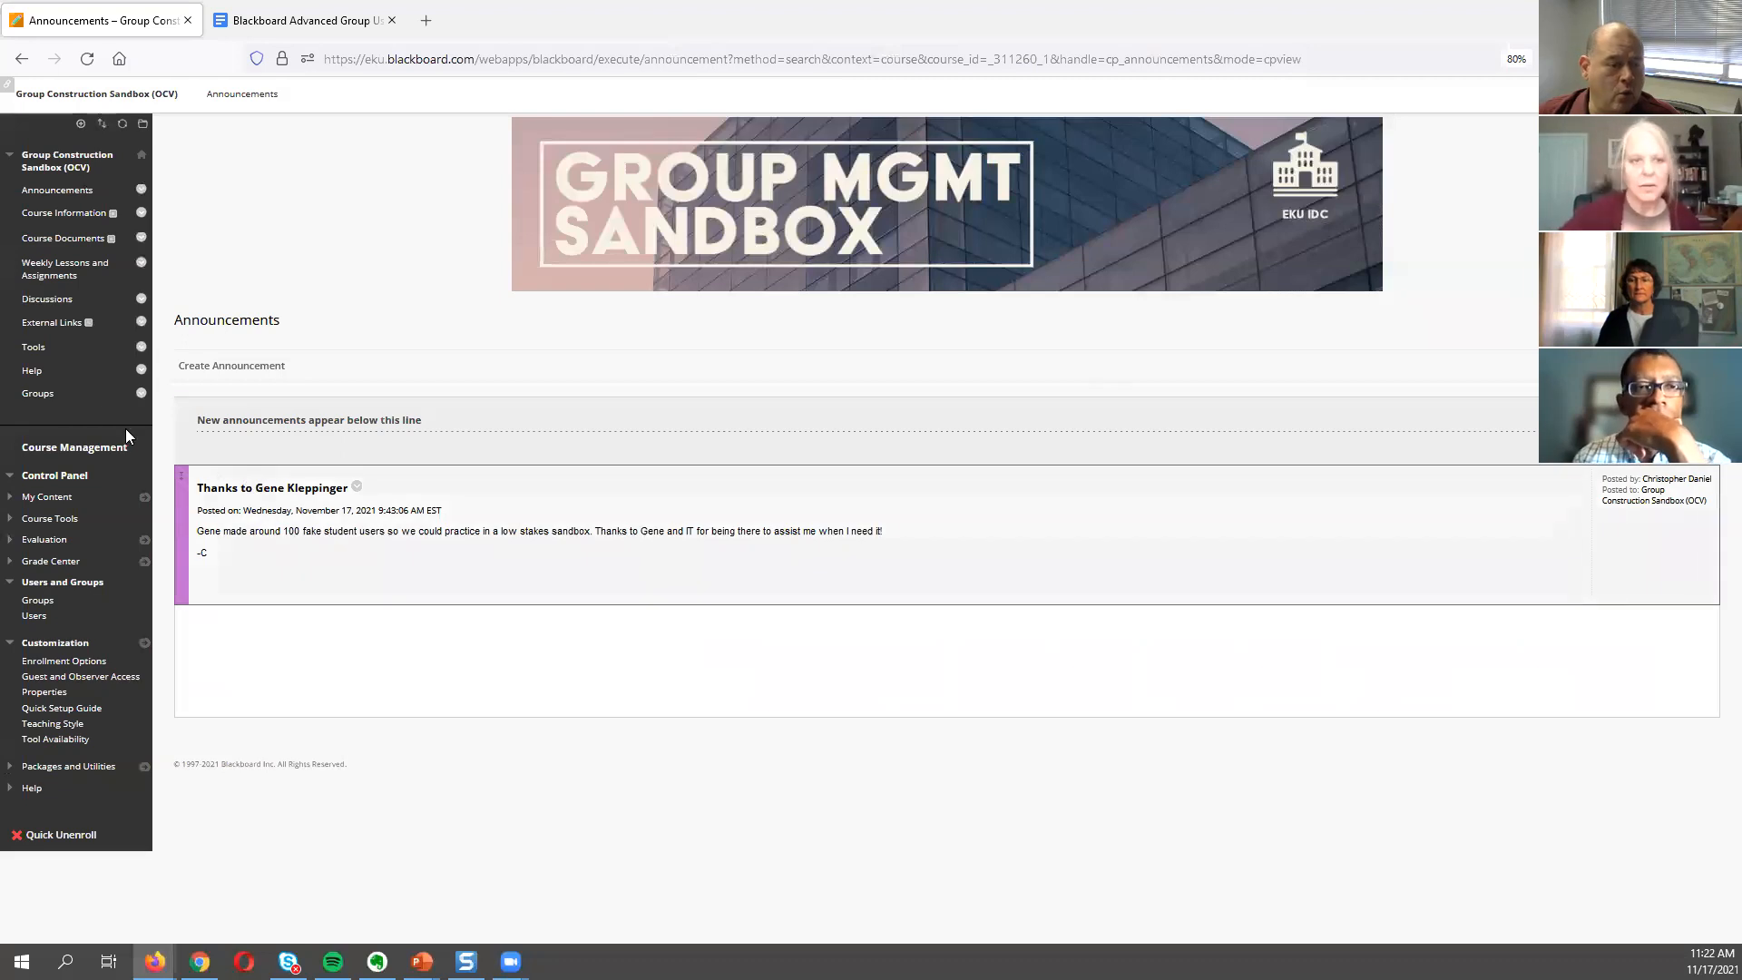
# Open the course's Groups page and review the available single group and group set creation types.
pyautogui.click(64, 599)
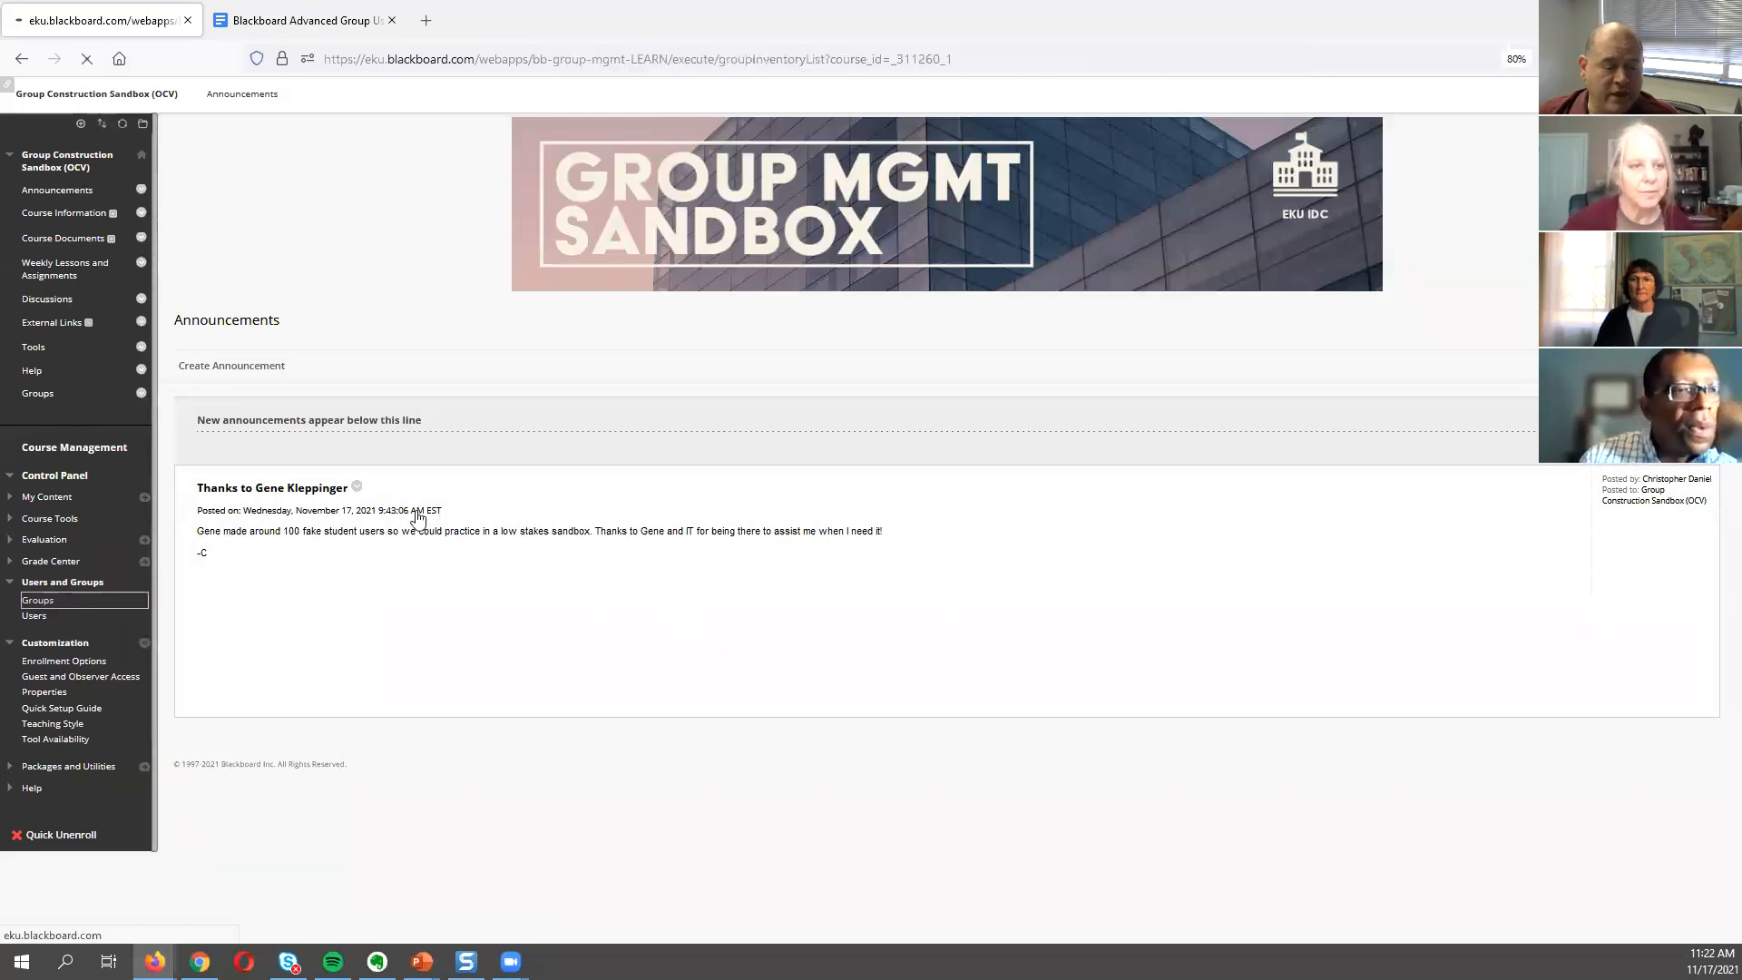
pyautogui.click(208, 201)
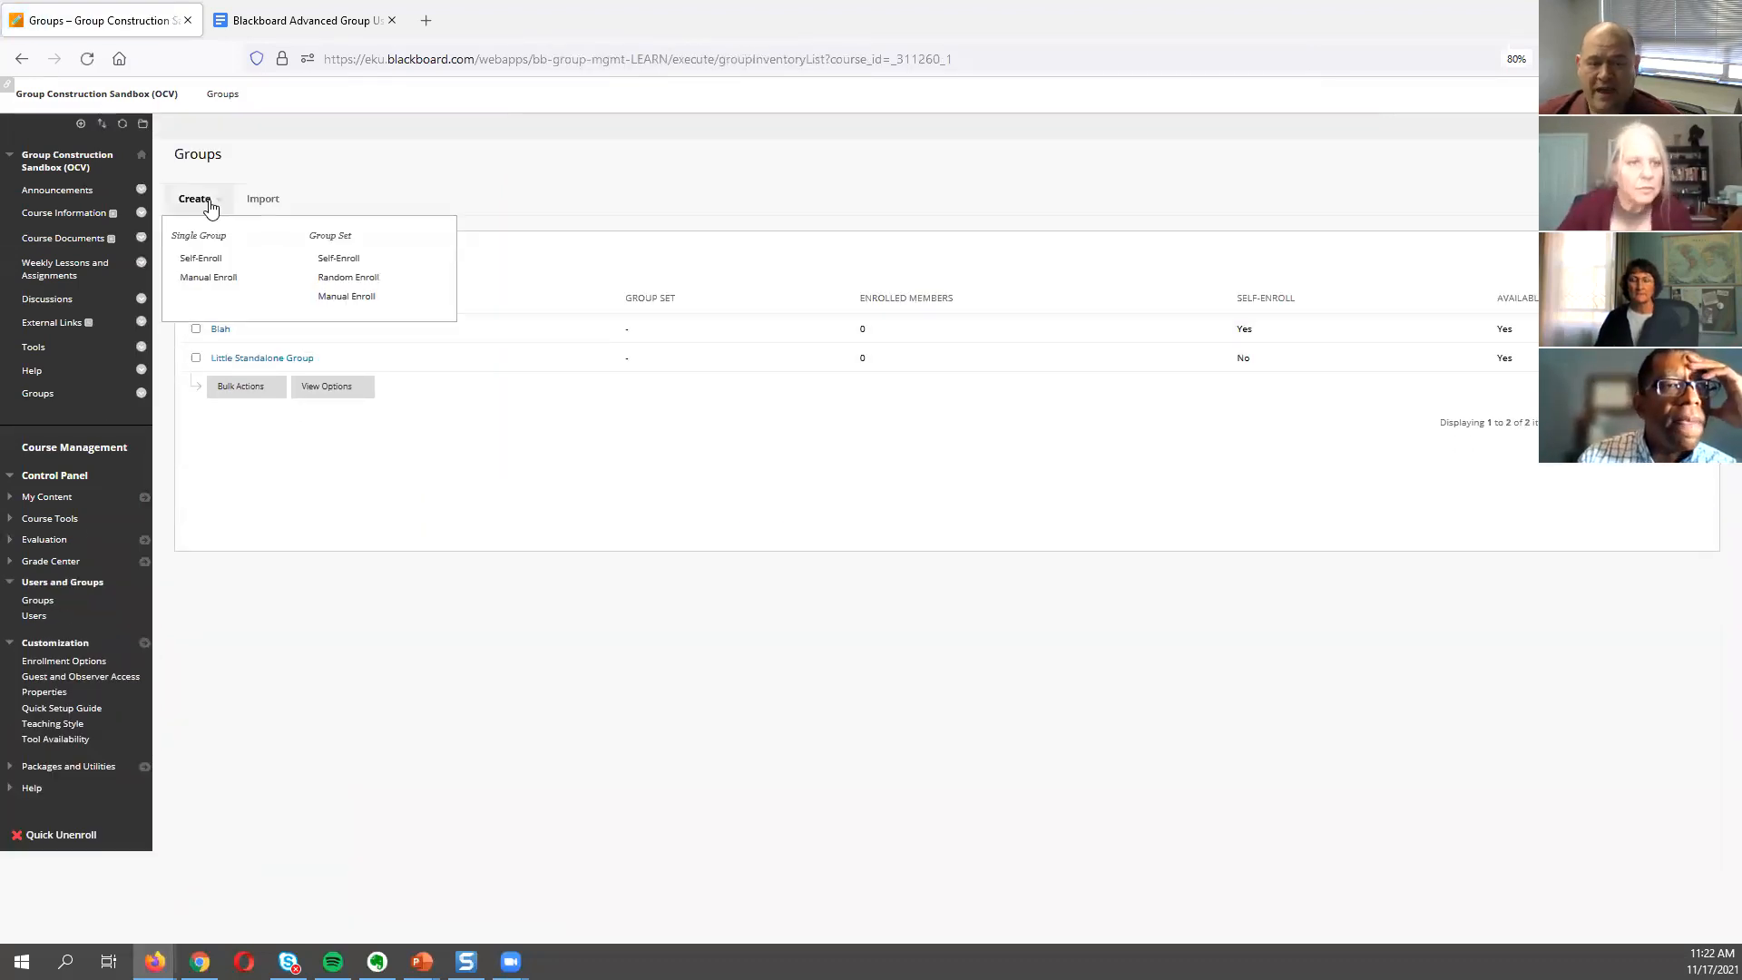
pyautogui.moveTo(196, 209)
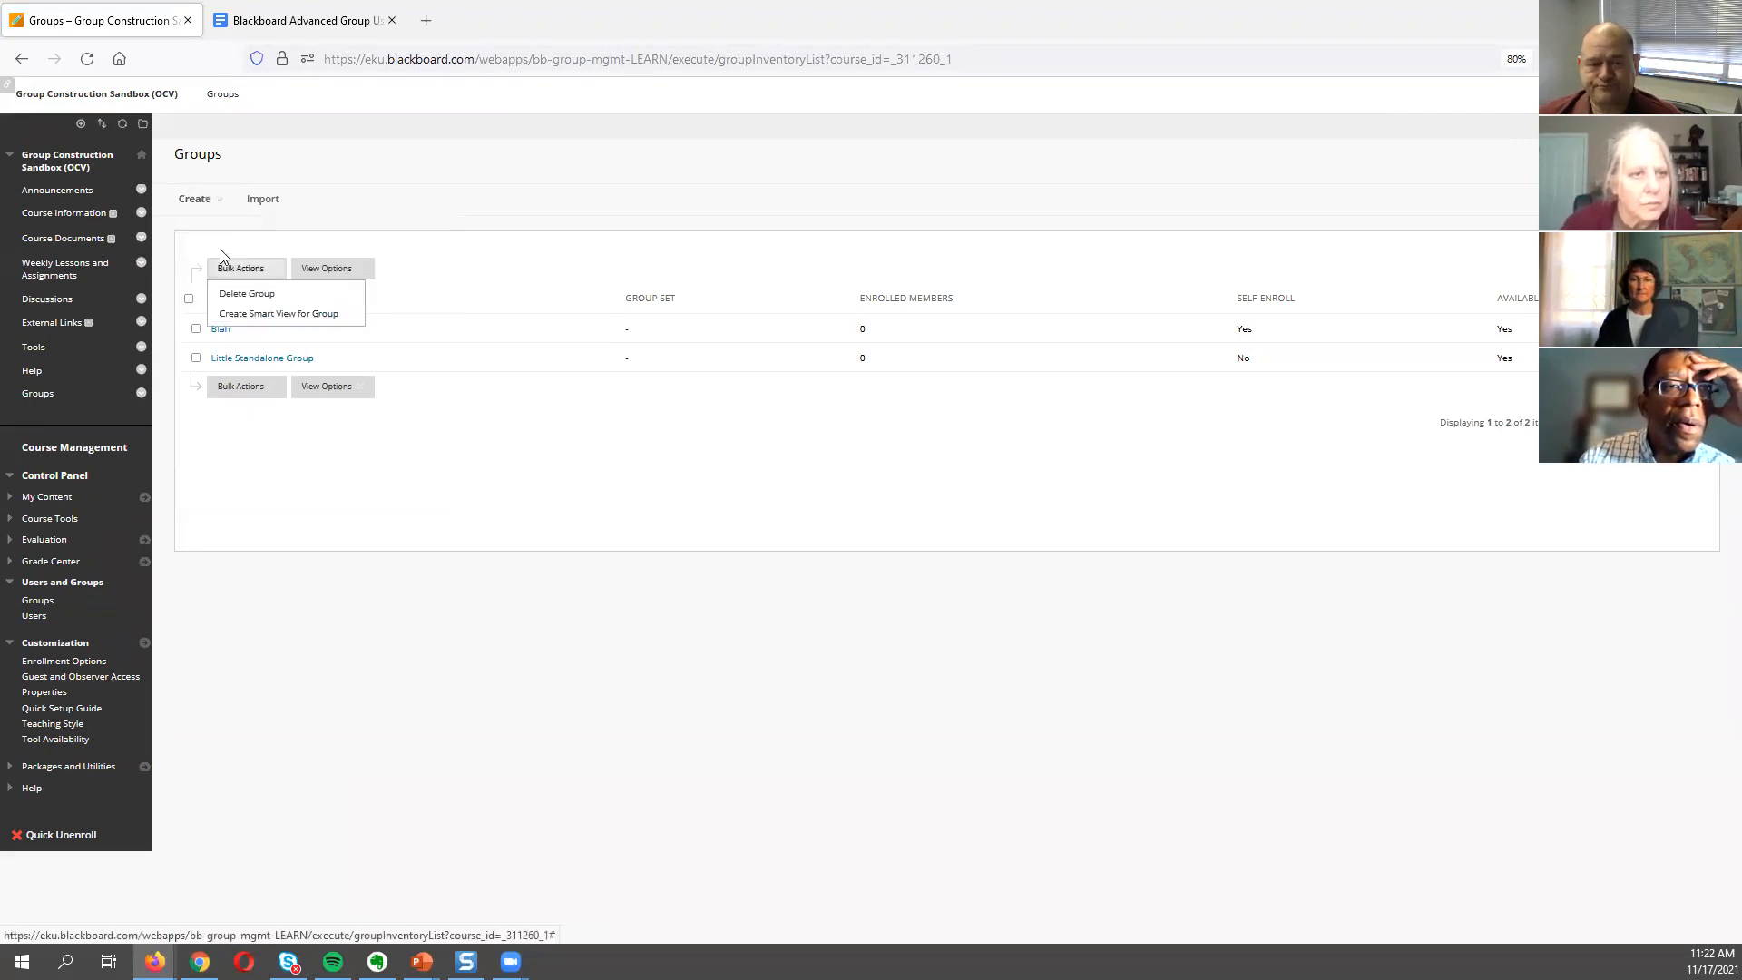
pyautogui.click(213, 200)
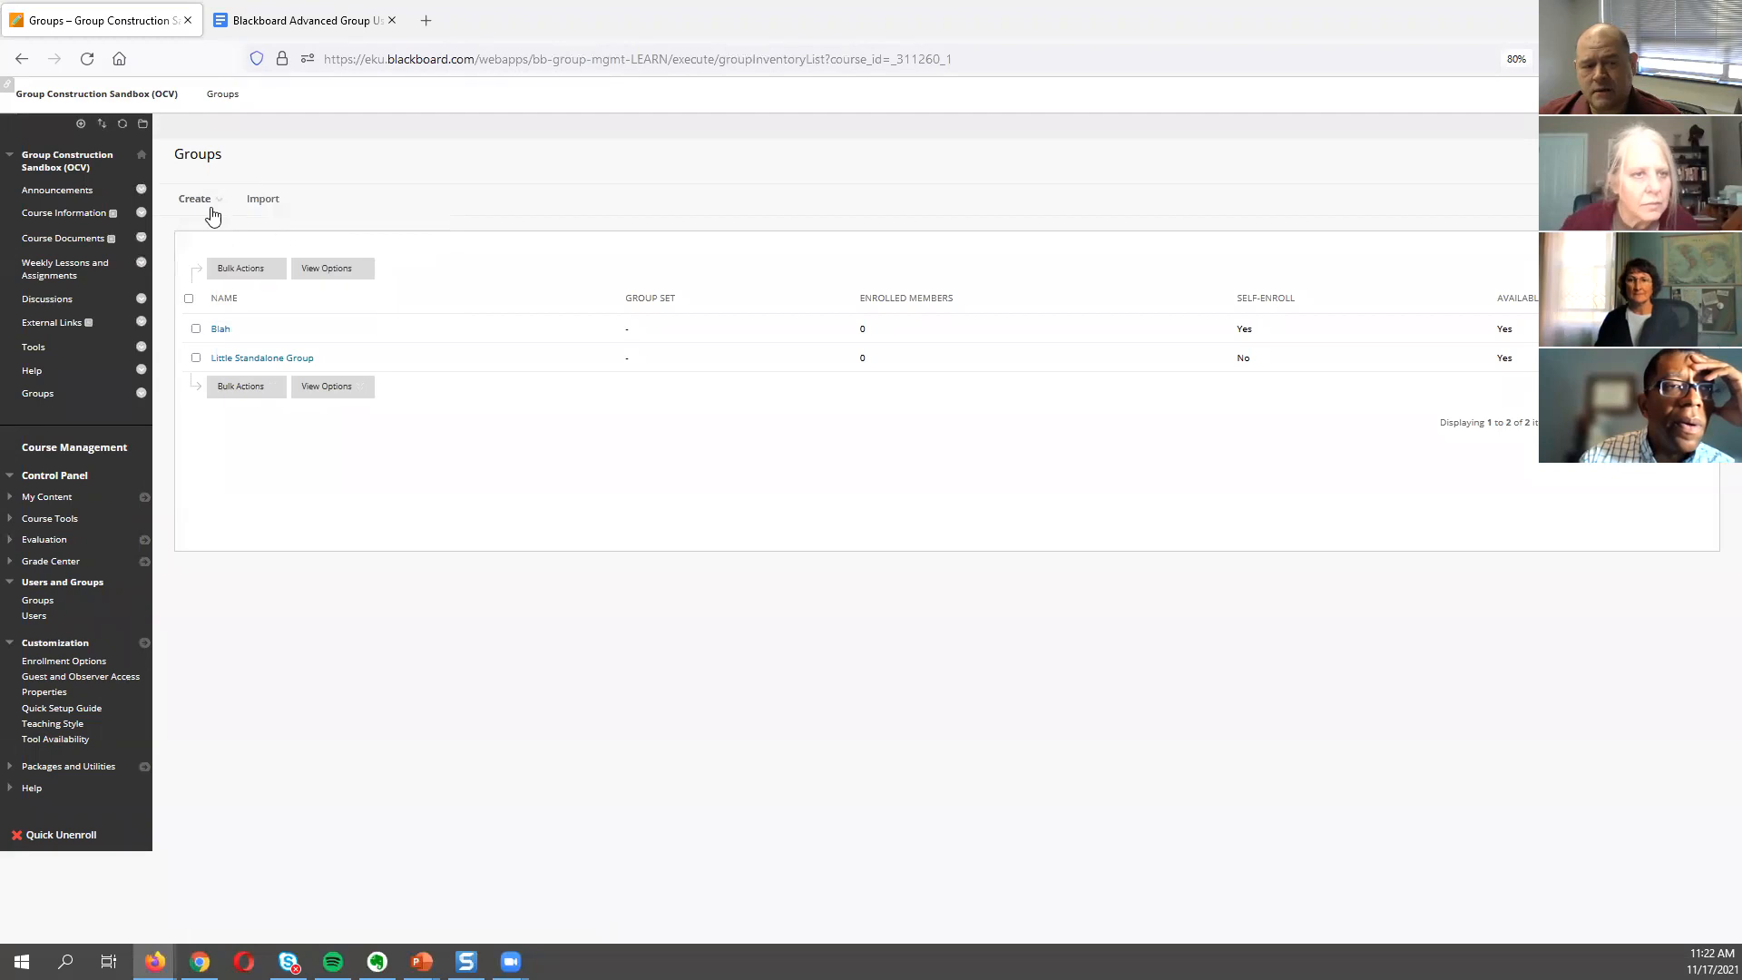
pyautogui.moveTo(204, 201)
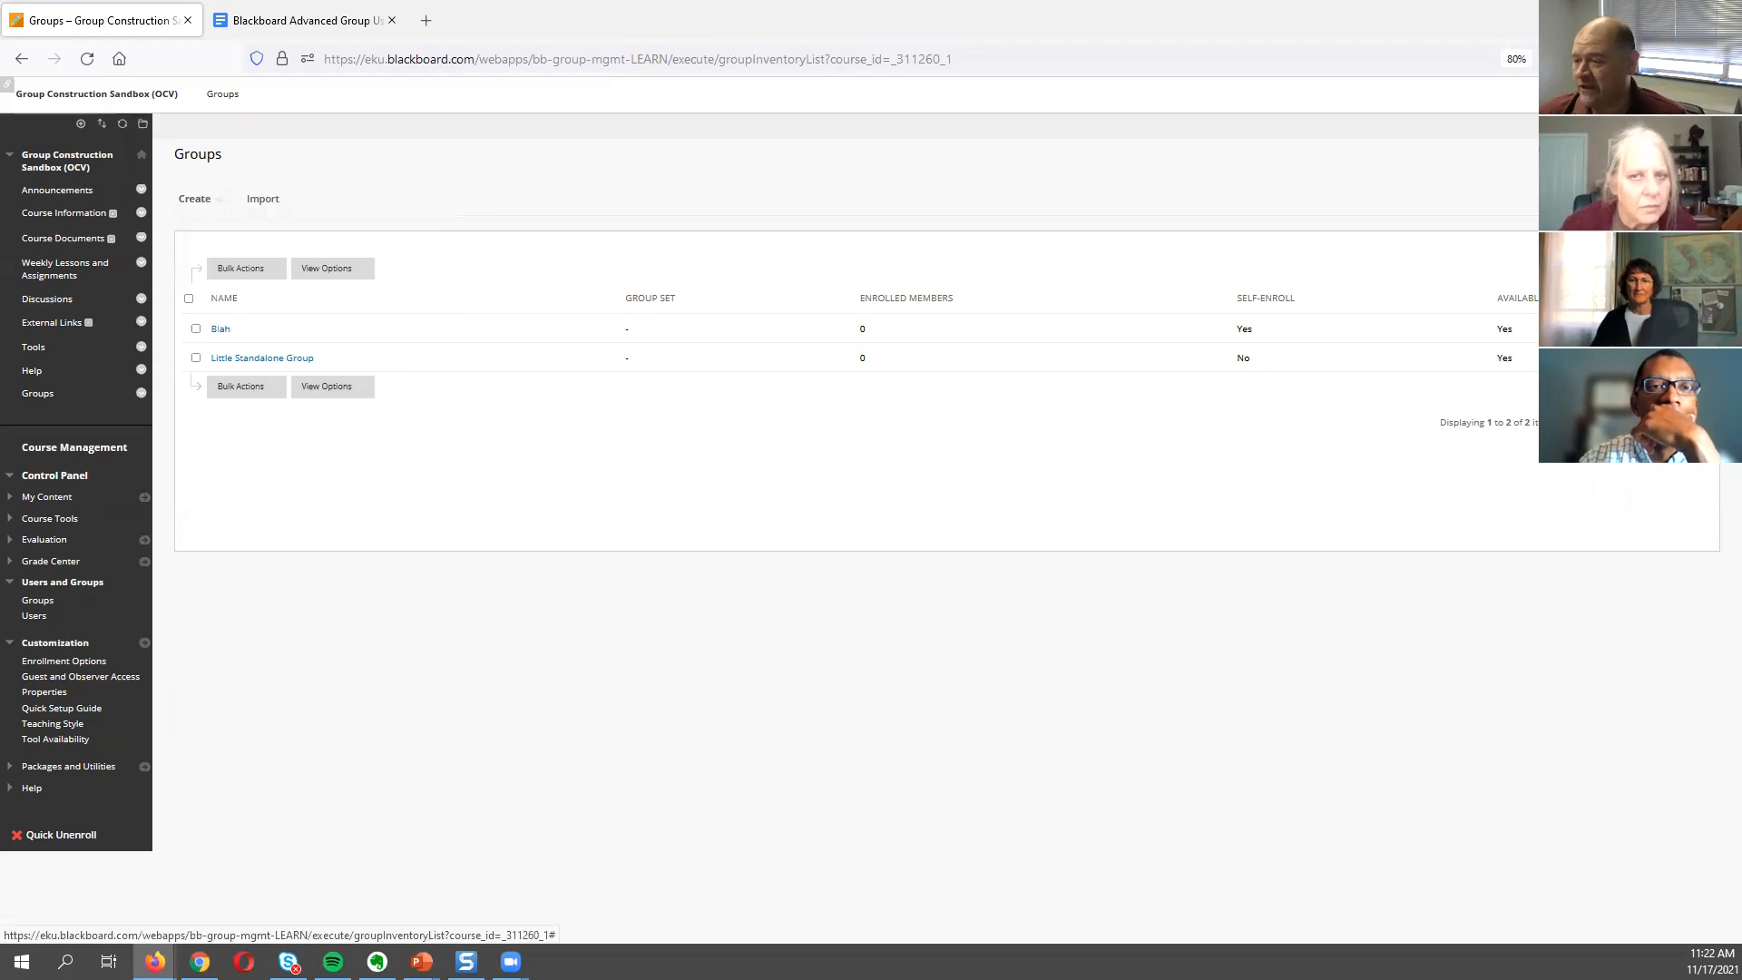
# Delete the EKU group set from the course's group sets.
pyautogui.click(1604, 199)
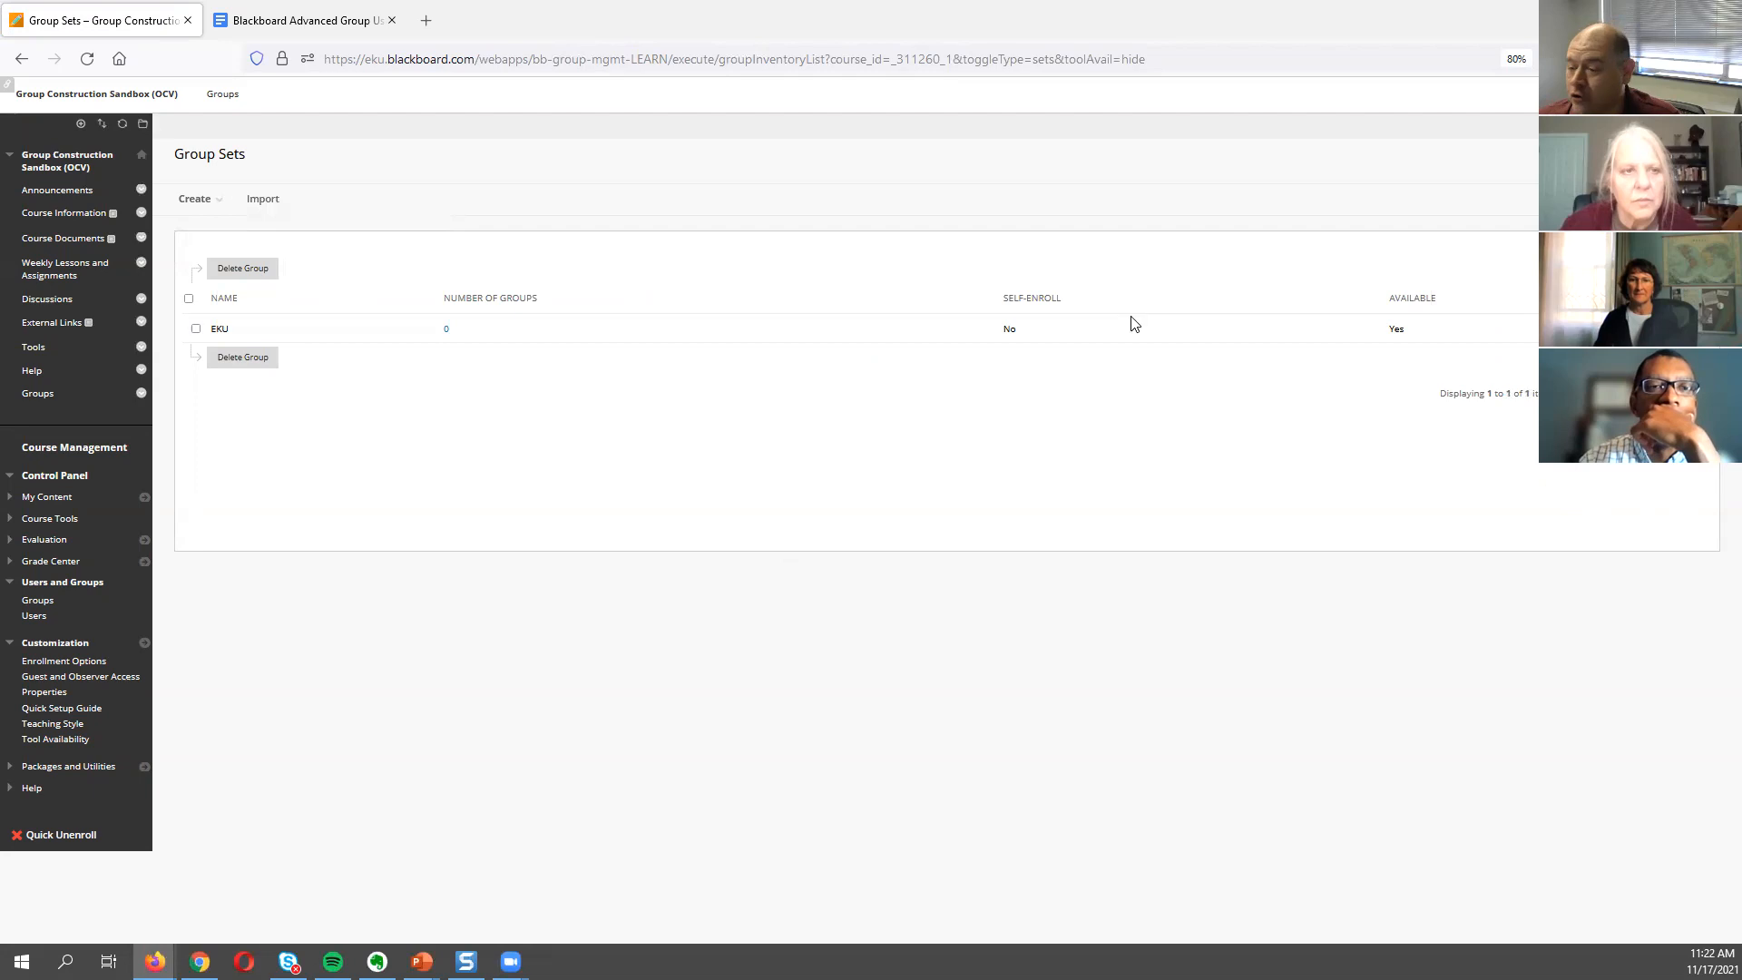
pyautogui.click(189, 298)
pyautogui.click(254, 268)
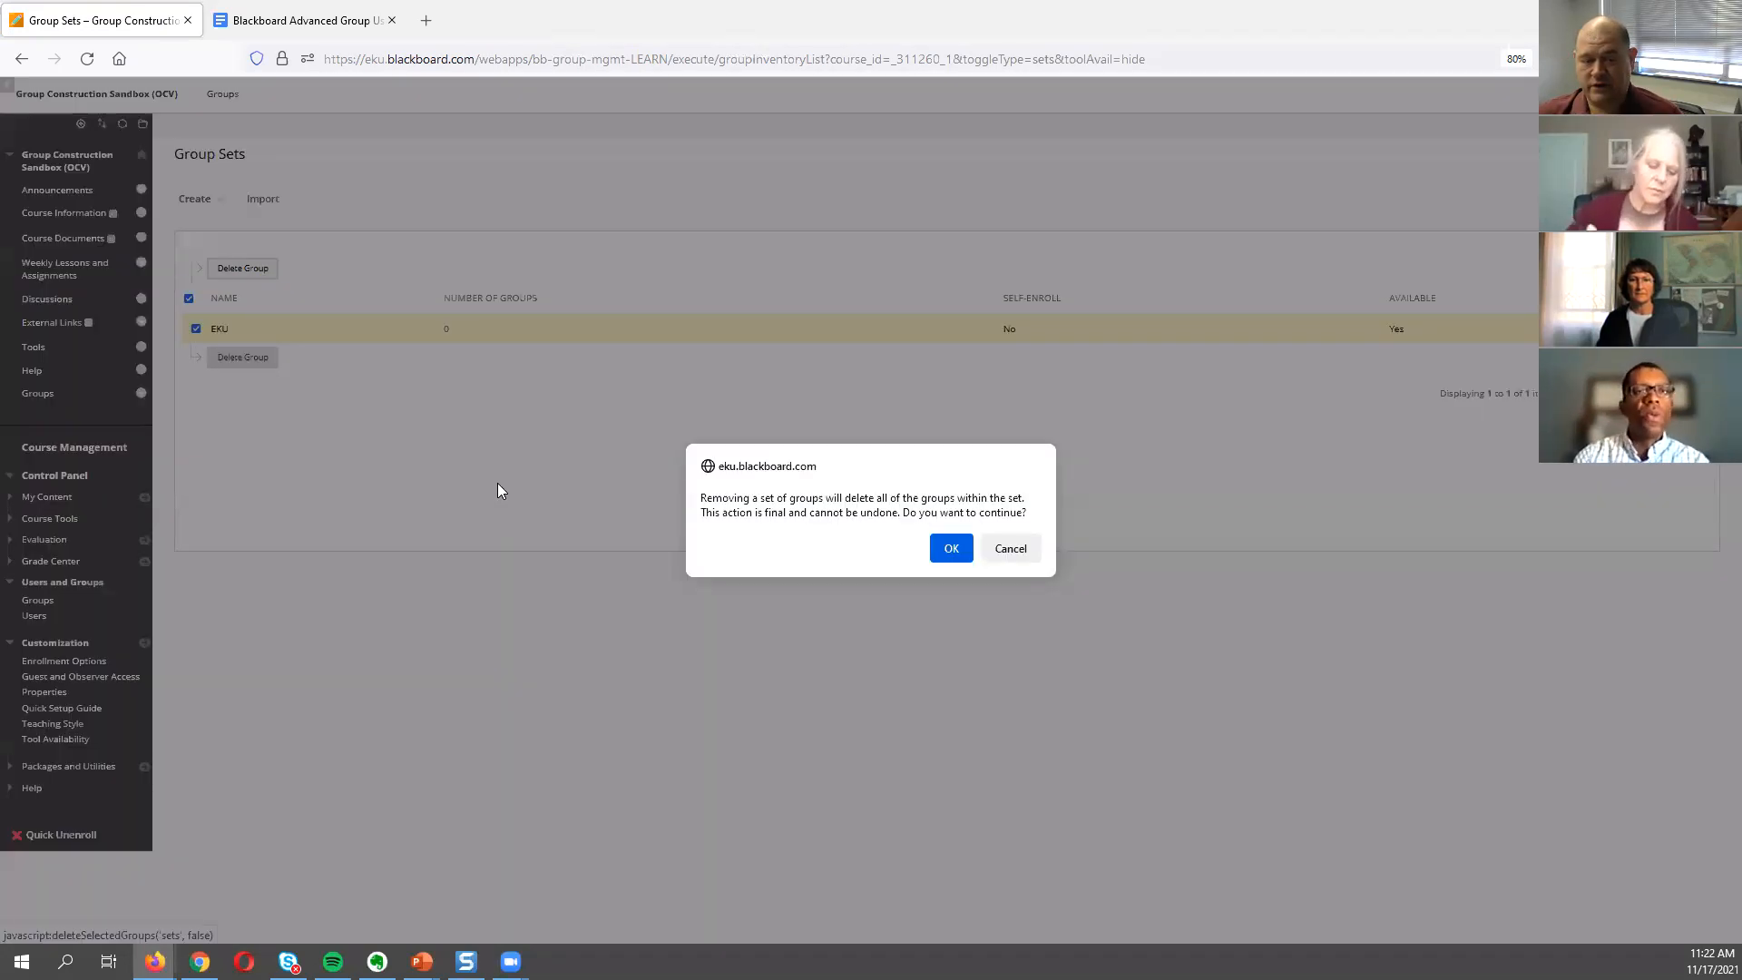
pyautogui.click(948, 548)
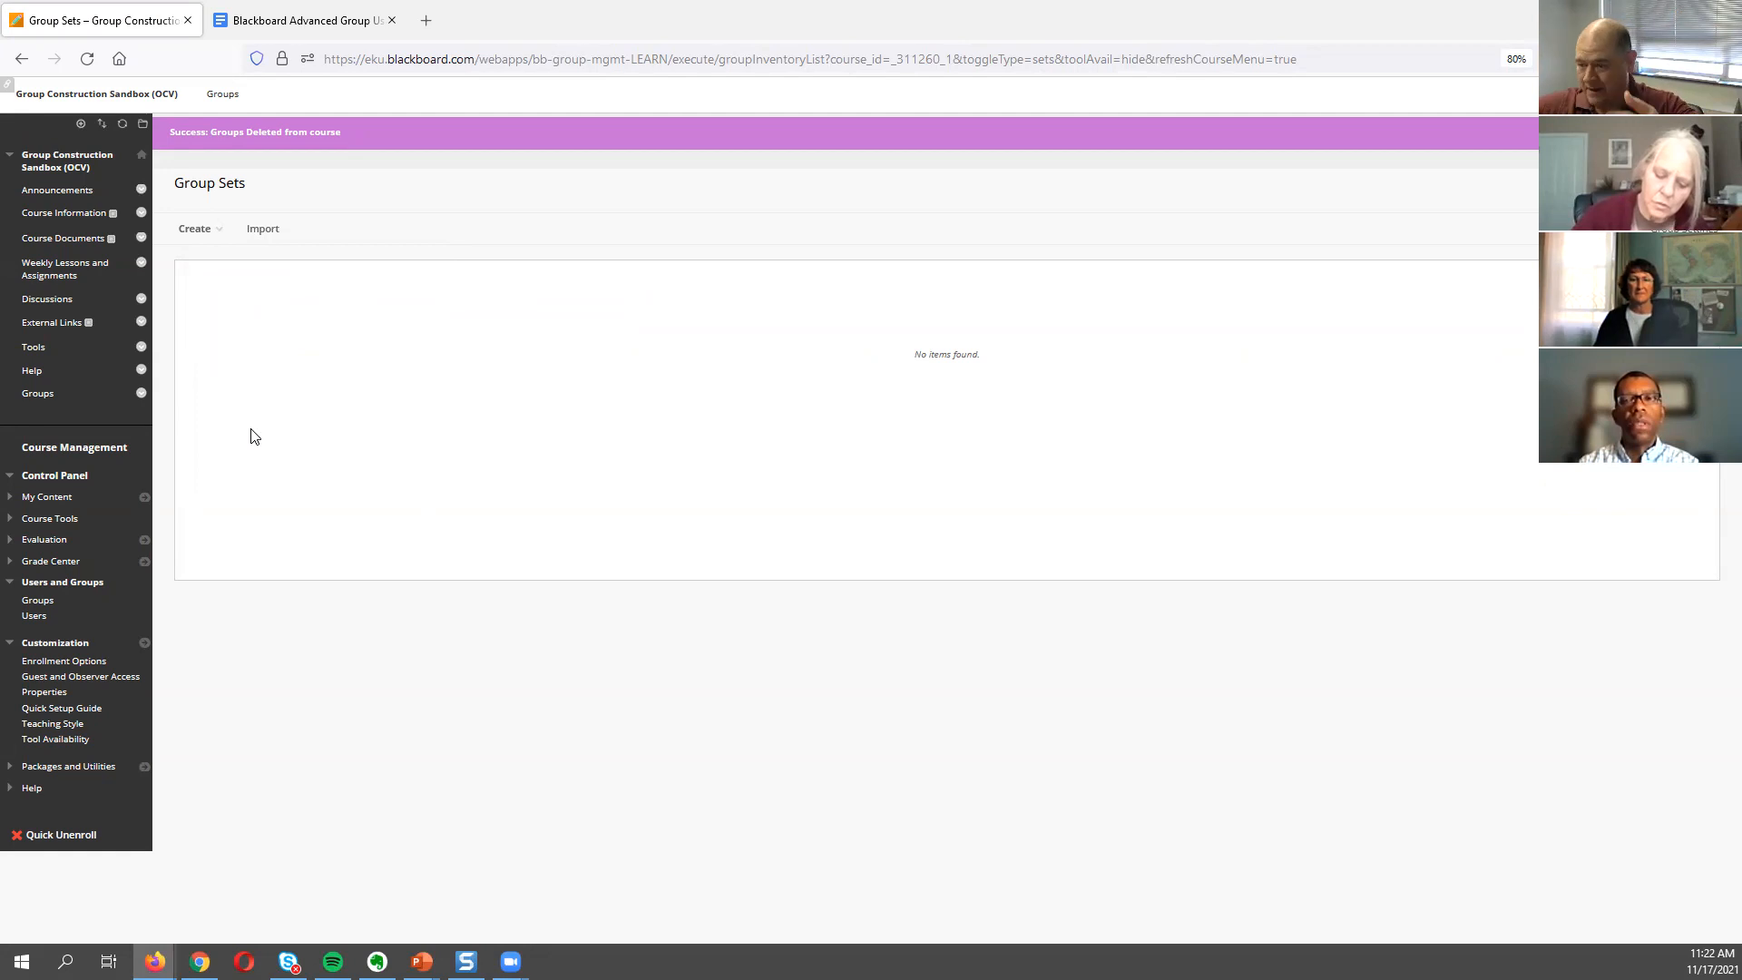
# Return to the list of all groups and start a random enrollment group set named Random.
pyautogui.click(1667, 188)
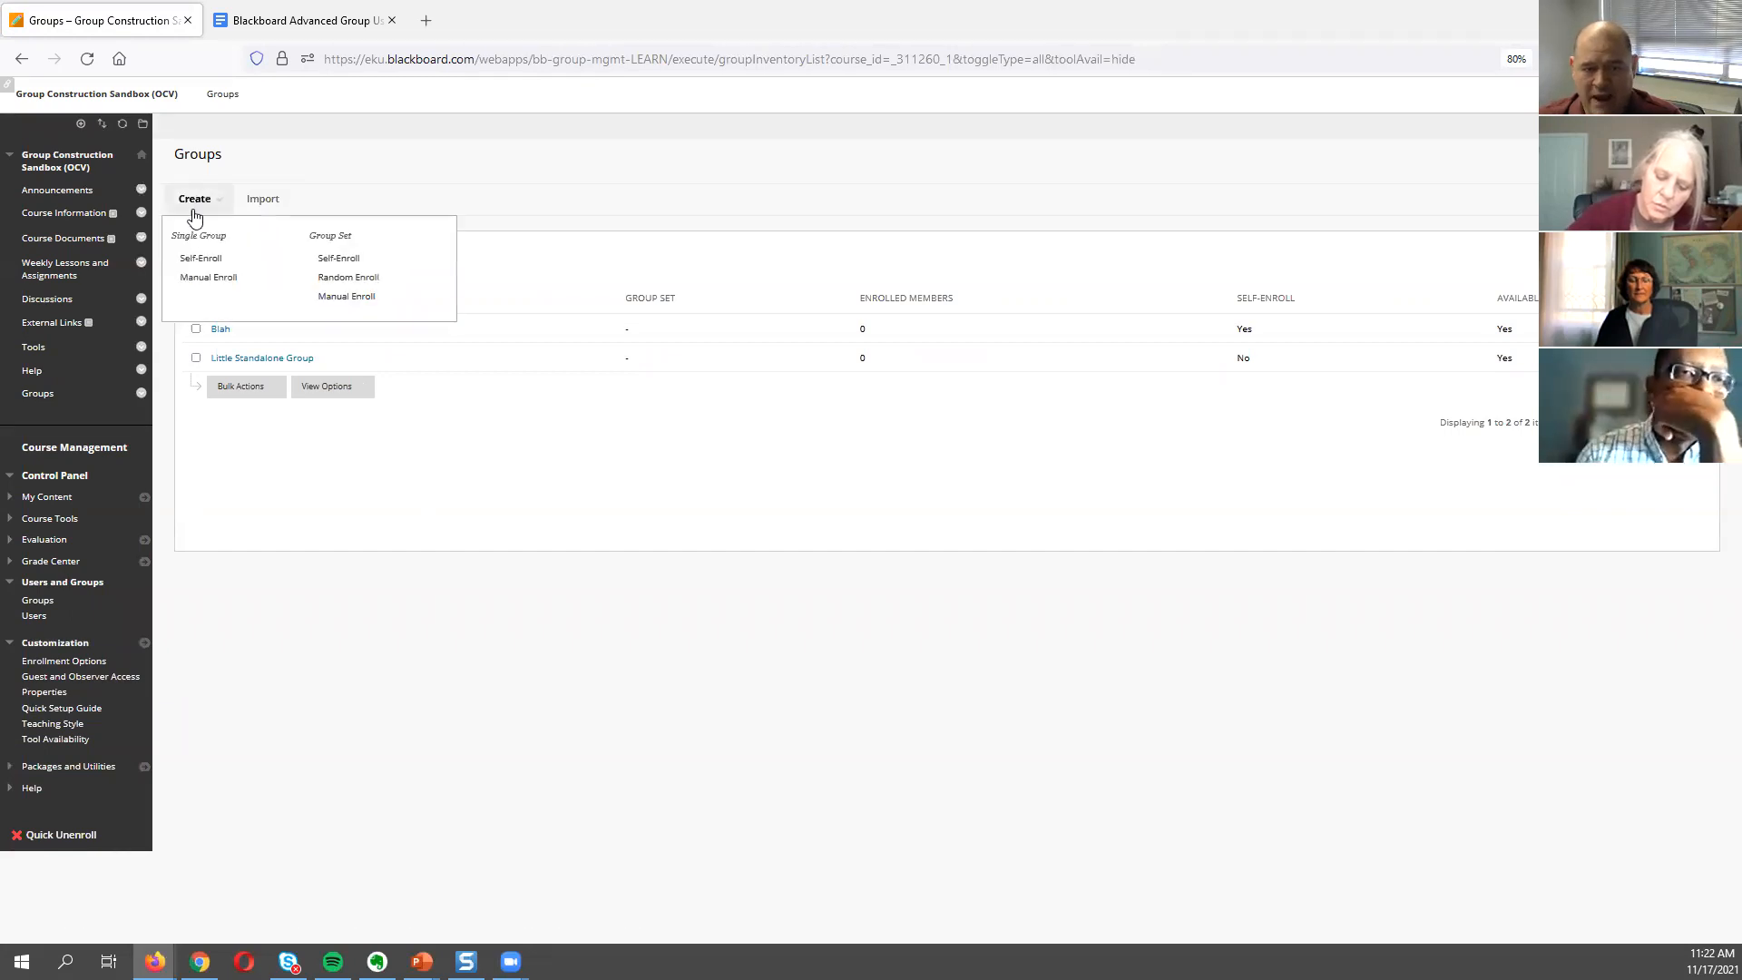
pyautogui.click(353, 284)
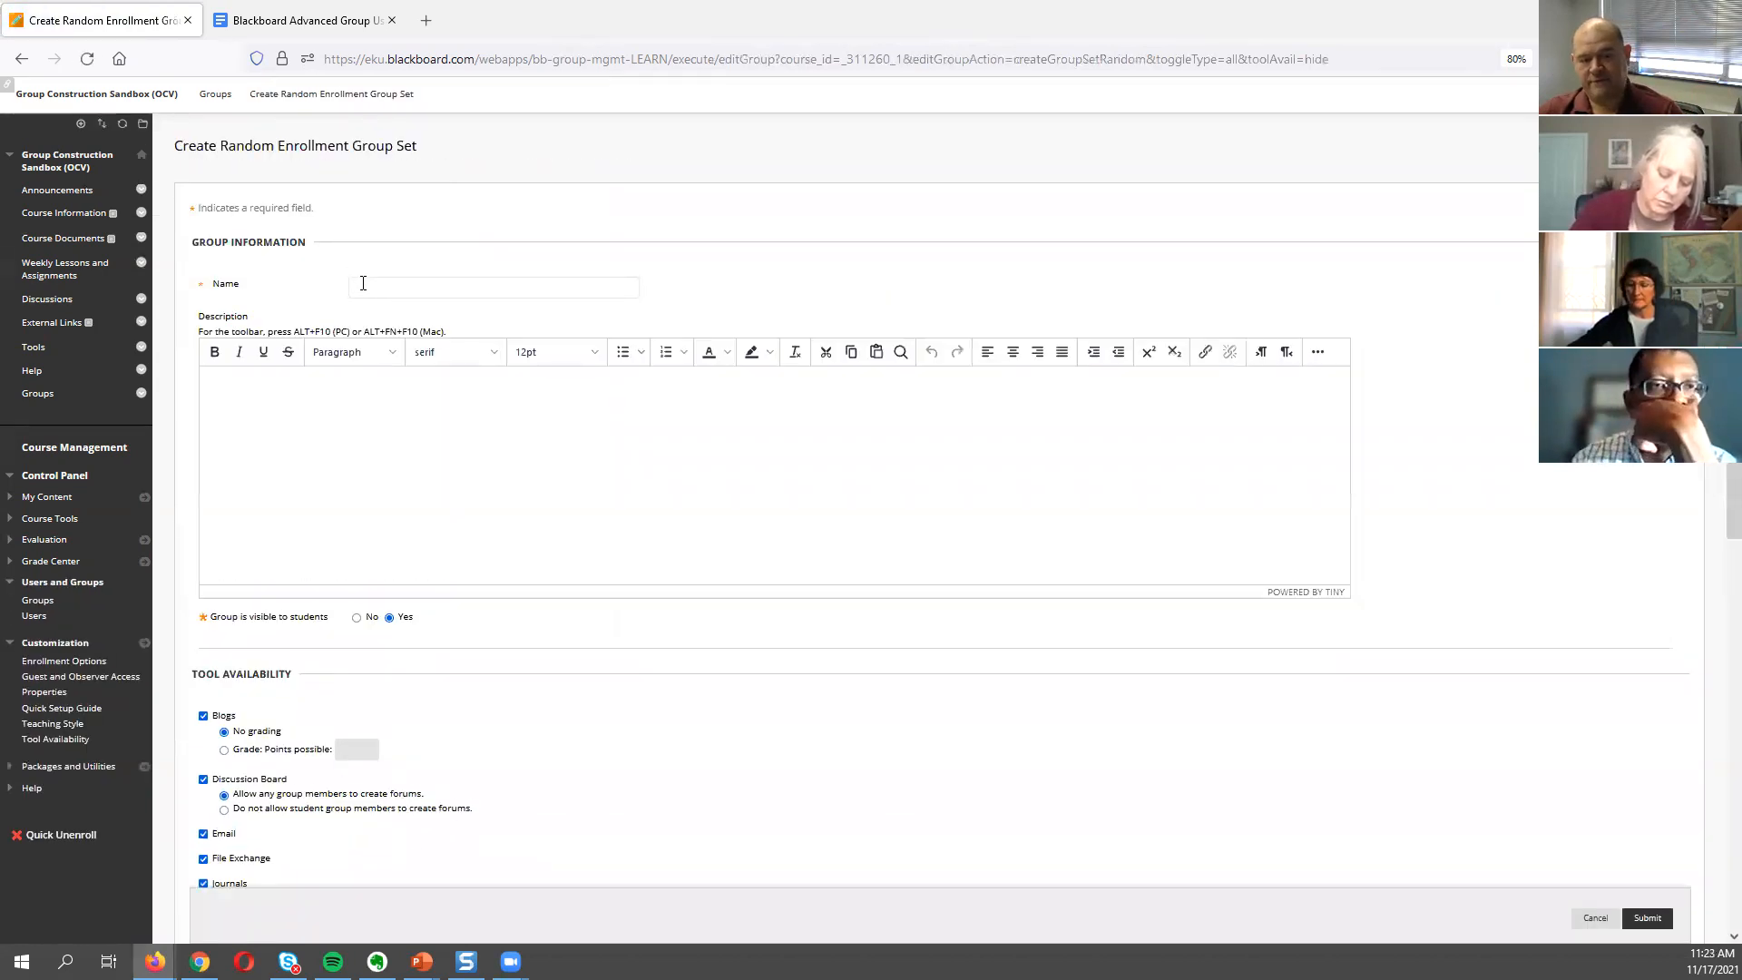
pyautogui.click(366, 288)
pyautogui.write('Random')
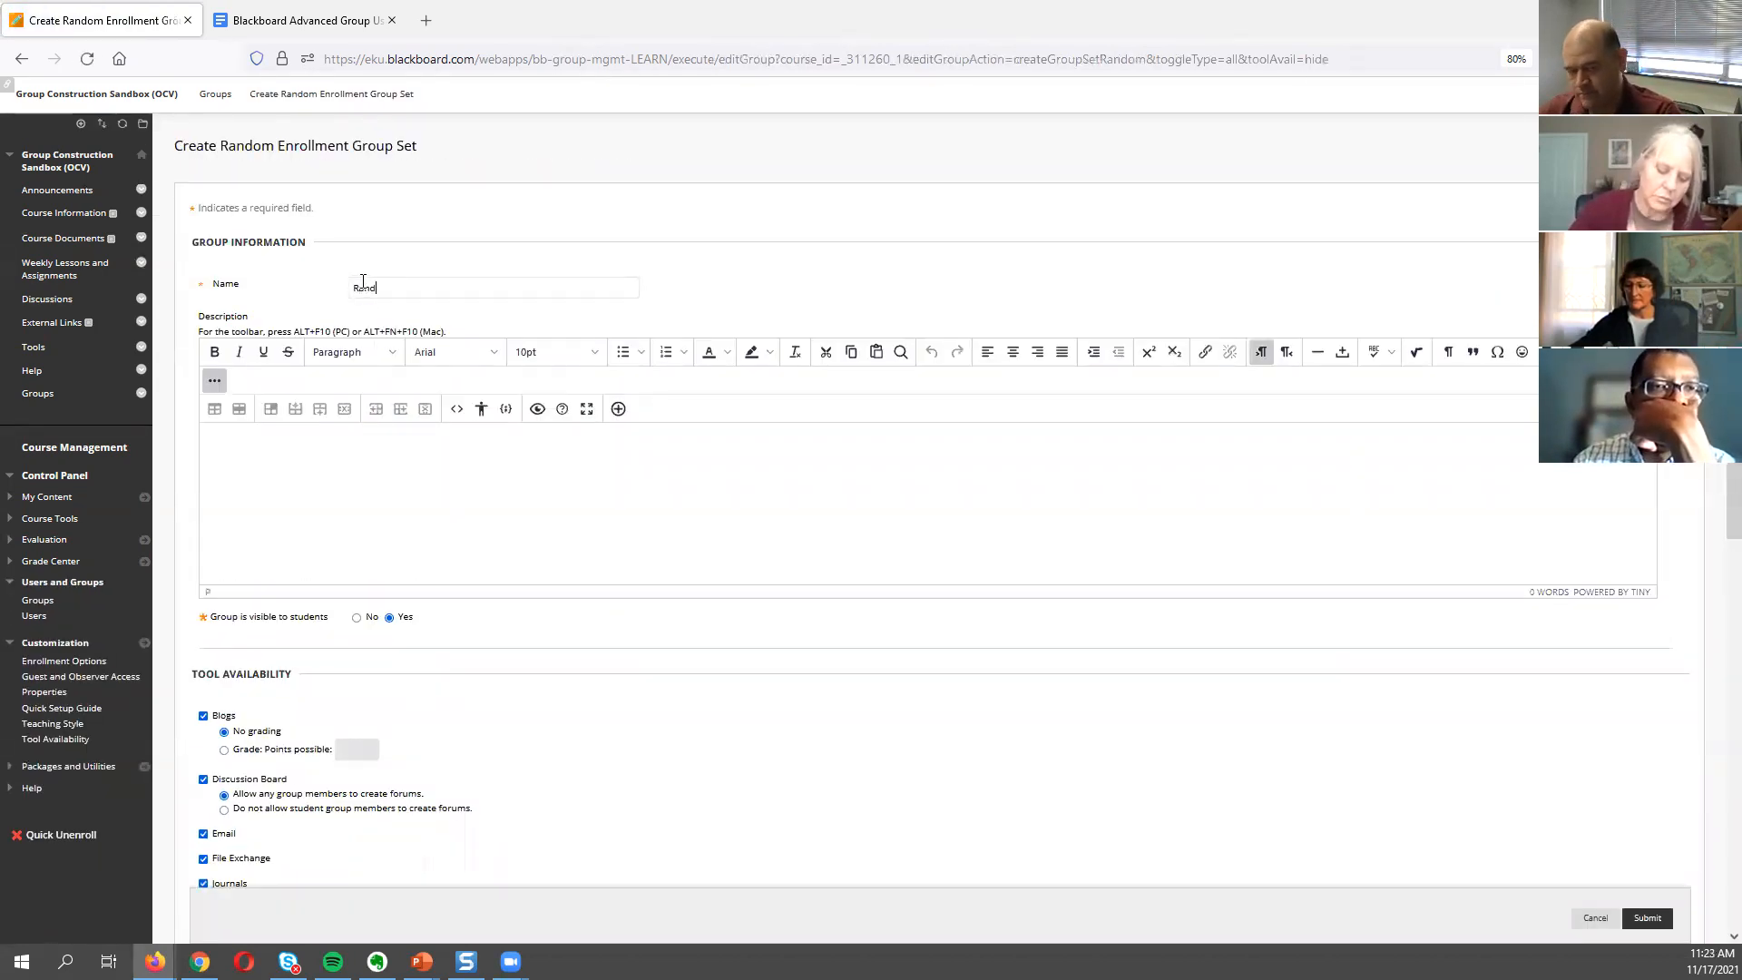
pyautogui.click(298, 473)
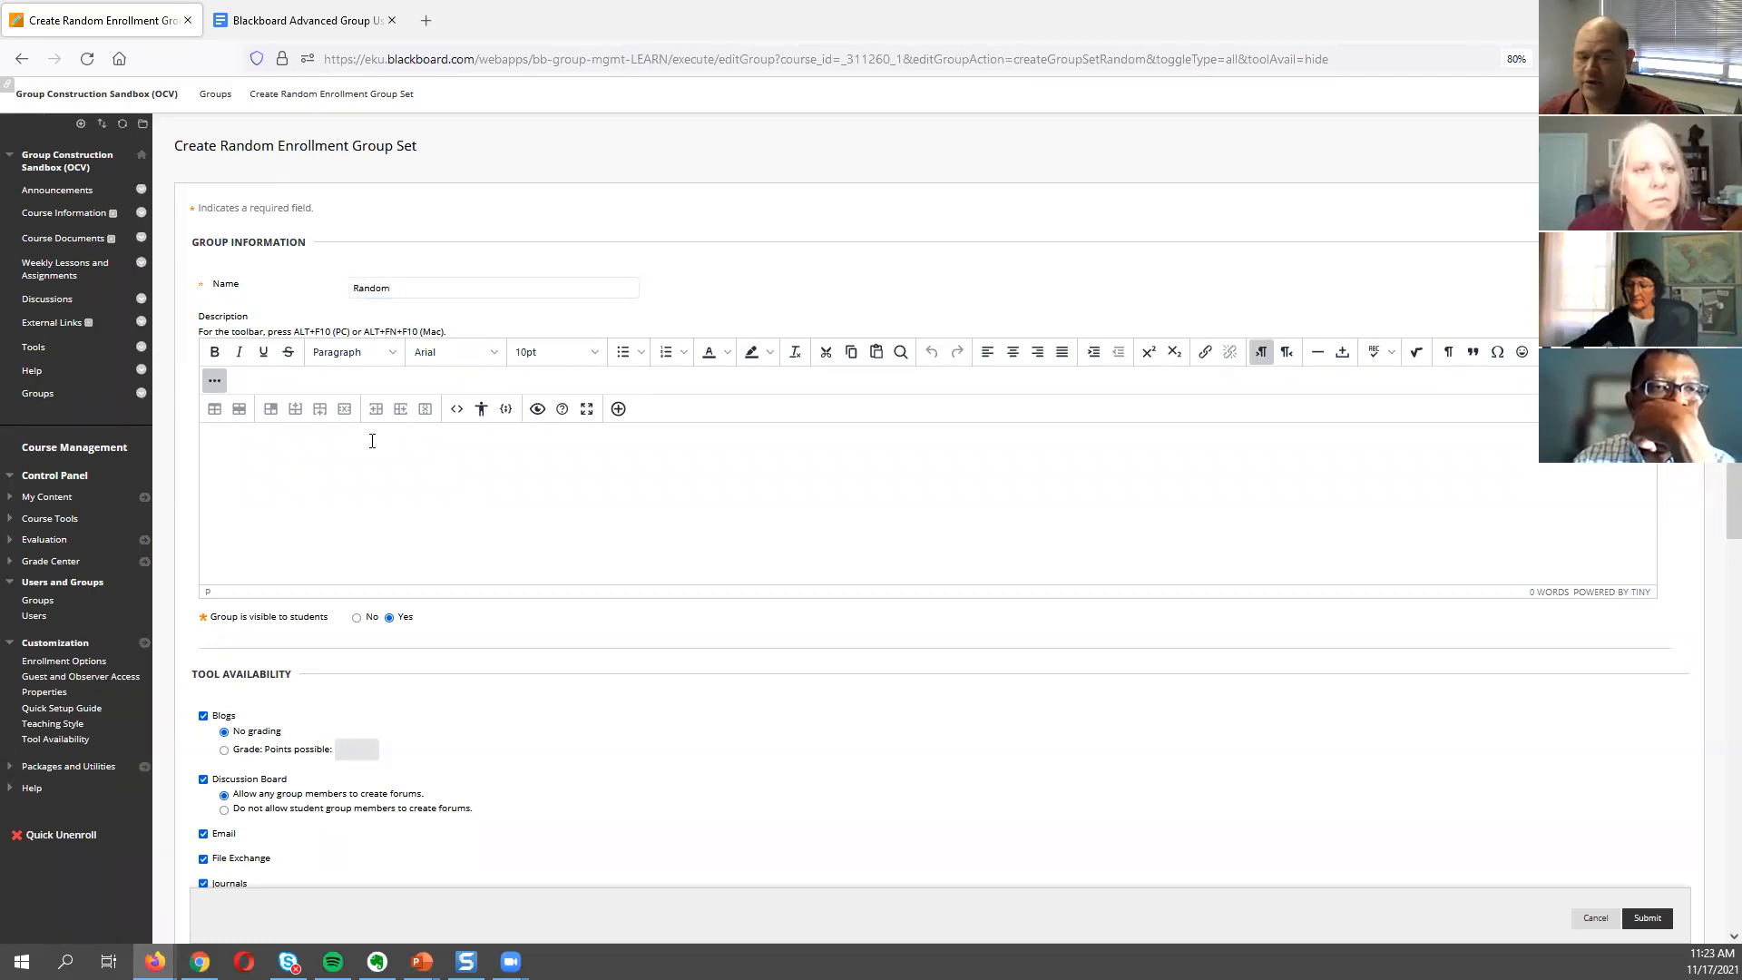
# Try 10 students per group, switch the membership setting to 7 as the Number of Groups, and submit the group set.
pyautogui.scroll(-5, 335, 474)
pyautogui.scroll(-2, 698, 469)
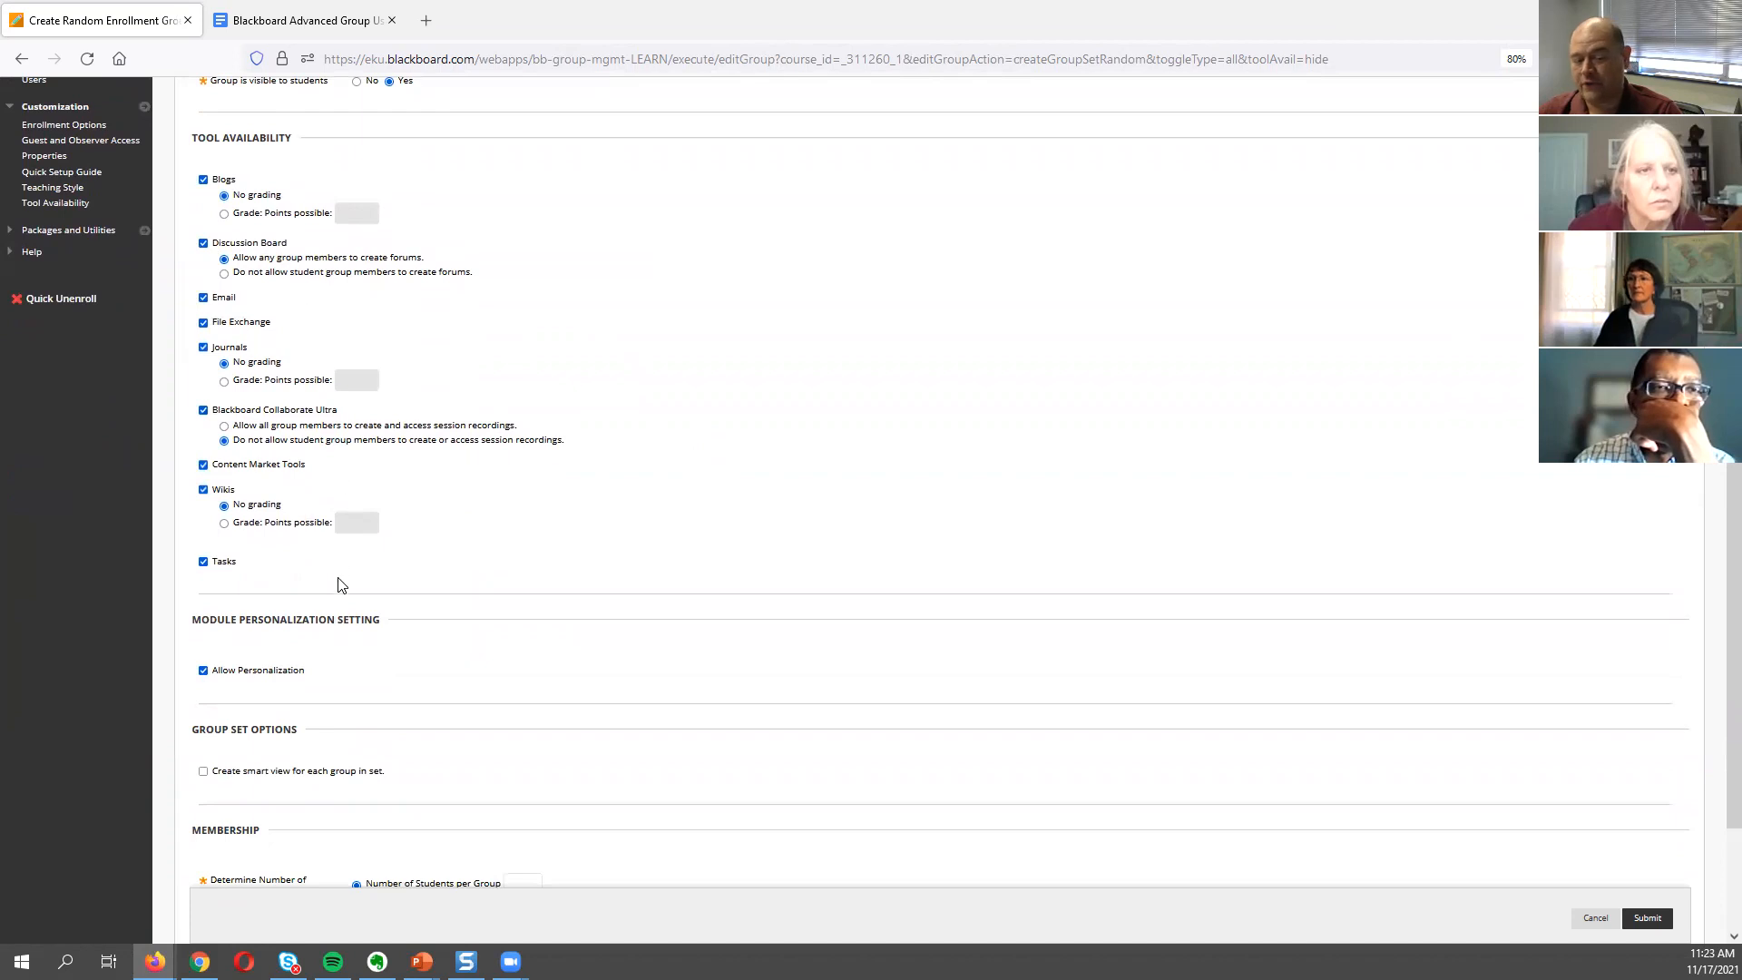
pyautogui.scroll(-1, 344, 603)
pyautogui.scroll(-1, 345, 602)
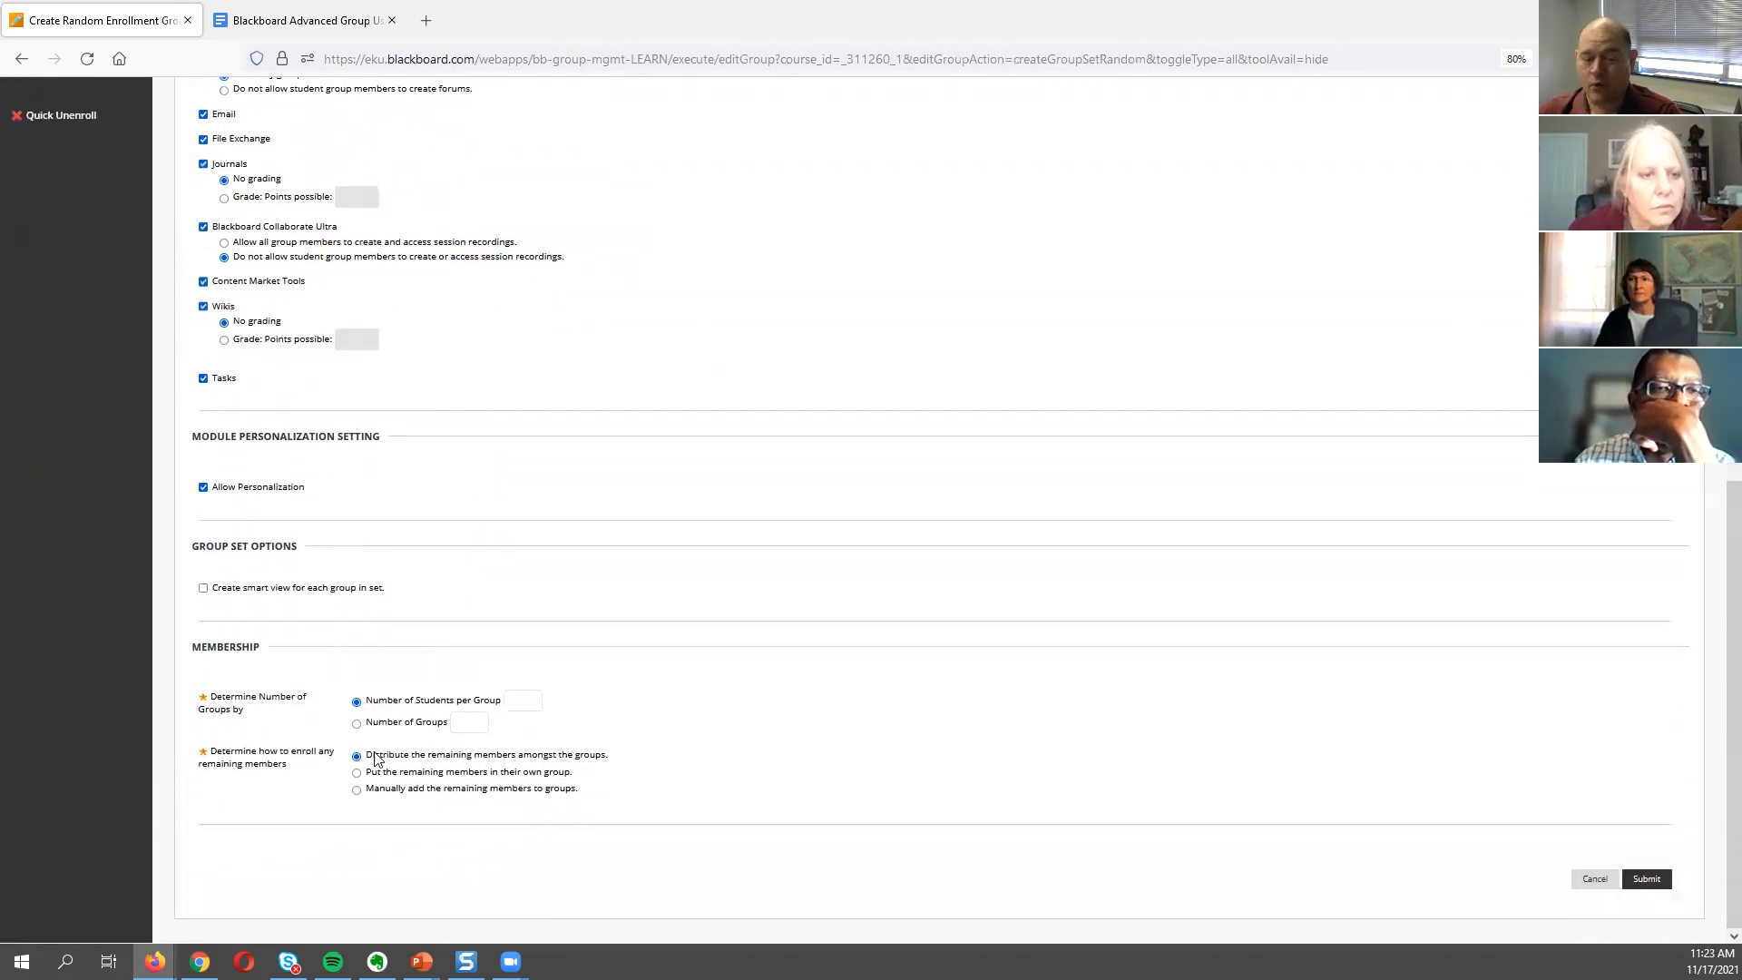
pyautogui.click(517, 699)
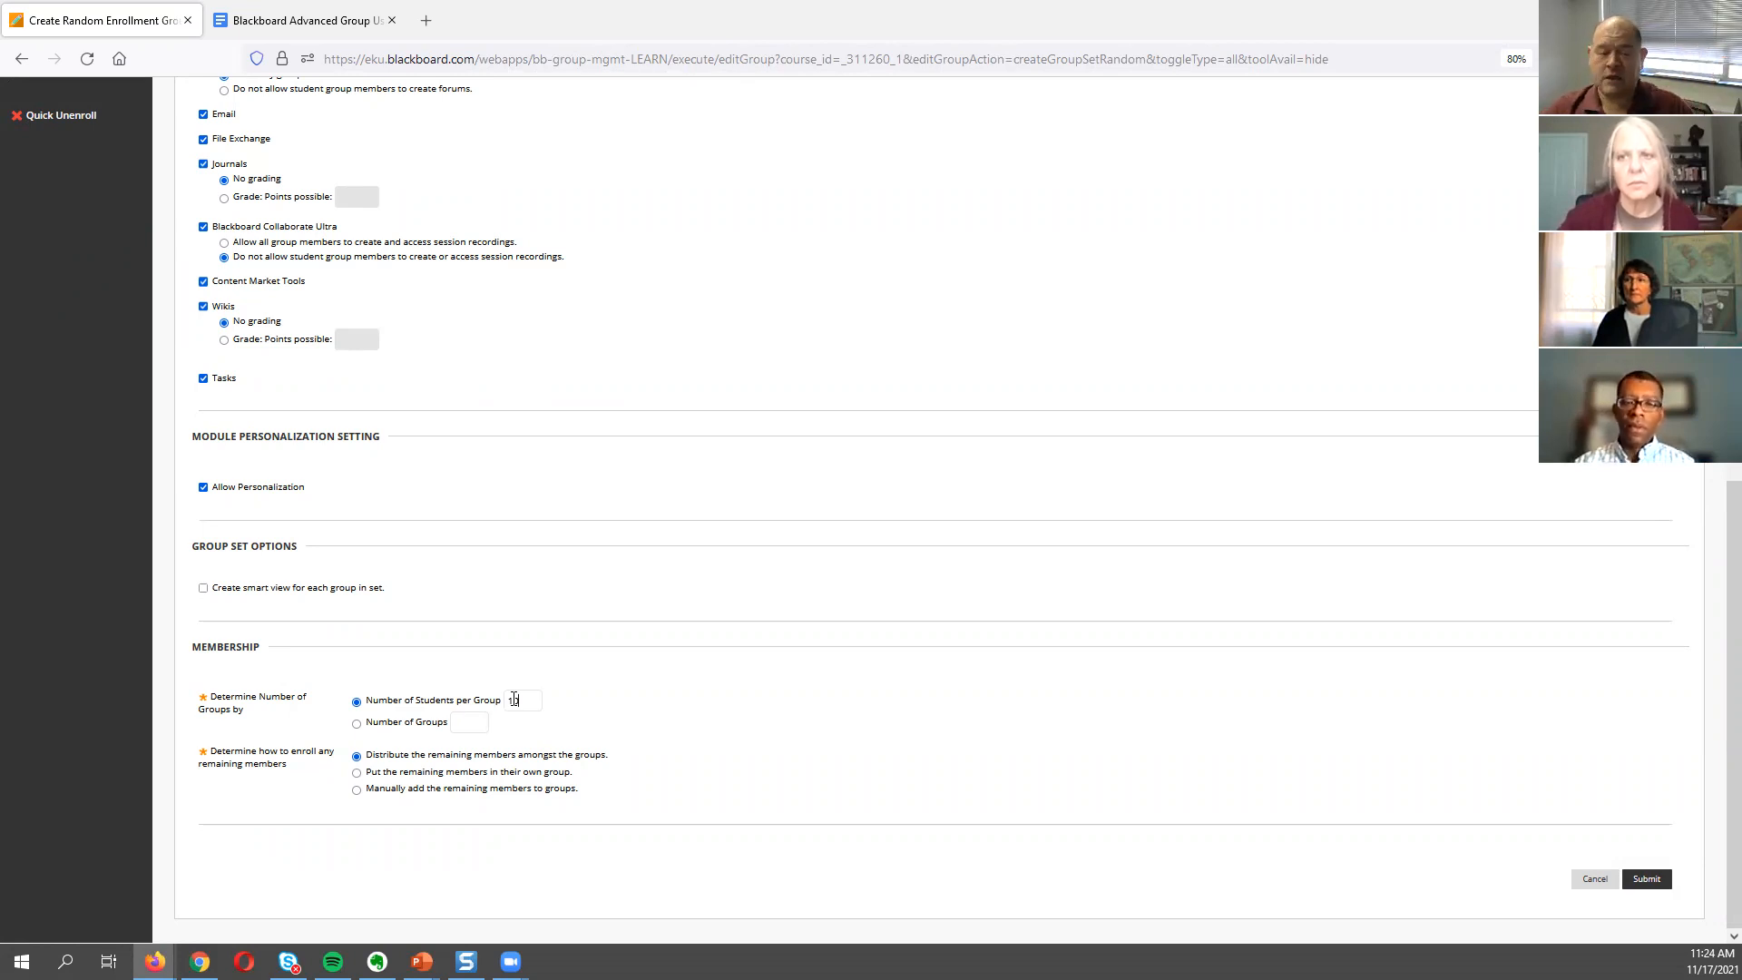
pyautogui.click(523, 700)
pyautogui.click(357, 723)
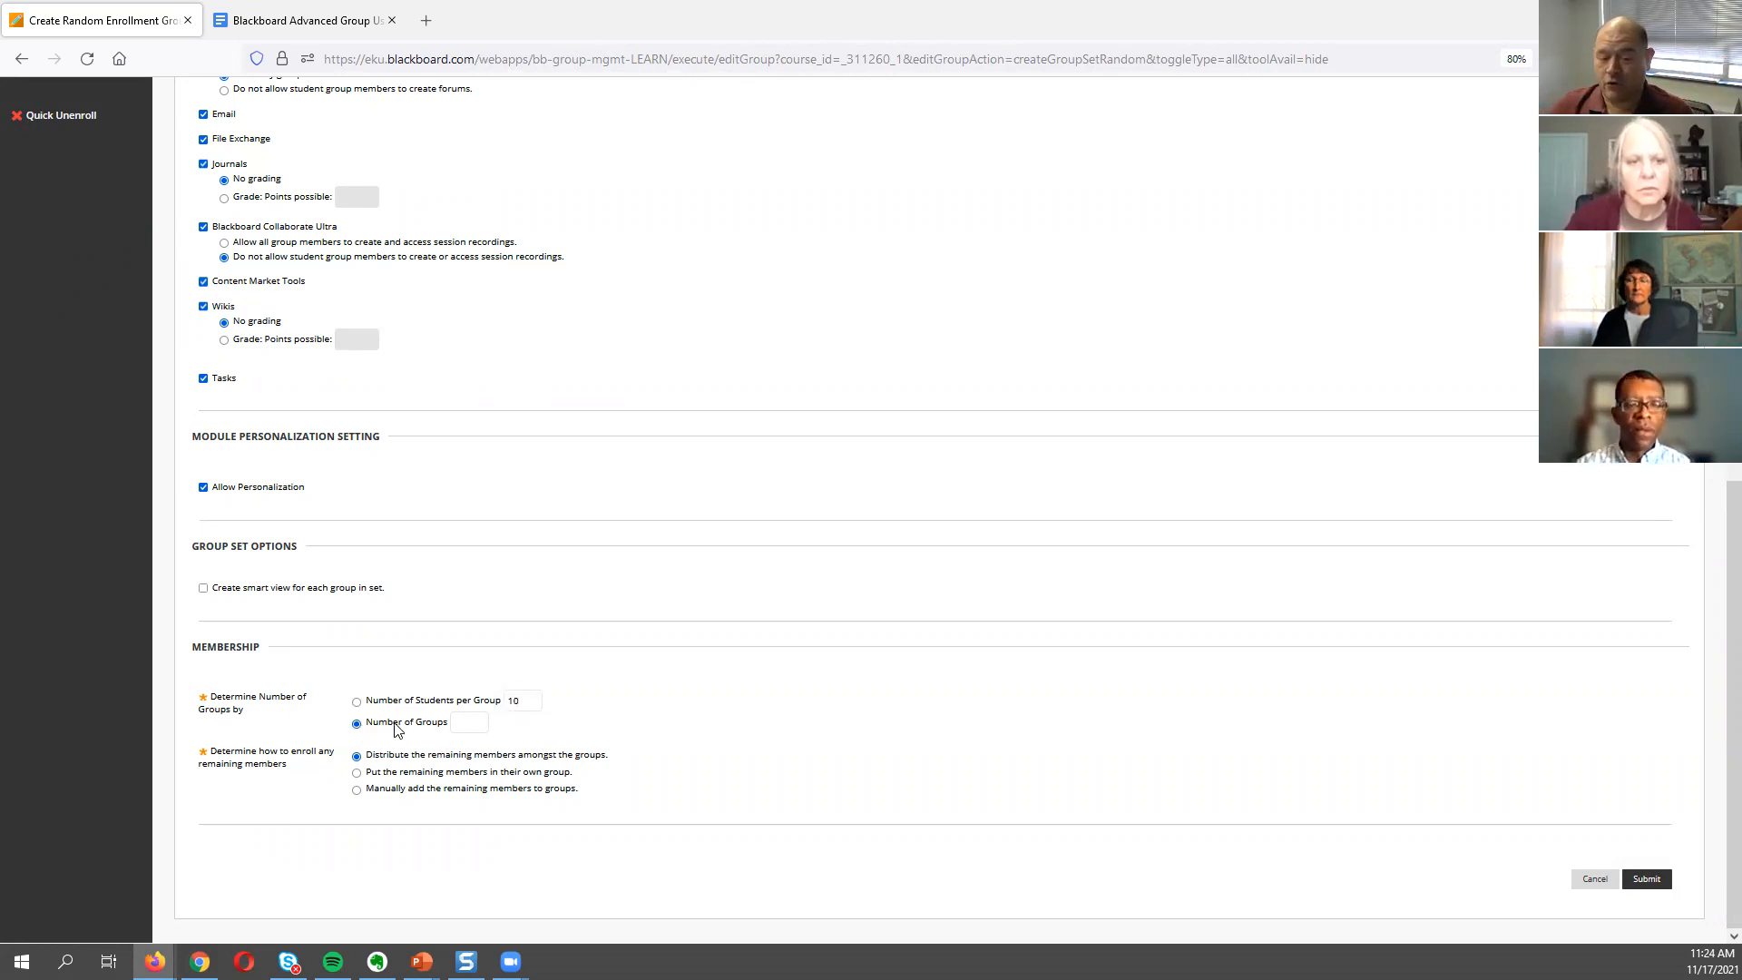
pyautogui.click(469, 722)
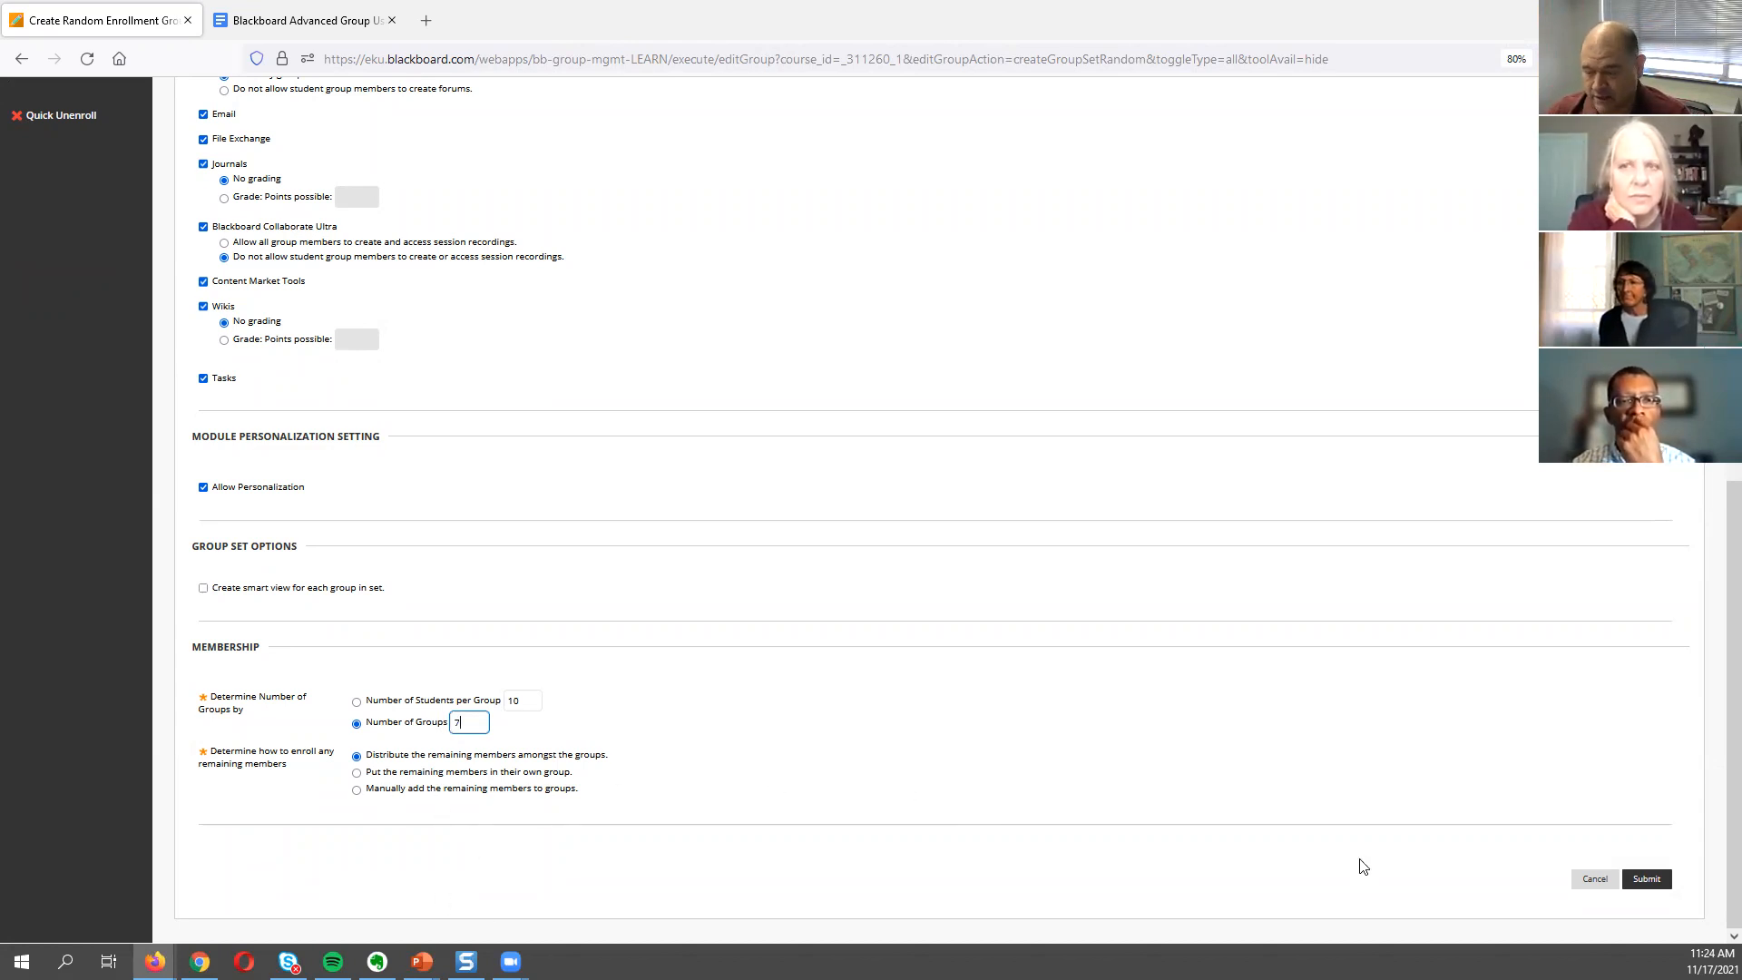
pyautogui.click(1644, 887)
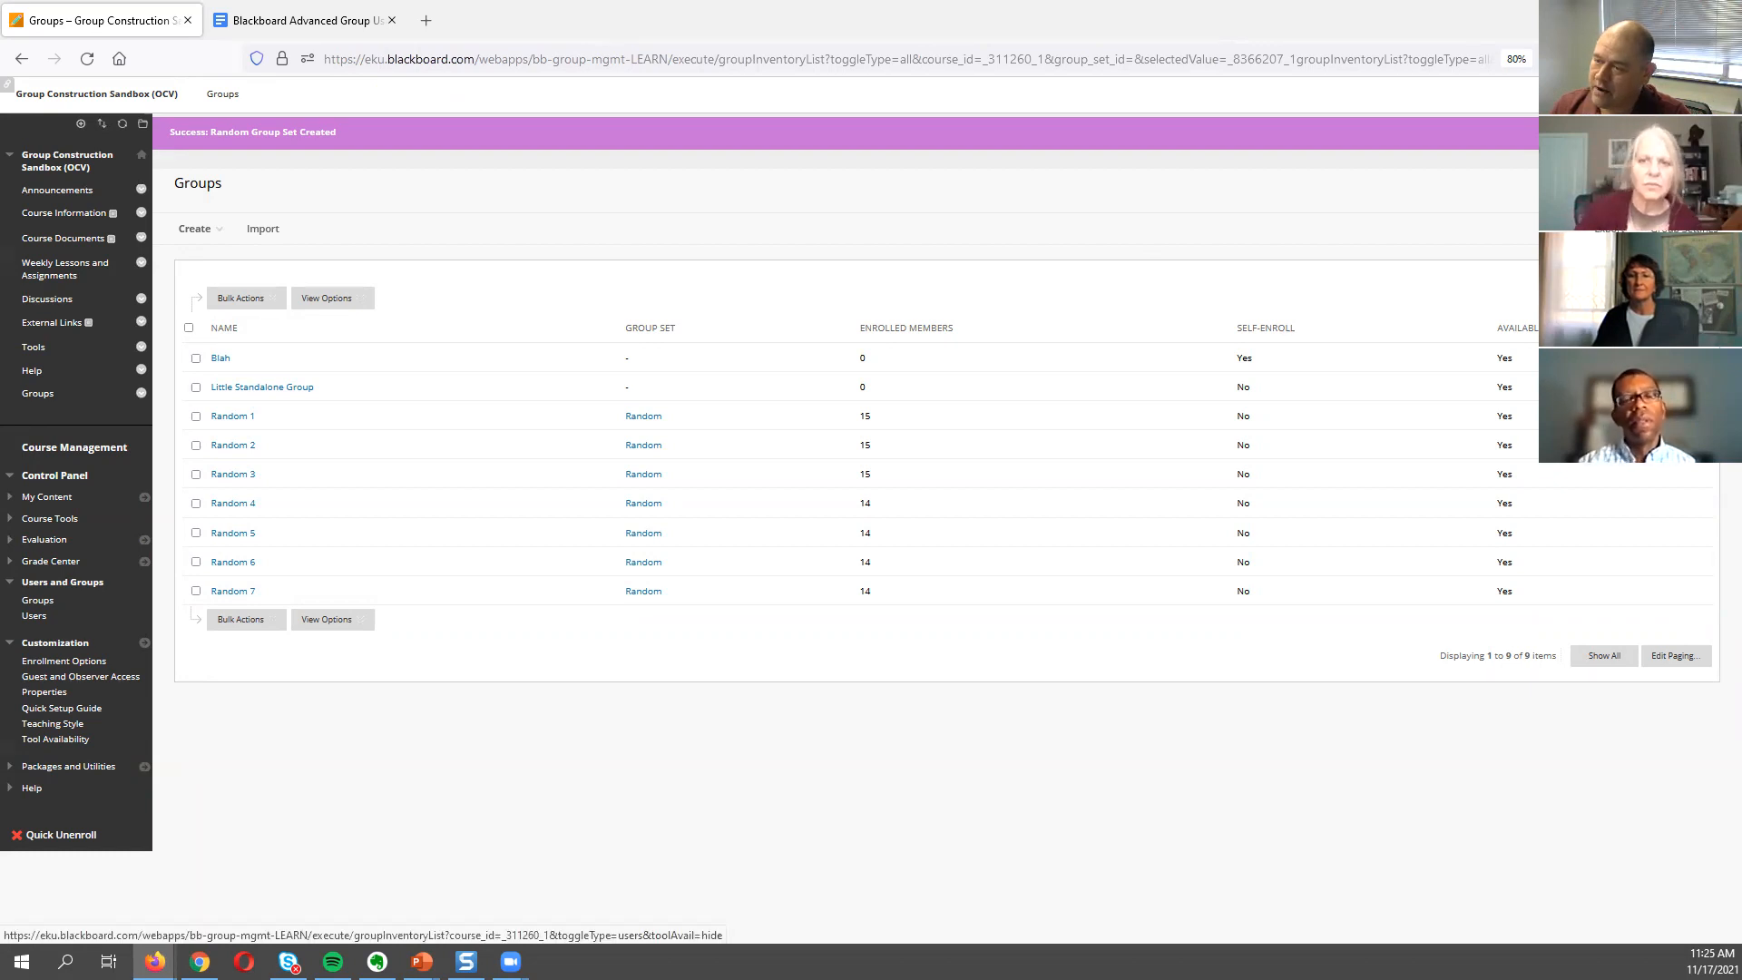
# View all course users and examine which random group each student is assigned to.
pyautogui.click(1686, 183)
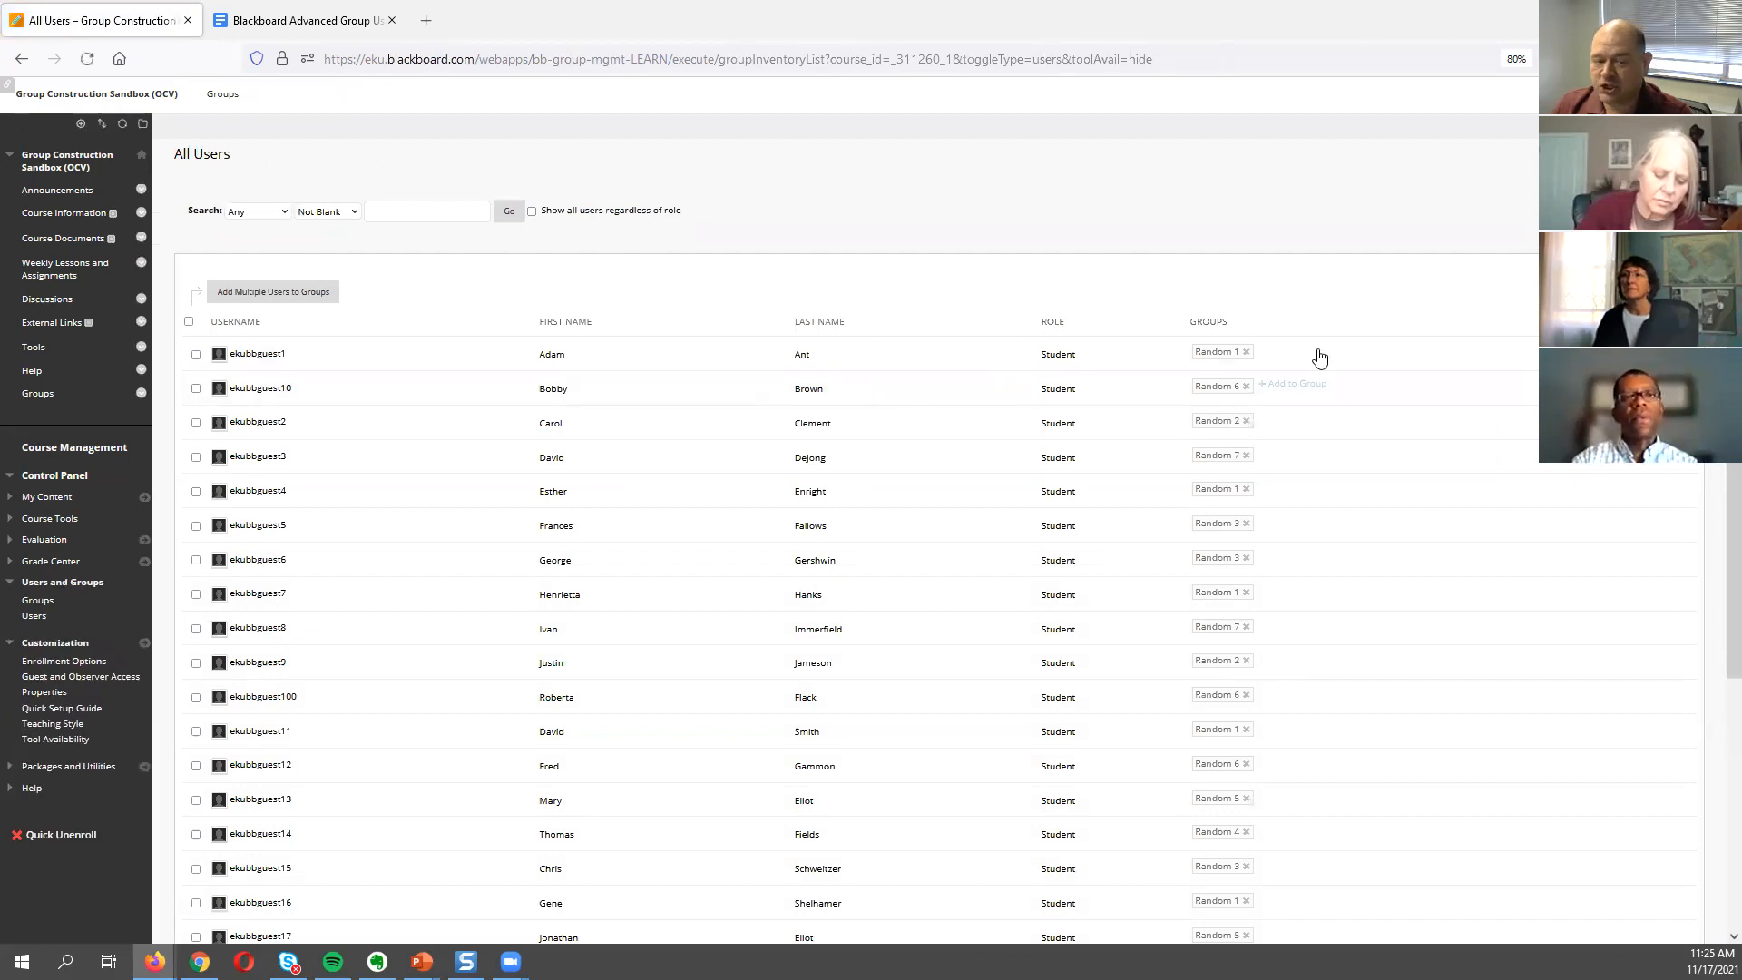
pyautogui.scroll(-1, 894, 370)
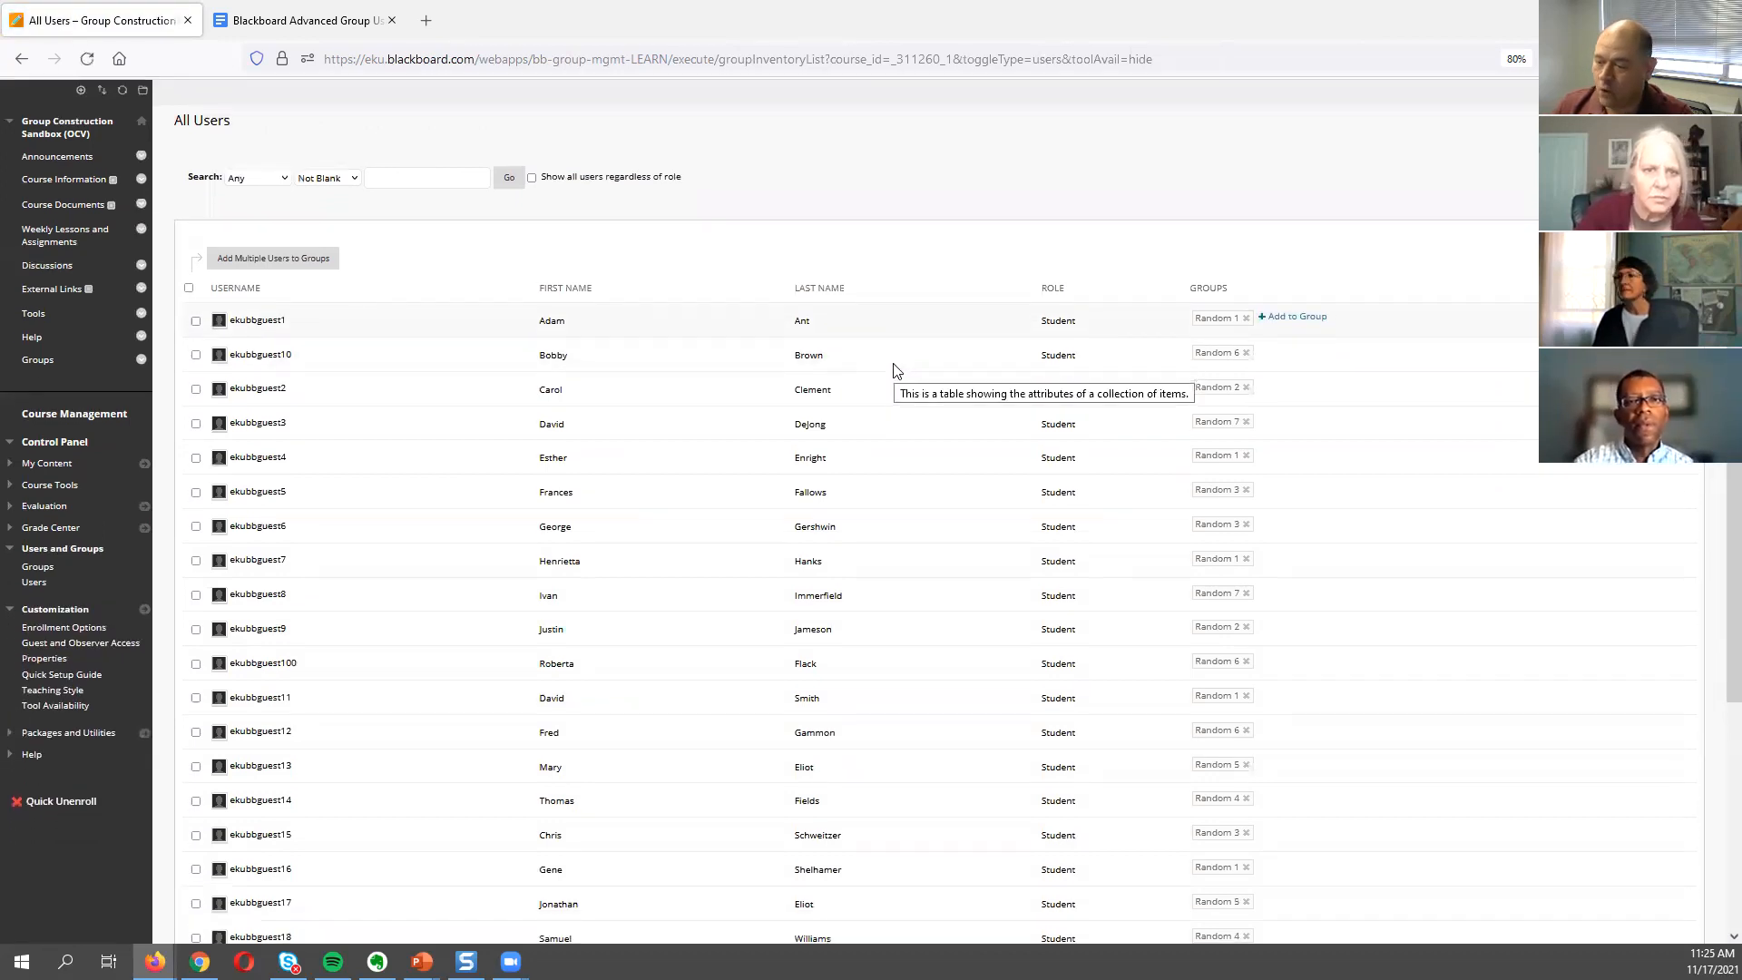
pyautogui.scroll(-1, 894, 370)
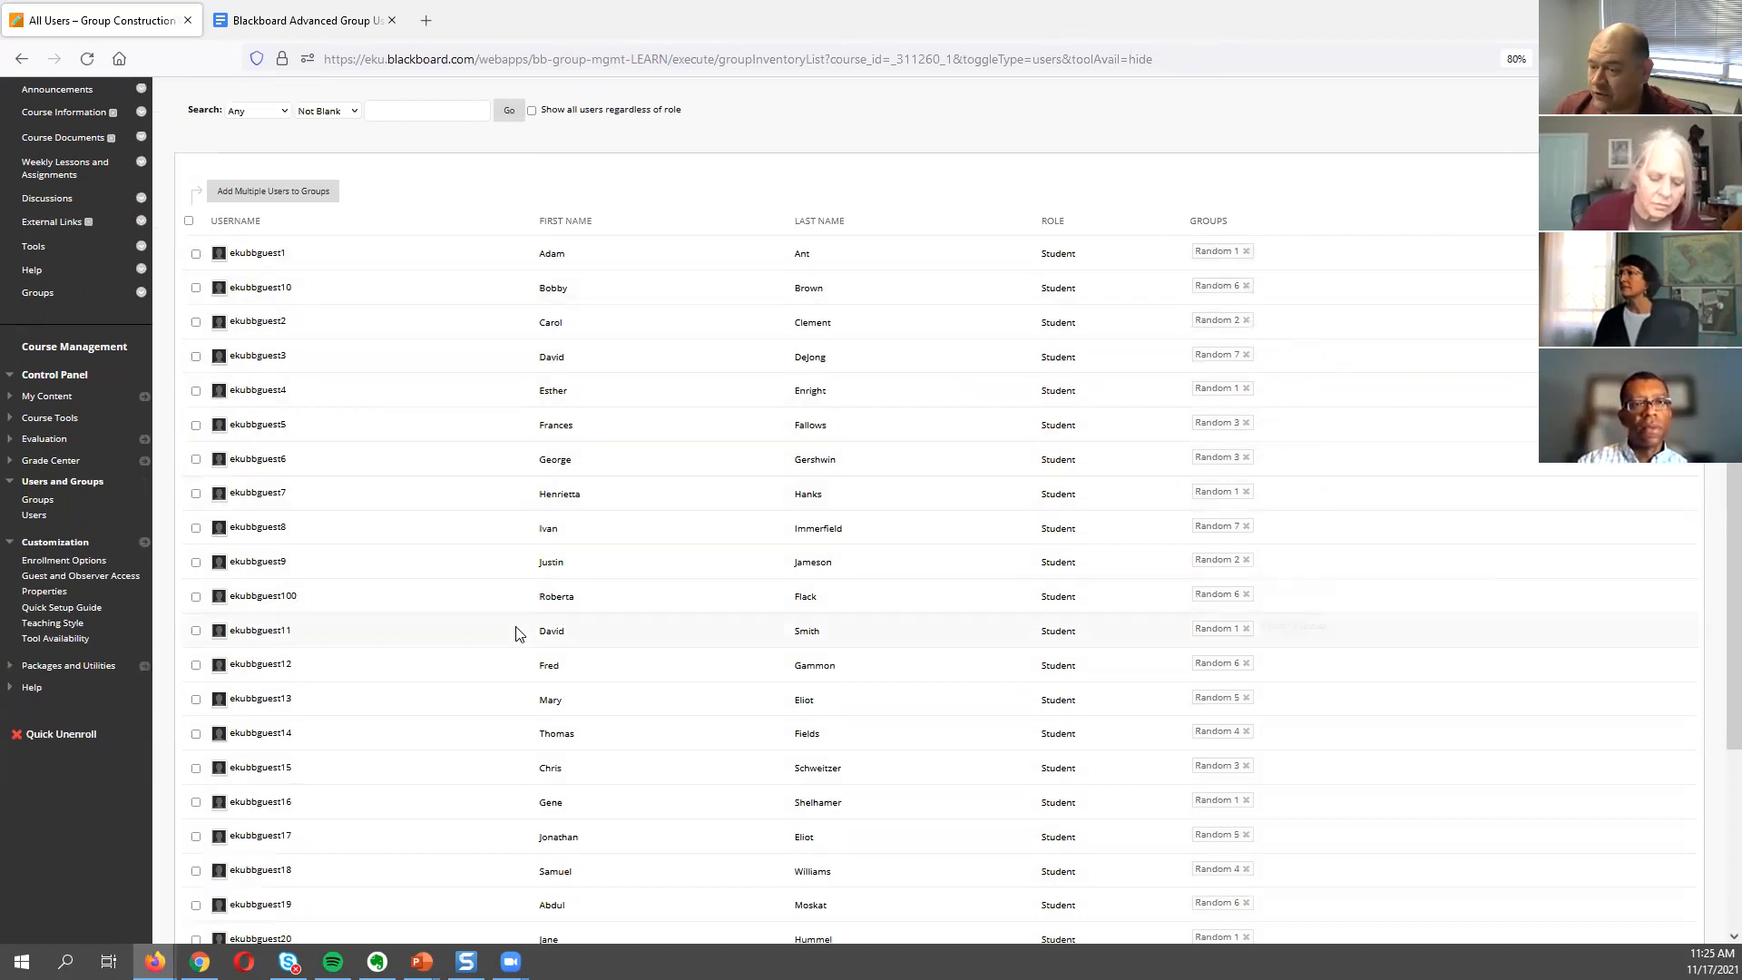
pyautogui.scroll(-4, 521, 660)
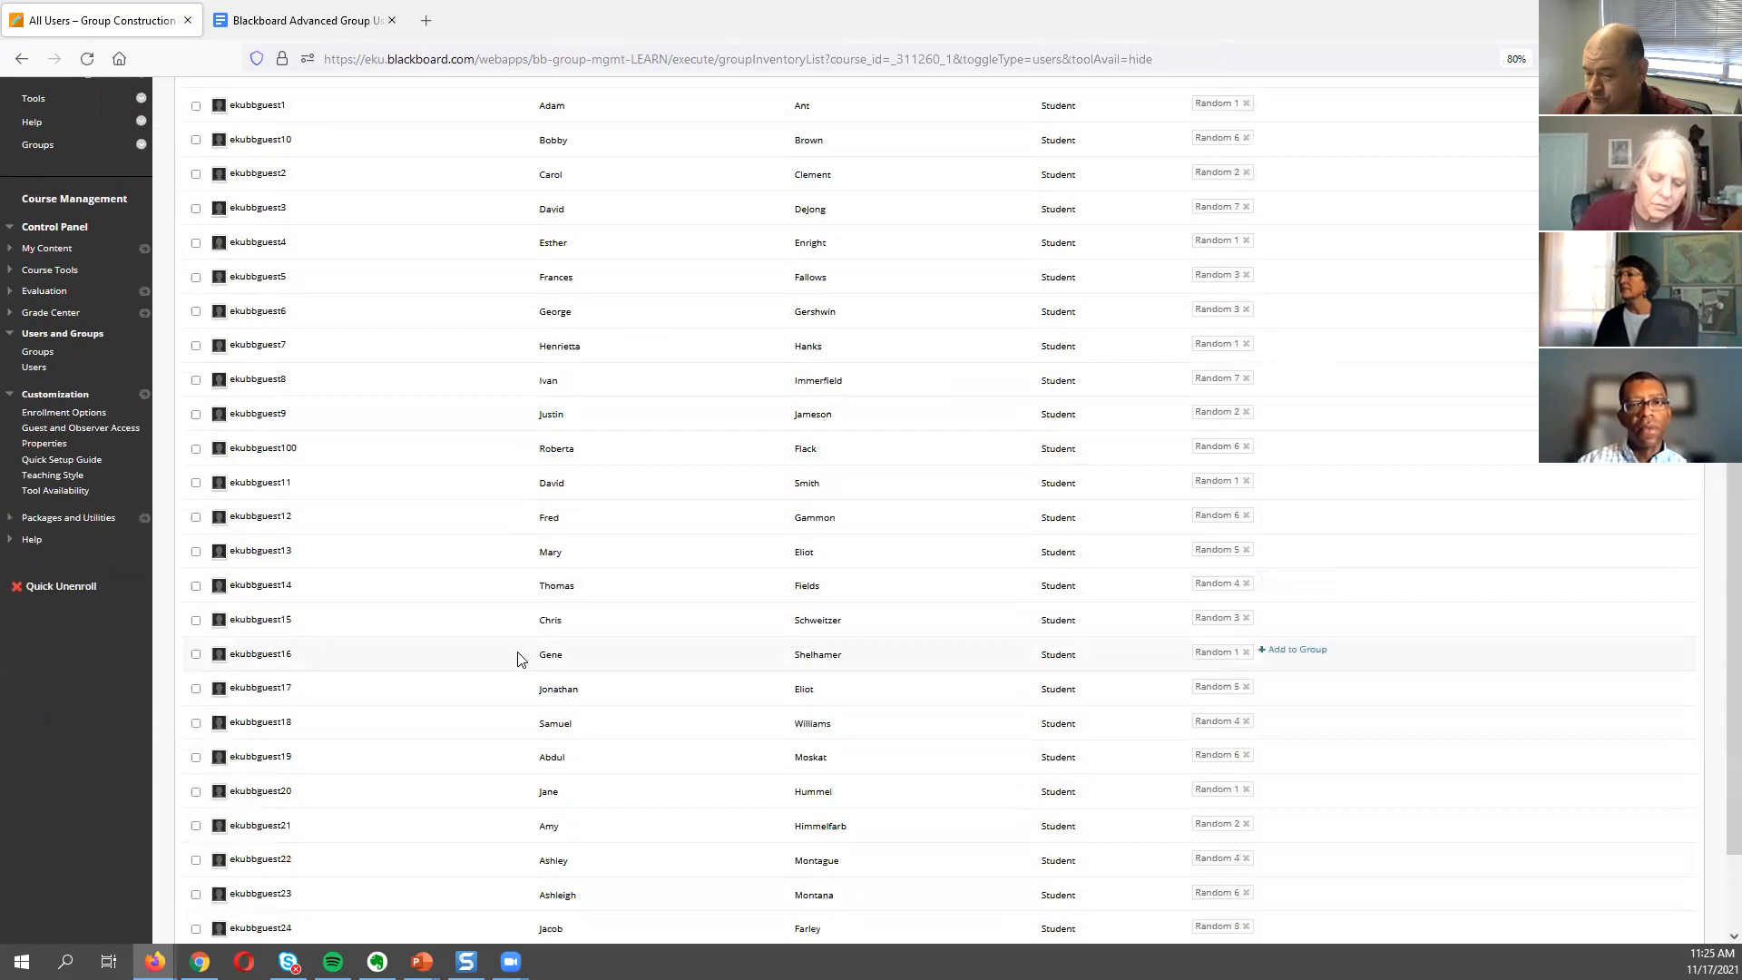
pyautogui.scroll(-1, 522, 660)
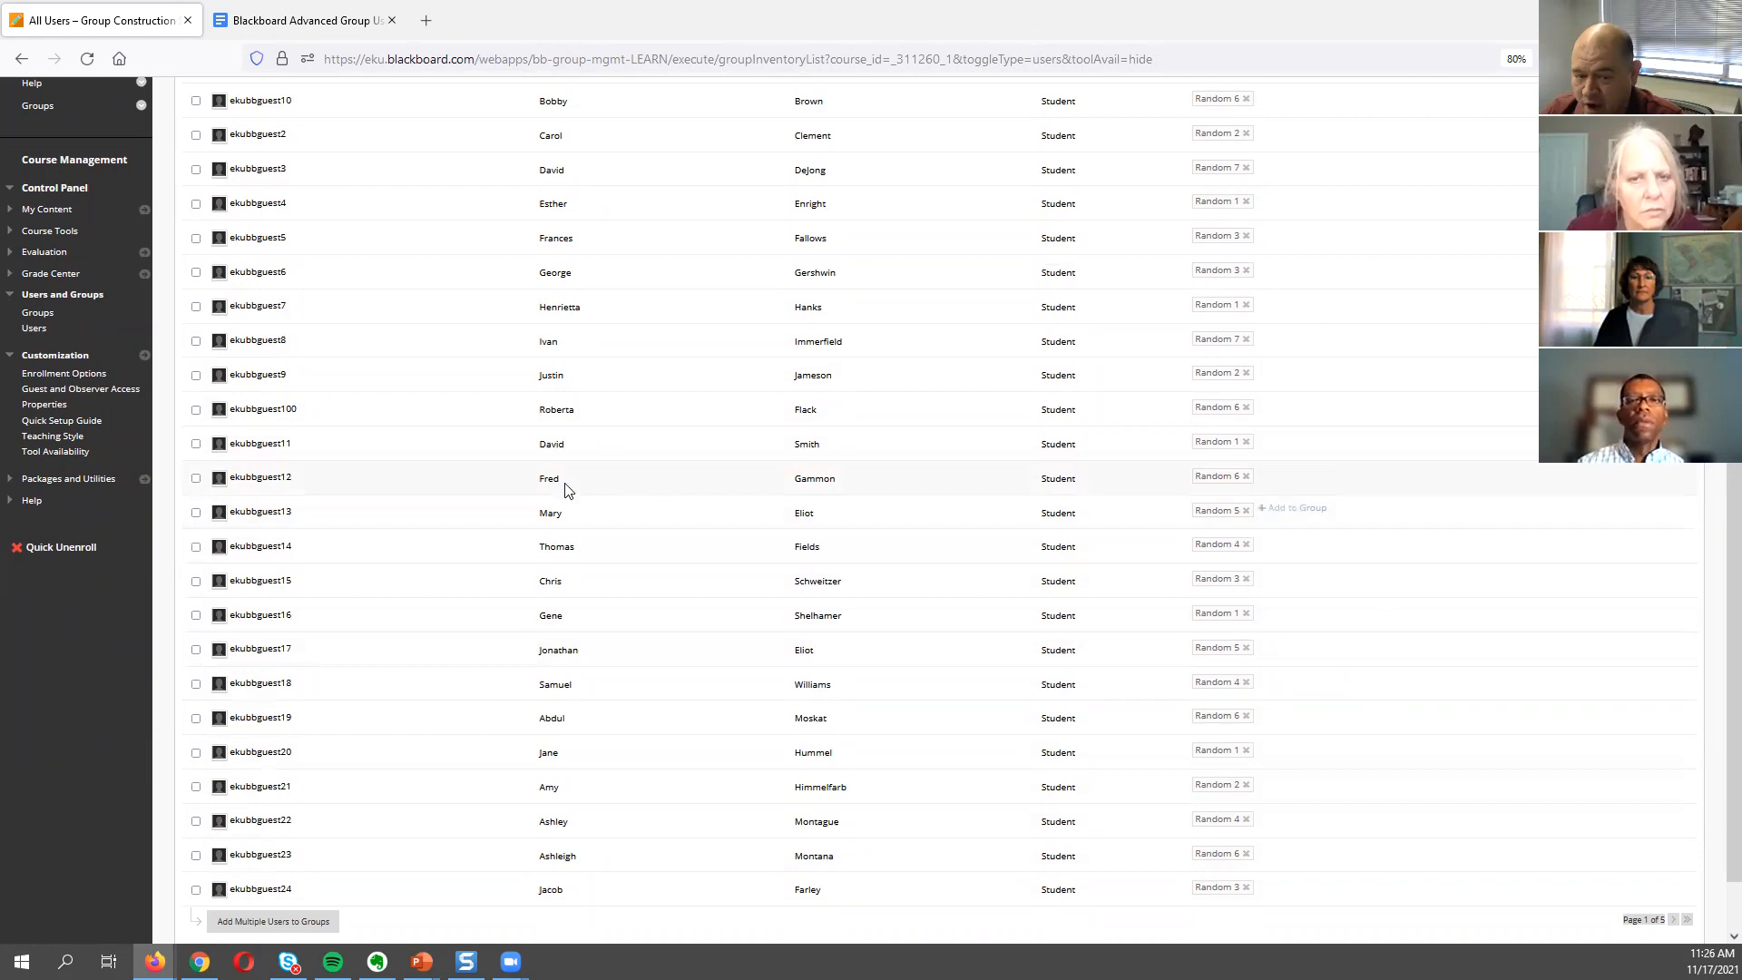
# Move guest student 12 from the Random 6 group to the Random 1 group.
pyautogui.click(1246, 478)
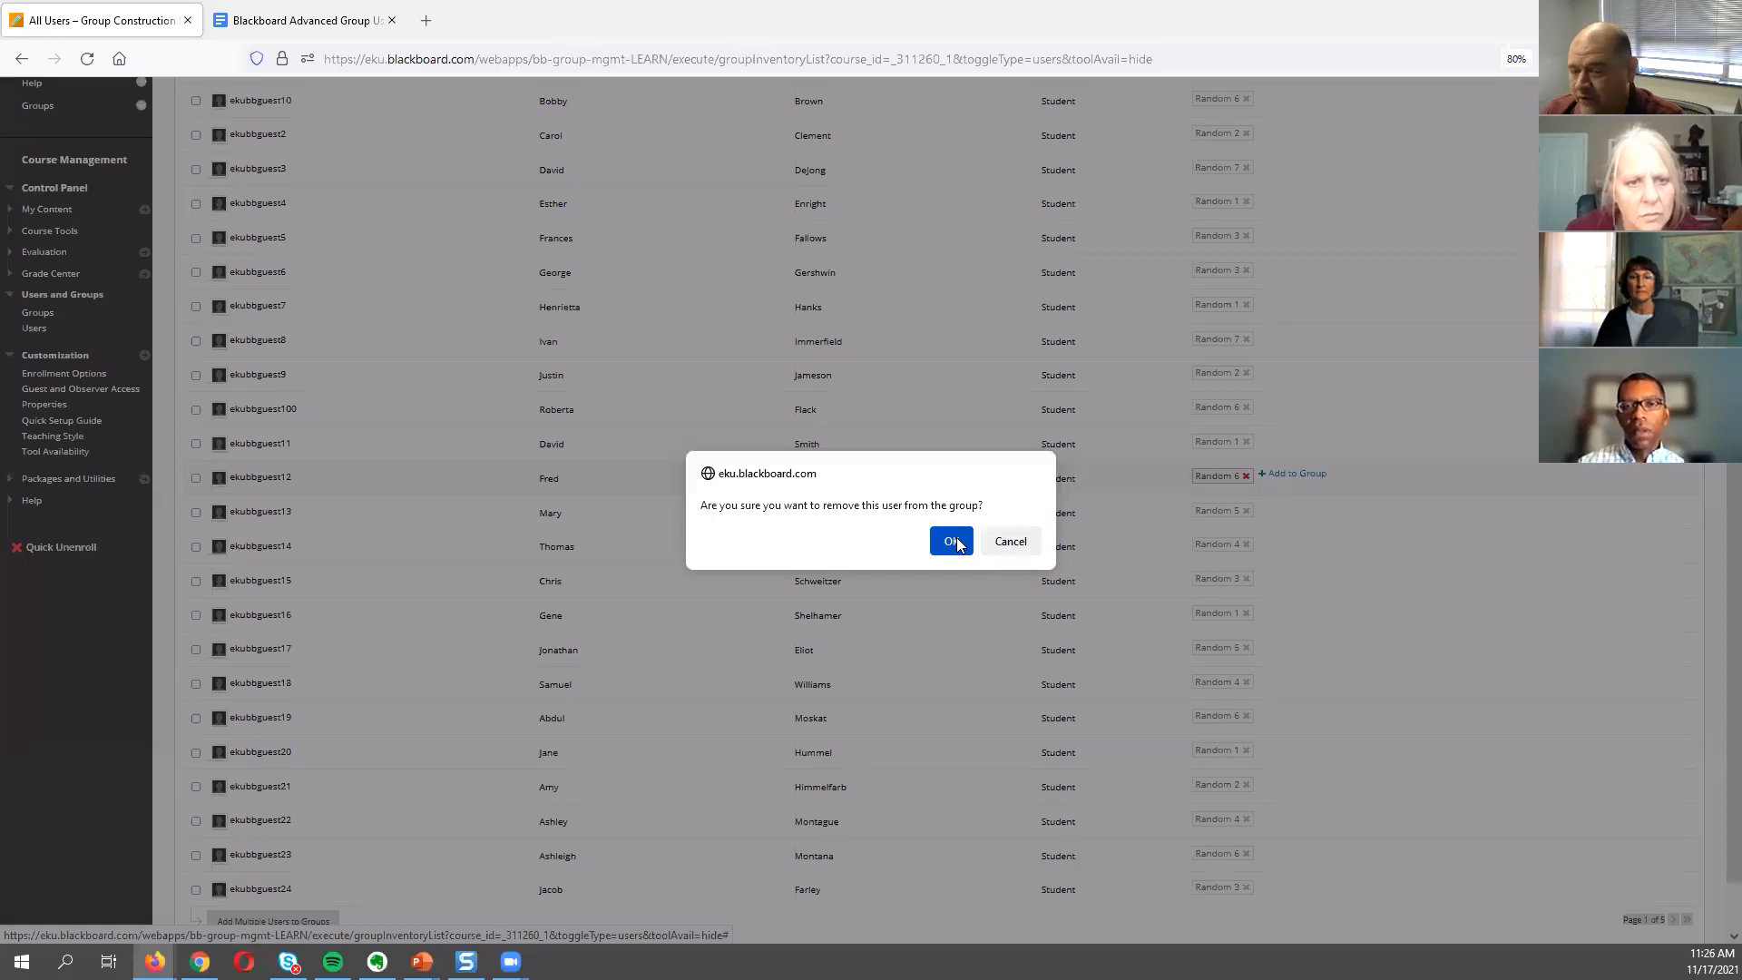
pyautogui.click(950, 540)
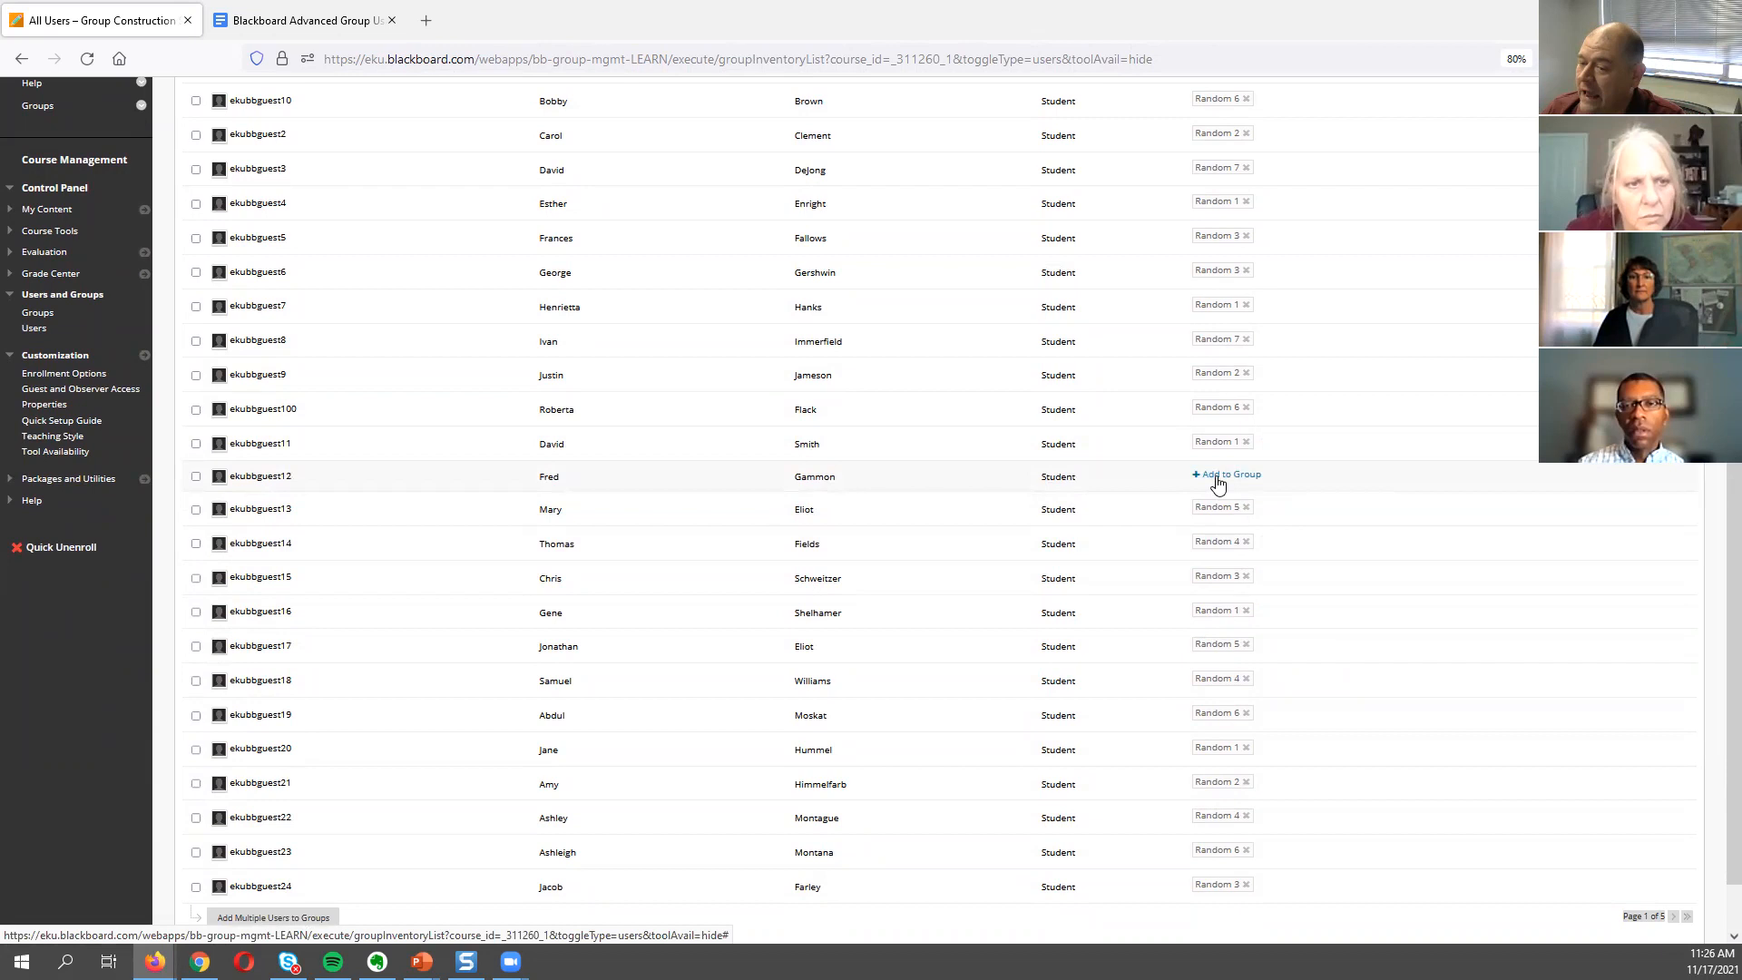
pyautogui.click(1217, 476)
pyautogui.click(926, 515)
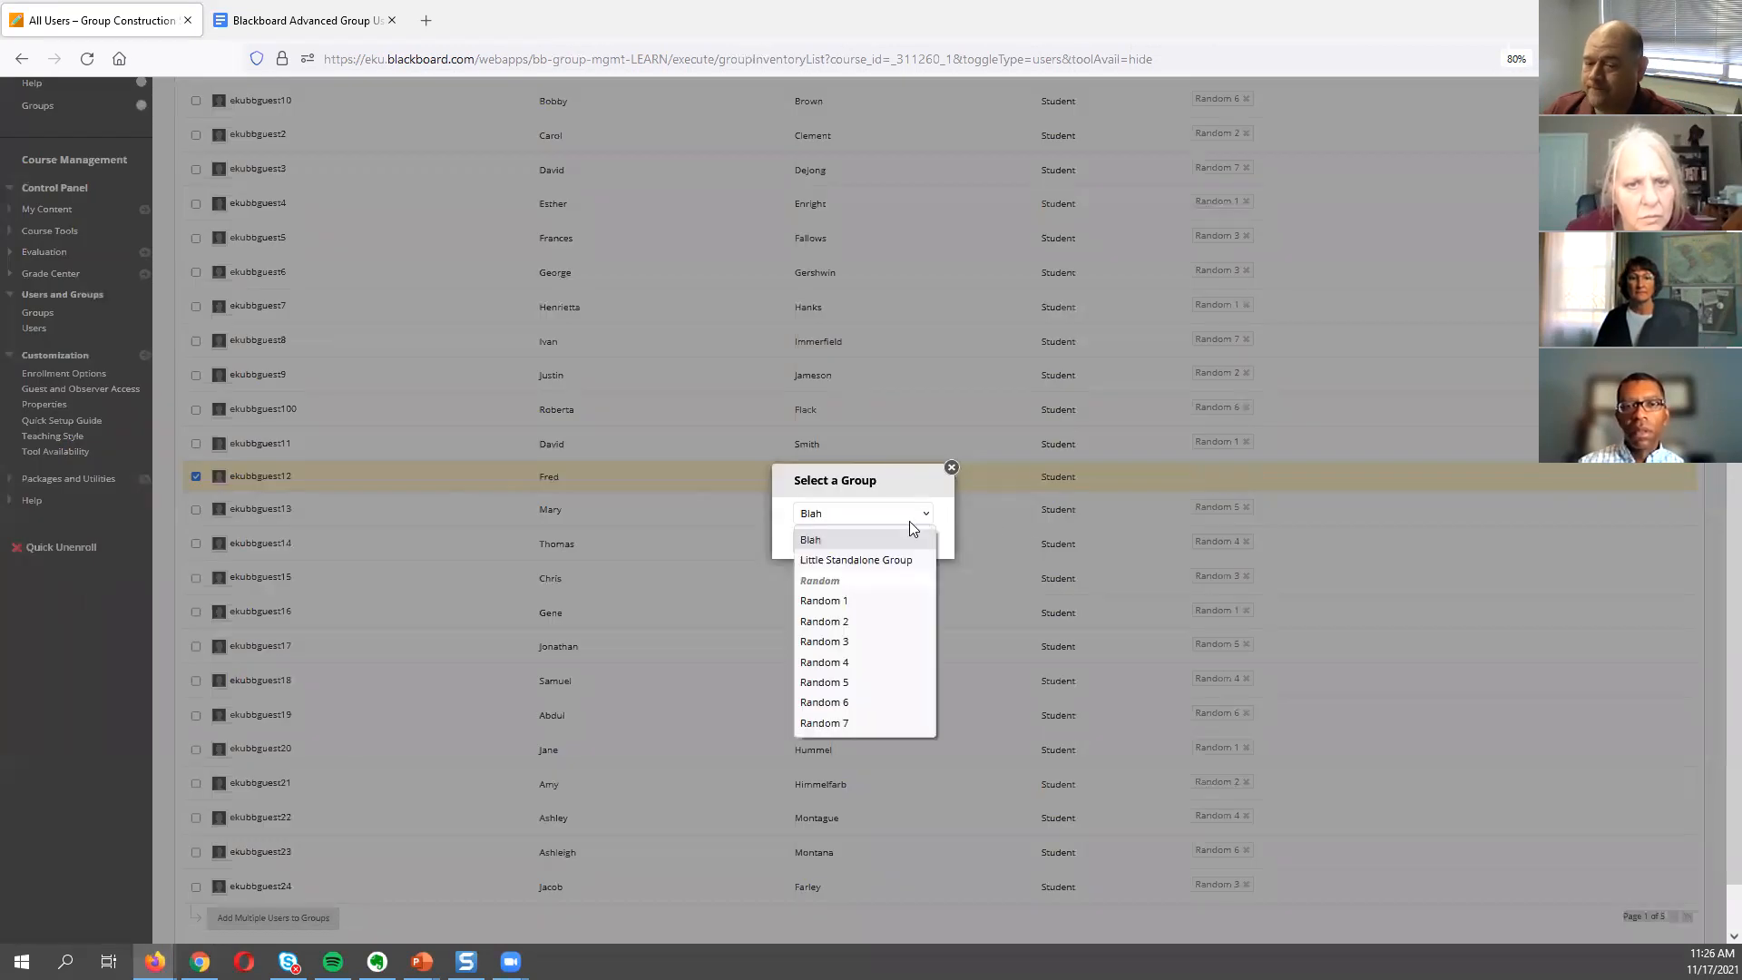
pyautogui.click(858, 603)
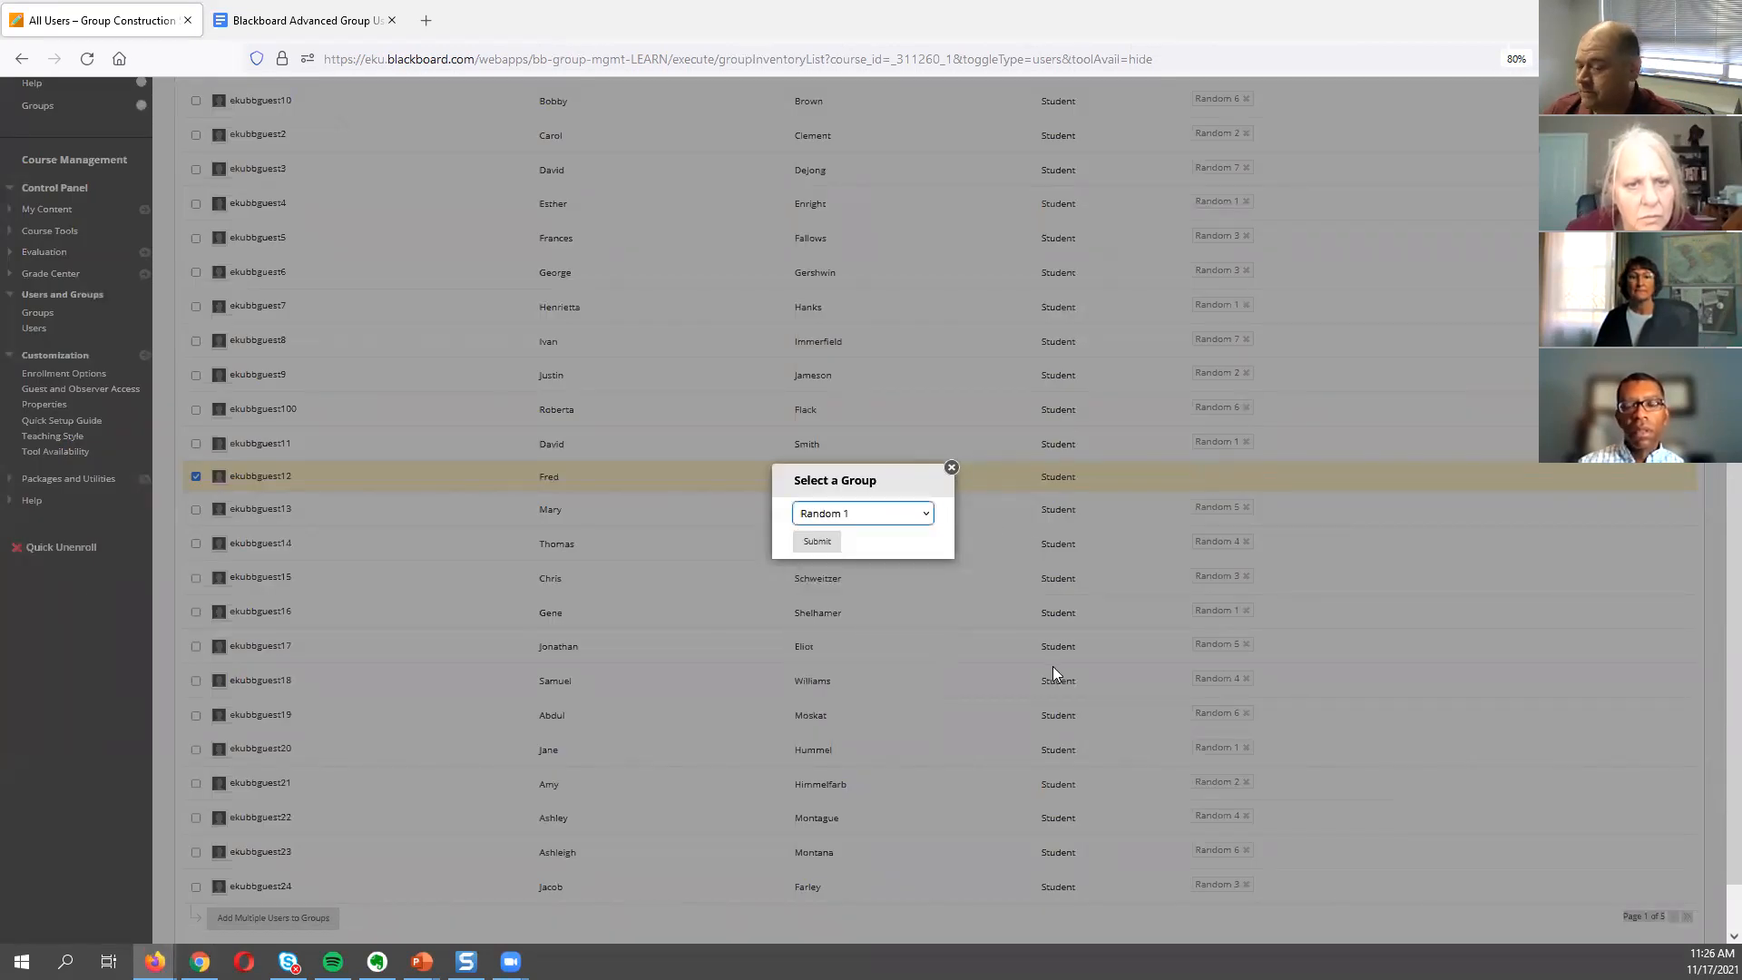
pyautogui.click(927, 515)
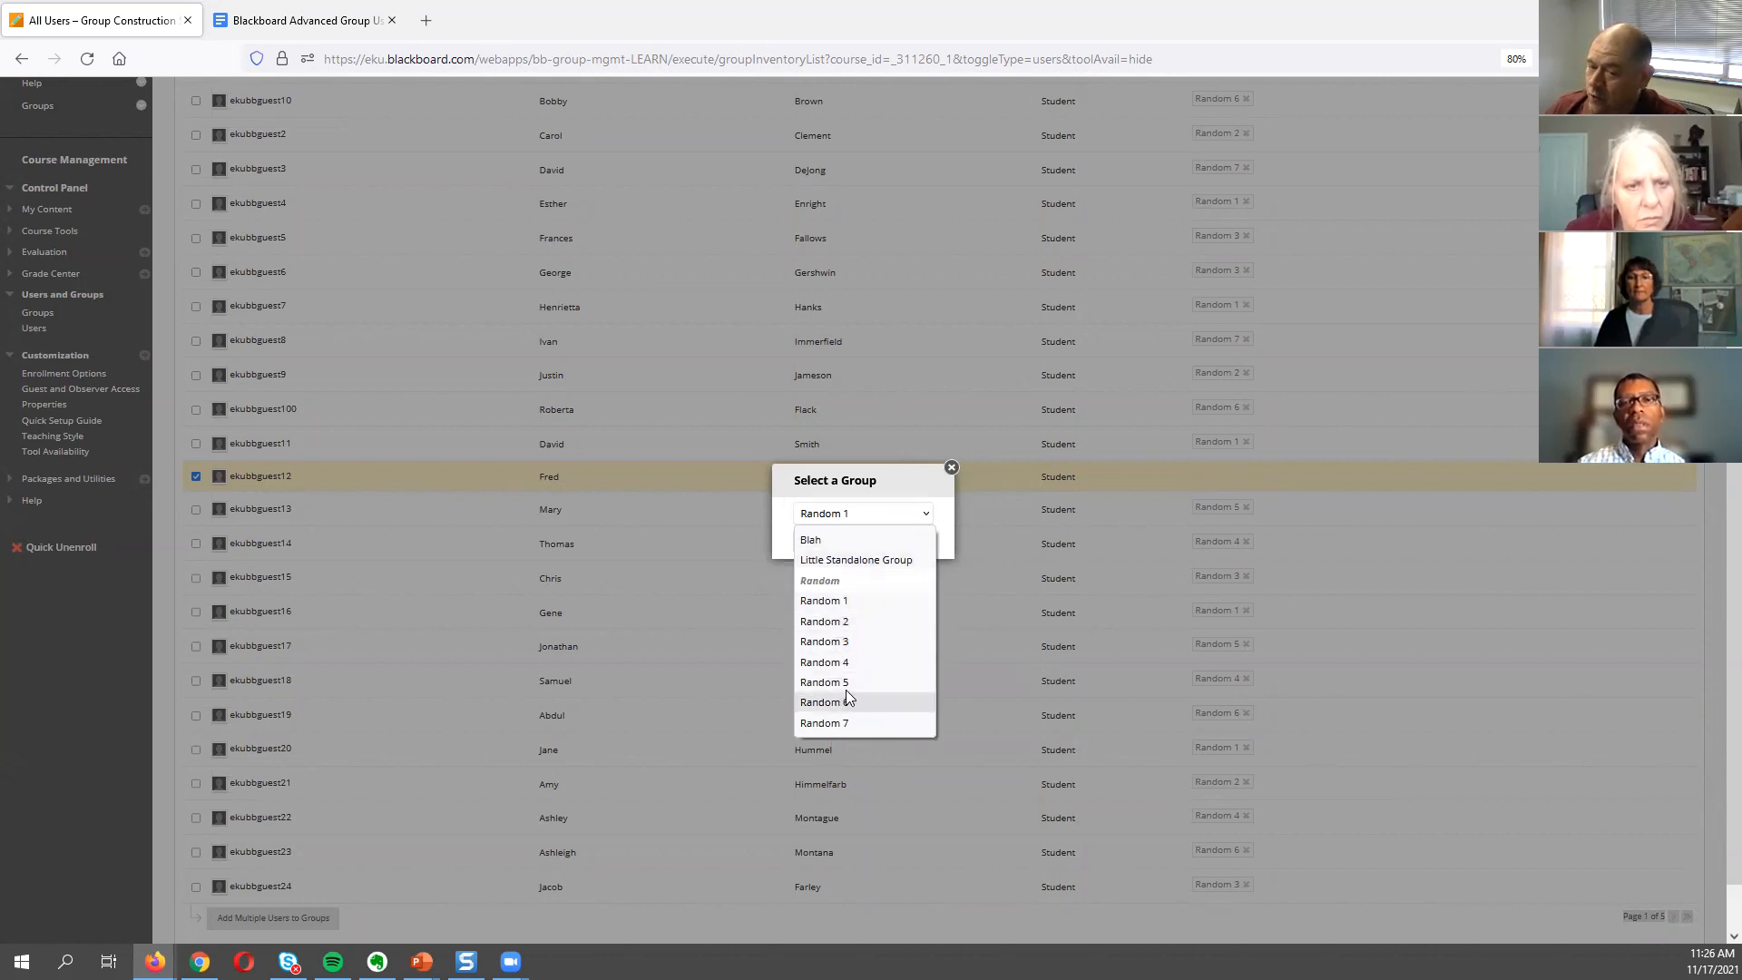
pyautogui.click(844, 600)
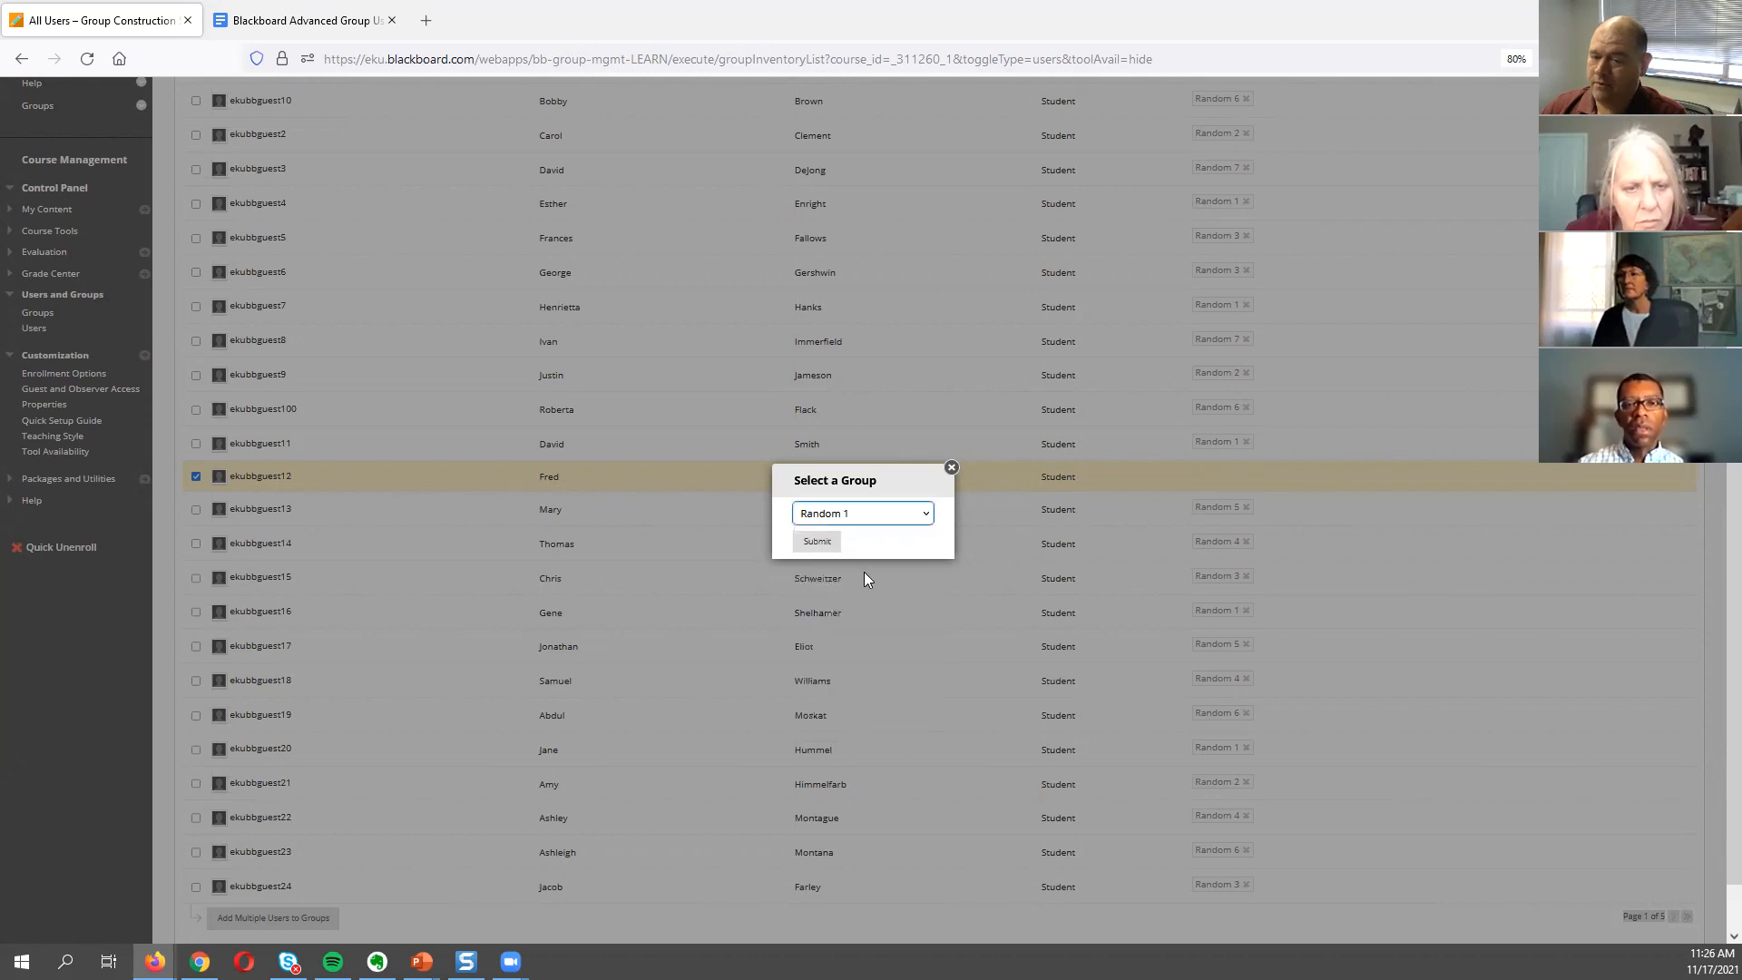
pyautogui.click(820, 543)
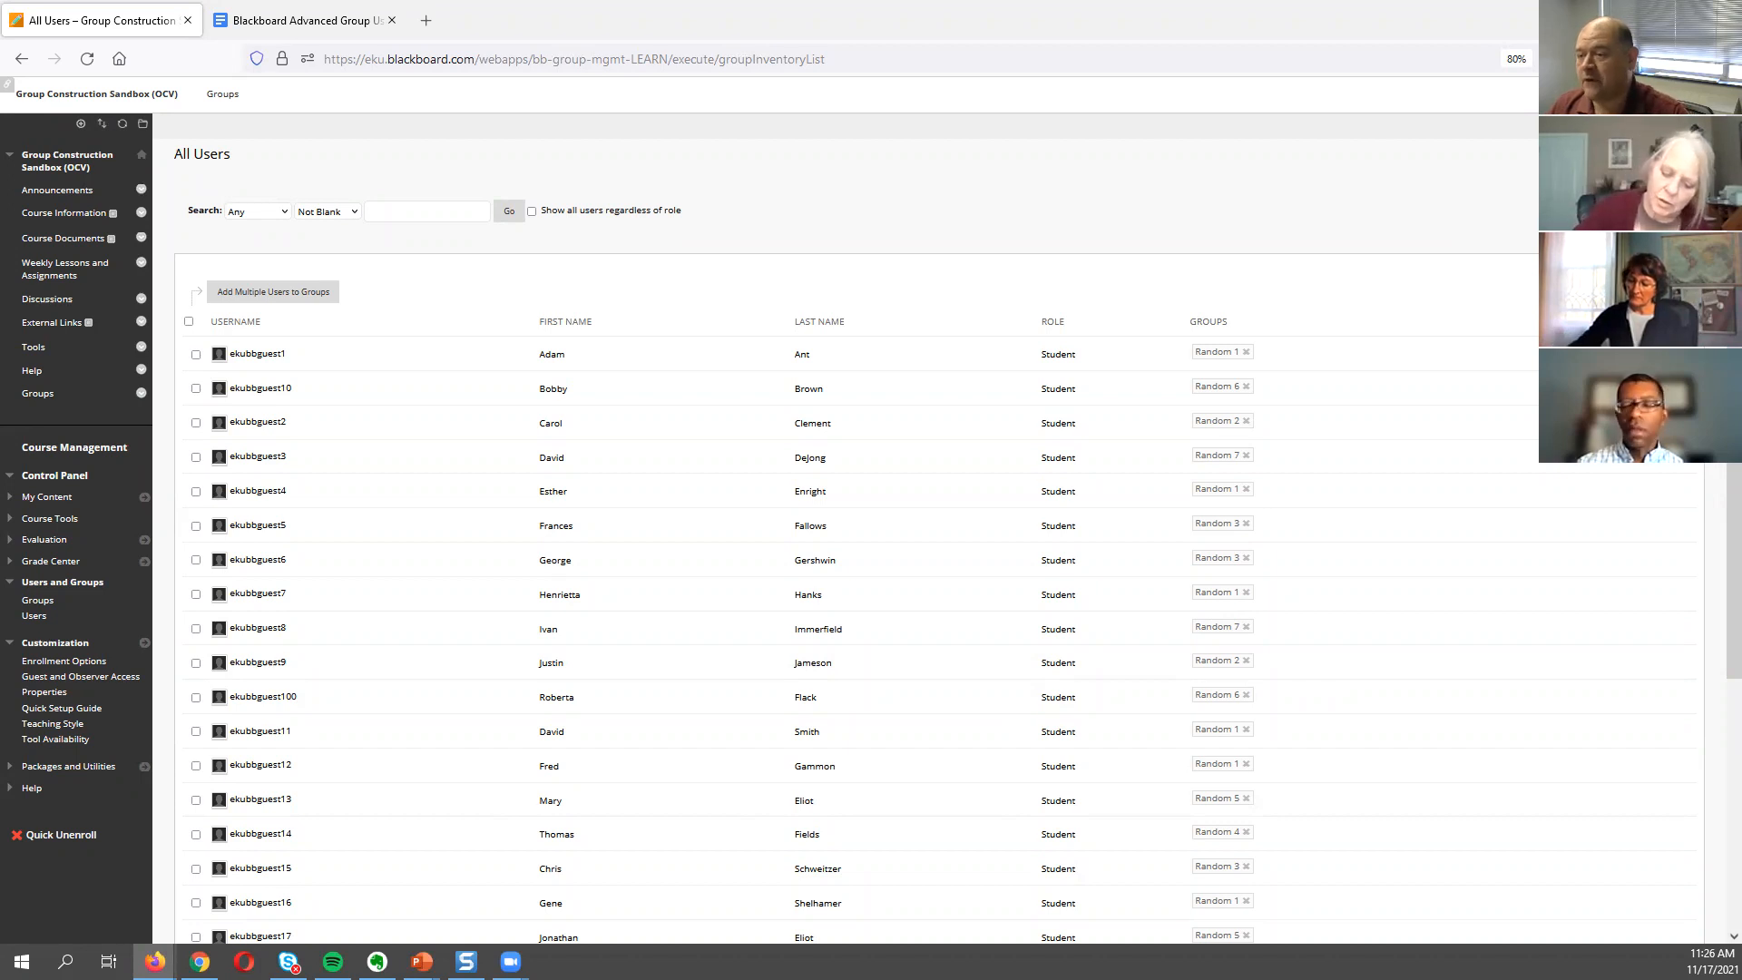
# Return to the Groups page and start a manual enrollment group set named Manual.
pyautogui.click(223, 94)
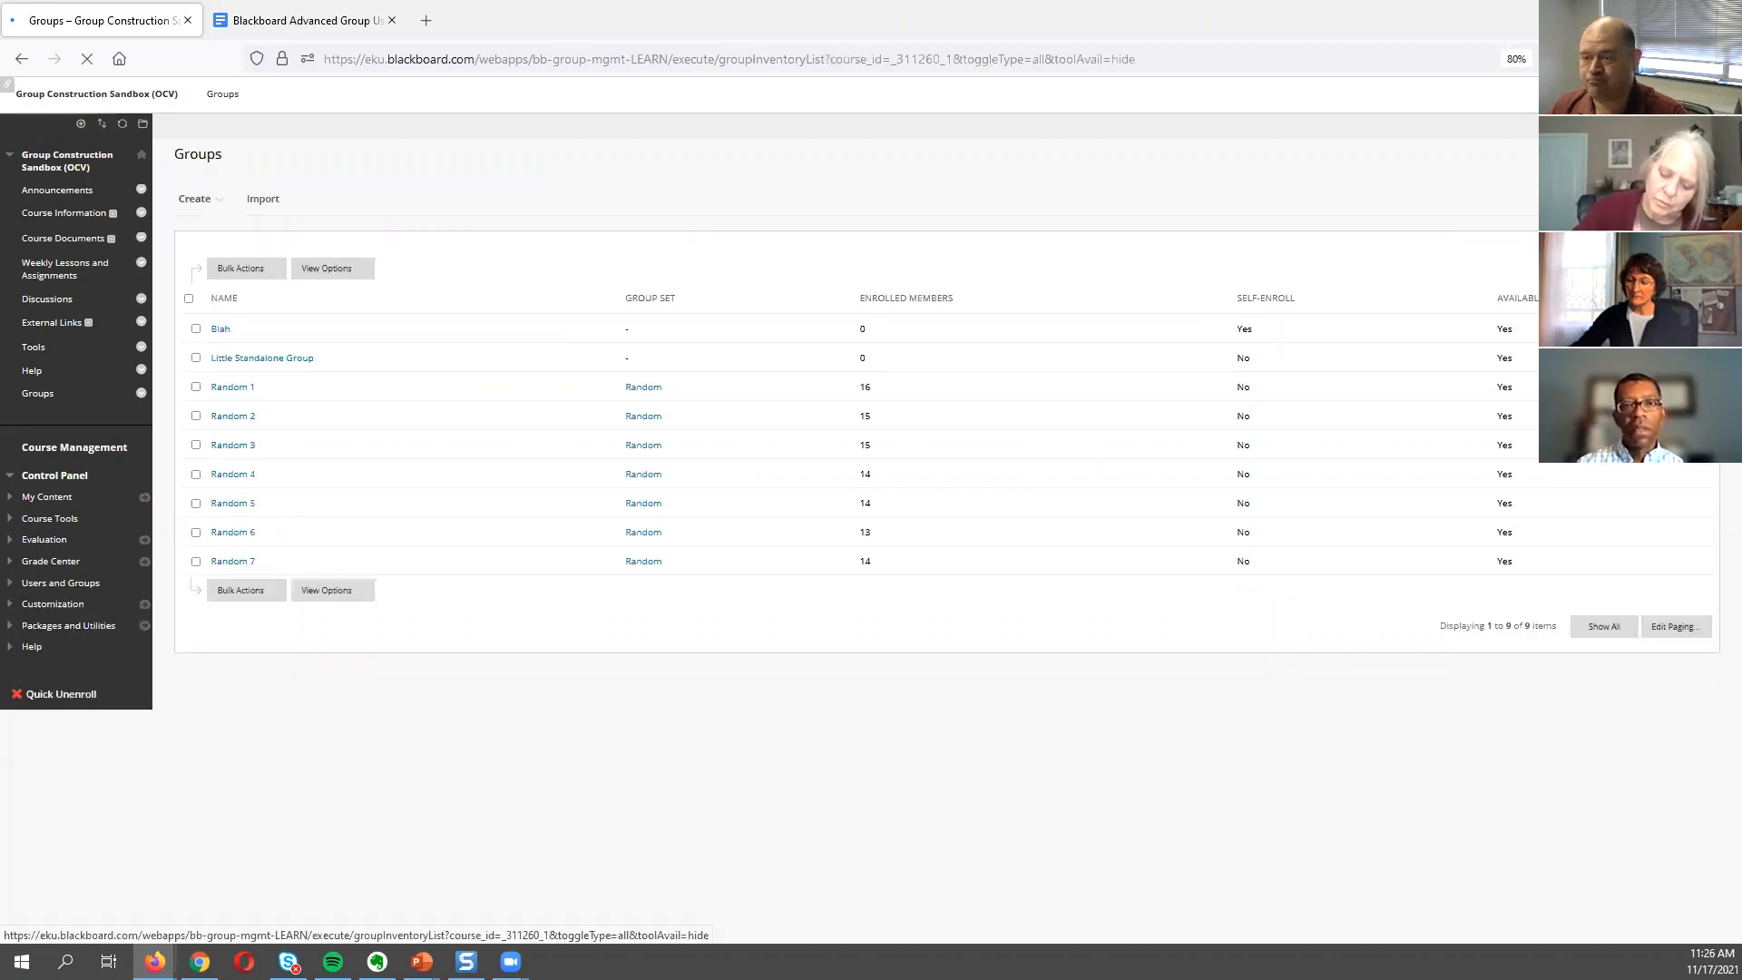
pyautogui.click(196, 201)
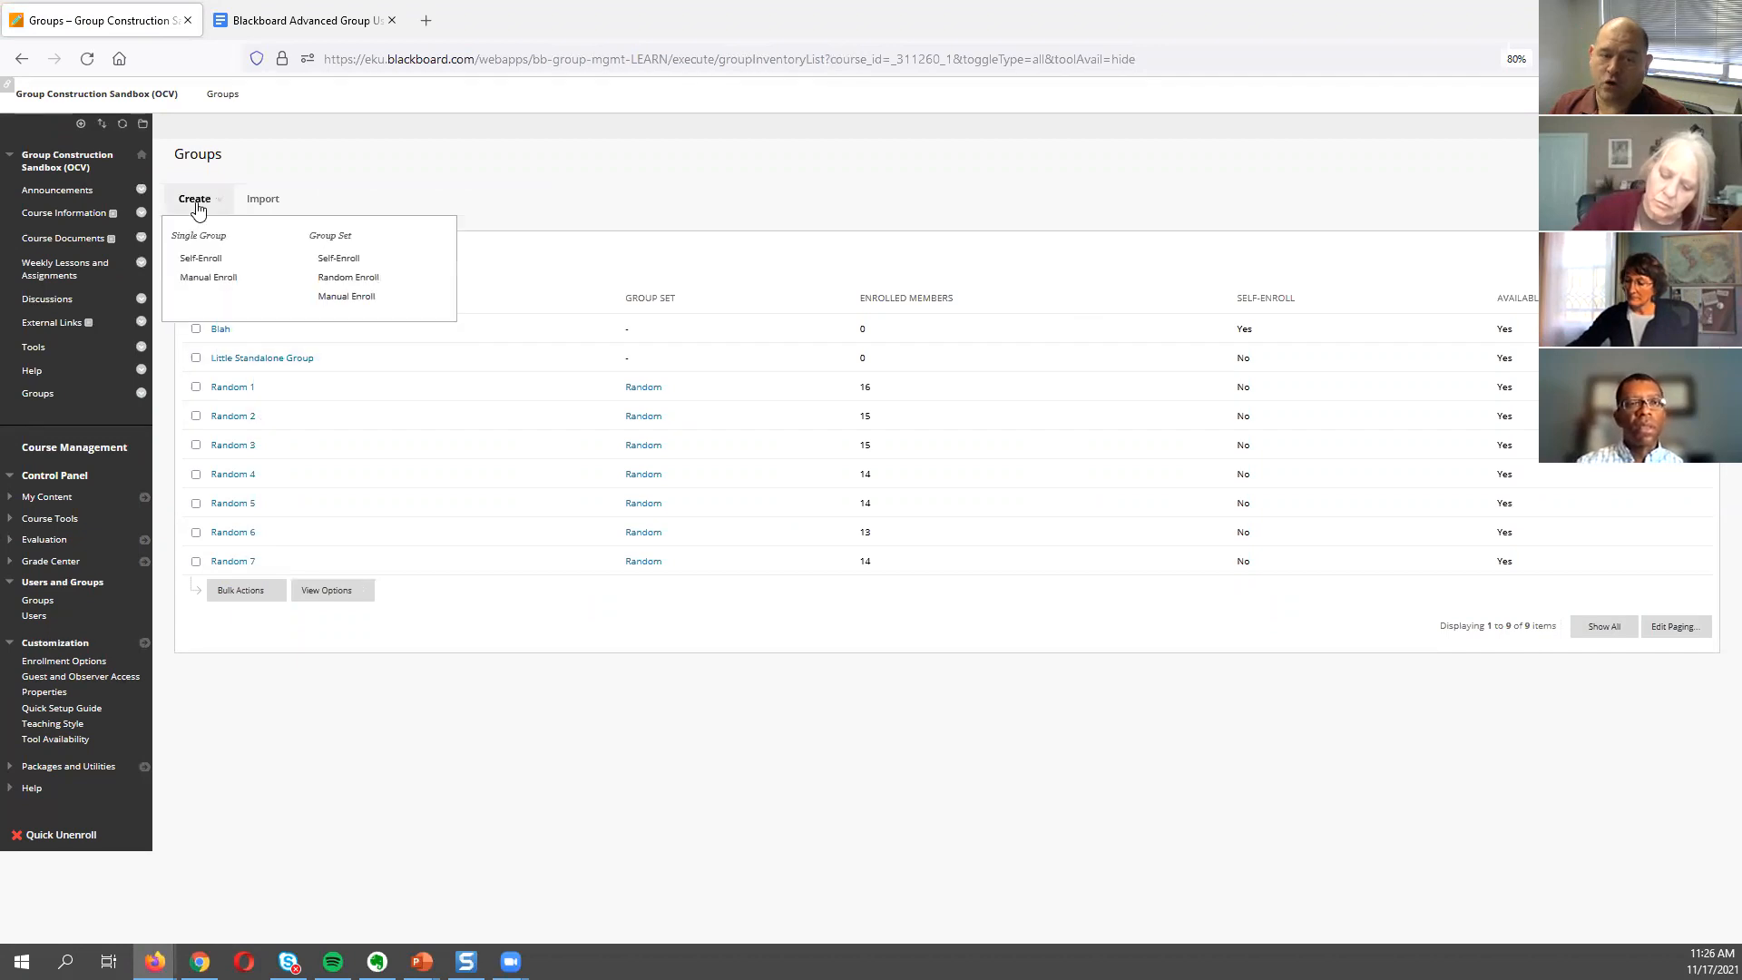
pyautogui.click(346, 299)
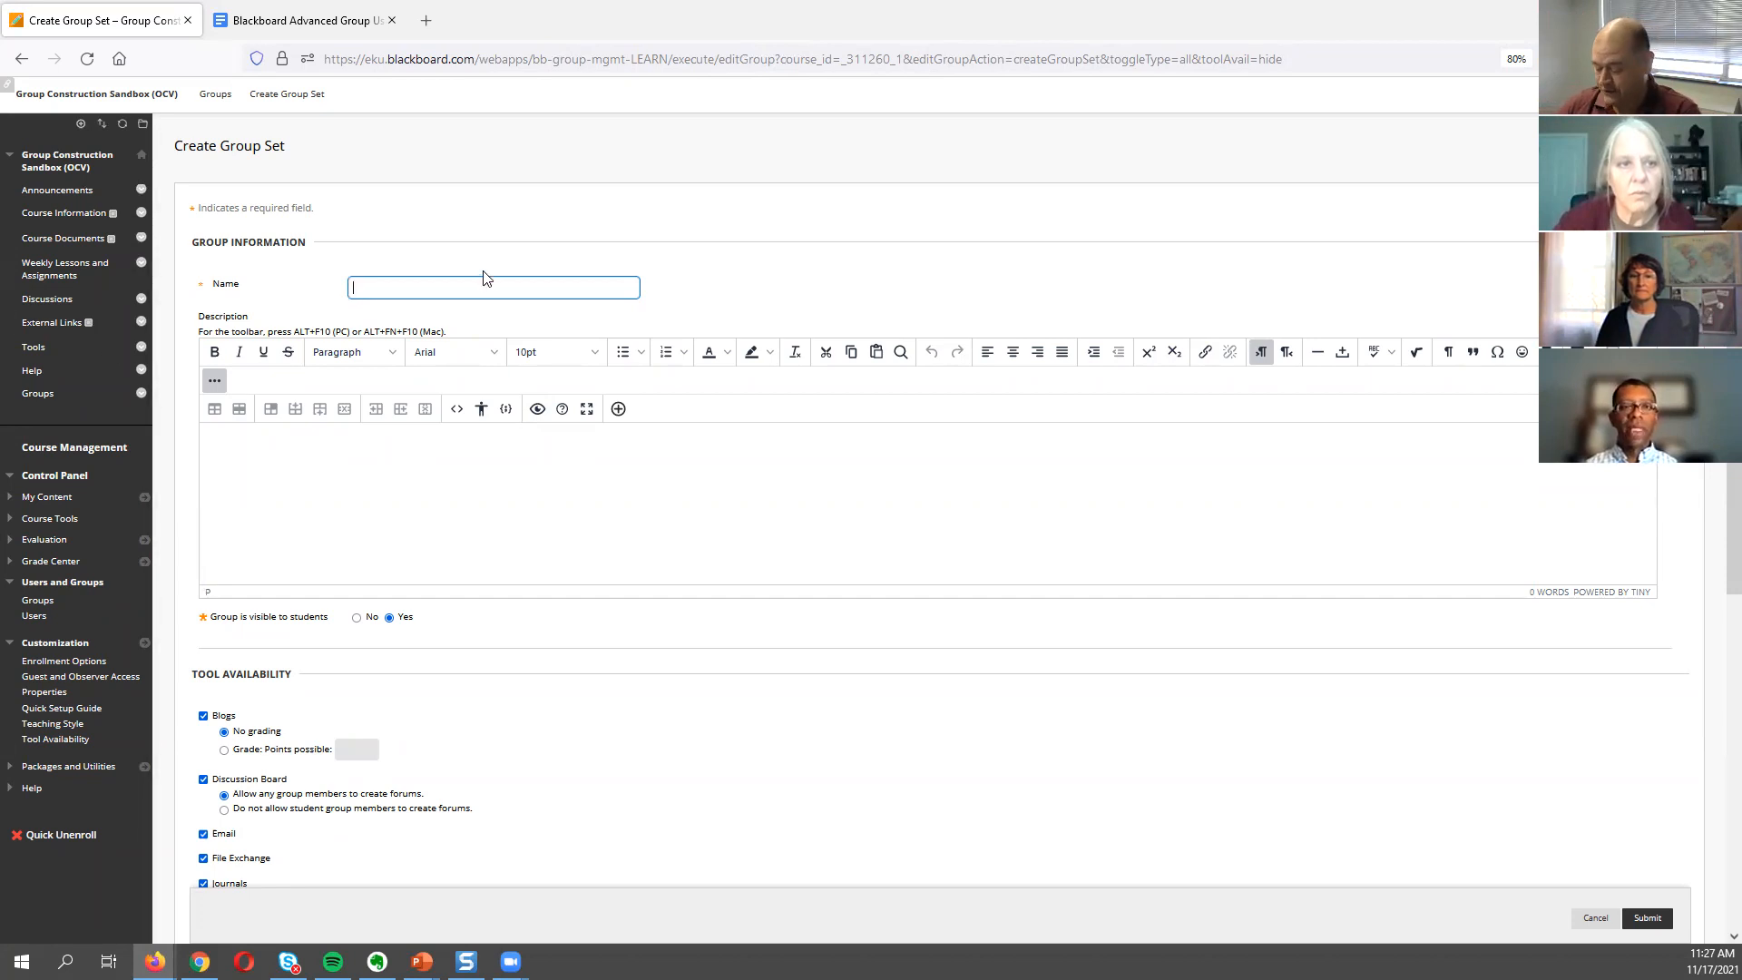
pyautogui.write('Manual')
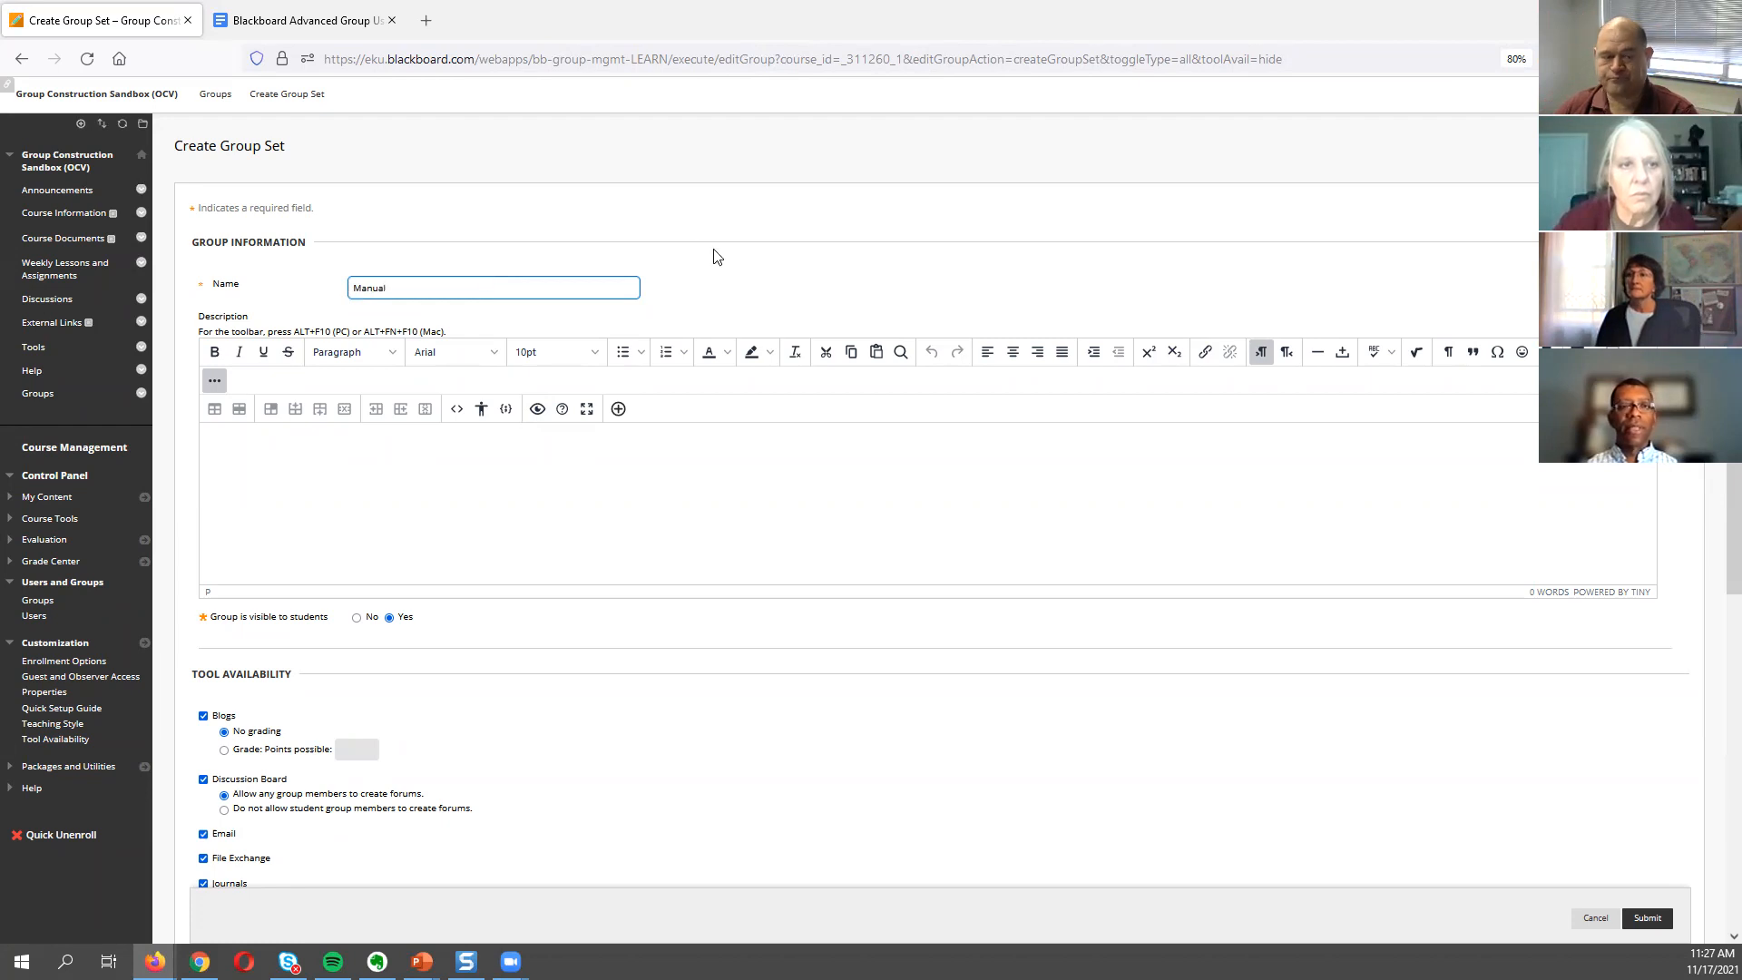
pyautogui.scroll(-4, 715, 259)
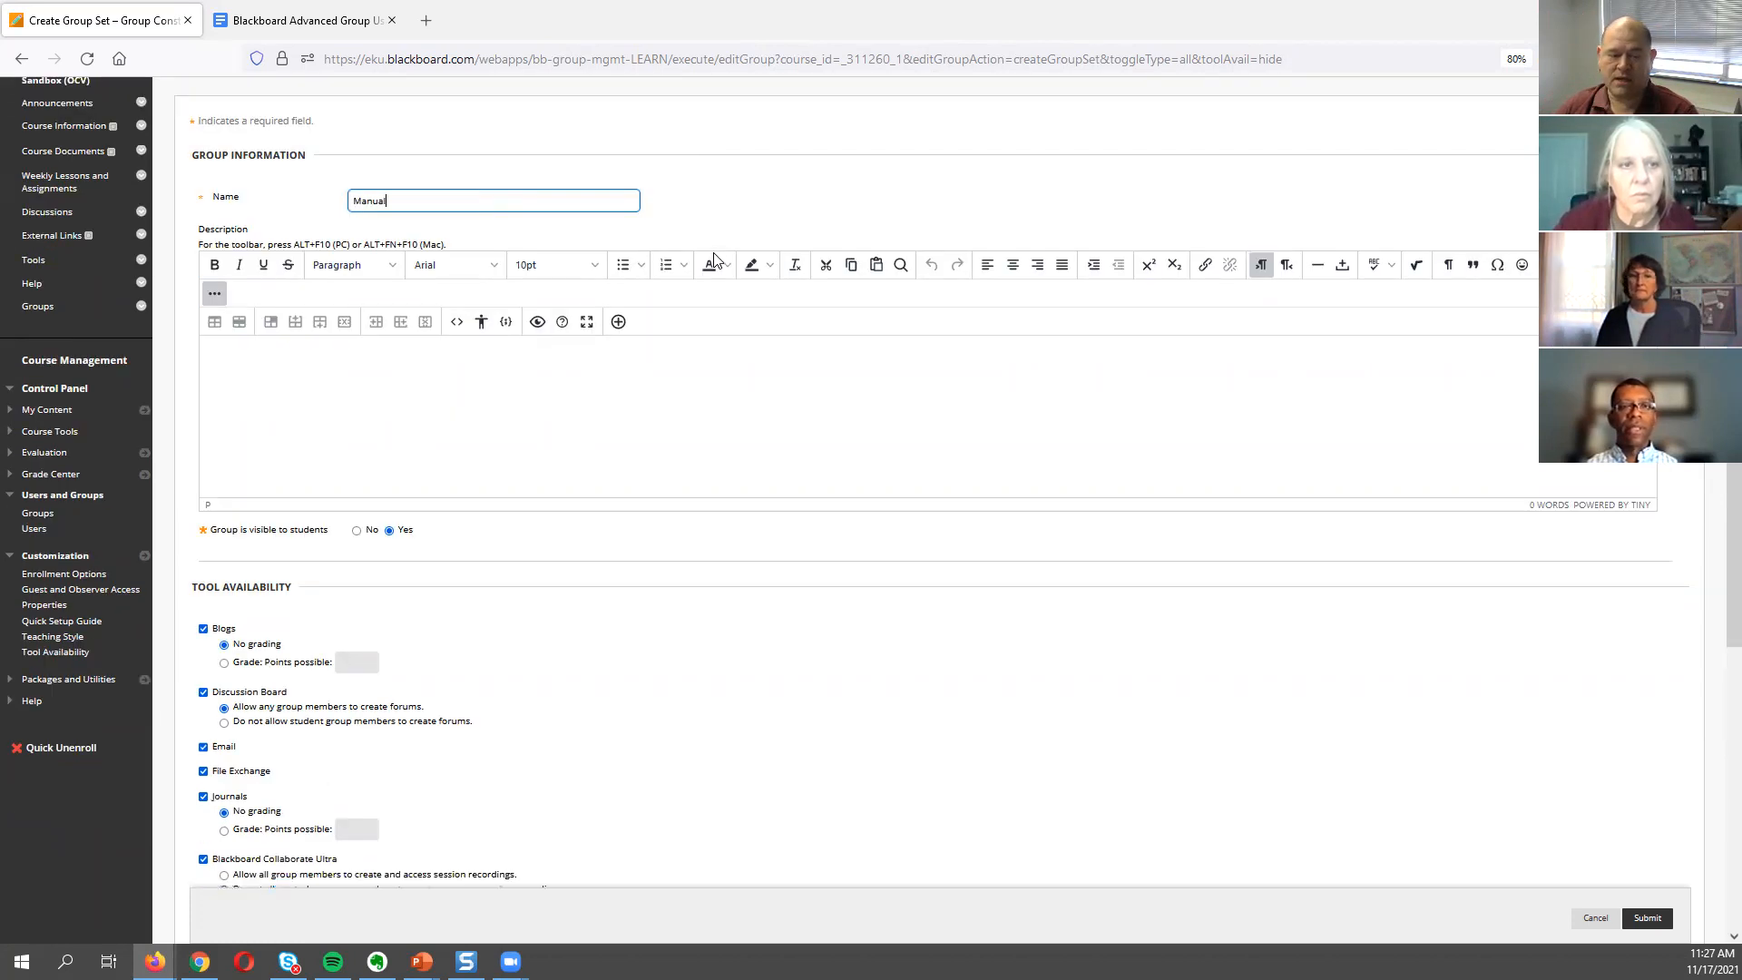
# Set the Number of Groups to 5 for the Manual group set and submit it.
pyautogui.scroll(-3, 715, 259)
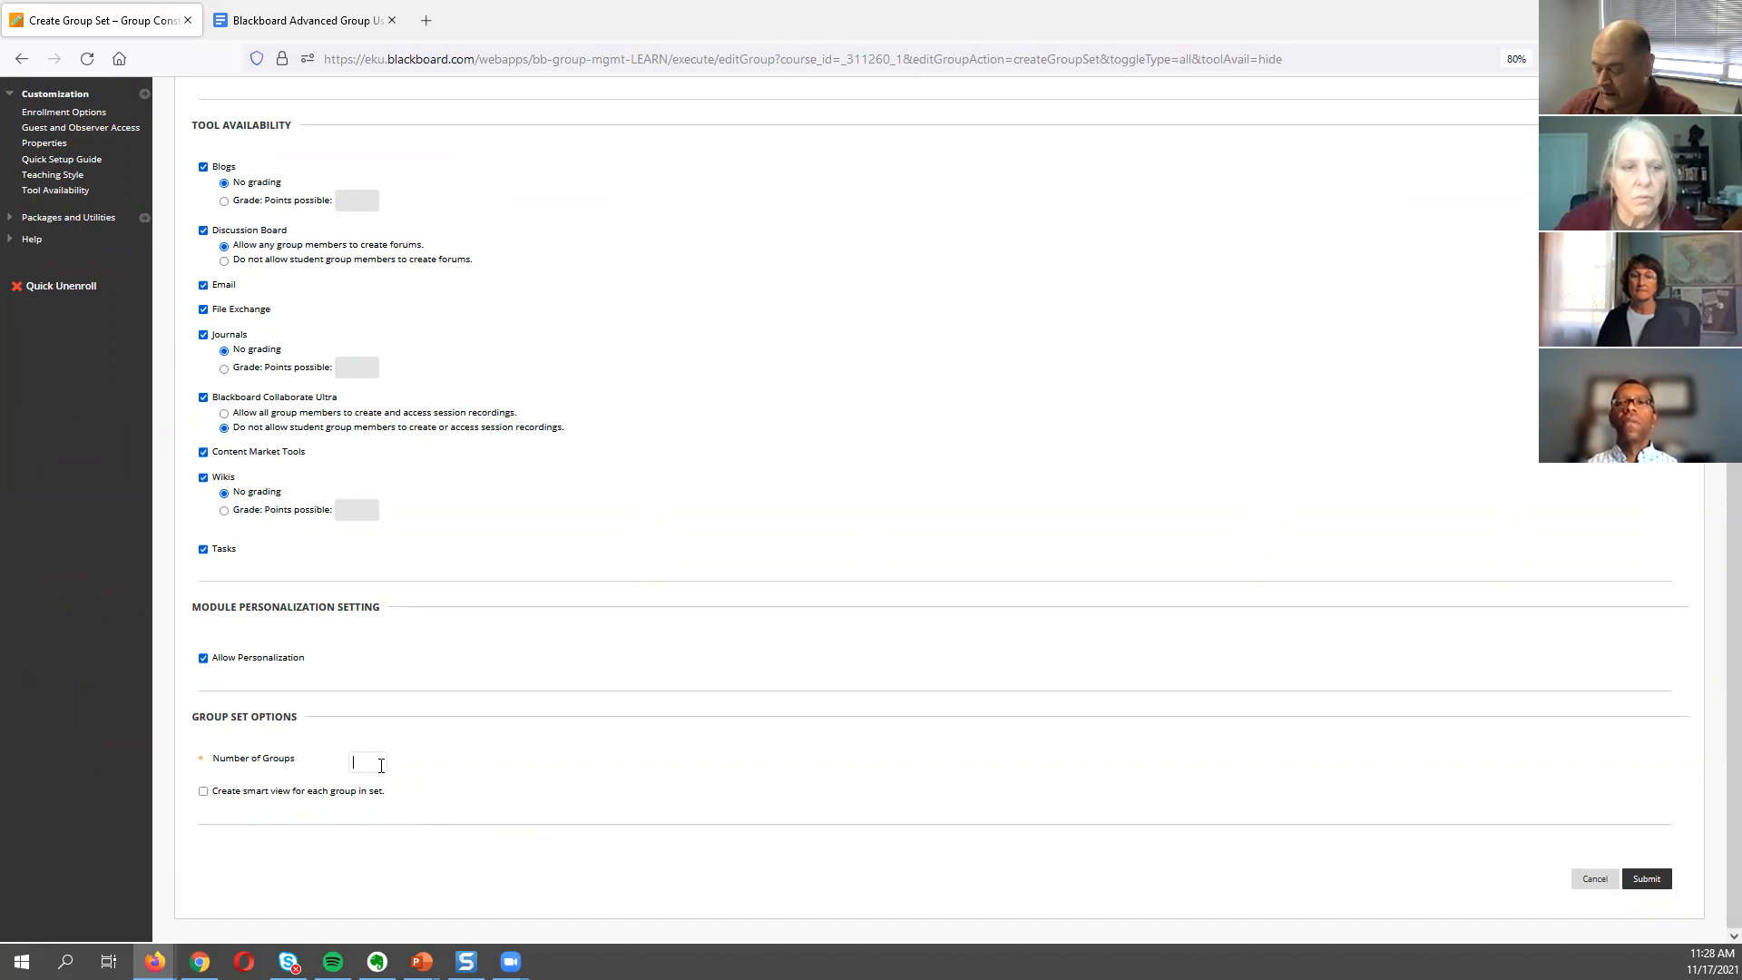
pyautogui.write('5')
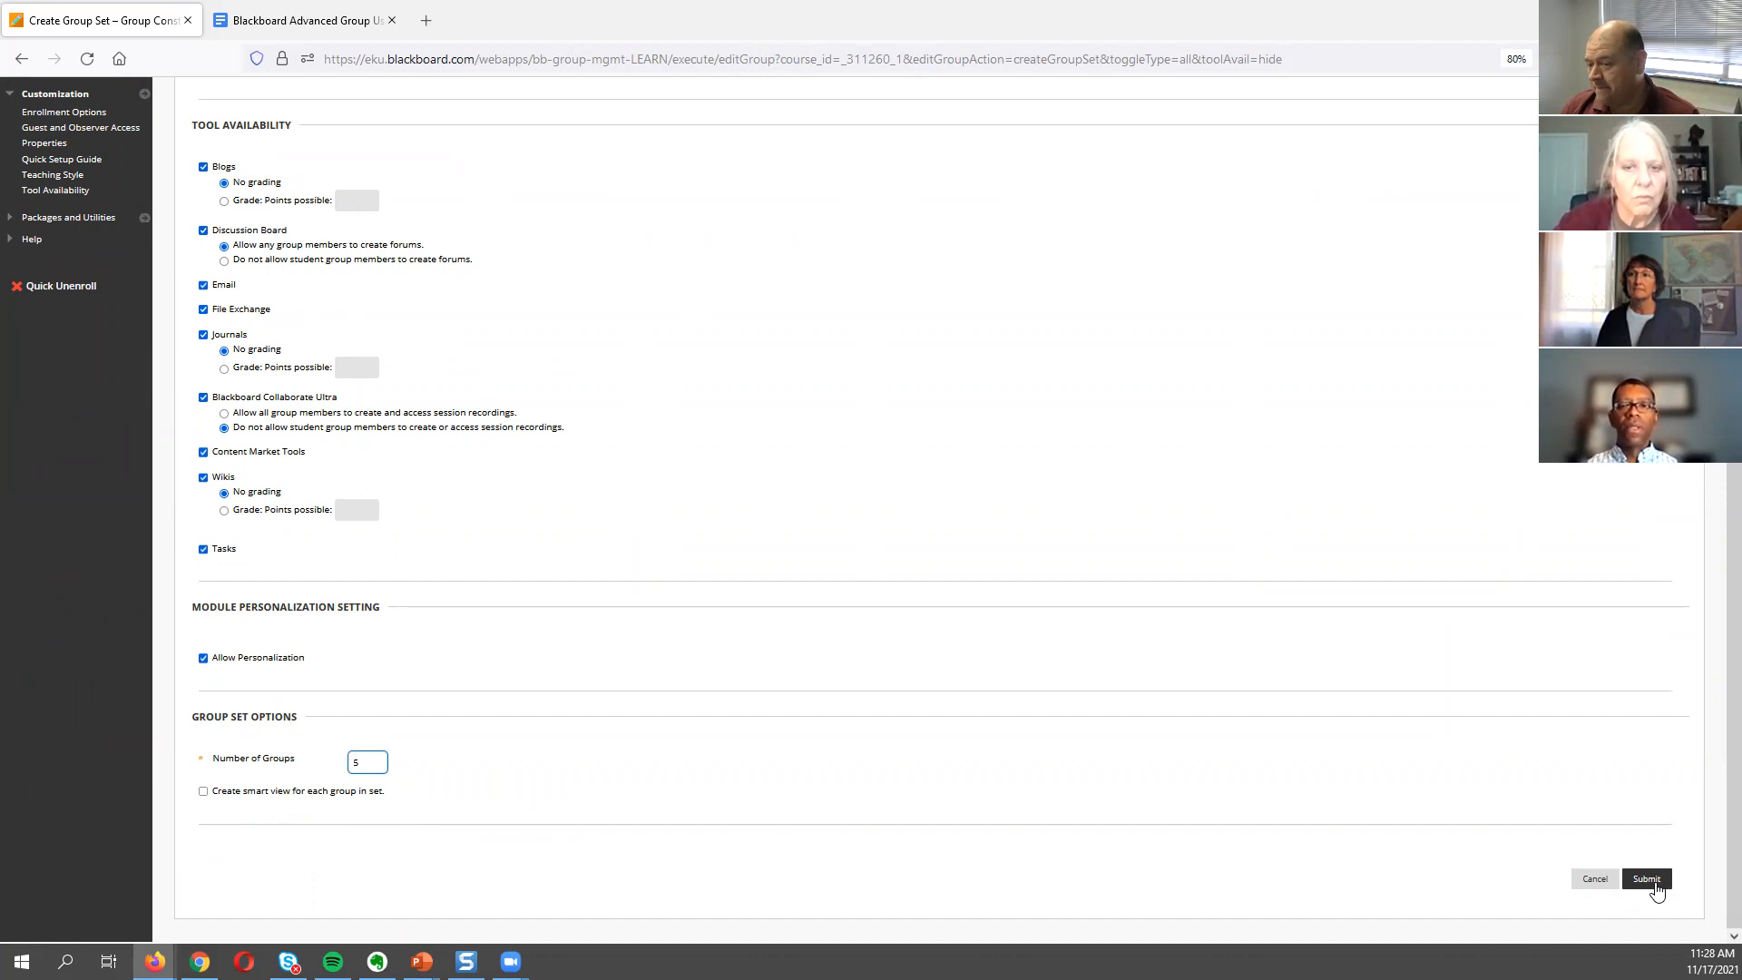
pyautogui.click(1650, 880)
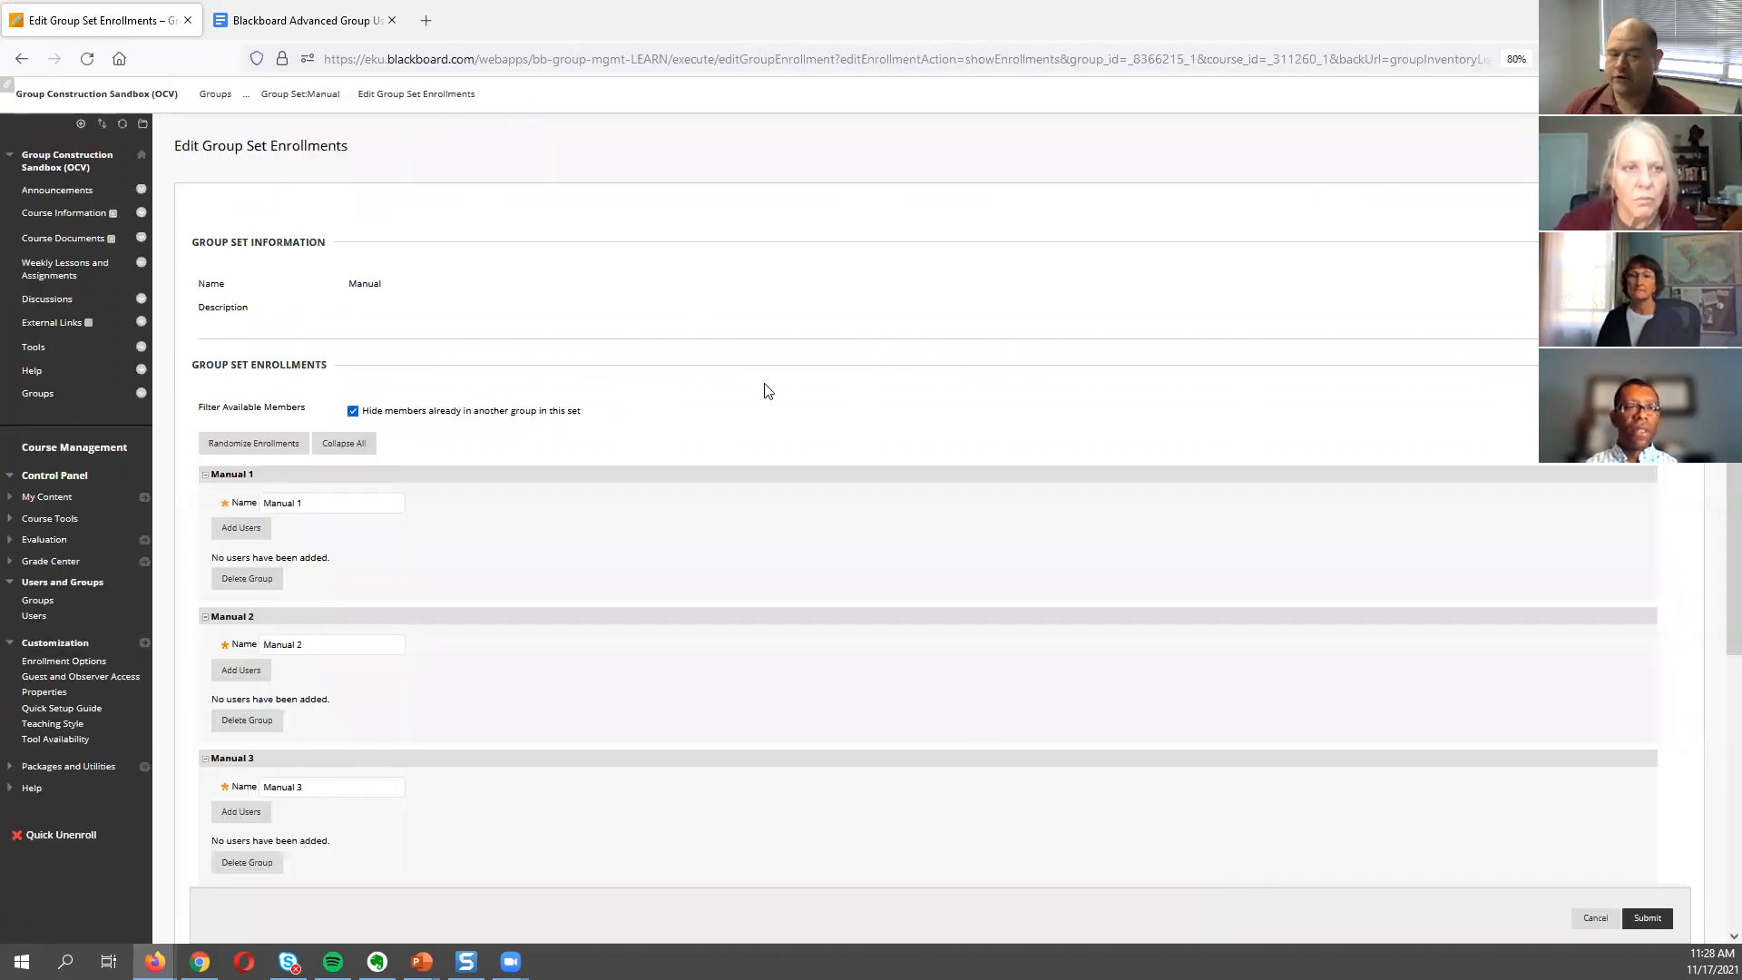
# Add guest students 1, 10, 2 and 3 plus the preview user from the last user page to the Manual 1 group.
pyautogui.scroll(-3, 762, 395)
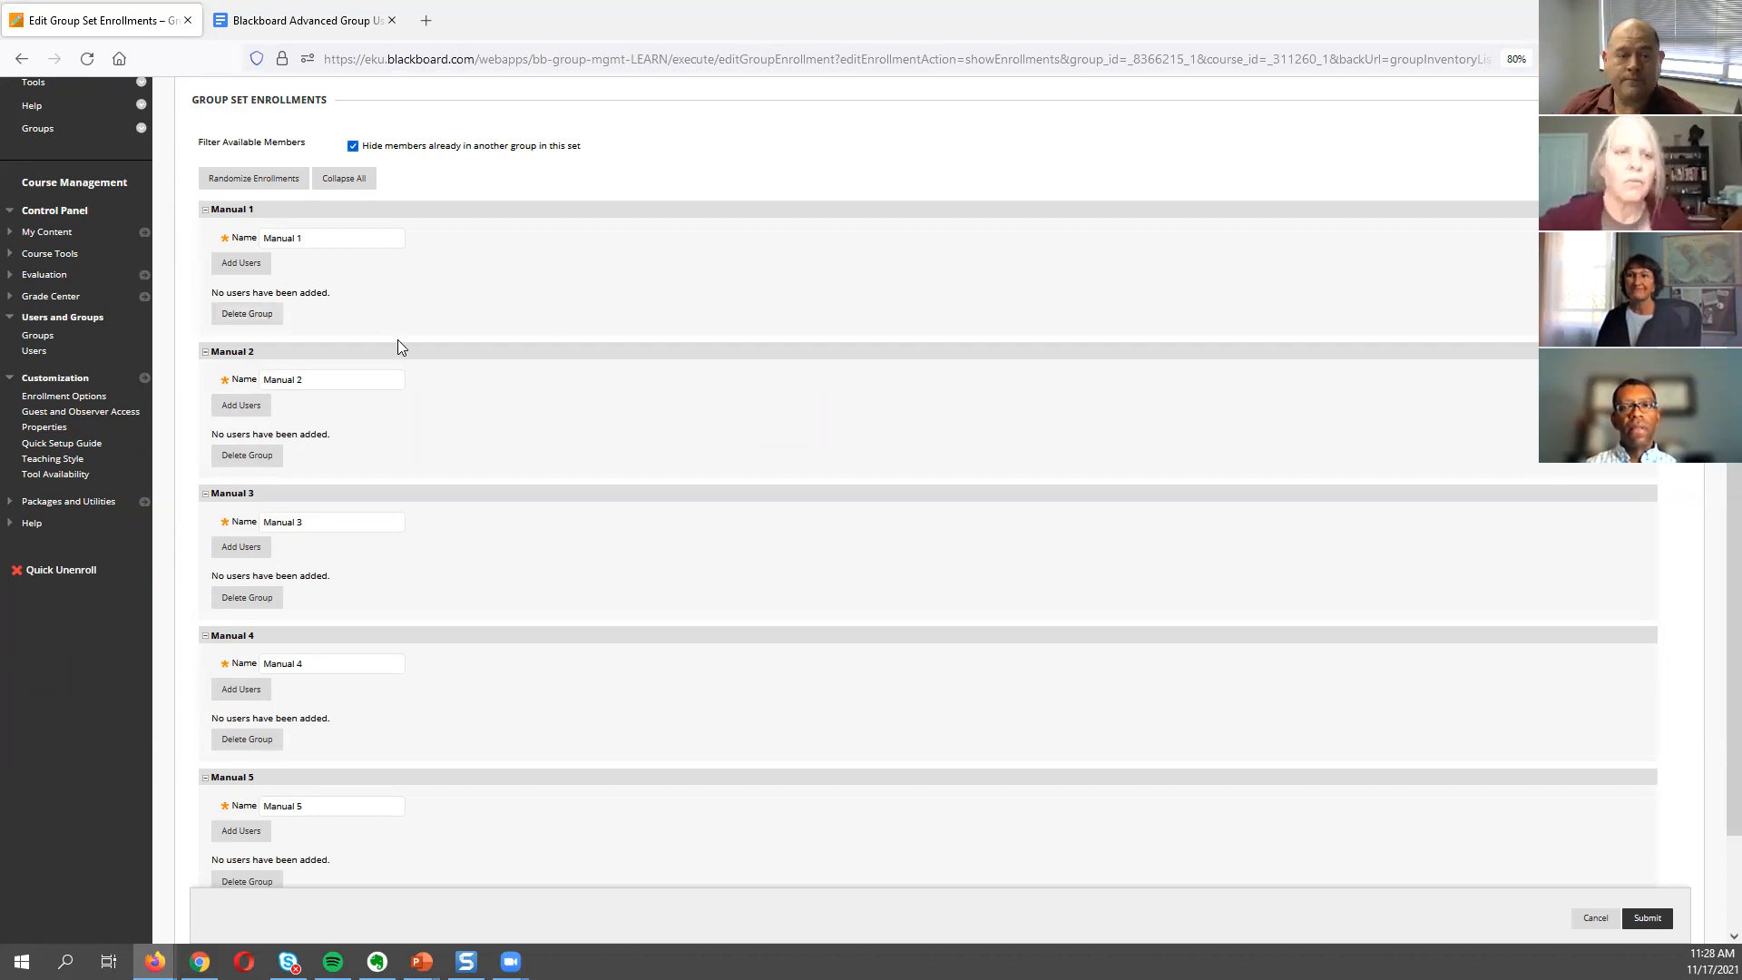
pyautogui.scroll(1, 406, 259)
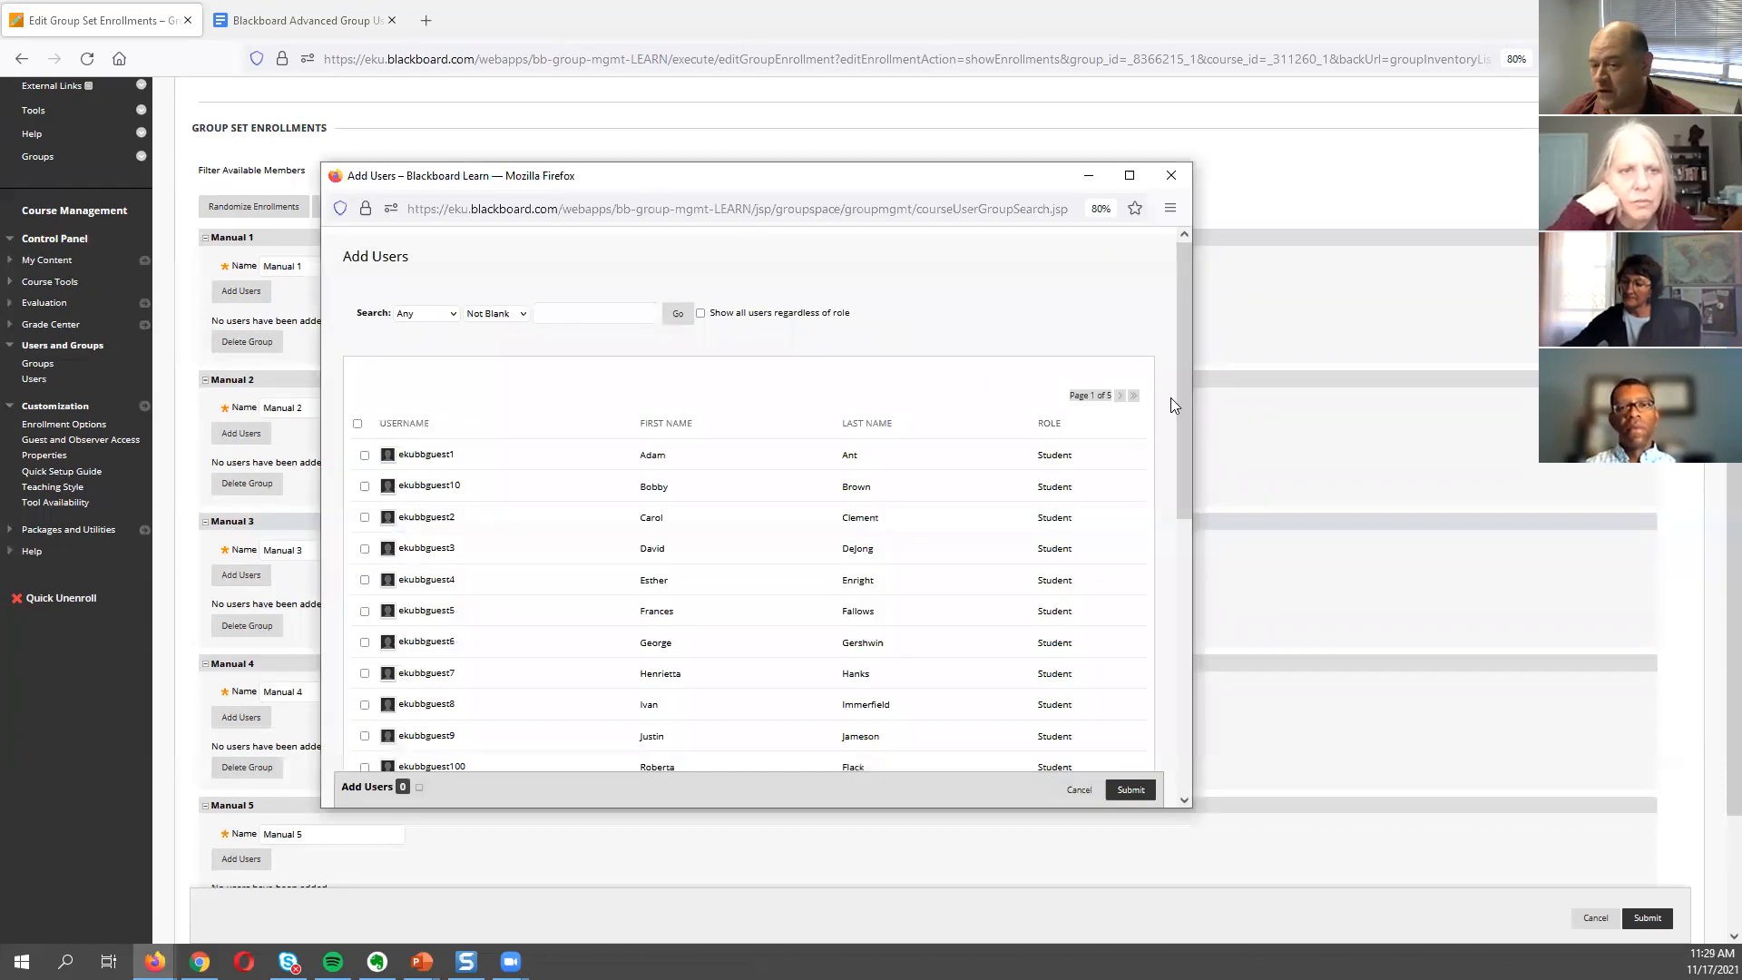
pyautogui.moveTo(1179, 408); pyautogui.dragTo(1167, 622)
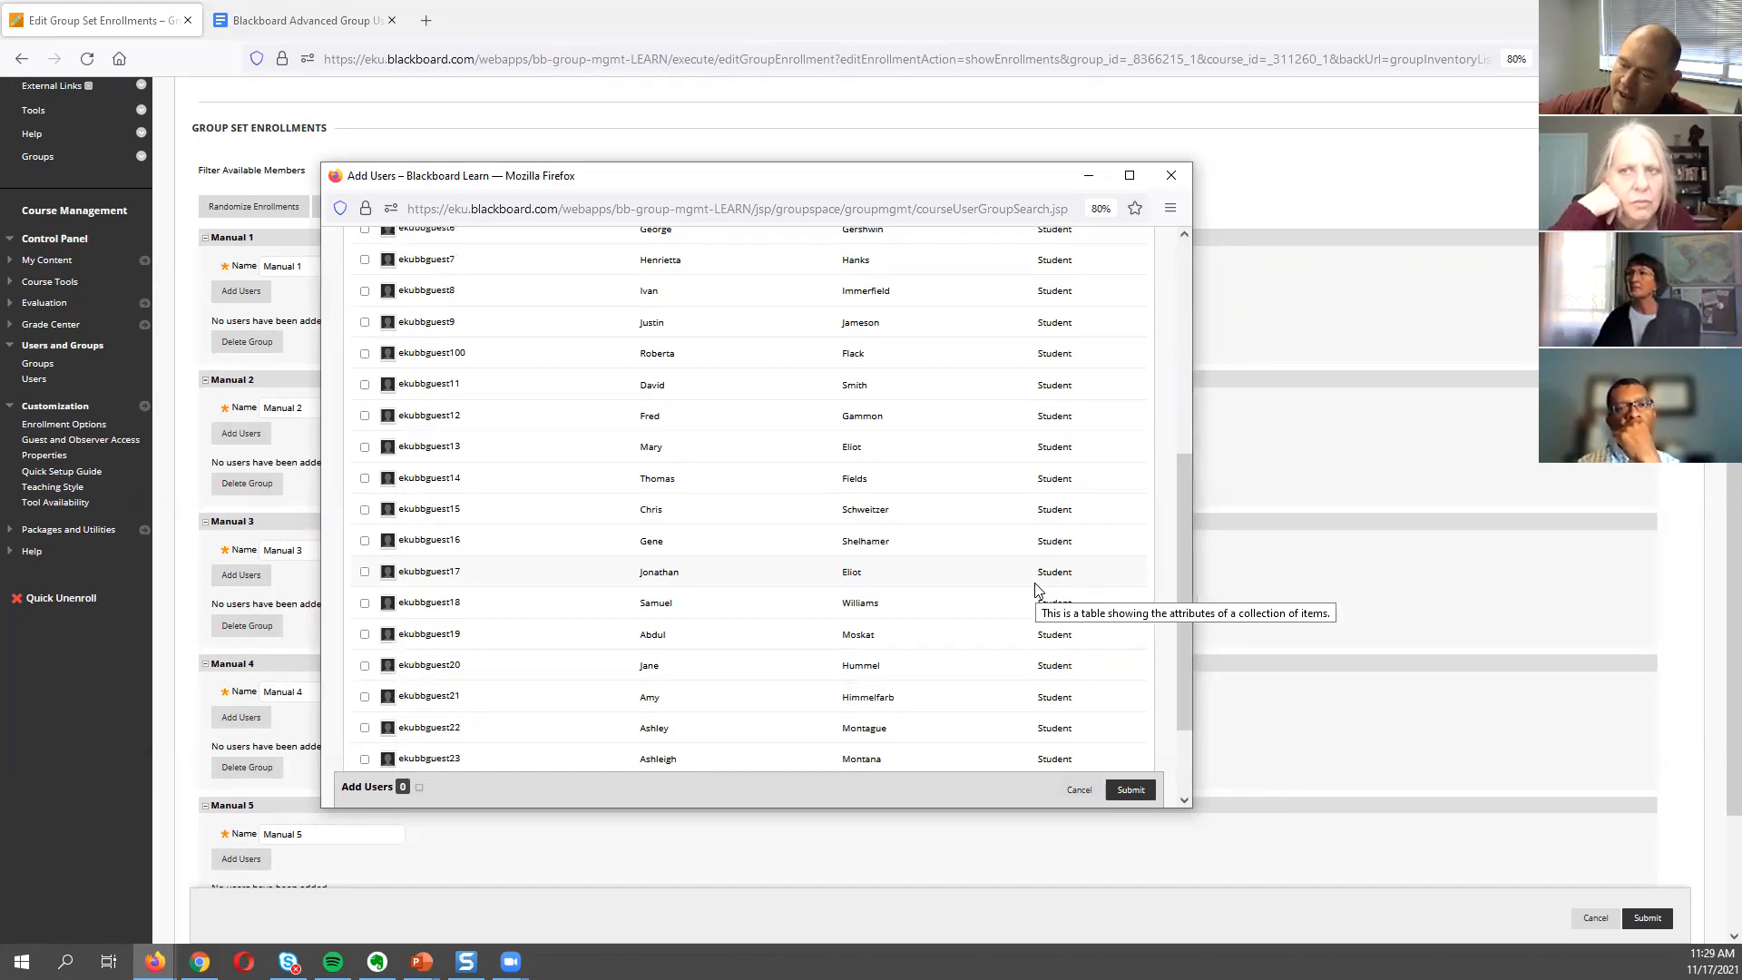
pyautogui.scroll(5, 1034, 588)
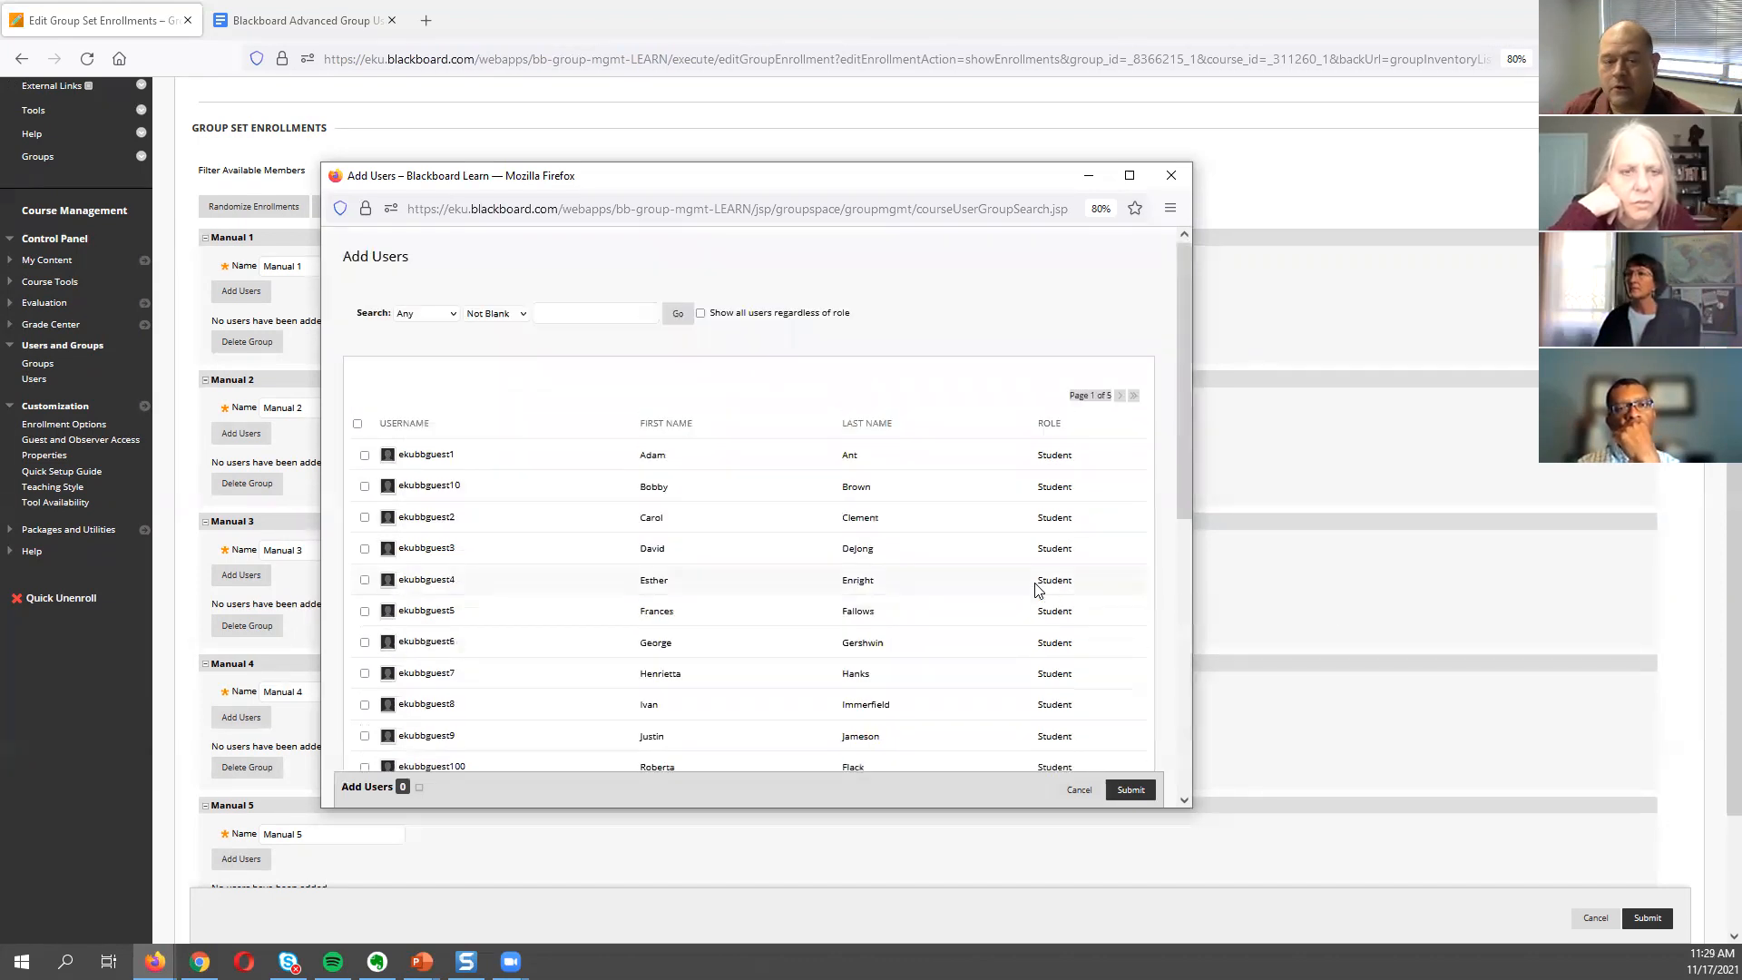
pyautogui.click(365, 457)
pyautogui.click(365, 486)
pyautogui.click(365, 517)
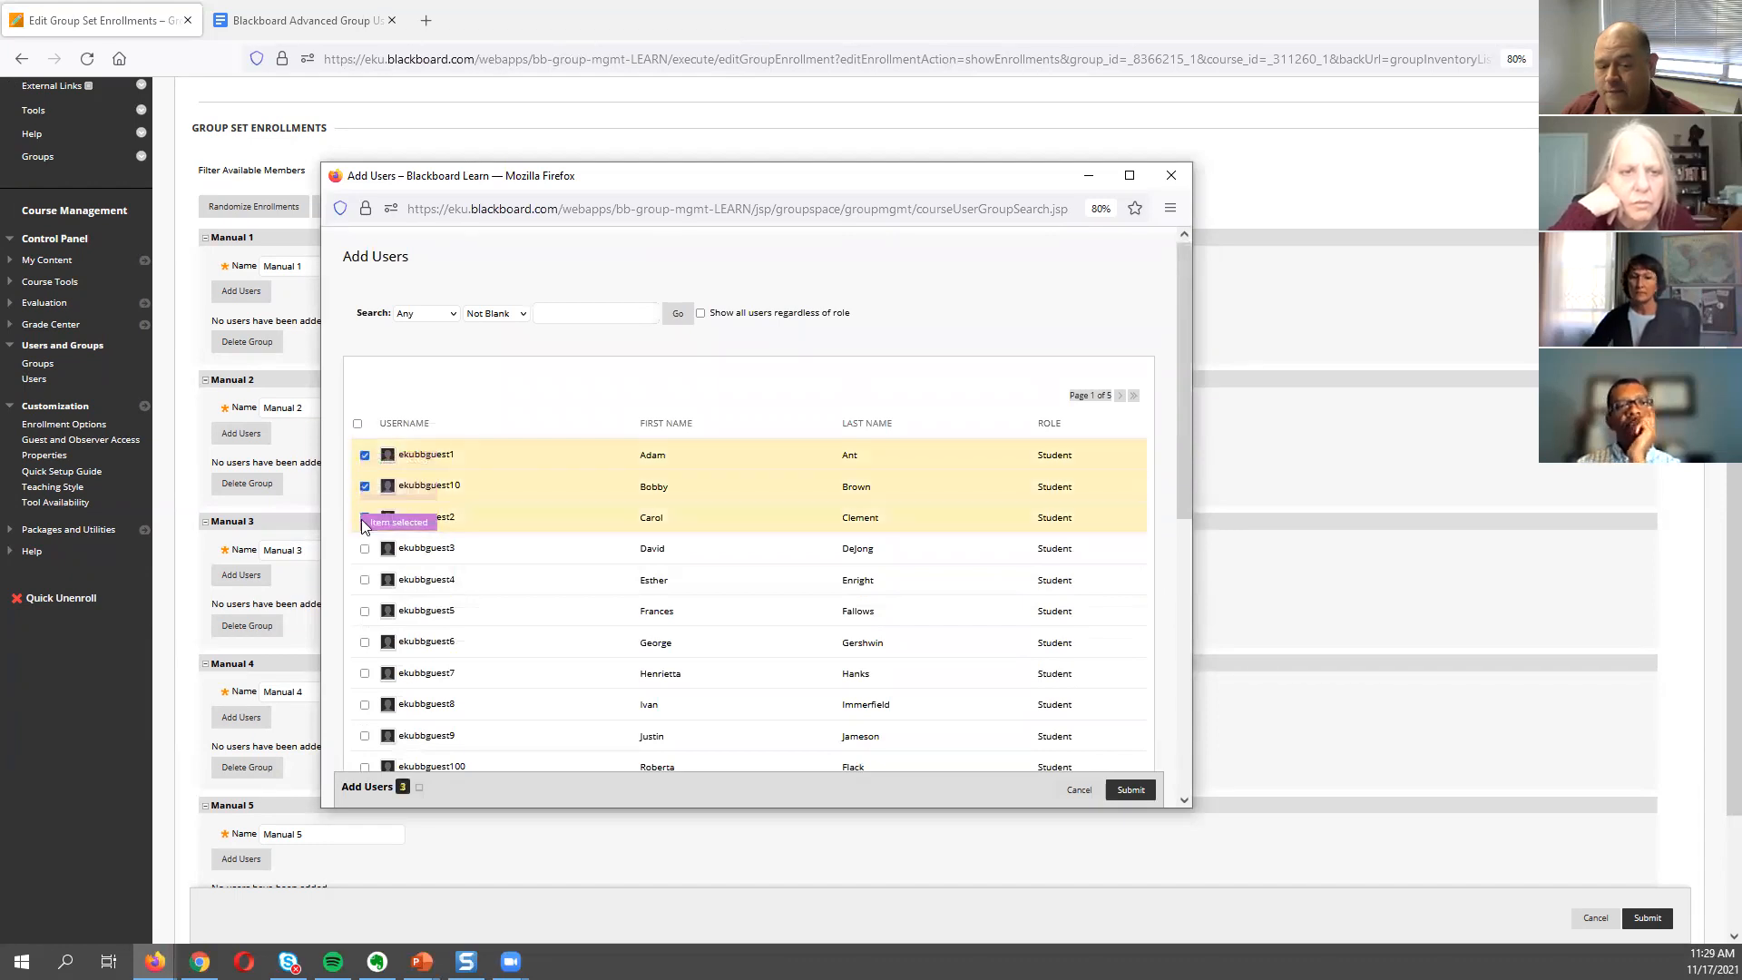
pyautogui.click(365, 547)
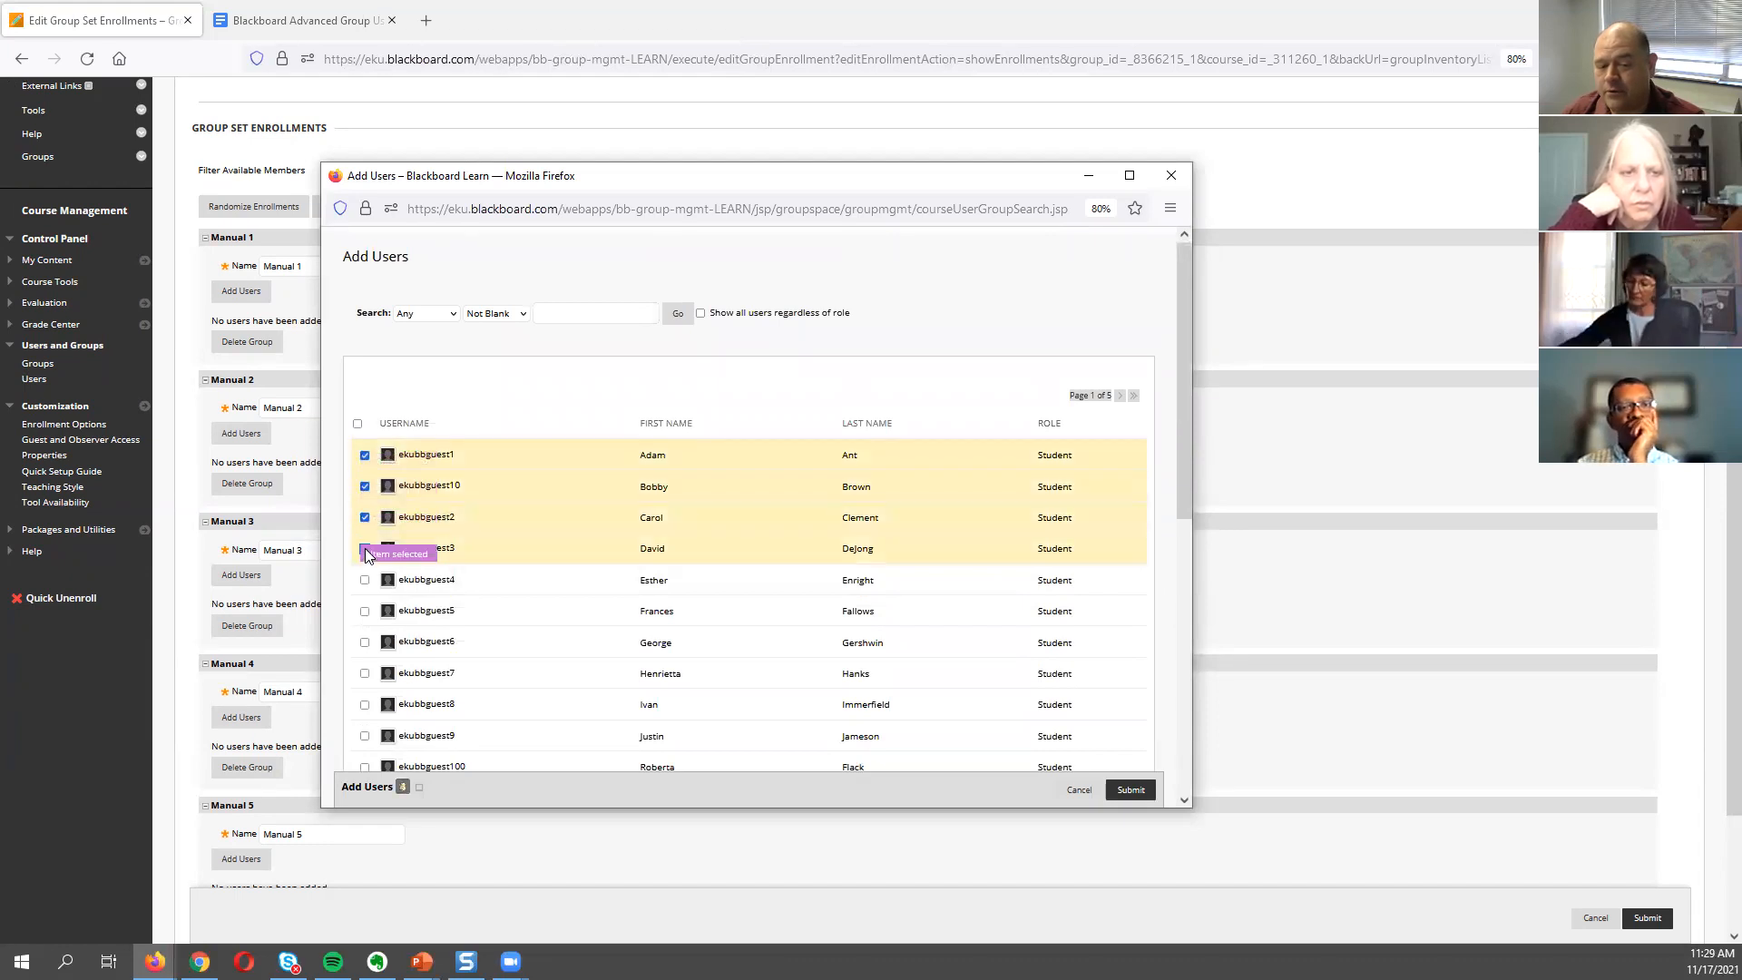
pyautogui.click(1134, 397)
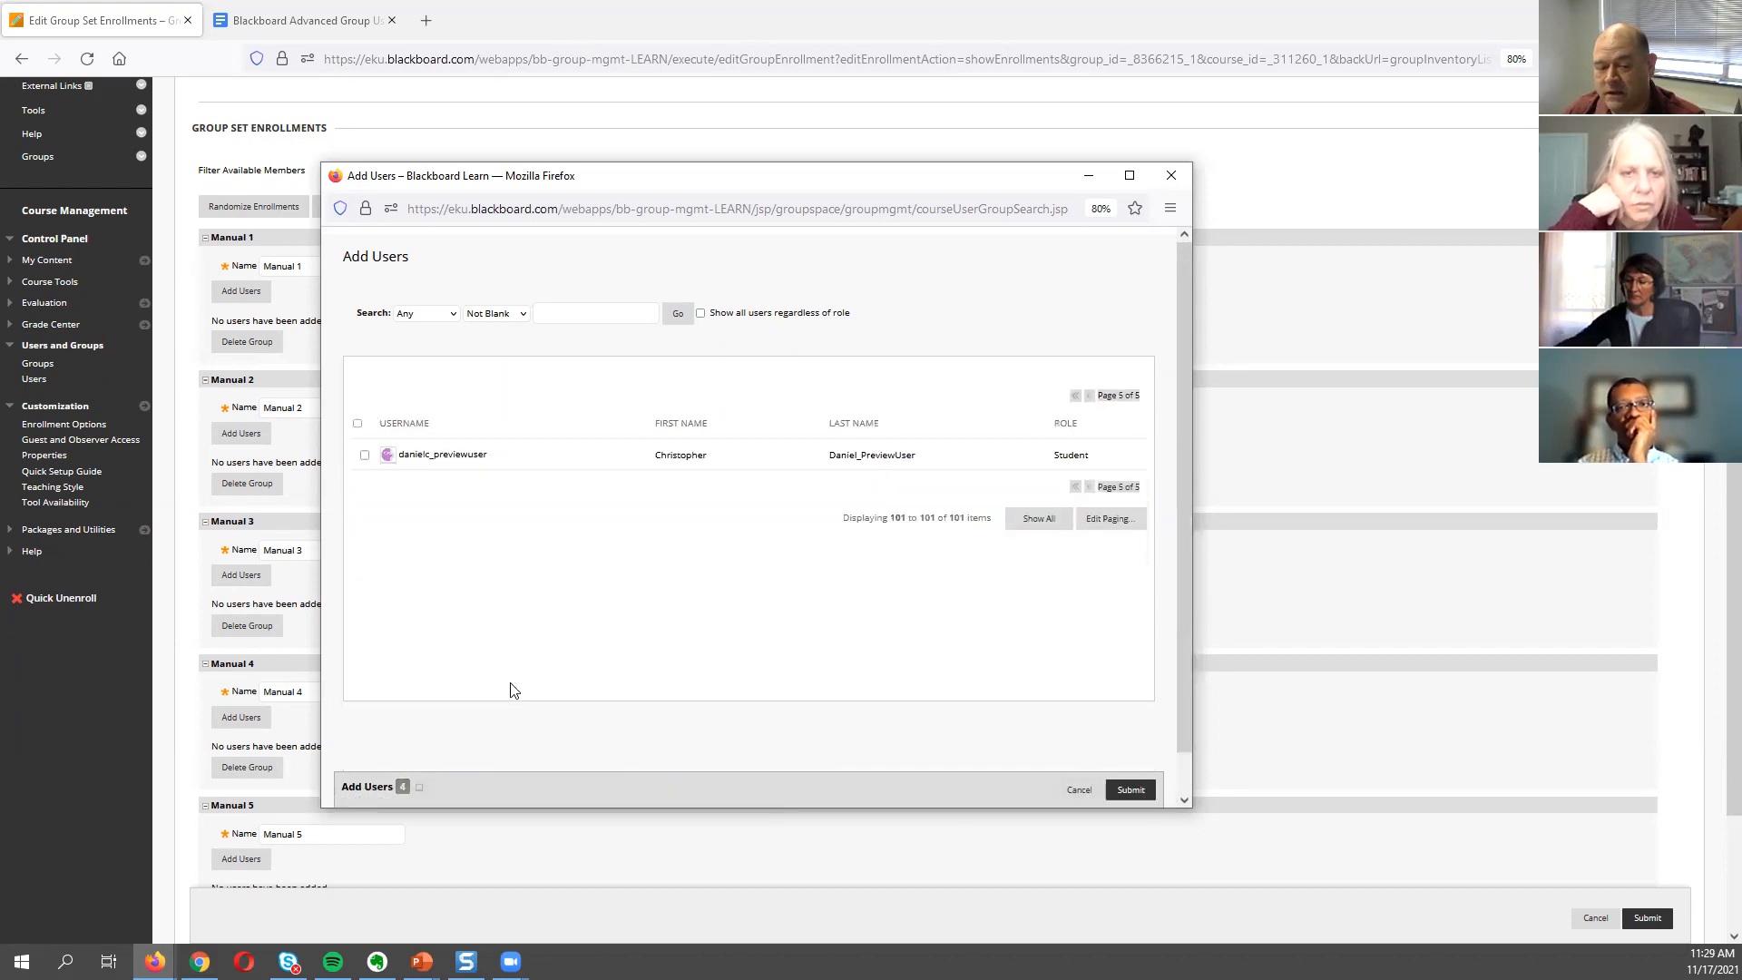
pyautogui.click(364, 455)
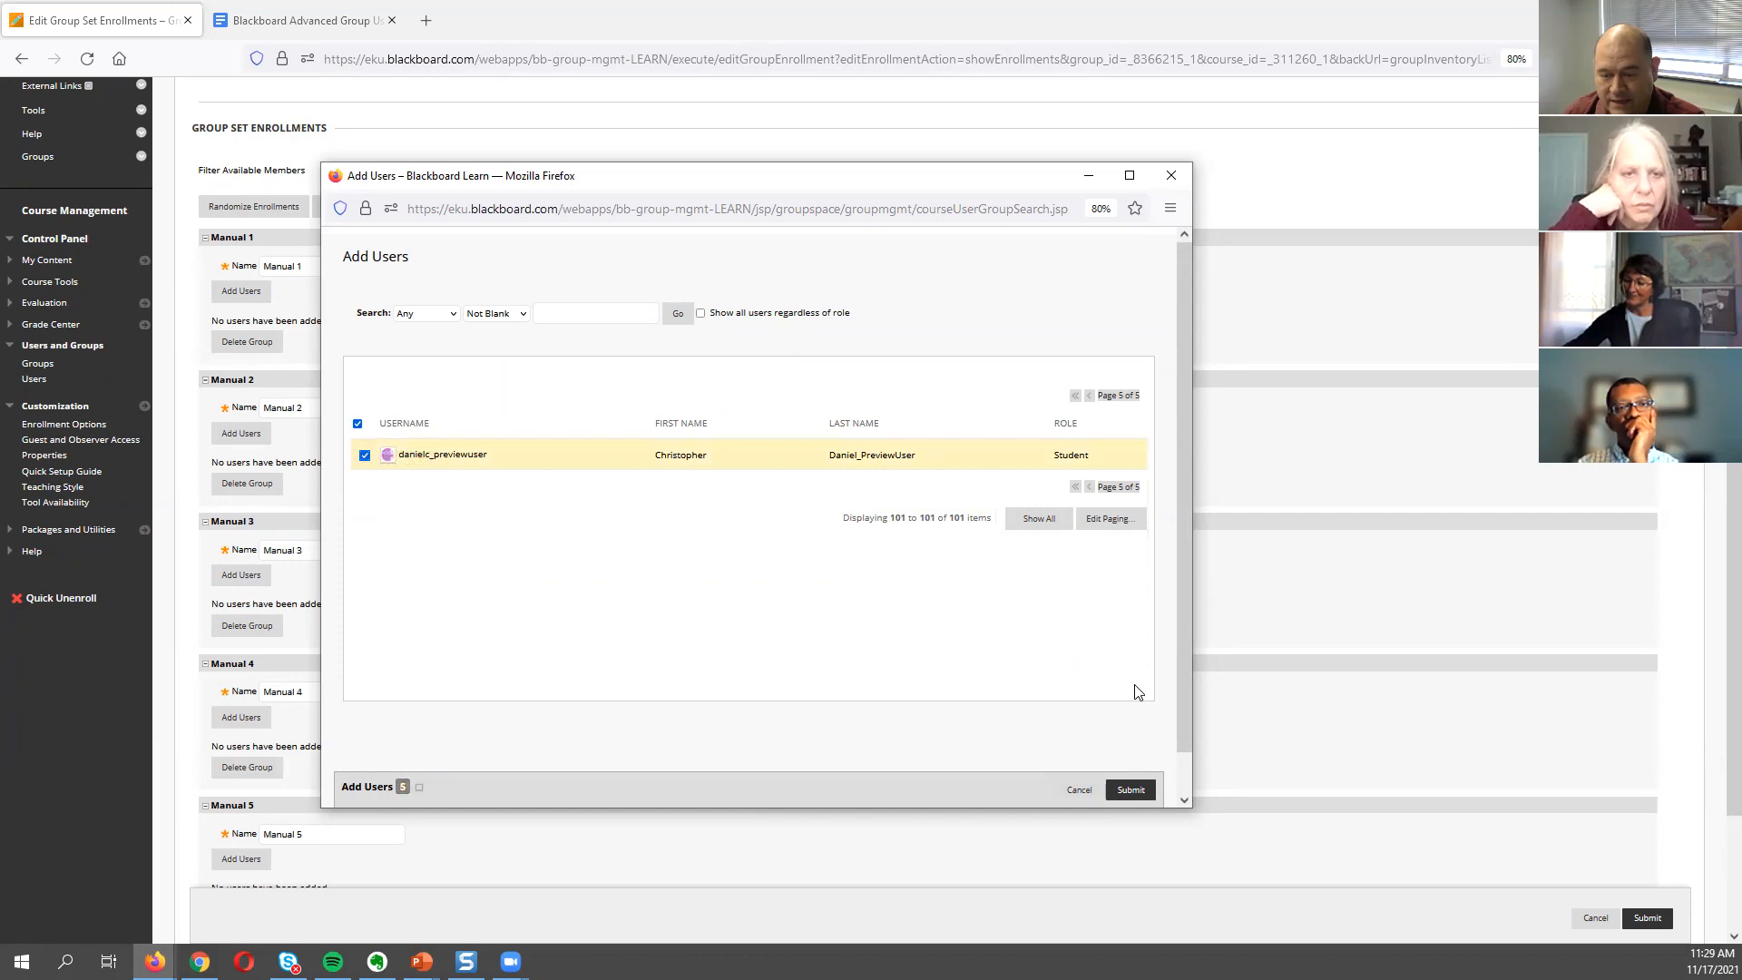
pyautogui.click(1130, 790)
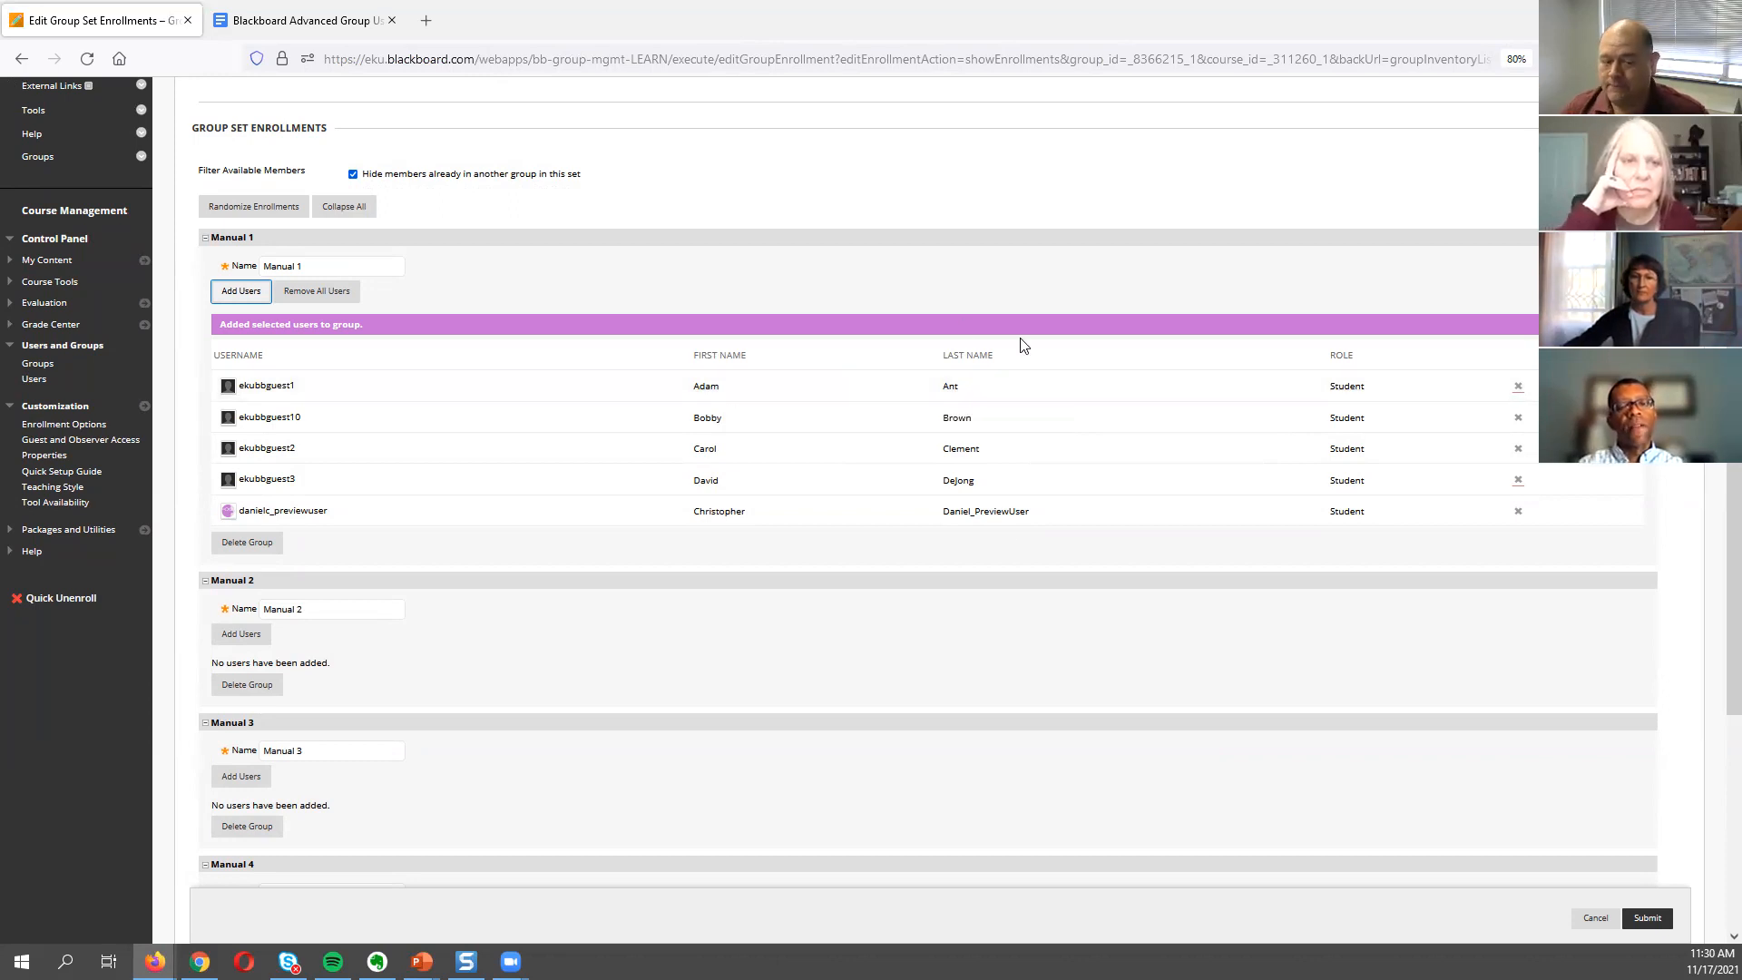
# Look over the remaining Manual groups and discard the unsaved enrollment changes.
pyautogui.scroll(-3, 616, 427)
pyautogui.scroll(-1, 616, 420)
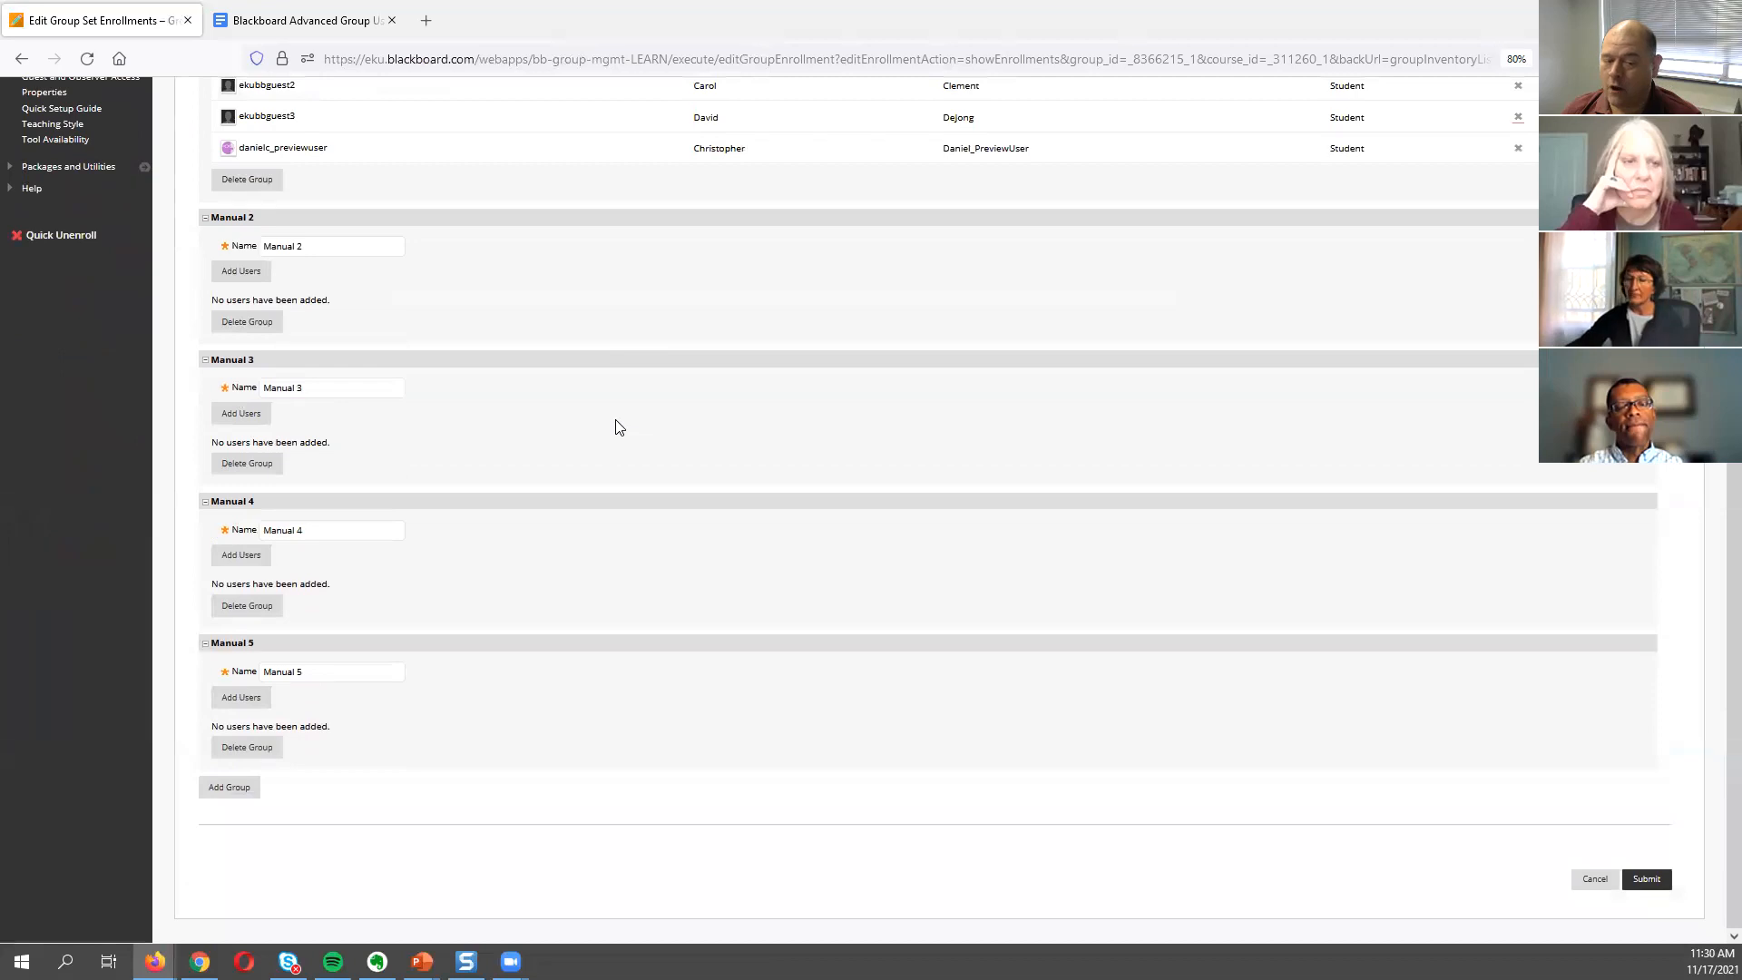
pyautogui.scroll(1, 616, 420)
pyautogui.scroll(-1, 616, 421)
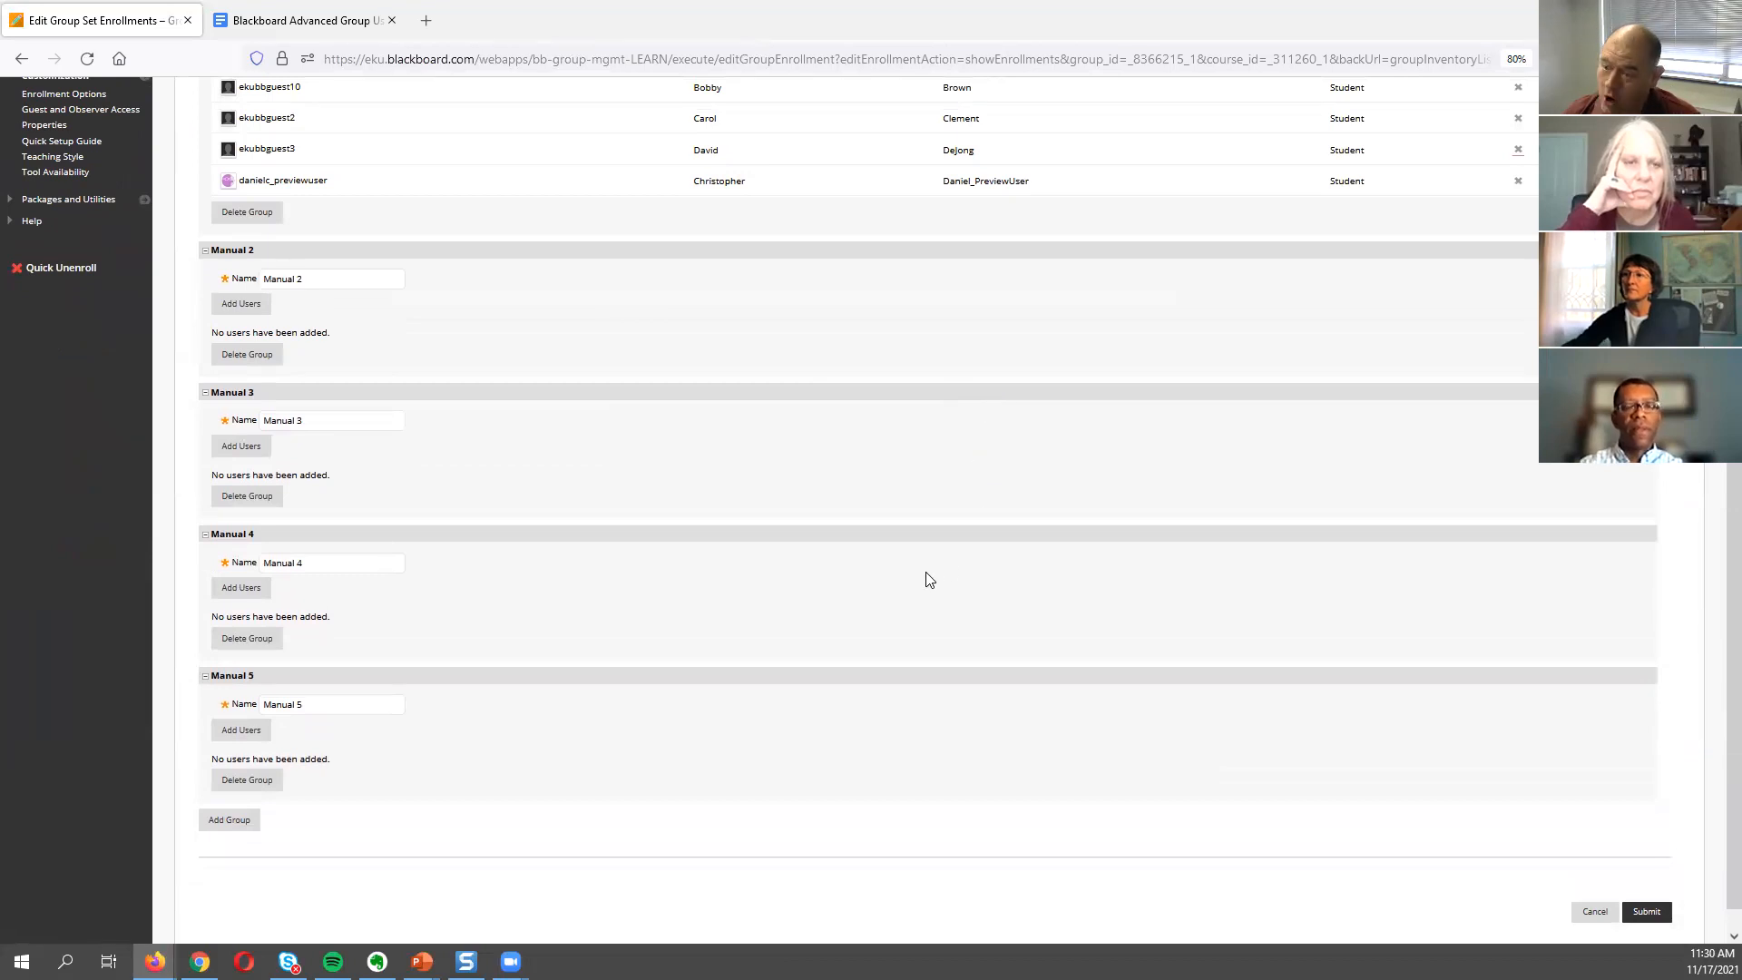
pyautogui.click(1594, 912)
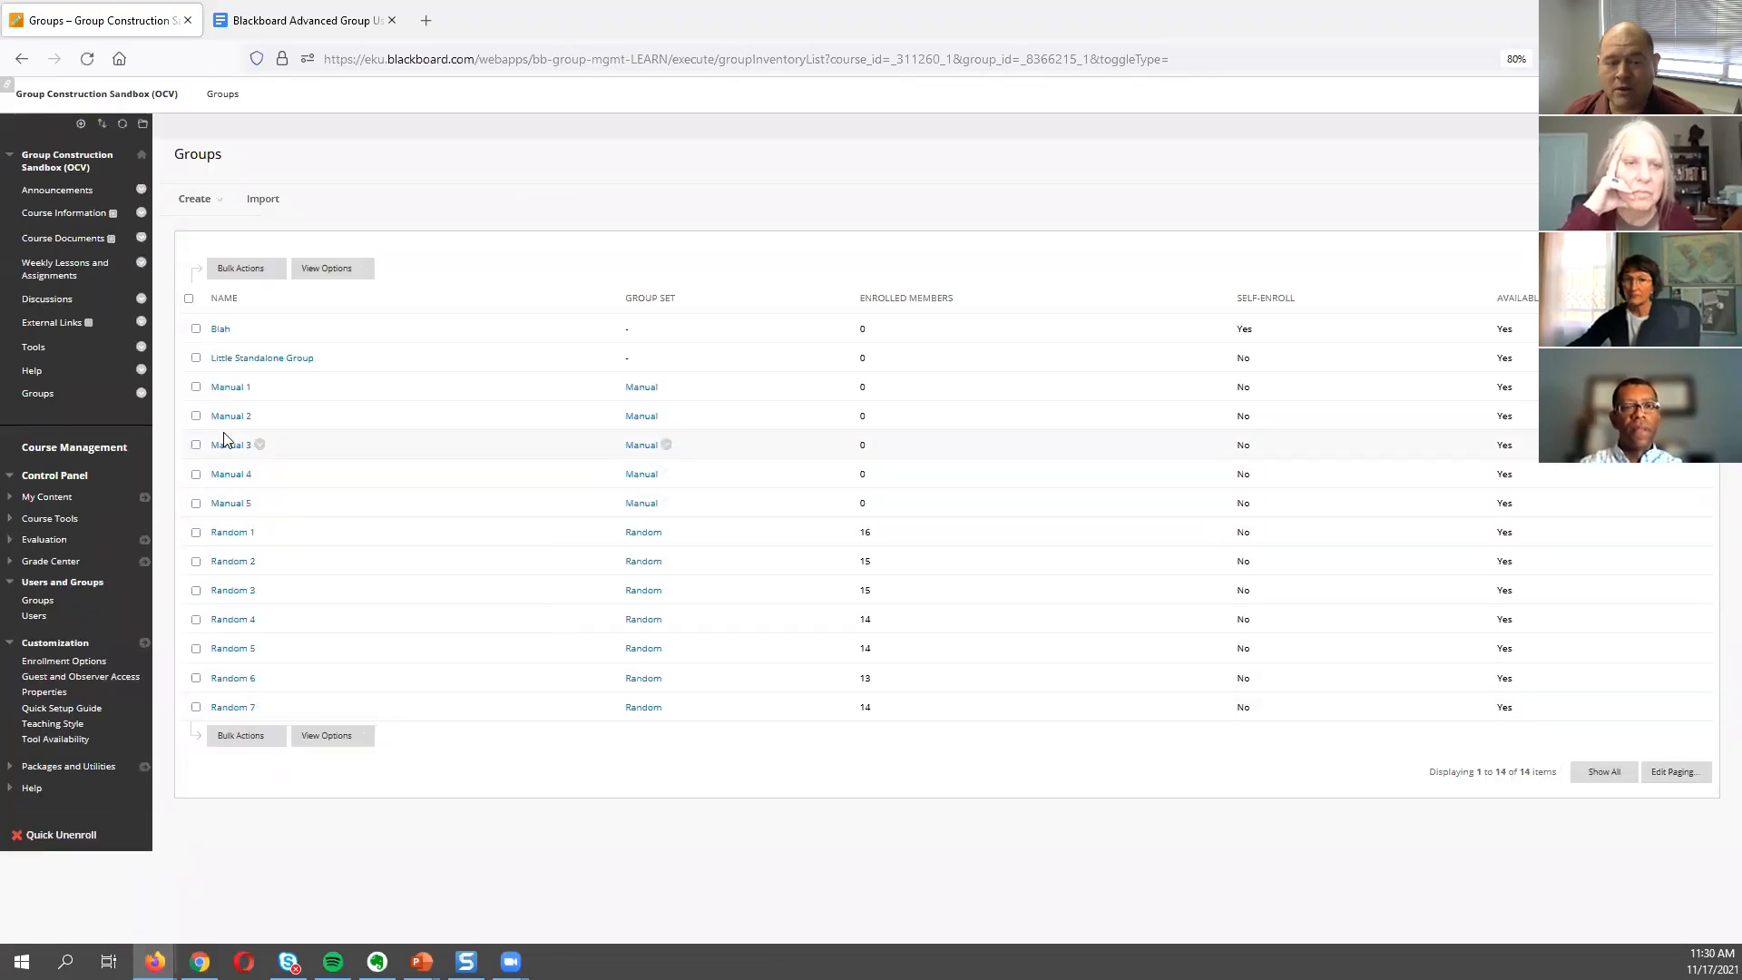
pyautogui.click(246, 268)
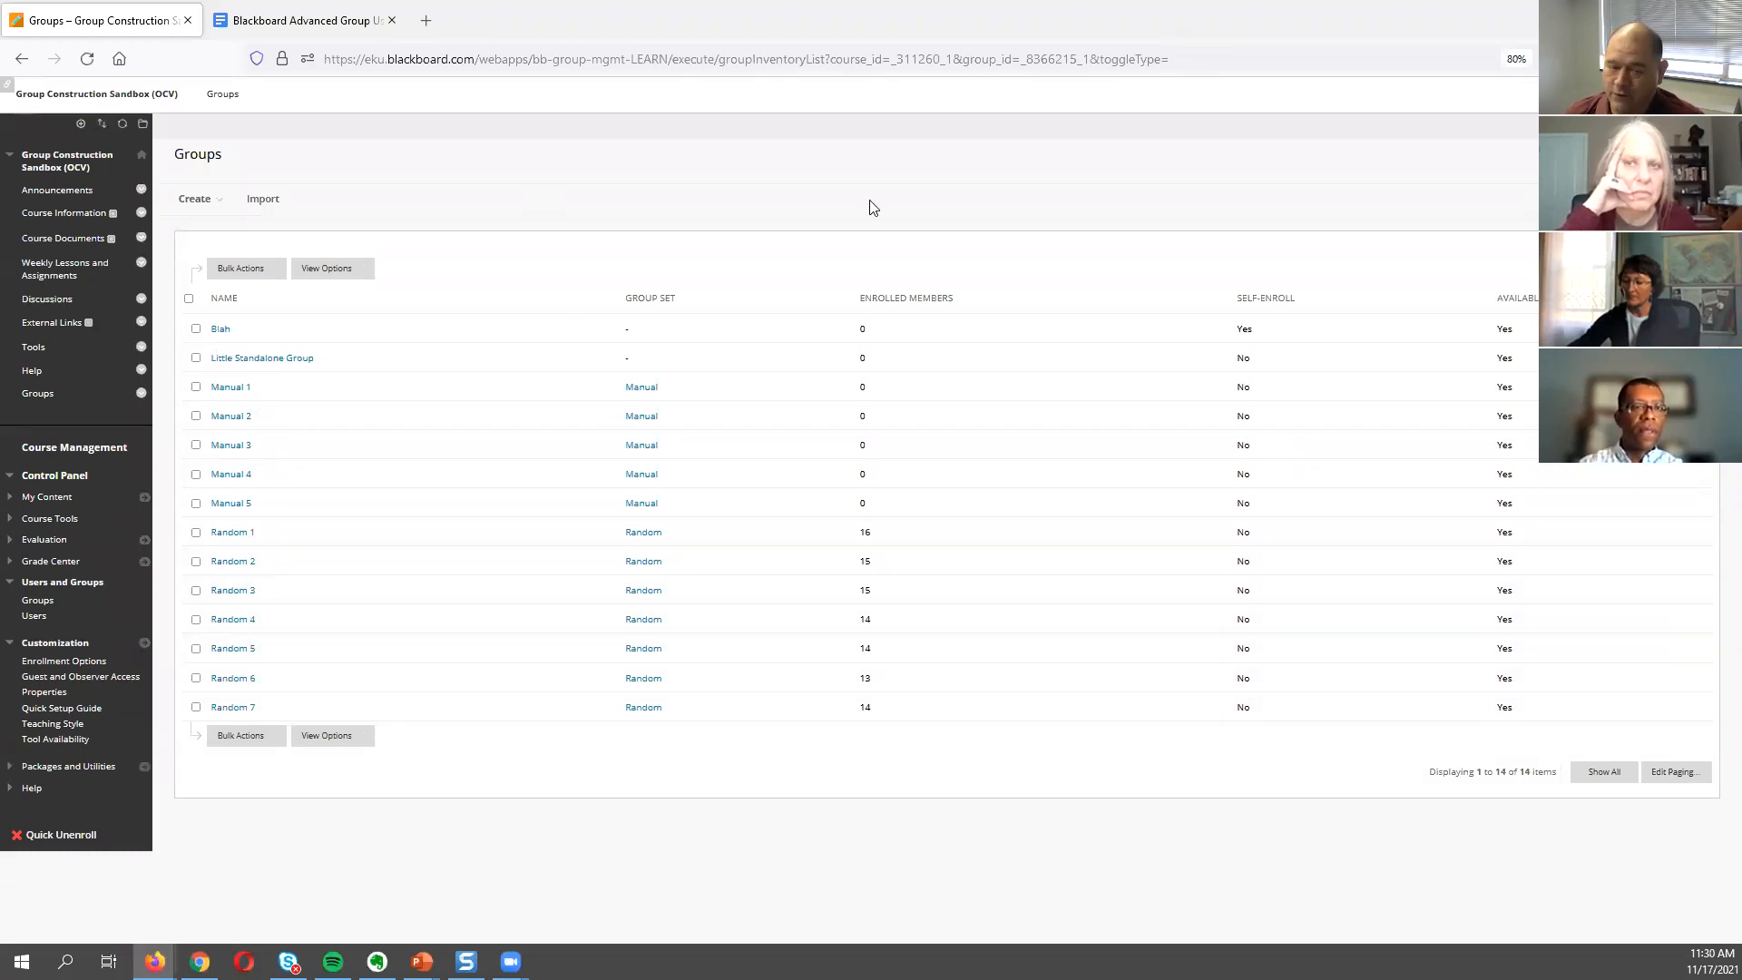
pyautogui.click(196, 386)
pyautogui.click(196, 415)
pyautogui.click(196, 444)
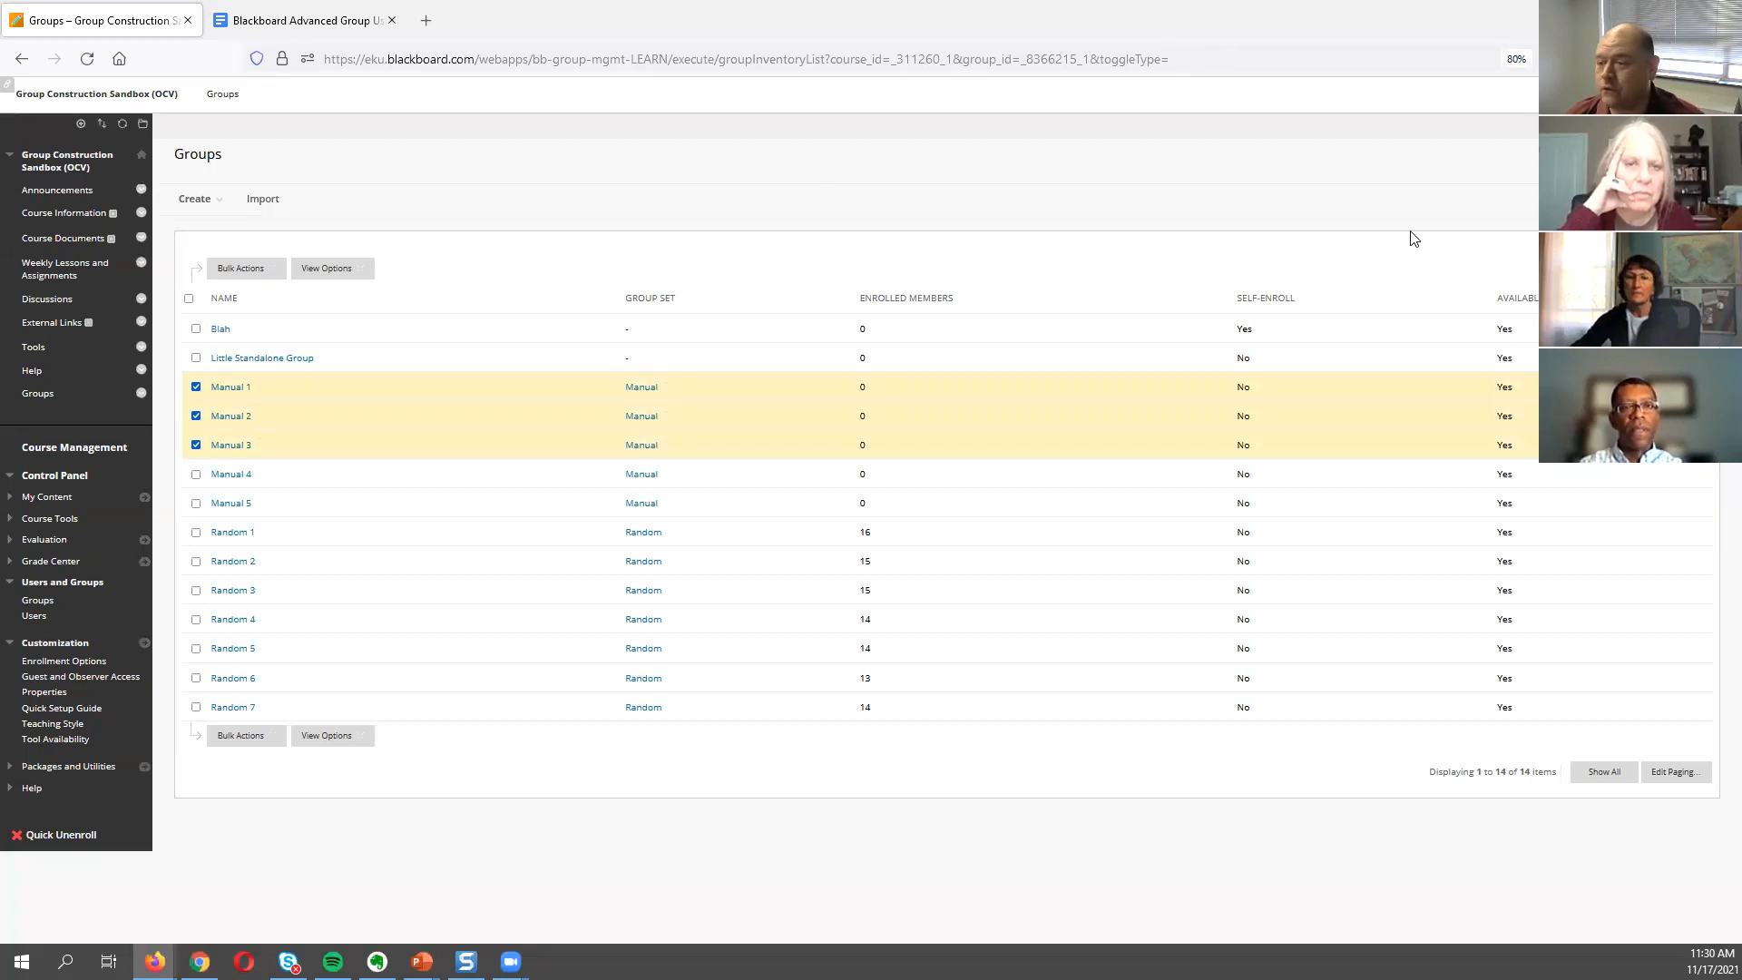
# Switch to the Group Sets view and delete the Manual group set along with all its groups.
pyautogui.click(1606, 199)
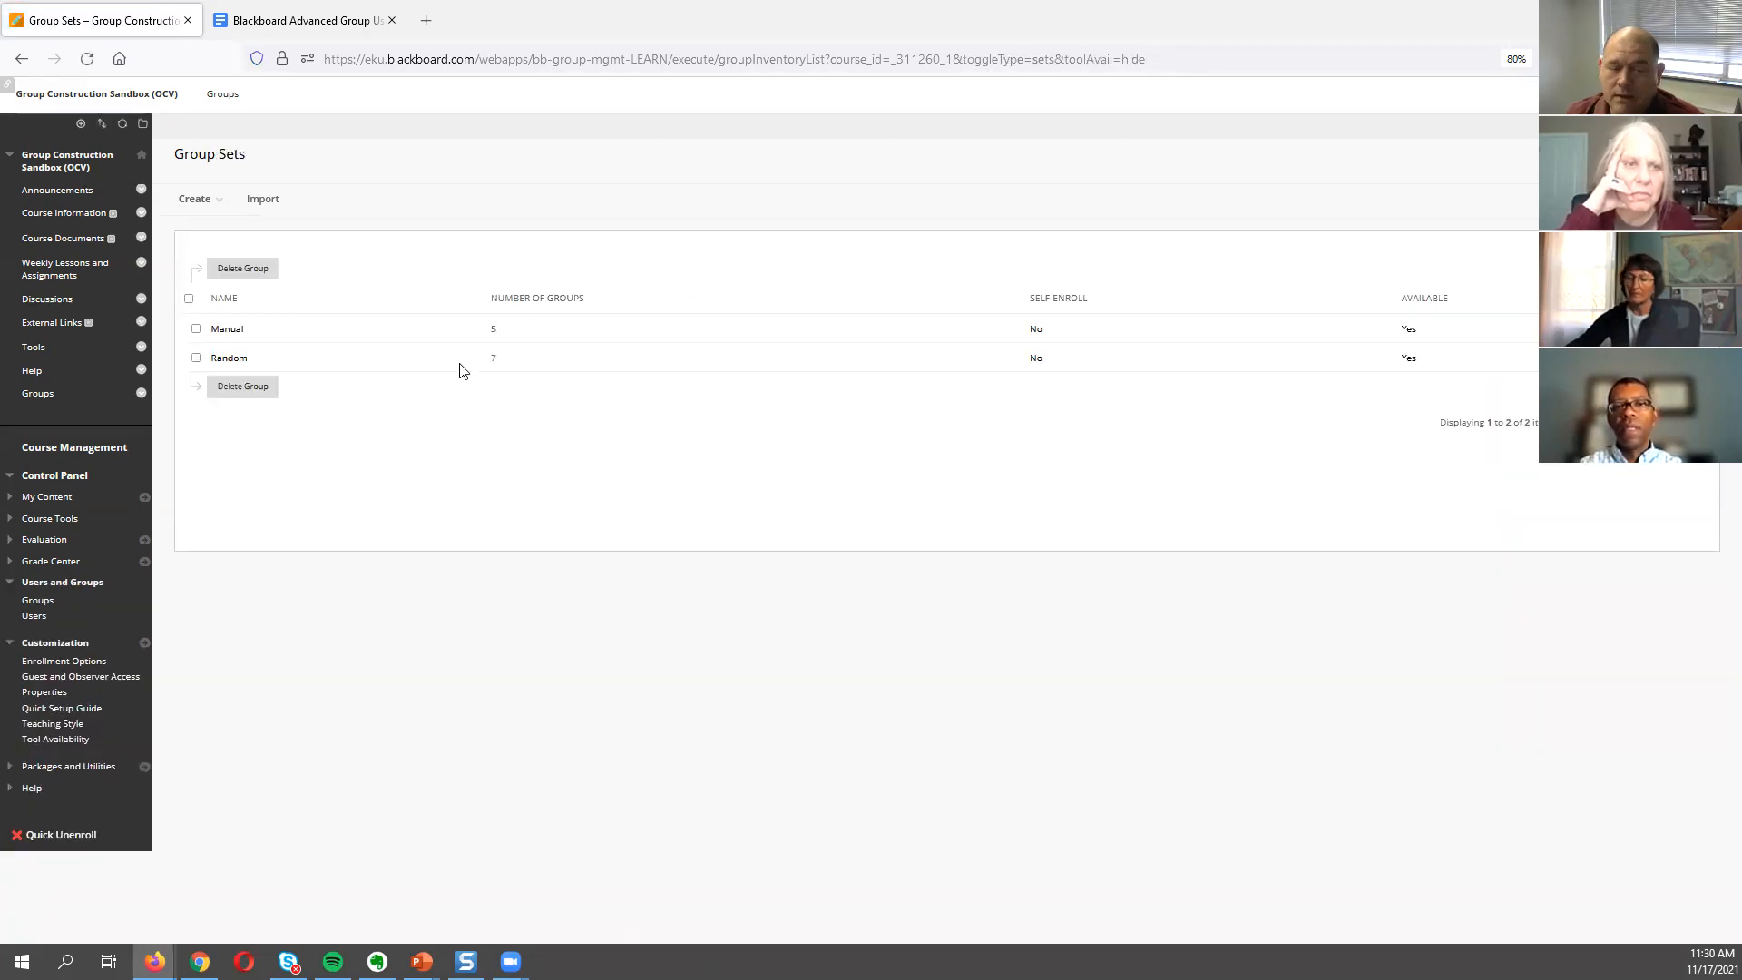
pyautogui.click(196, 330)
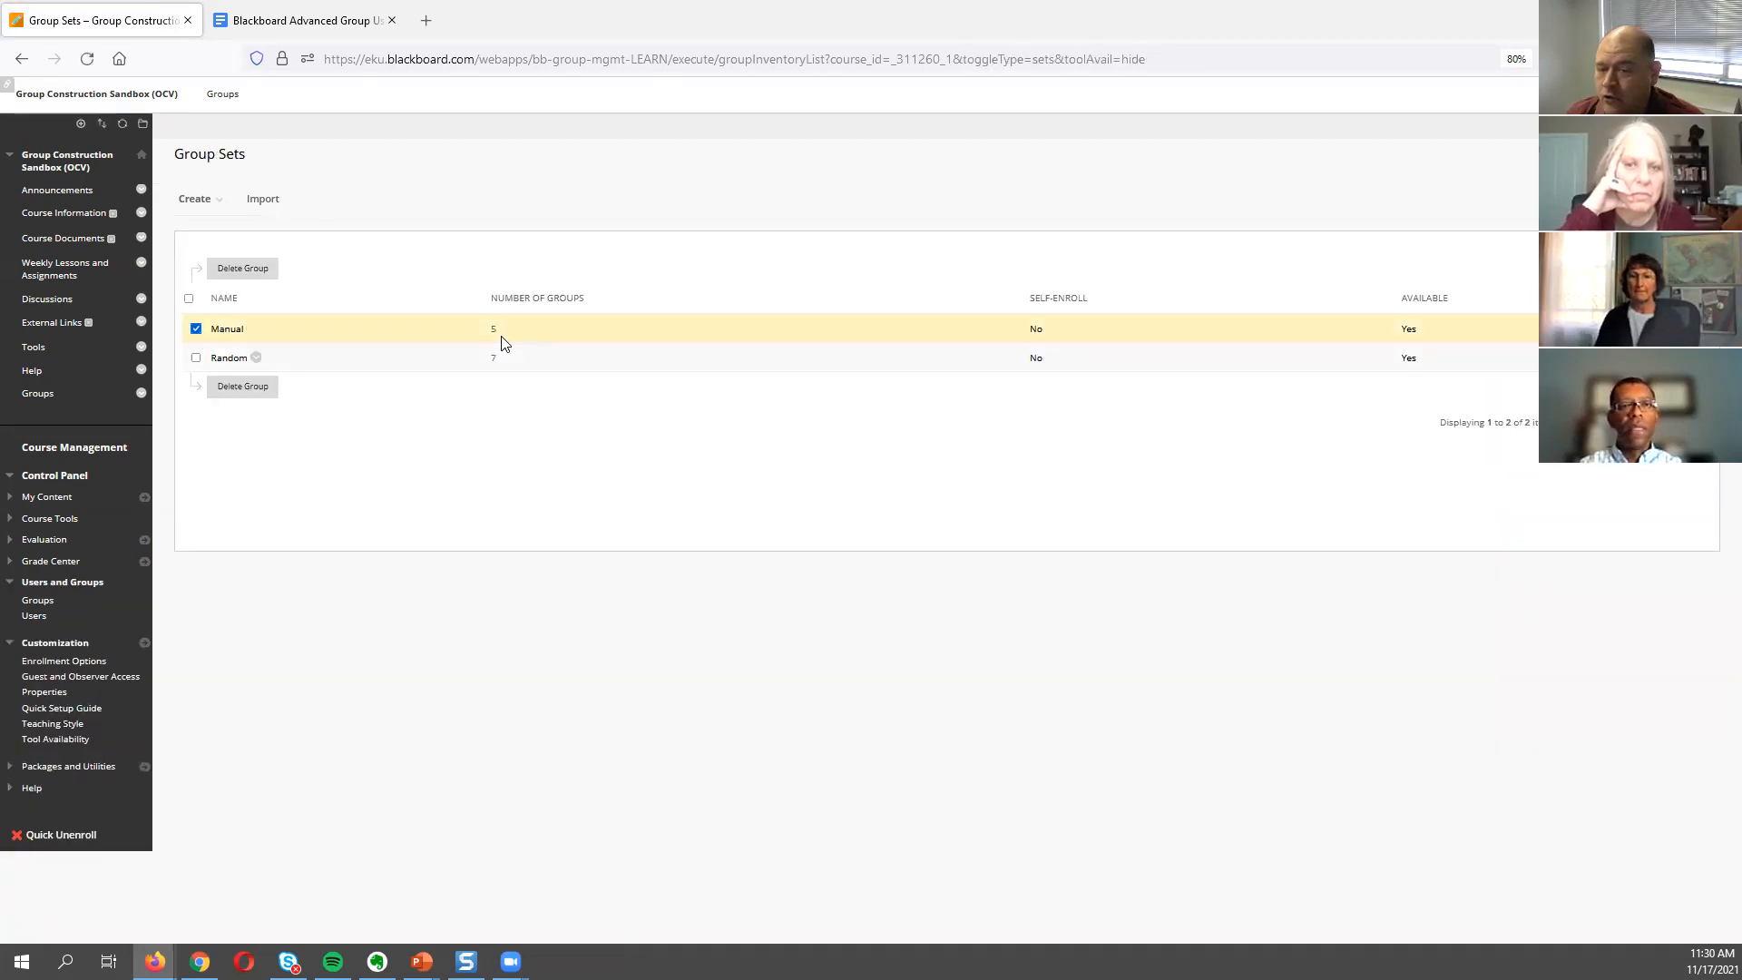
pyautogui.click(261, 273)
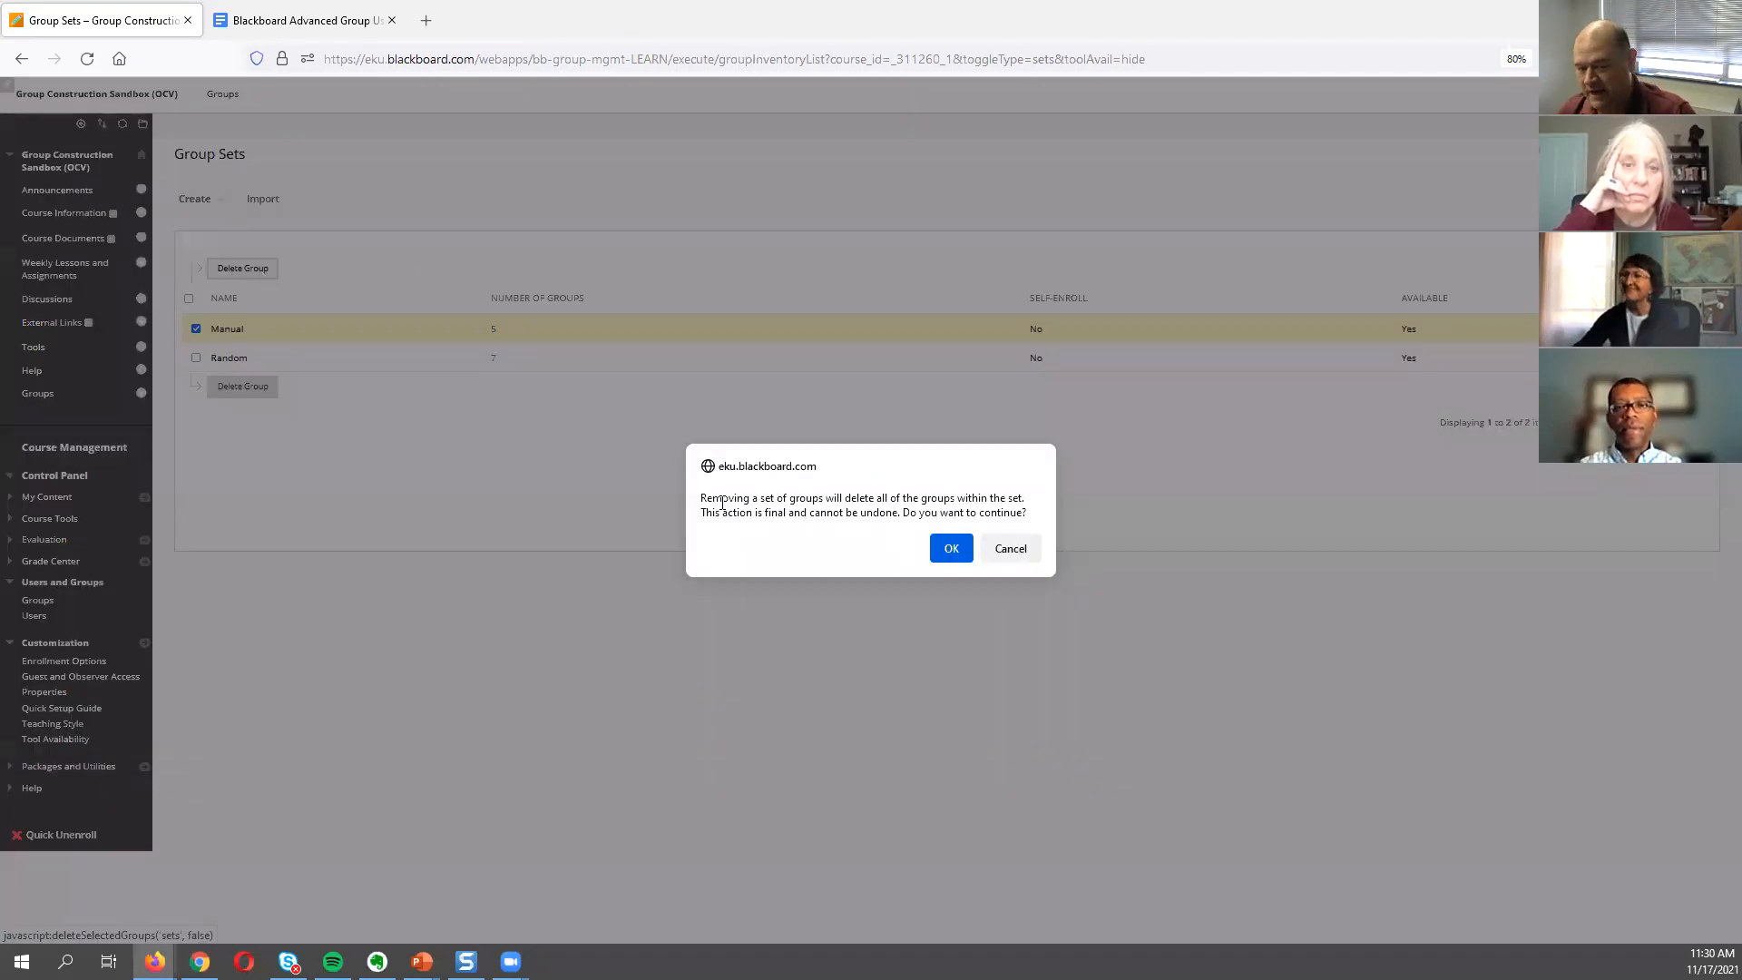
pyautogui.click(950, 550)
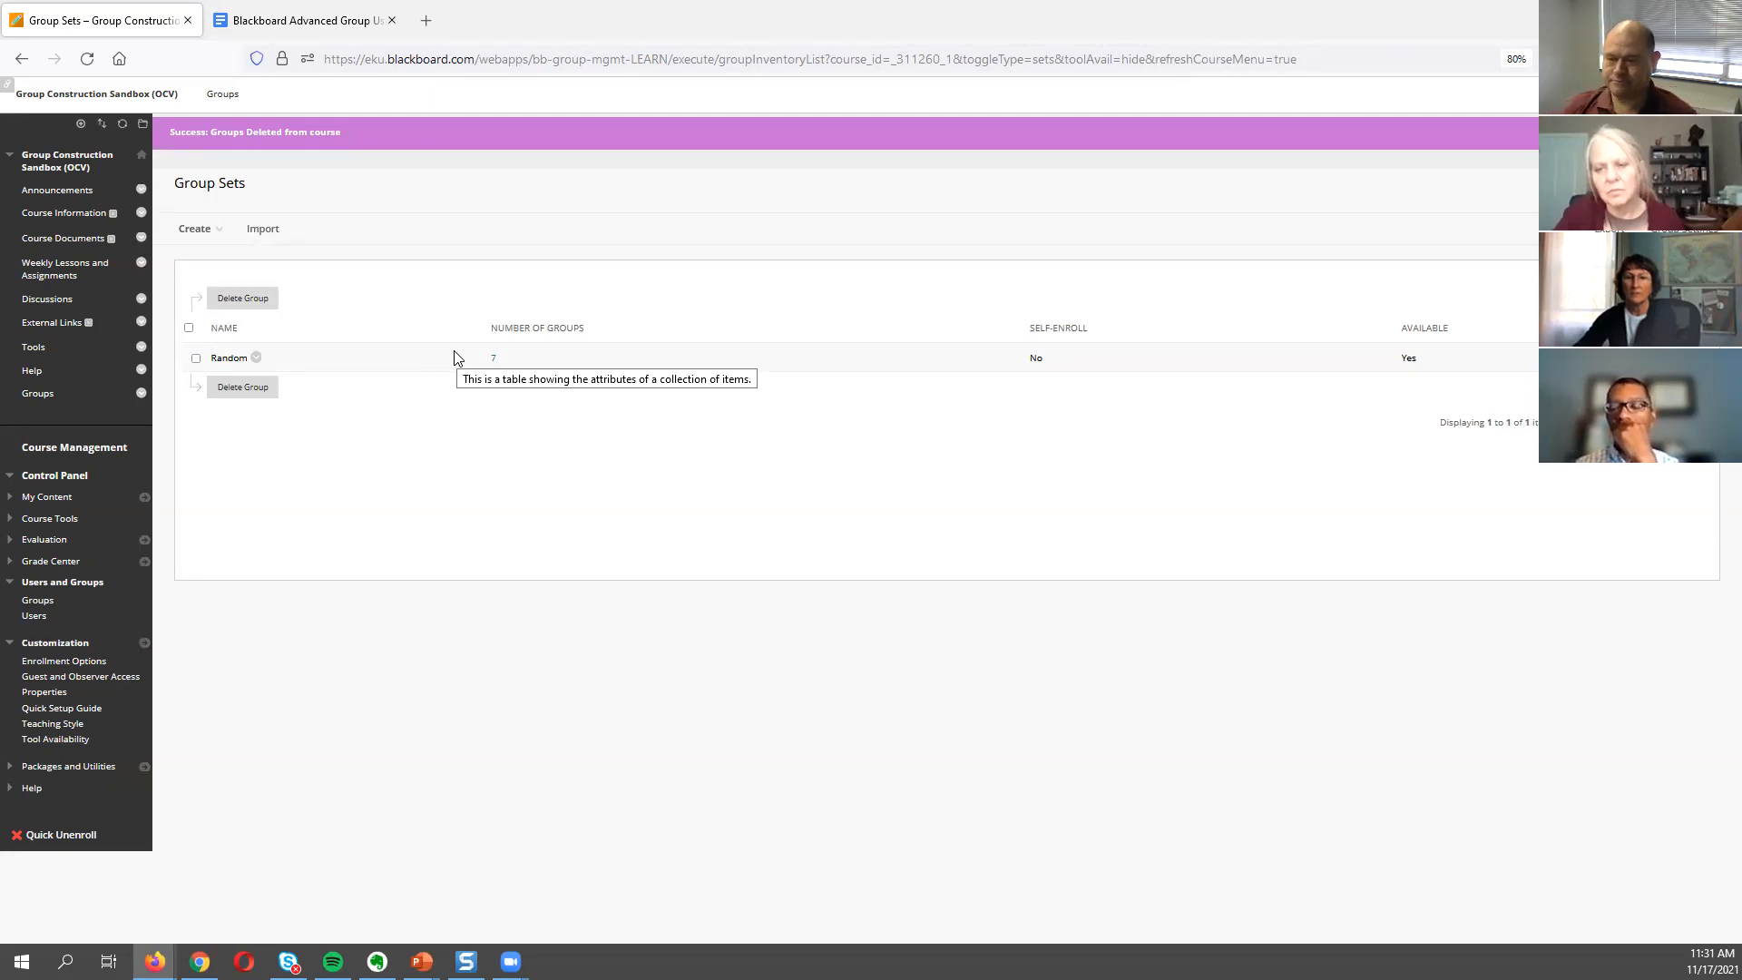
# Export the groups and group members with a header row included.
pyautogui.moveTo(421, 962)
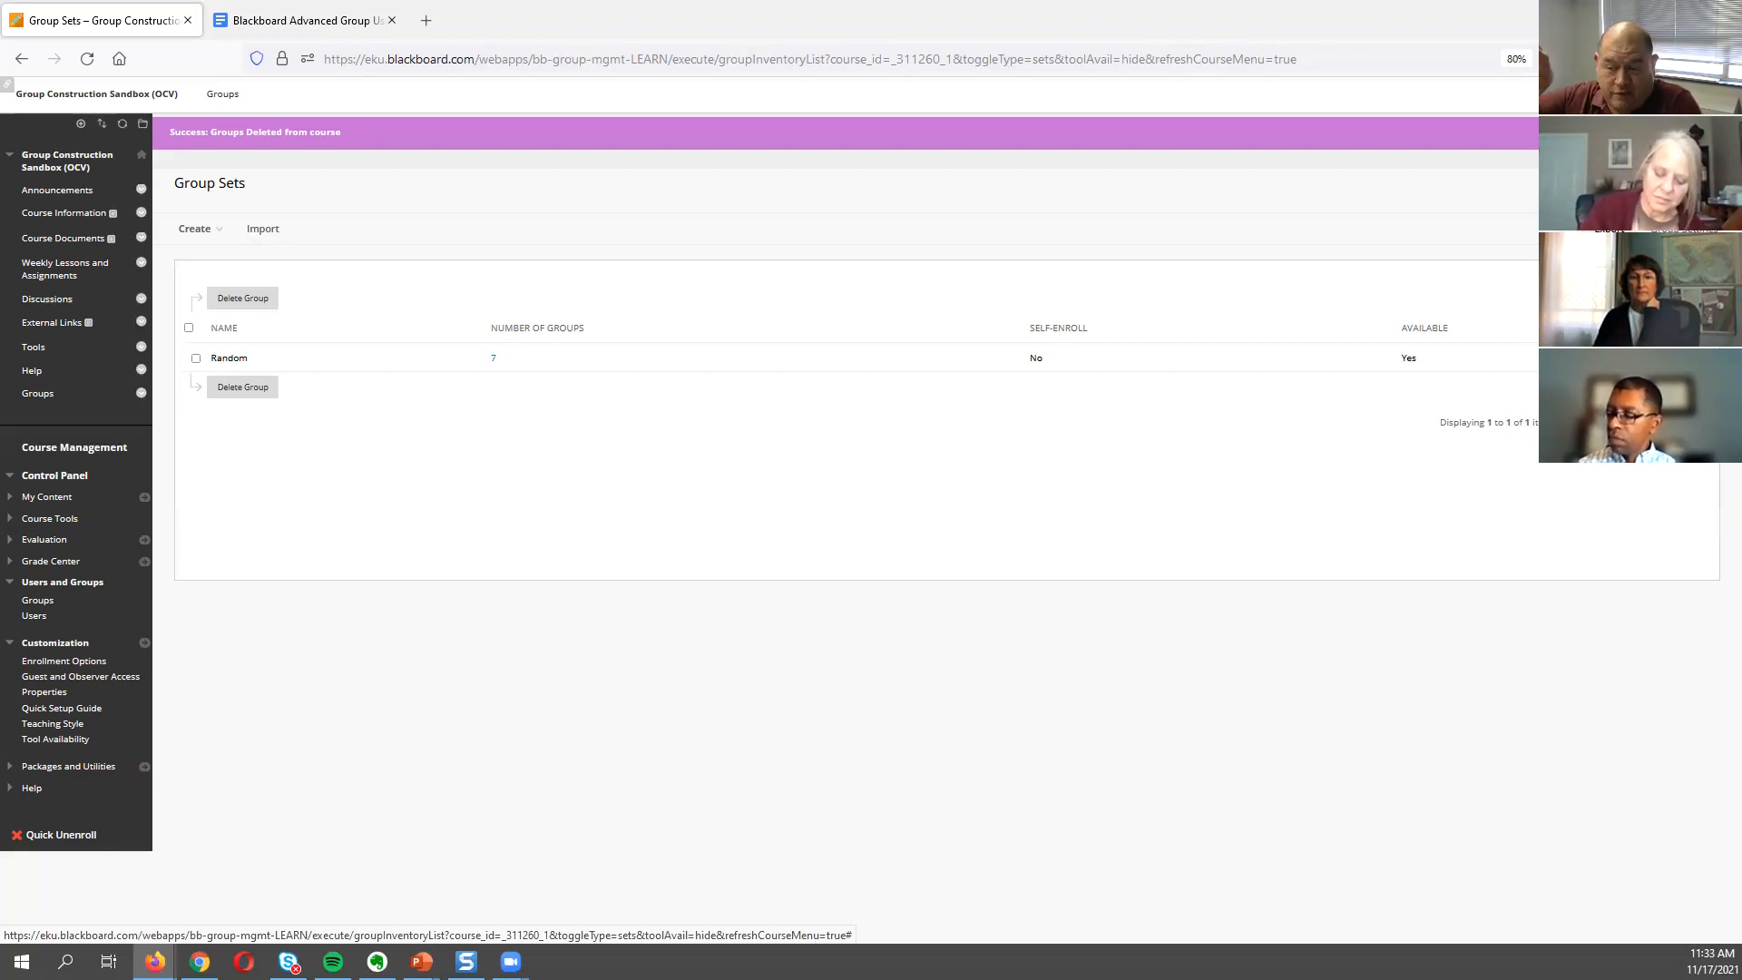
pyautogui.click(1610, 229)
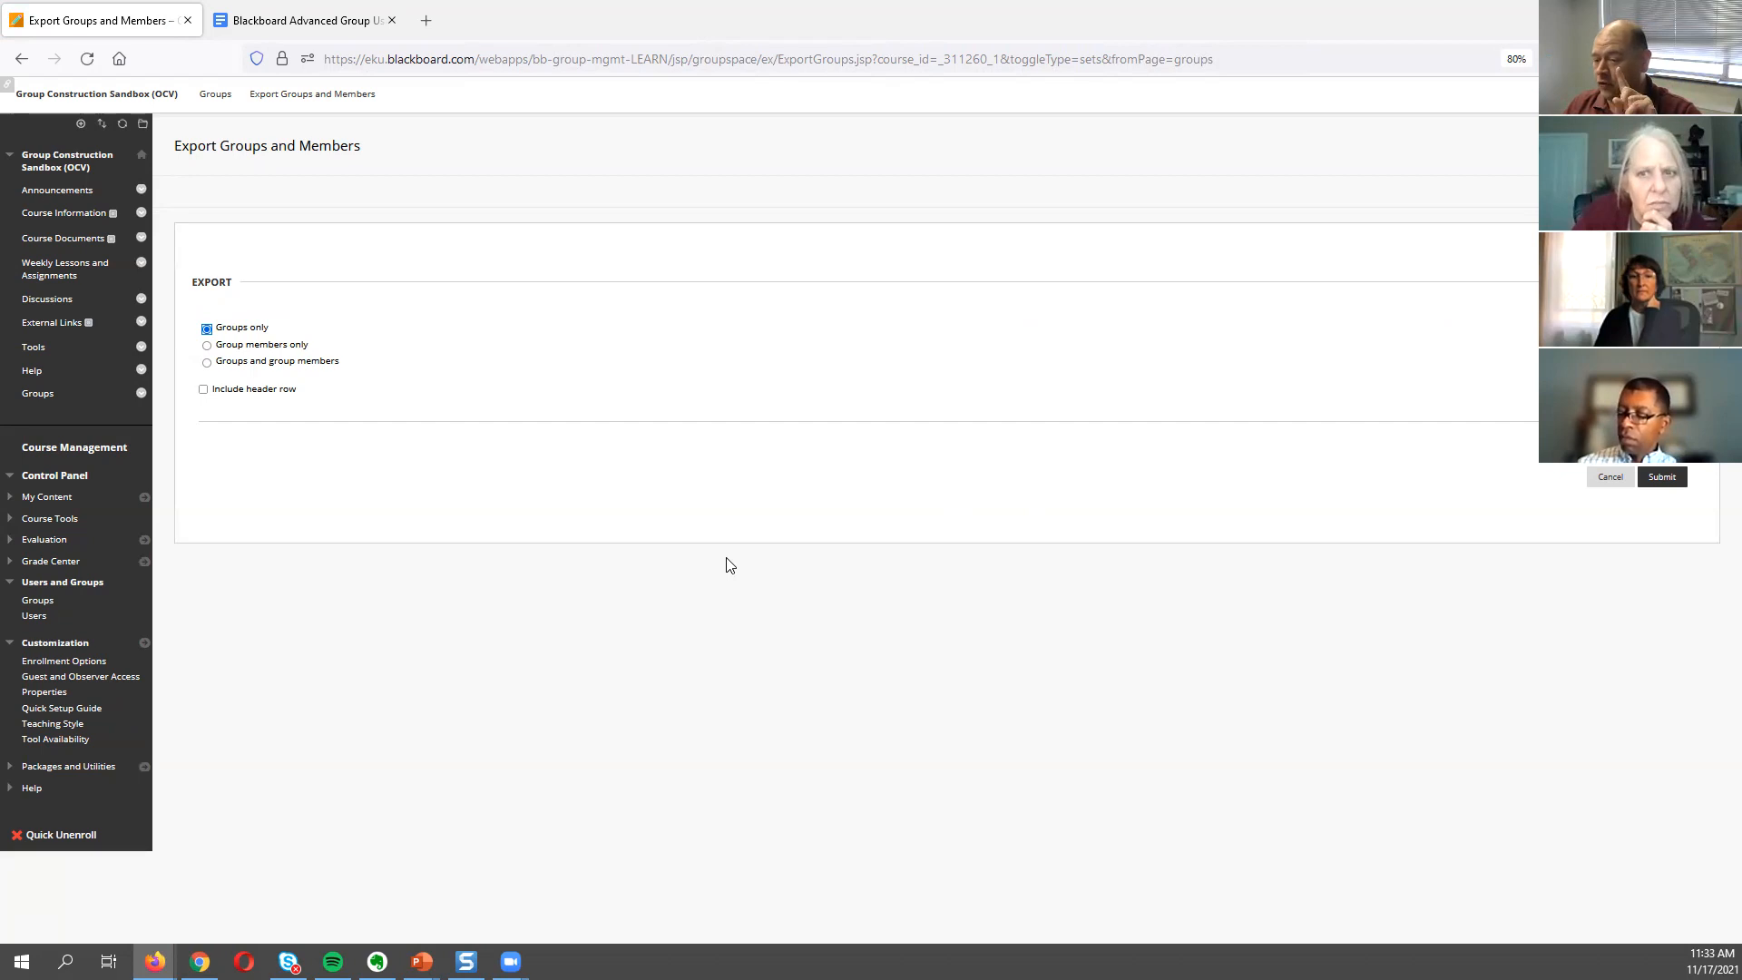
pyautogui.click(208, 363)
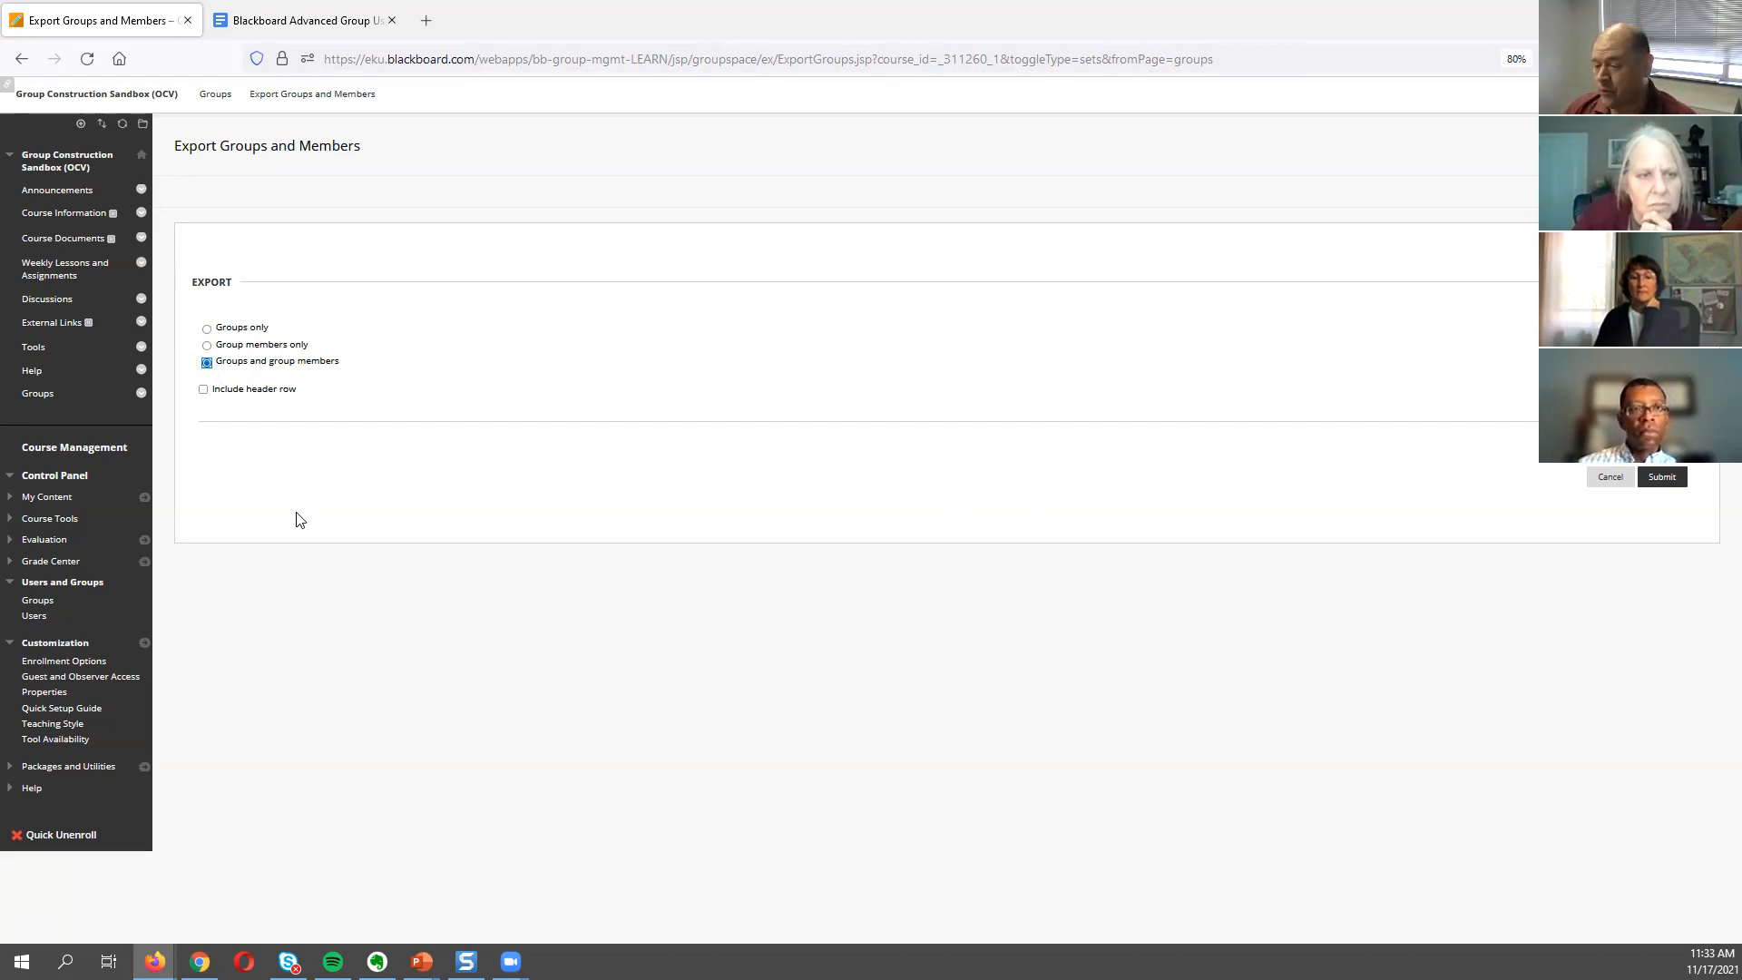
pyautogui.click(204, 392)
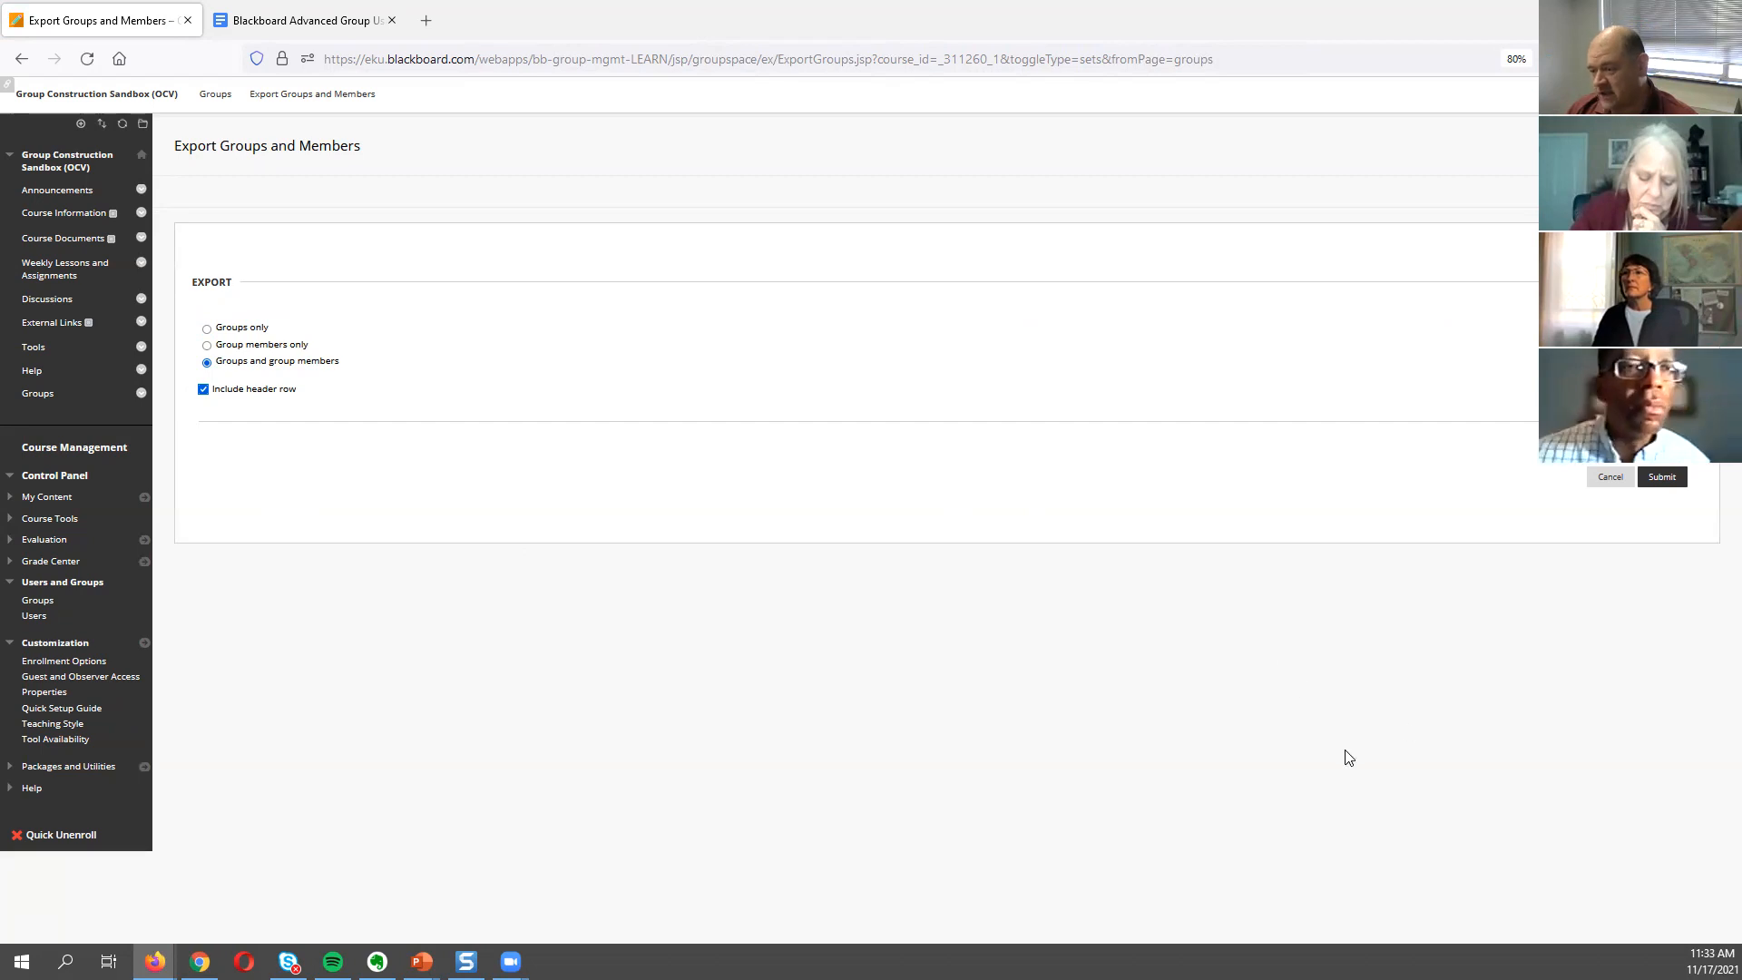
pyautogui.click(1648, 470)
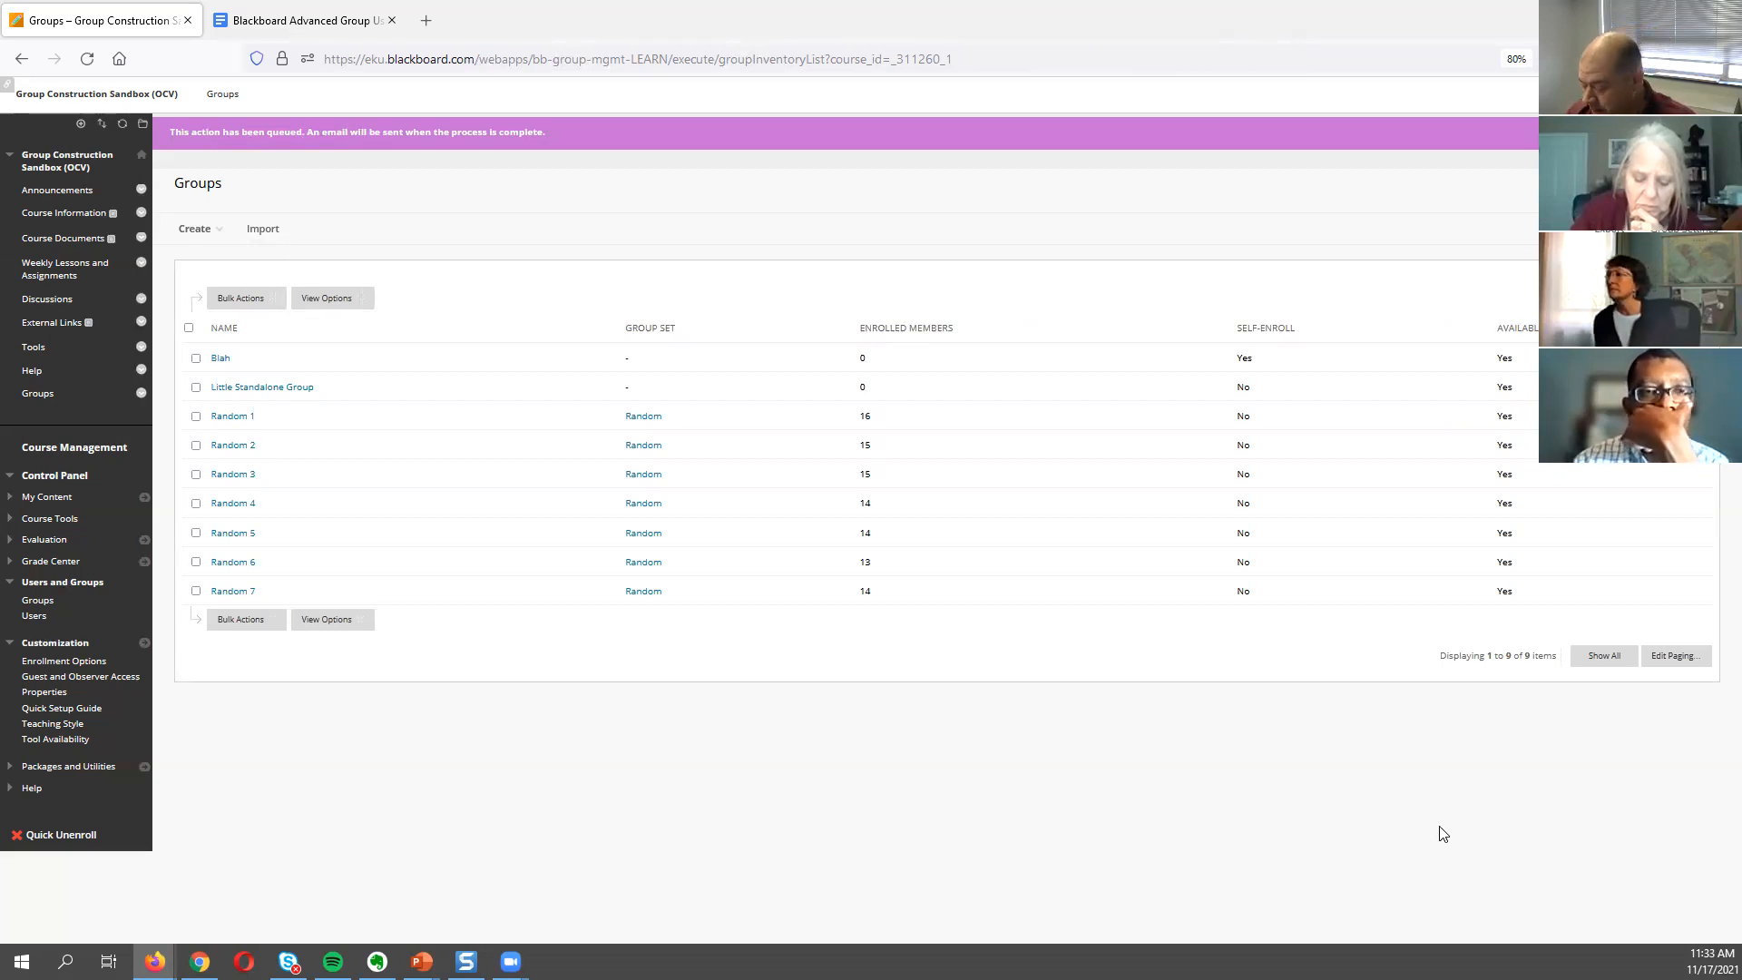
# Switch to Outlook and check the Focused and Other inboxes for the group export notification.
pyautogui.press('super+r')
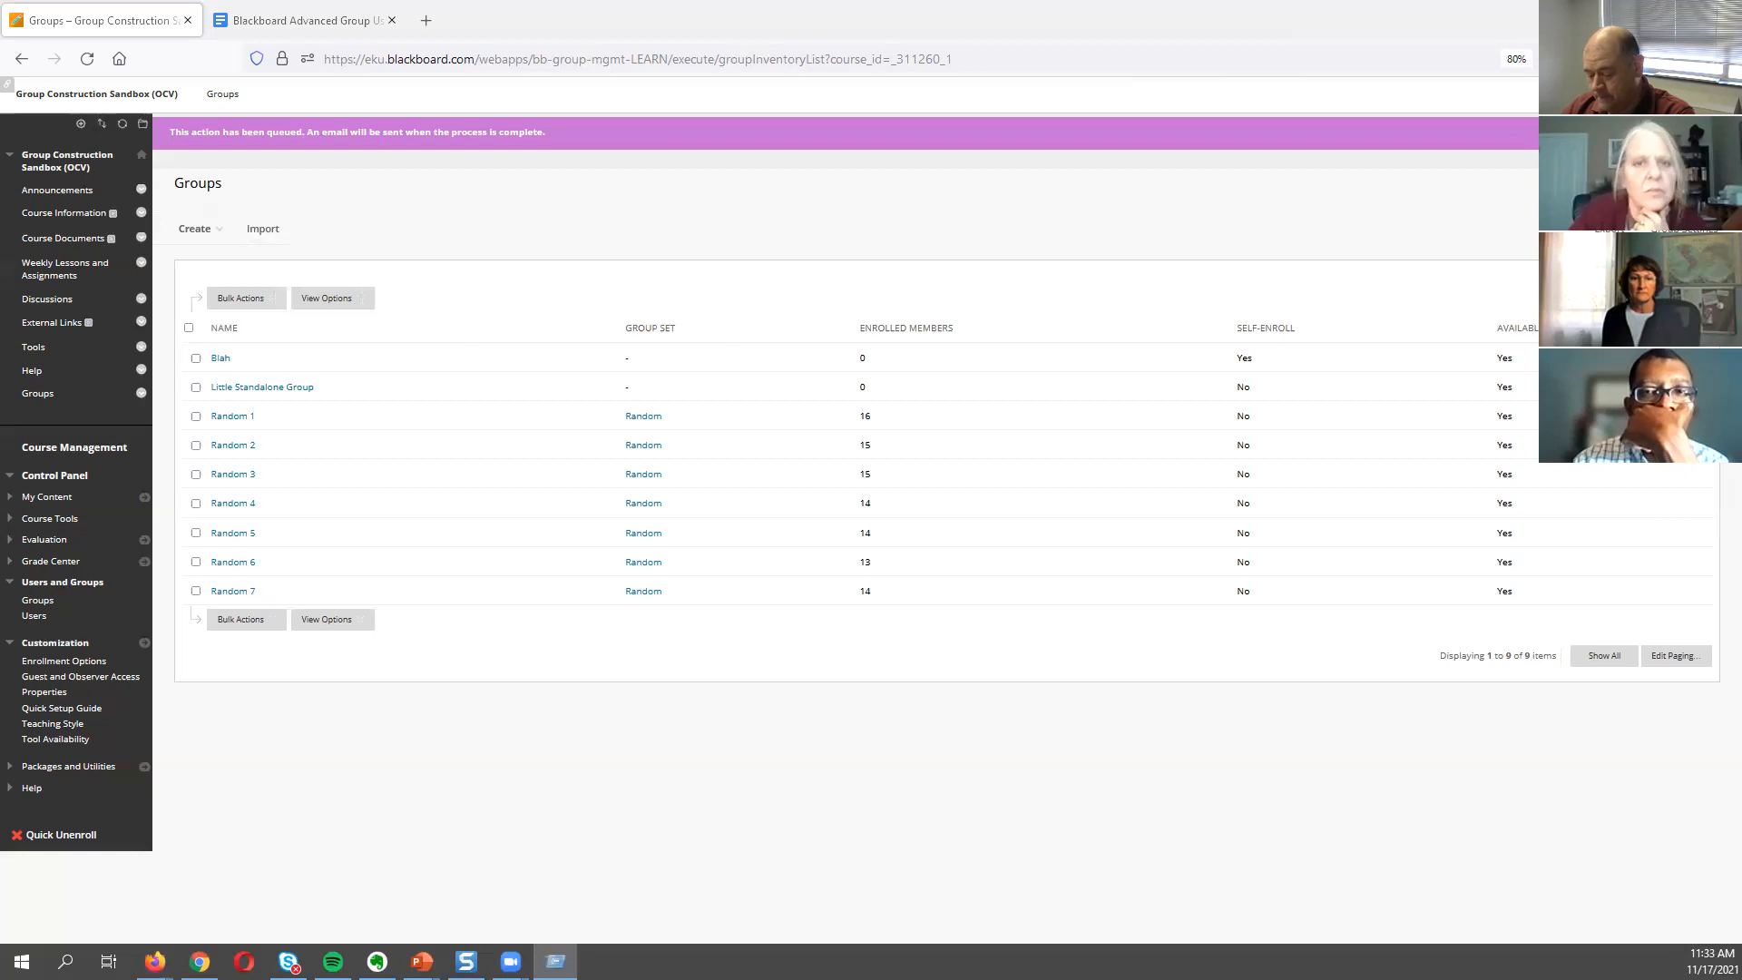
pyautogui.press('Return')
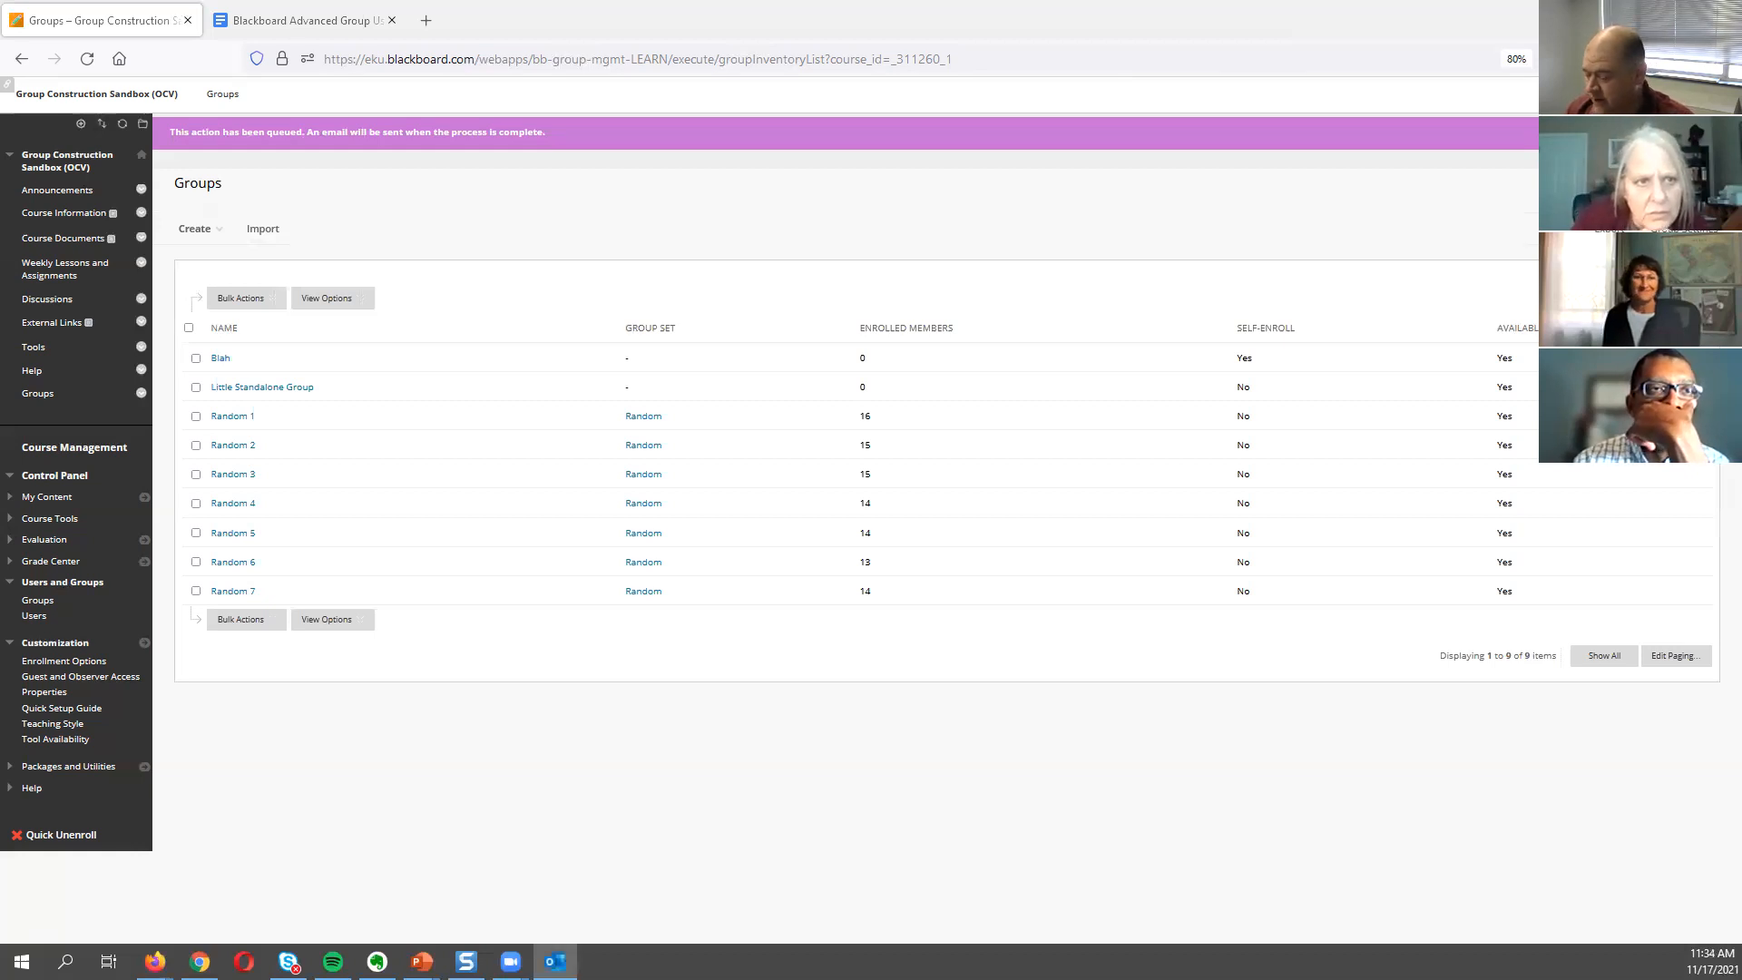
pyautogui.hotkey('alt', 'Tab')
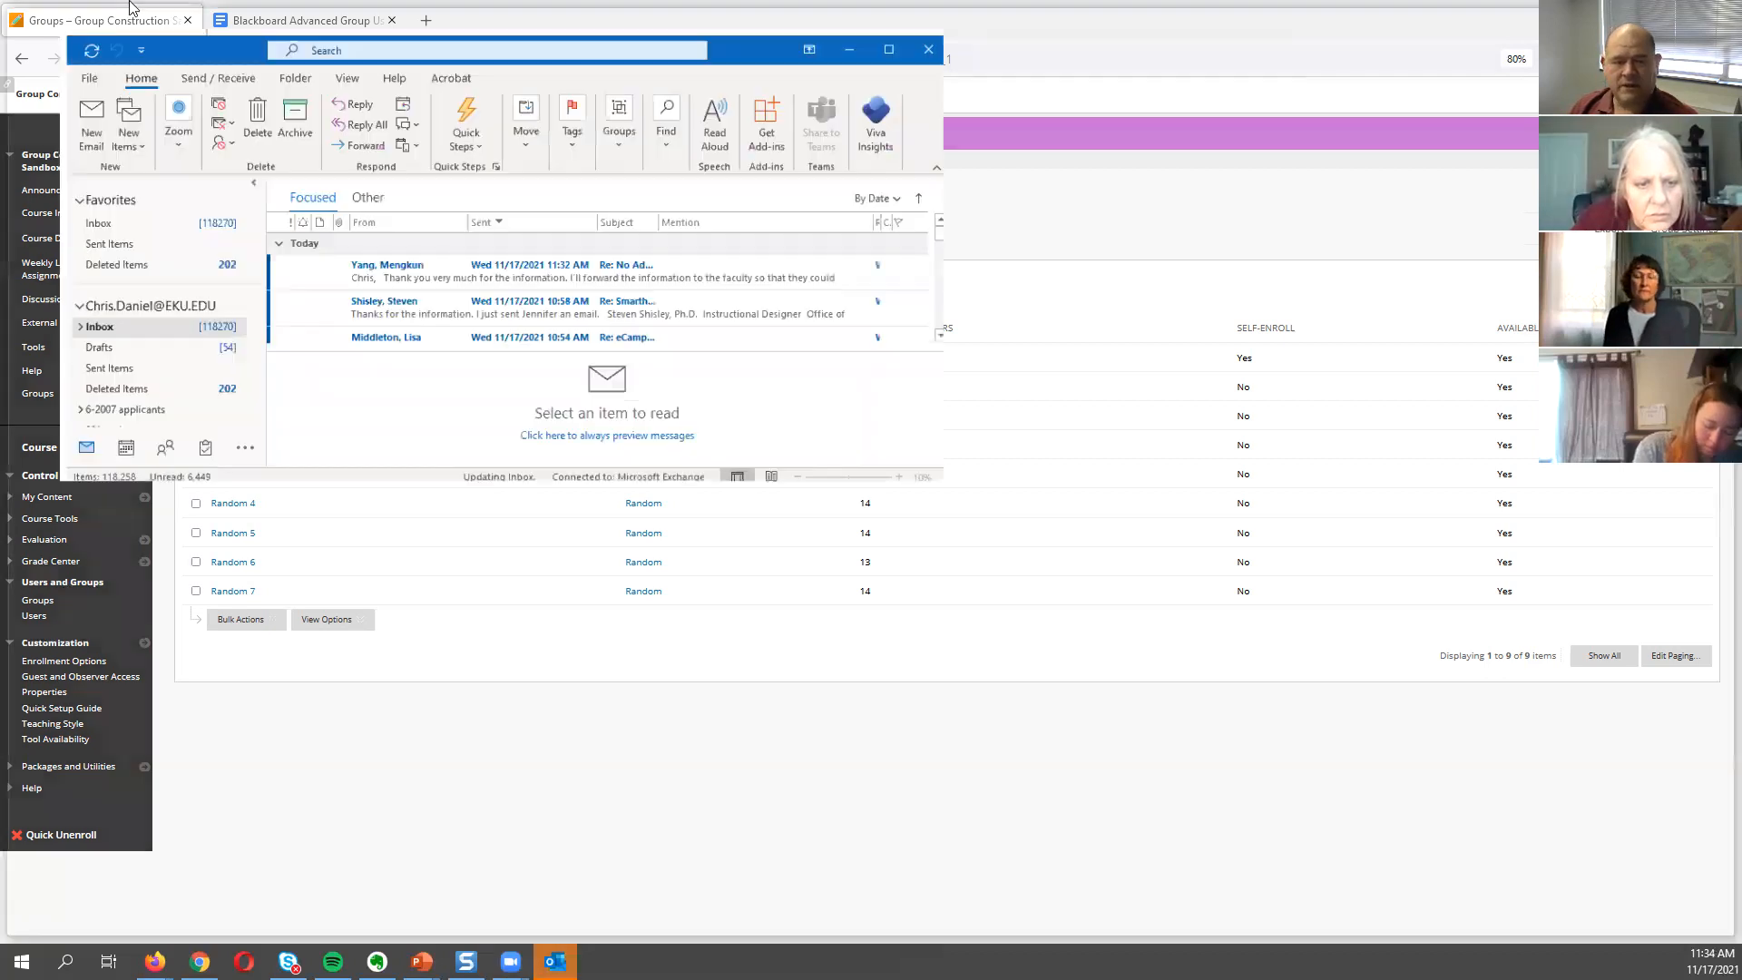
pyautogui.click(317, 171)
pyautogui.click(265, 173)
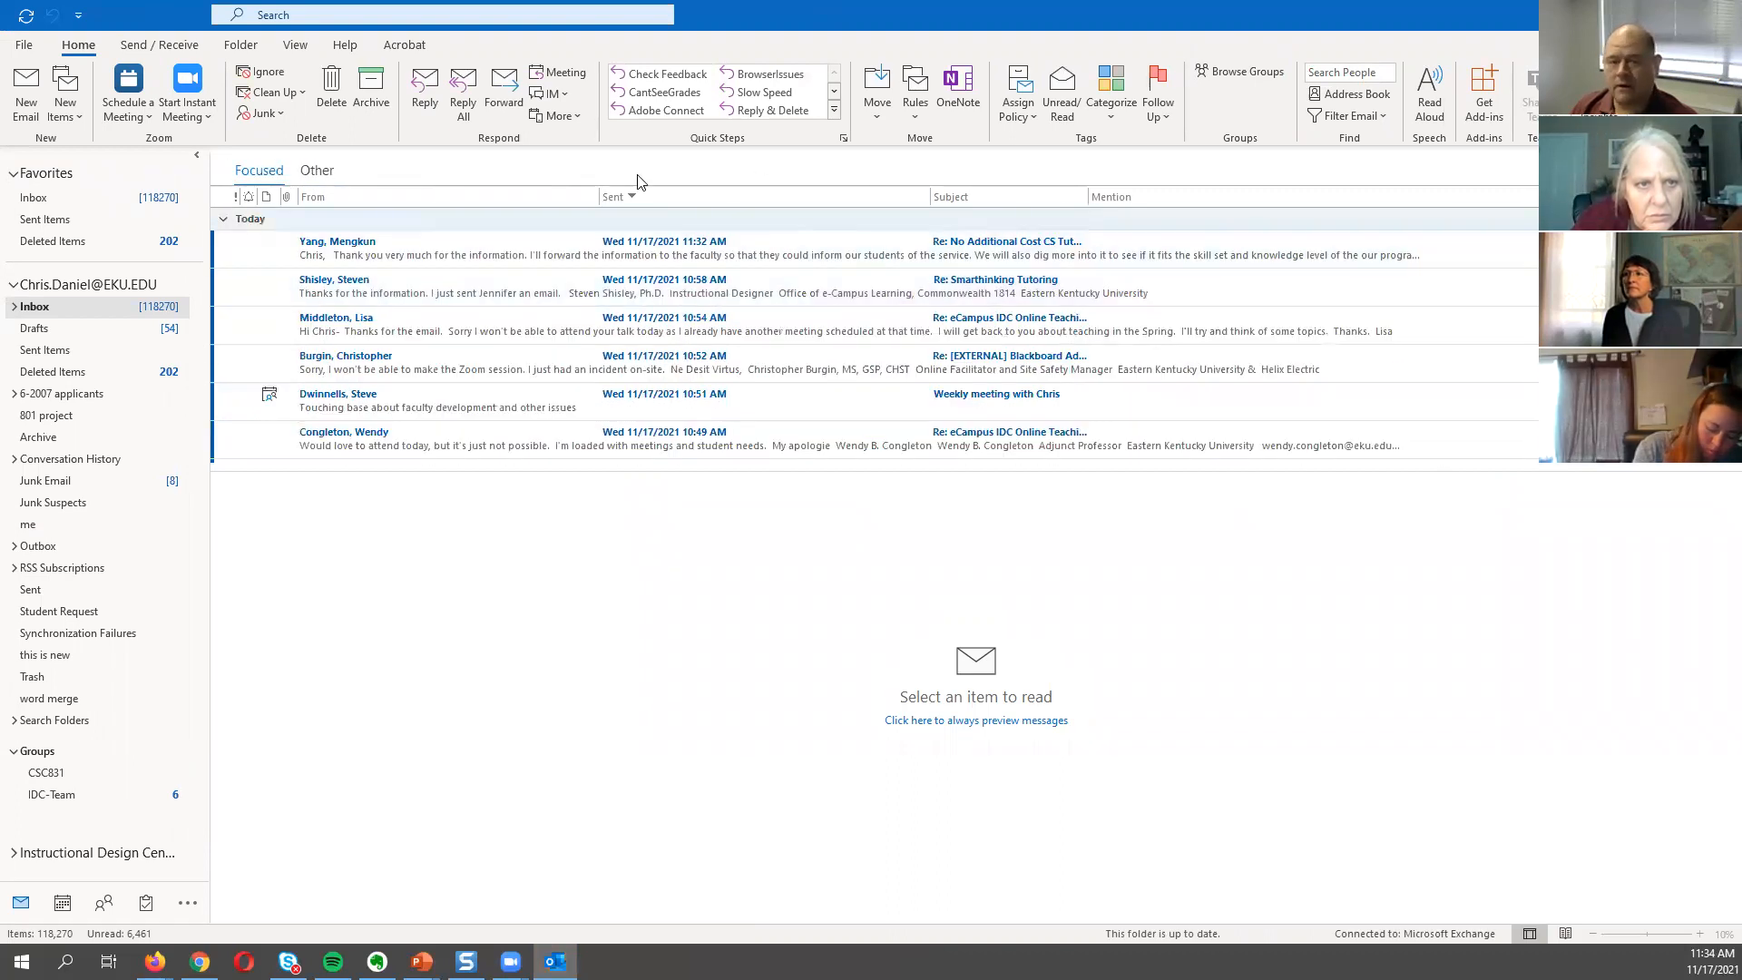
pyautogui.click(328, 174)
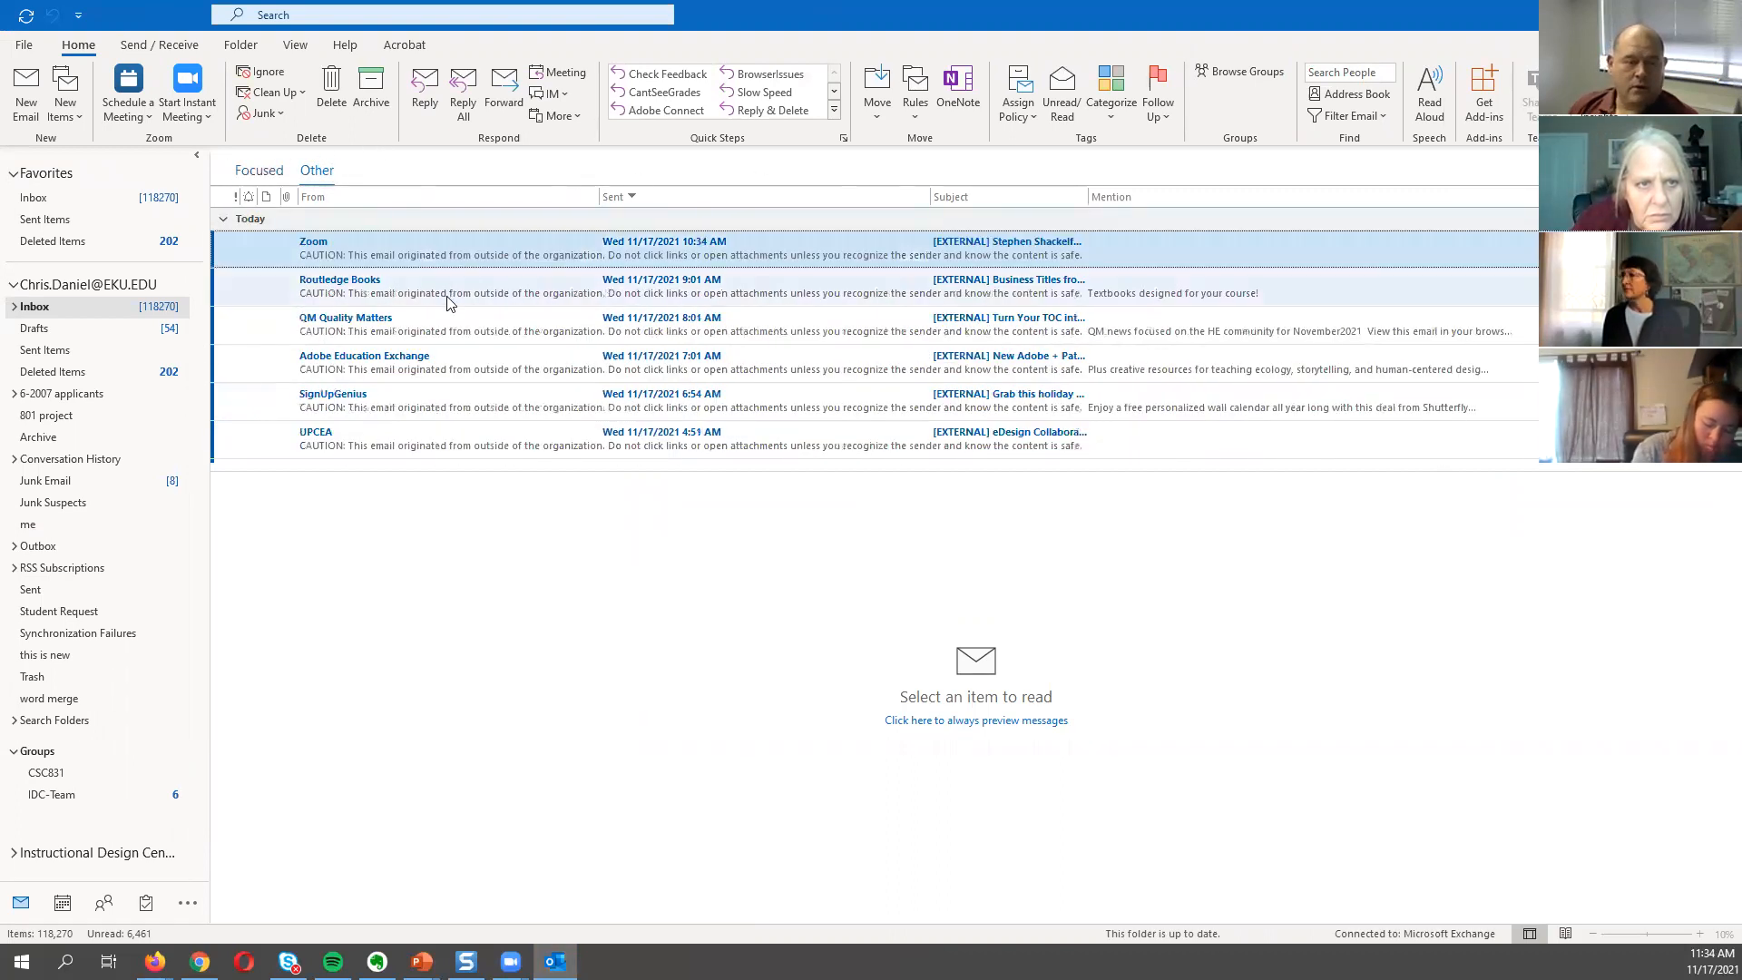
pyautogui.click(282, 175)
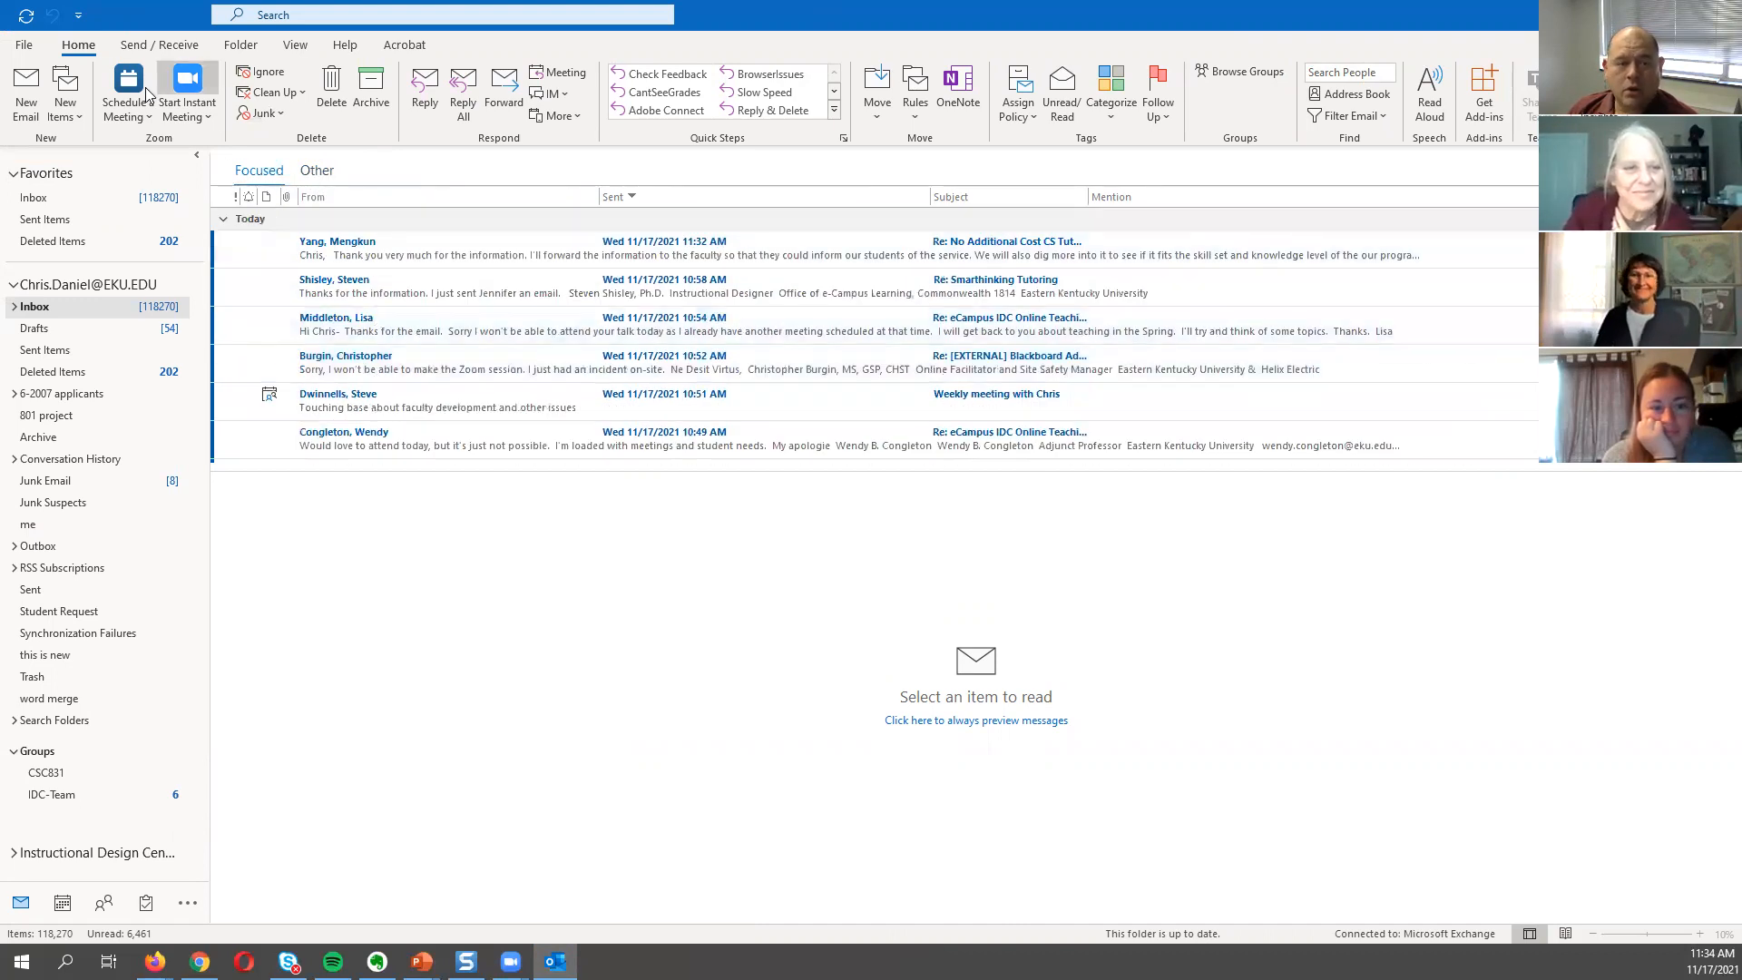
# Run Send/Receive for all Outlook folders and recheck the Other inbox for the export email.
pyautogui.click(159, 45)
pyautogui.click(50, 107)
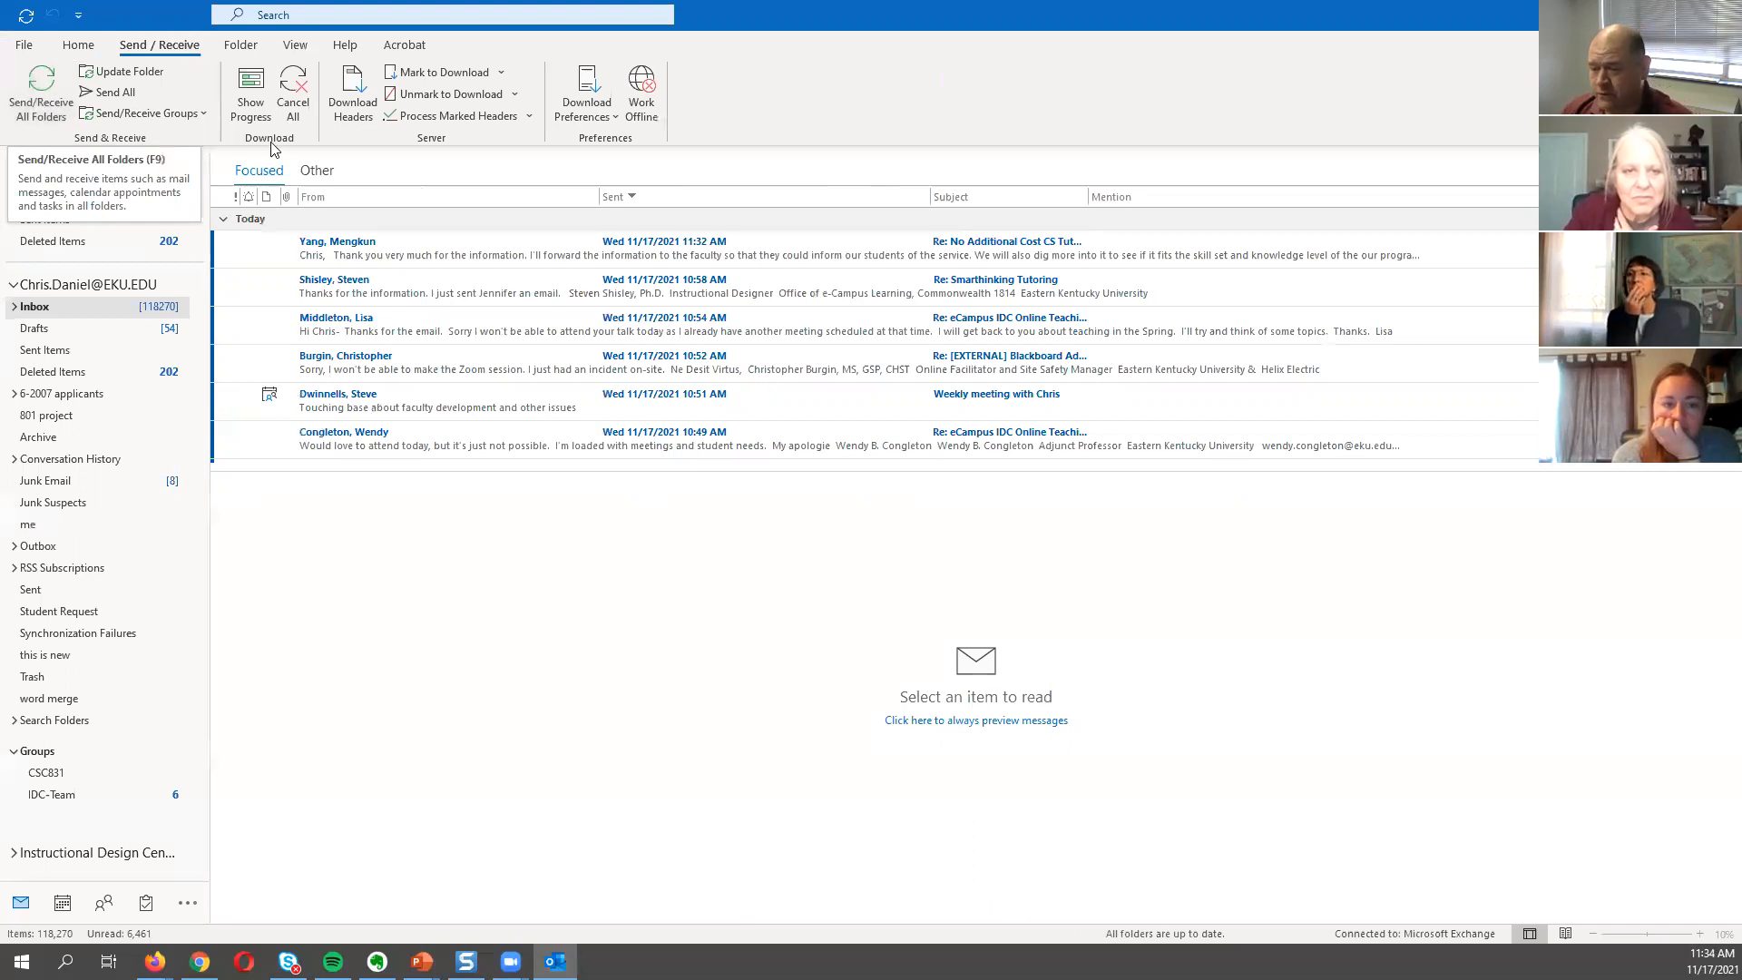
pyautogui.click(310, 172)
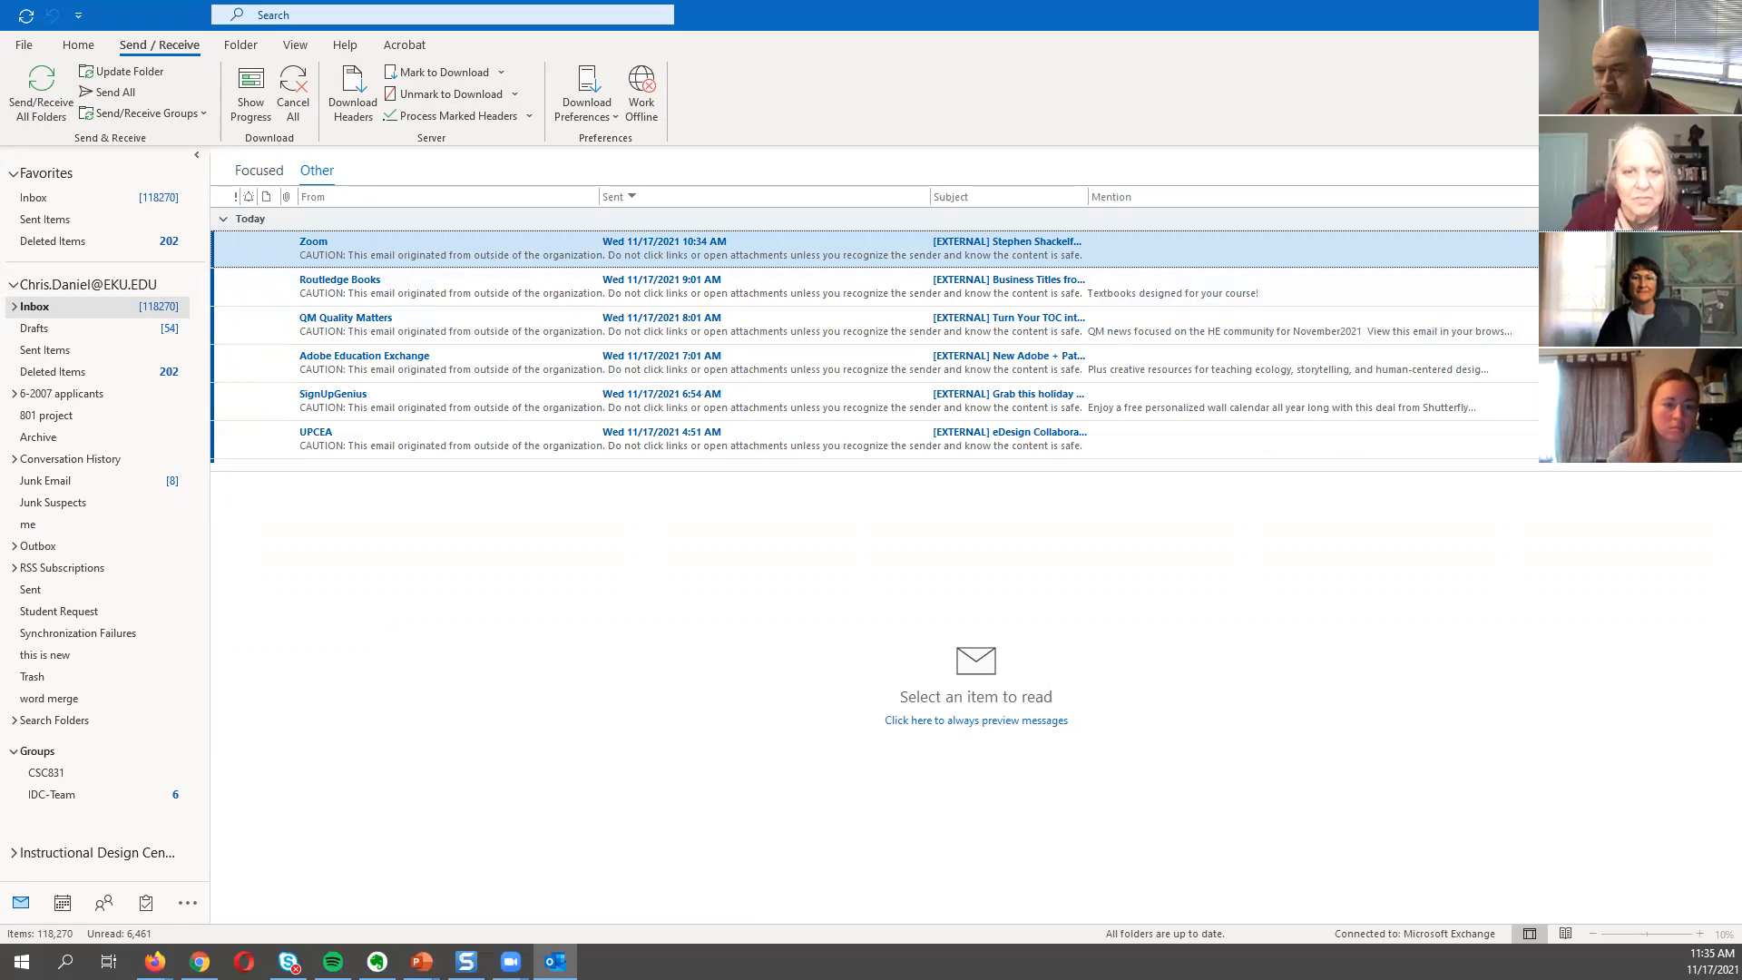
pyautogui.click(57, 107)
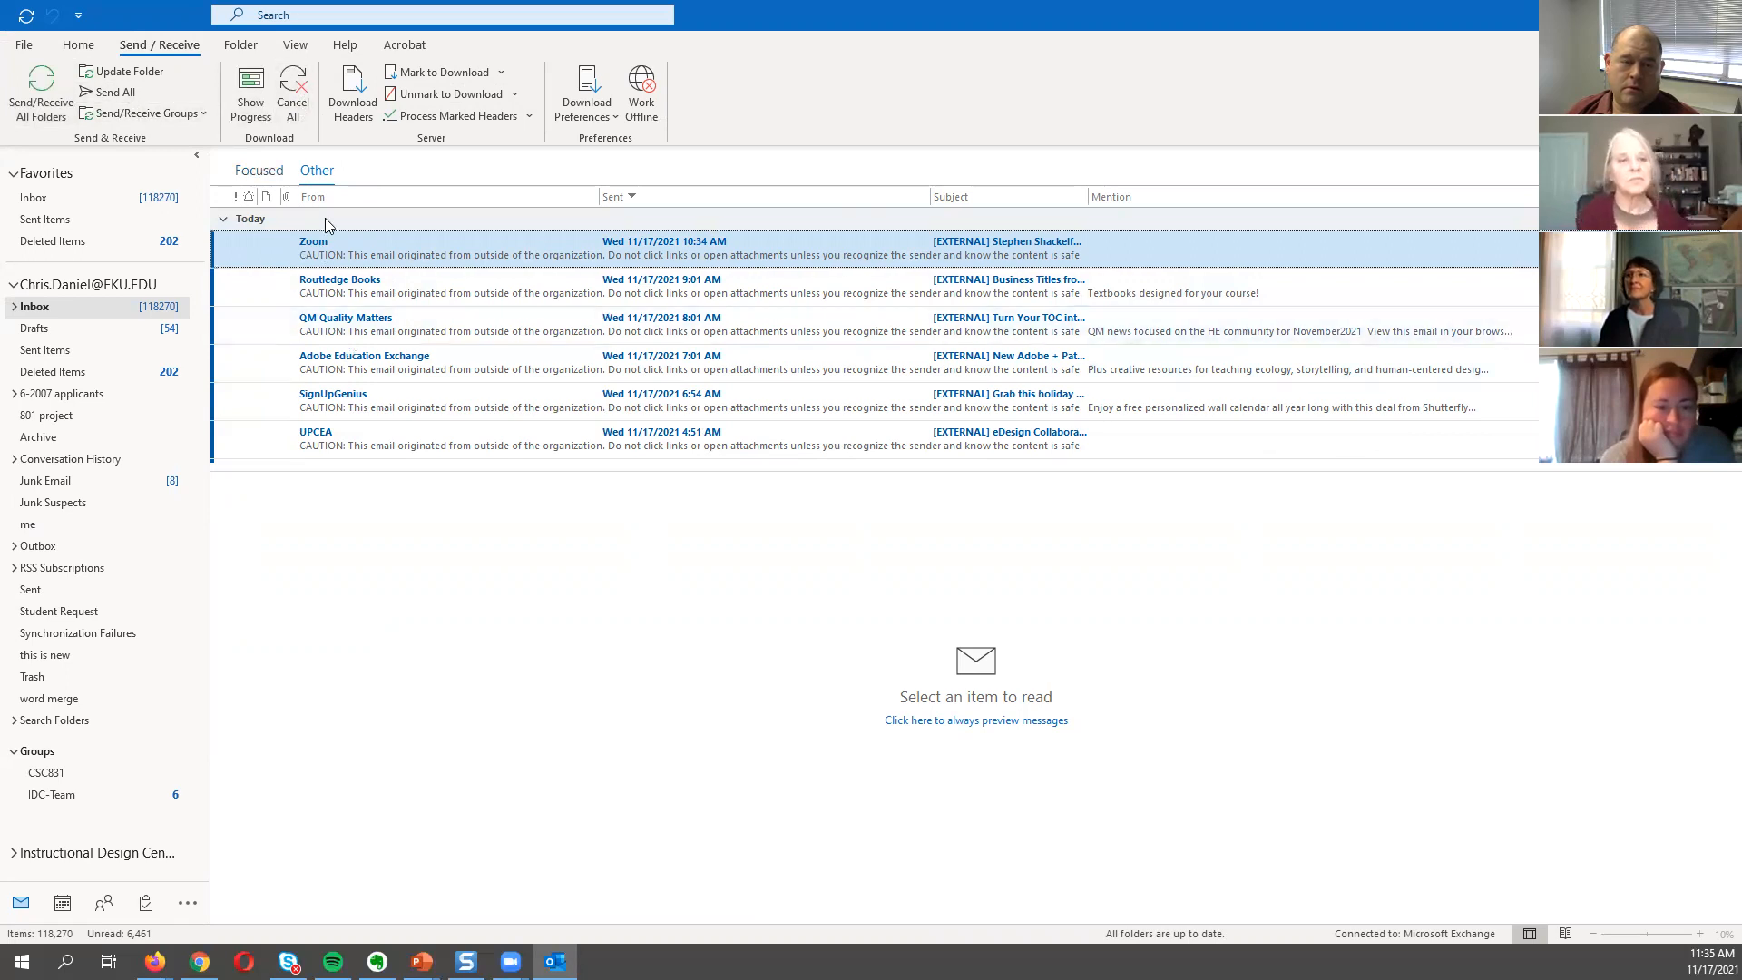
# Recheck the Focused and Other inboxes and open the Bulk Export Complete email.
pyautogui.click(263, 175)
pyautogui.scroll(3, 413, 234)
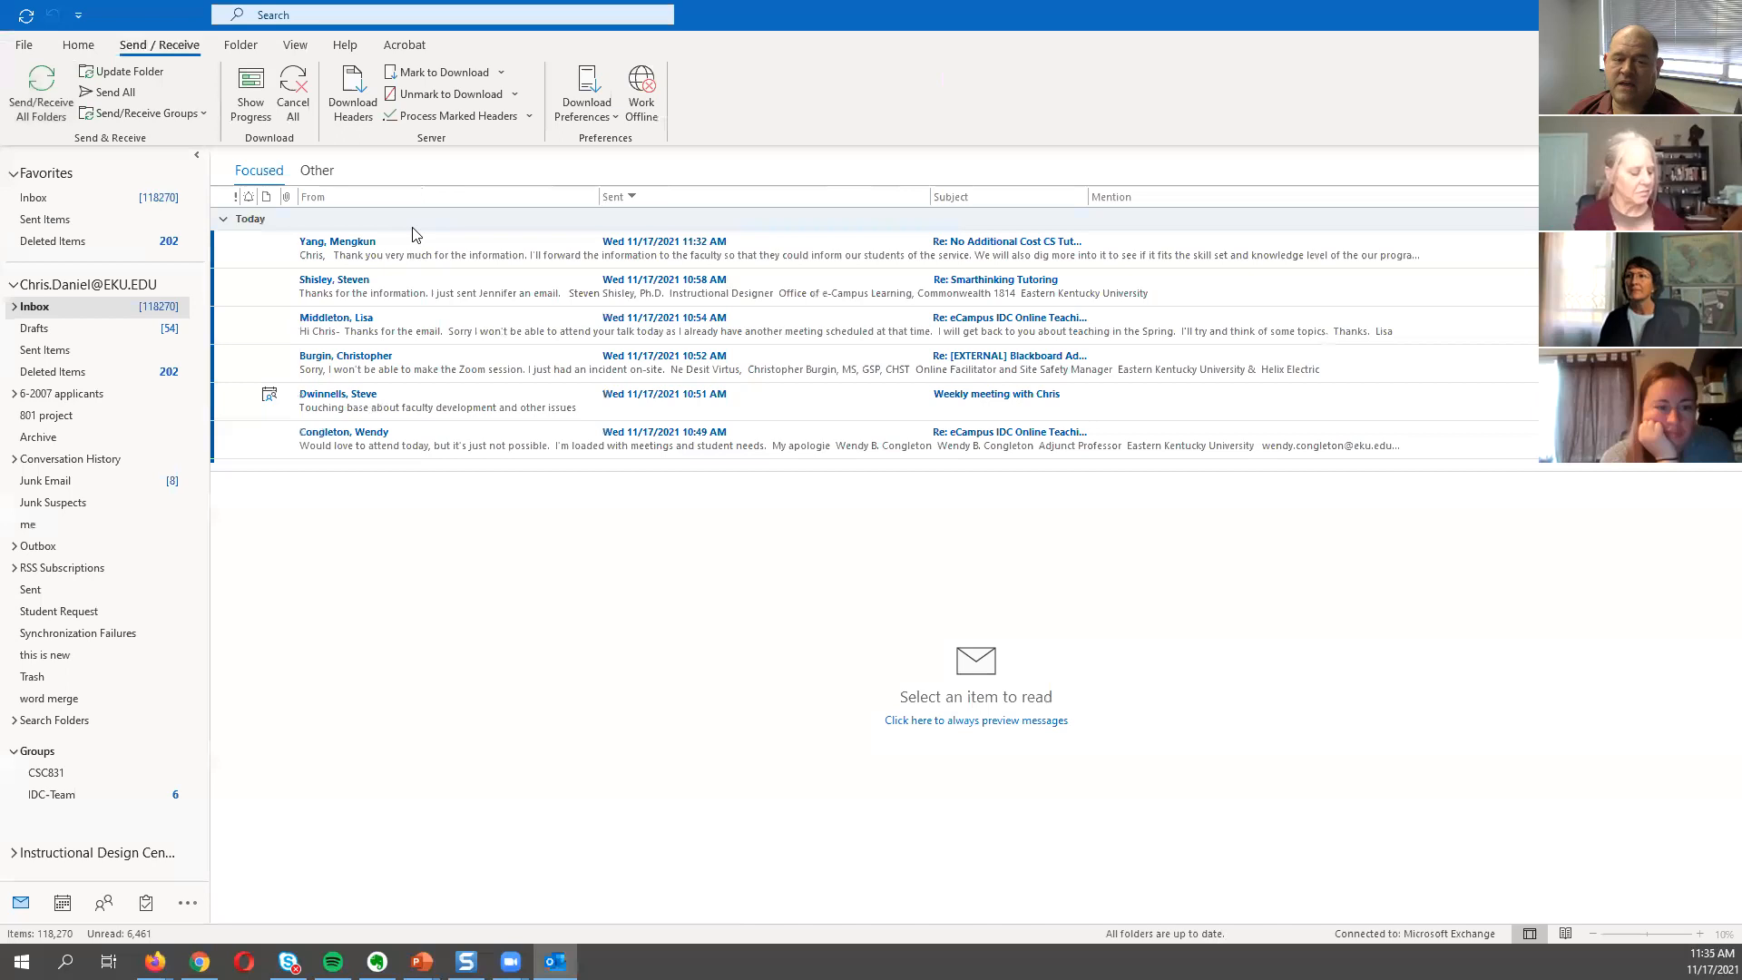
pyautogui.click(317, 173)
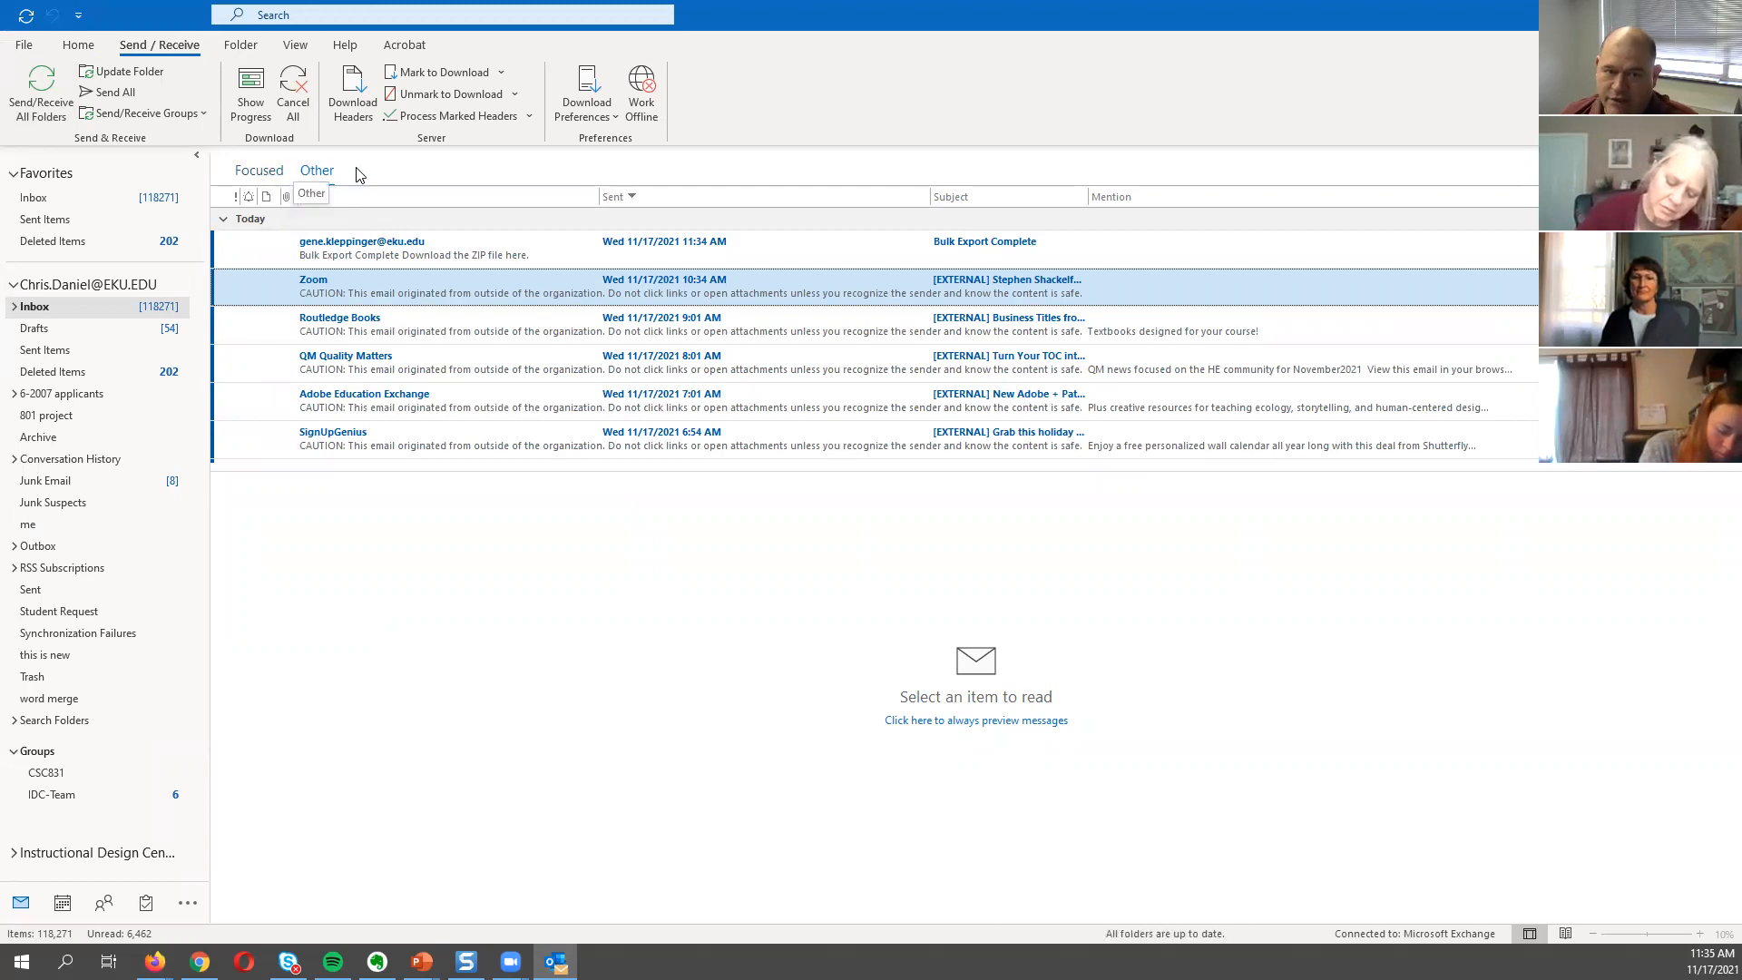
pyautogui.click(273, 175)
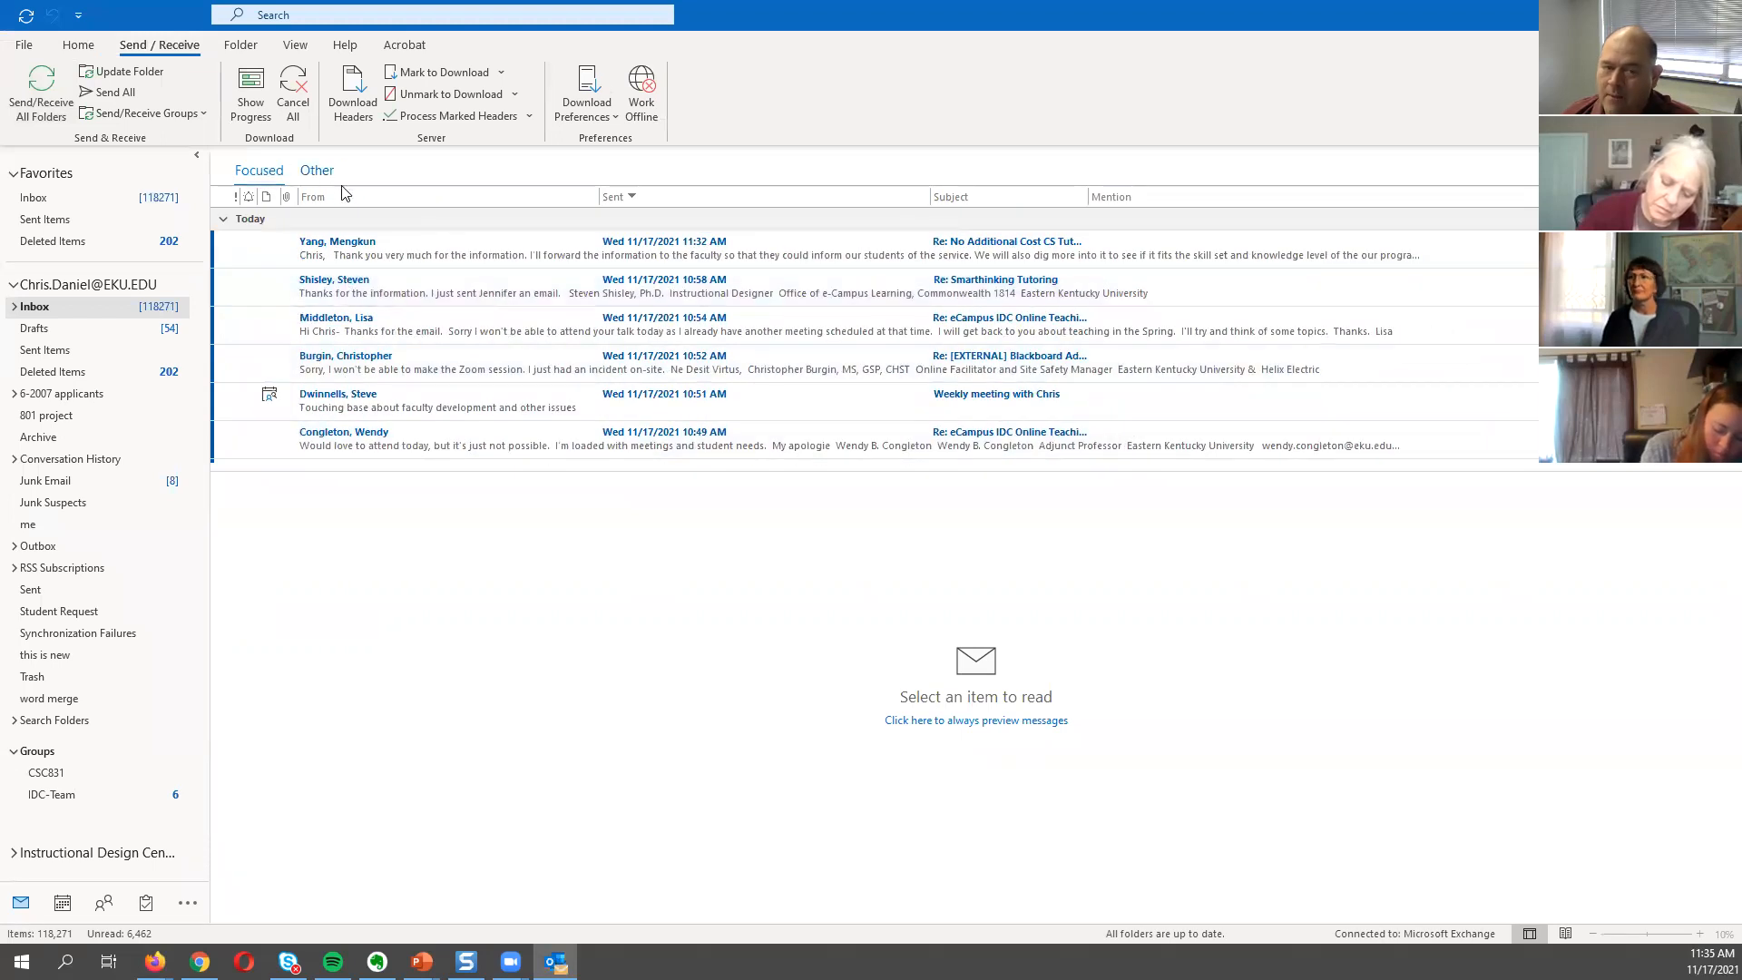
pyautogui.click(314, 172)
pyautogui.click(342, 245)
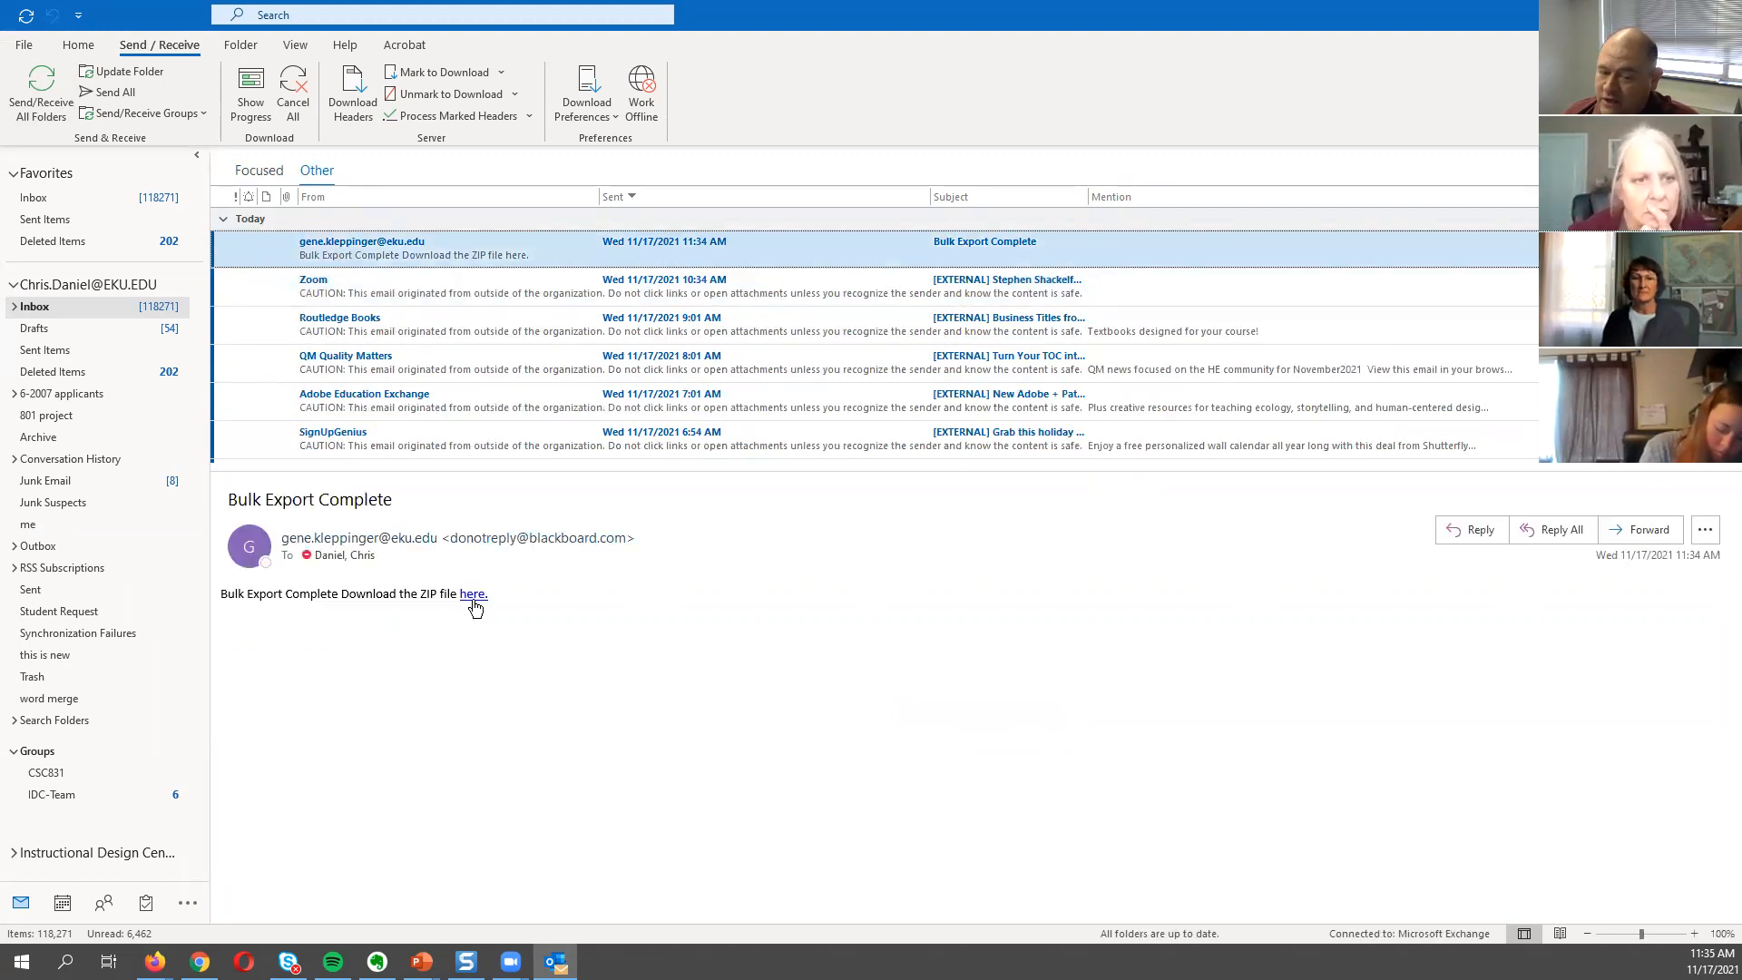
# Try the ZIP download link in the email, close the page it opens, and copy the link address instead.
pyautogui.click(471, 600)
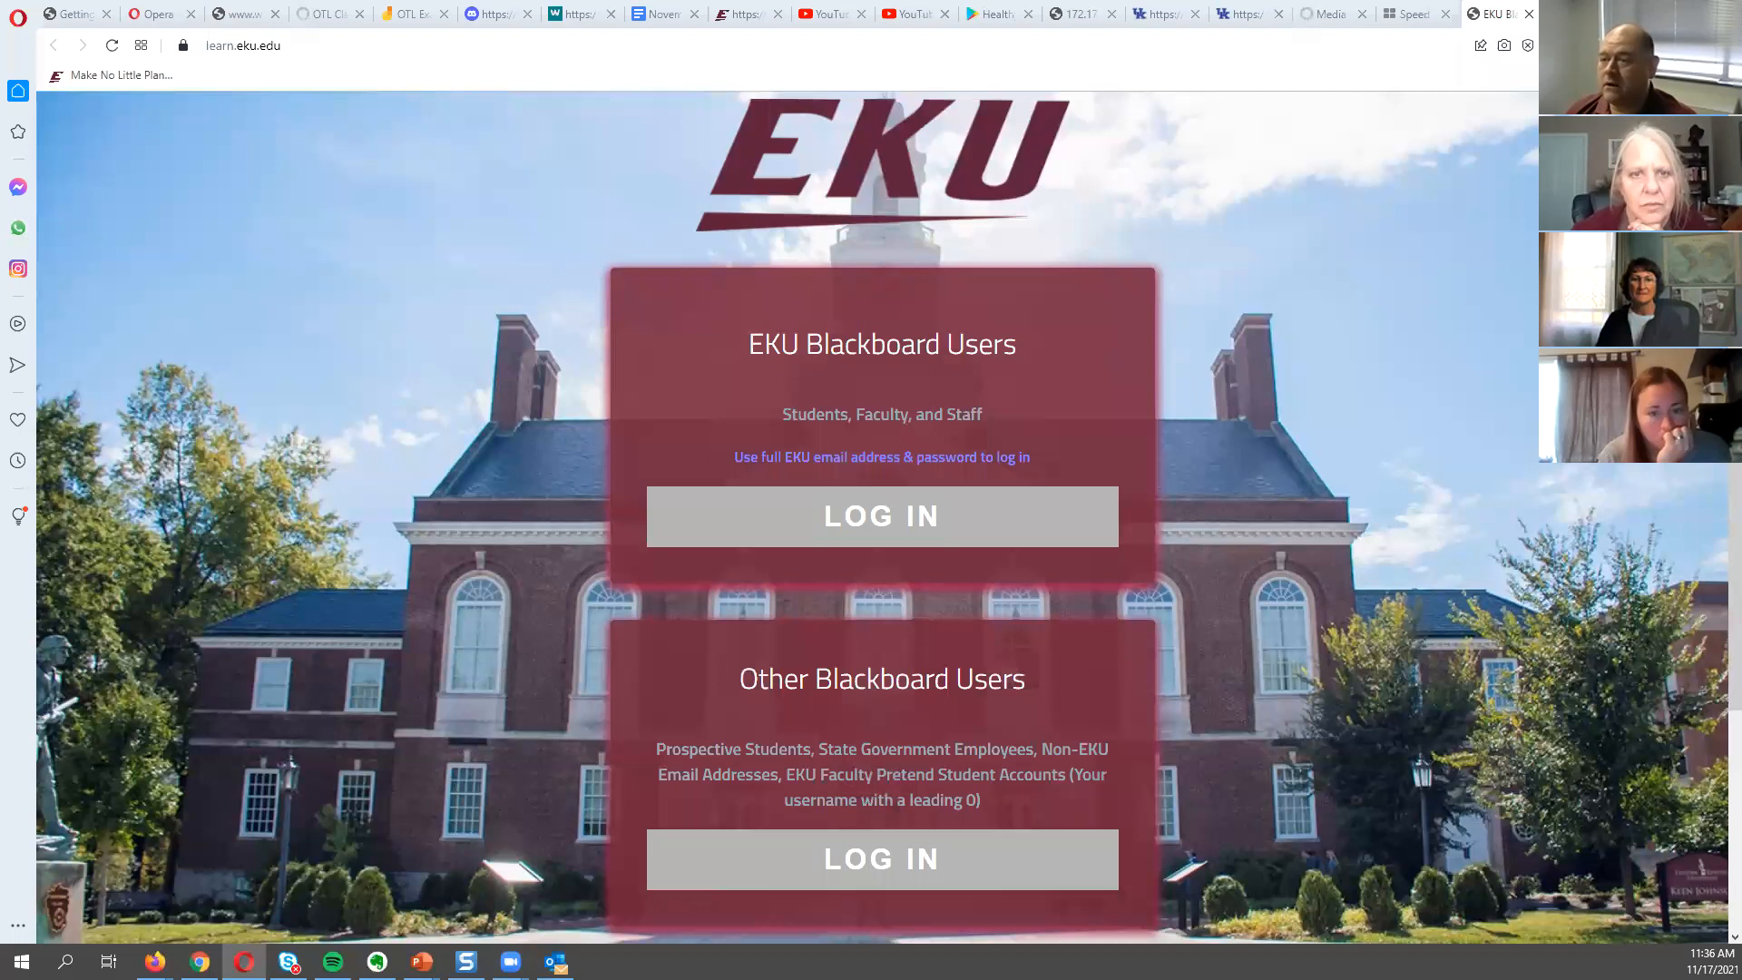
pyautogui.click(1637, 12)
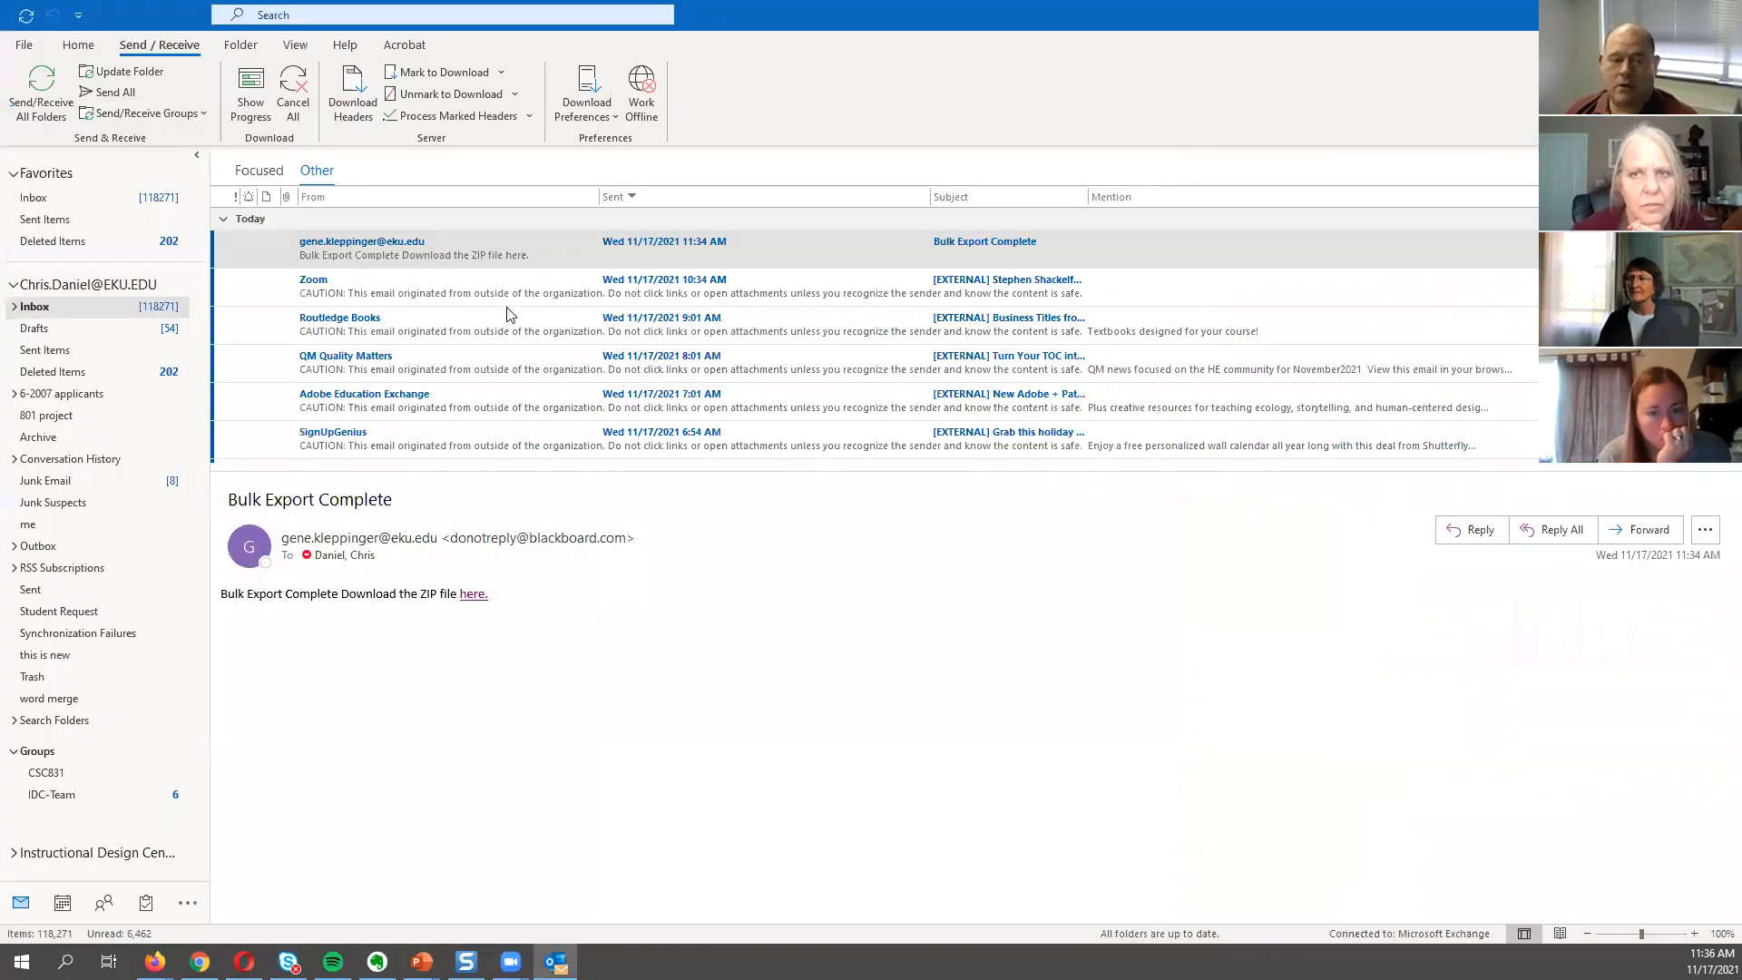
pyautogui.rightClick(463, 599)
pyautogui.click(517, 683)
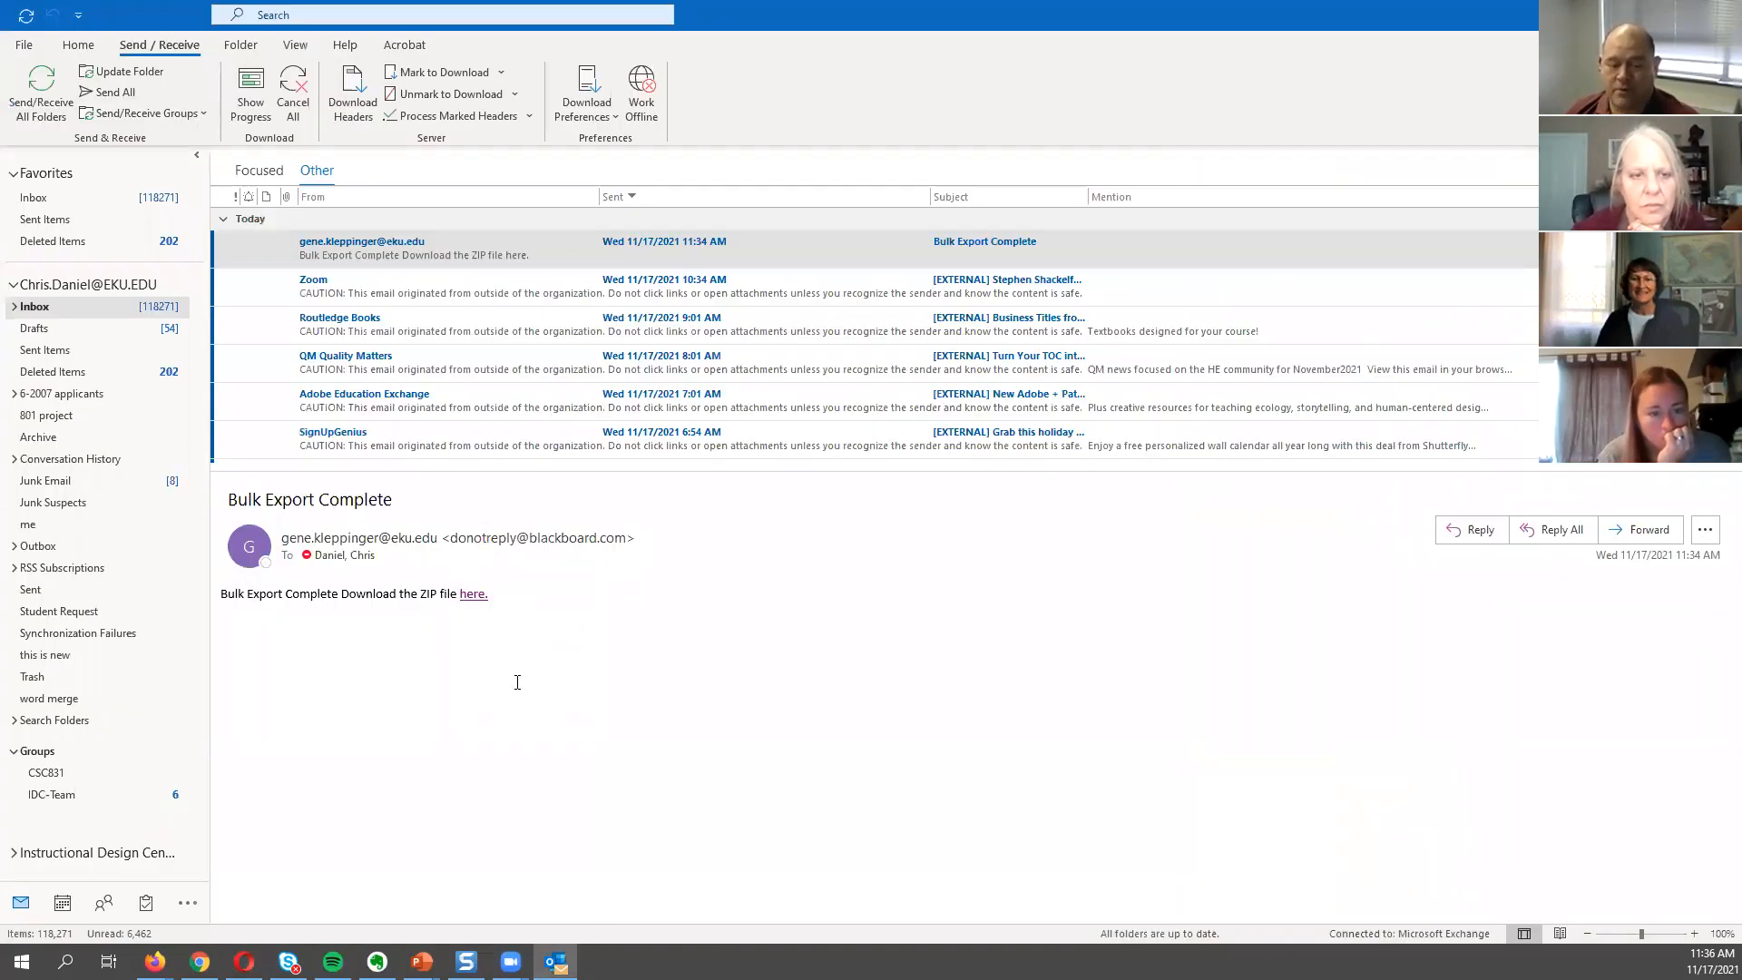
# Switch to the Blackboard Groups window in Firefox, load the copied link in a new tab, and save the exported groups ZIP file.
pyautogui.moveTo(155, 961)
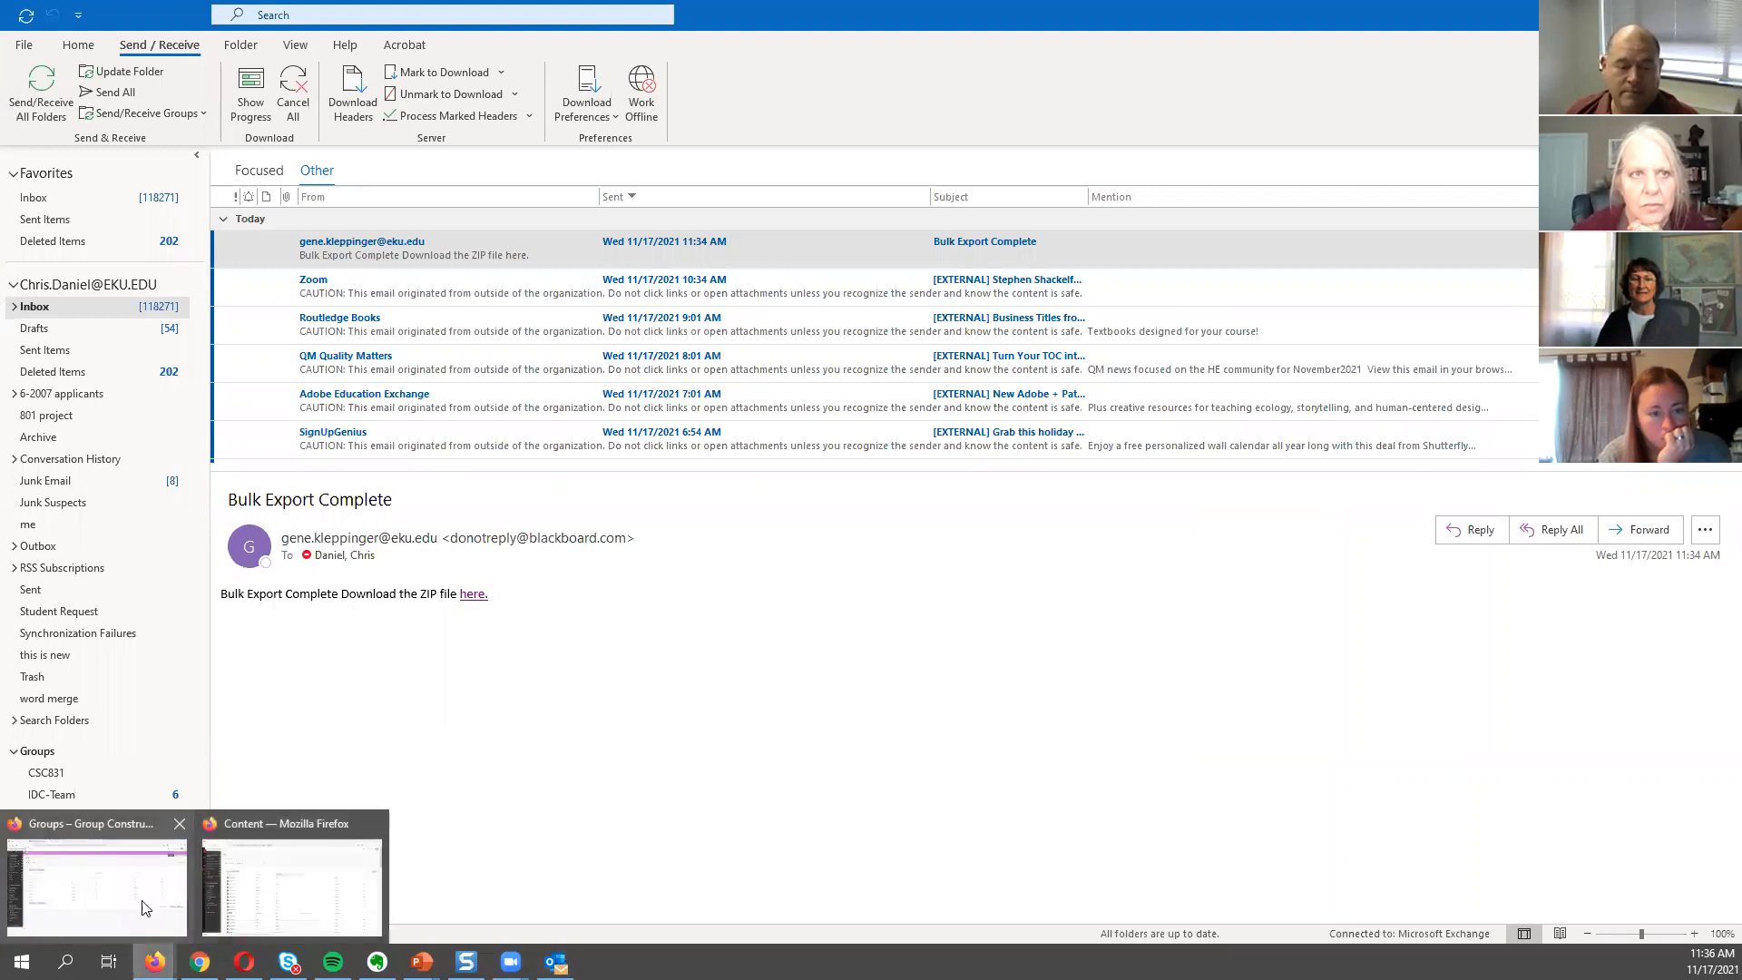
pyautogui.click(148, 906)
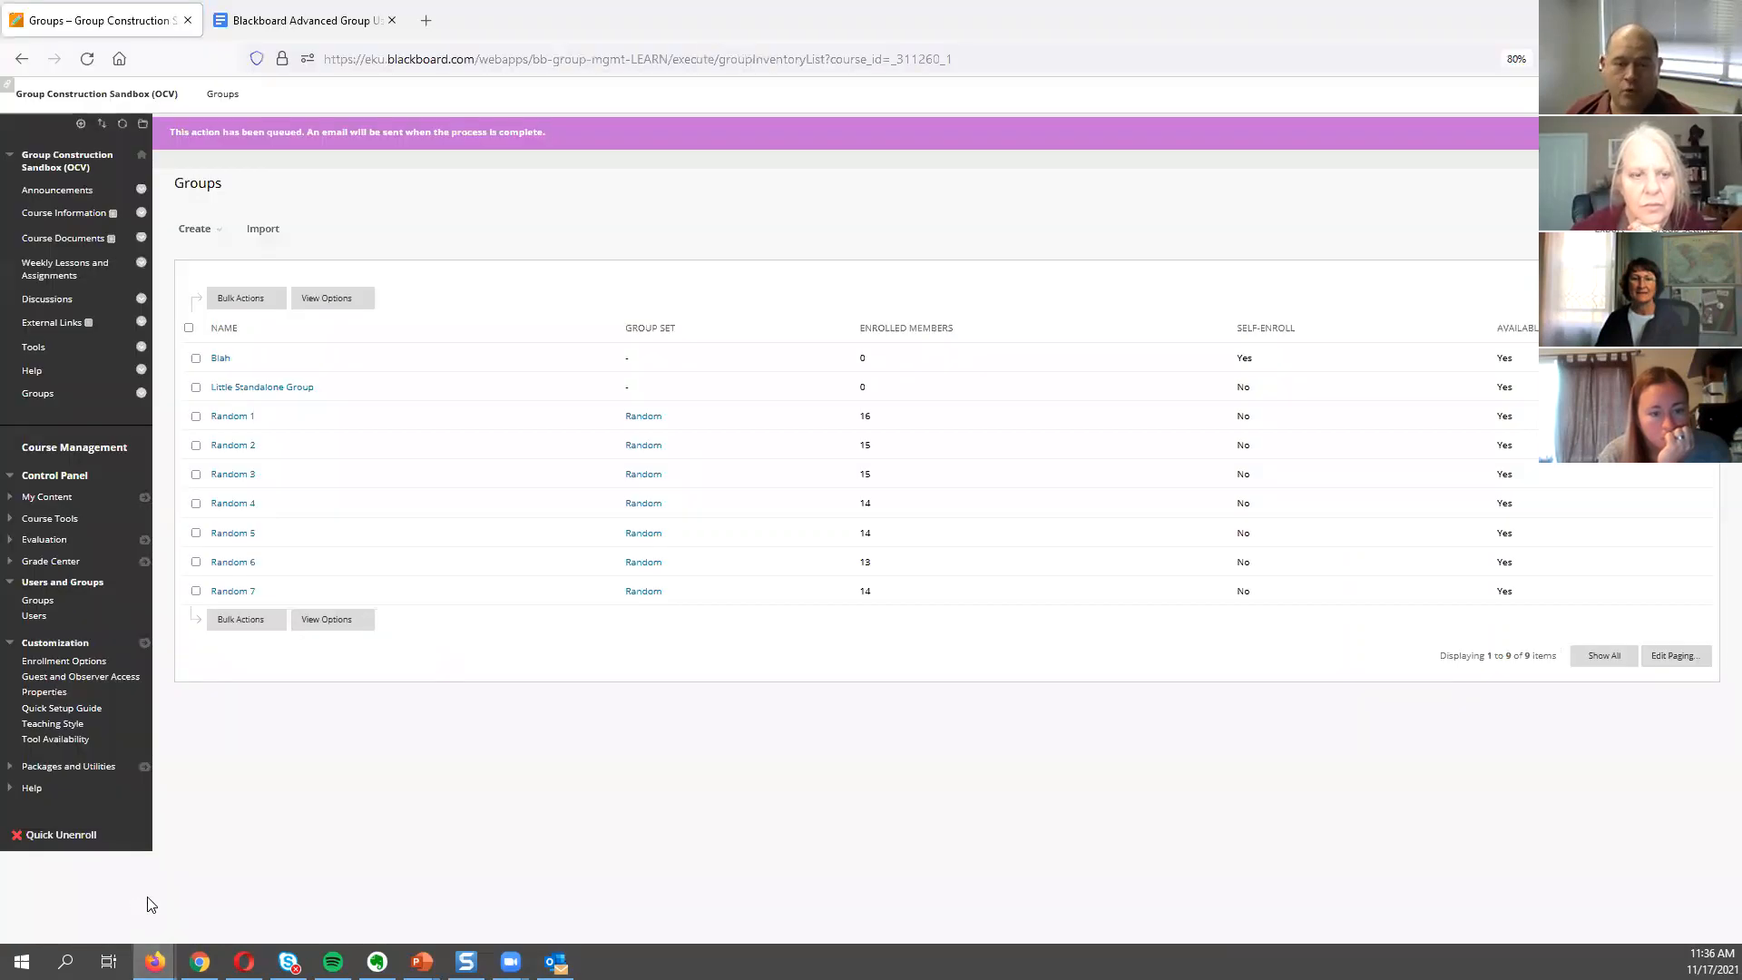
pyautogui.click(426, 21)
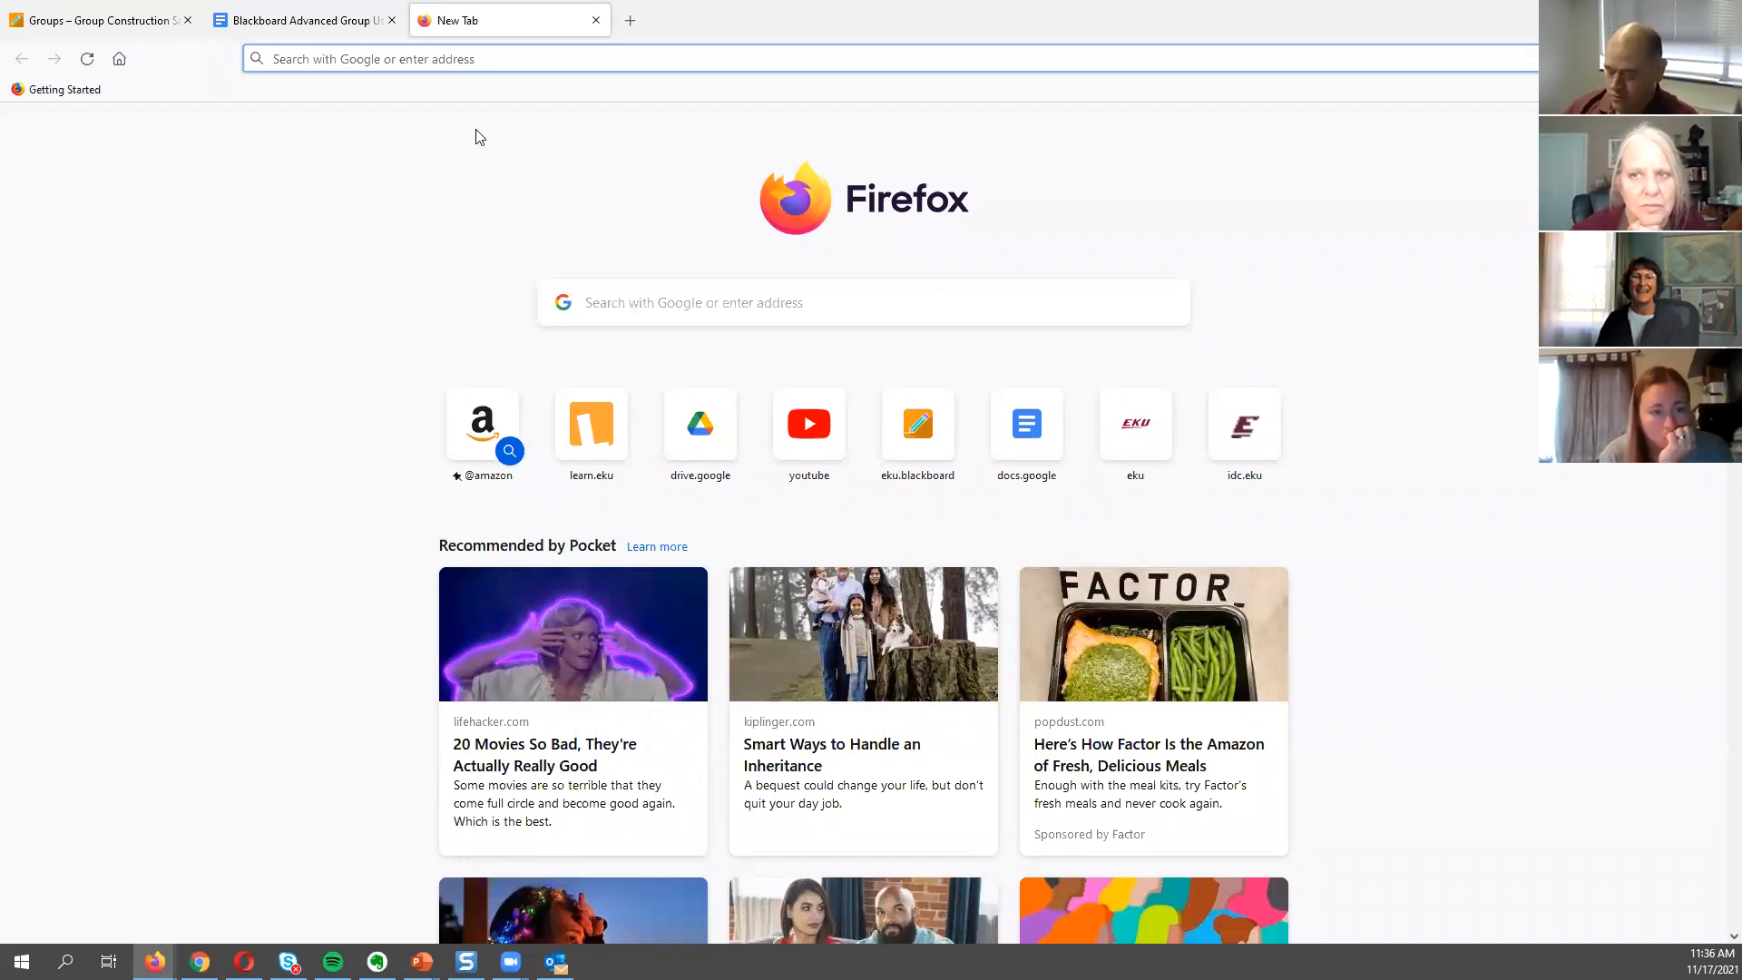
pyautogui.hotkey('ctrl', 'v')
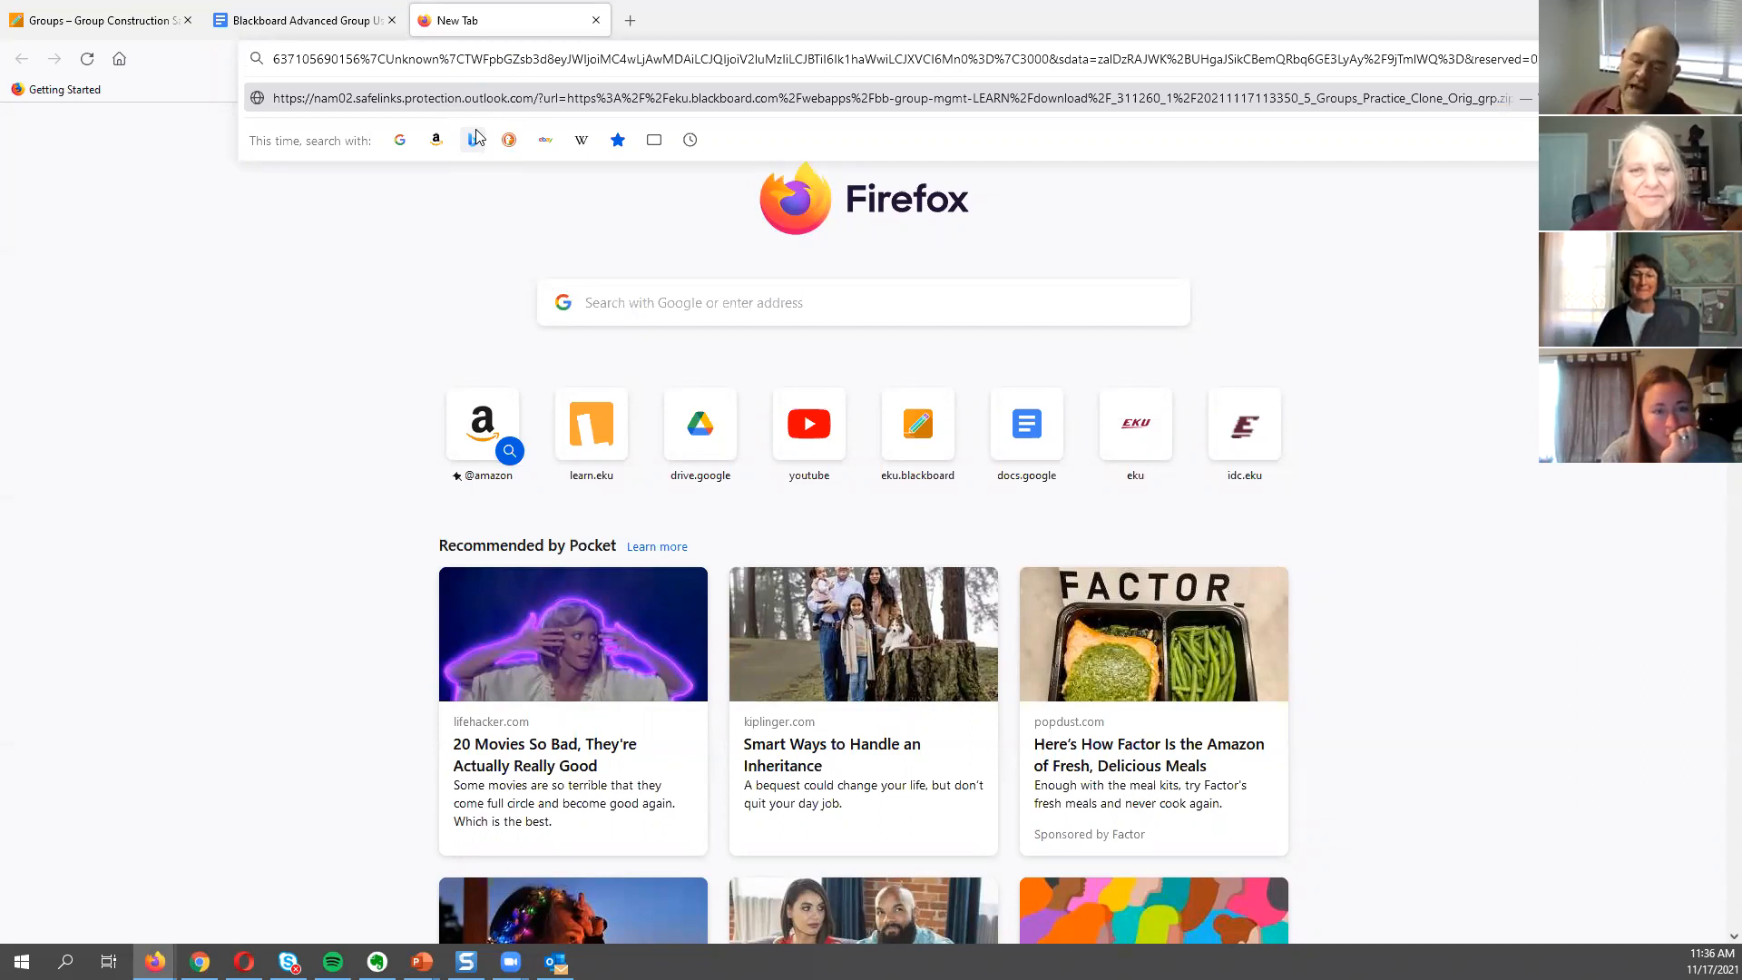
pyautogui.press('Return')
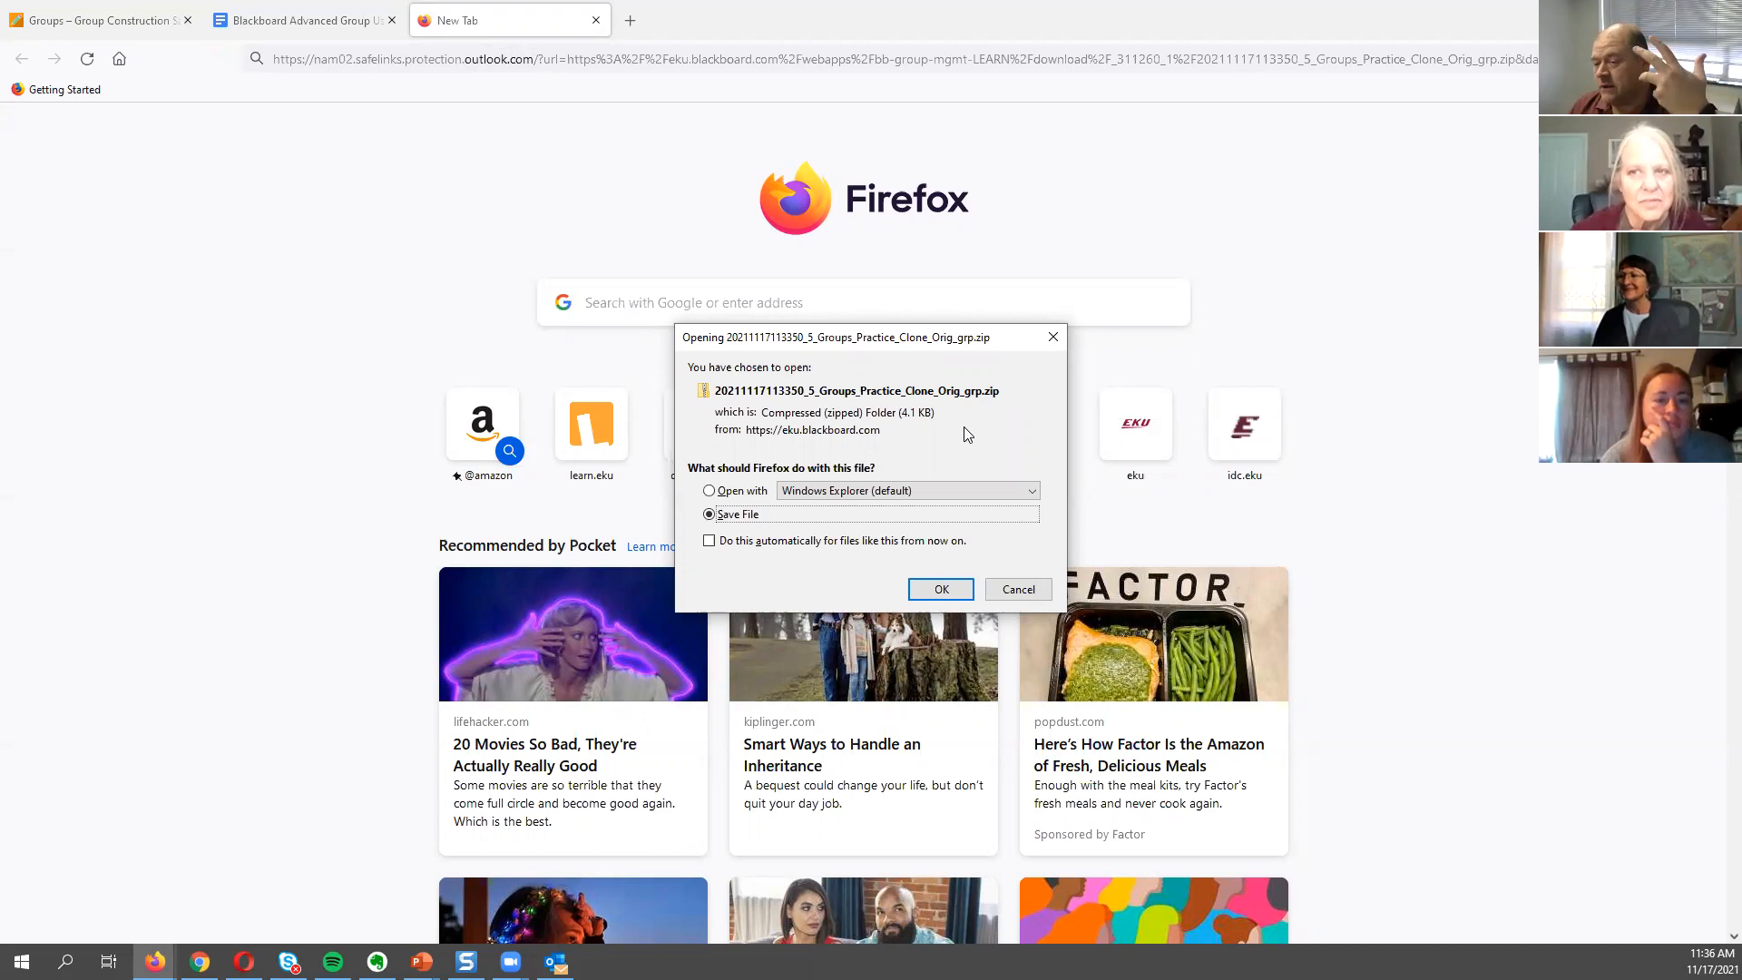
pyautogui.click(949, 587)
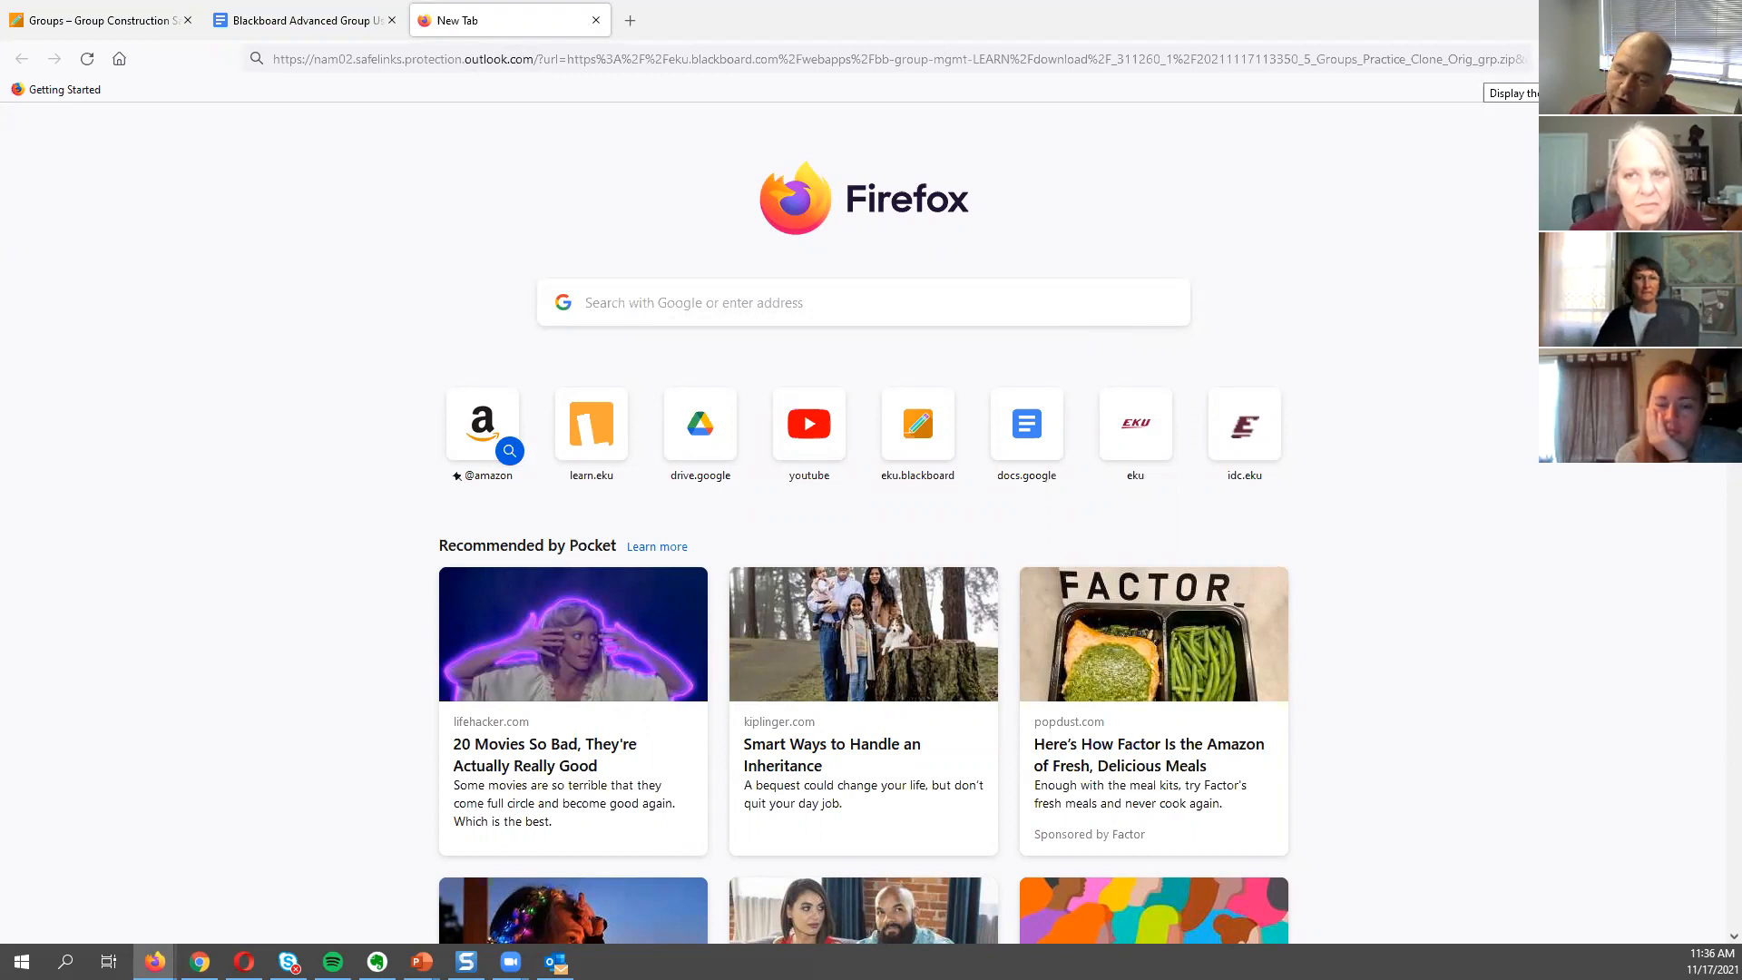
# Show the downloaded groups ZIP in the Downloads folder in File Explorer and maximize that window on the shared screen.
pyautogui.click(1655, 59)
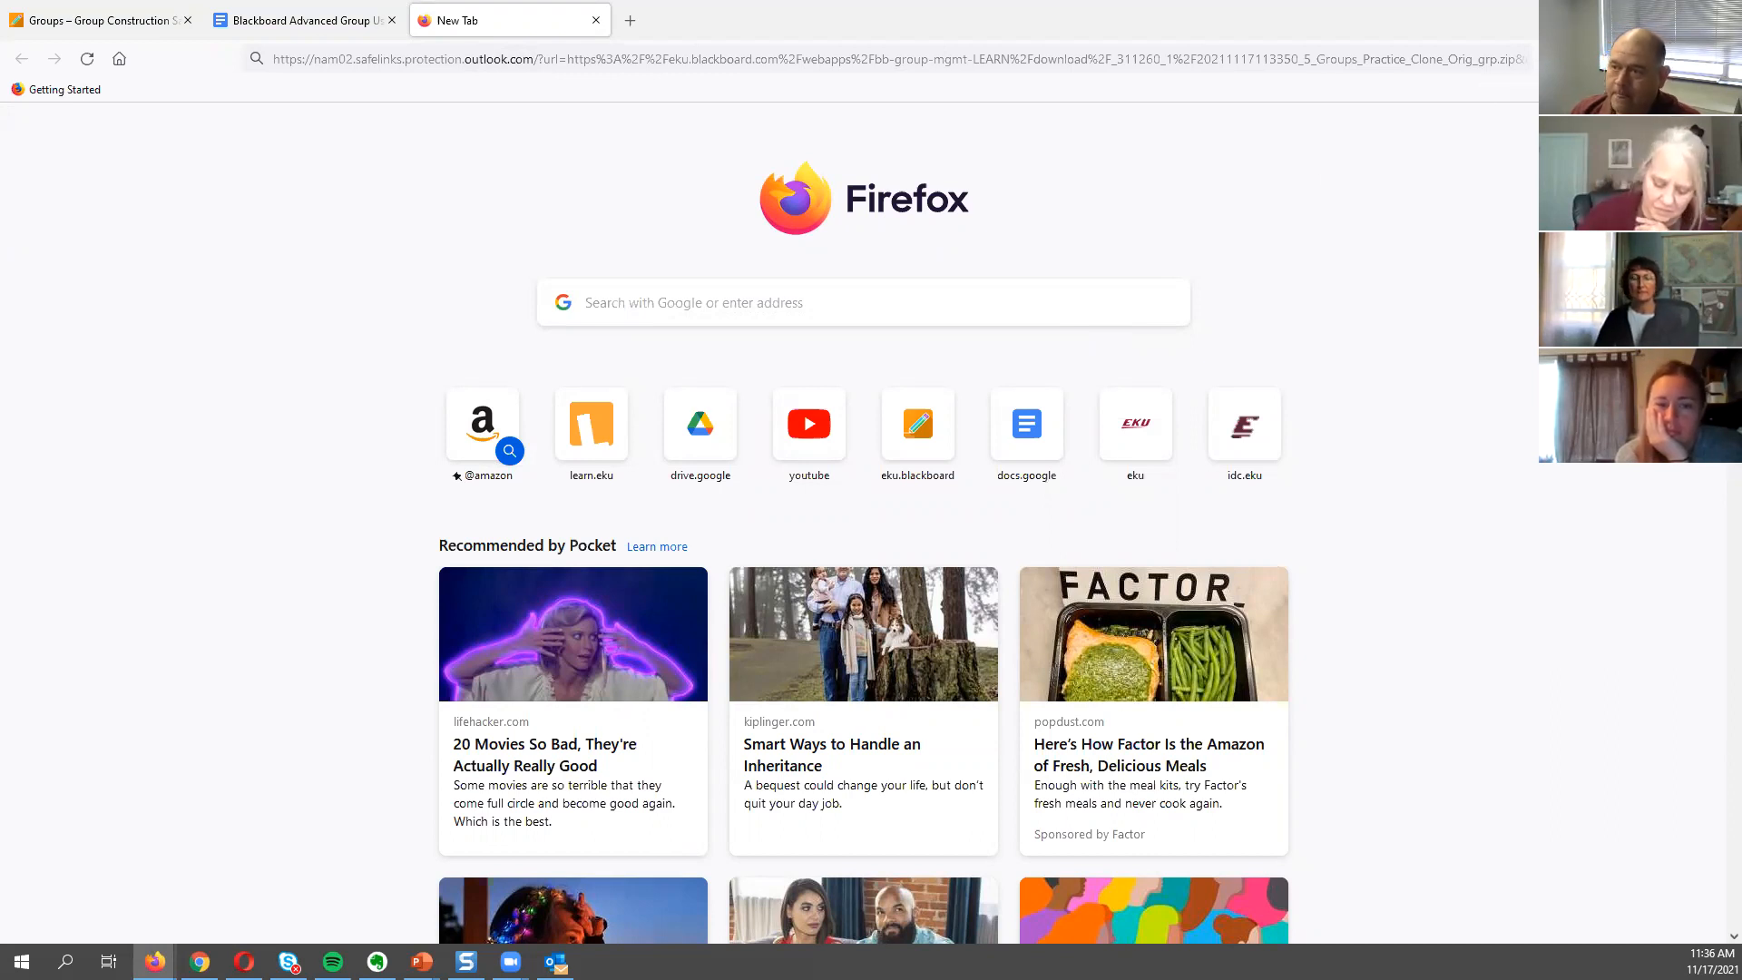
pyautogui.click(1434, 107)
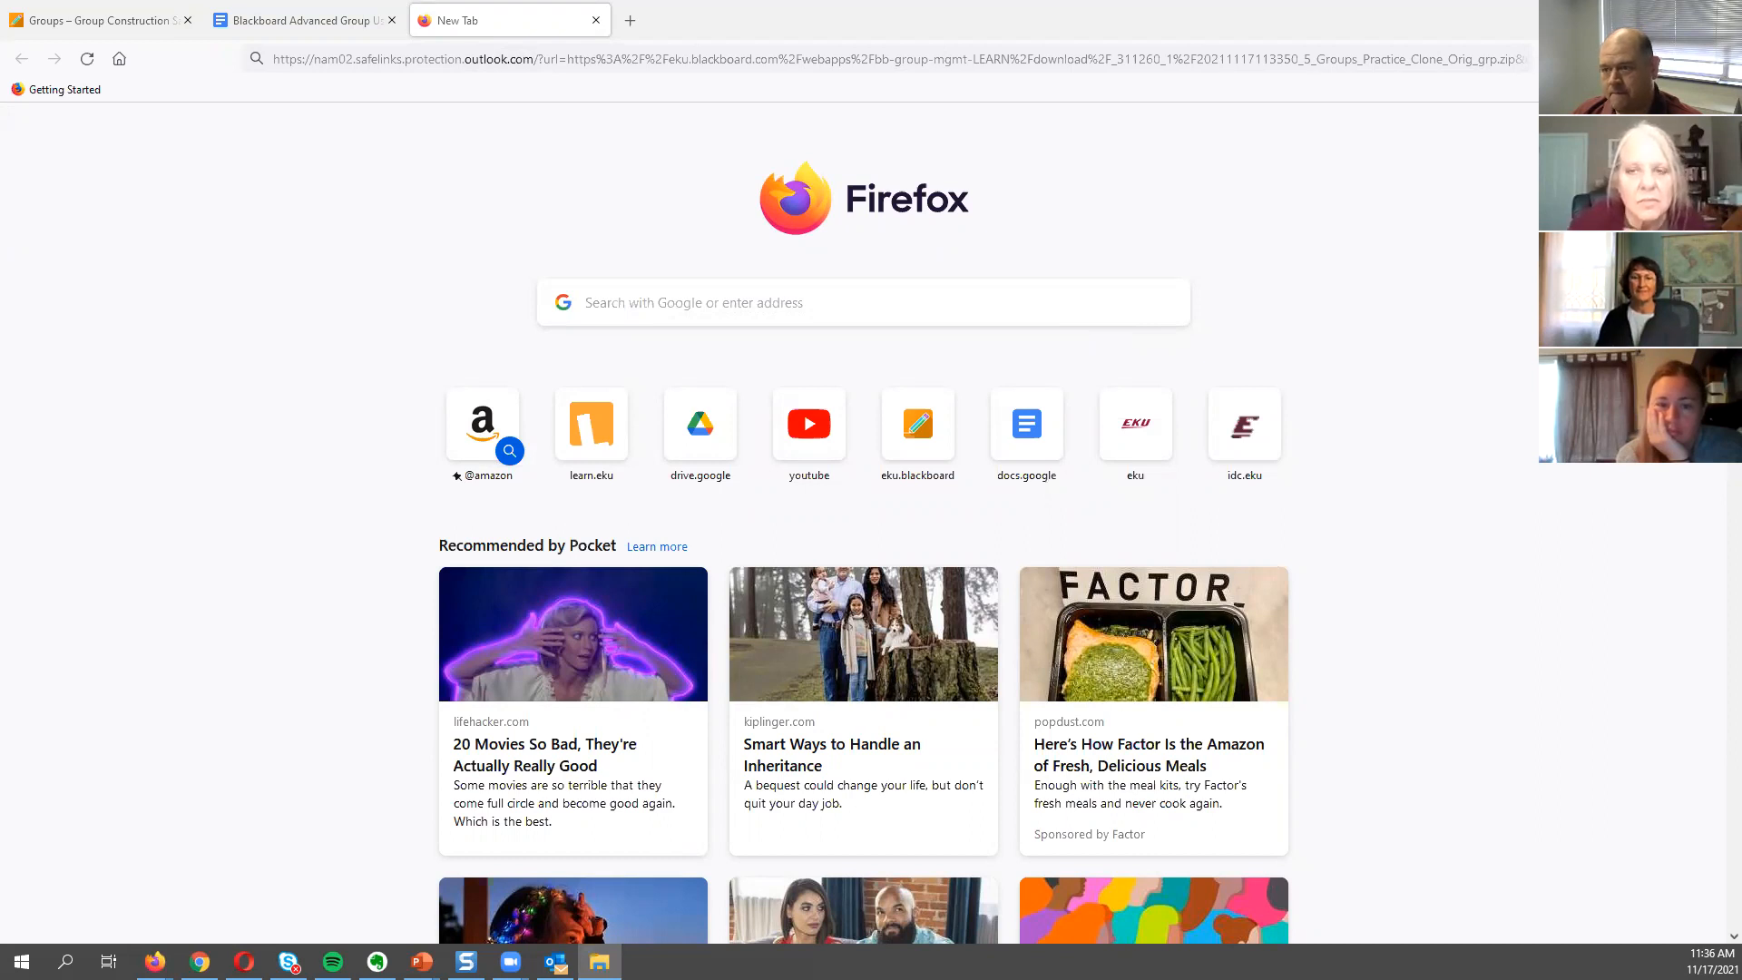
pyautogui.click(1653, 59)
pyautogui.click(1659, 107)
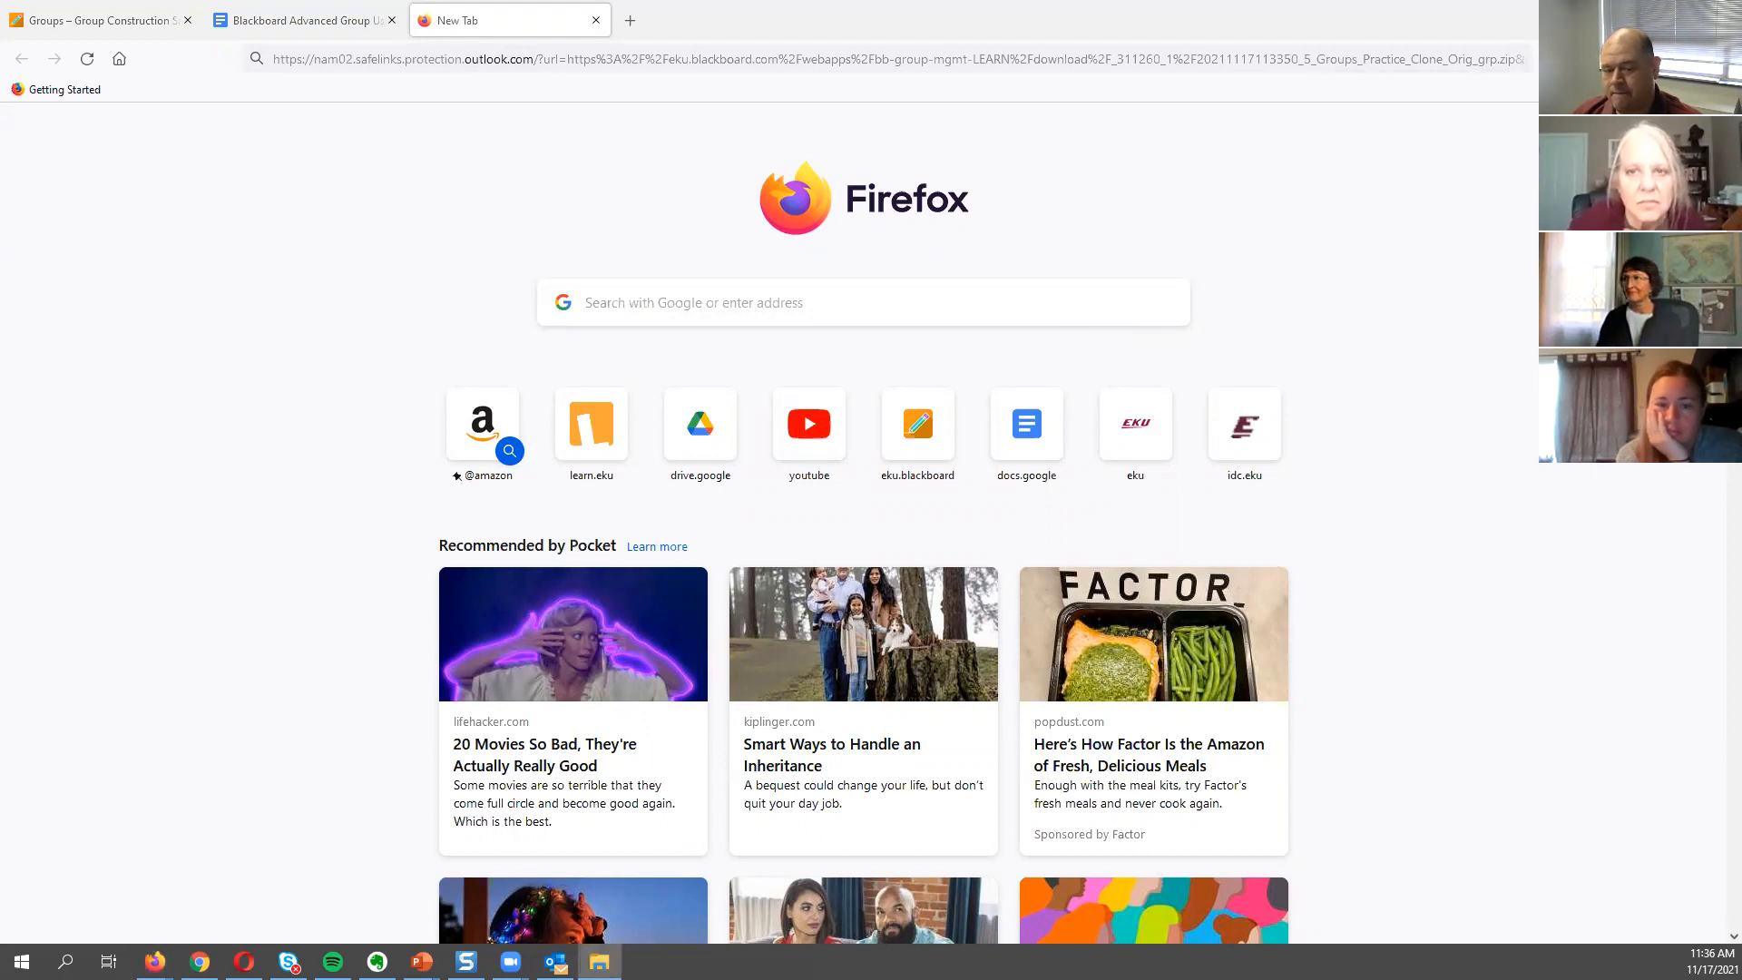
pyautogui.click(600, 961)
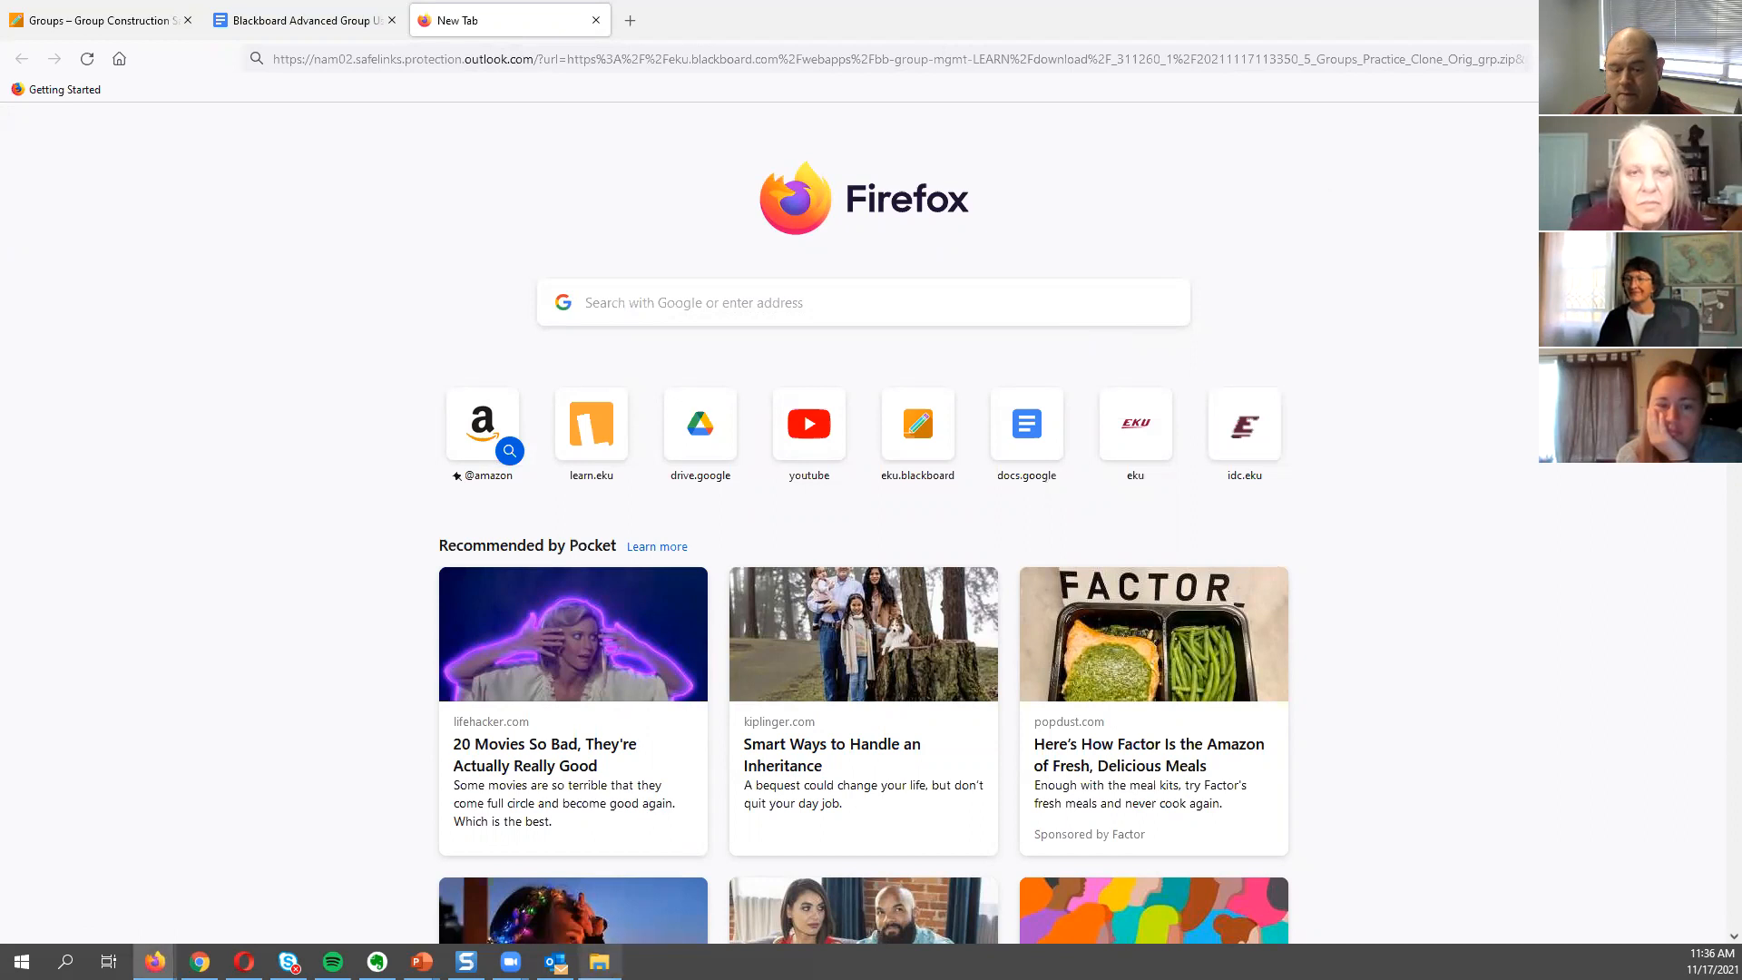
pyautogui.click(600, 962)
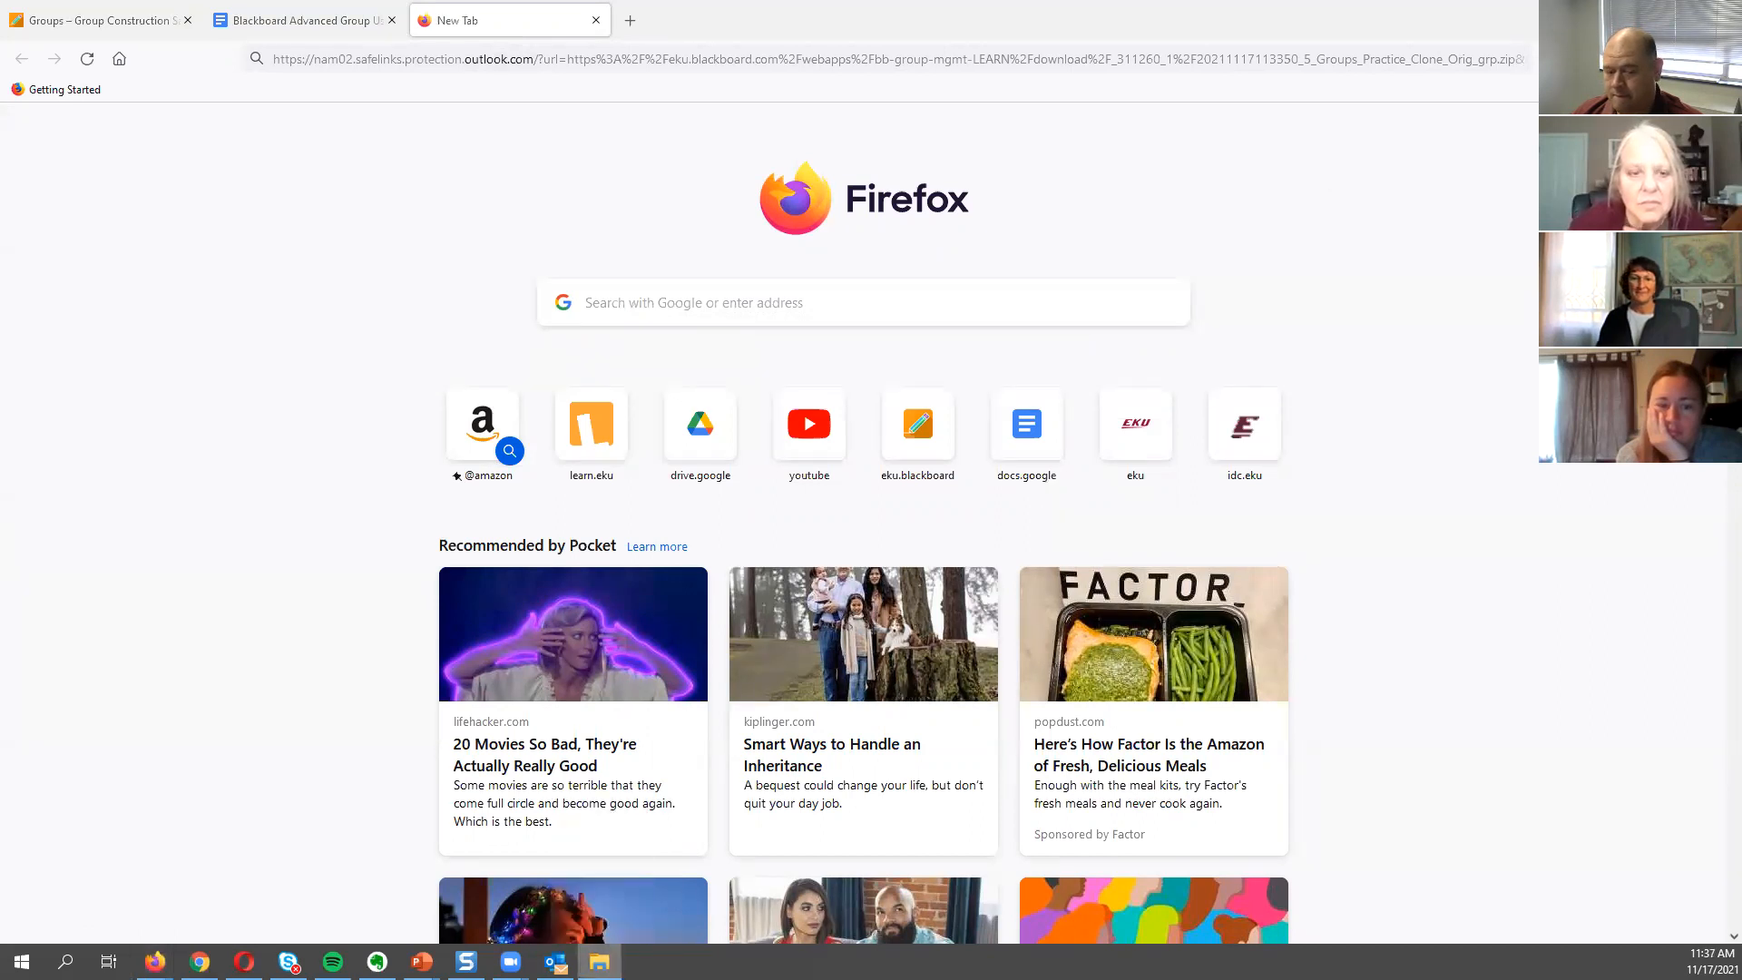
pyautogui.hotkey('alt', 'Tab')
pyautogui.hotkey('alt', 'Tab')
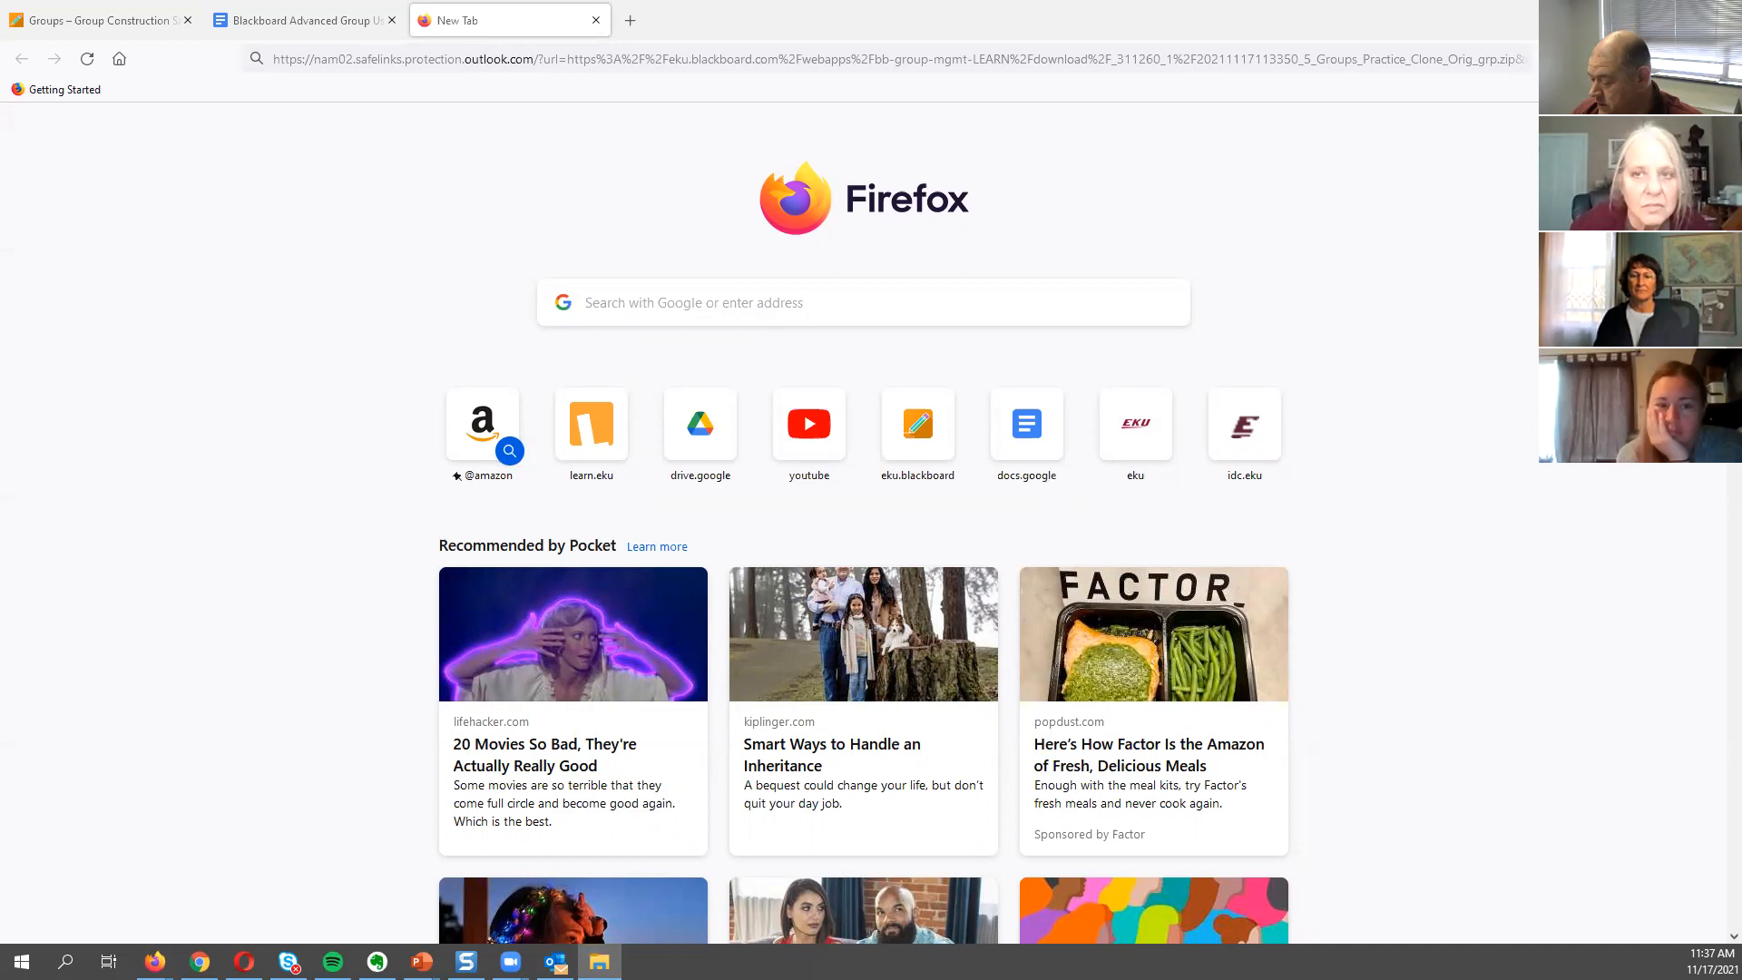
pyautogui.moveTo(0, 185); pyautogui.dragTo(745, 185)
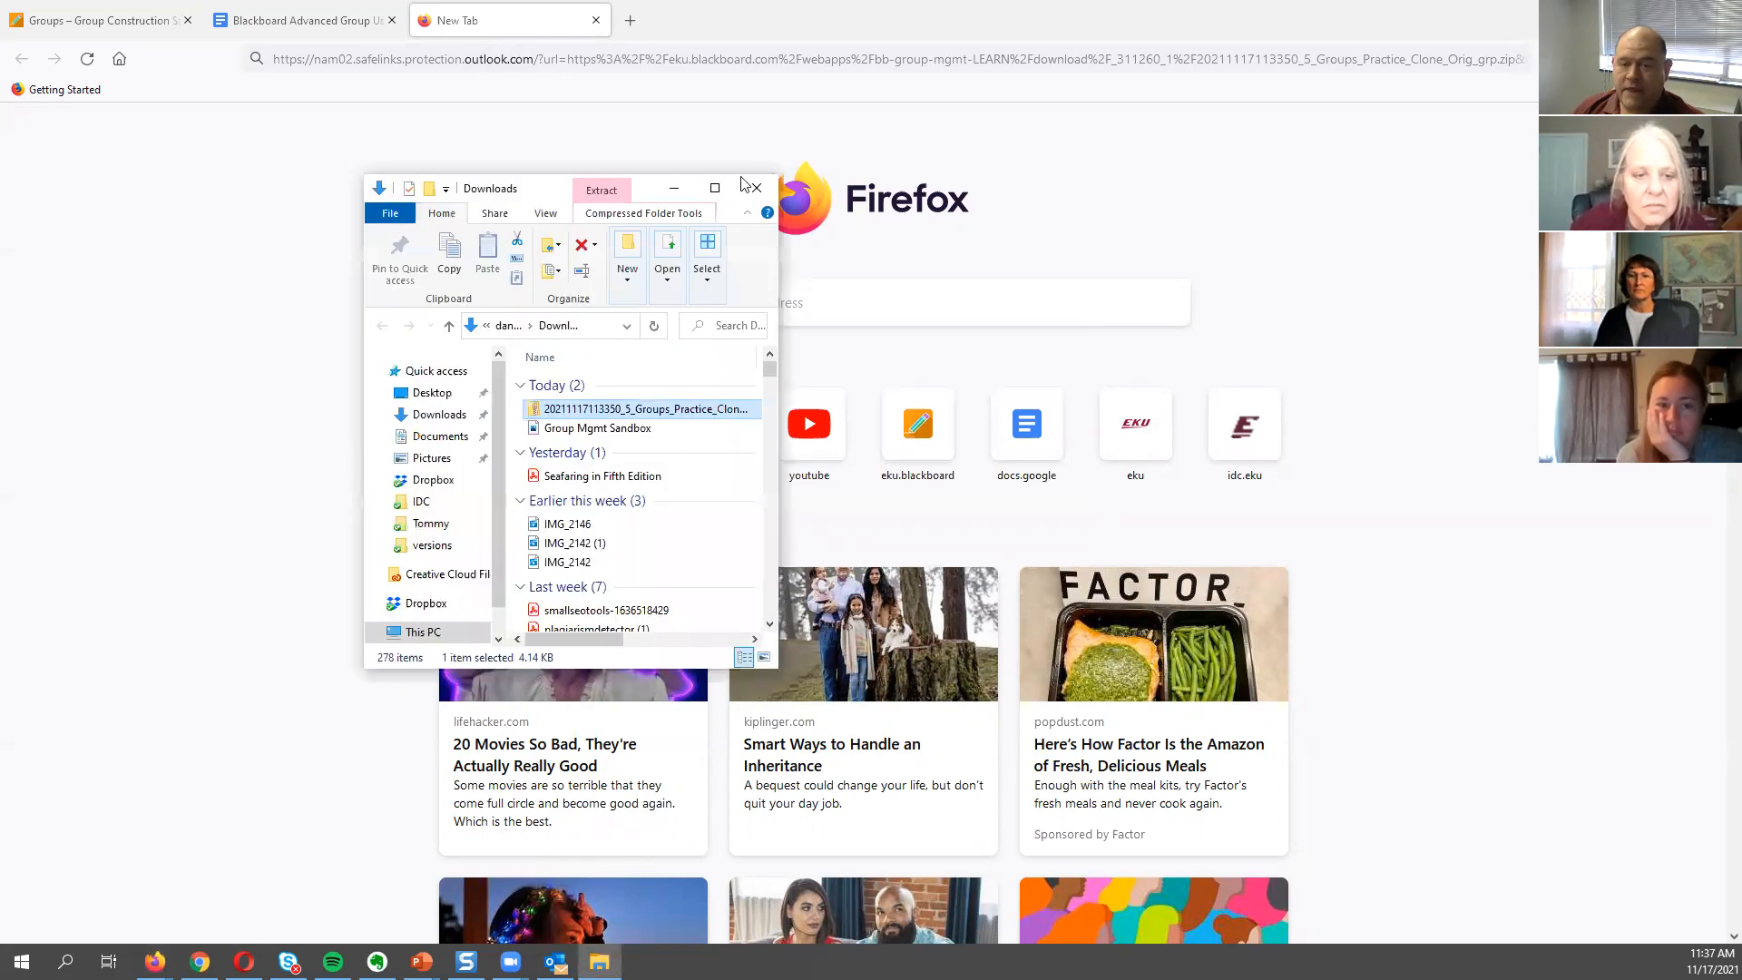
pyautogui.click(715, 187)
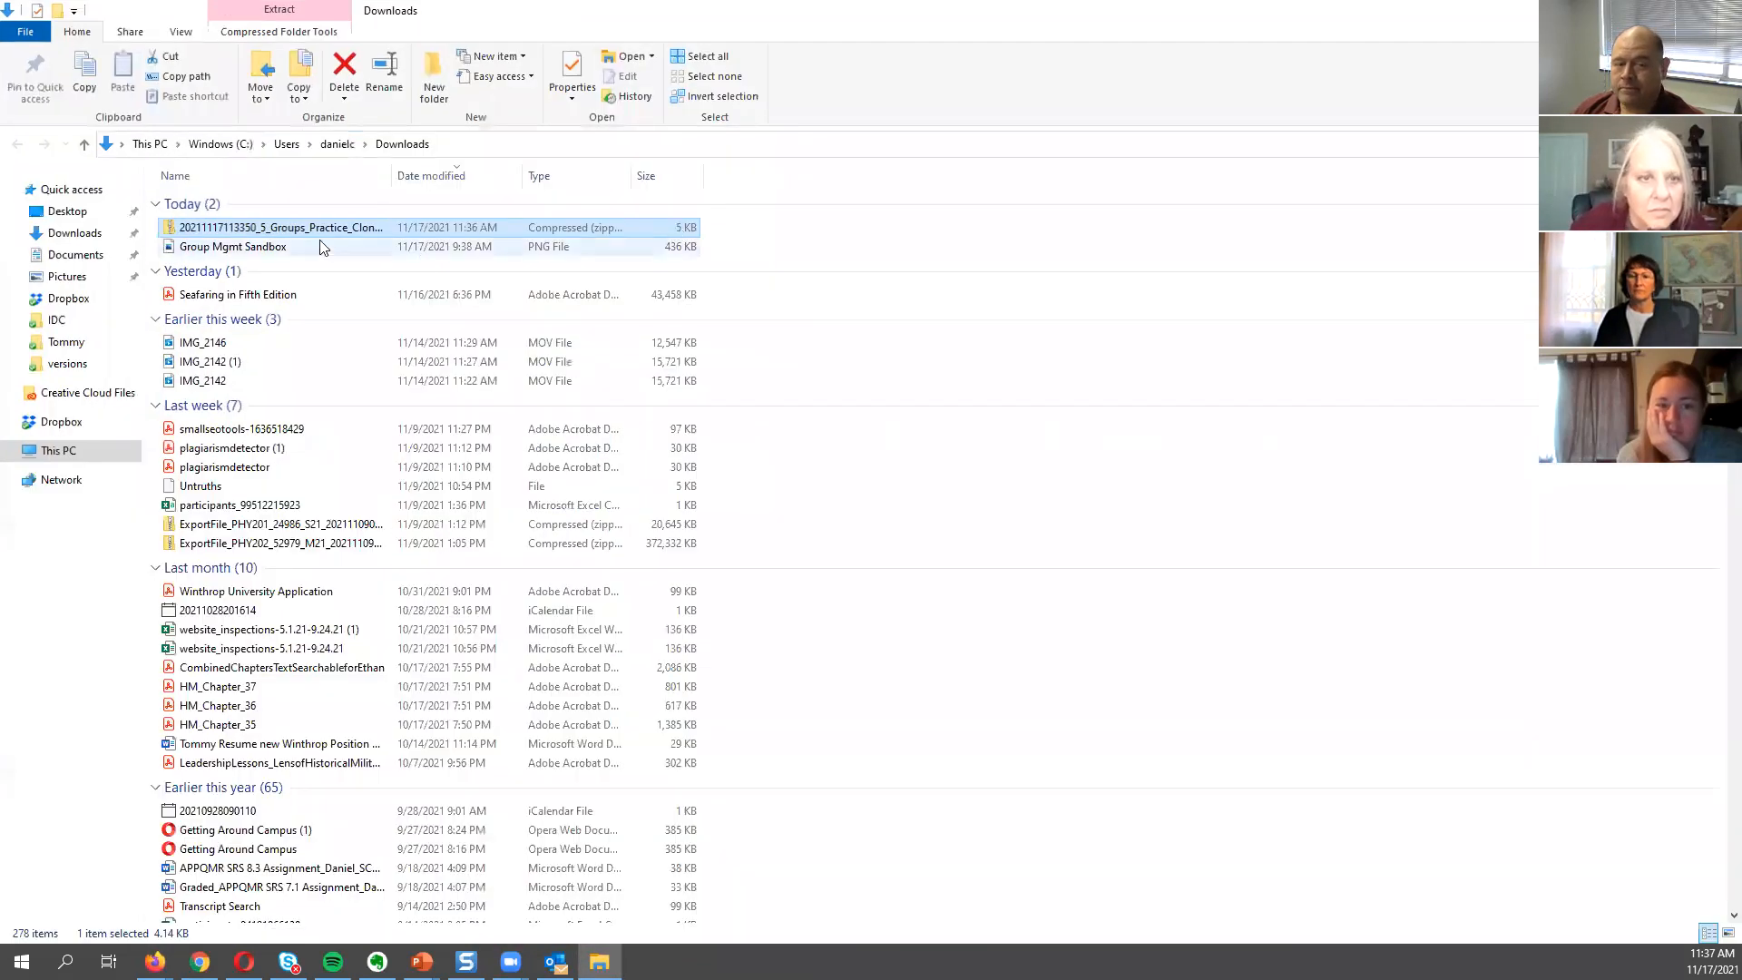
pyautogui.doubleClick(392, 175)
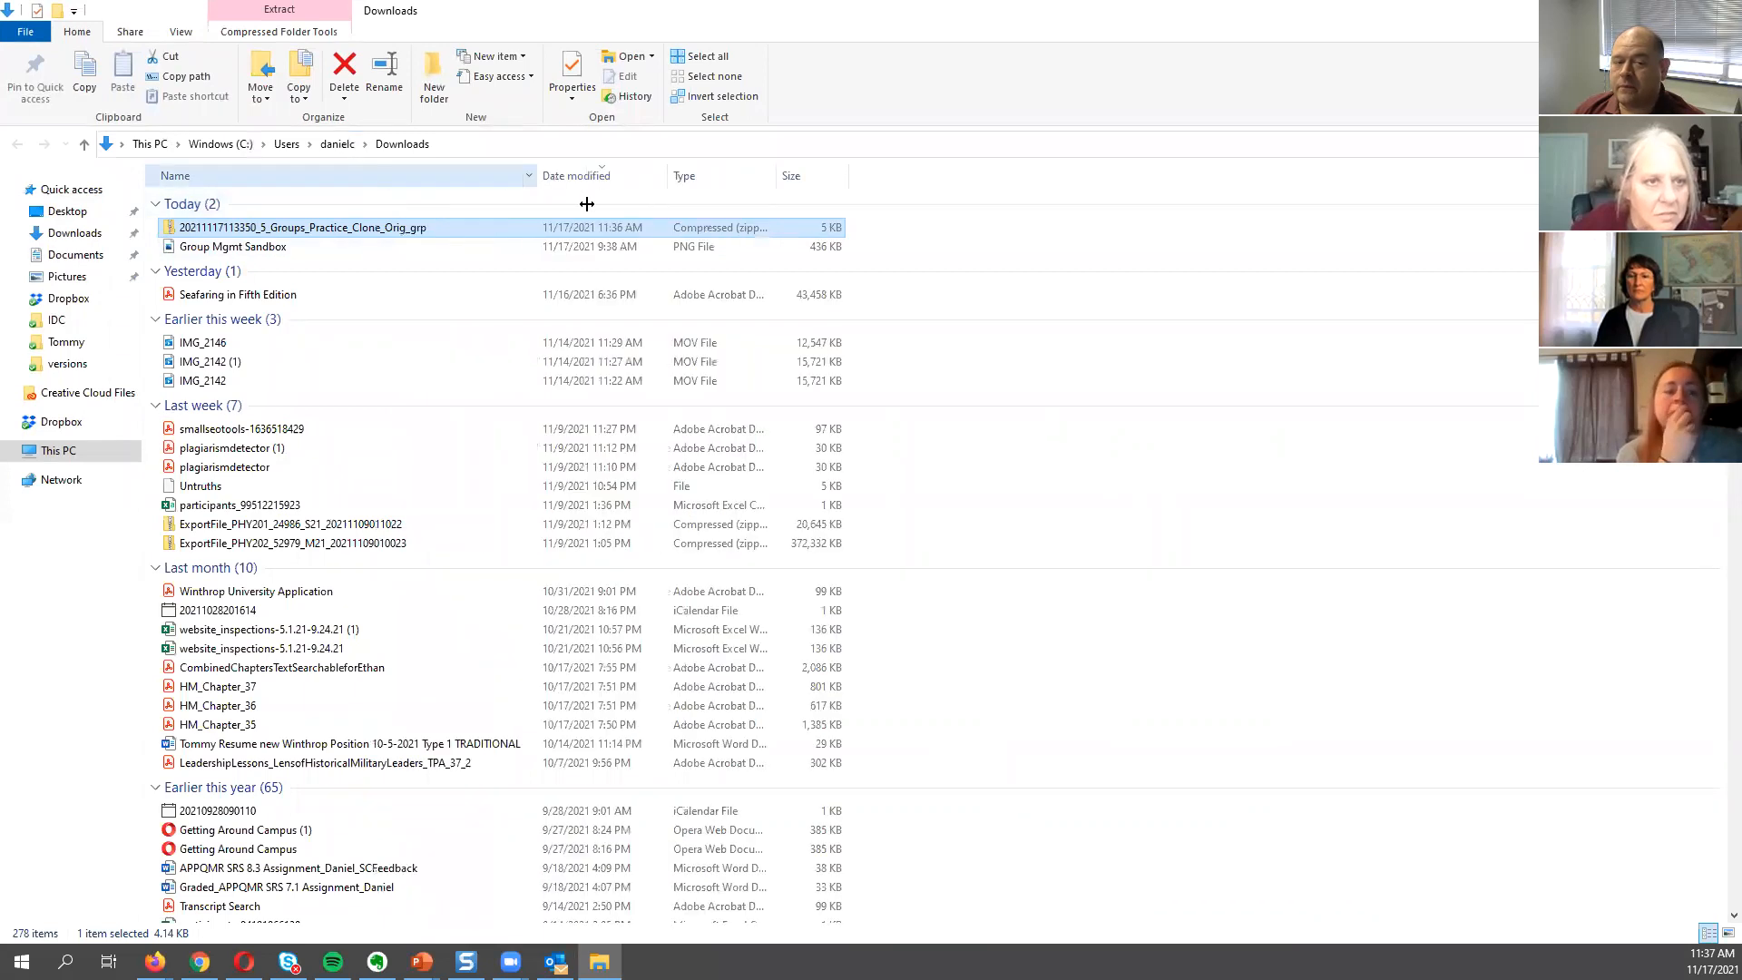
pyautogui.moveTo(587, 203); pyautogui.dragTo(626, 201)
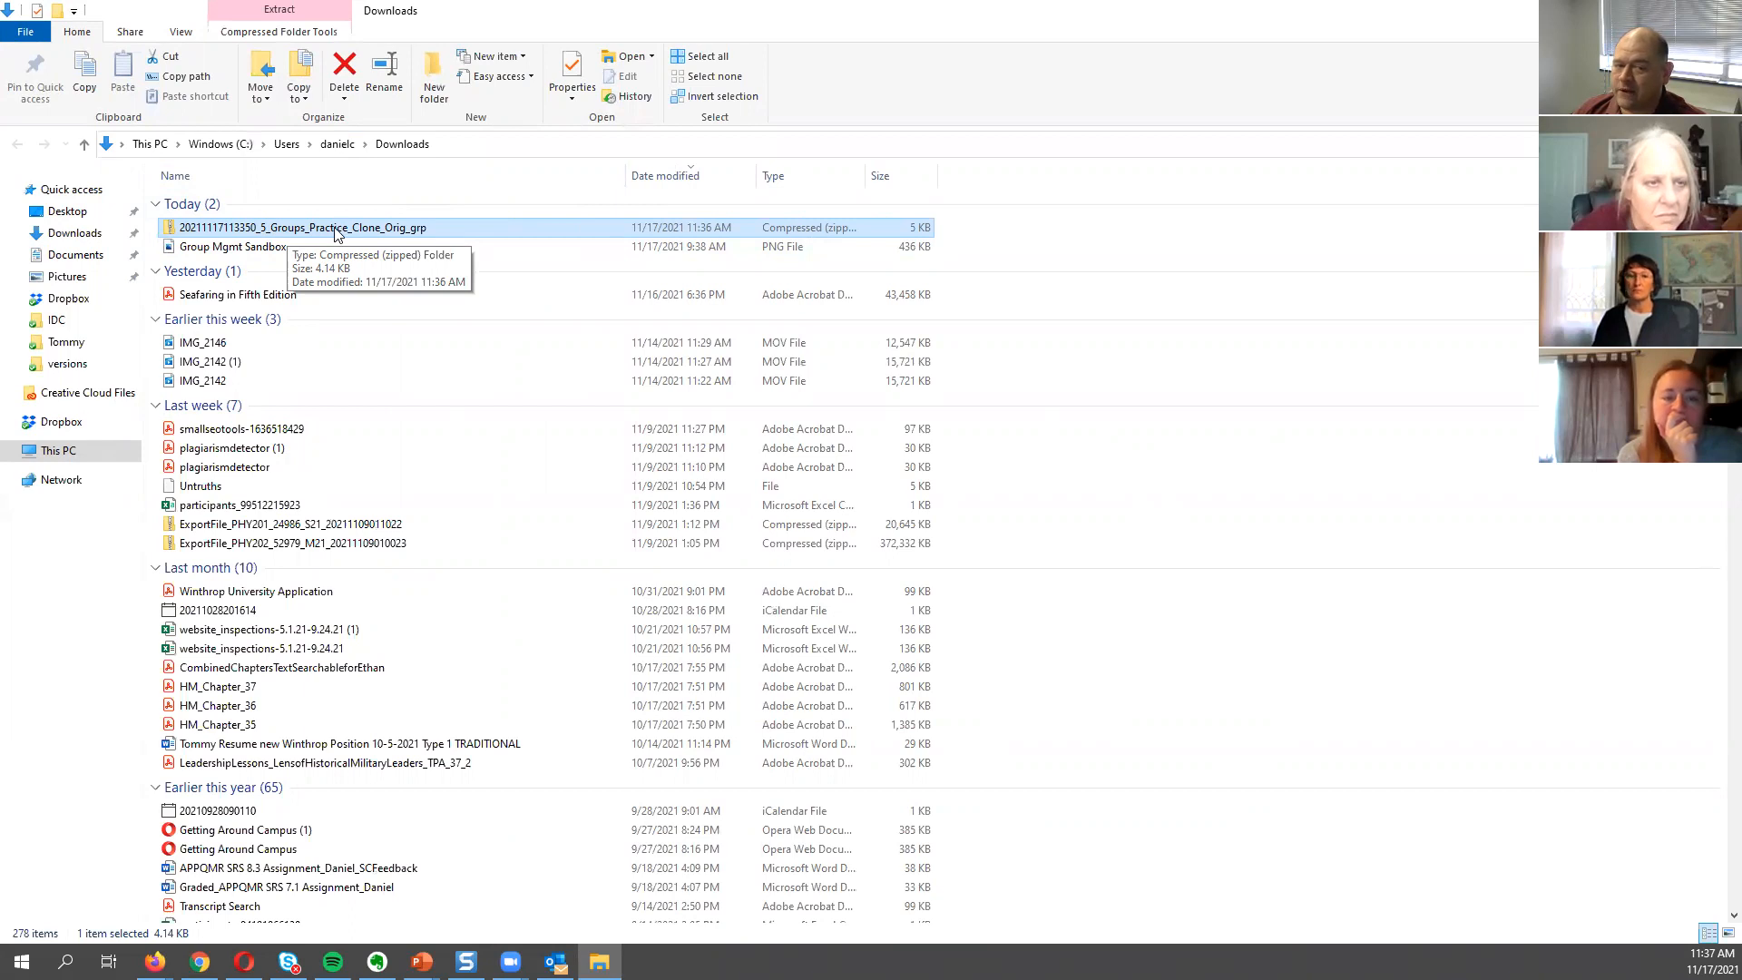
pyautogui.doubleClick(413, 229)
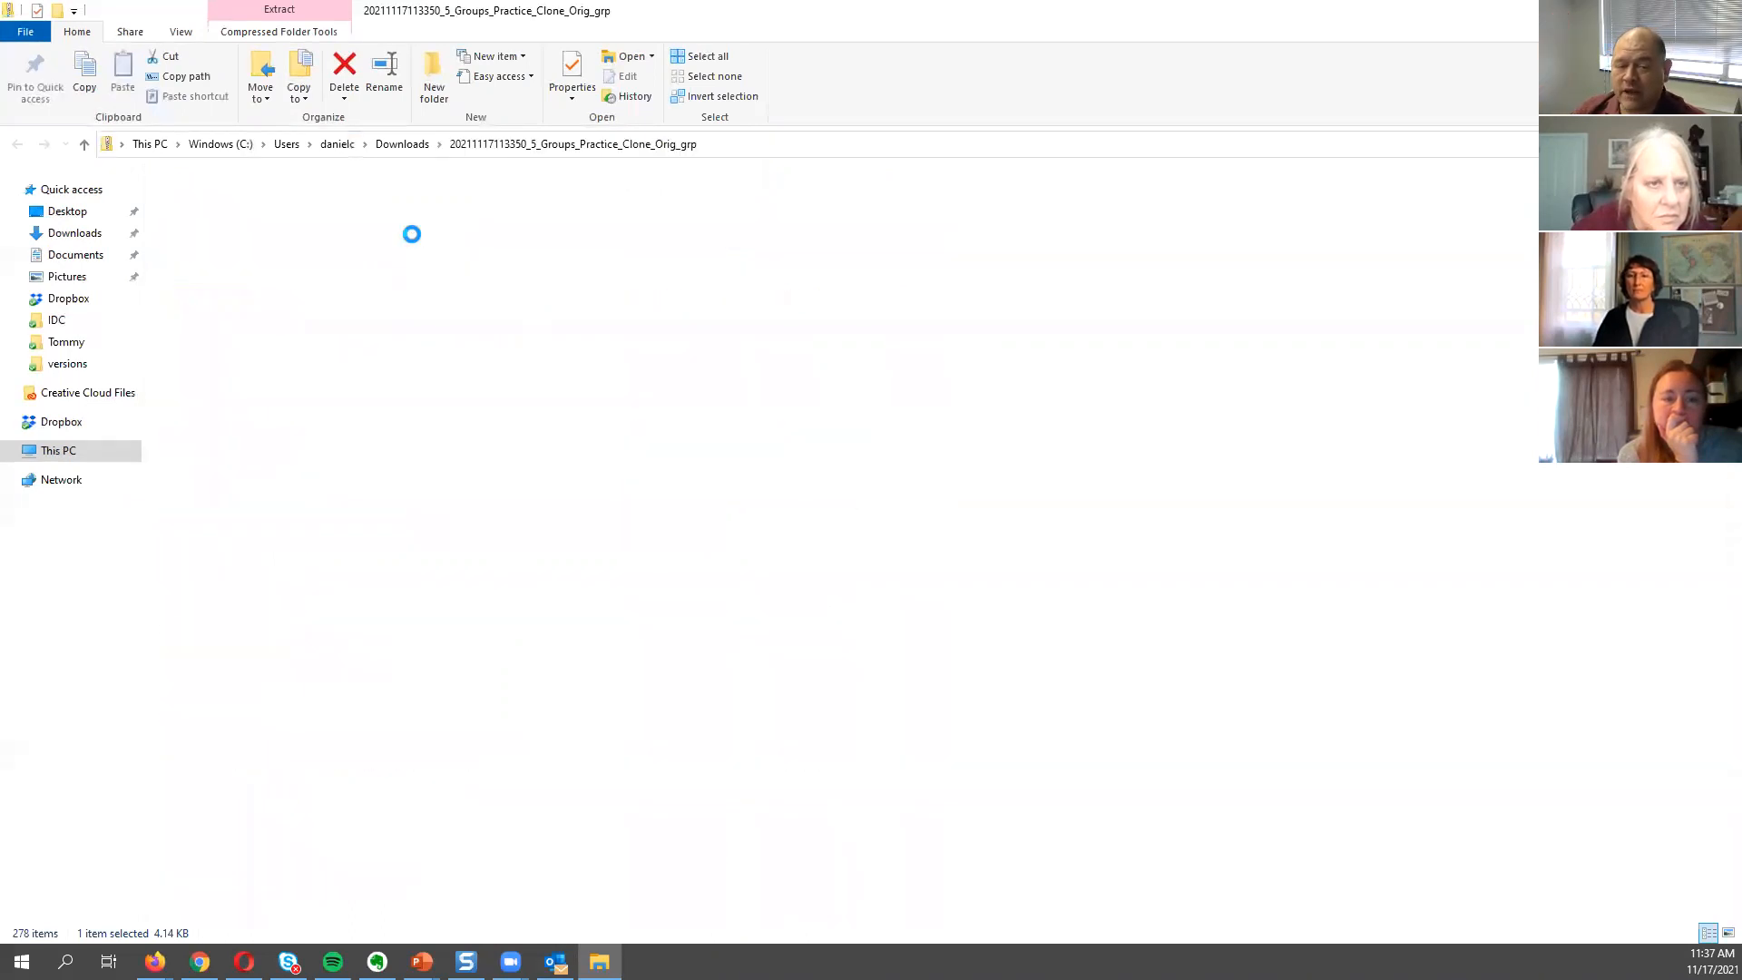
pyautogui.moveTo(368, 167); pyautogui.dragTo(603, 164)
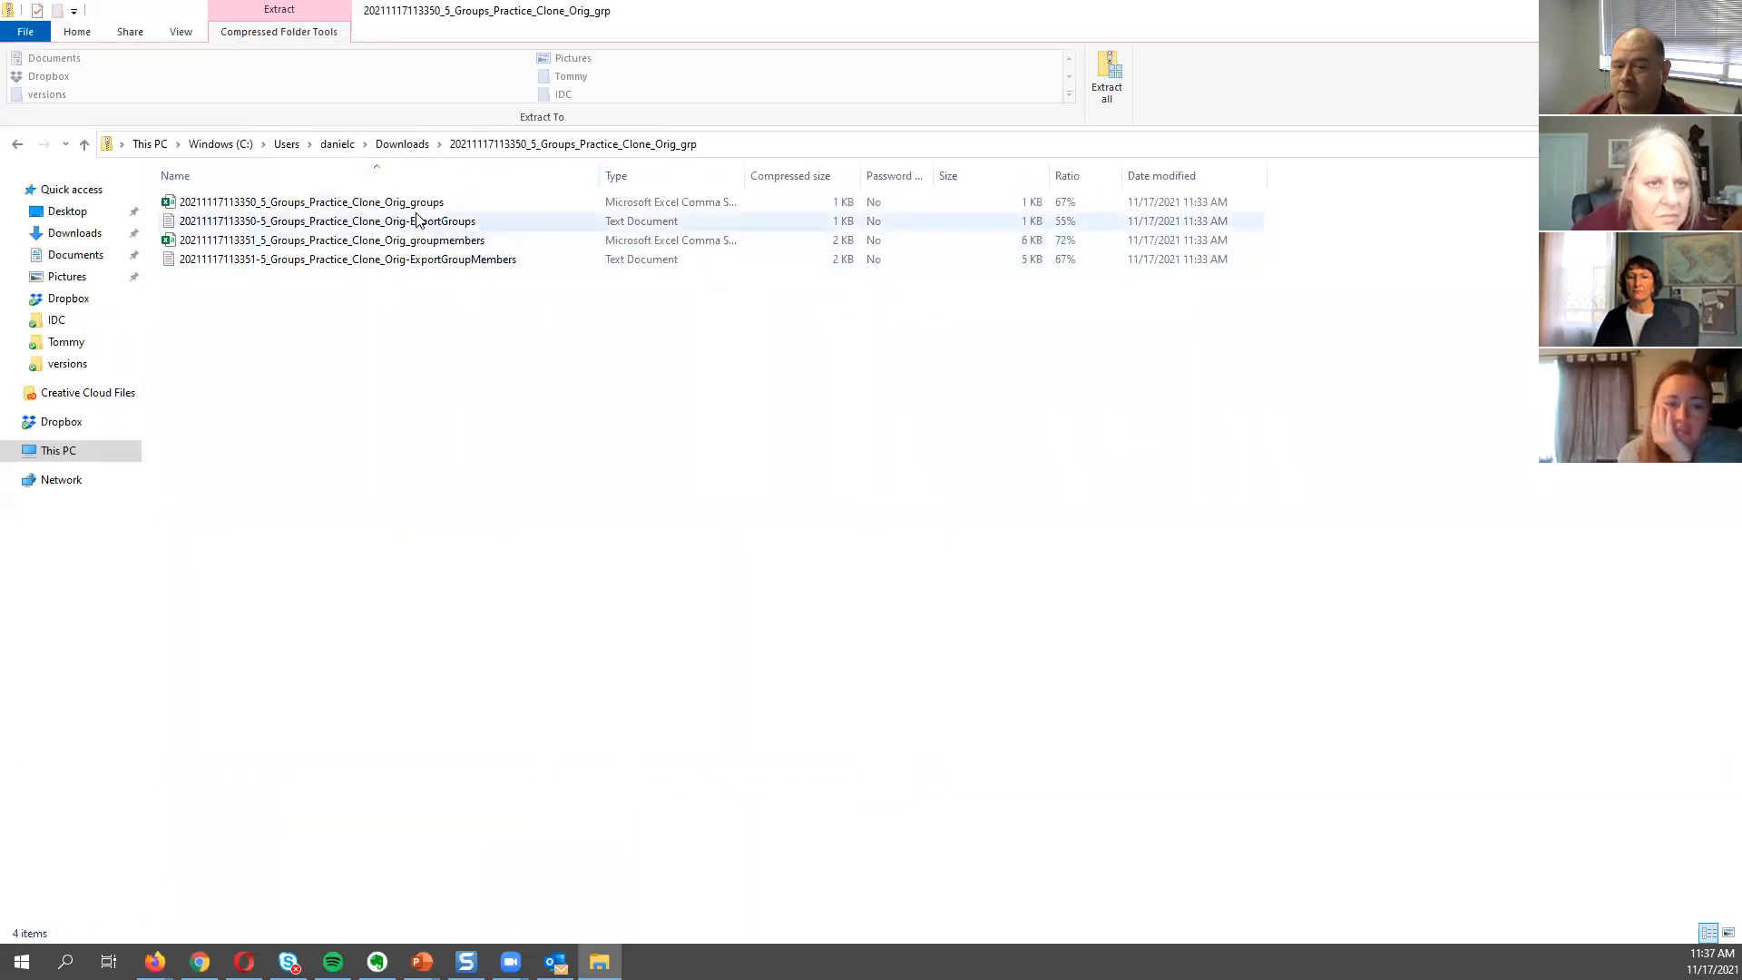
pyautogui.click(272, 242)
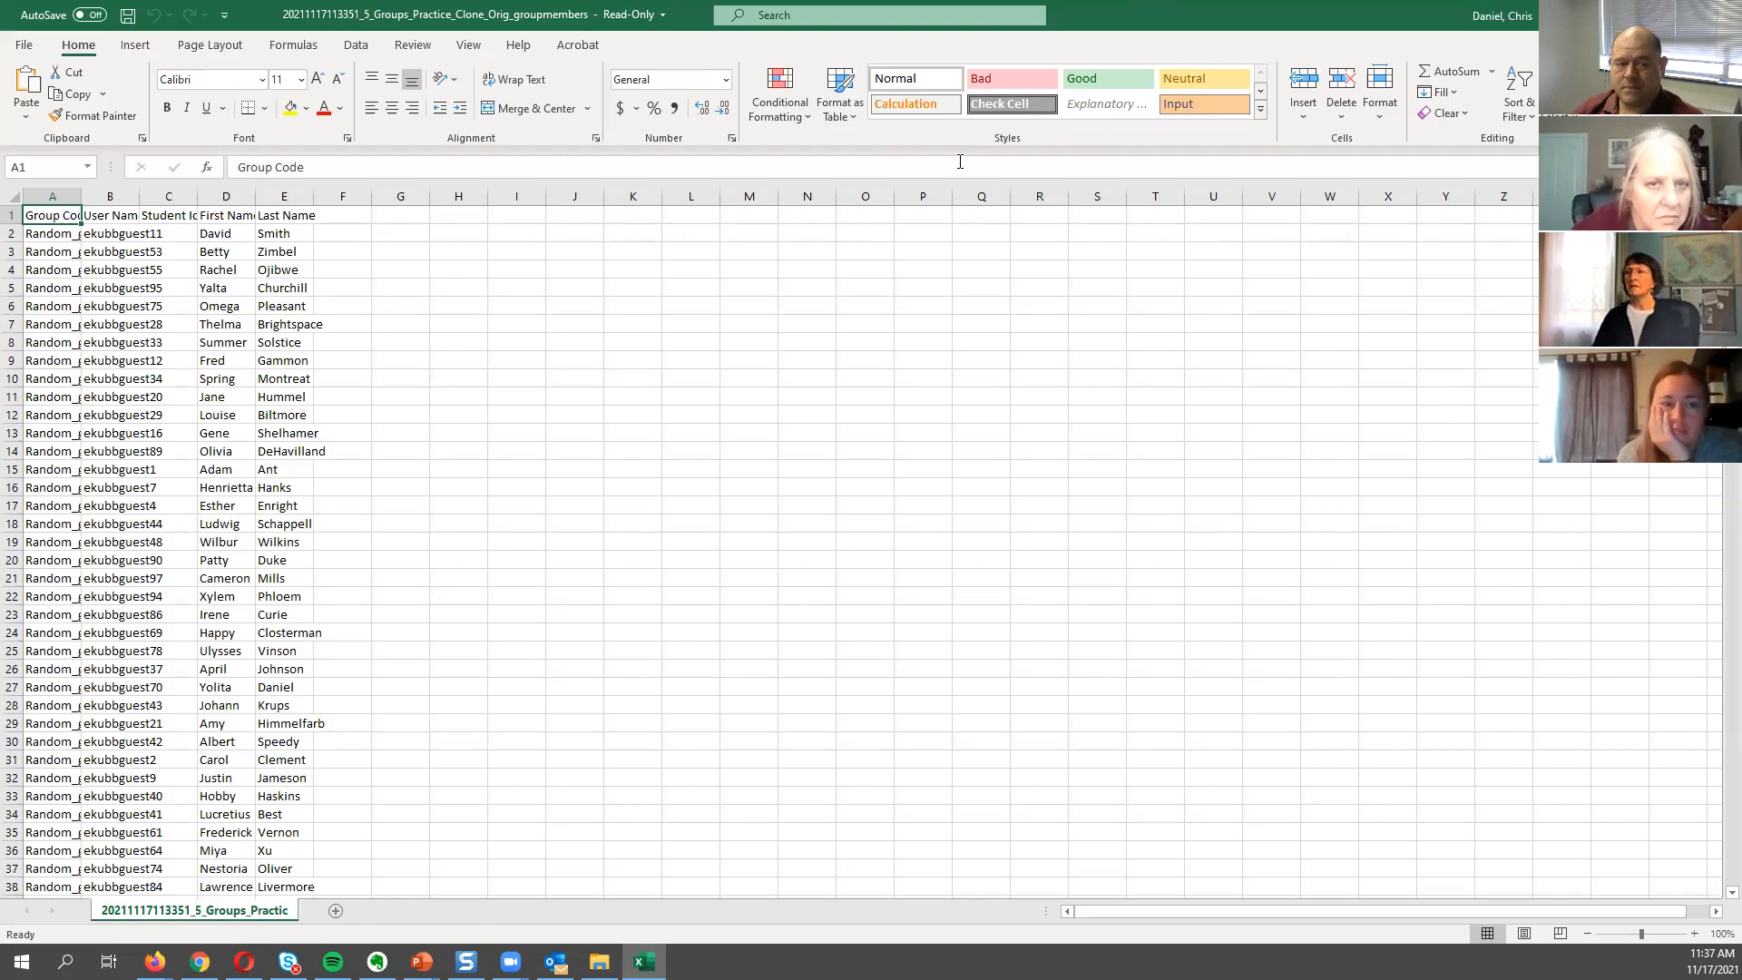
# Widen the Group Code, User Name, Student Id and First Name columns so their contents are readable.
pyautogui.moveTo(81, 201); pyautogui.dragTo(374, 198)
pyautogui.doubleClick(437, 196)
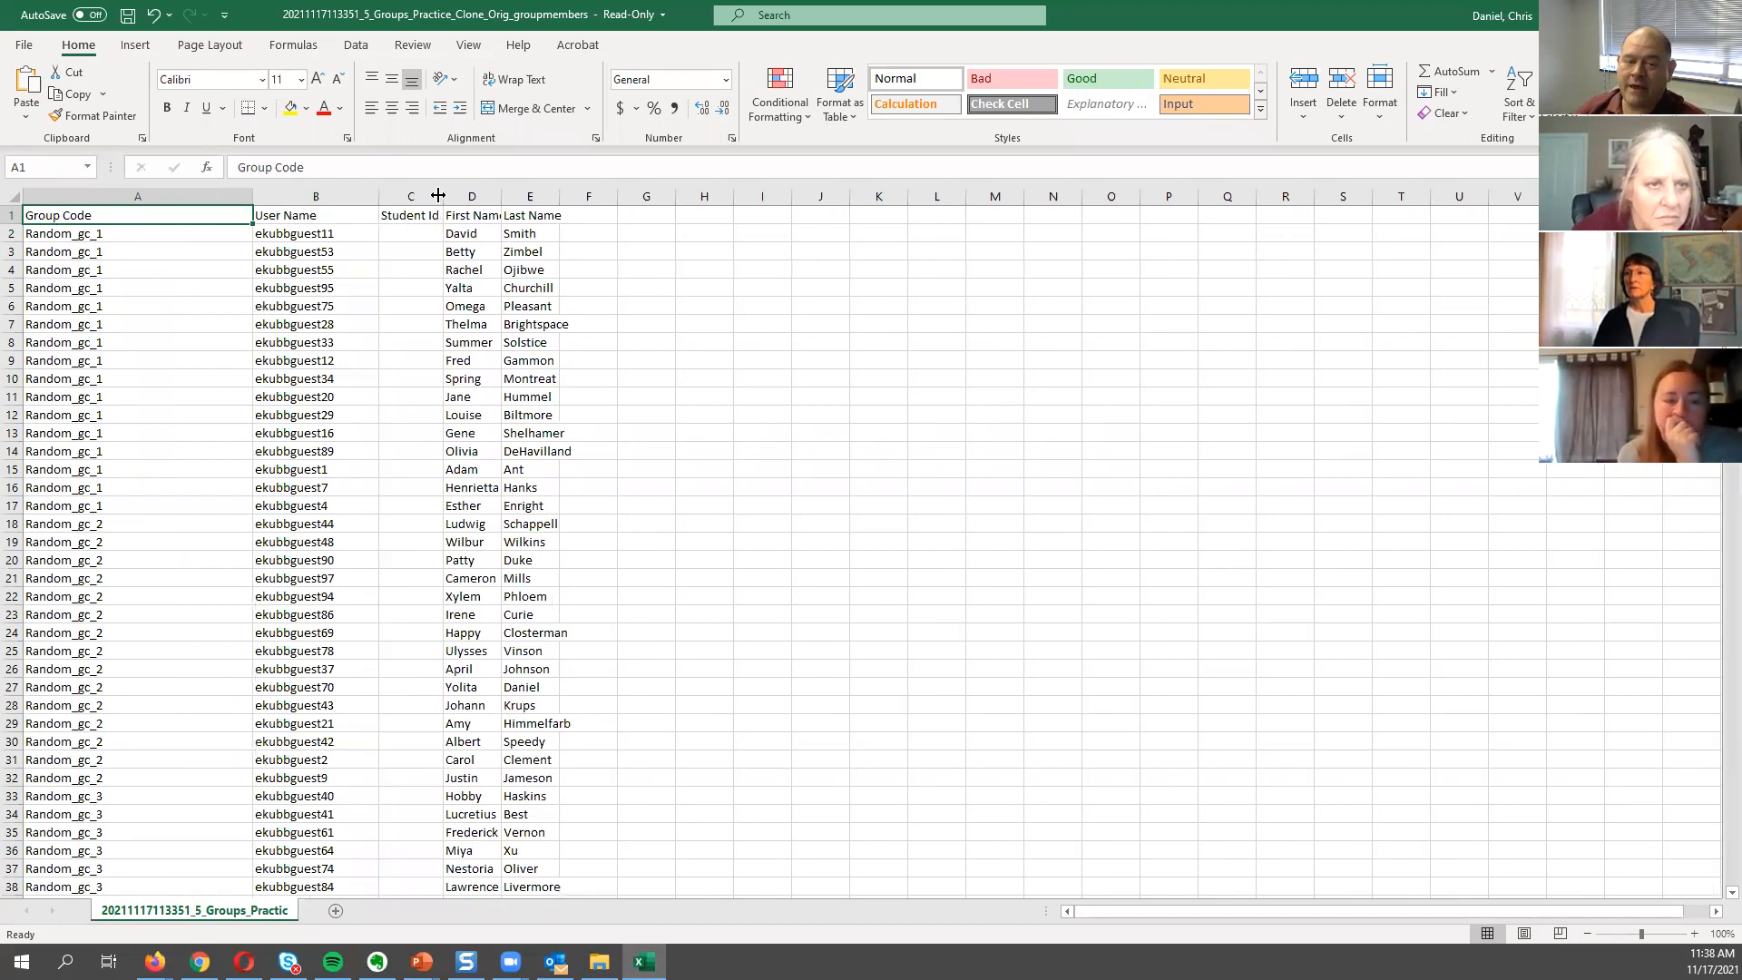
pyautogui.doubleClick(502, 196)
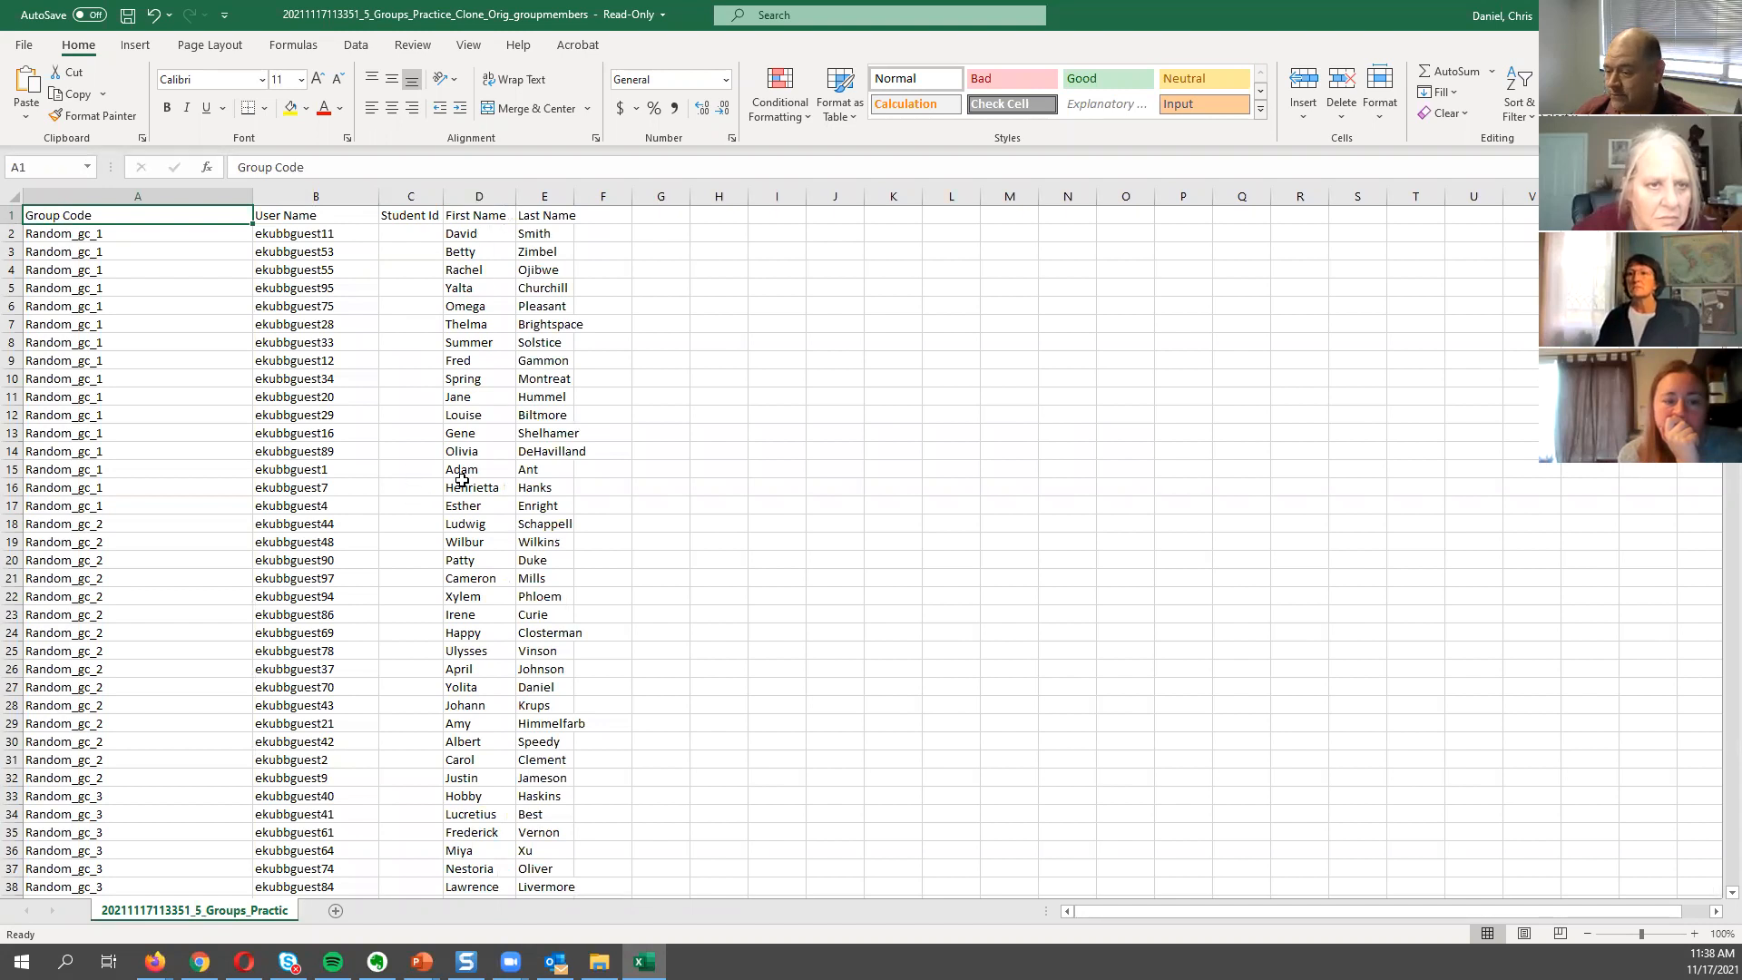
# Copy the Random_gc_1 group code from A15 over the group codes in A24:A30 to reassign those members.
pyautogui.scroll(-6, 150, 327)
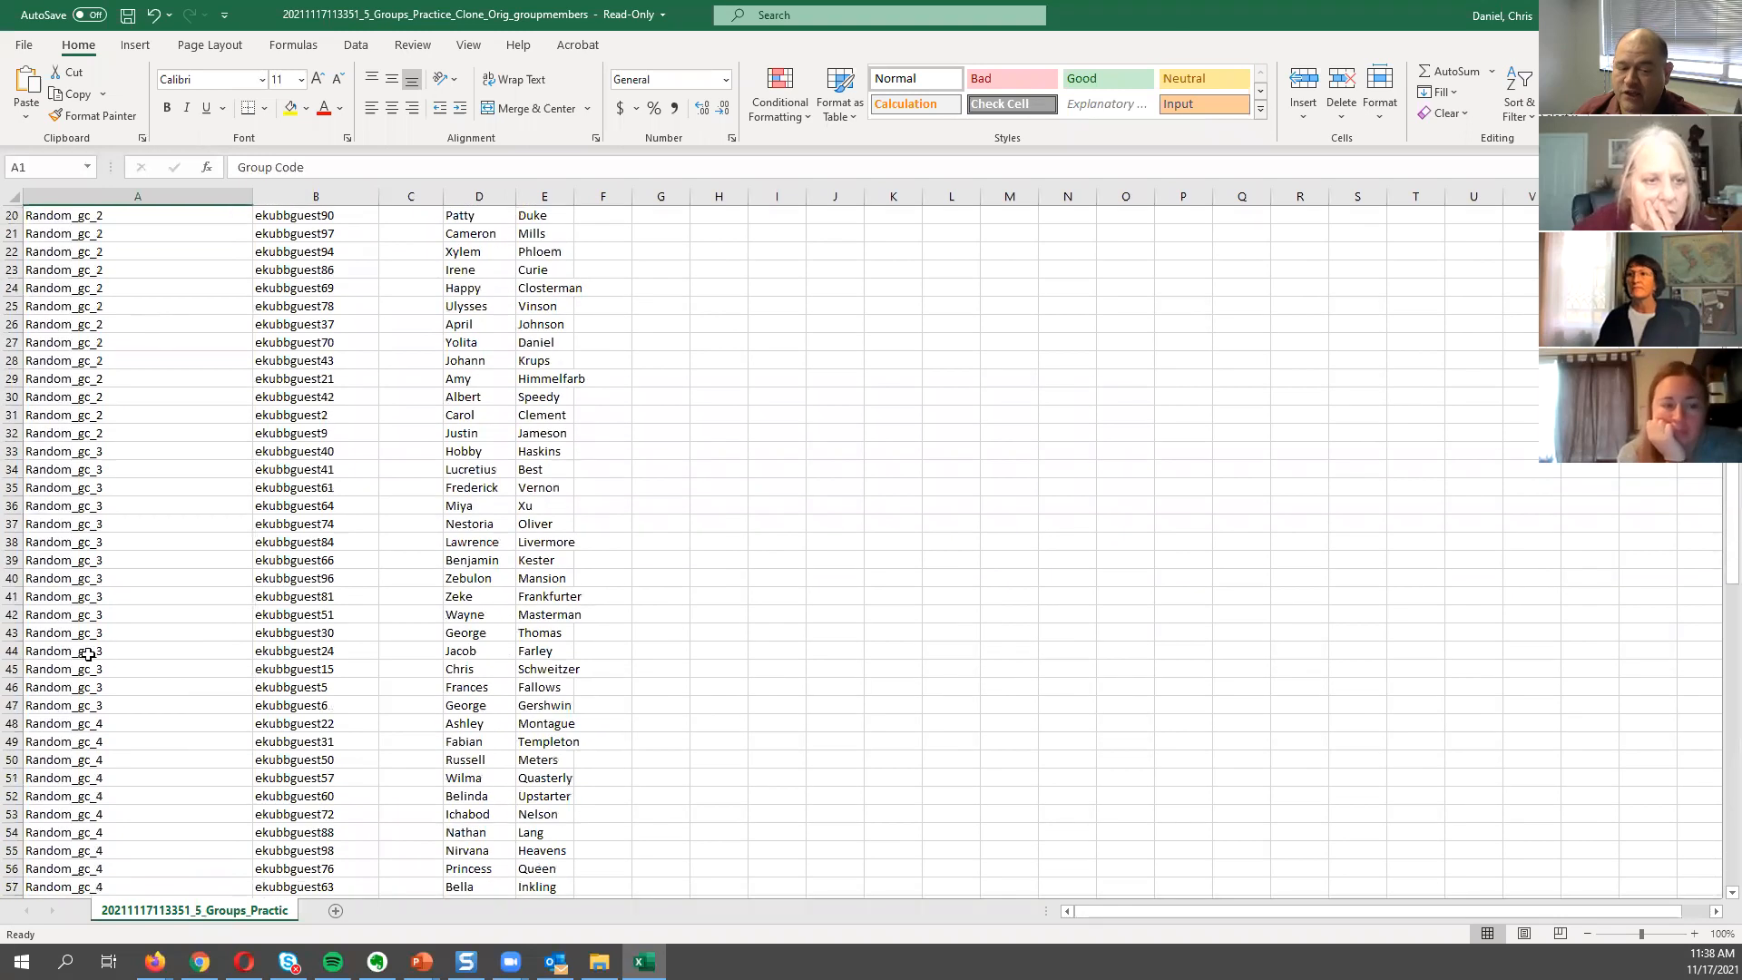
pyautogui.scroll(4, 105, 658)
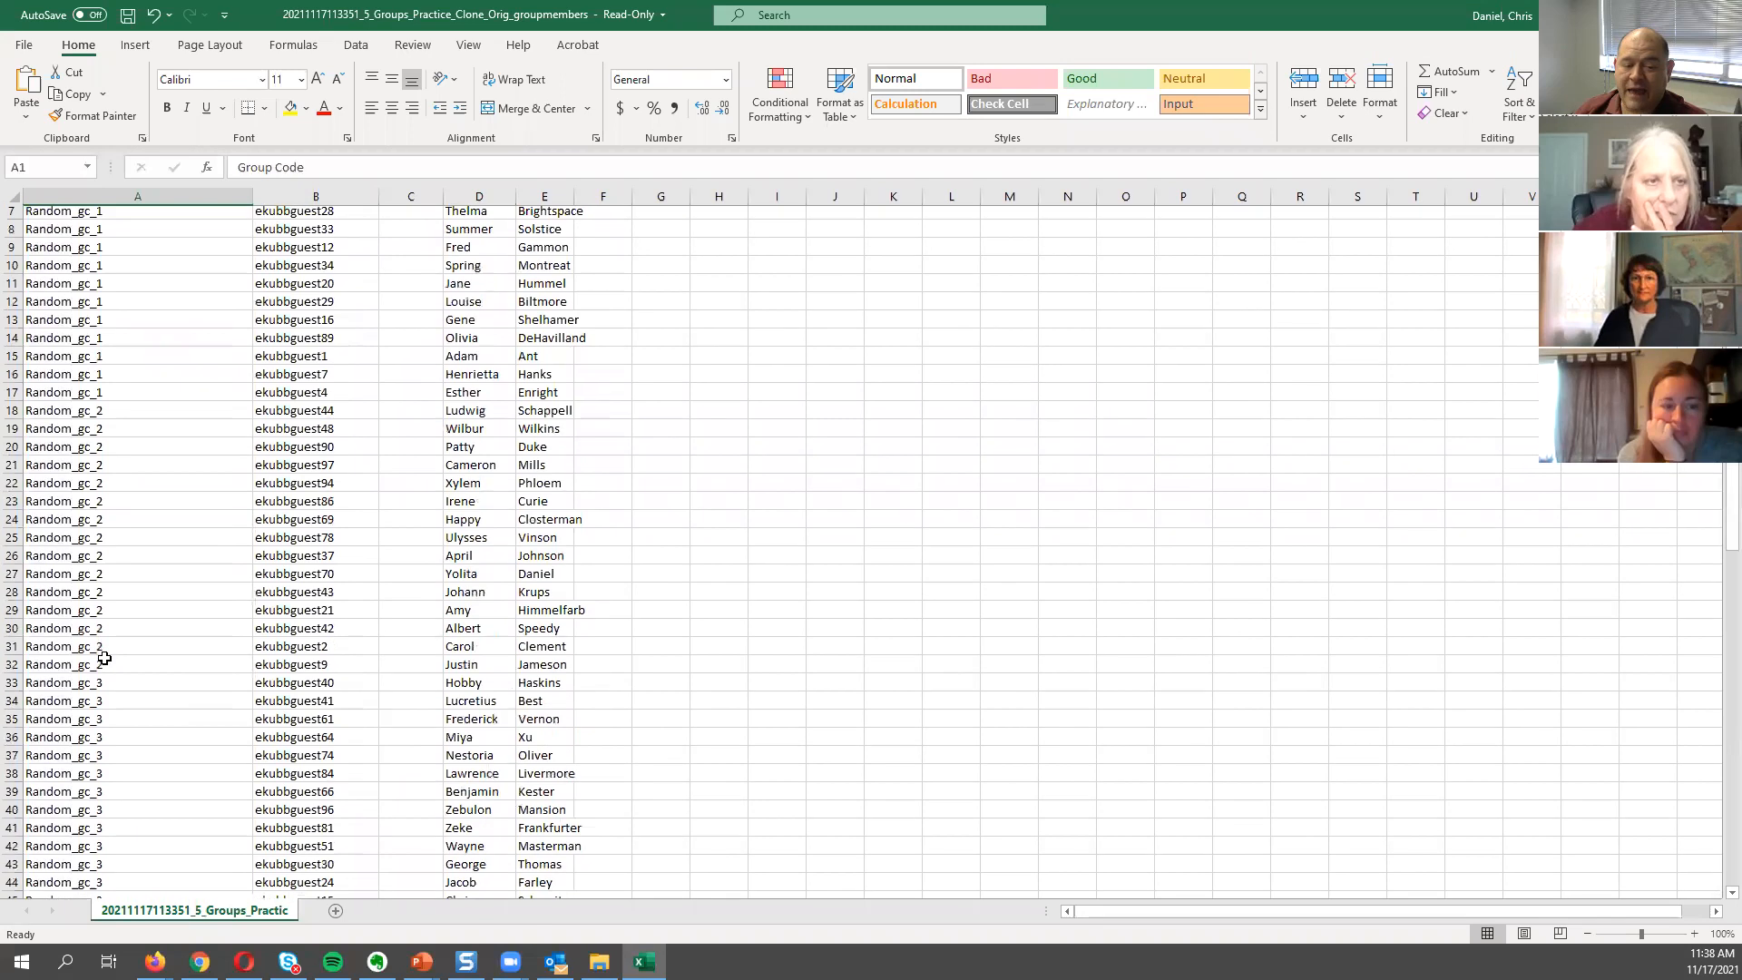
pyautogui.click(77, 578)
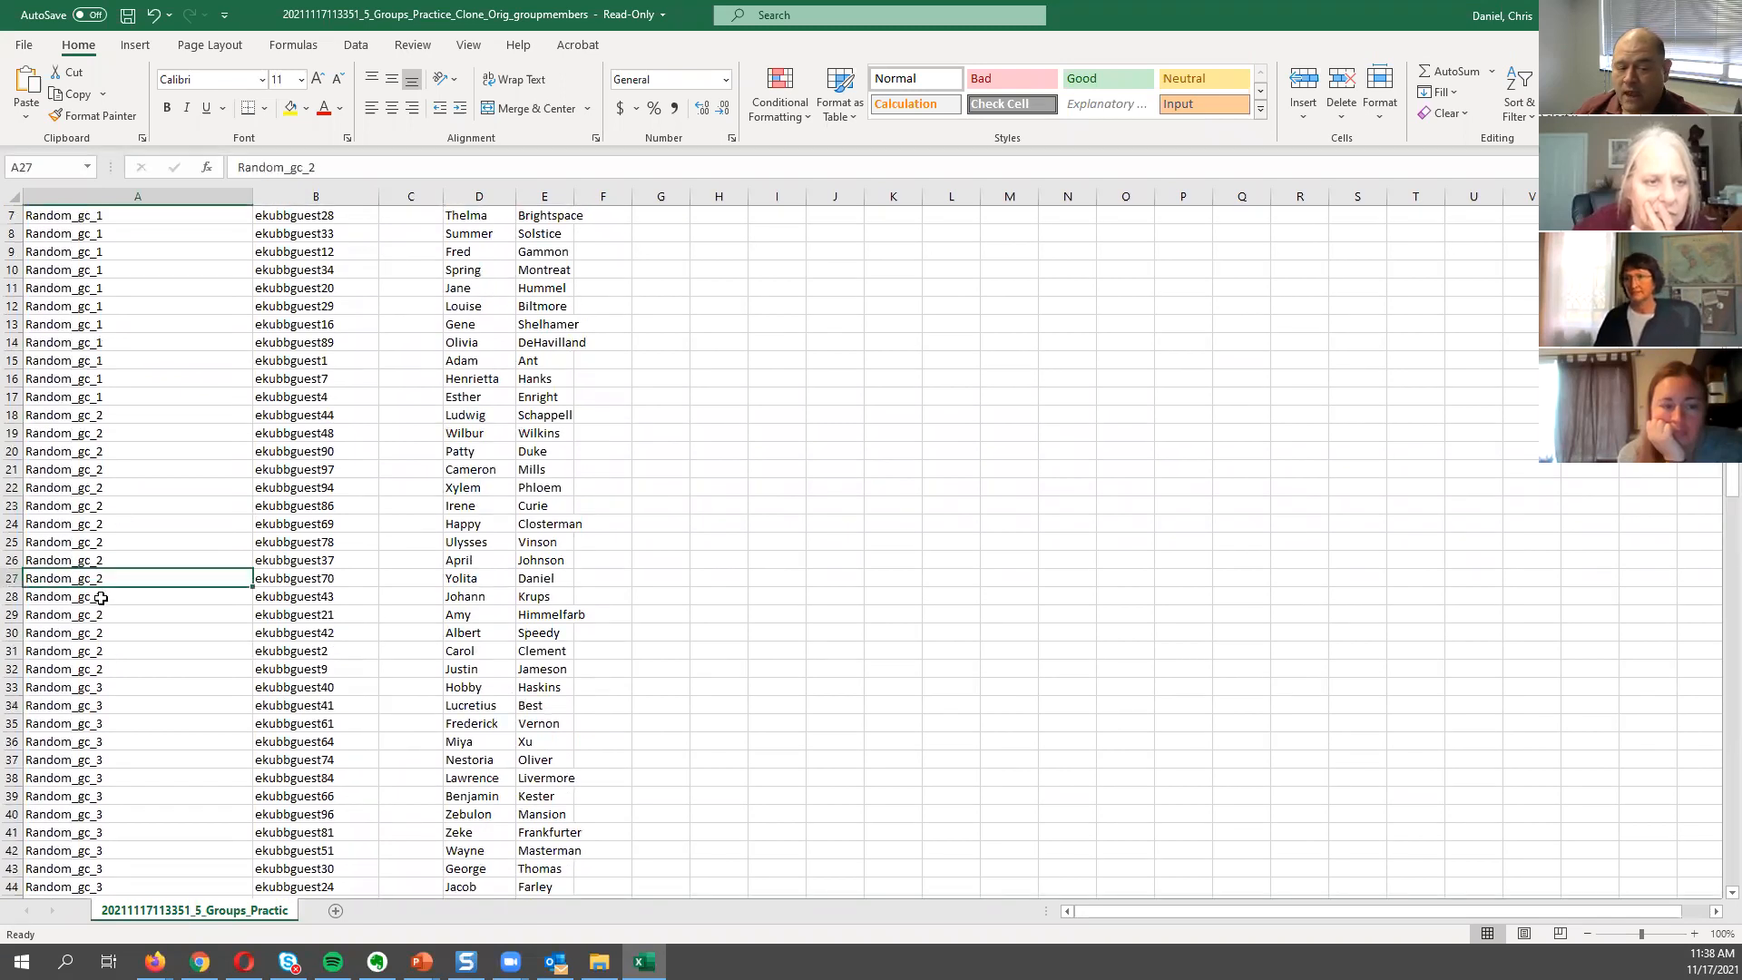
pyautogui.click(81, 362)
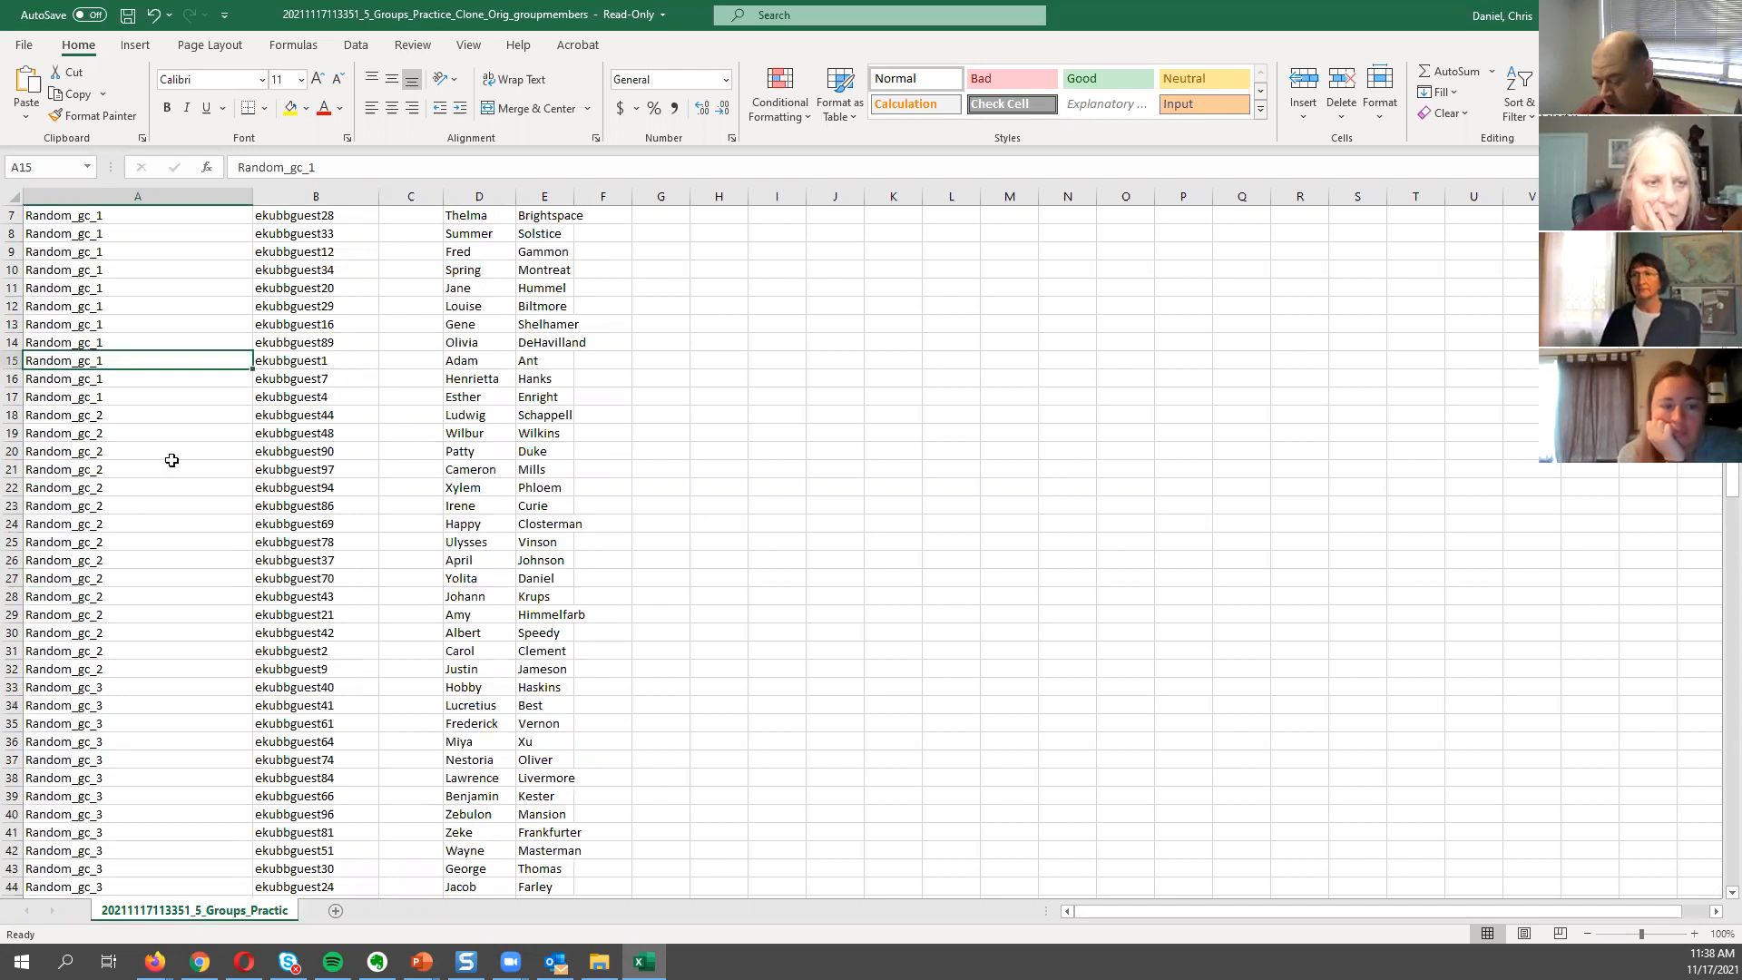
pyautogui.hotkey('ctrl', 'c')
pyautogui.moveTo(80, 524); pyautogui.dragTo(82, 629)
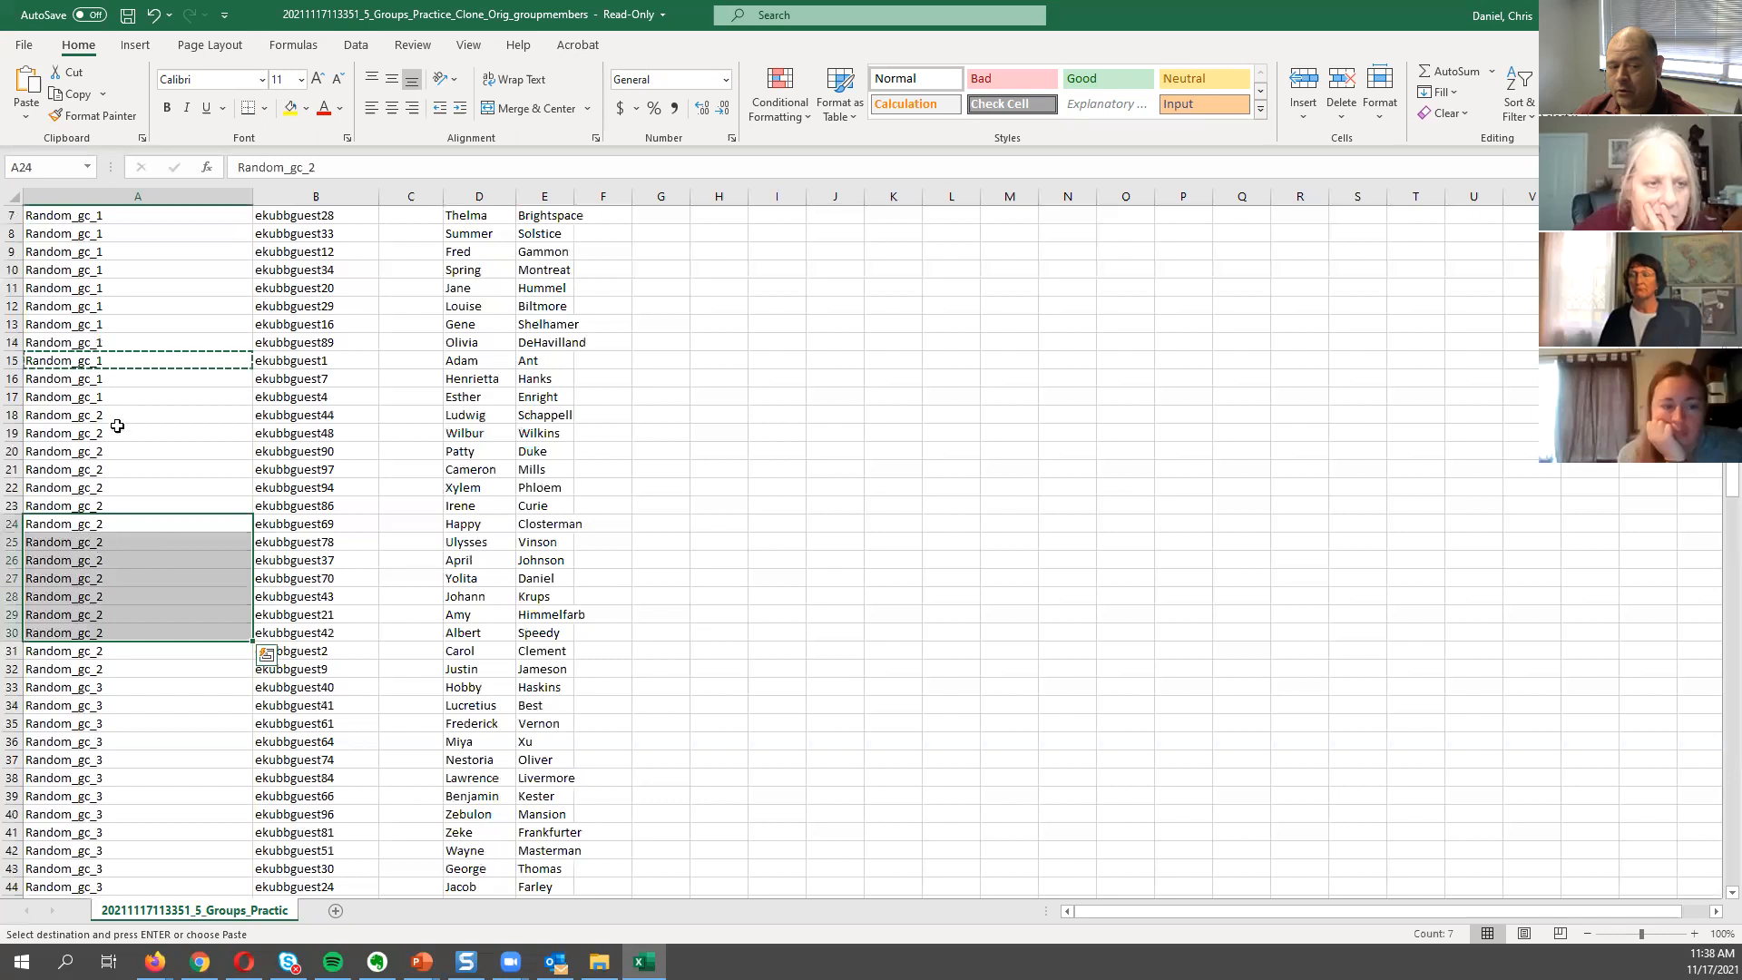
pyautogui.hotkey('ctrl', 'v')
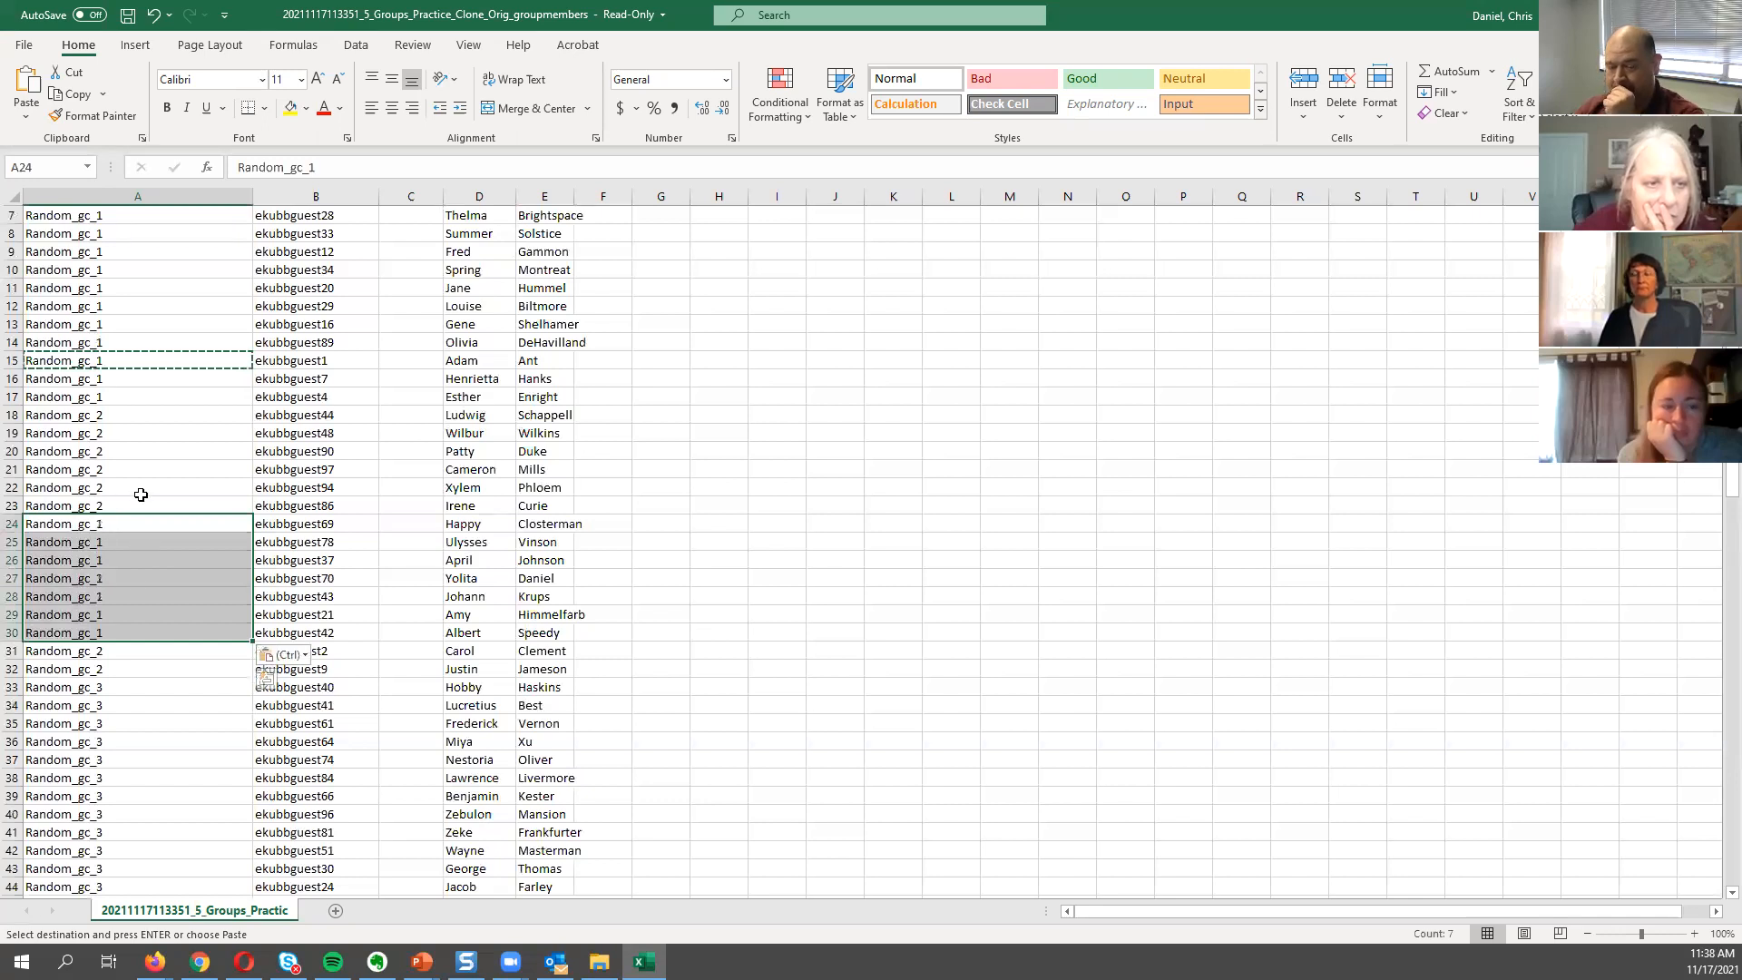
# Paste the copied Random_gc_1 group code over A35:A42 to reassign those members.
pyautogui.moveTo(52, 728); pyautogui.dragTo(113, 853)
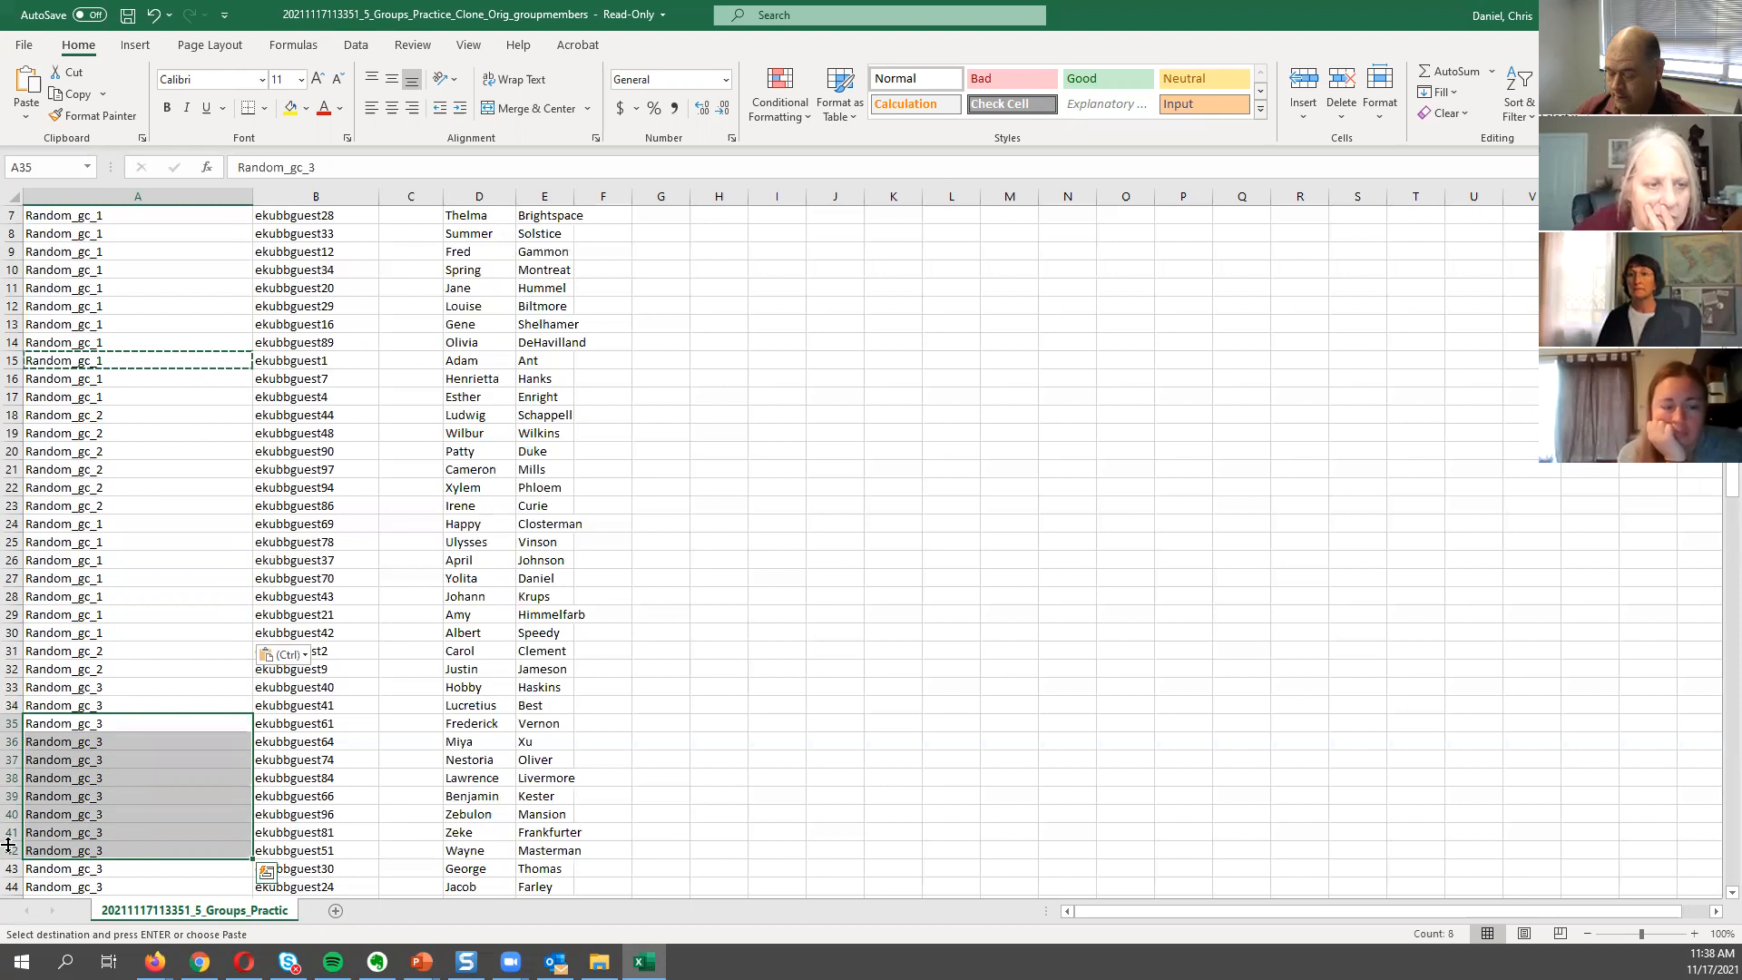
pyautogui.hotkey('ctrl', 'v')
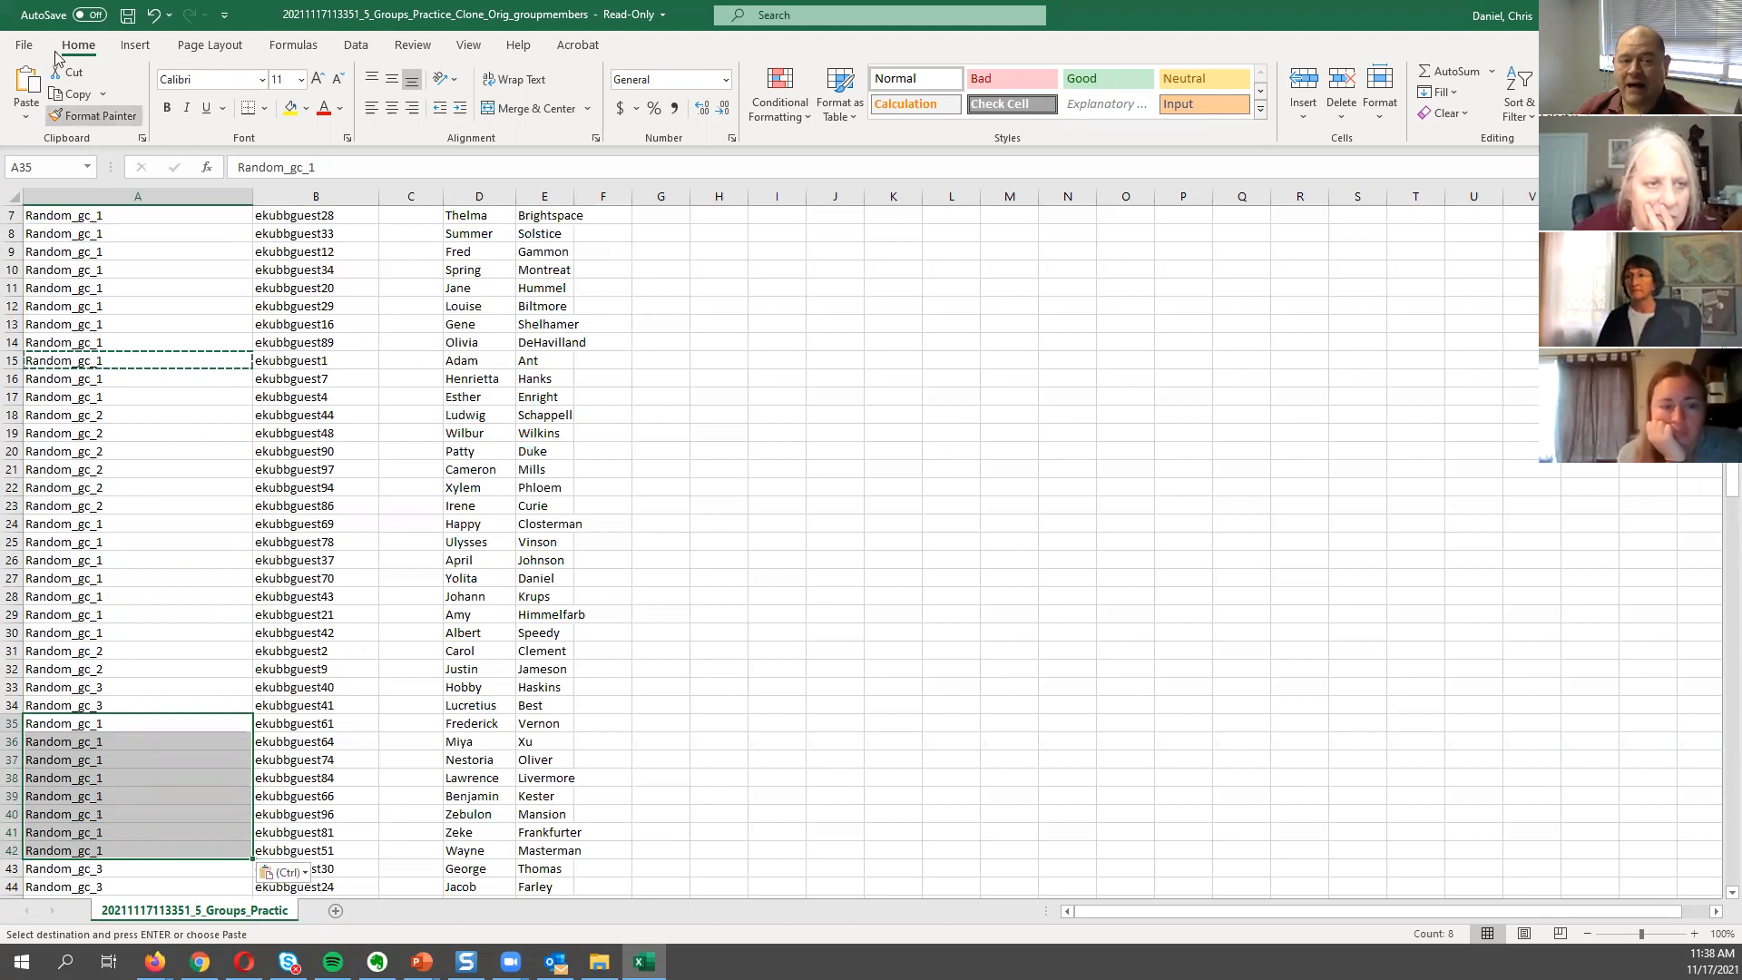
# Save the edited group members file as a comma-delimited CSV in the OneDrive - Eastern Kentucky University folder.
pyautogui.click(24, 44)
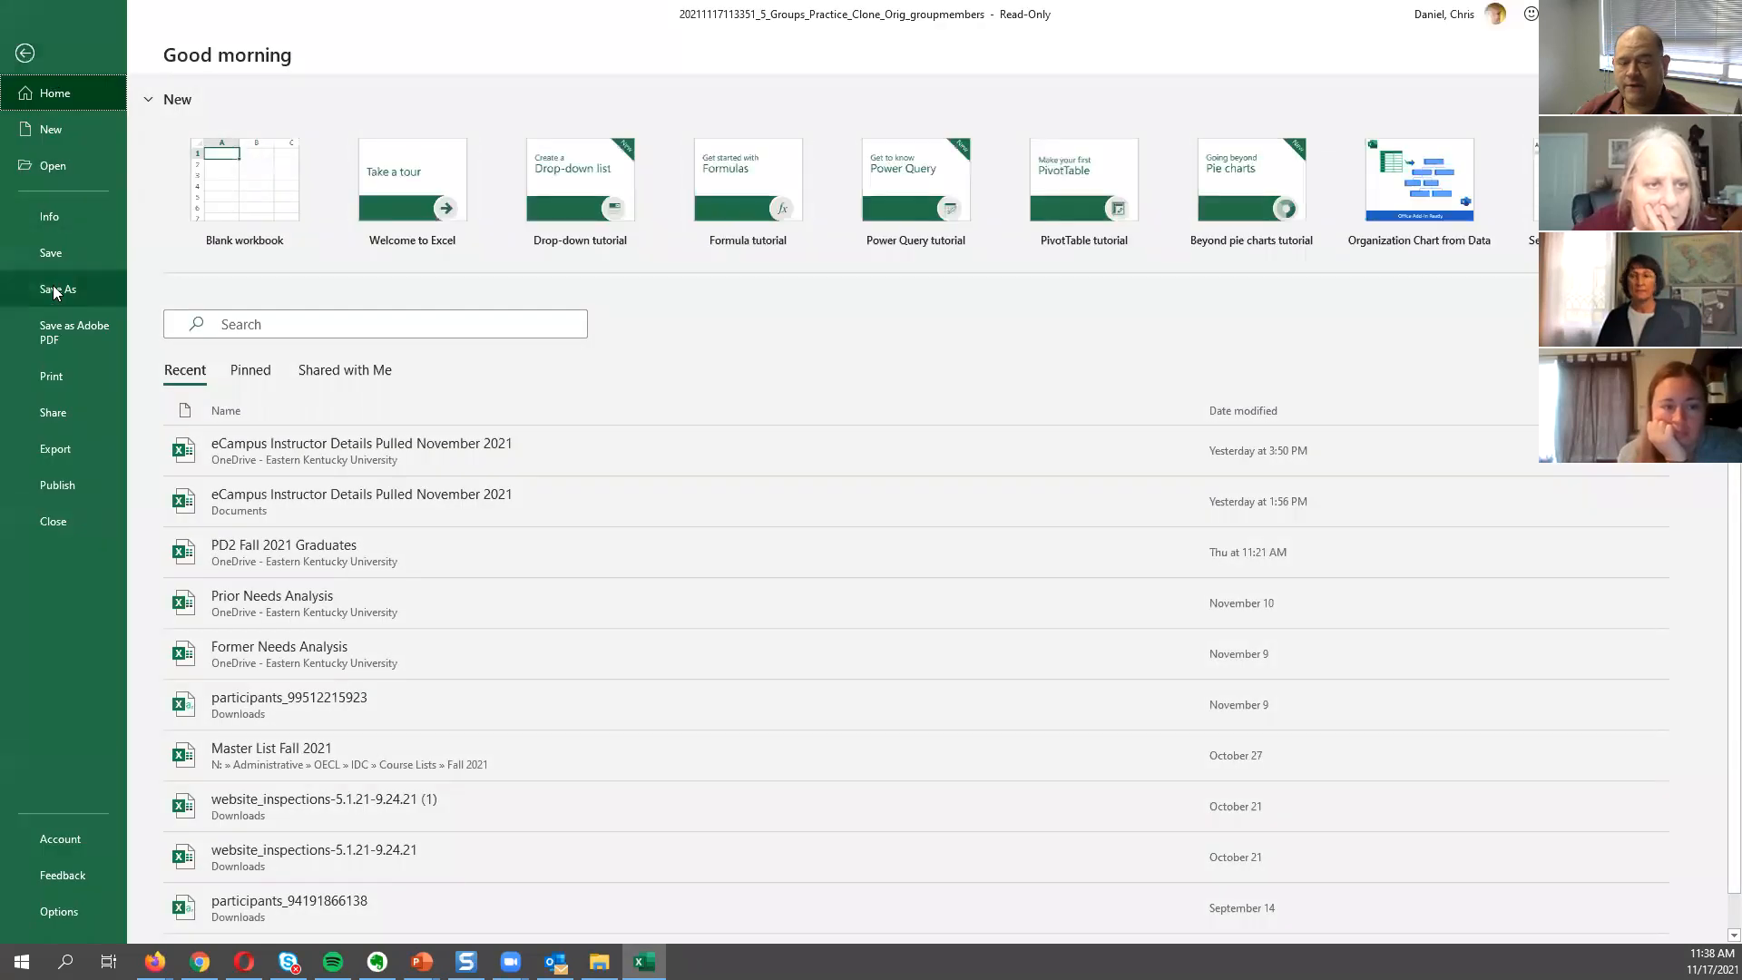
pyautogui.click(57, 290)
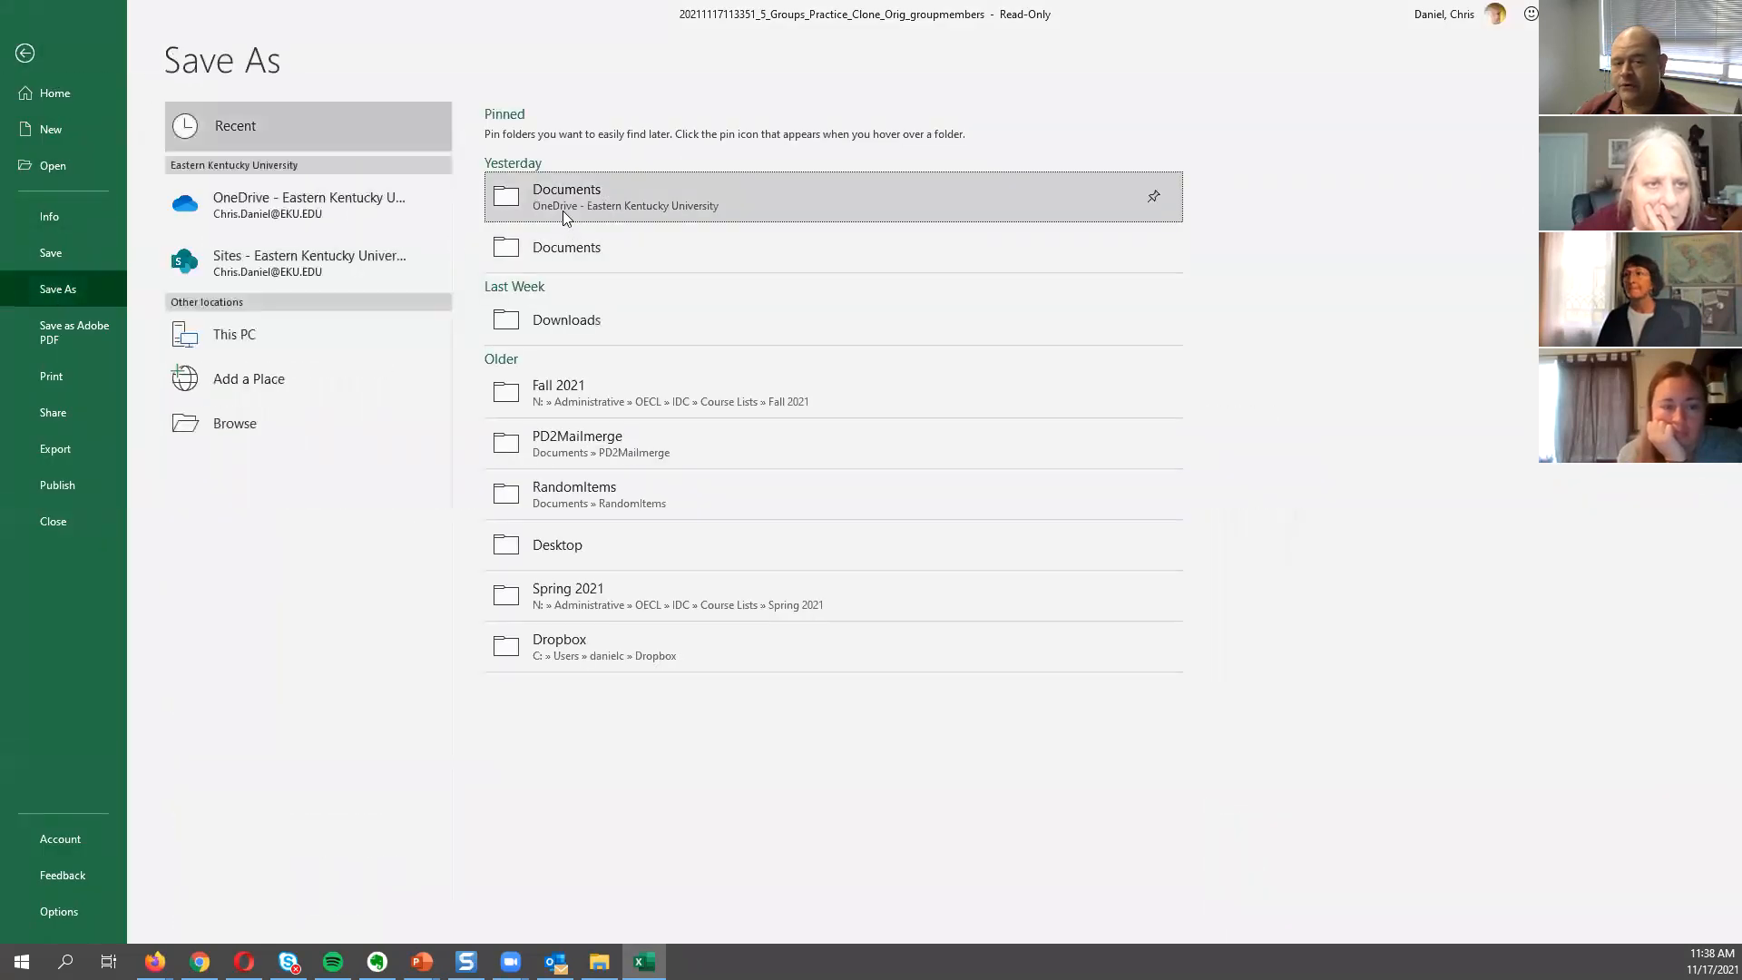
pyautogui.click(561, 205)
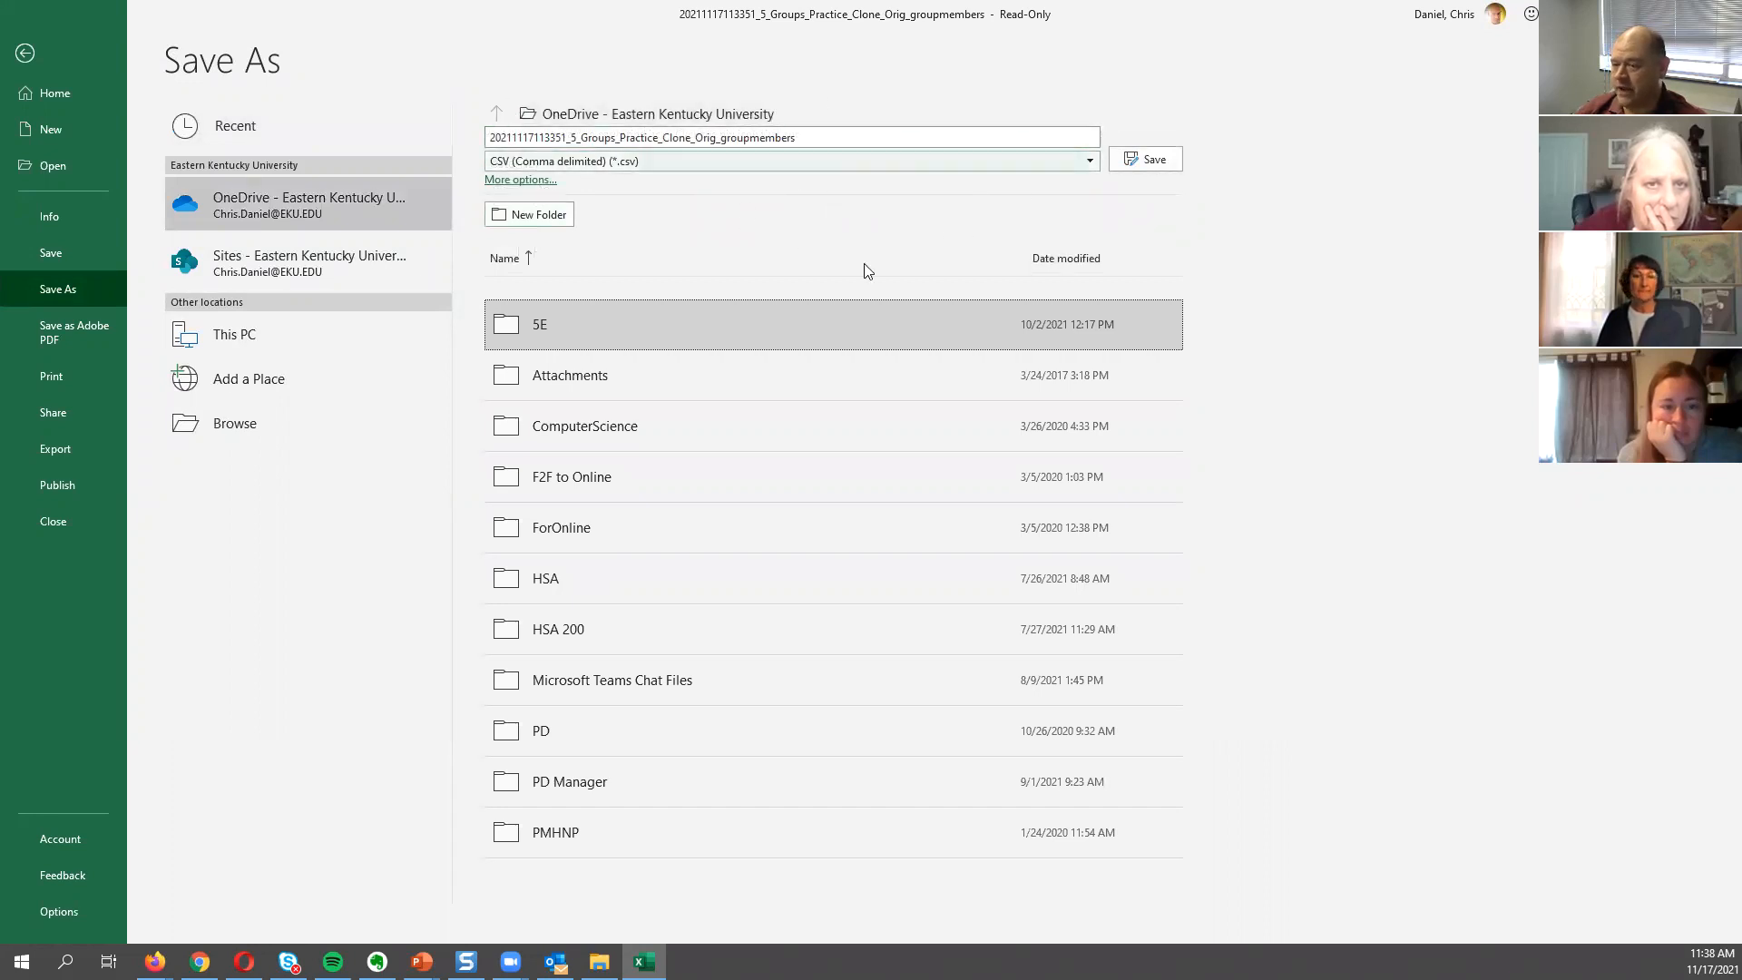
pyautogui.click(1149, 159)
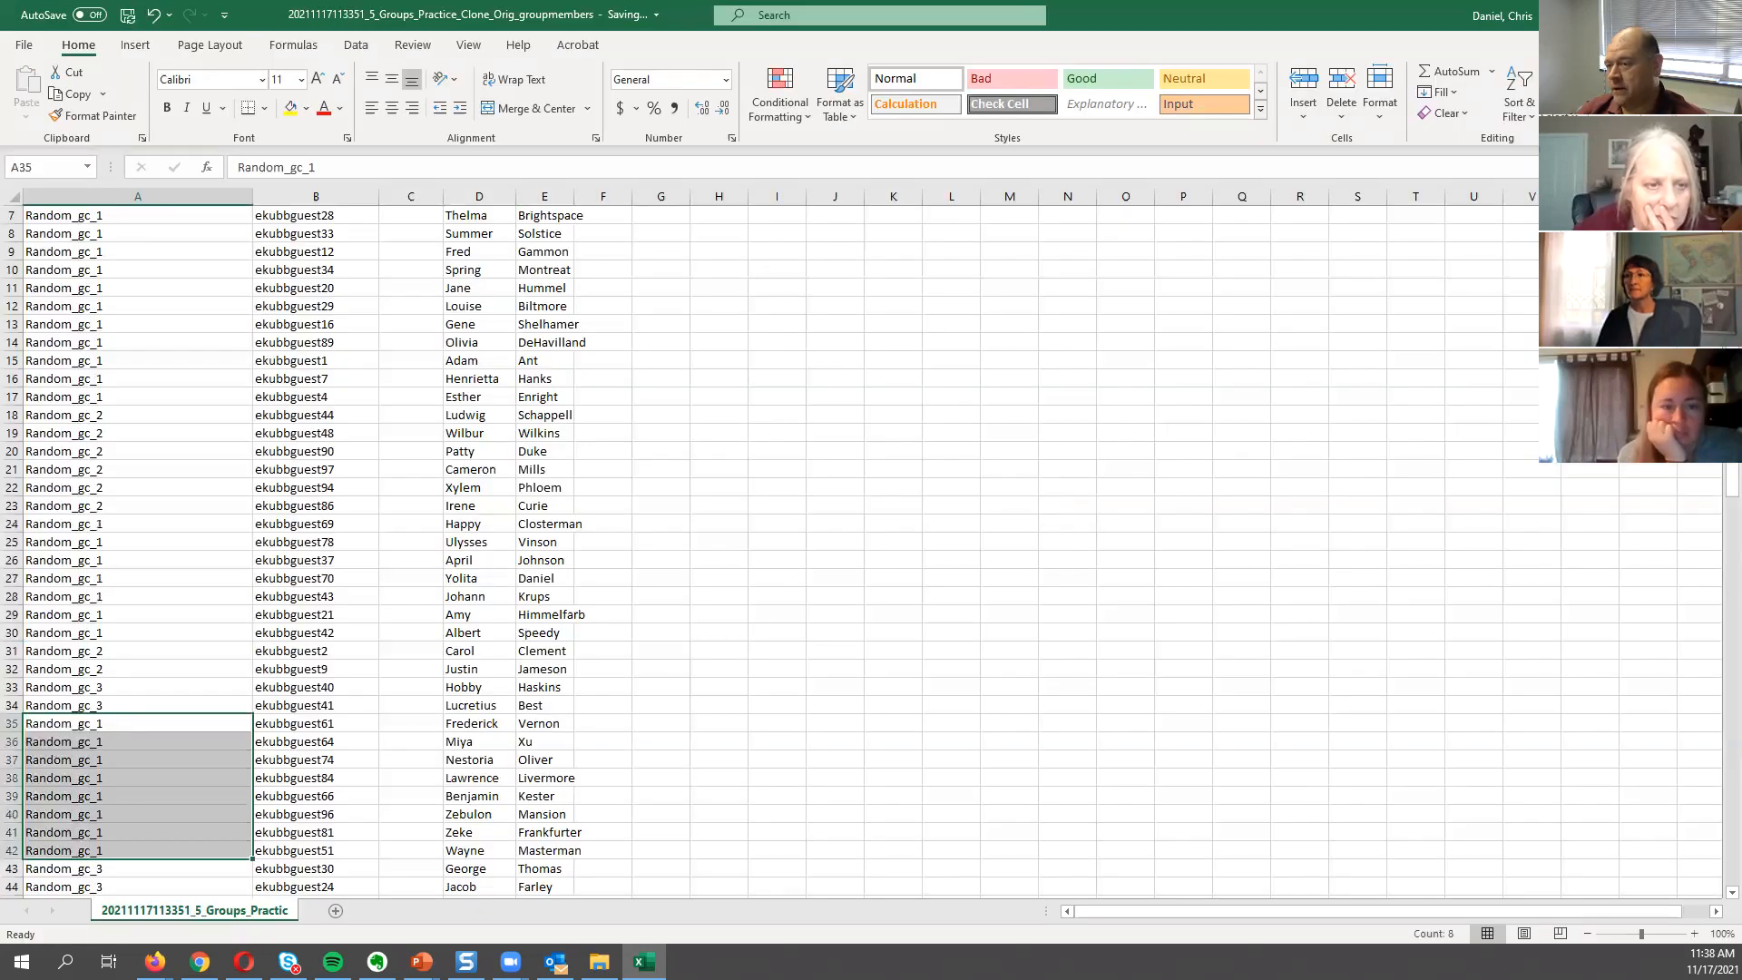
# Switch to the Firefox window with the Group Construction Sandbox course and open the import form from its Groups page.
pyautogui.hotkey('alt', 'Tab')
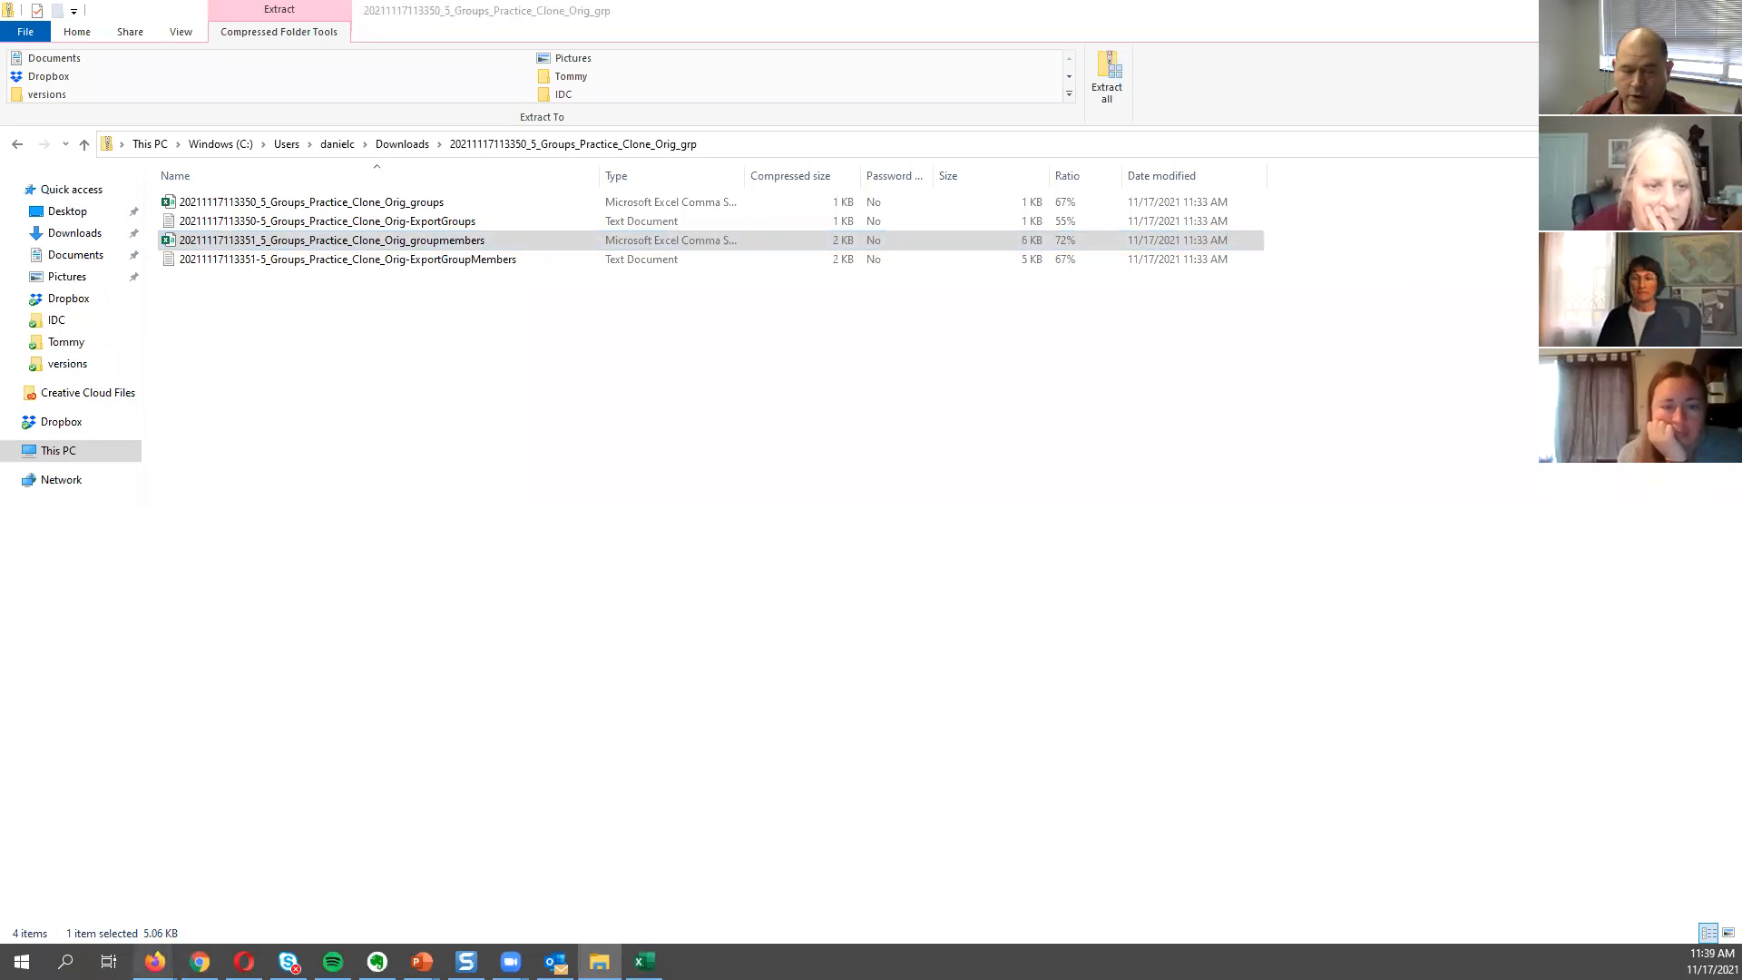
pyautogui.moveTo(155, 961)
pyautogui.click(303, 903)
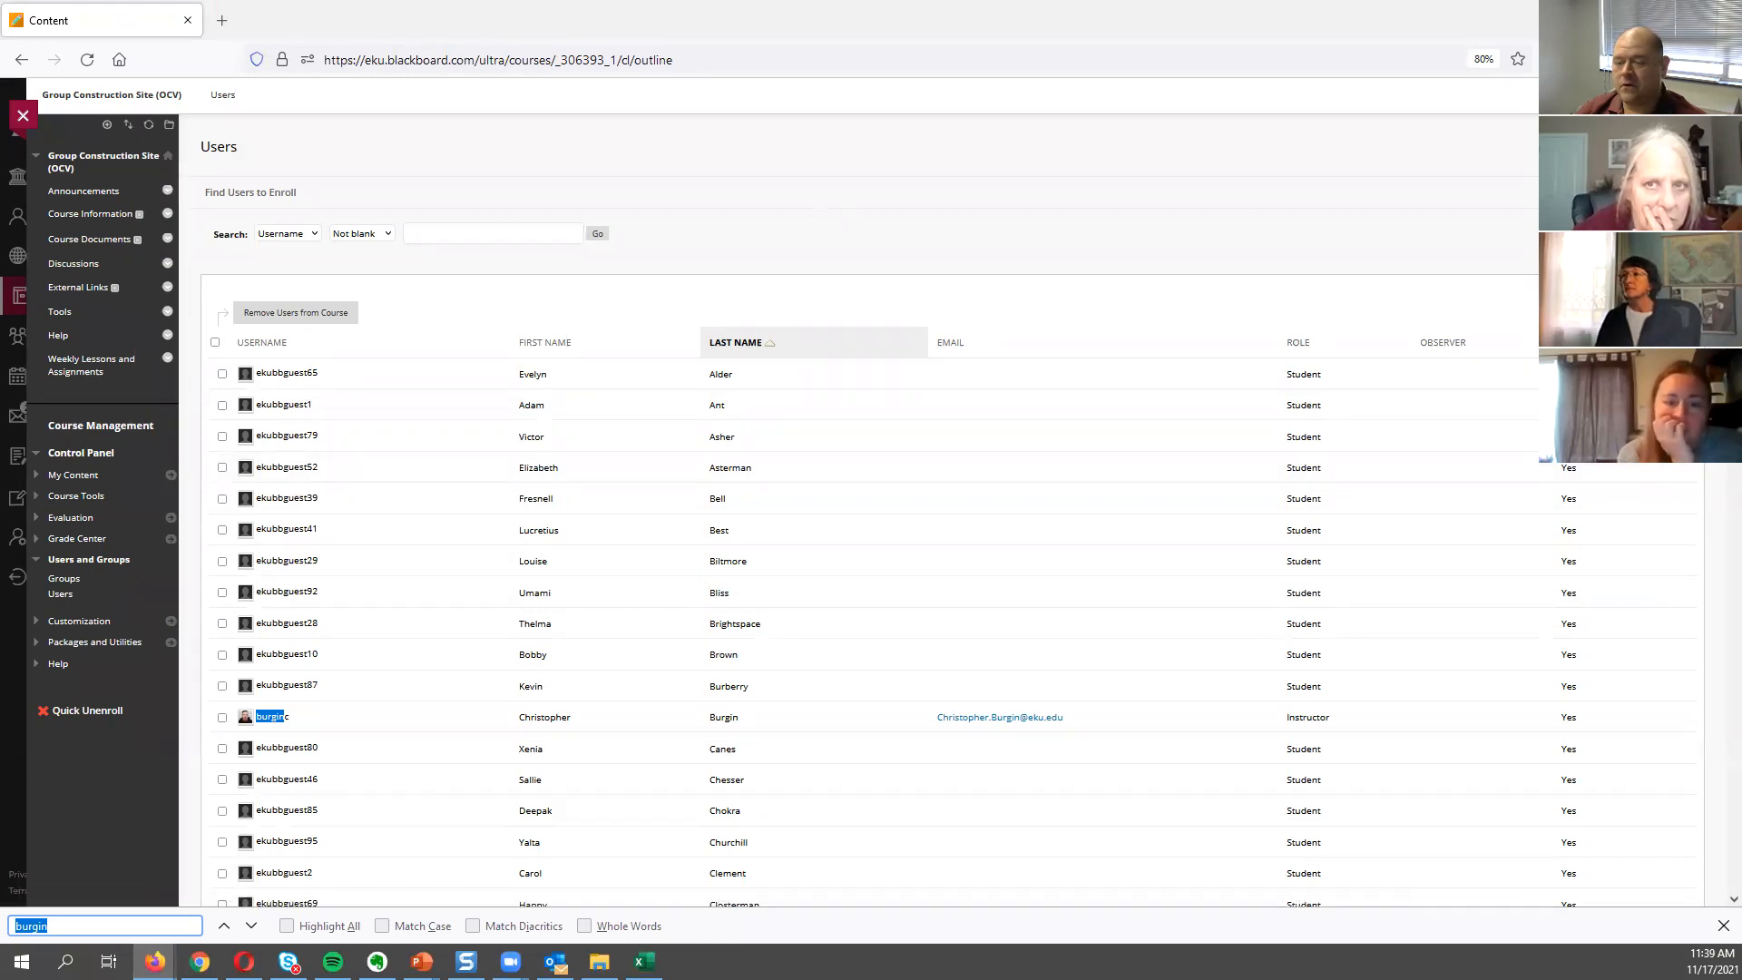
pyautogui.click(1636, 14)
pyautogui.click(156, 964)
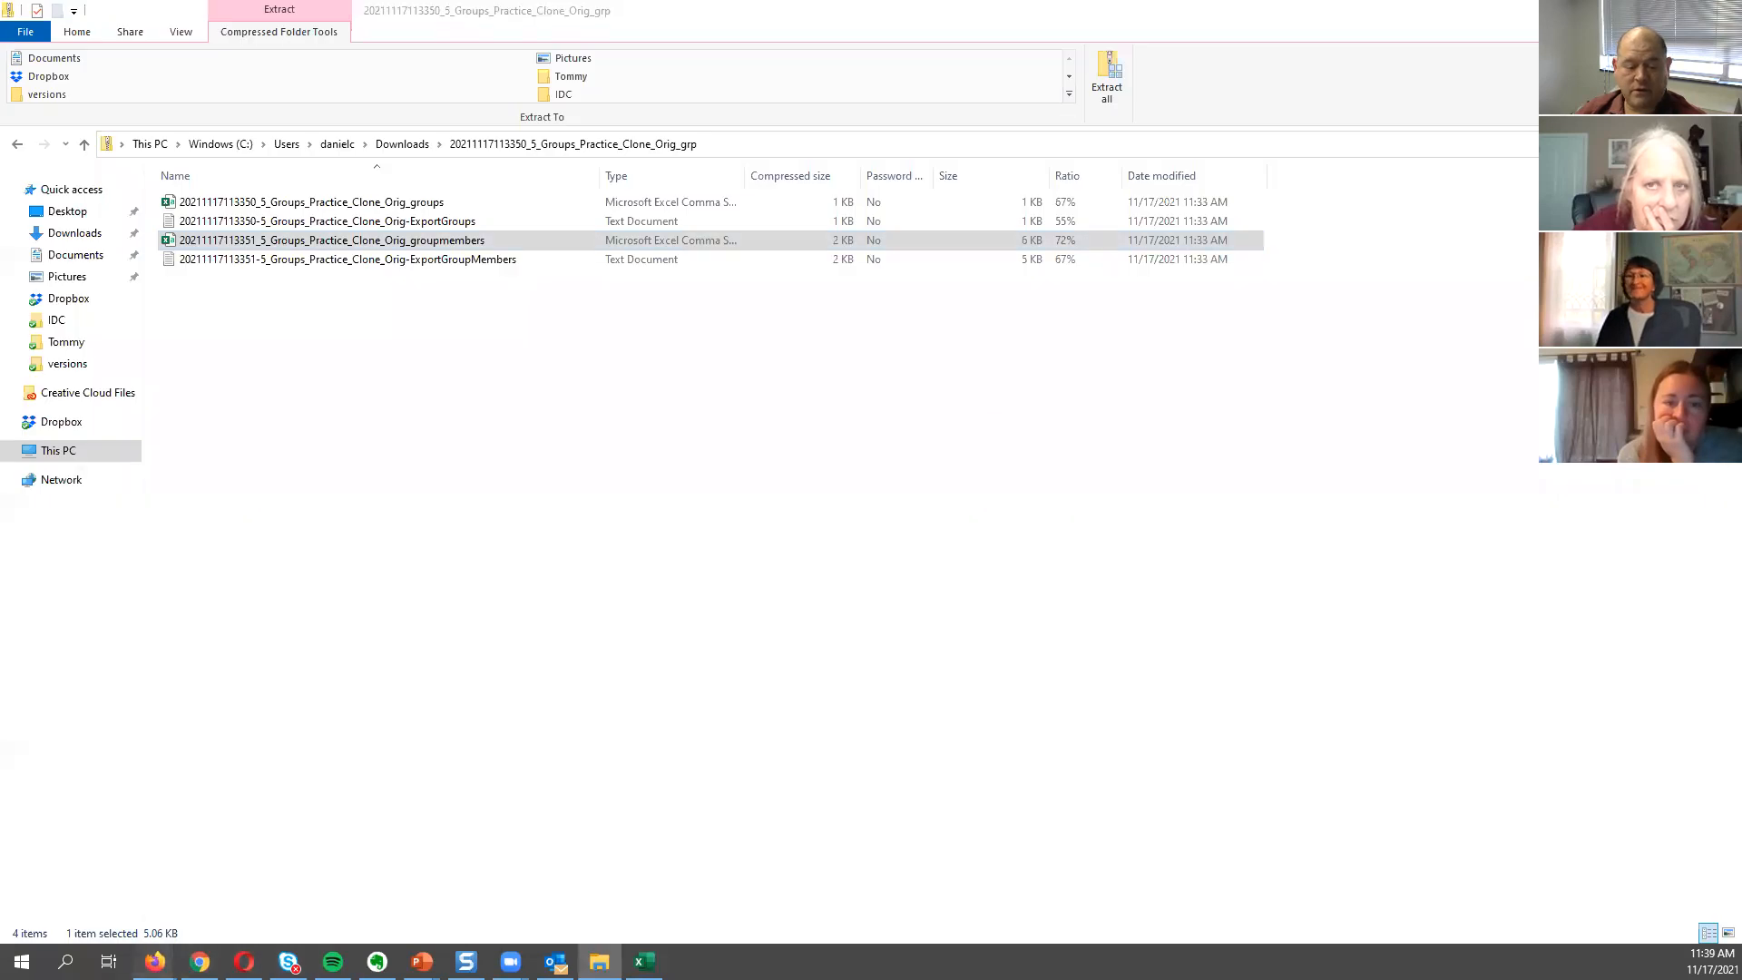
pyautogui.click(150, 907)
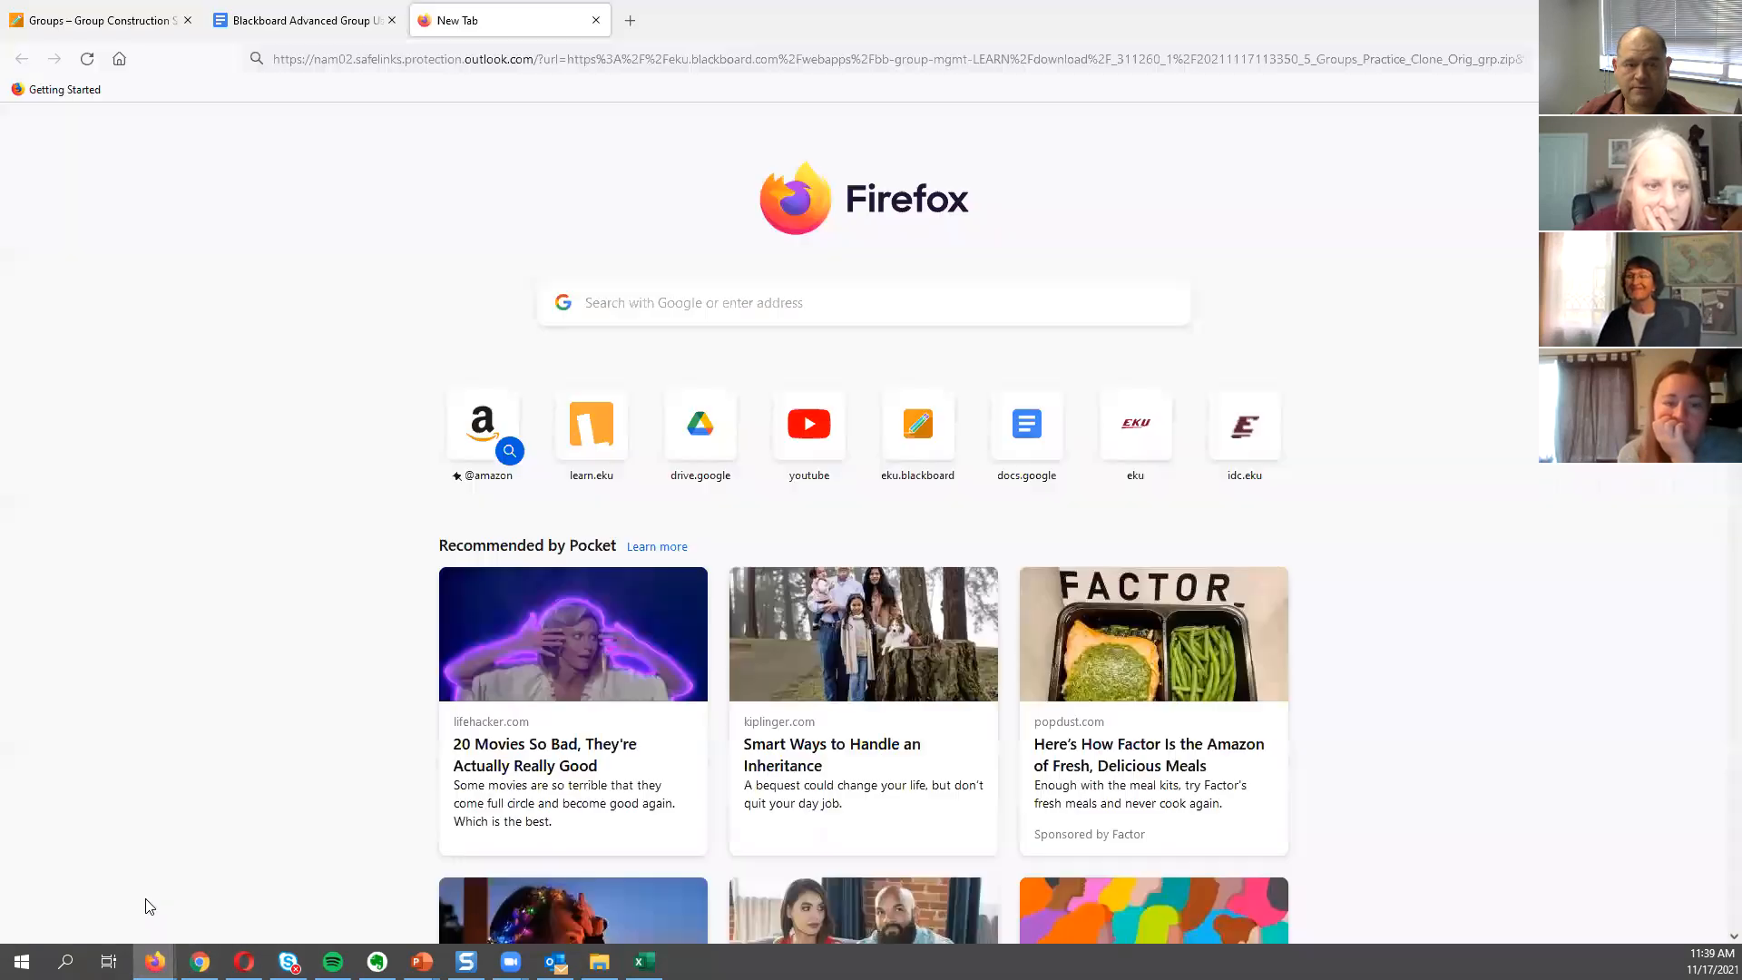
pyautogui.click(138, 7)
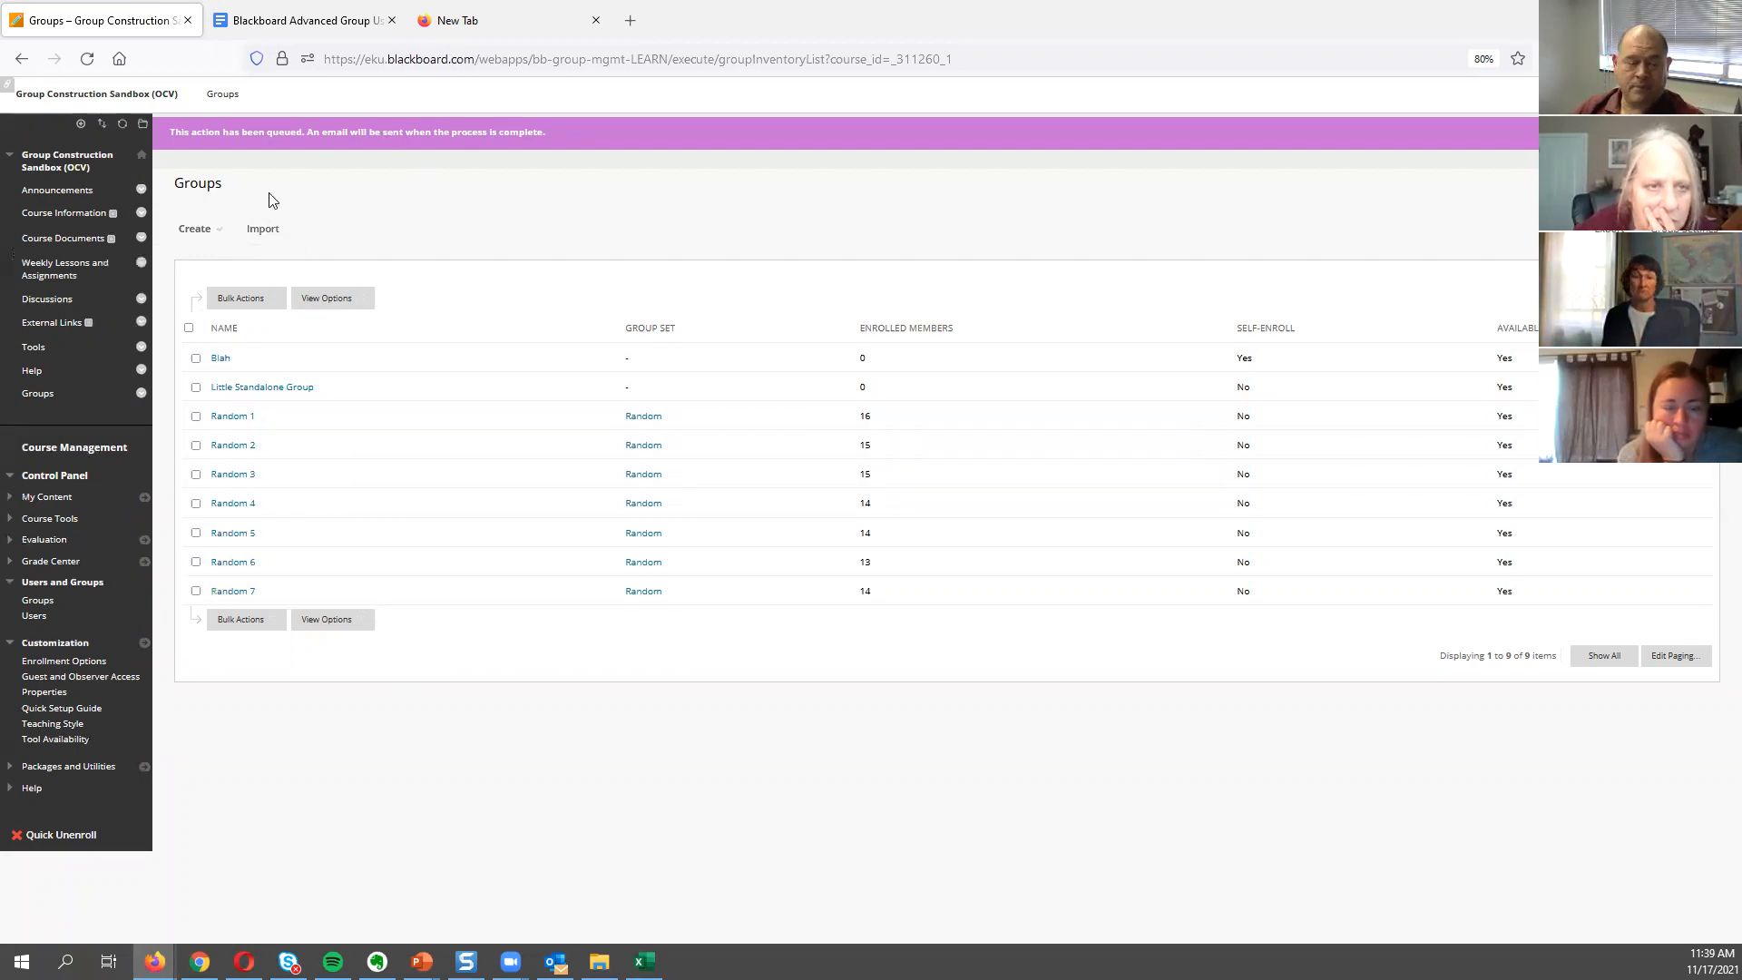
pyautogui.click(262, 229)
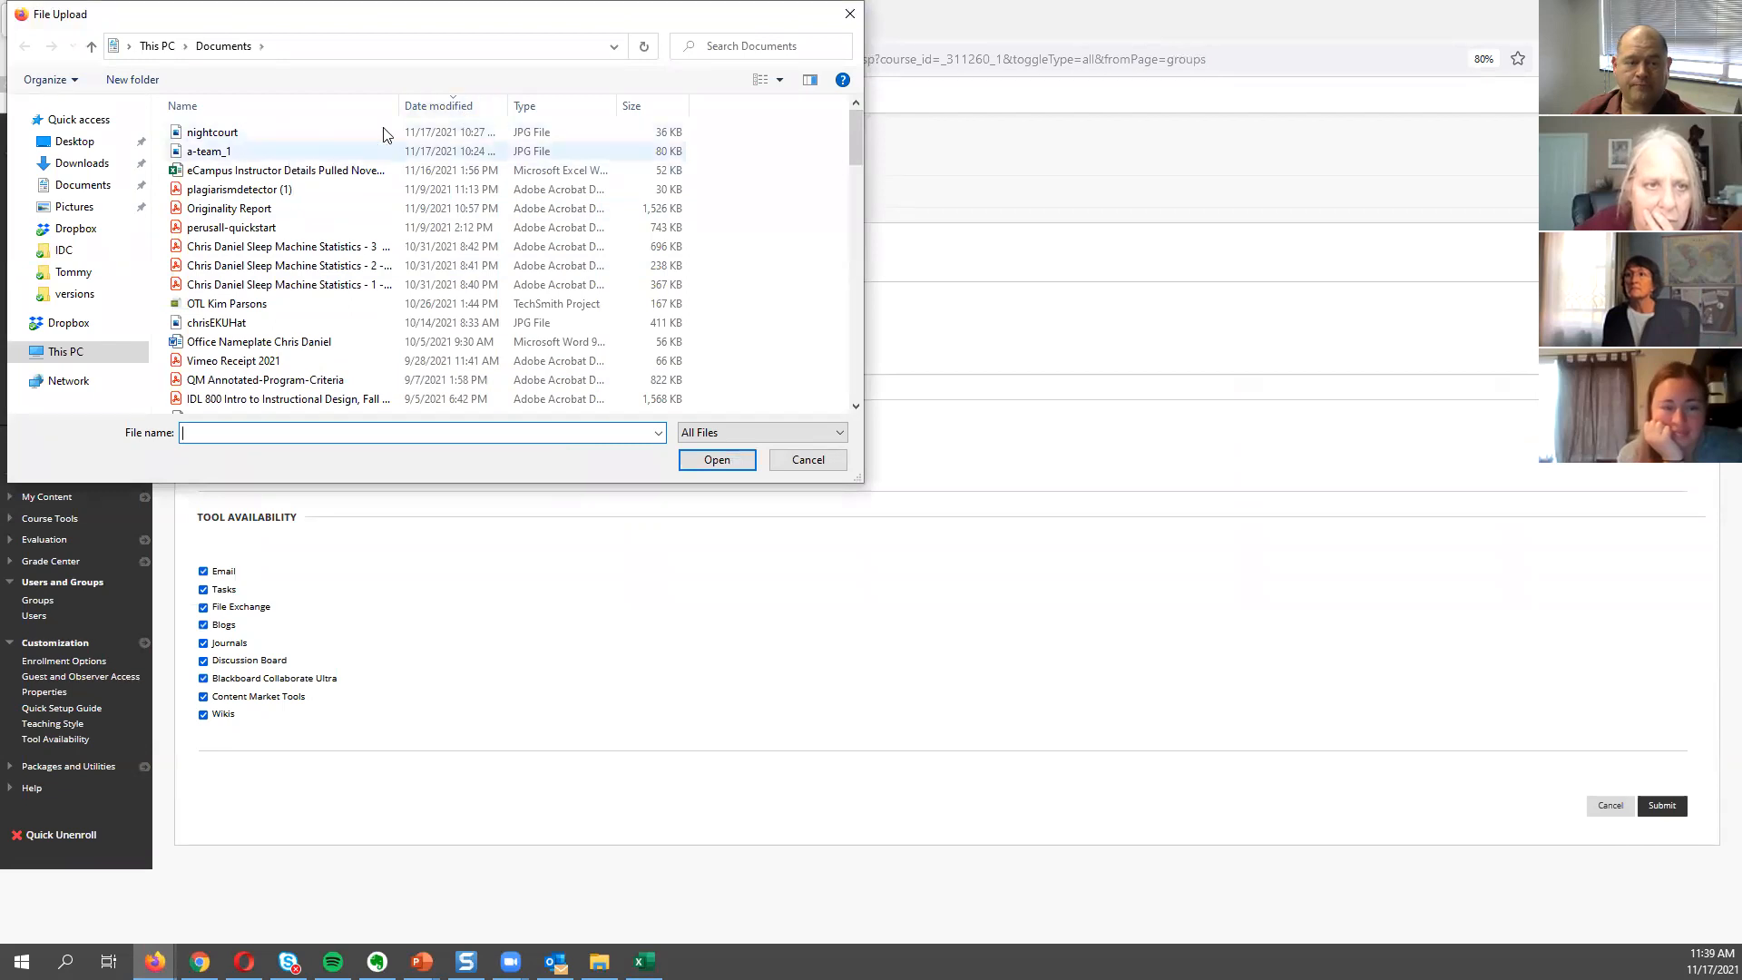
# Look for the saved group members CSV in the local Documents folder, sorting by modification date and browsing through the C: drive's user folders.
pyautogui.click(442, 107)
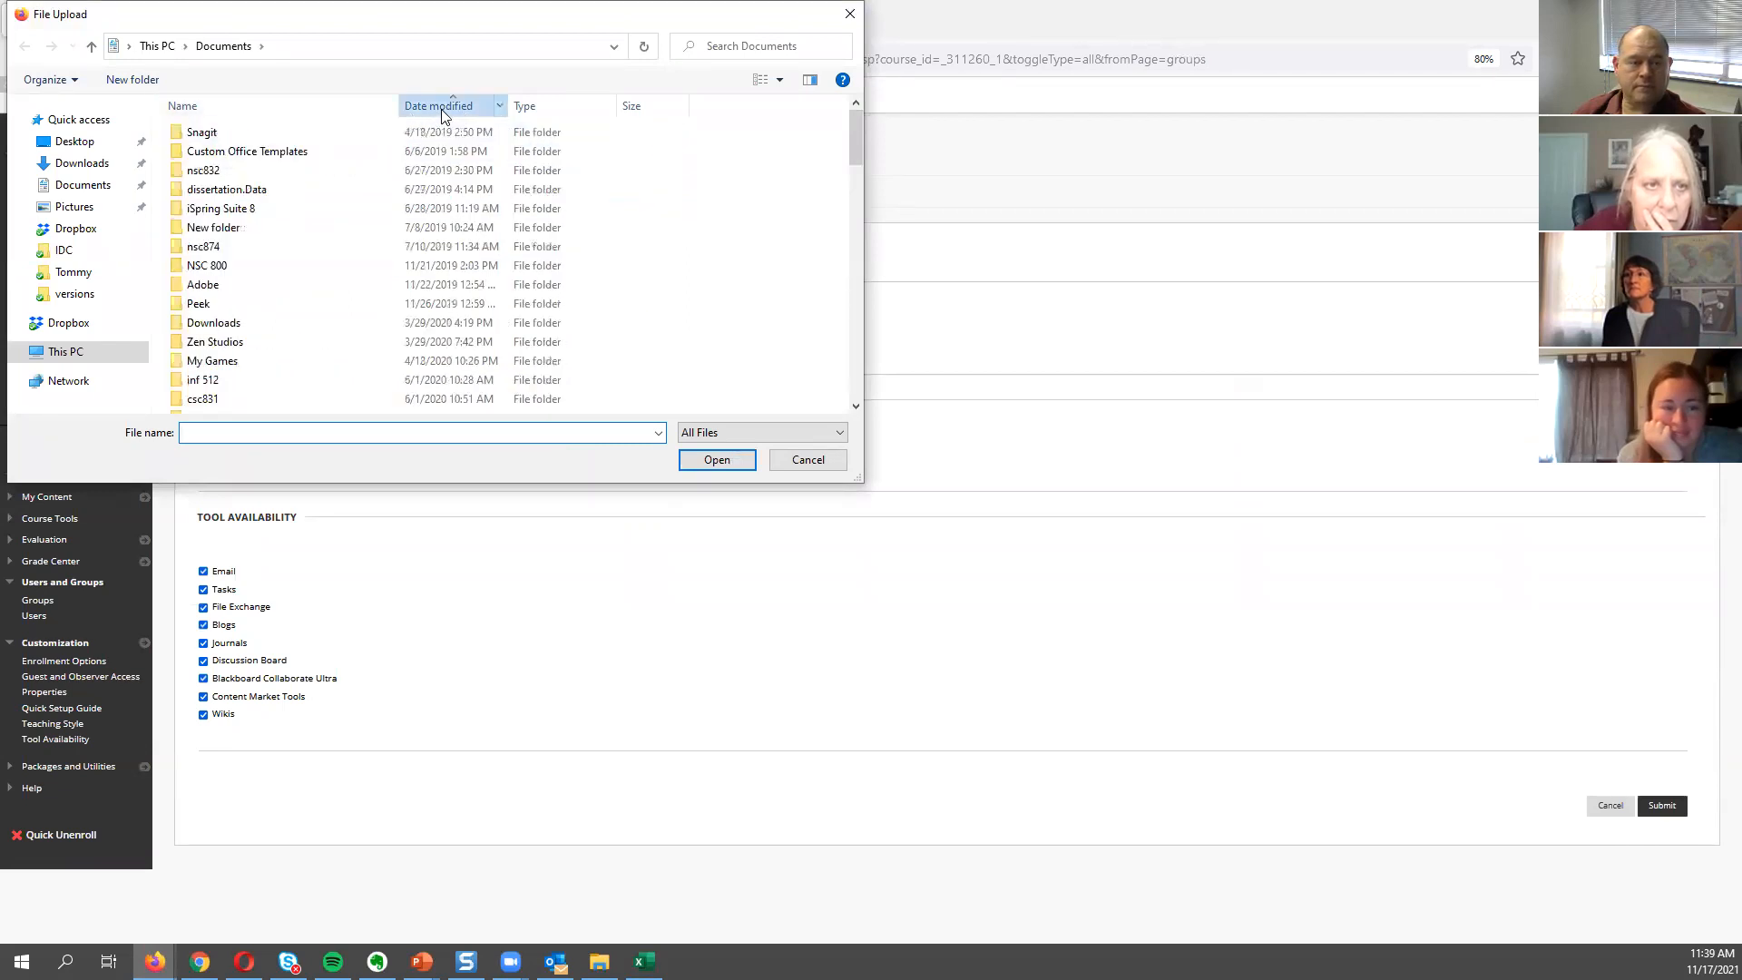
pyautogui.click(442, 108)
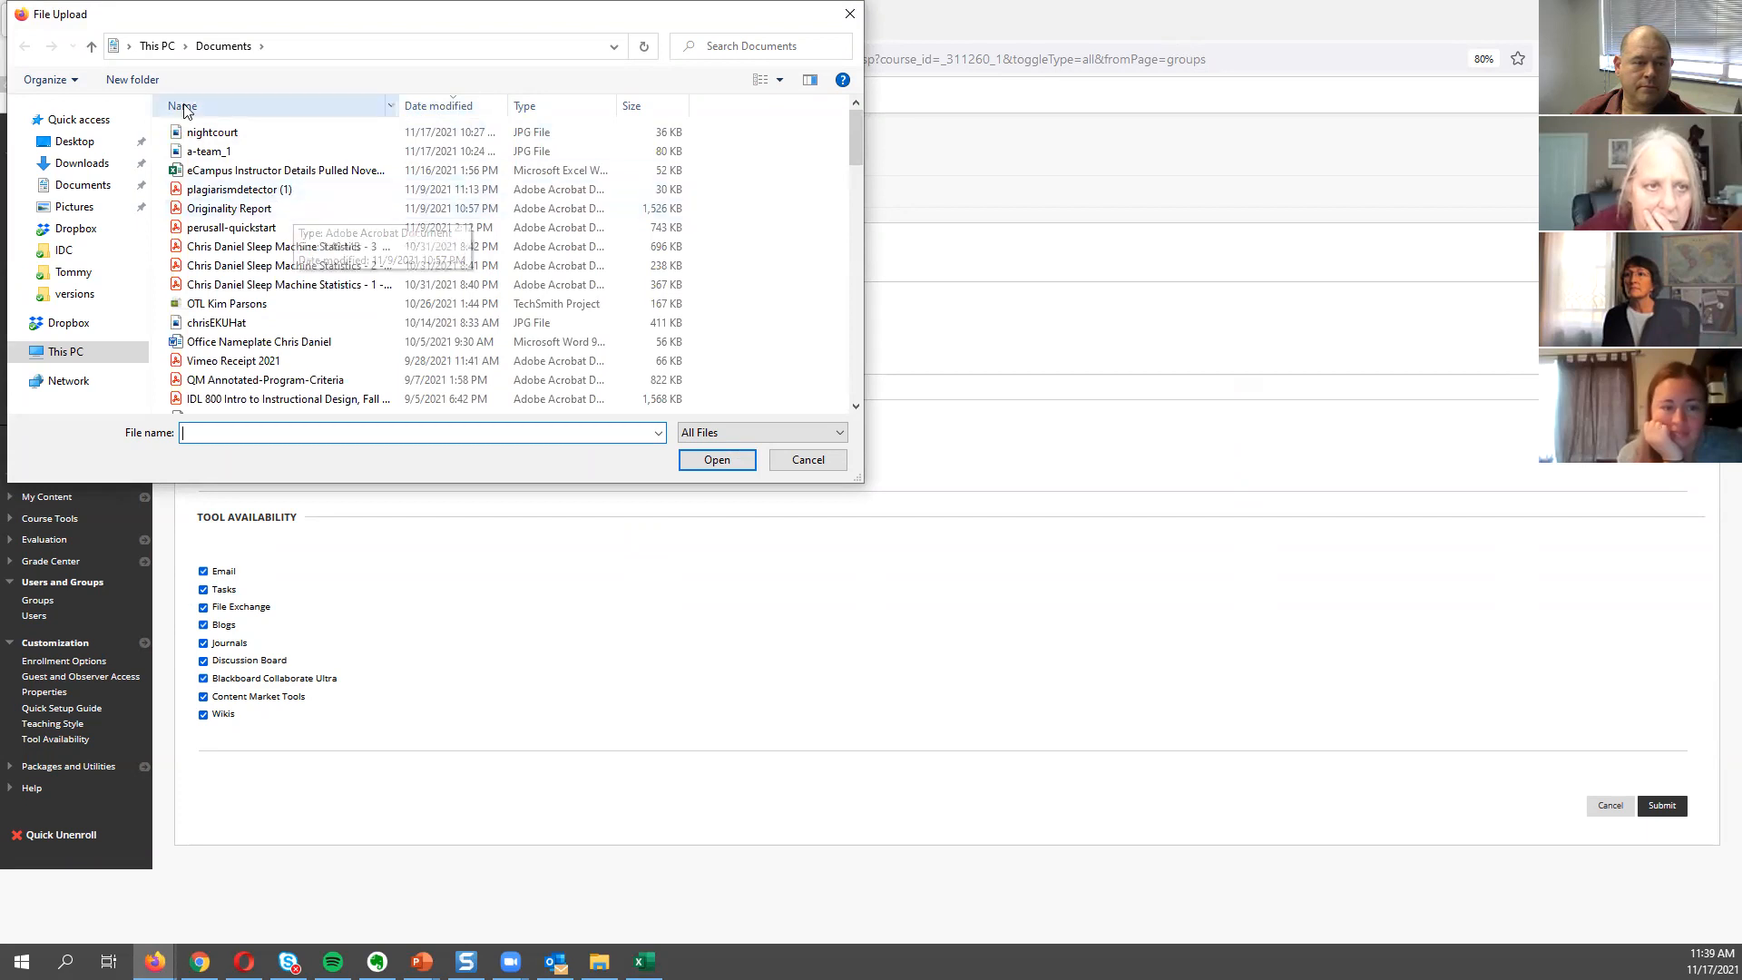
pyautogui.click(157, 45)
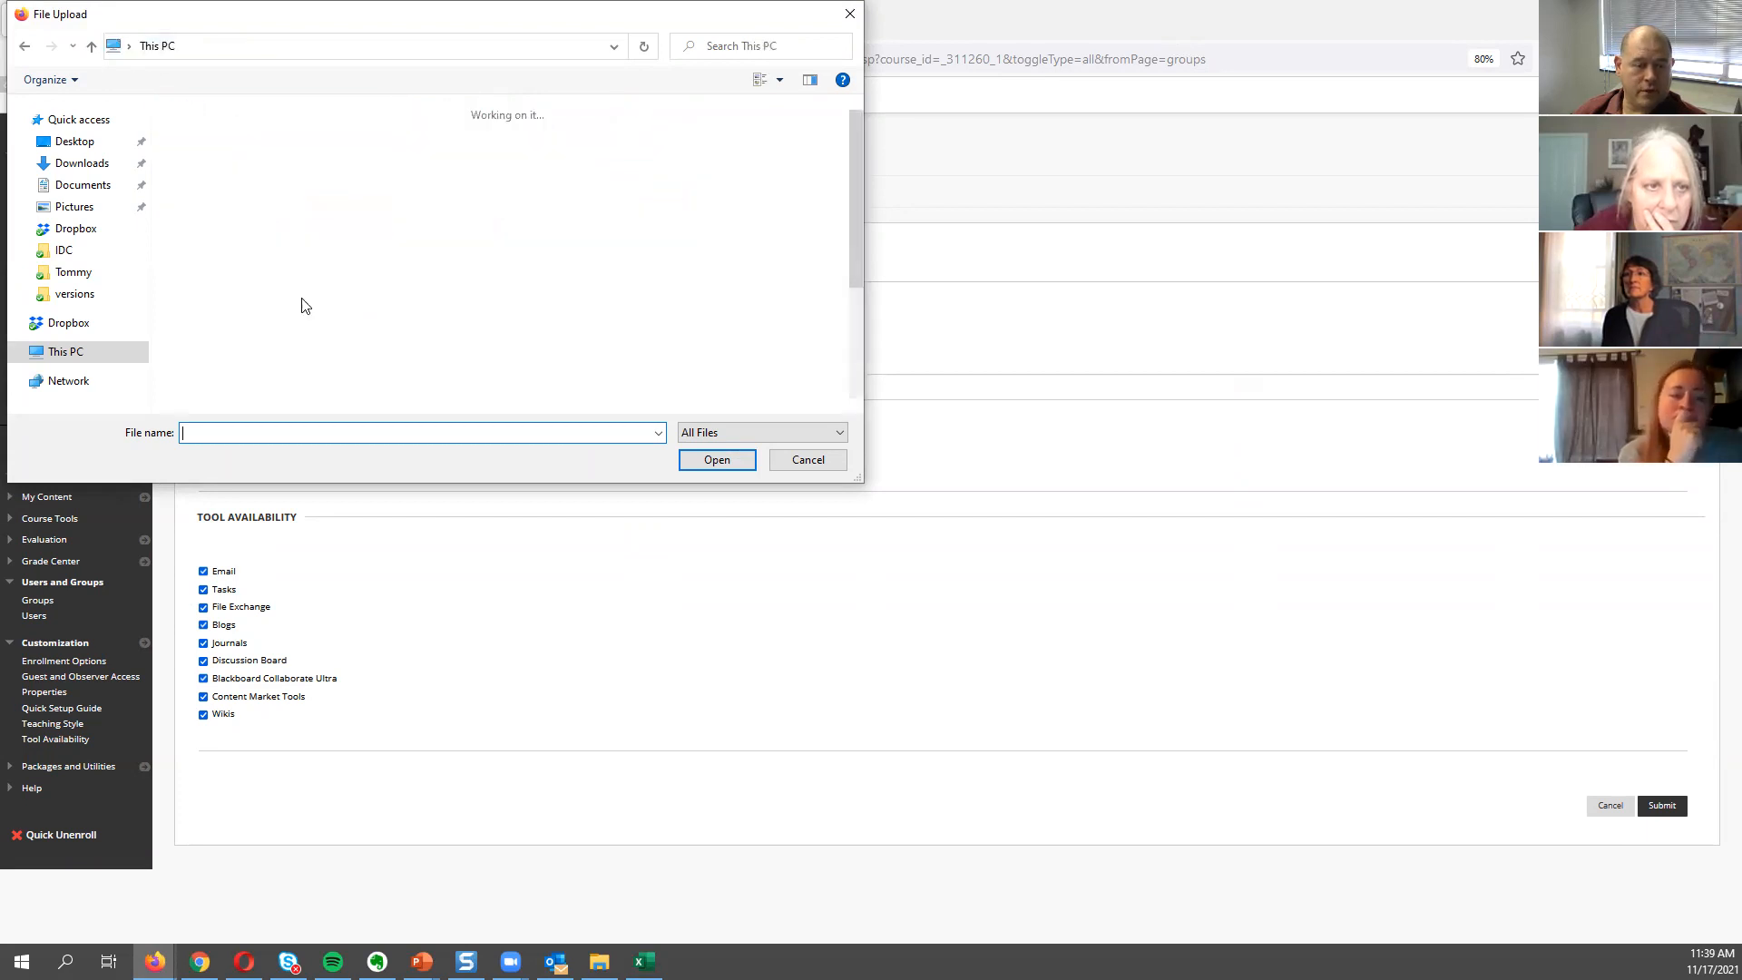
pyautogui.doubleClick(273, 364)
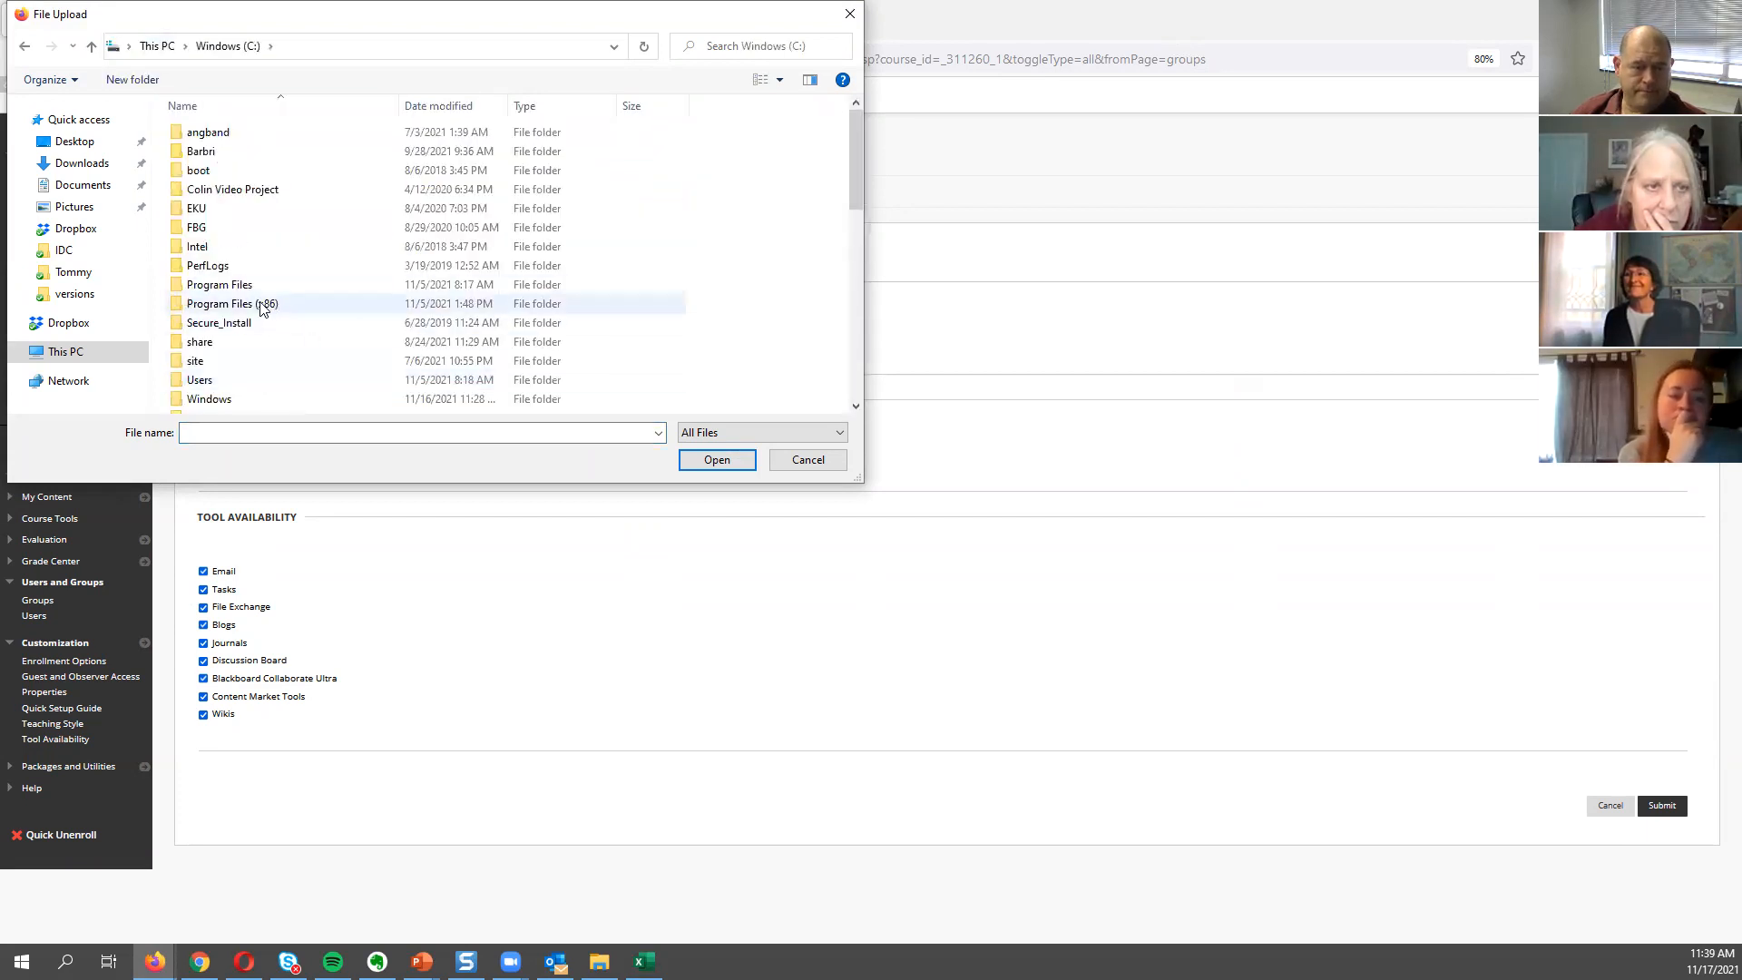
pyautogui.doubleClick(225, 379)
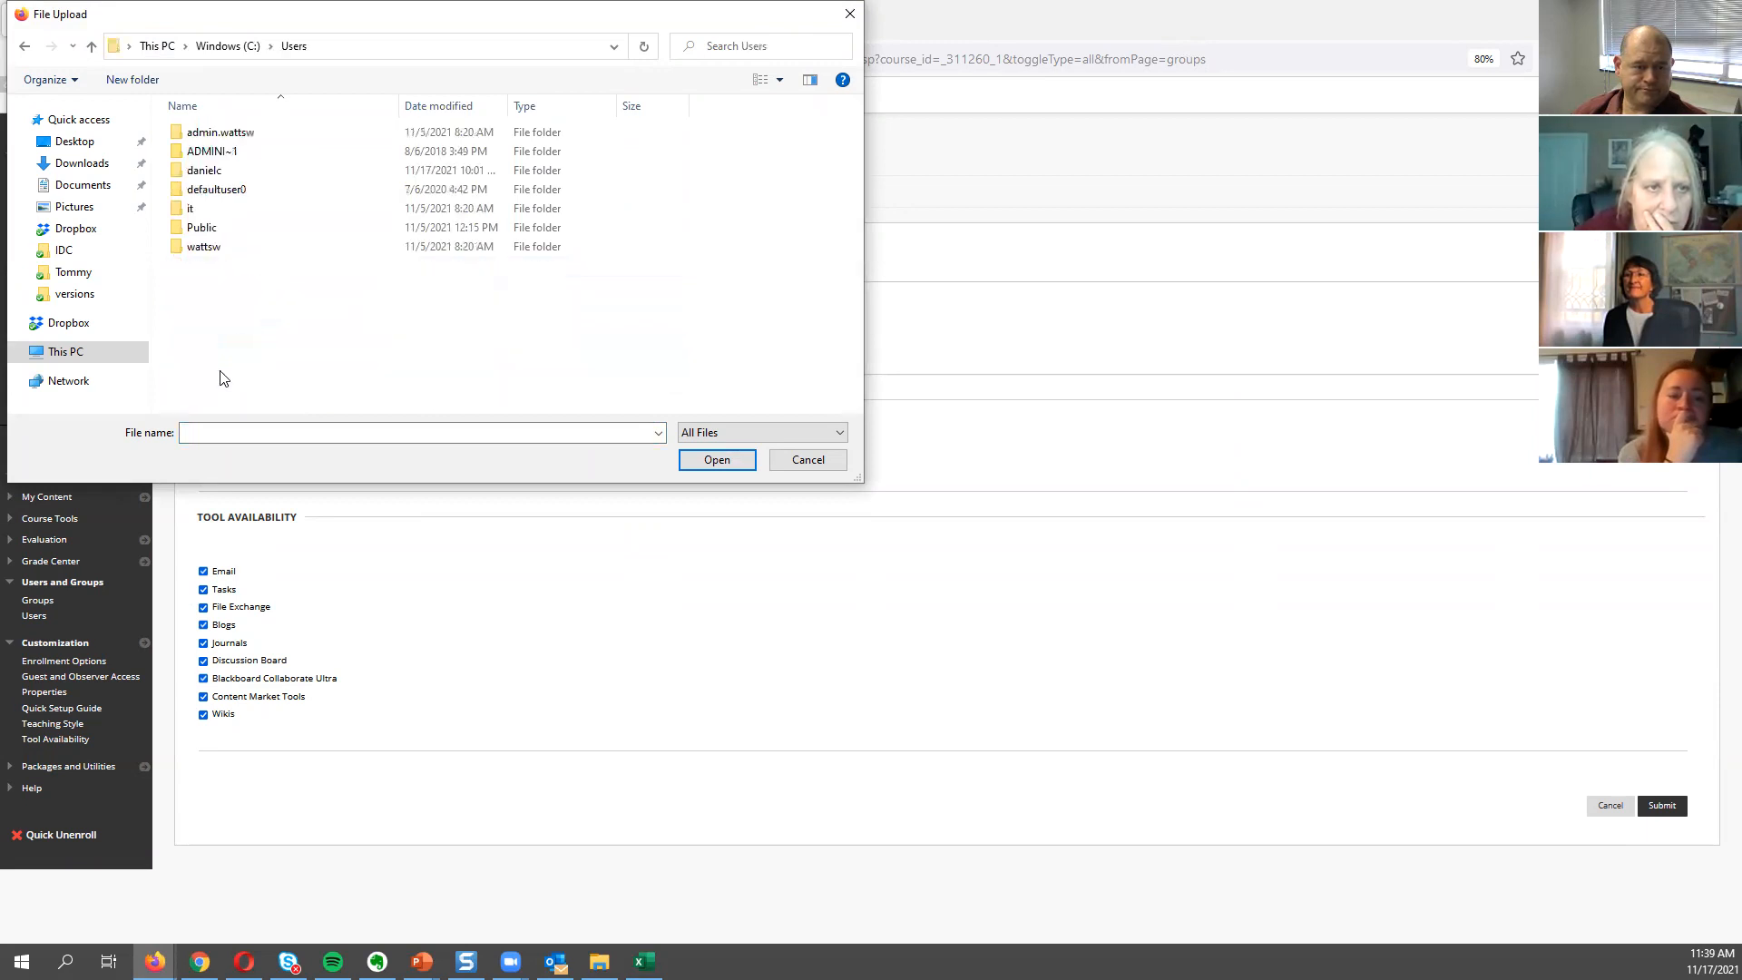
pyautogui.doubleClick(229, 177)
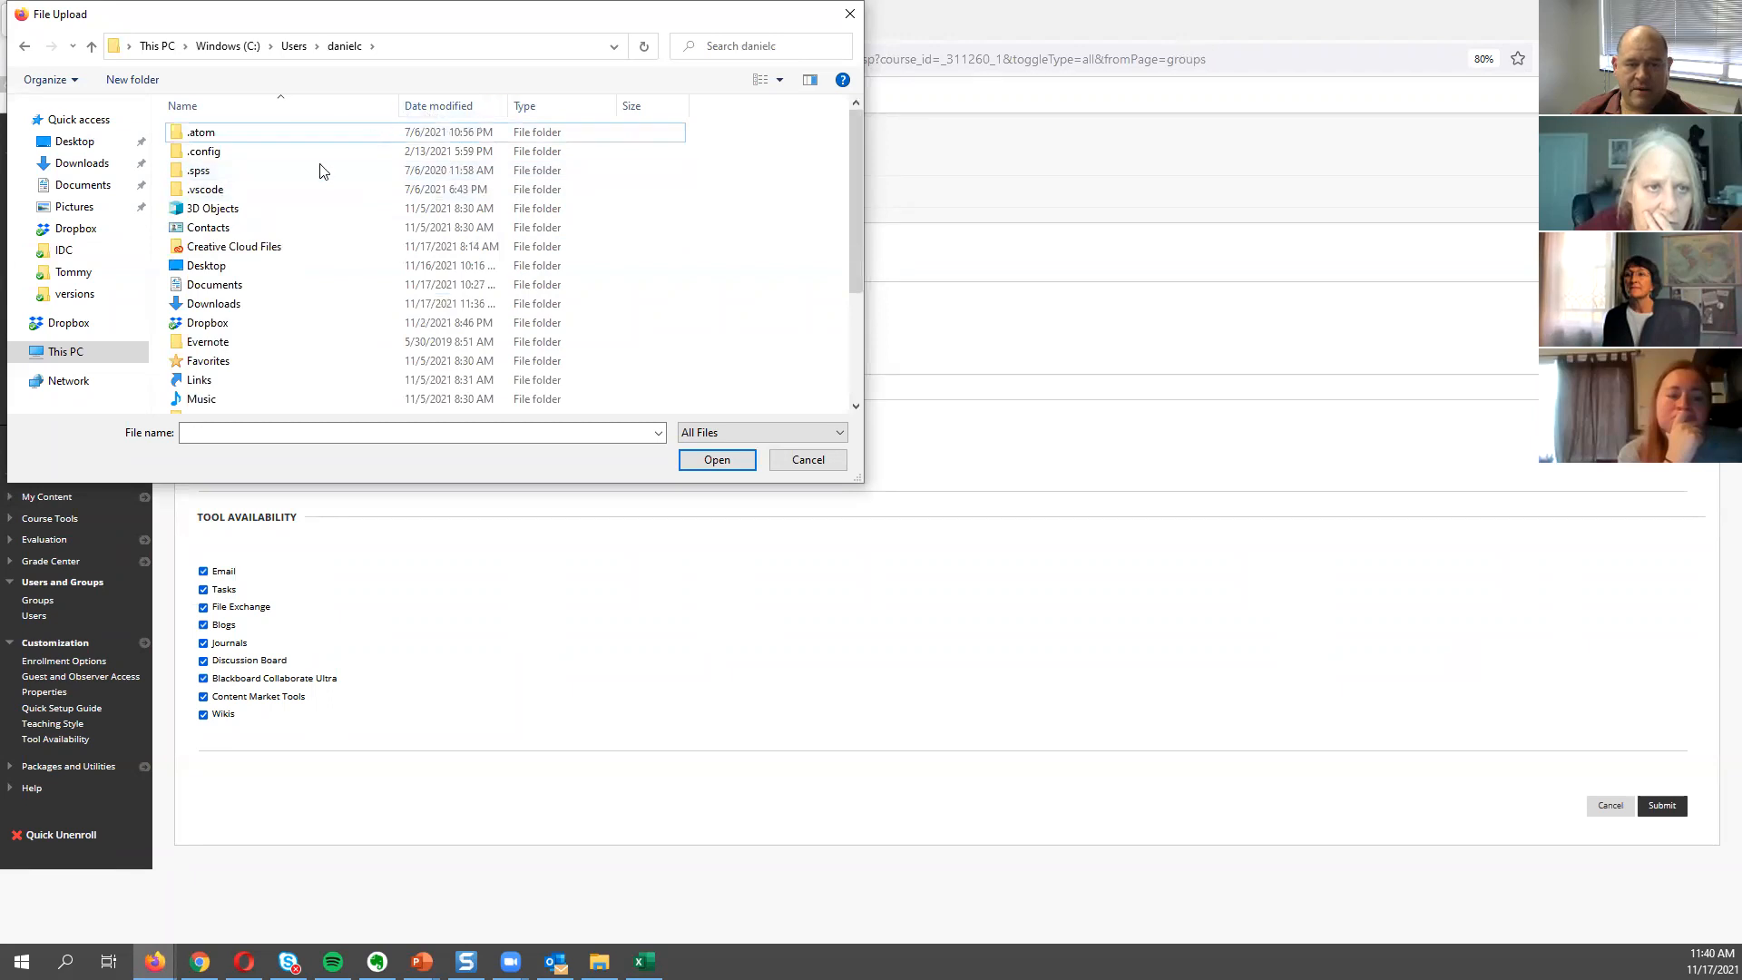
pyautogui.click(250, 288)
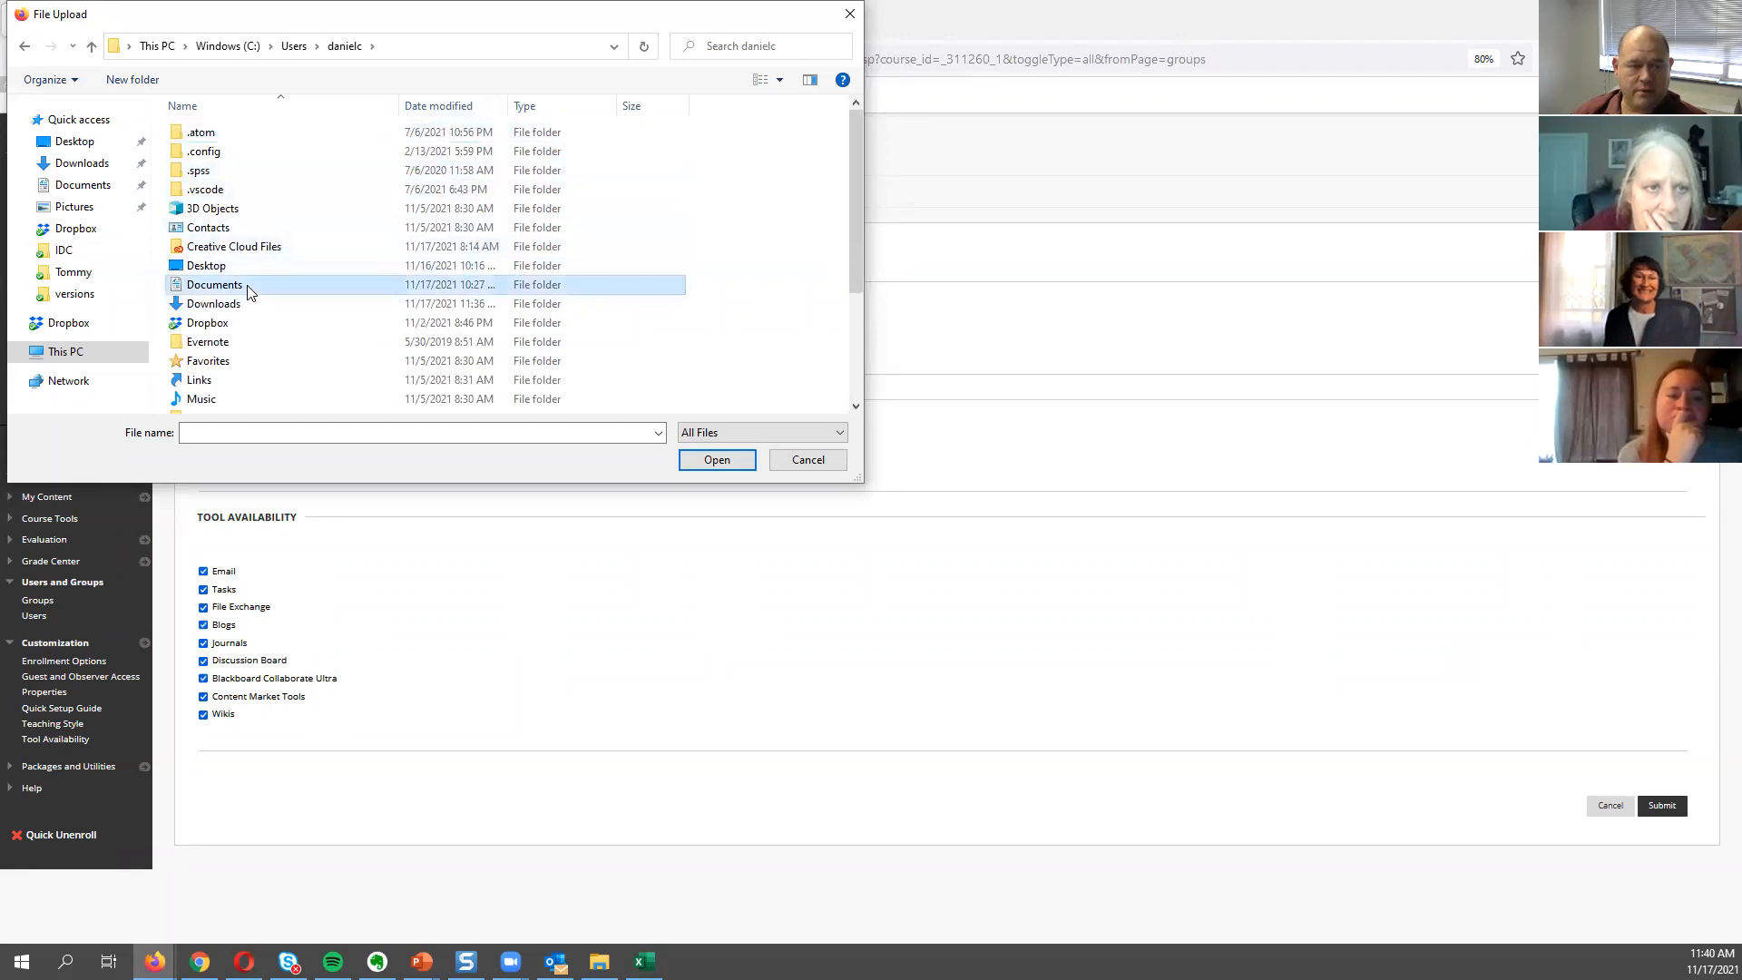
pyautogui.doubleClick(250, 289)
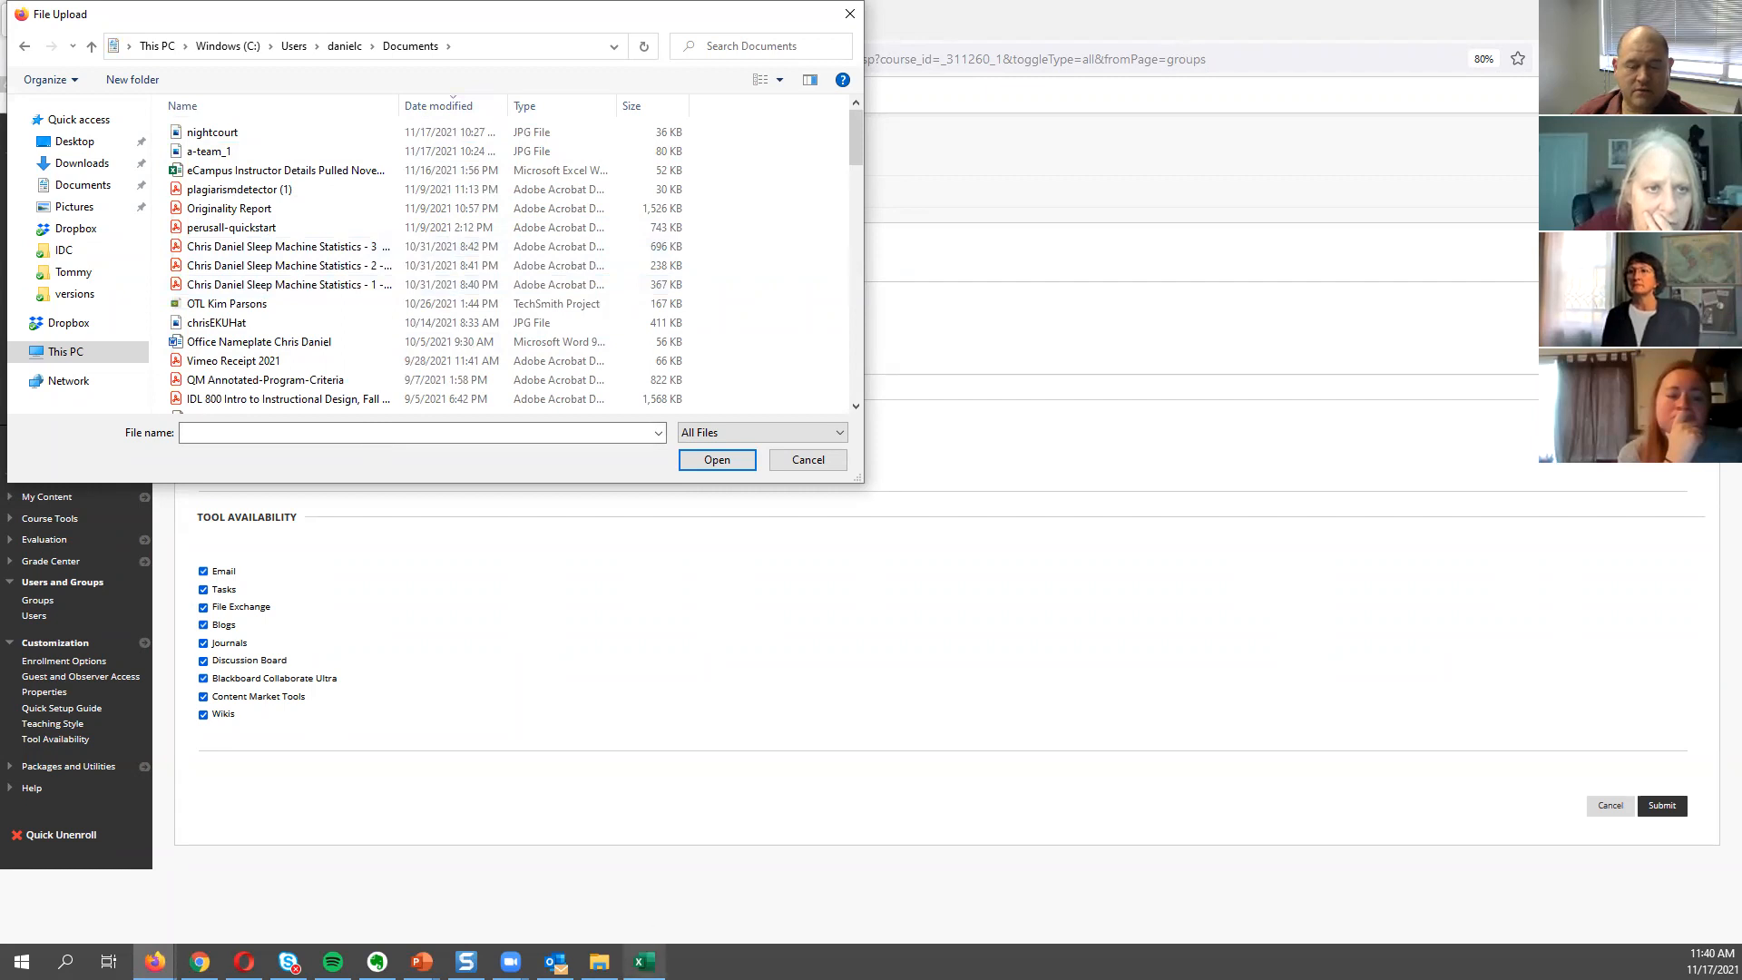
pyautogui.click(643, 954)
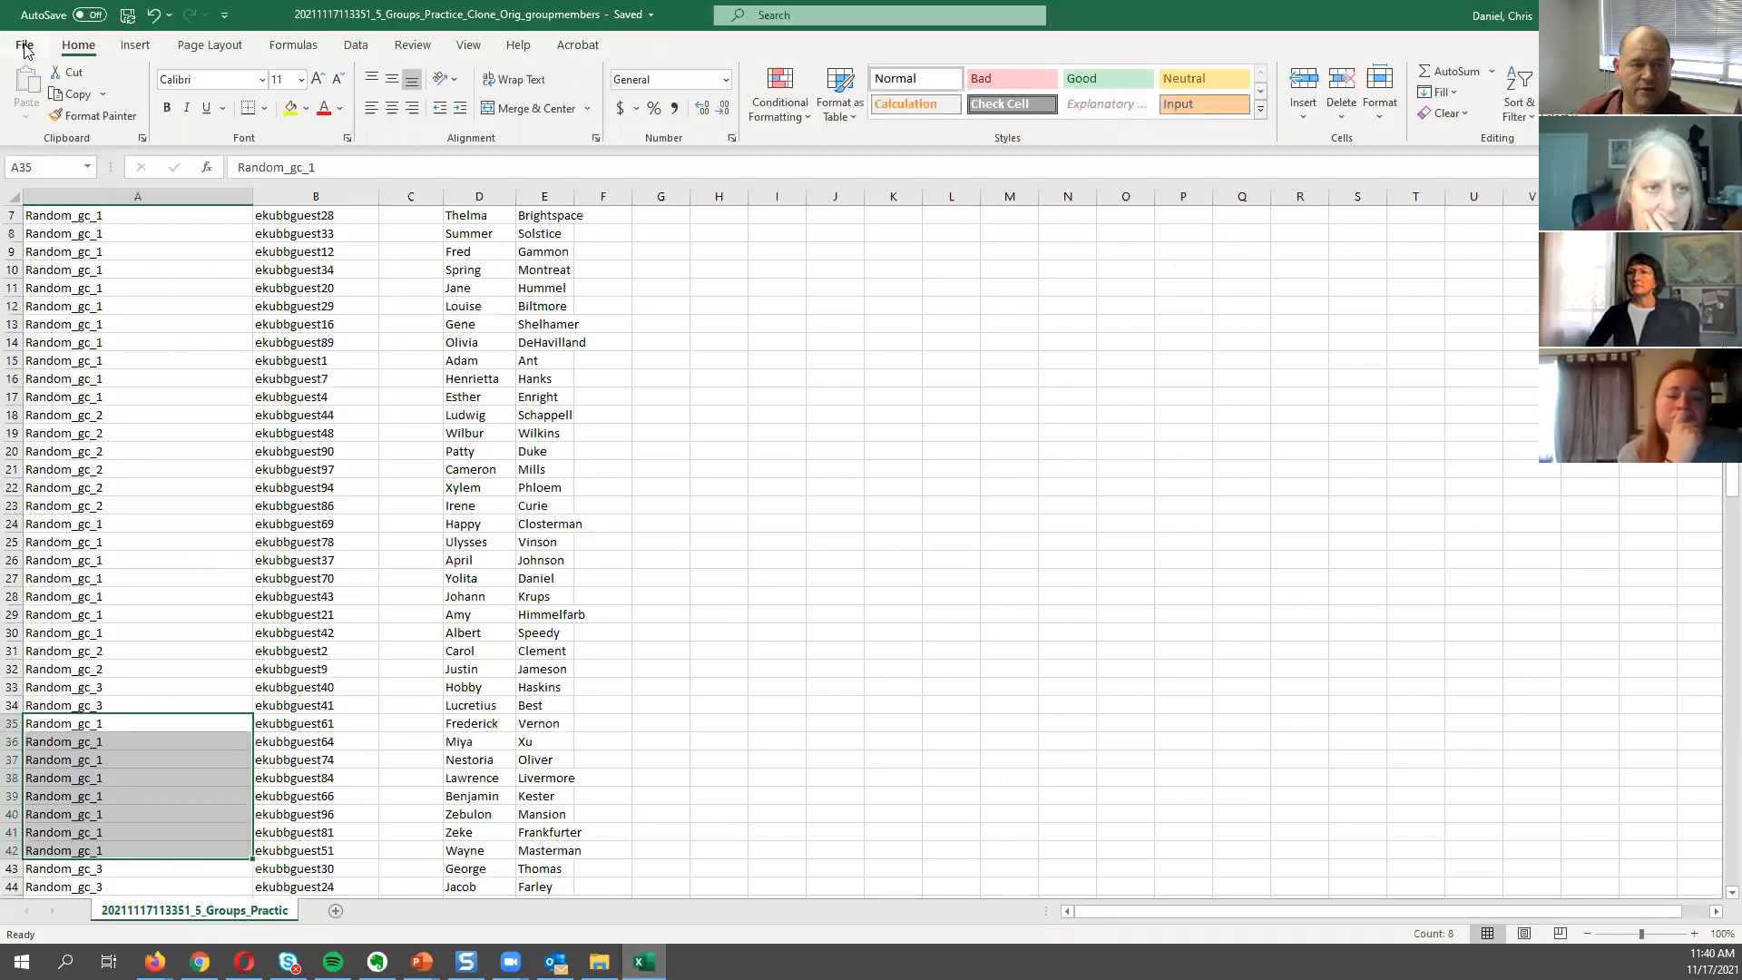
pyautogui.click(25, 47)
pyautogui.click(70, 283)
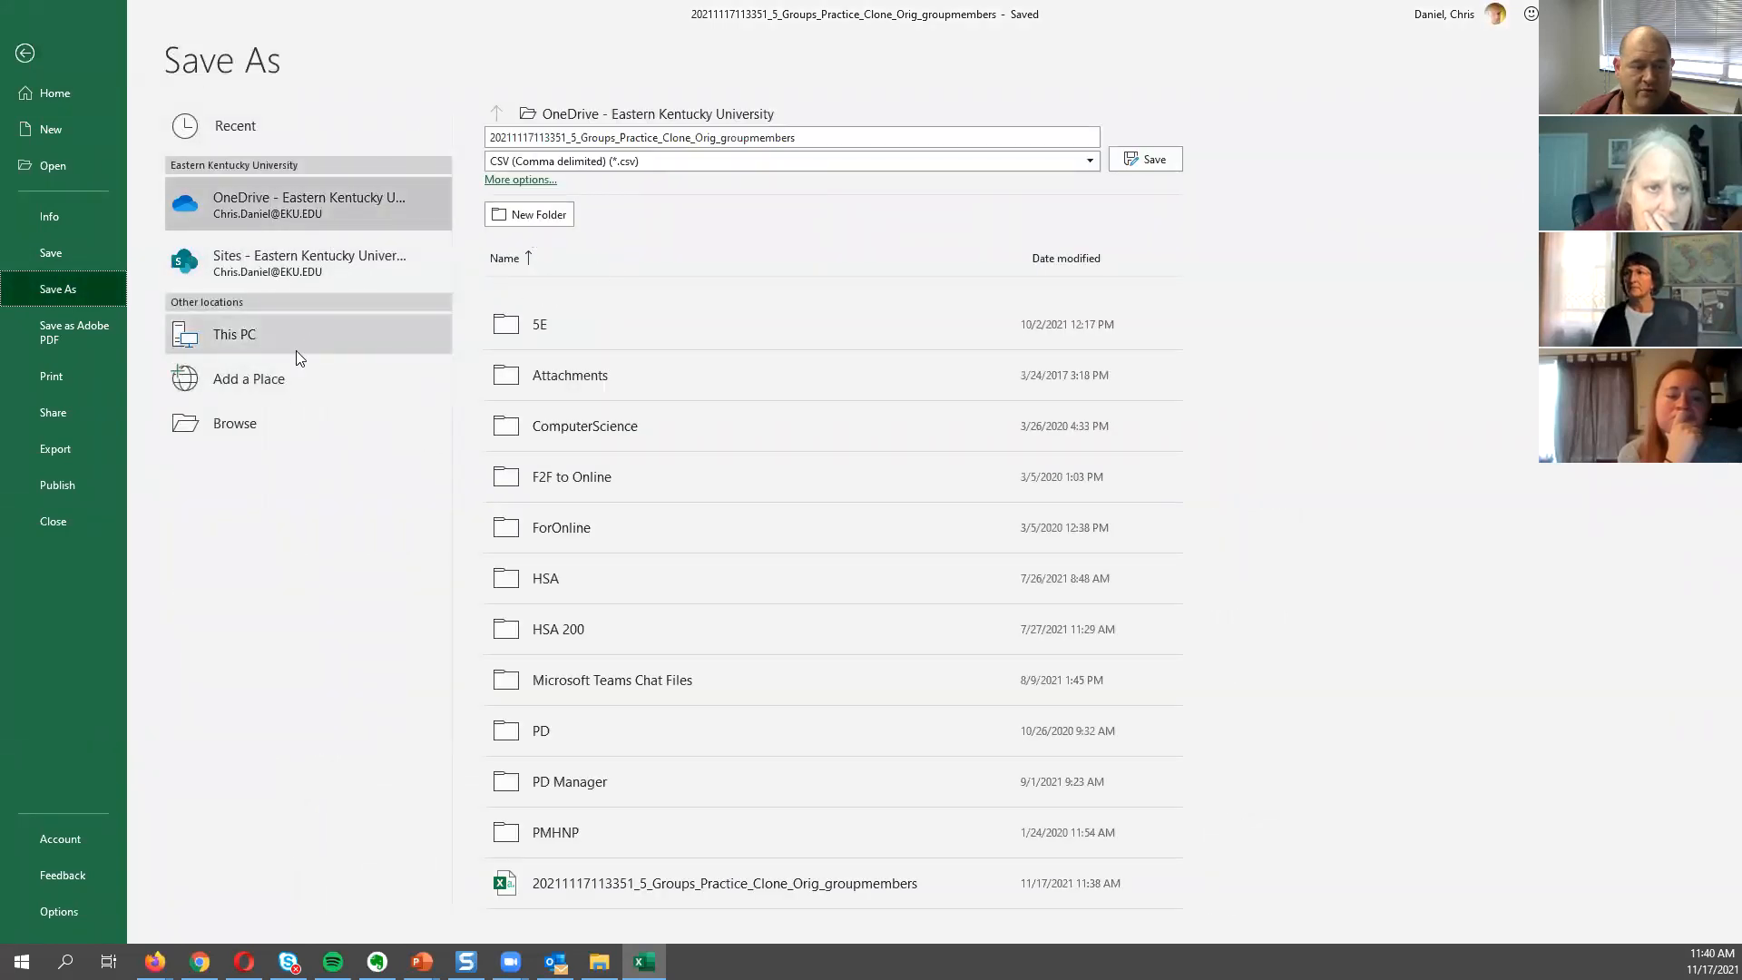
pyautogui.click(261, 418)
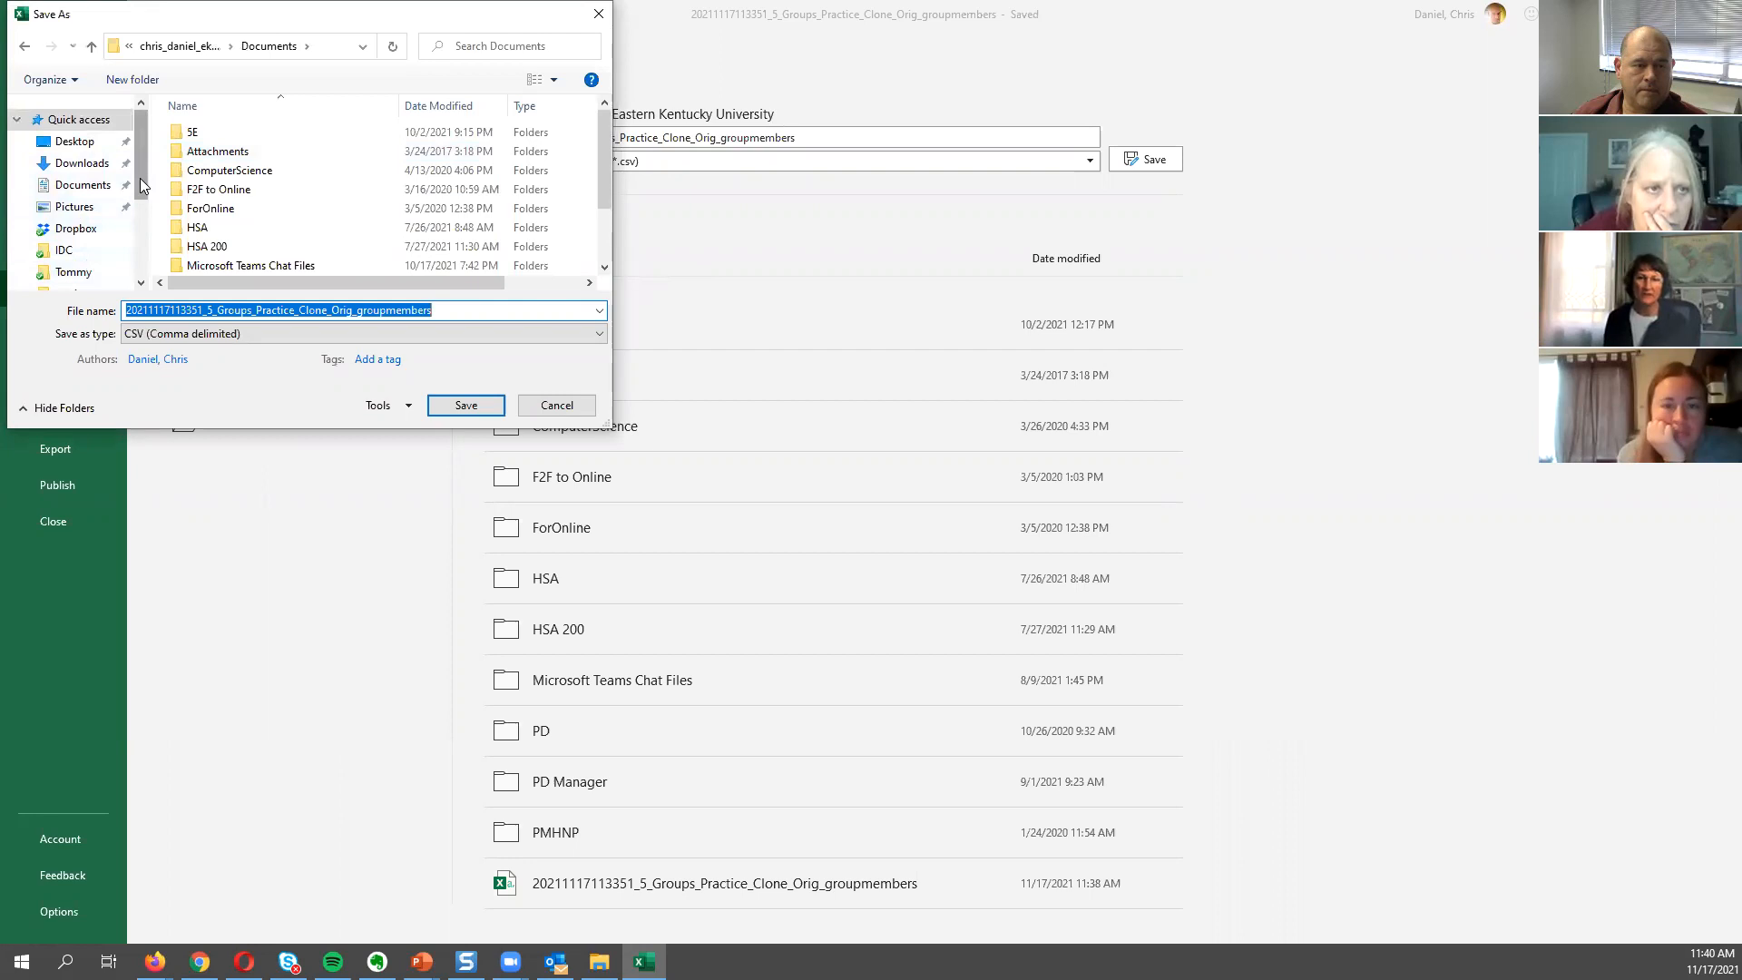
pyautogui.click(90, 145)
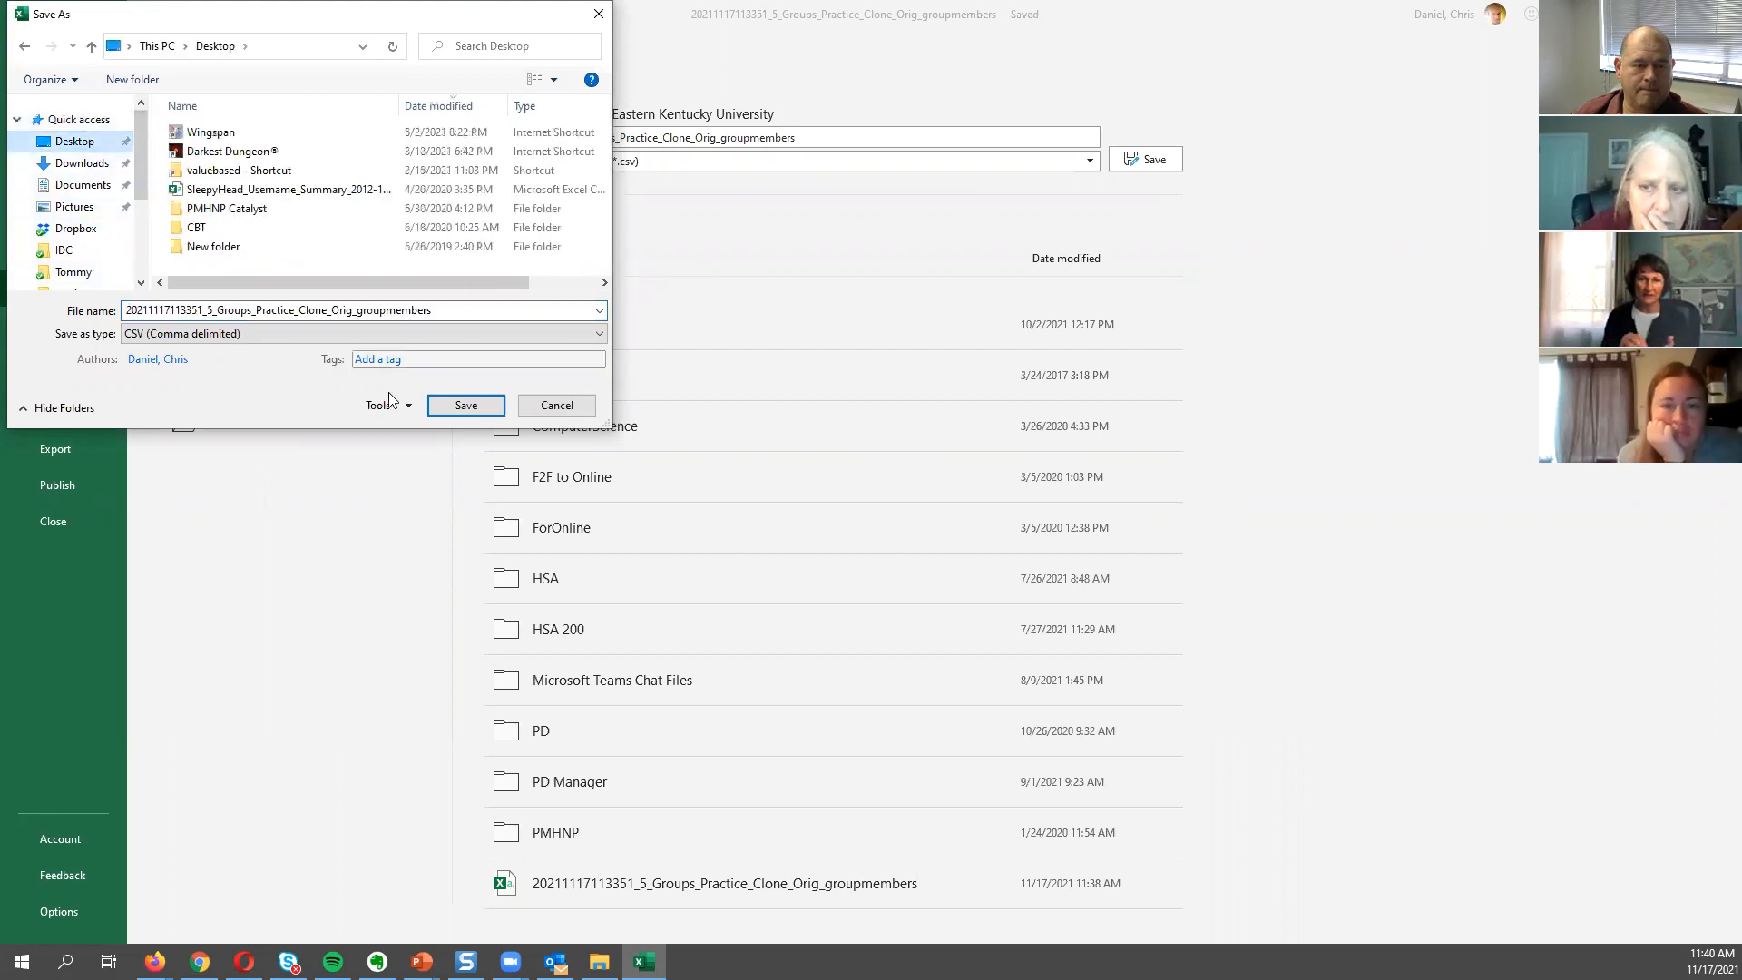
pyautogui.click(463, 405)
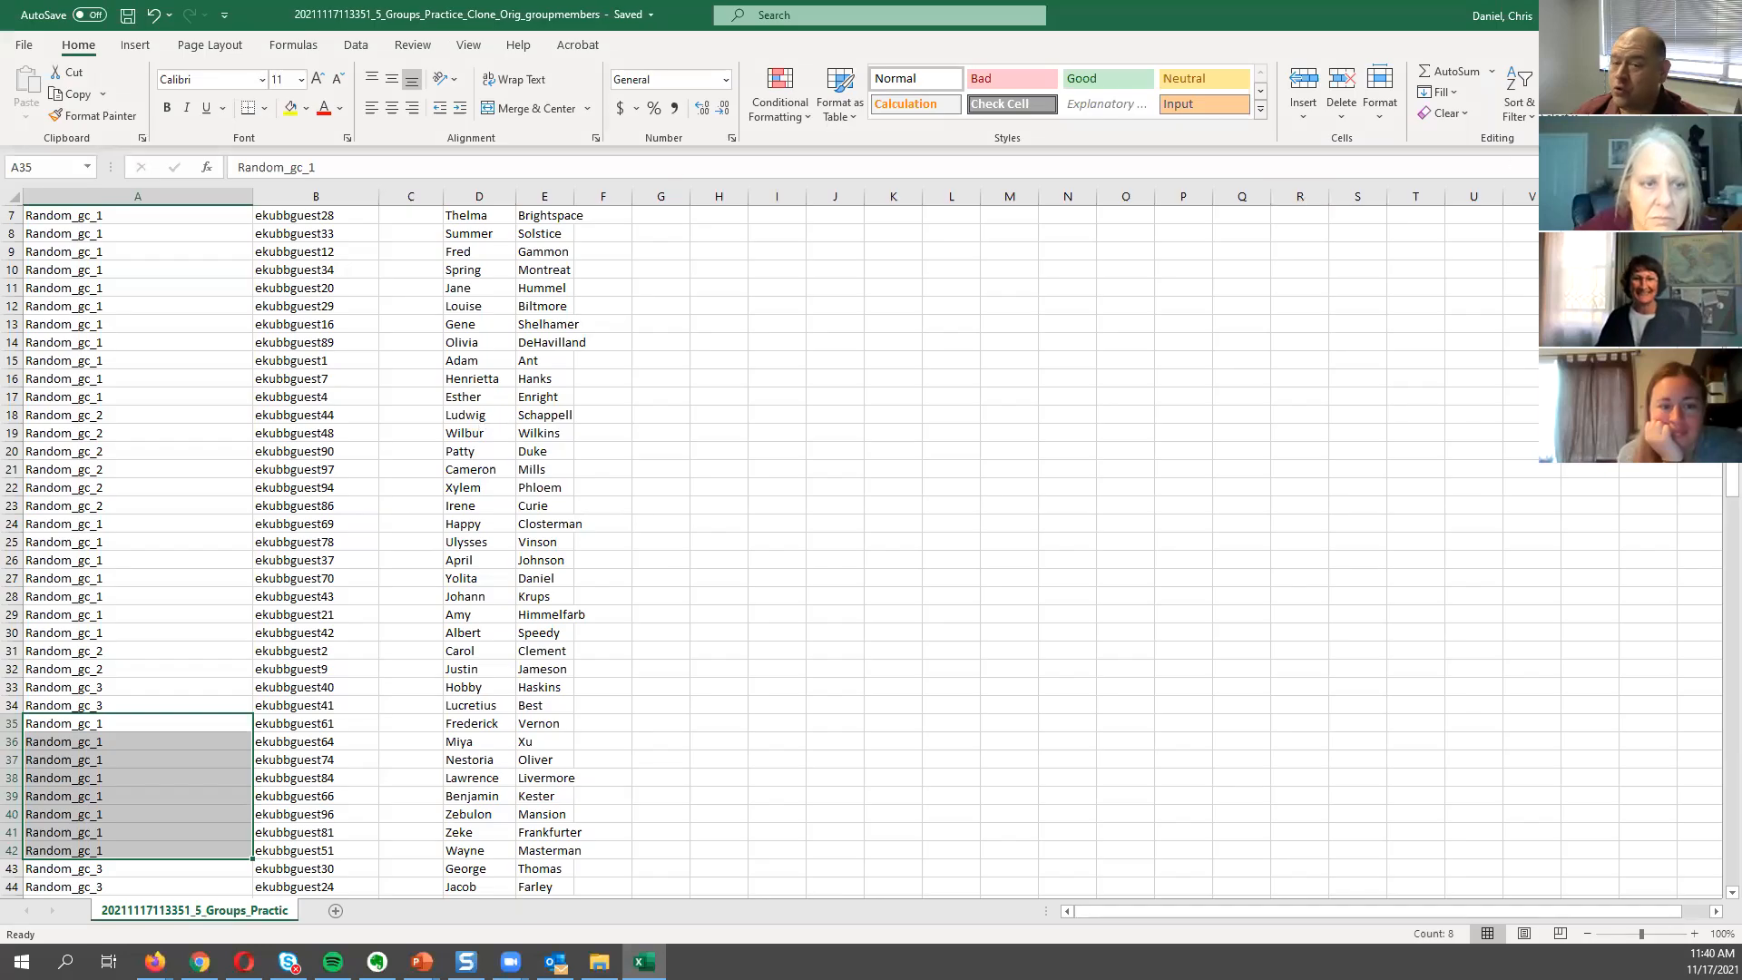
pyautogui.hotkey('alt', 'Tab')
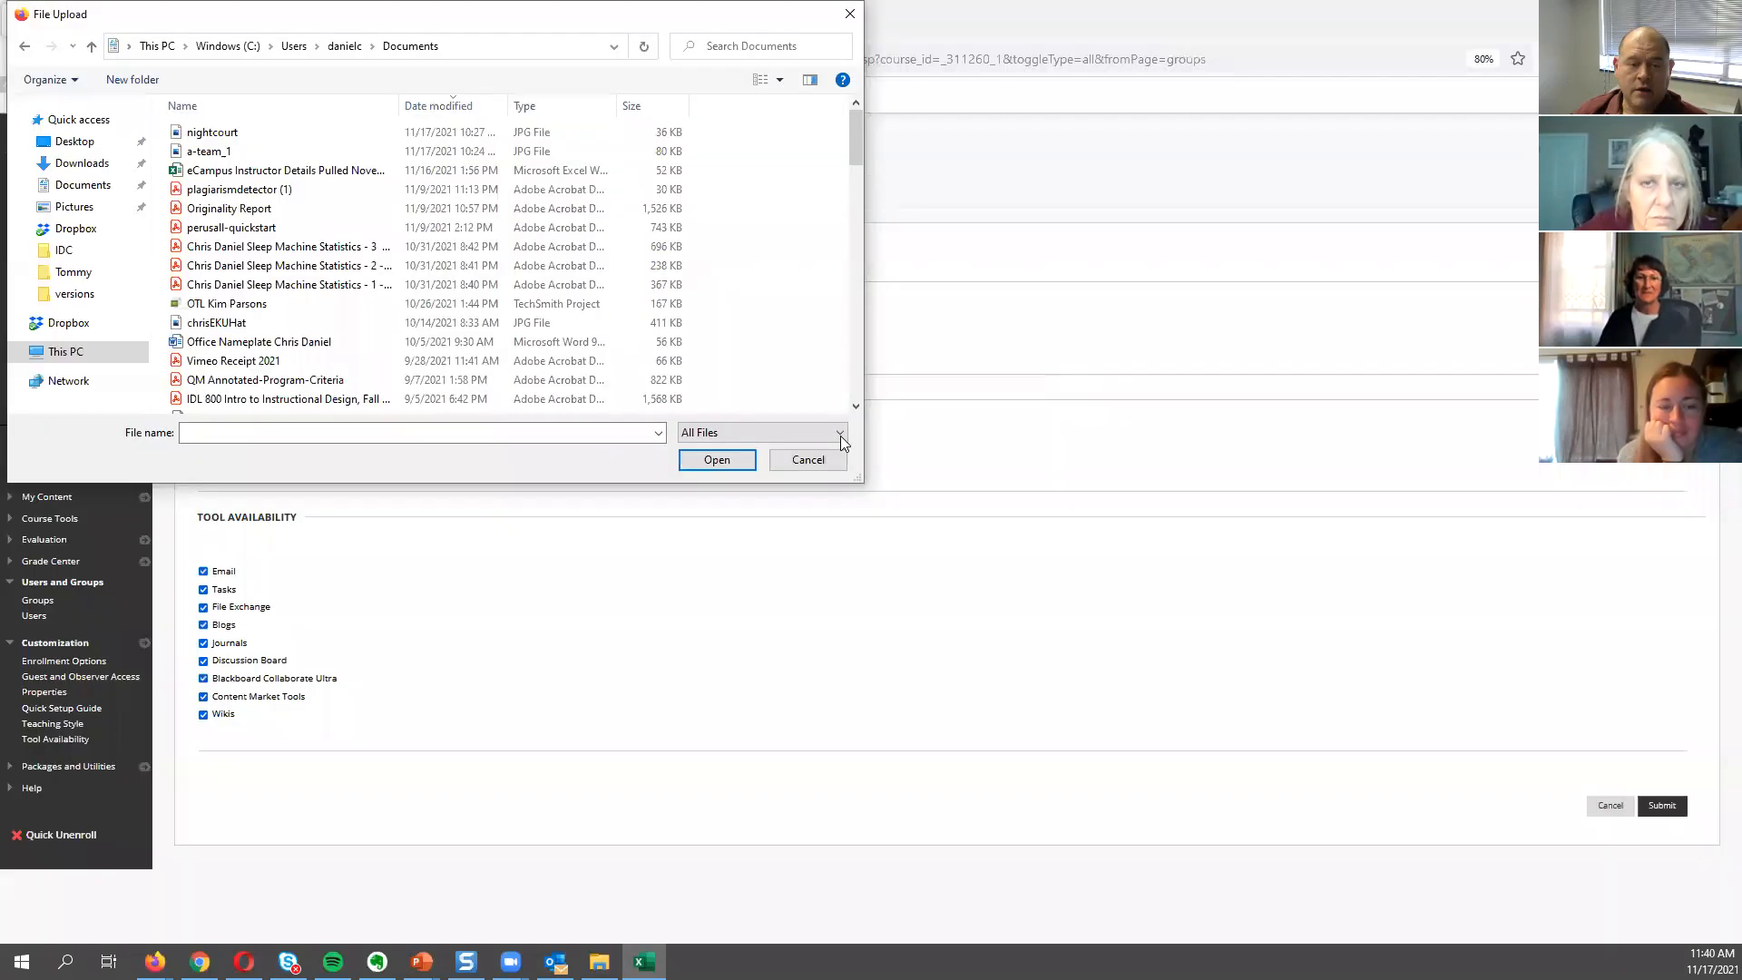
pyautogui.click(83, 145)
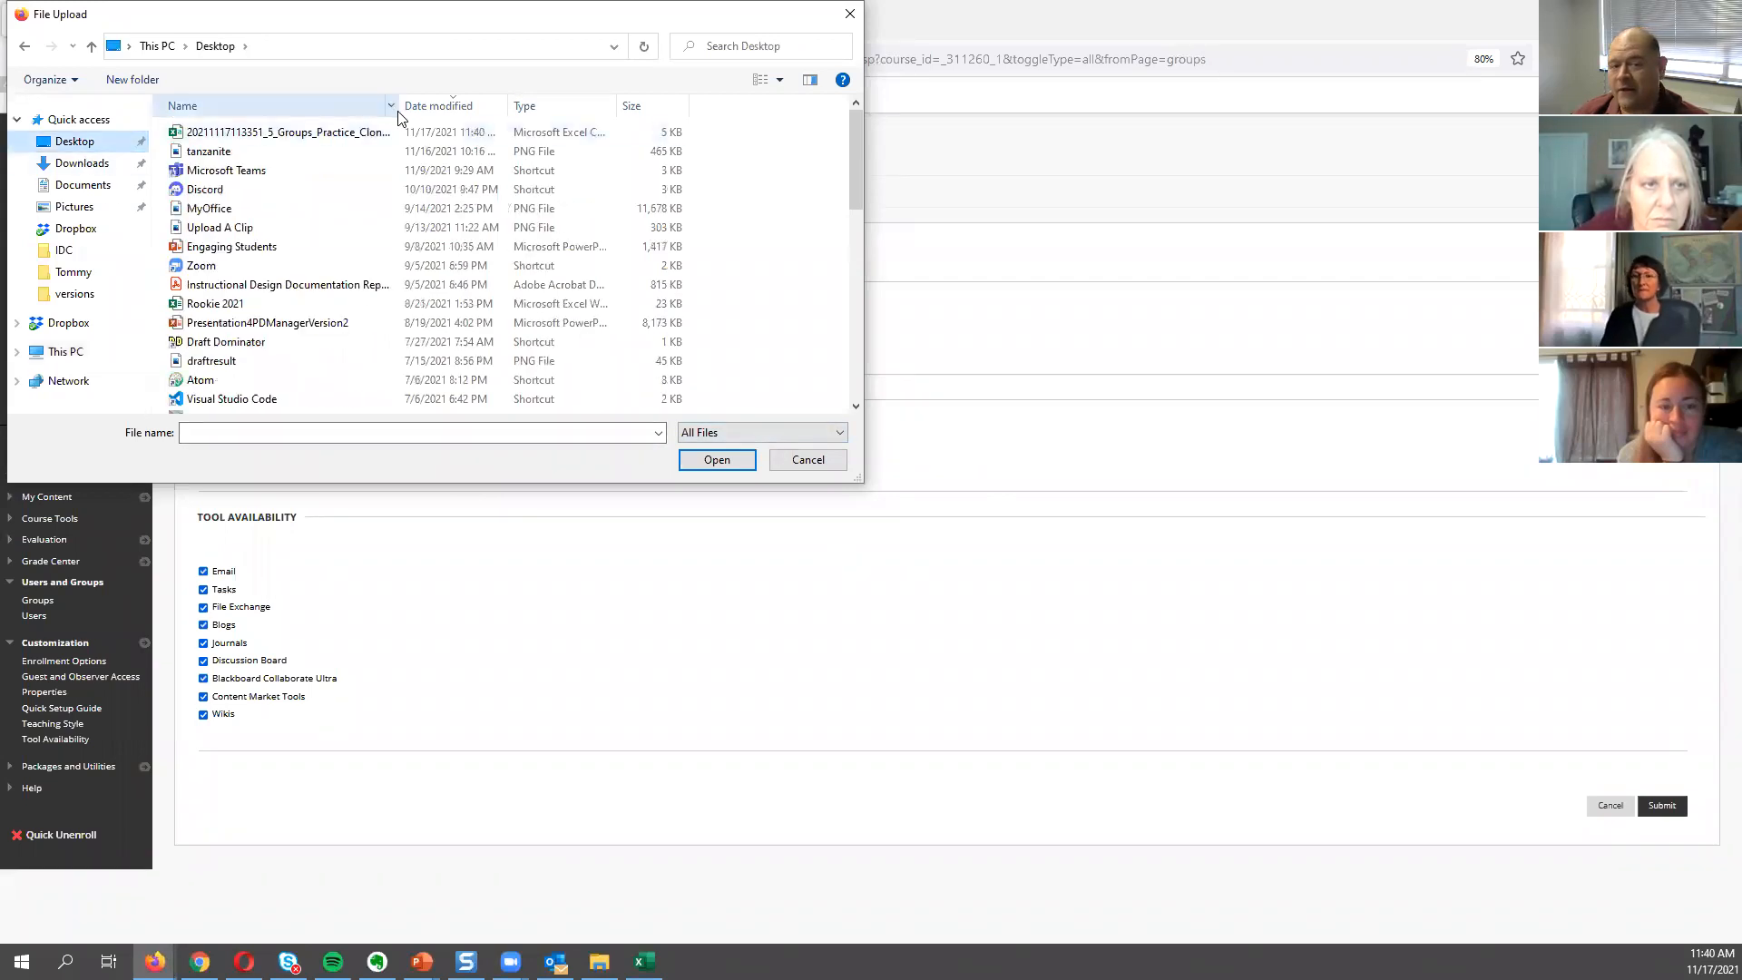
pyautogui.moveTo(400, 109); pyautogui.dragTo(567, 110)
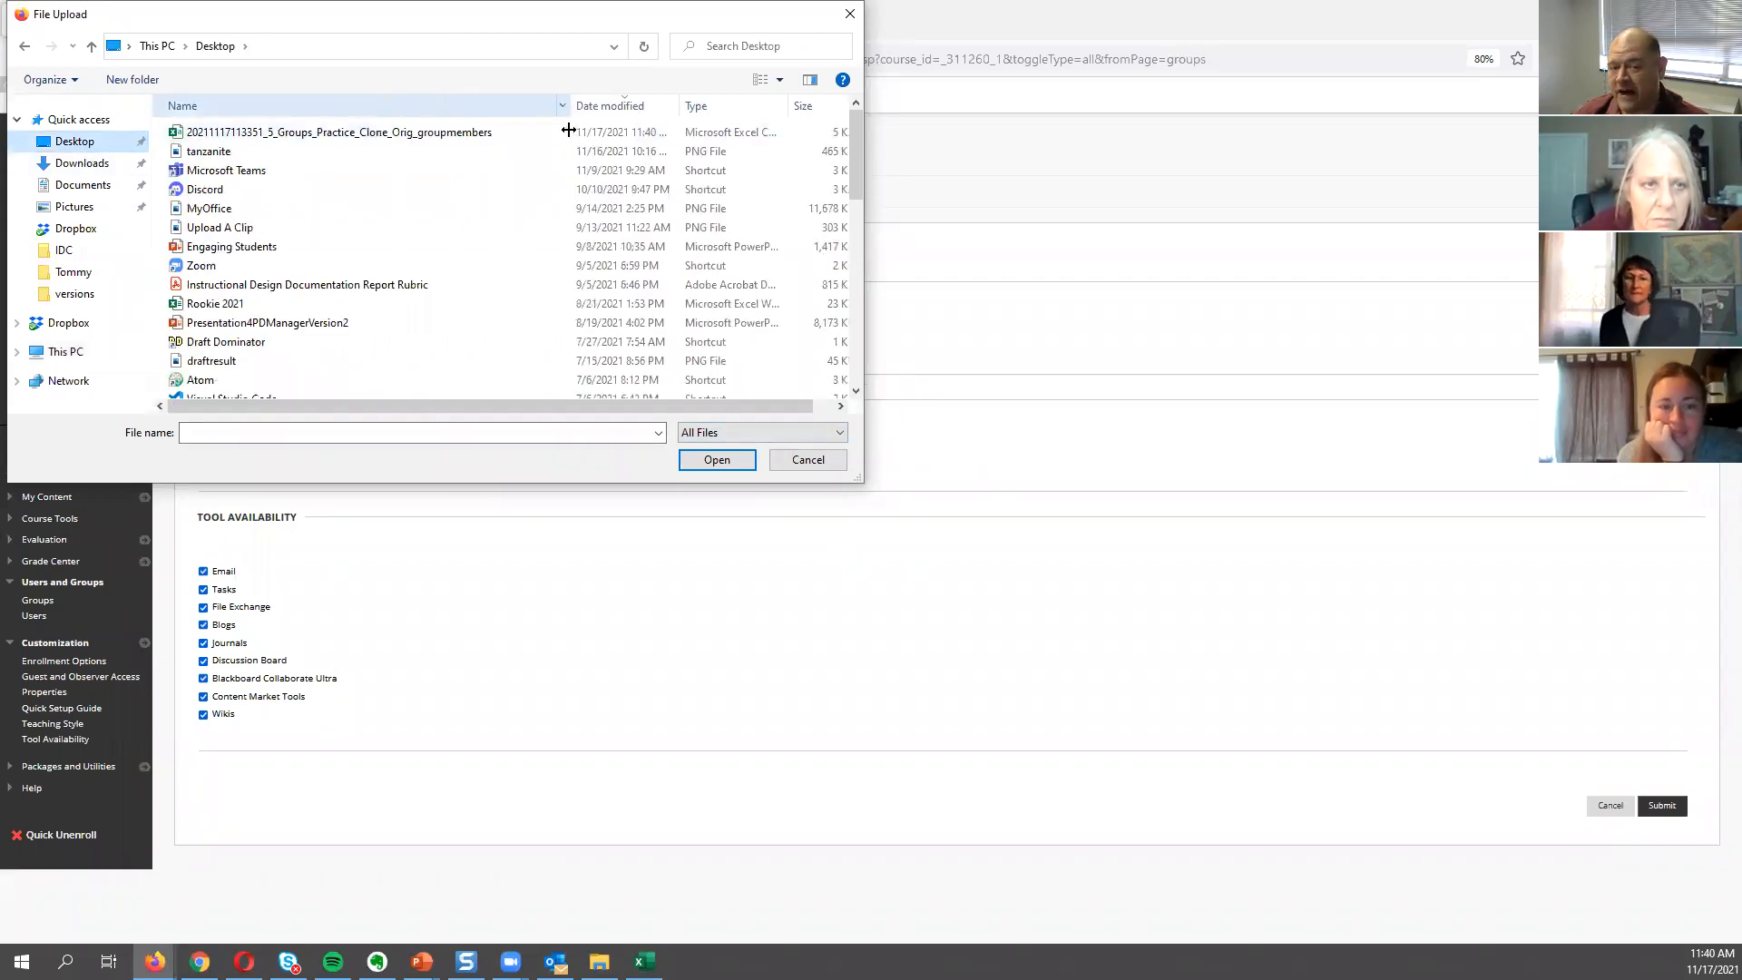
pyautogui.doubleClick(439, 136)
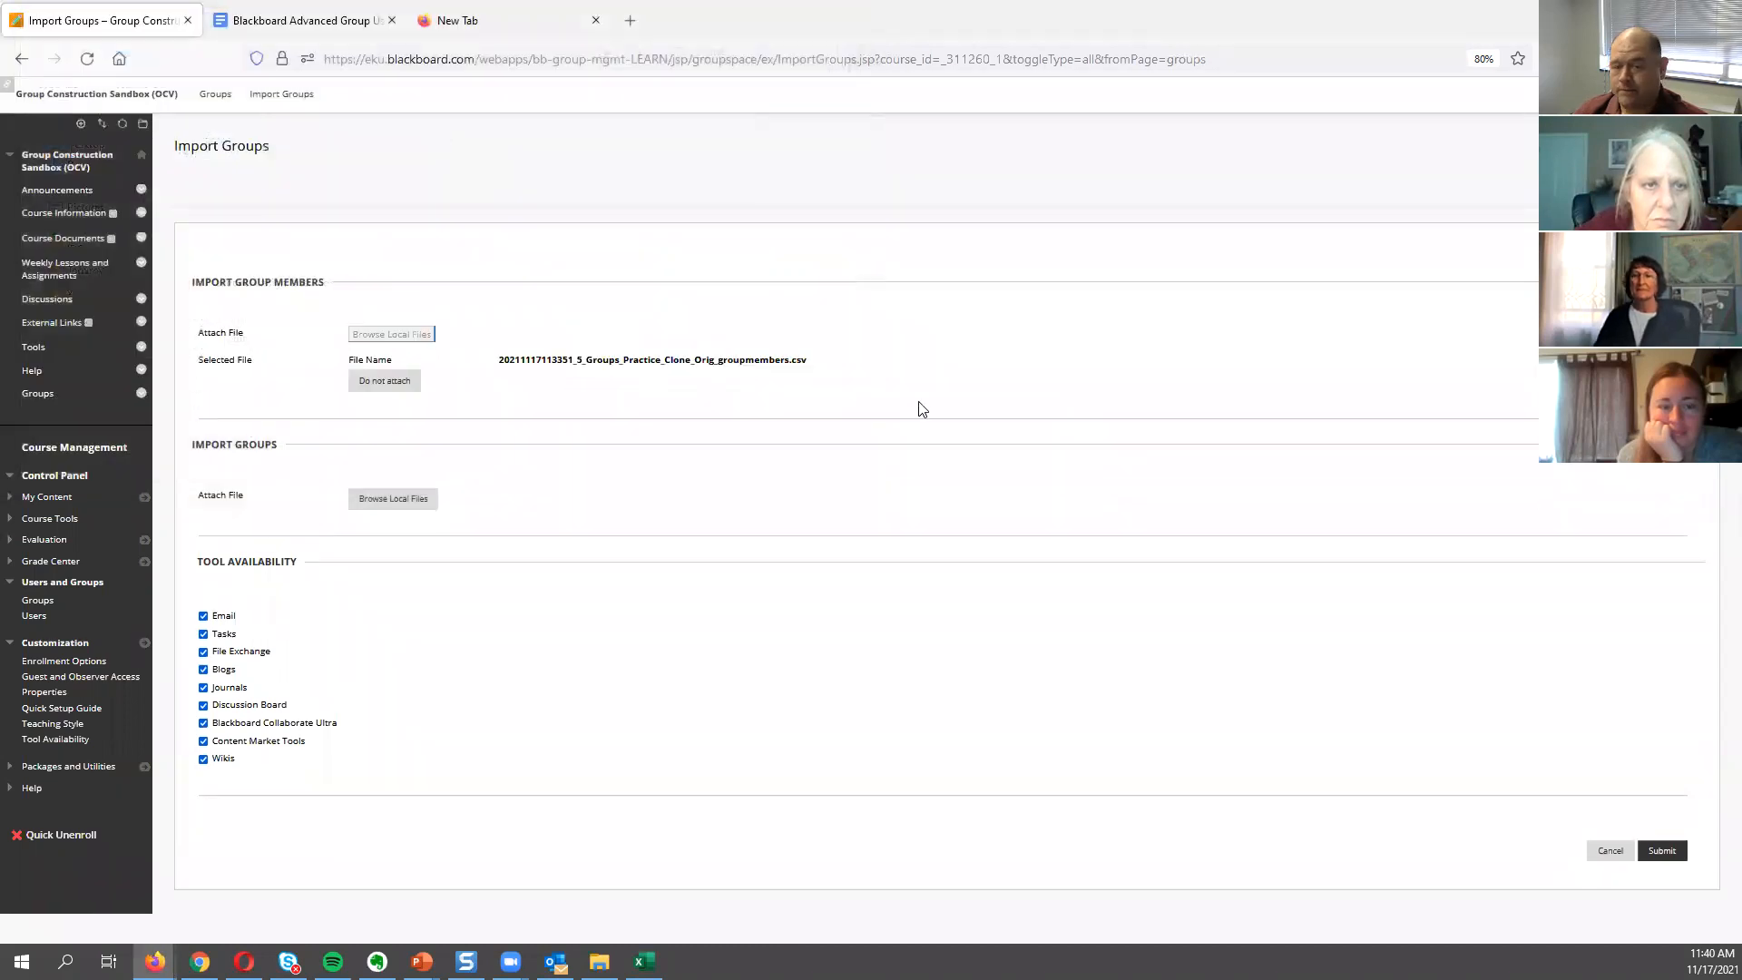
pyautogui.click(1648, 851)
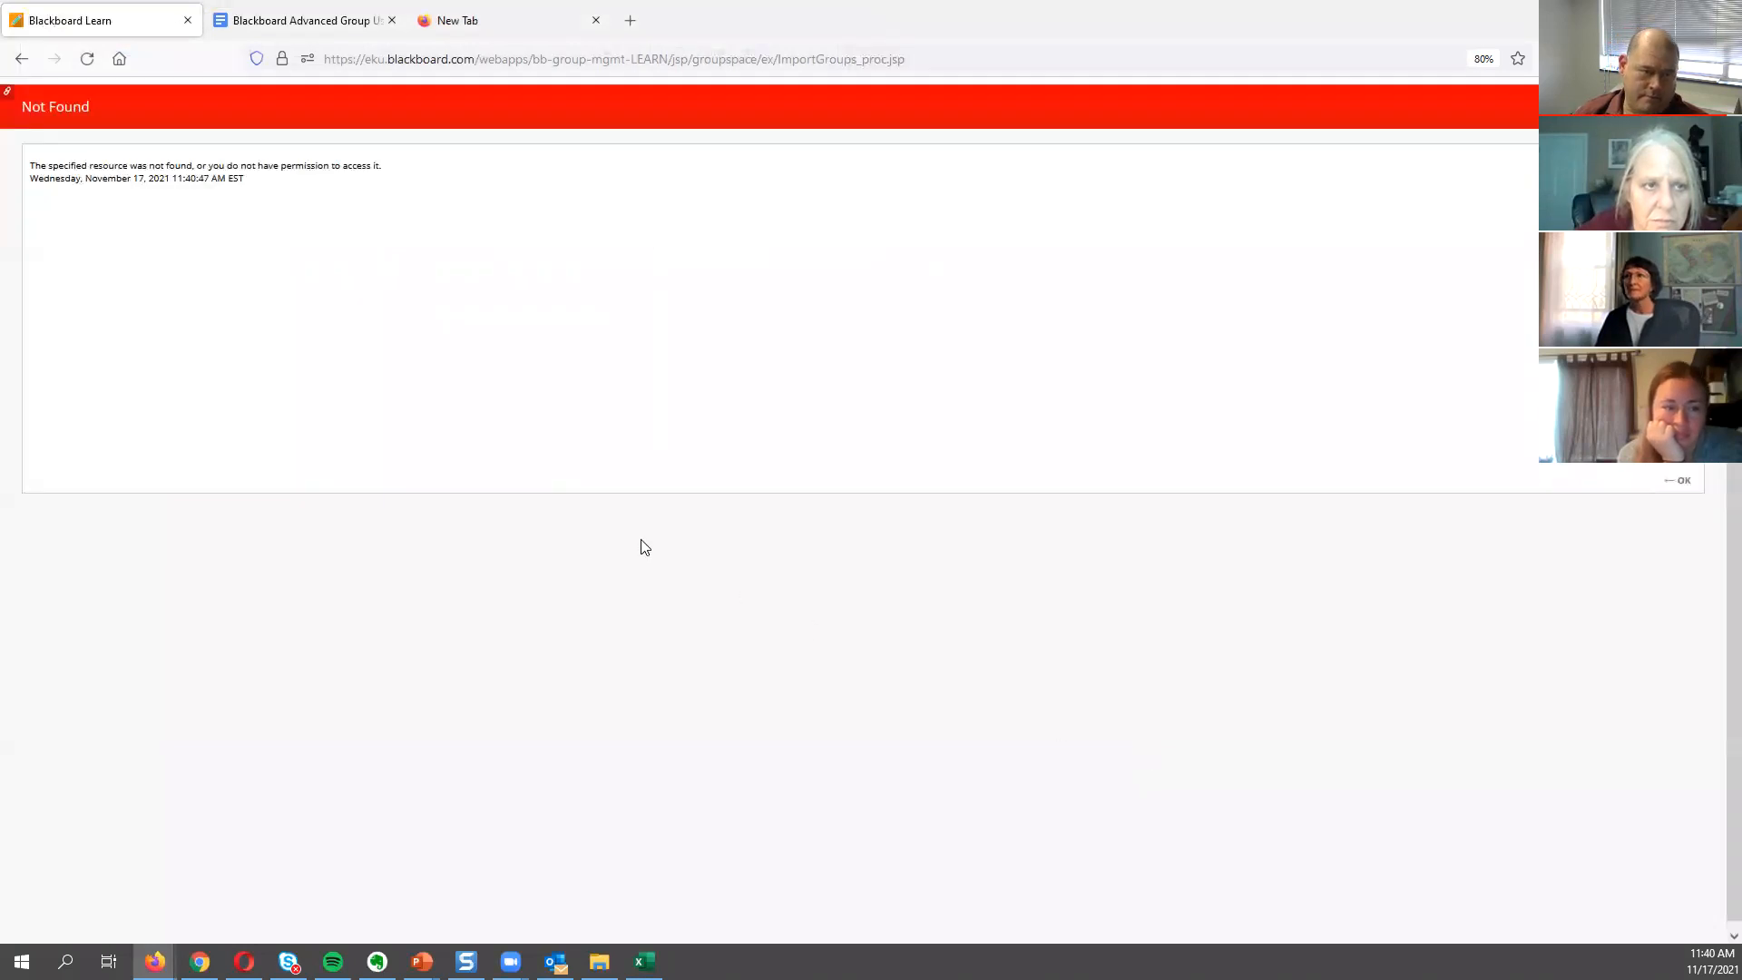
# Go back to the Import Groups form, close the group members CSV in Excel, and return to Firefox.
pyautogui.click(20, 60)
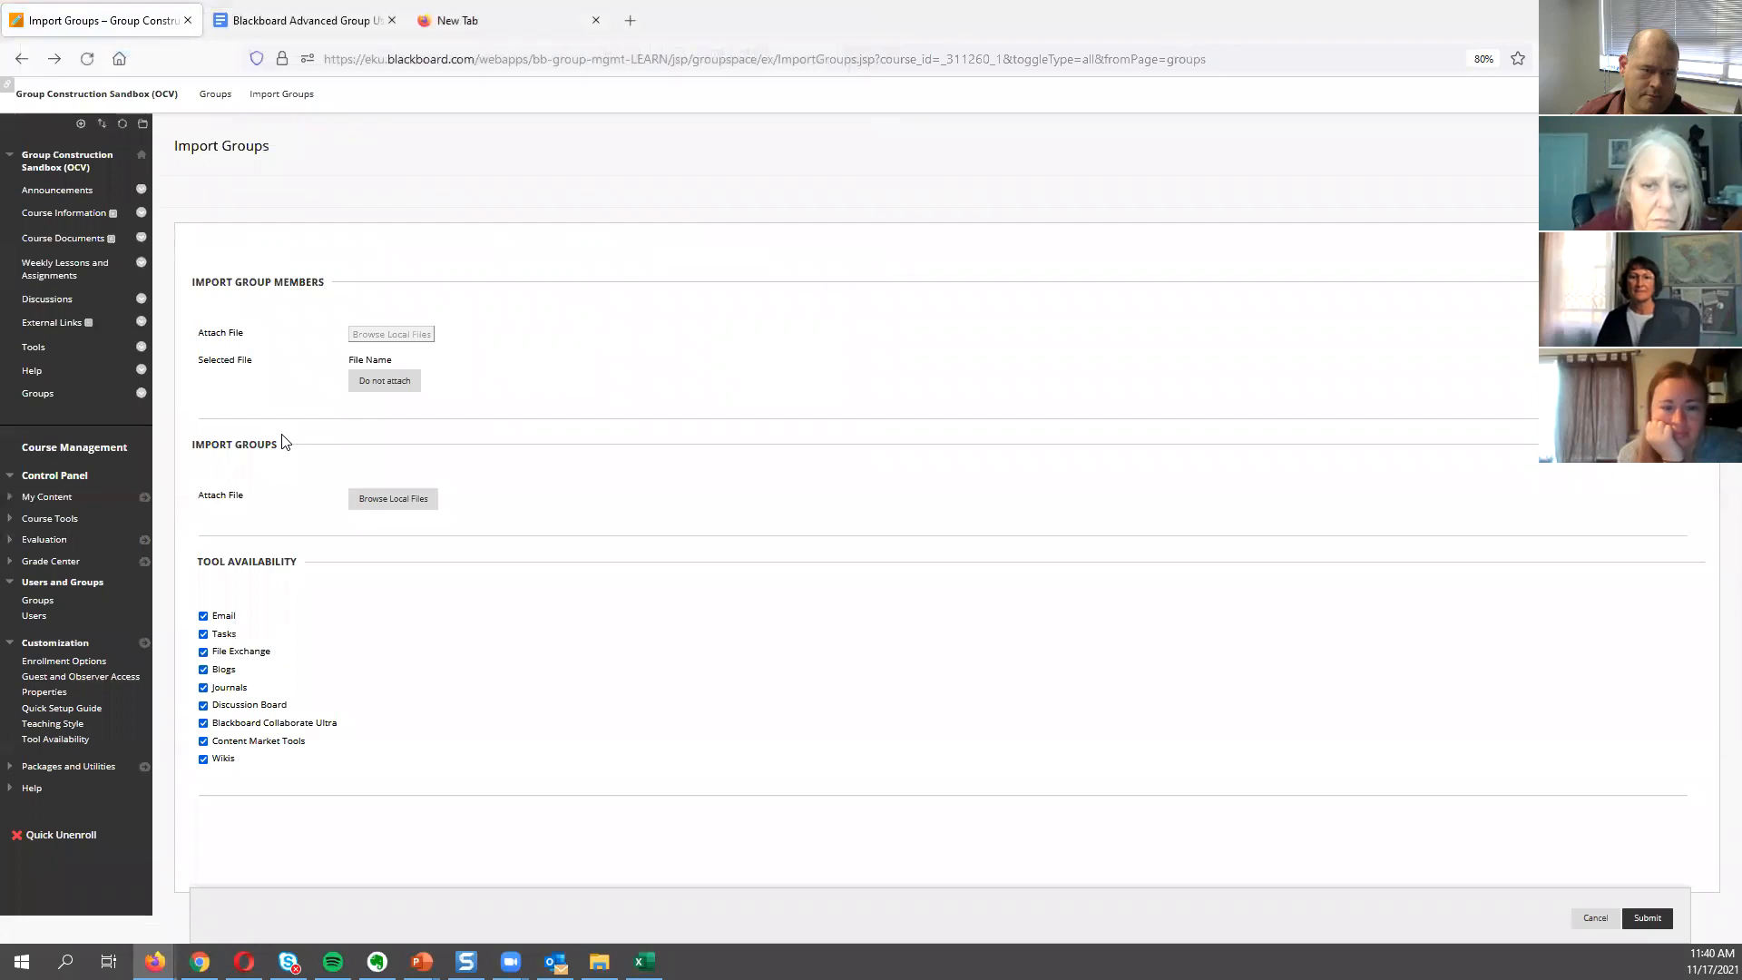
pyautogui.click(644, 961)
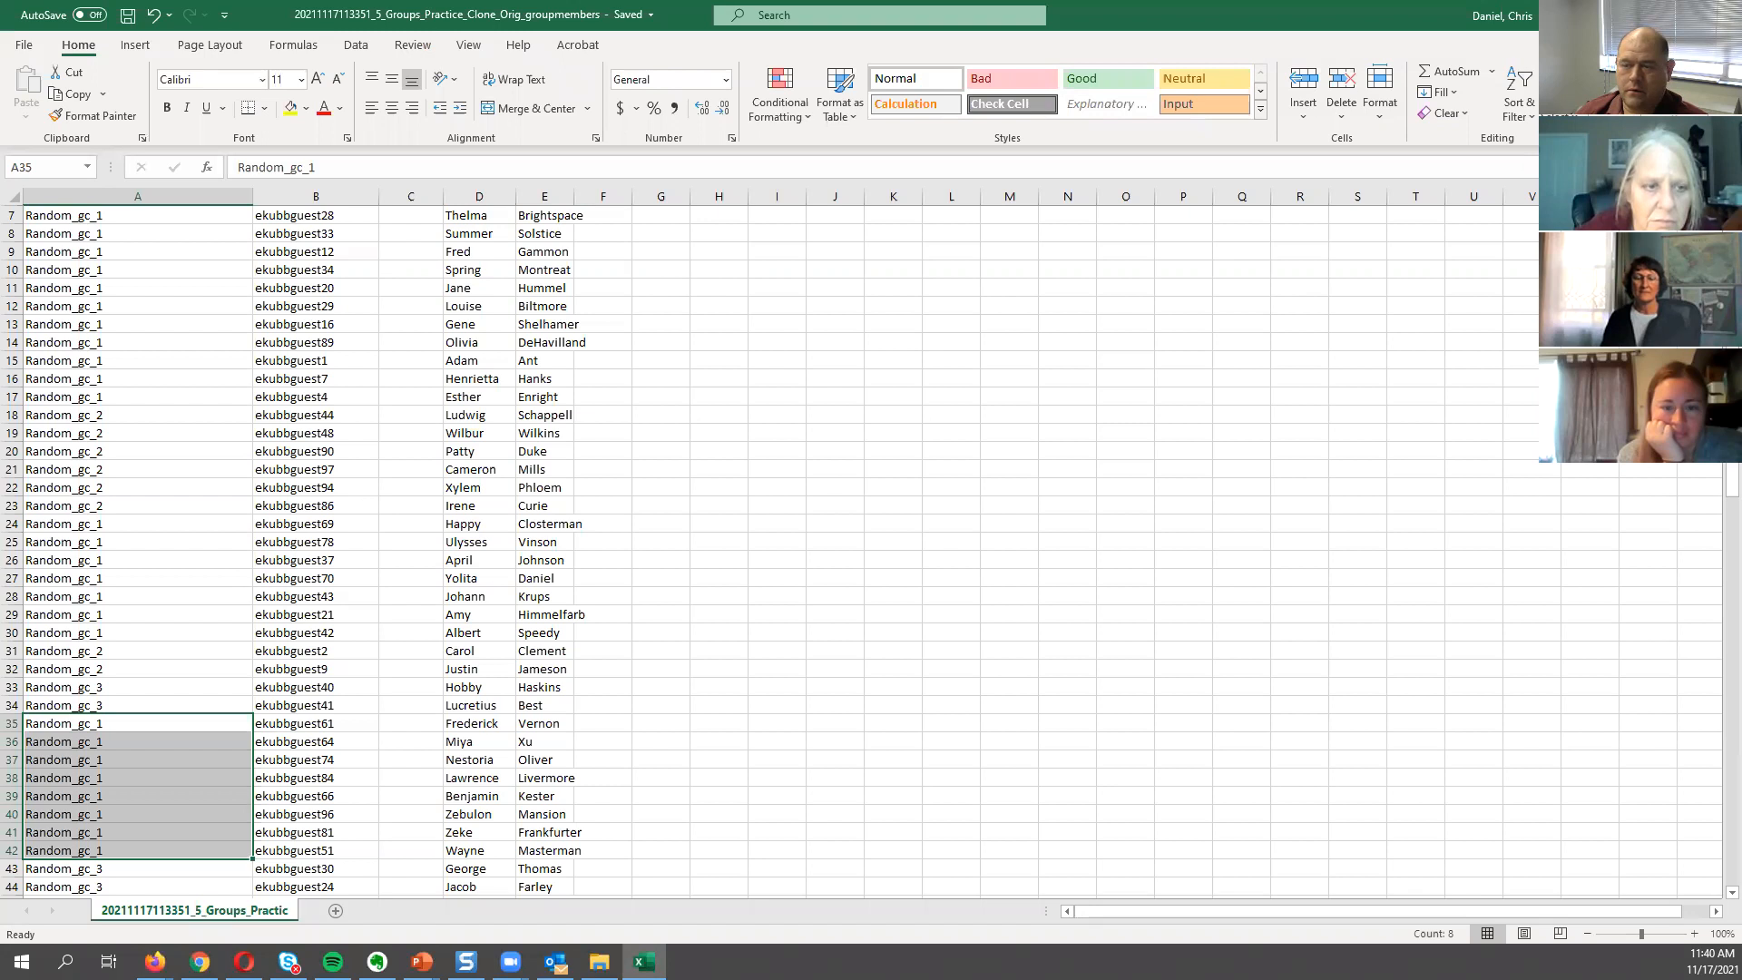
pyautogui.click(155, 961)
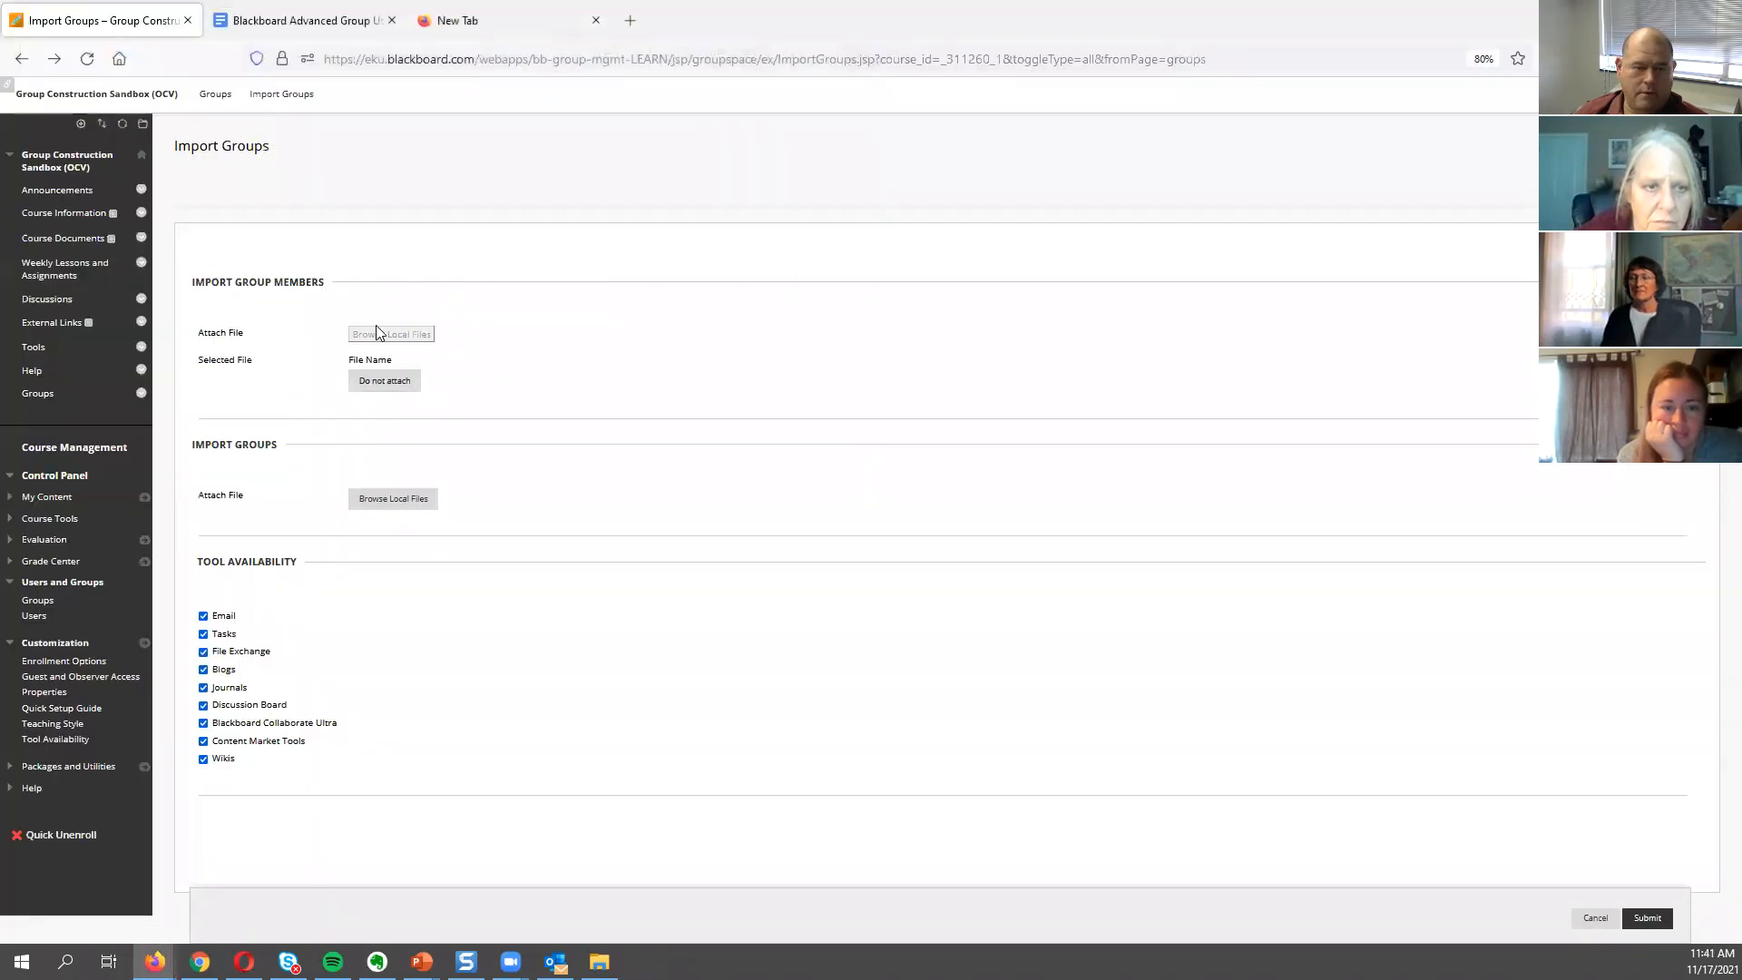
pyautogui.click(38, 393)
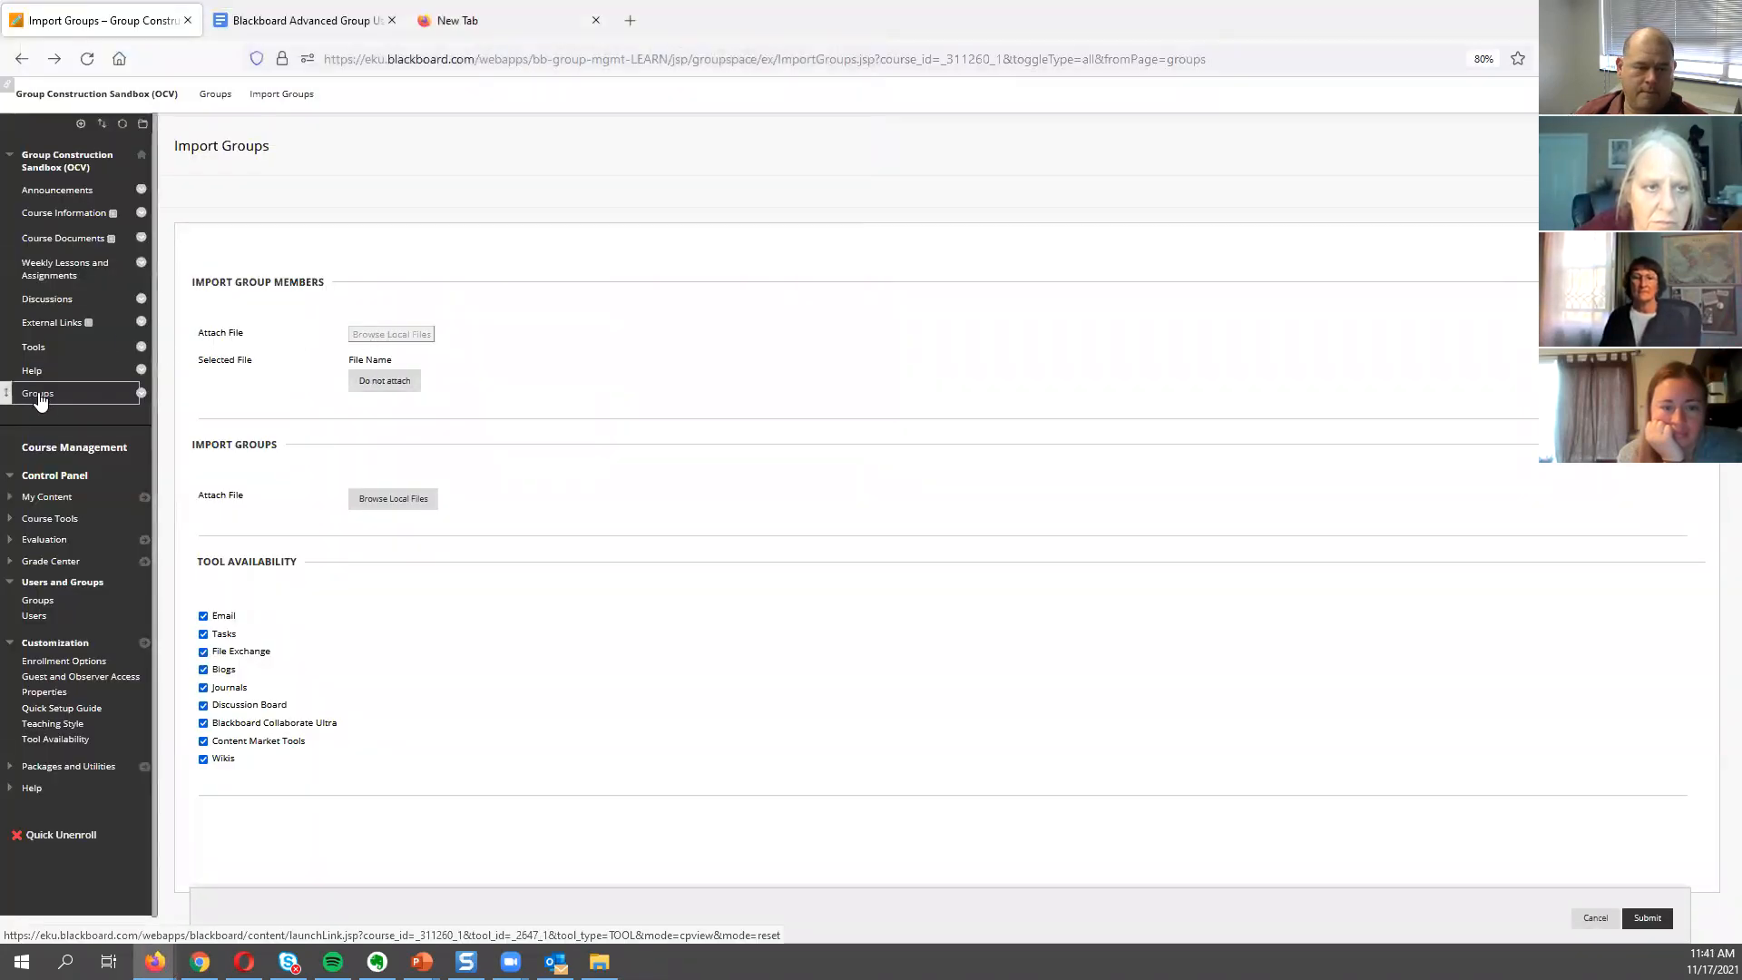
pyautogui.click(254, 201)
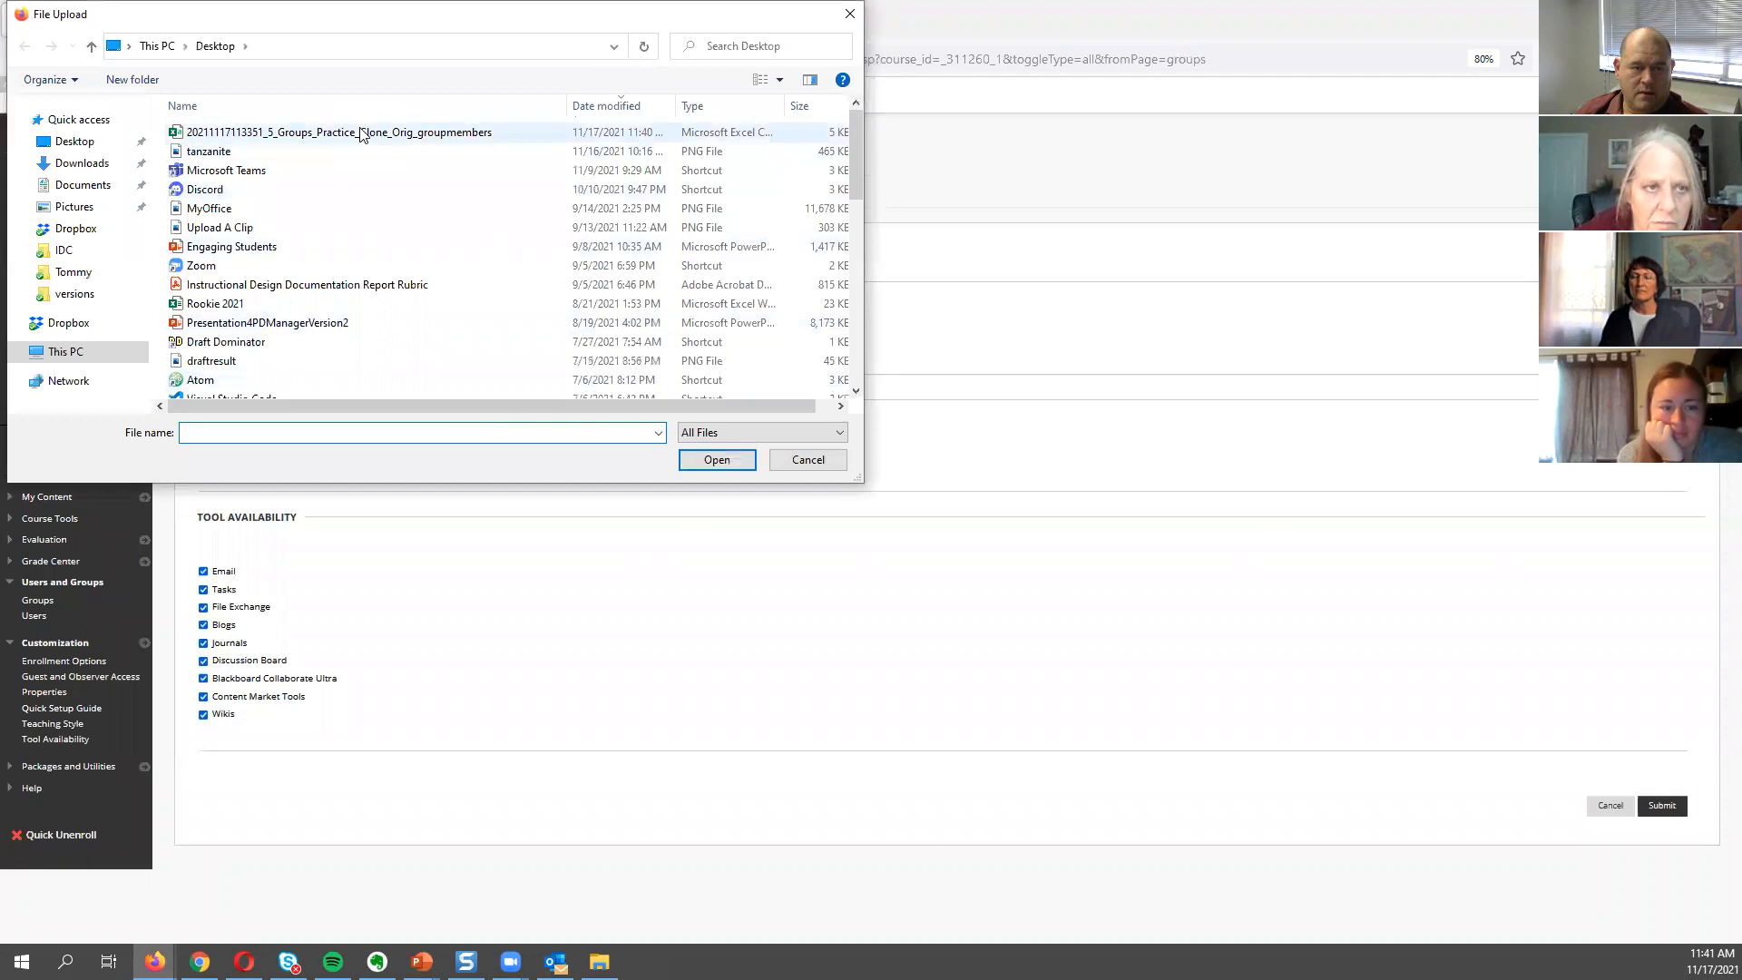
pyautogui.click(364, 135)
pyautogui.click(712, 459)
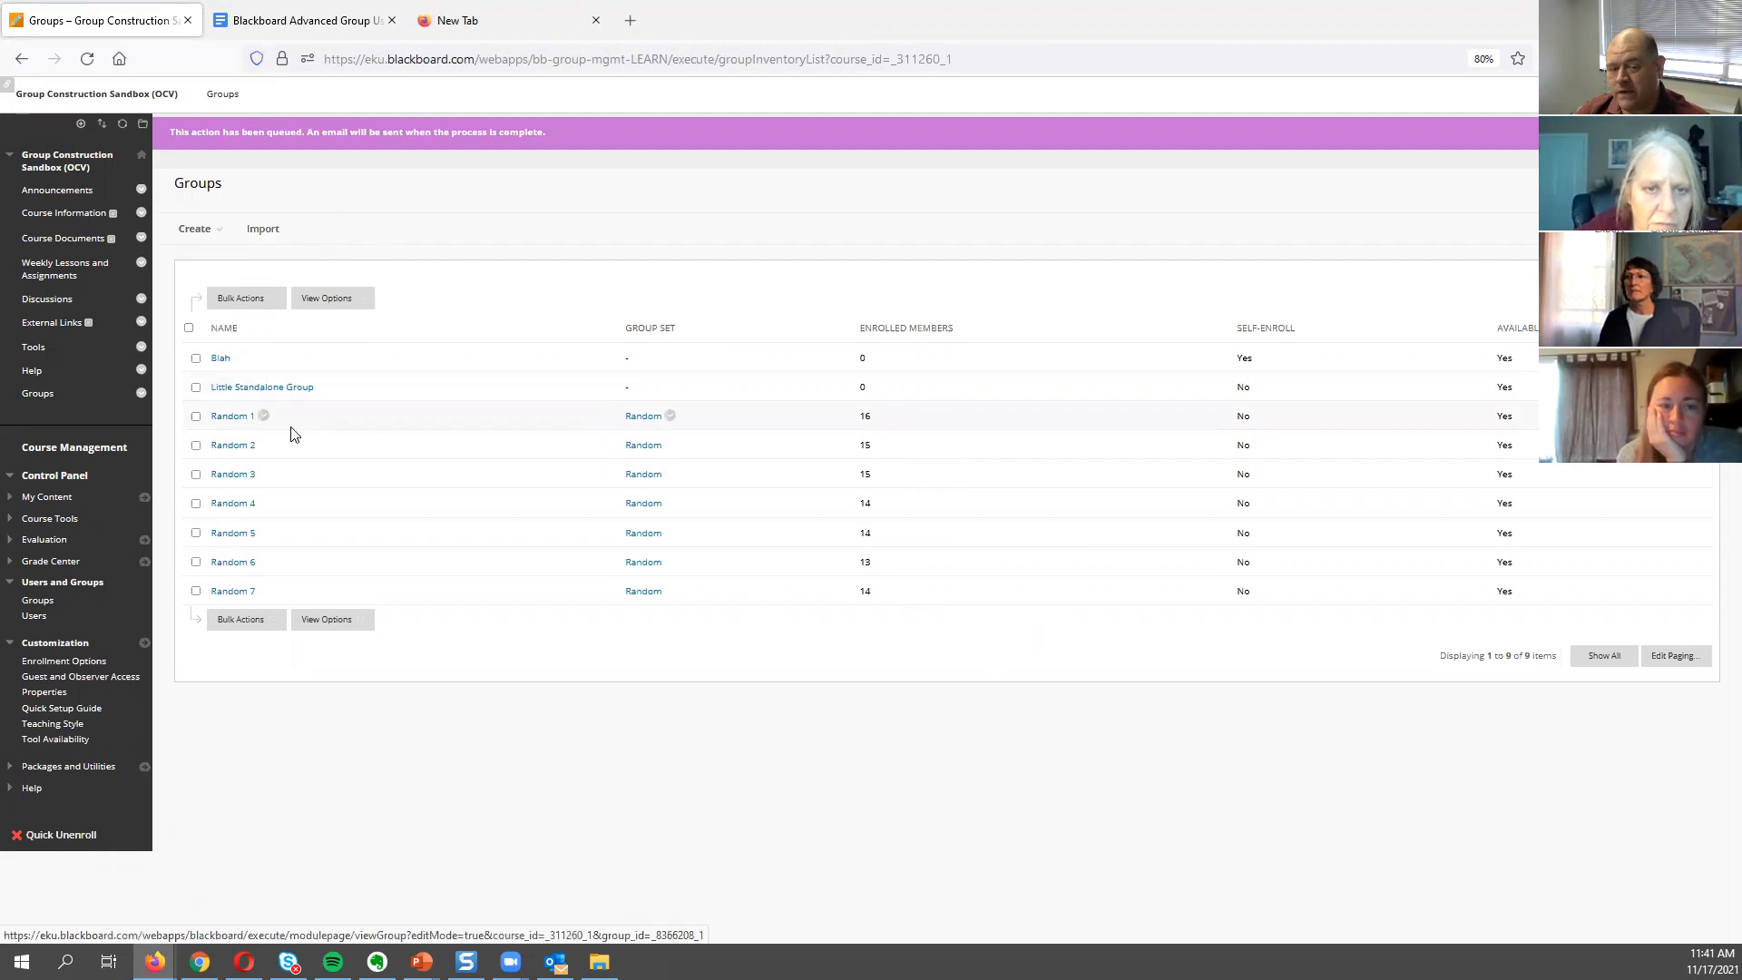
pyautogui.click(122, 123)
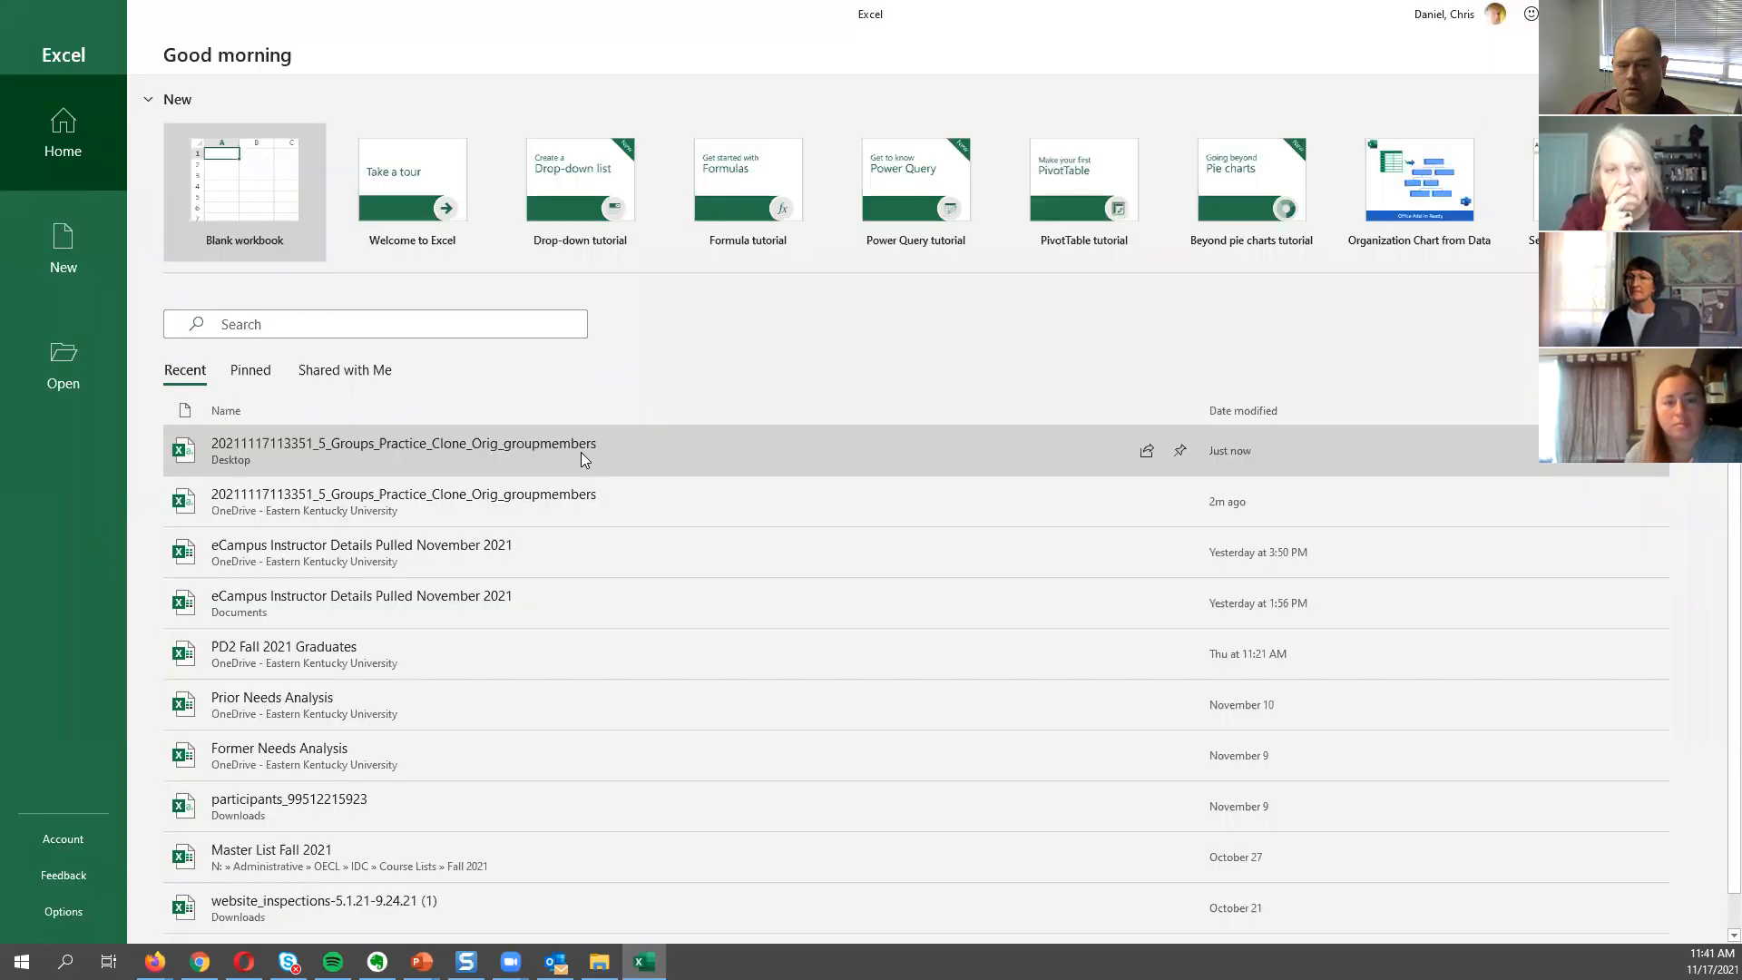
# Open the Desktop copy of the groupmembers CSV in Excel and save it there as an Excel Workbook (*.xlsx).
pyautogui.click(583, 453)
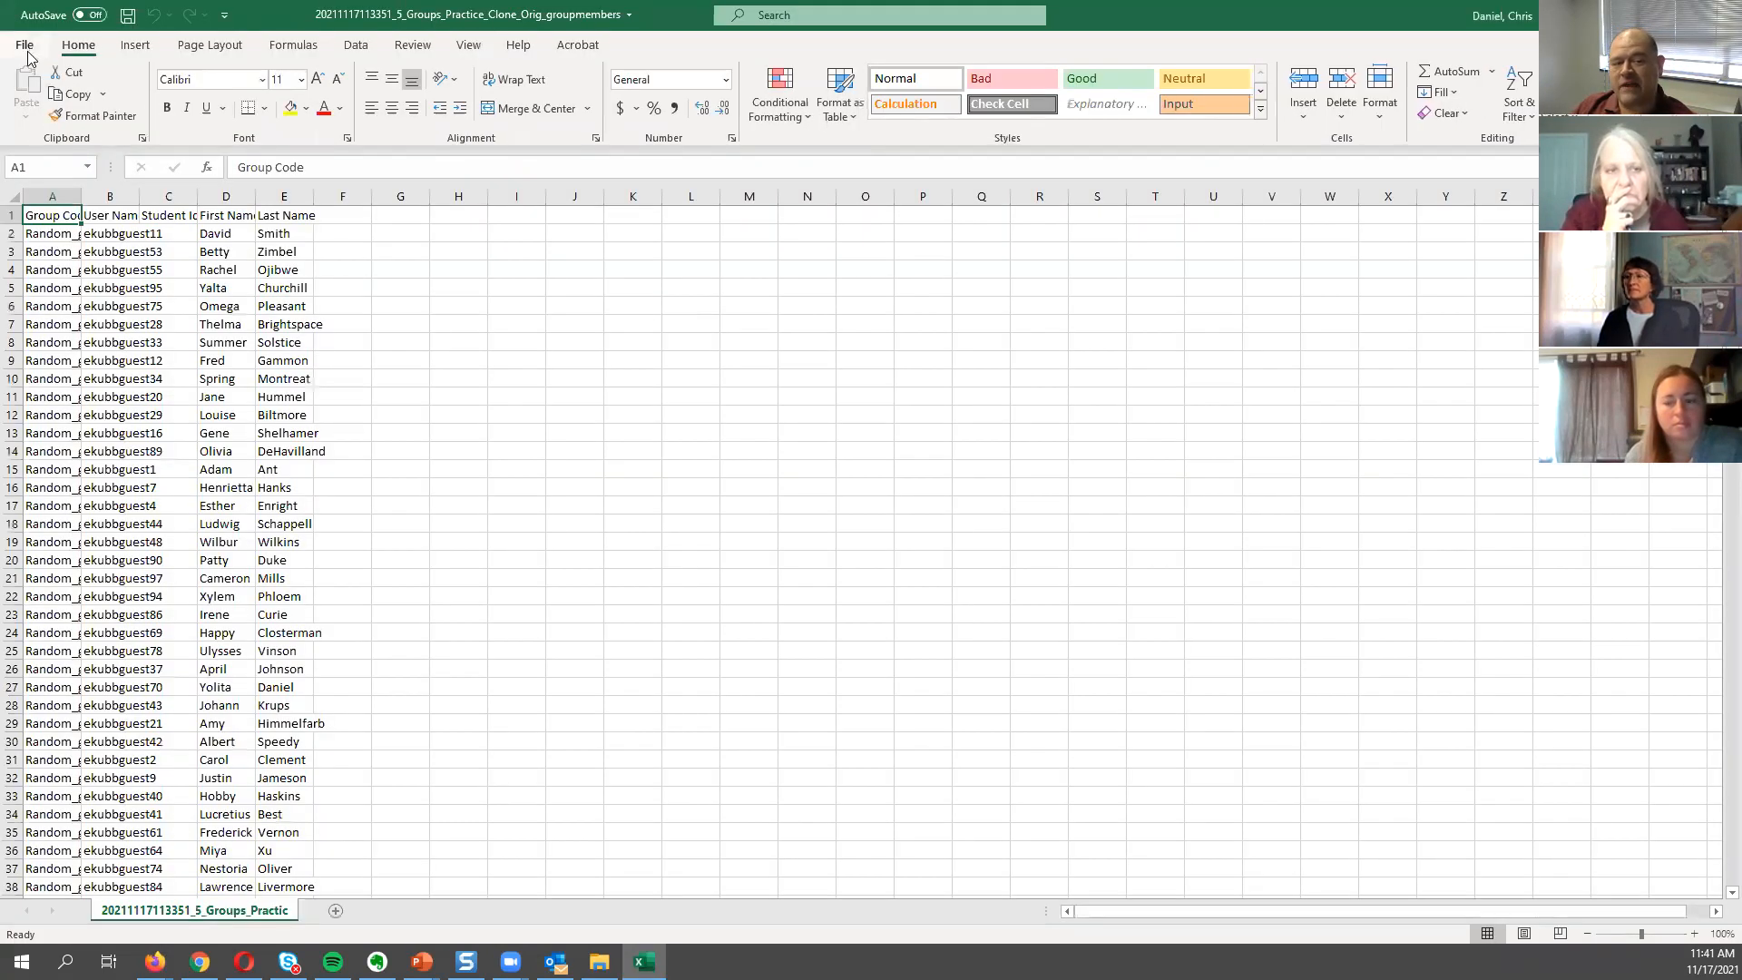
pyautogui.click(27, 51)
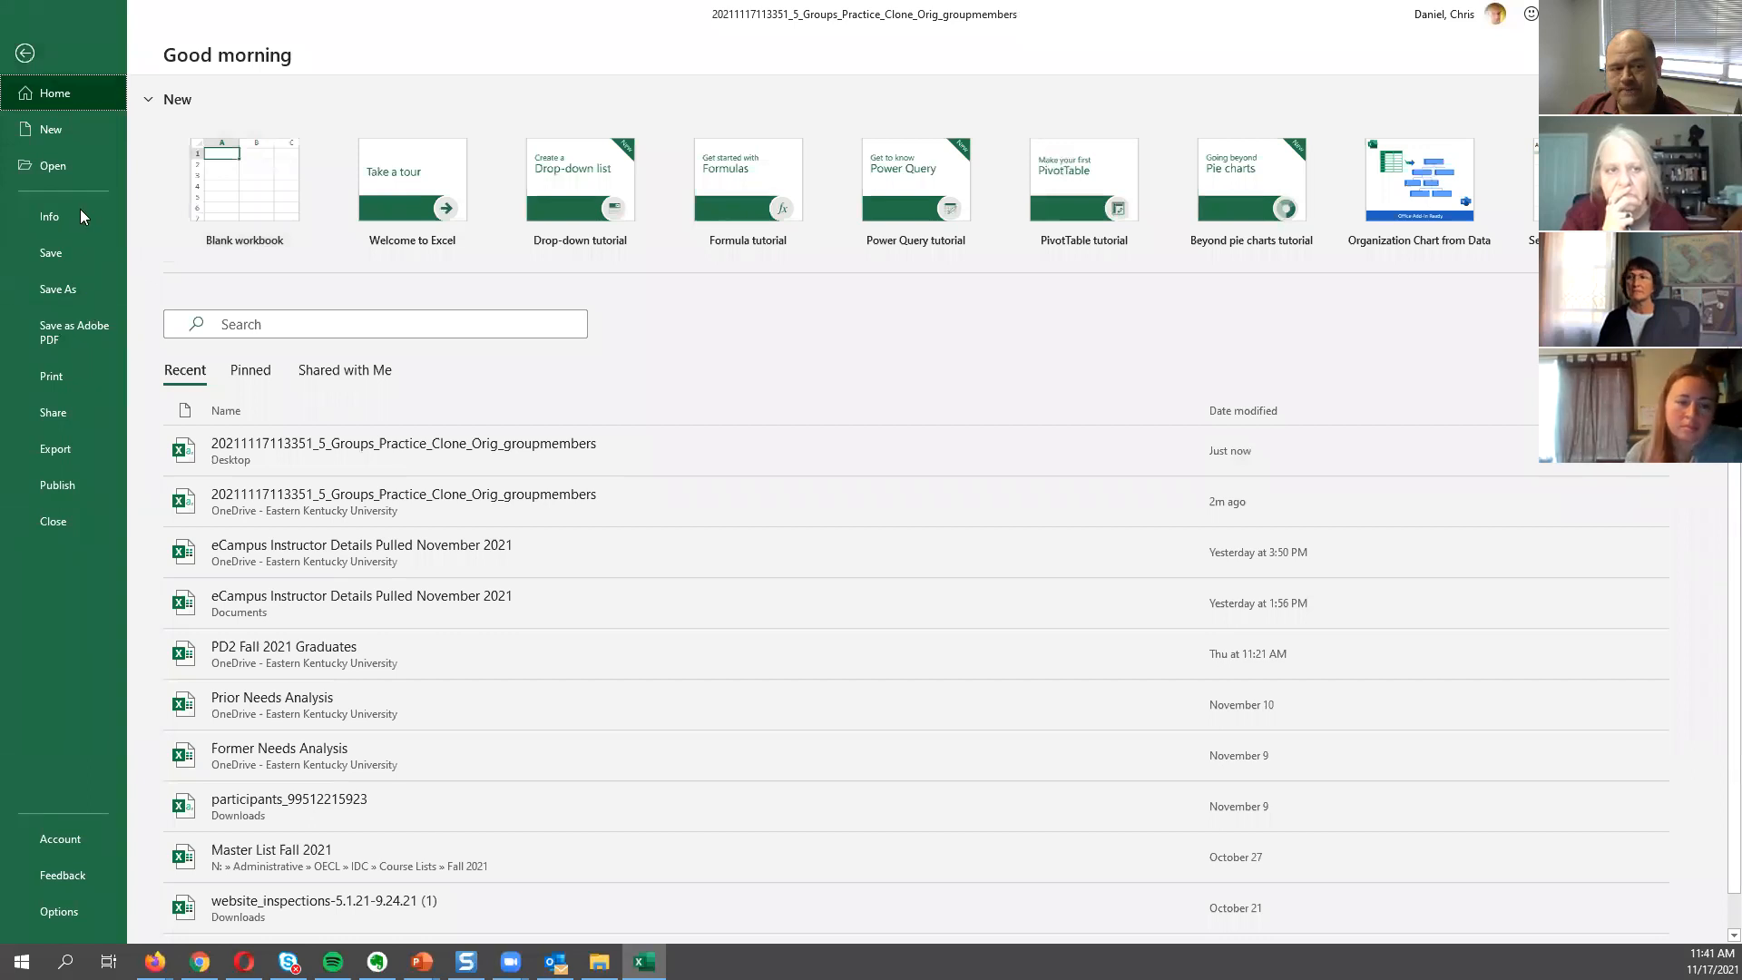
pyautogui.click(72, 288)
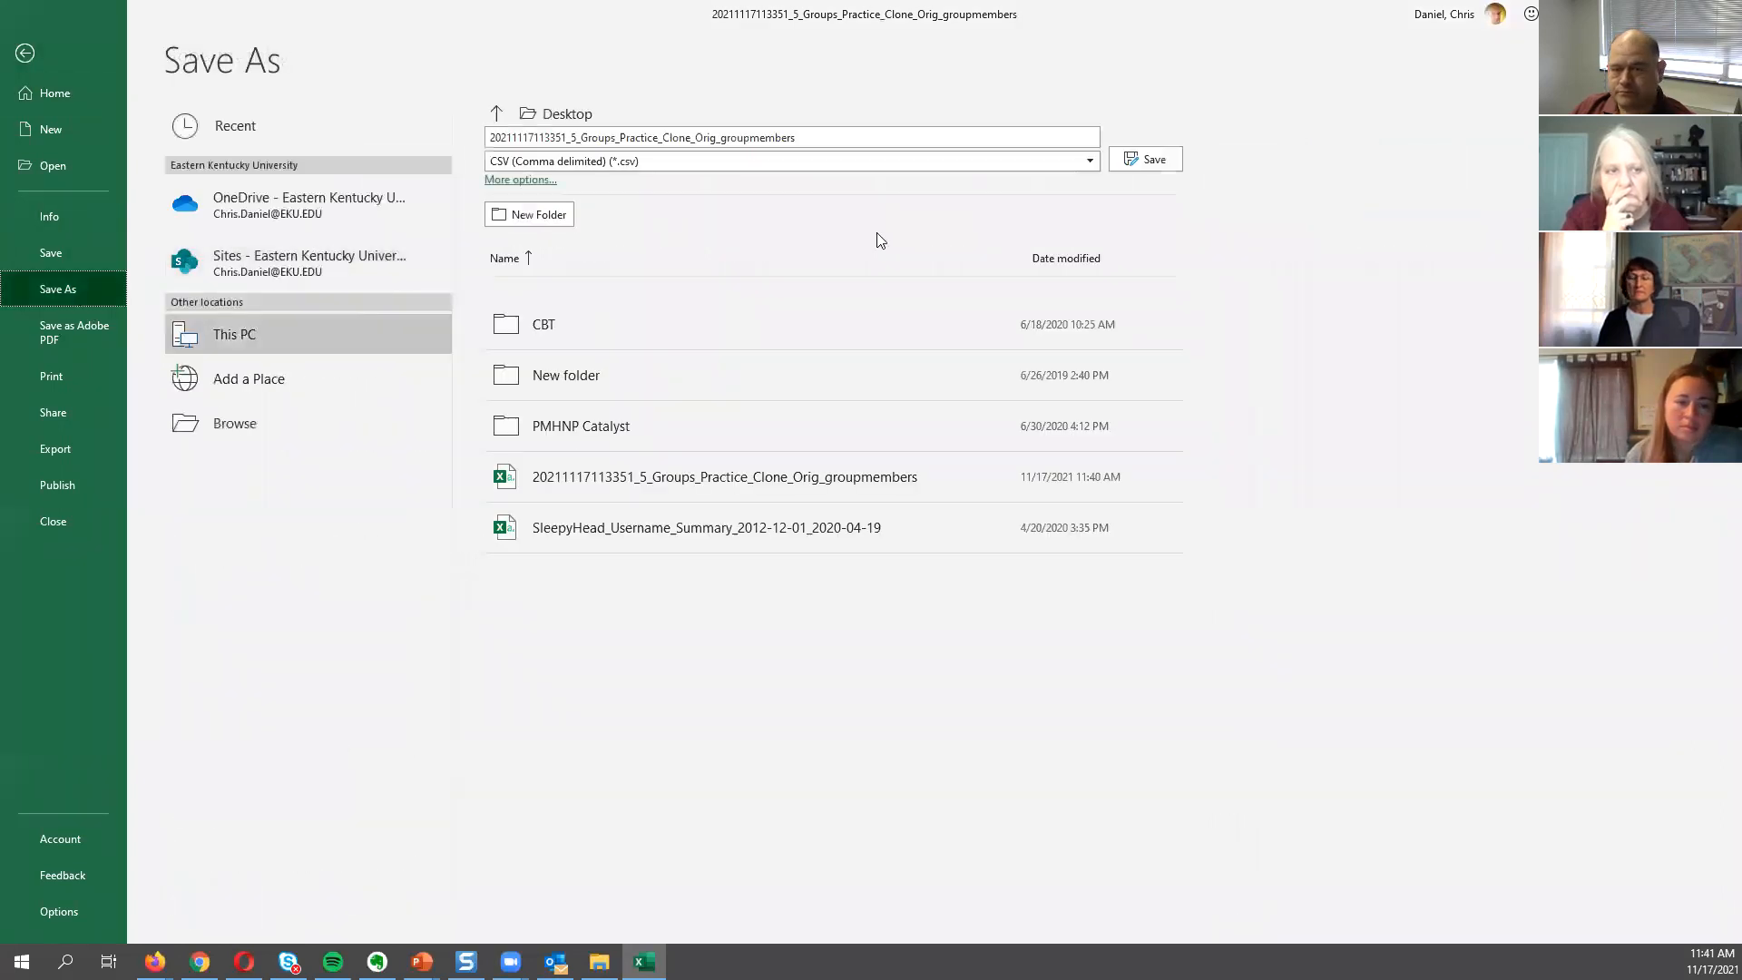
pyautogui.click(1016, 163)
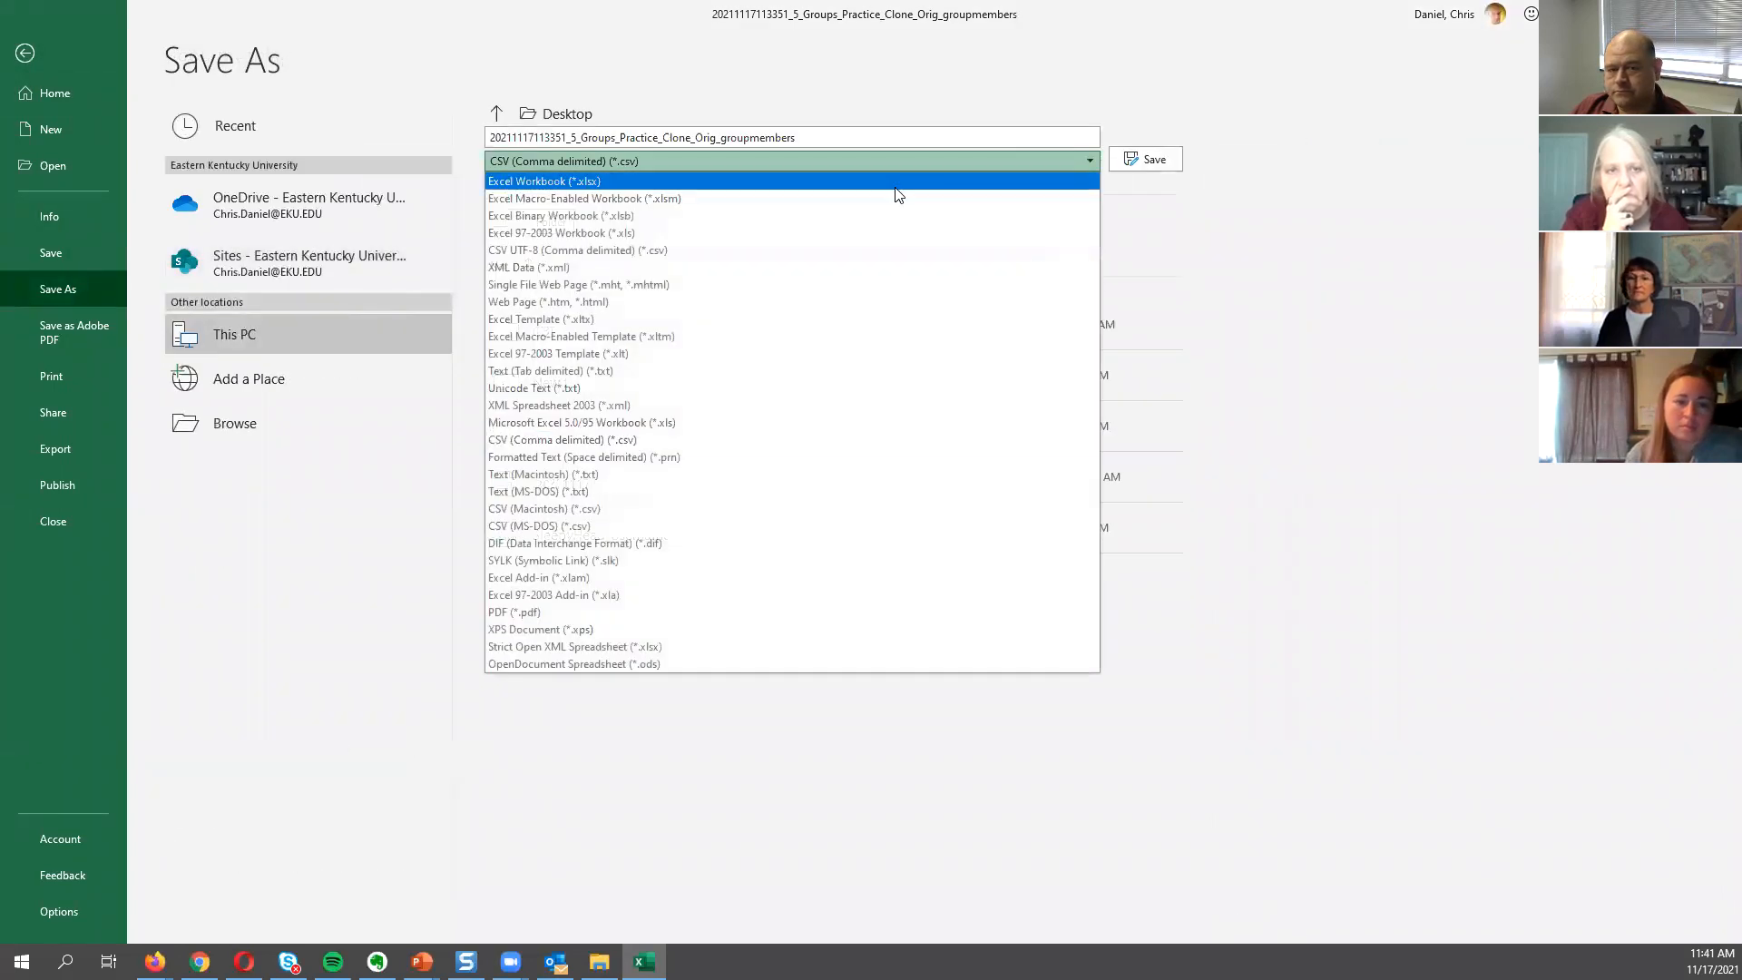
pyautogui.click(822, 175)
pyautogui.click(1177, 156)
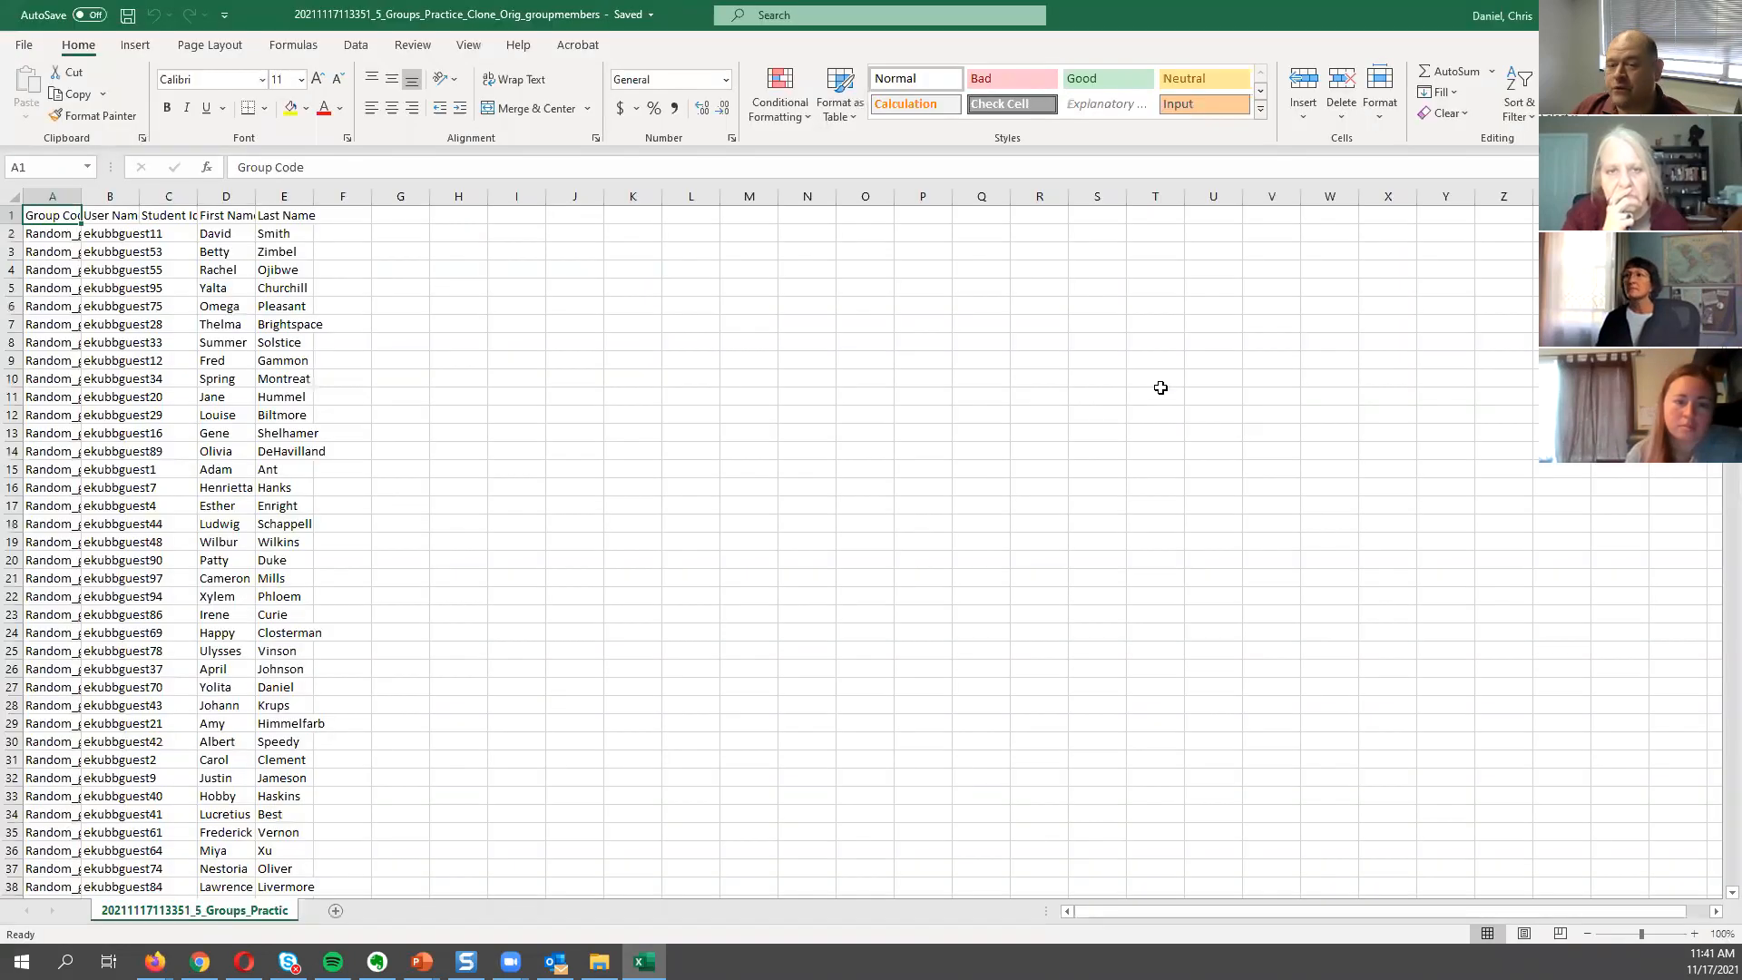
# Widen the Student Id column and convert the data range A1:E102 into a table with headers, dismissing the Ideas suggestion.
pyautogui.doubleClick(201, 202)
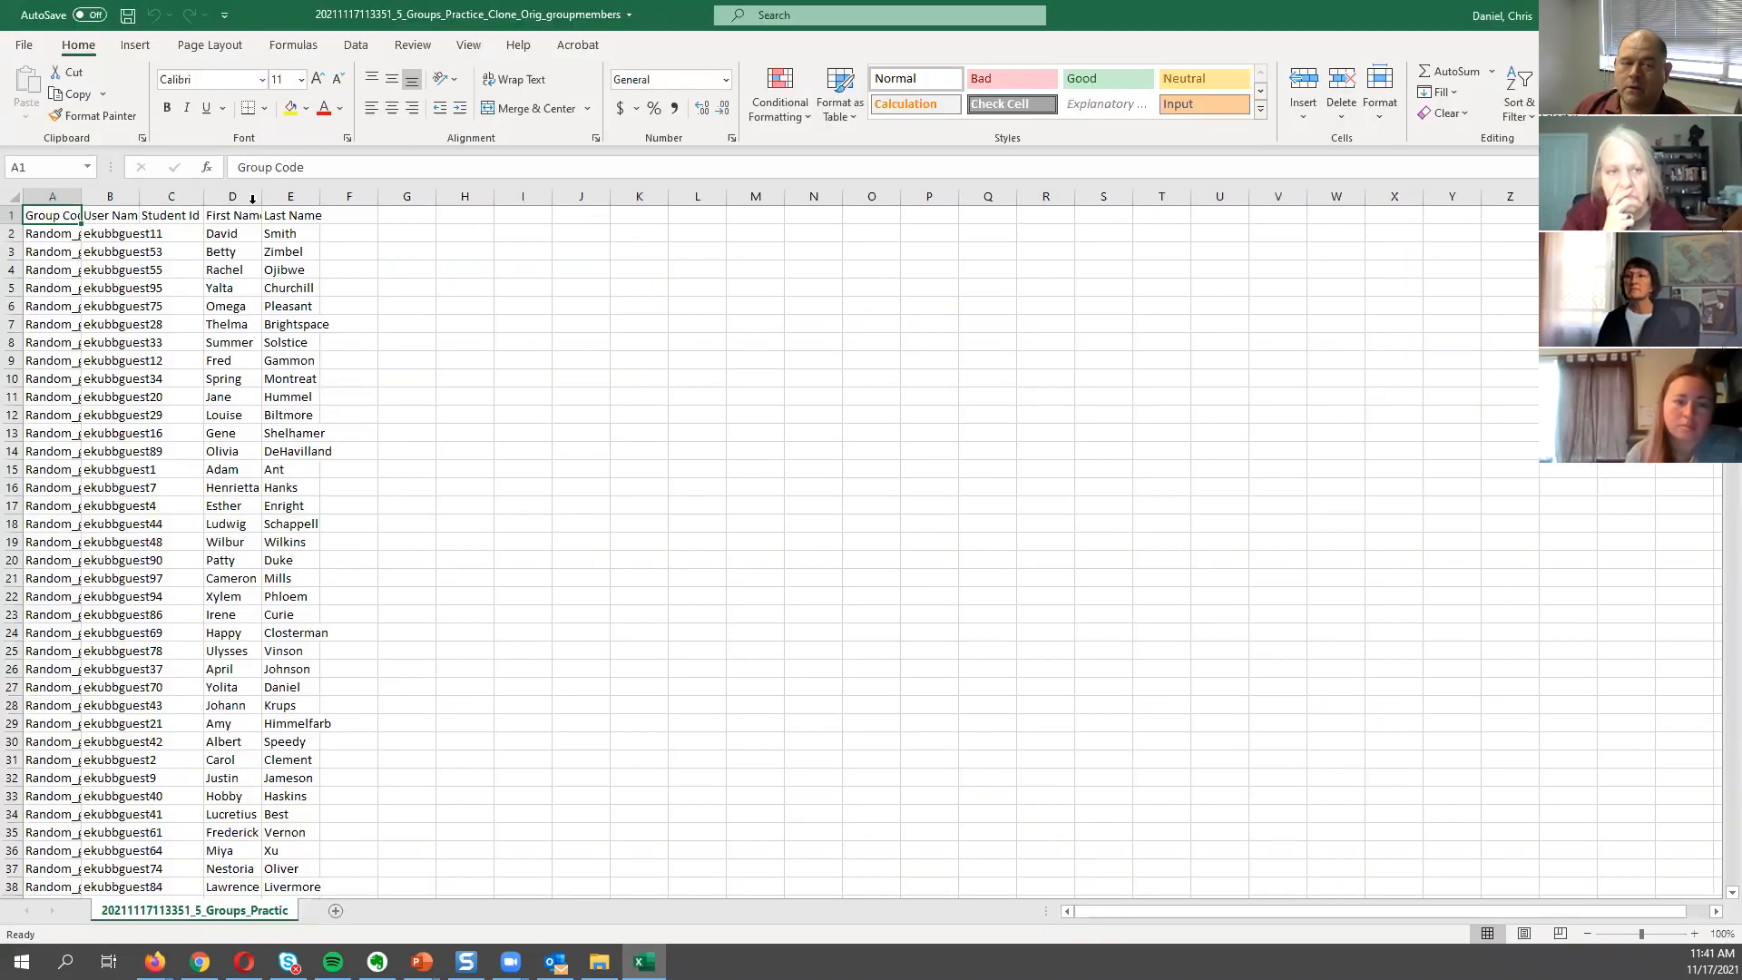
pyautogui.click(168, 305)
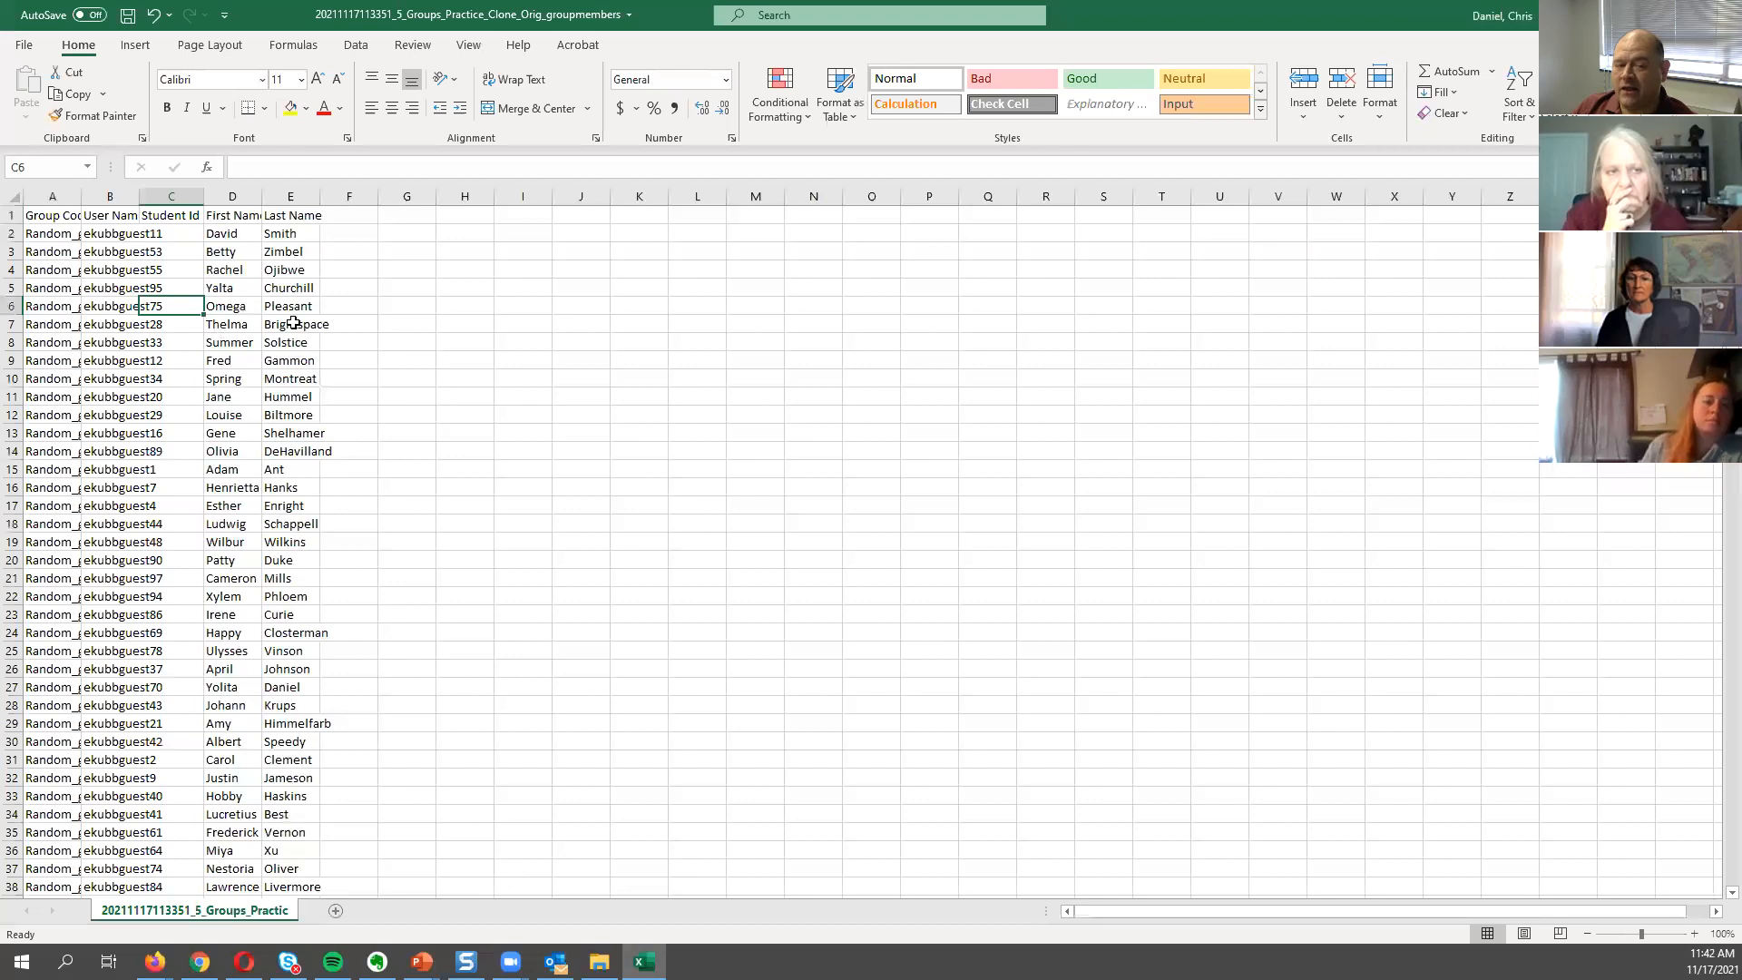
pyautogui.click(144, 47)
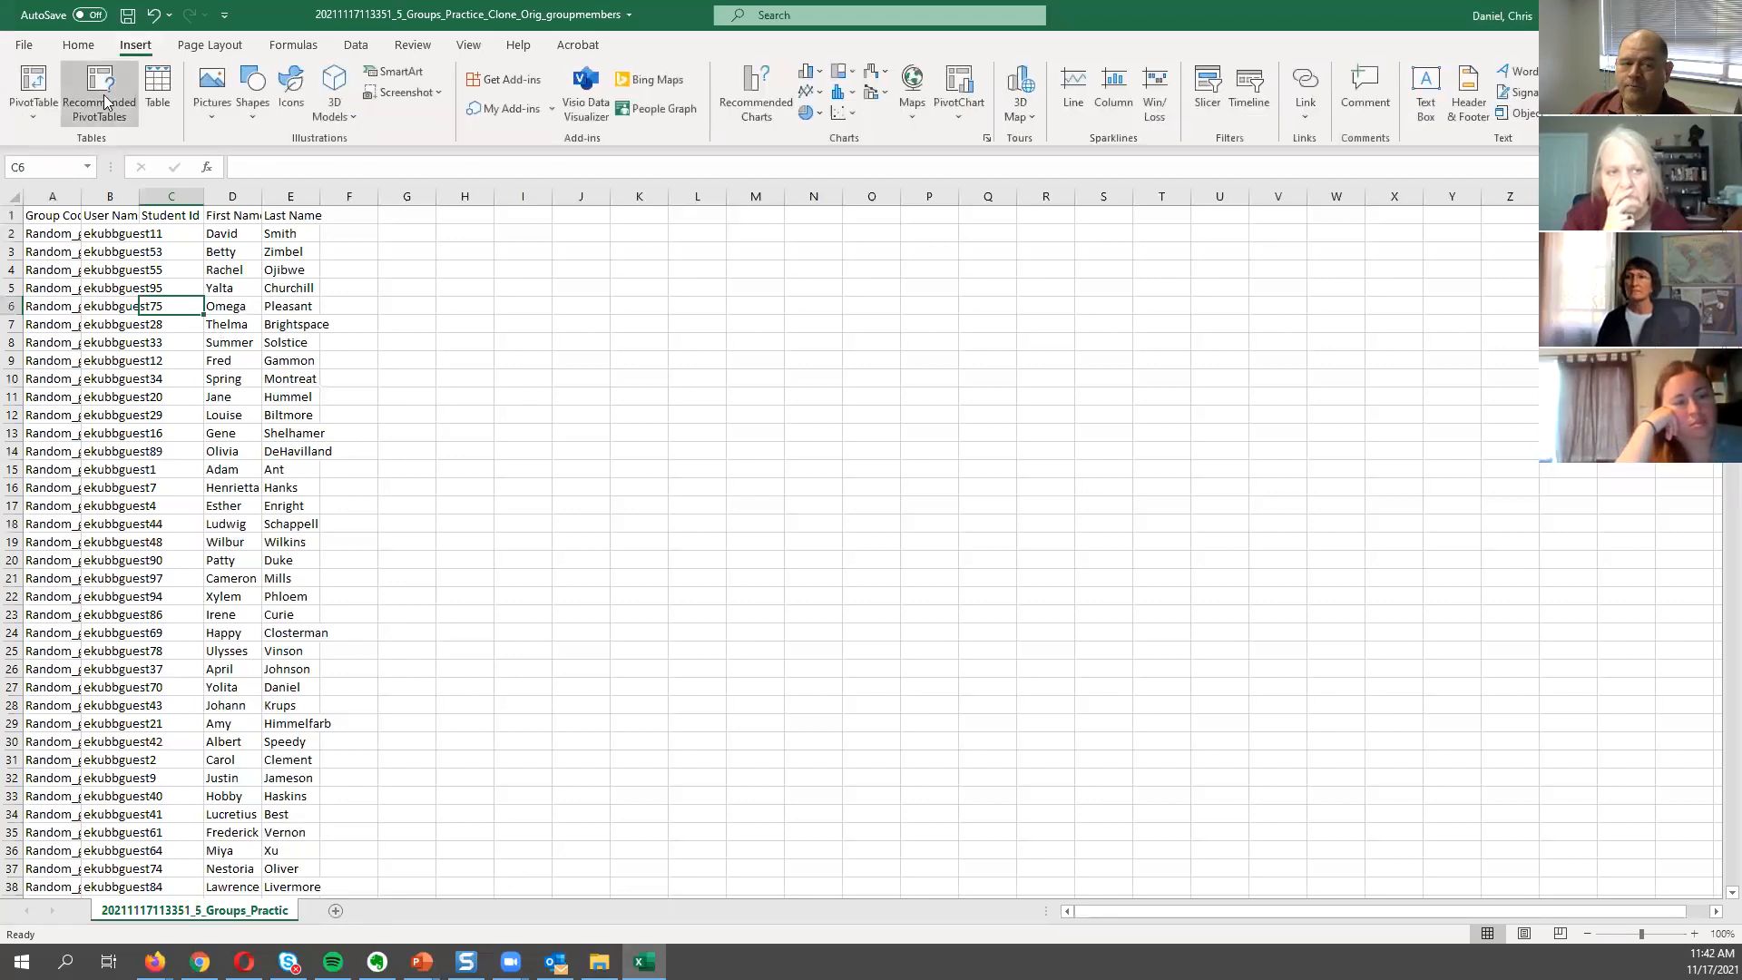
pyautogui.click(157, 91)
pyautogui.click(382, 457)
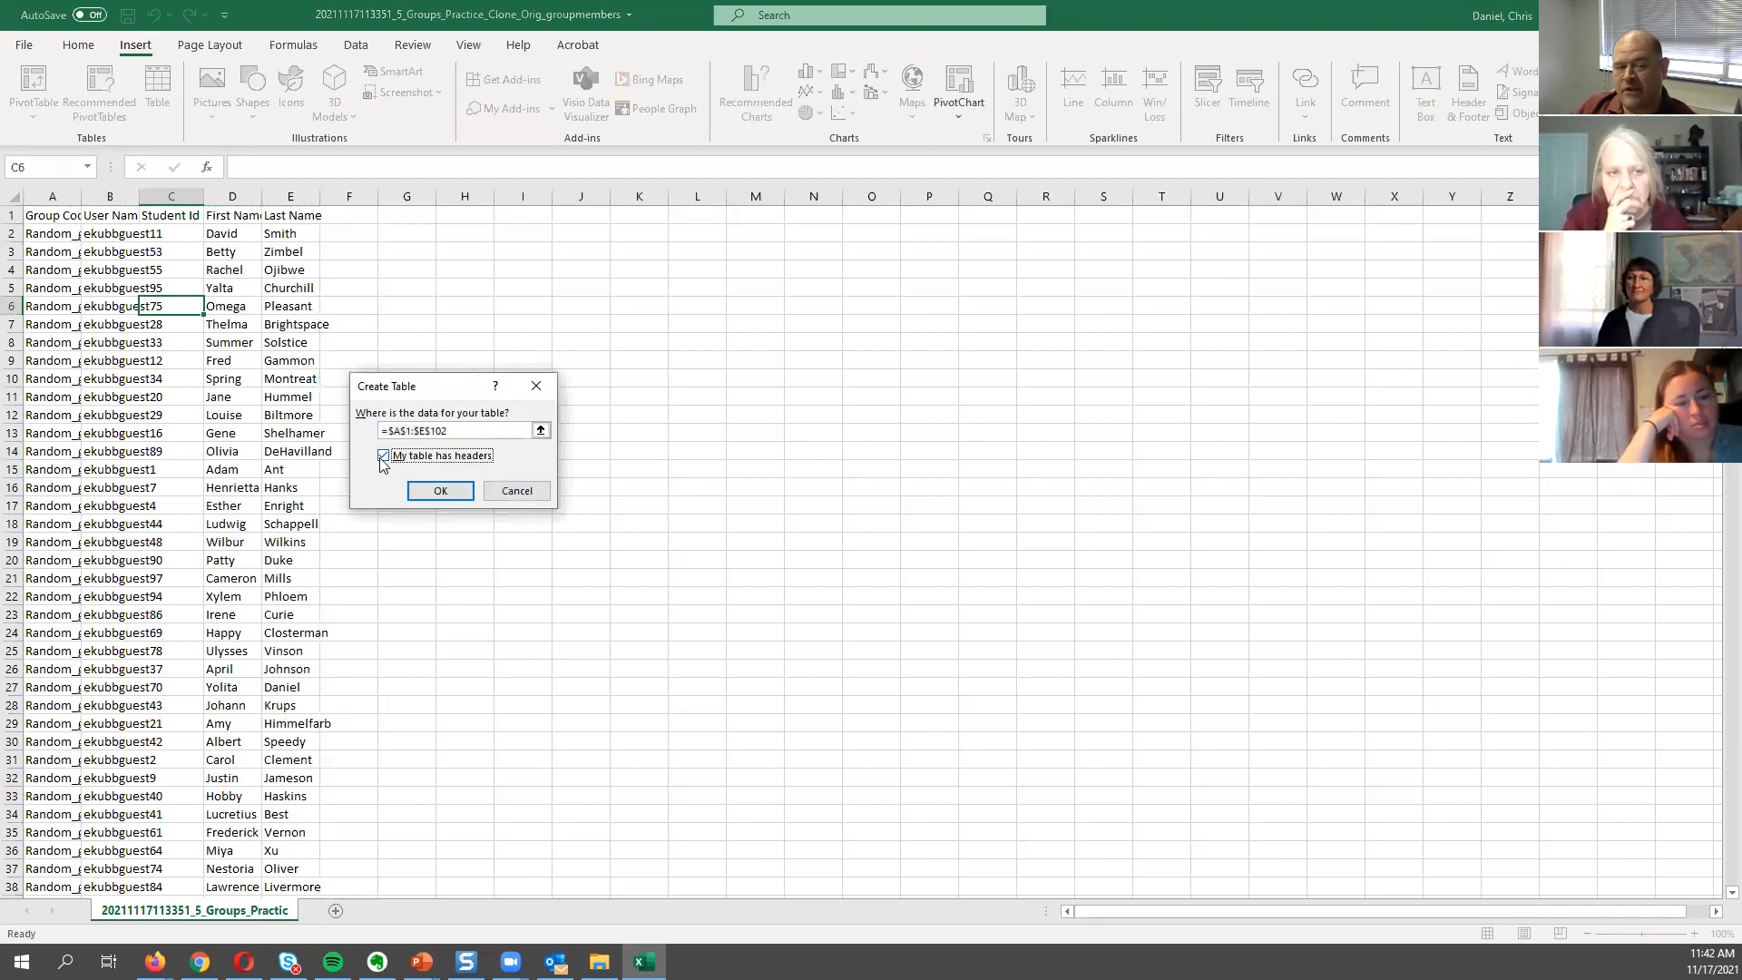
pyautogui.click(439, 491)
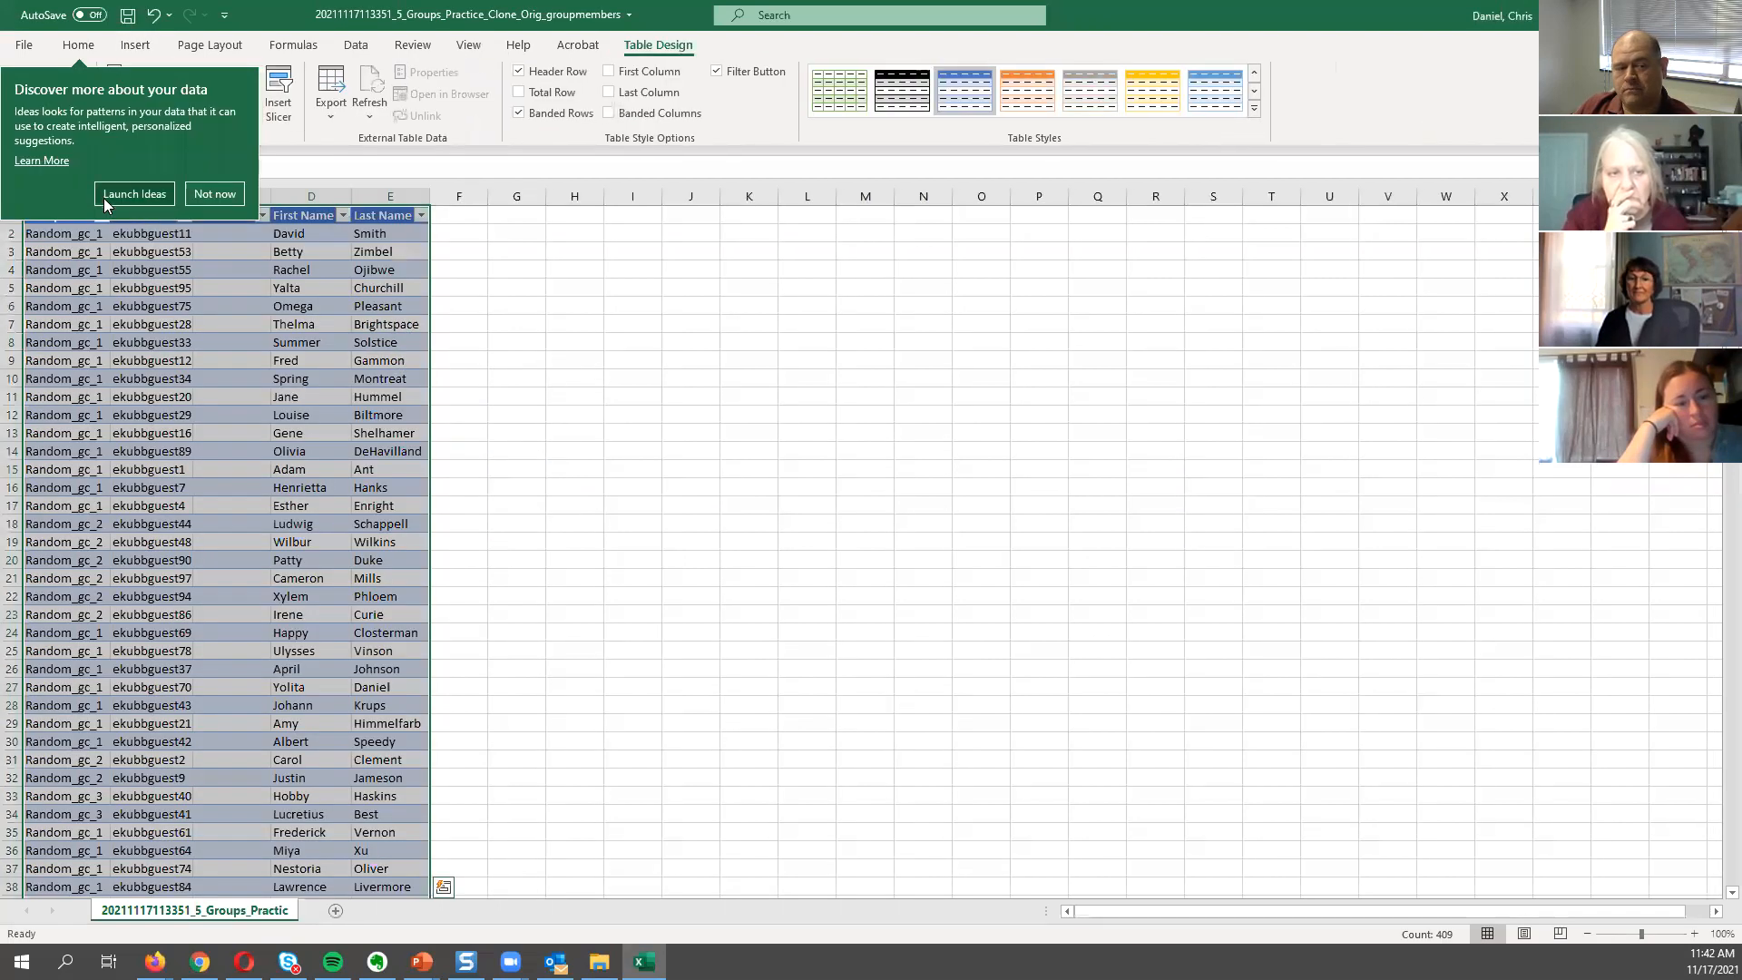
pyautogui.click(214, 194)
# Shorten the Group Code column header to Group.
pyautogui.moveTo(110, 196); pyautogui.dragTo(111, 195)
pyautogui.doubleClick(85, 218)
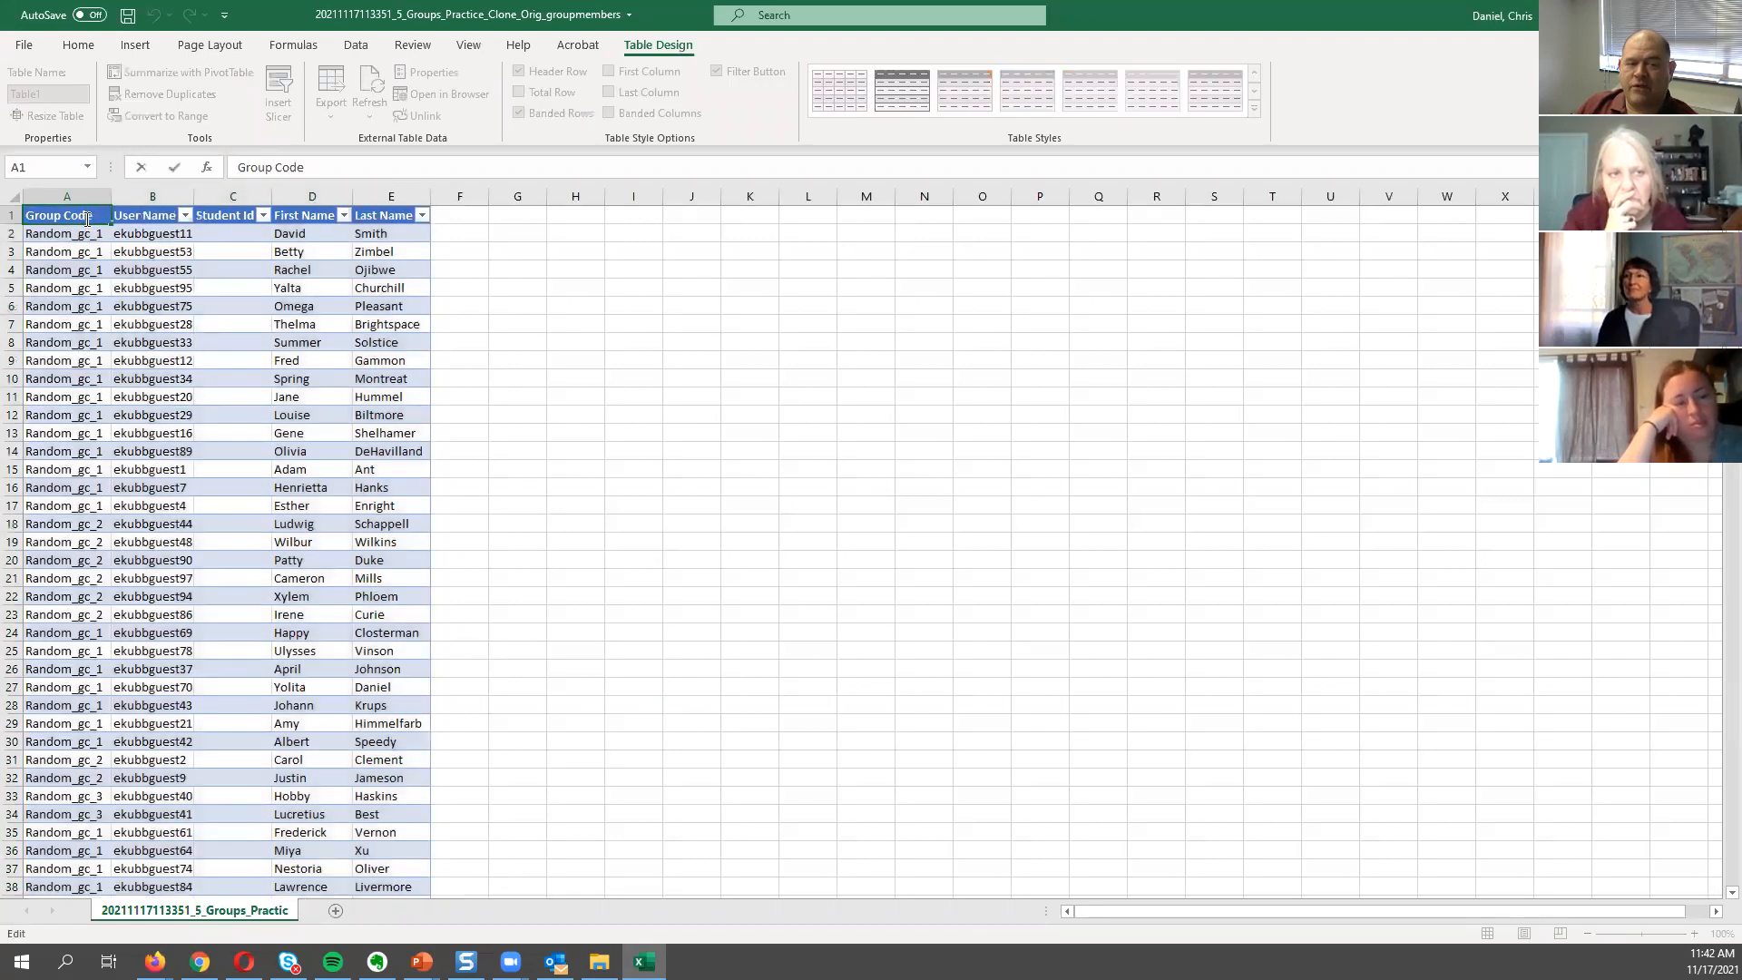
pyautogui.doubleClick(88, 218)
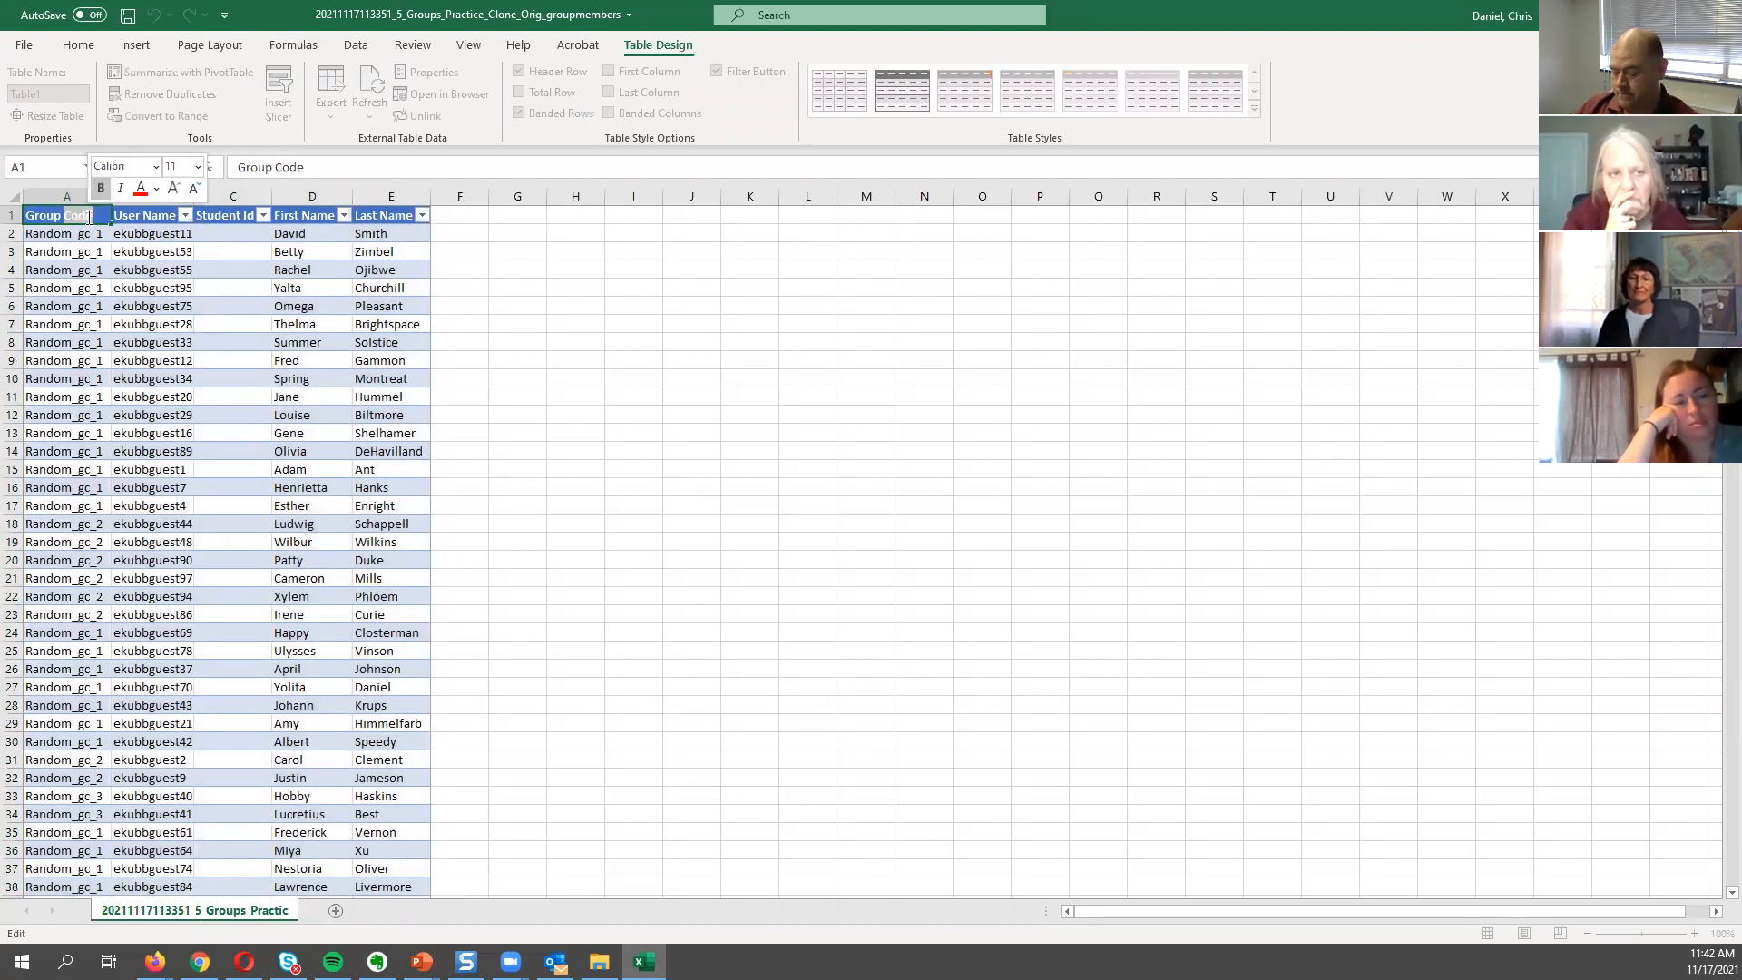
pyautogui.press('BackSpace')
pyautogui.click(308, 285)
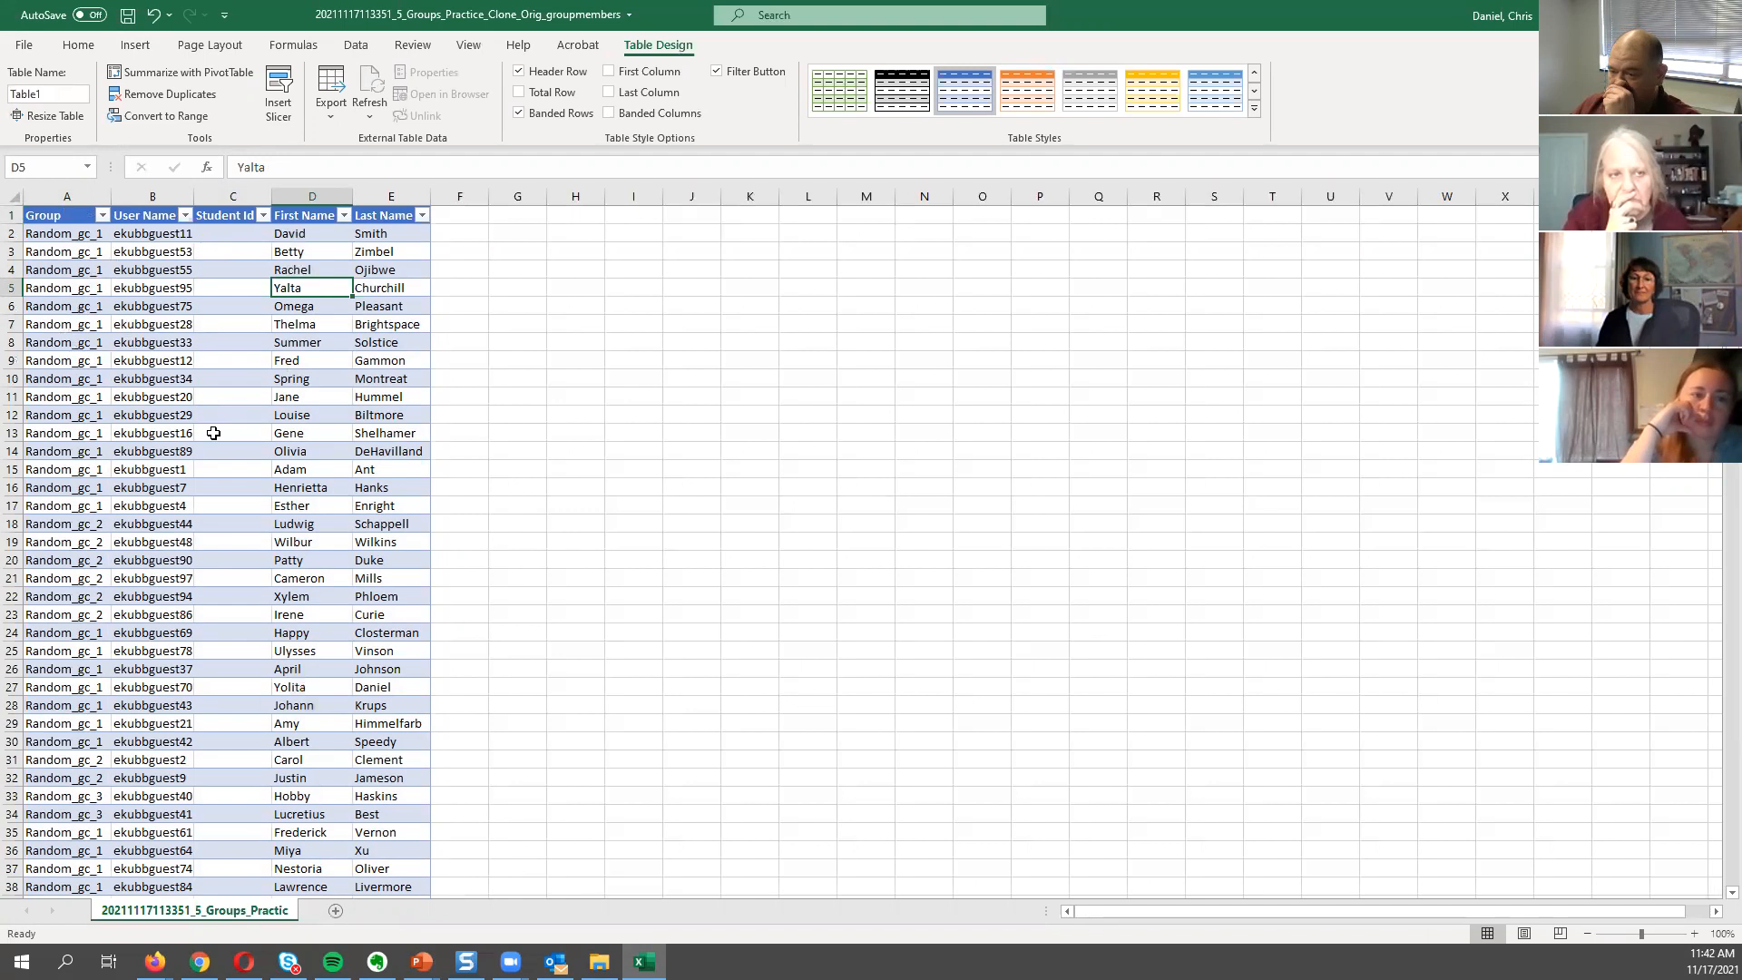
pyautogui.click(566, 553)
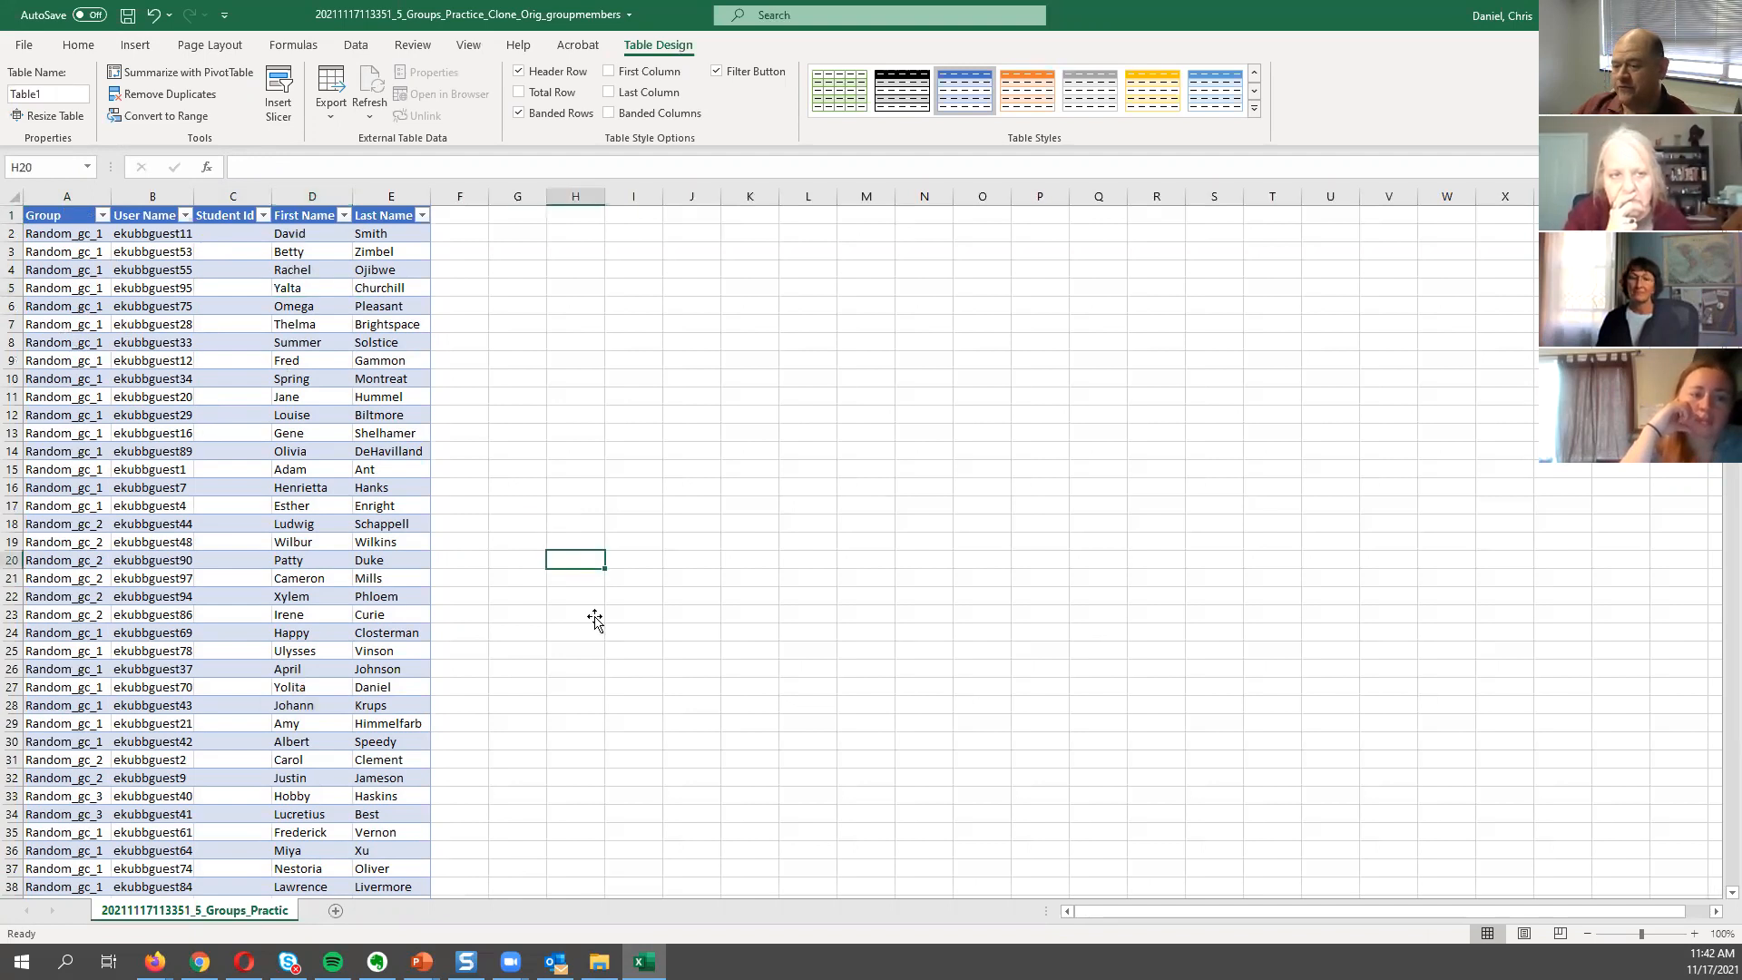
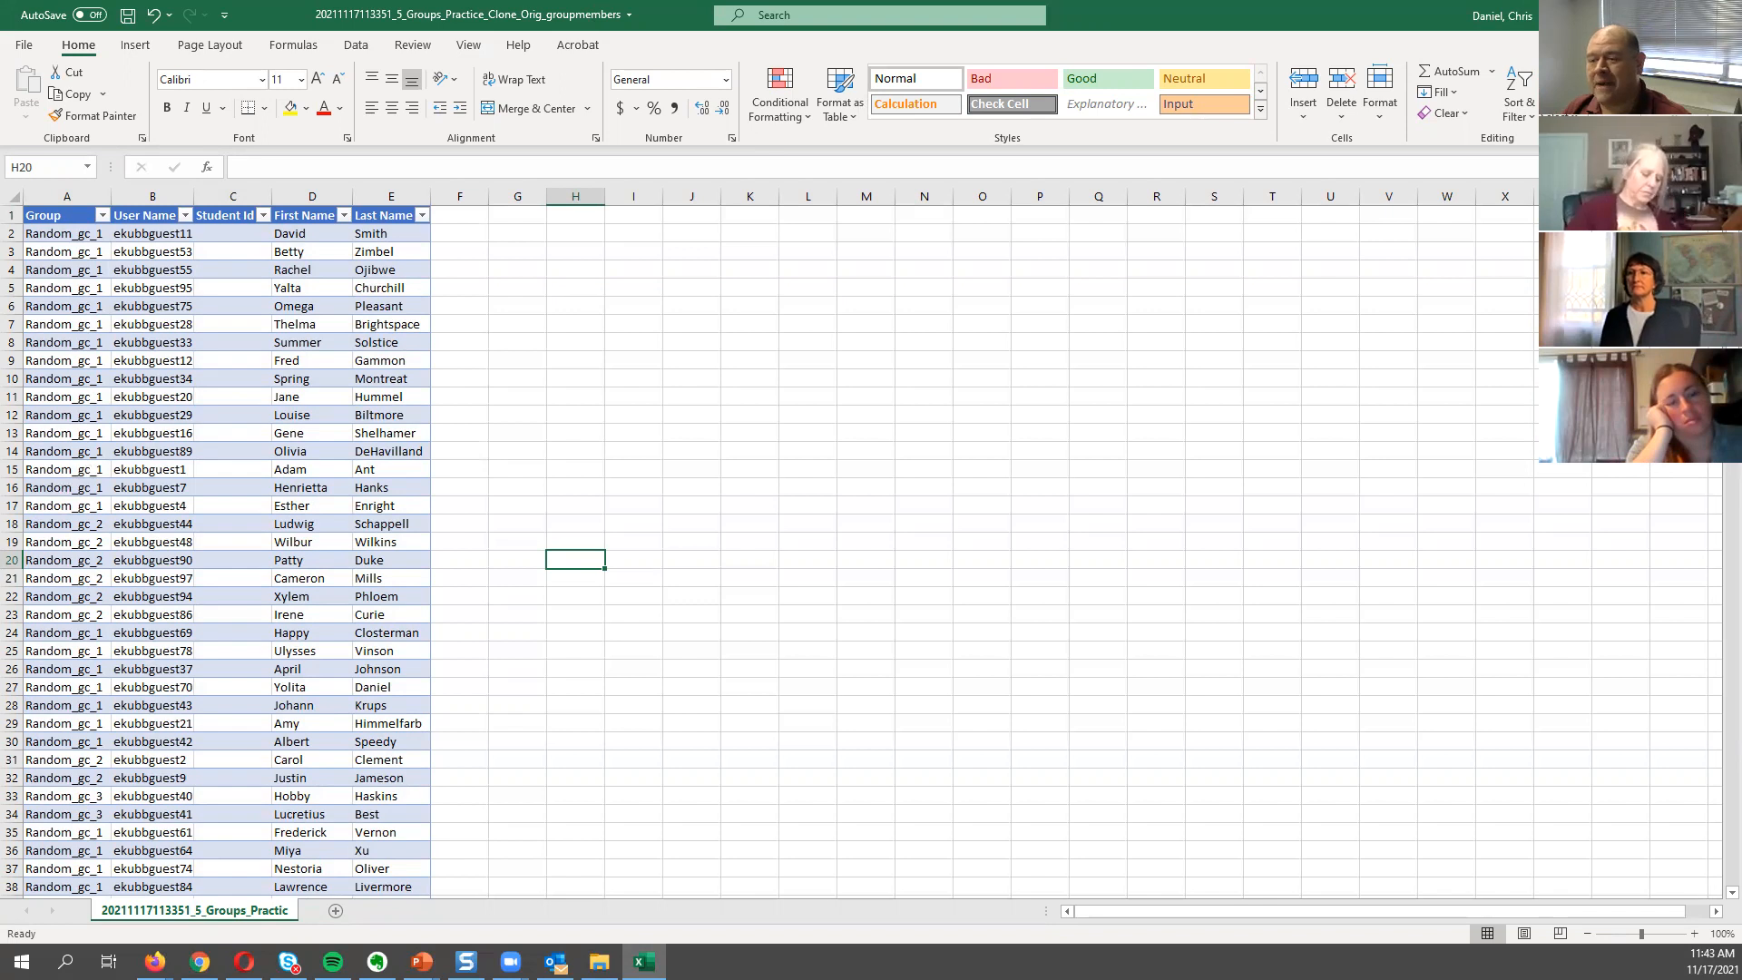
# Switch to the PowerPoint slide show and advance from the types of groups slide to the Finishing Touches slide.
pyautogui.hotkey('alt', 'Tab')
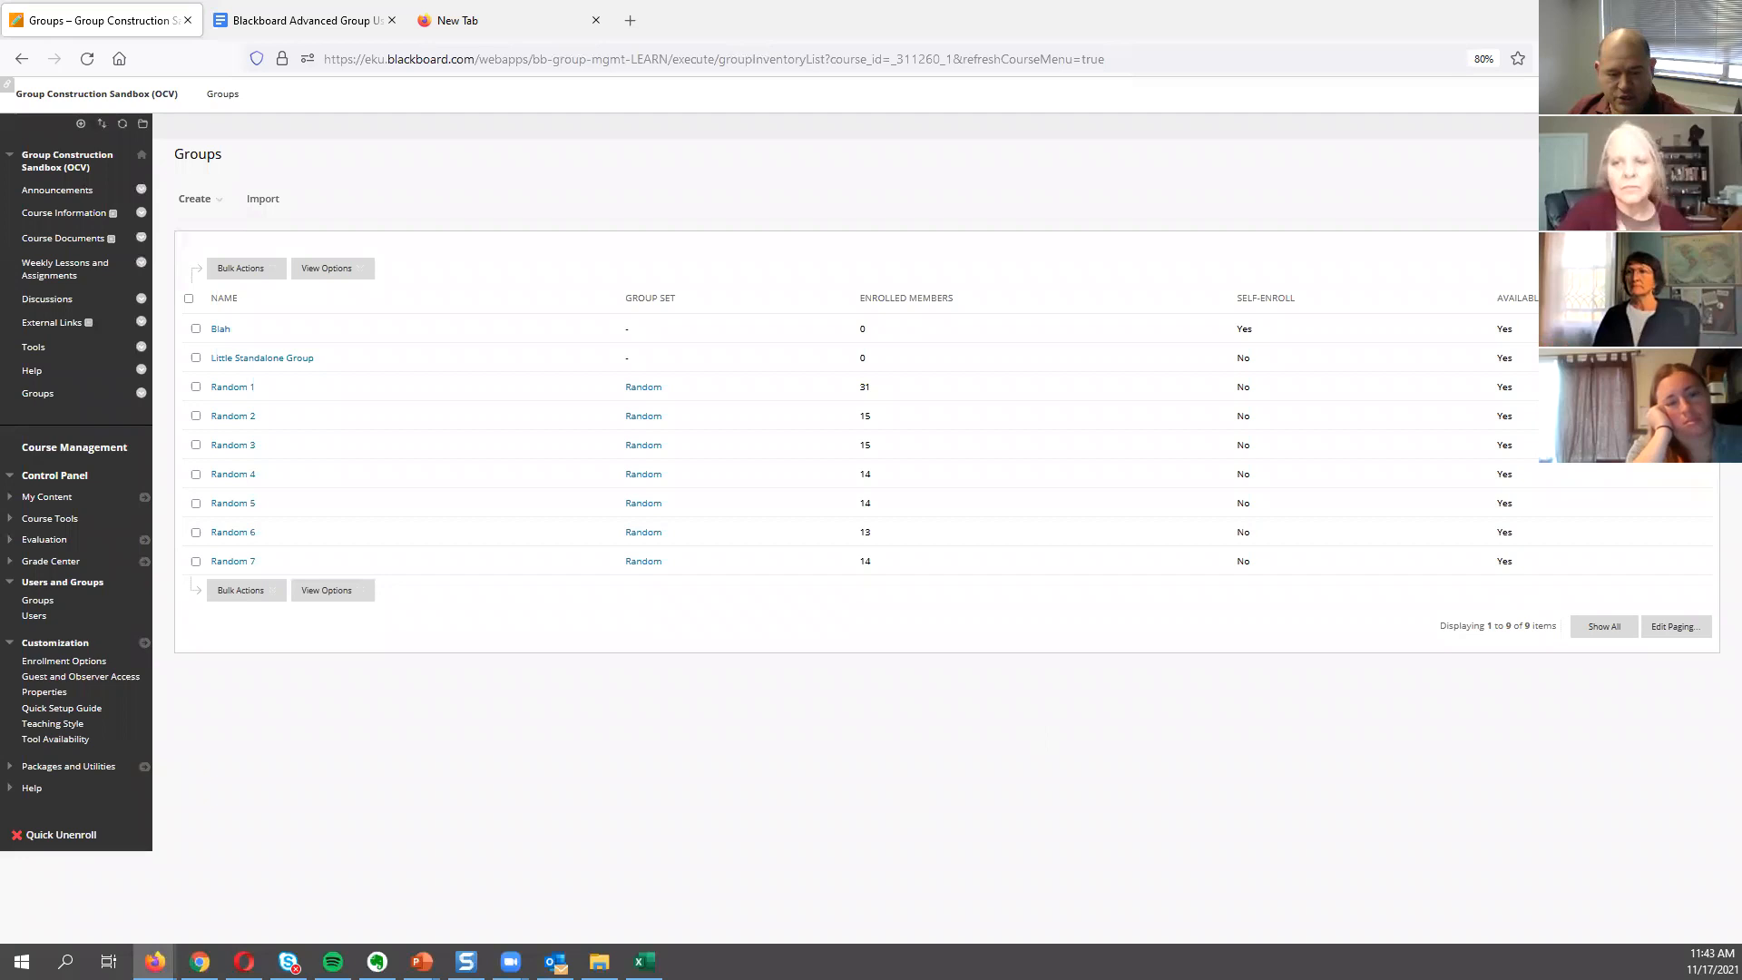
pyautogui.moveTo(422, 962)
pyautogui.click(525, 871)
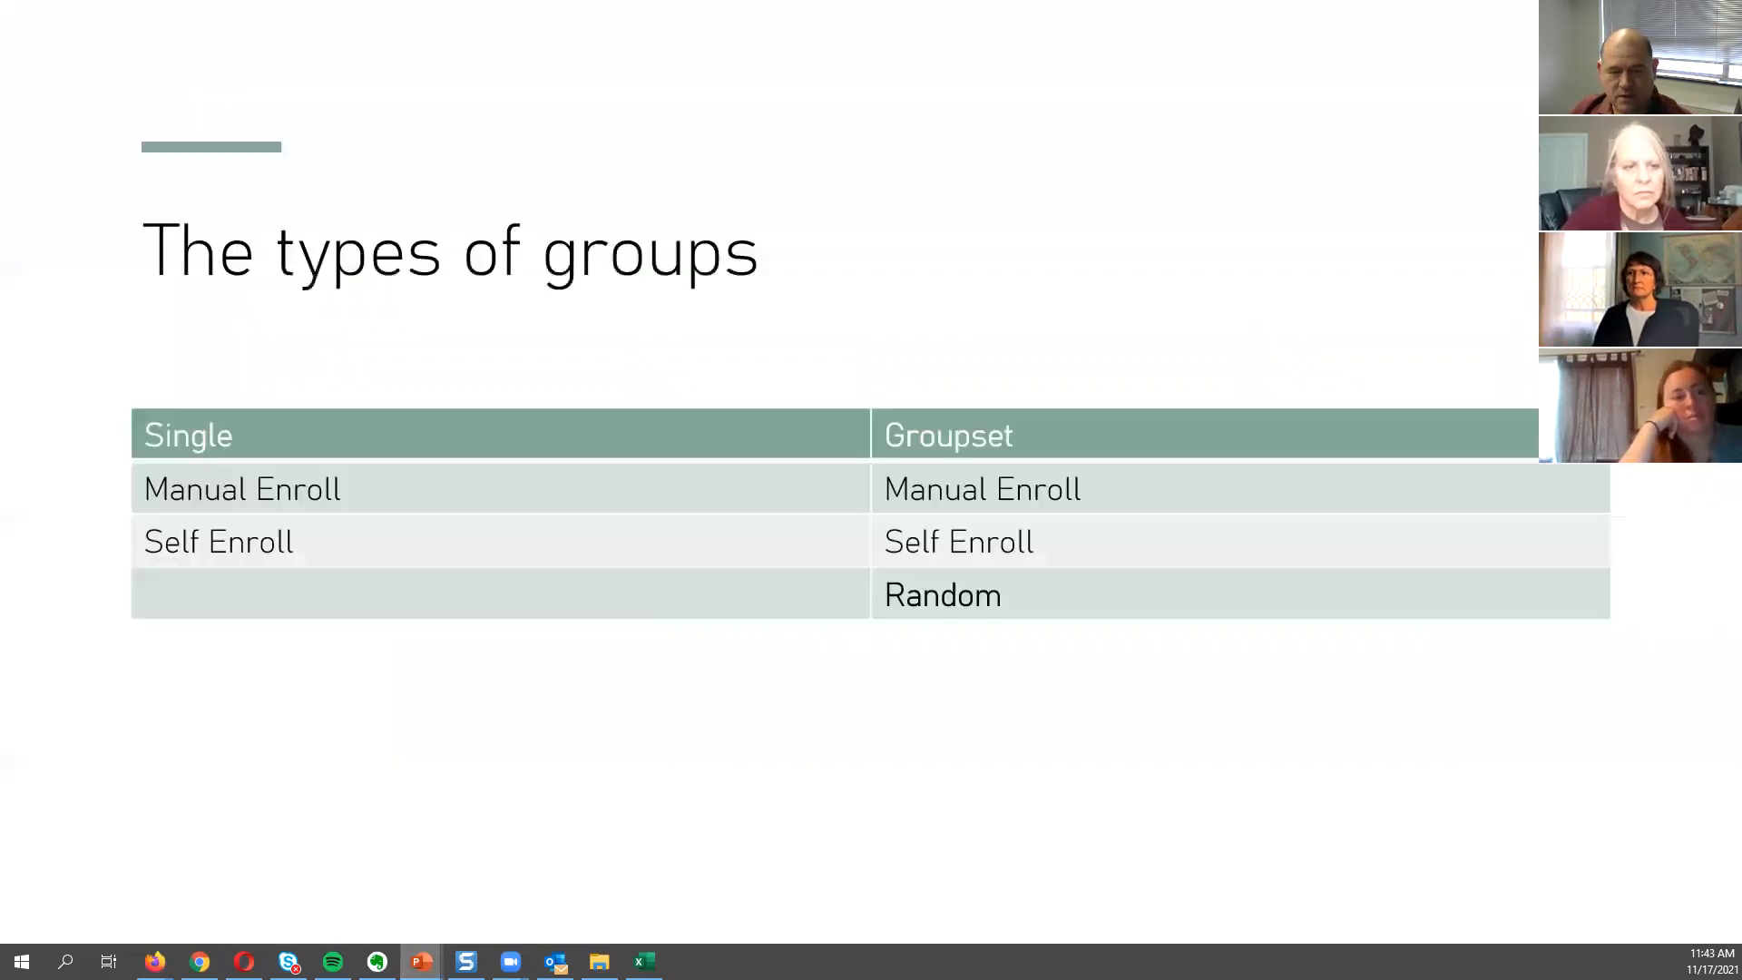
pyautogui.click(773, 710)
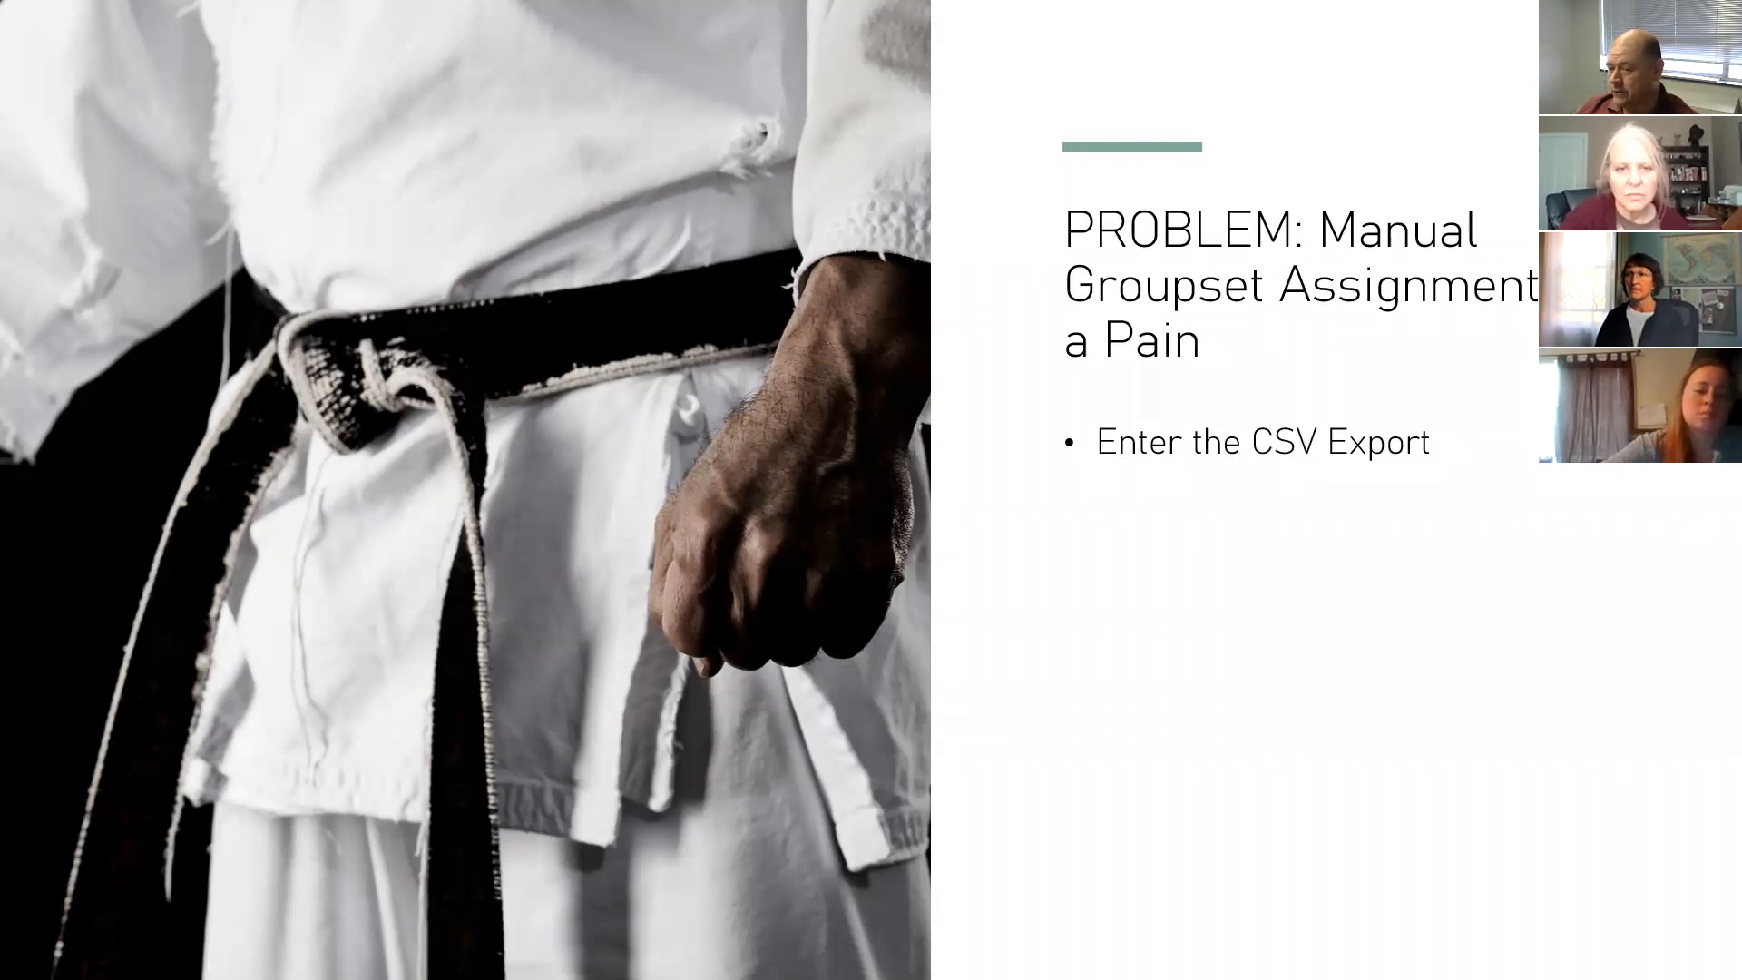
pyautogui.press('Right')
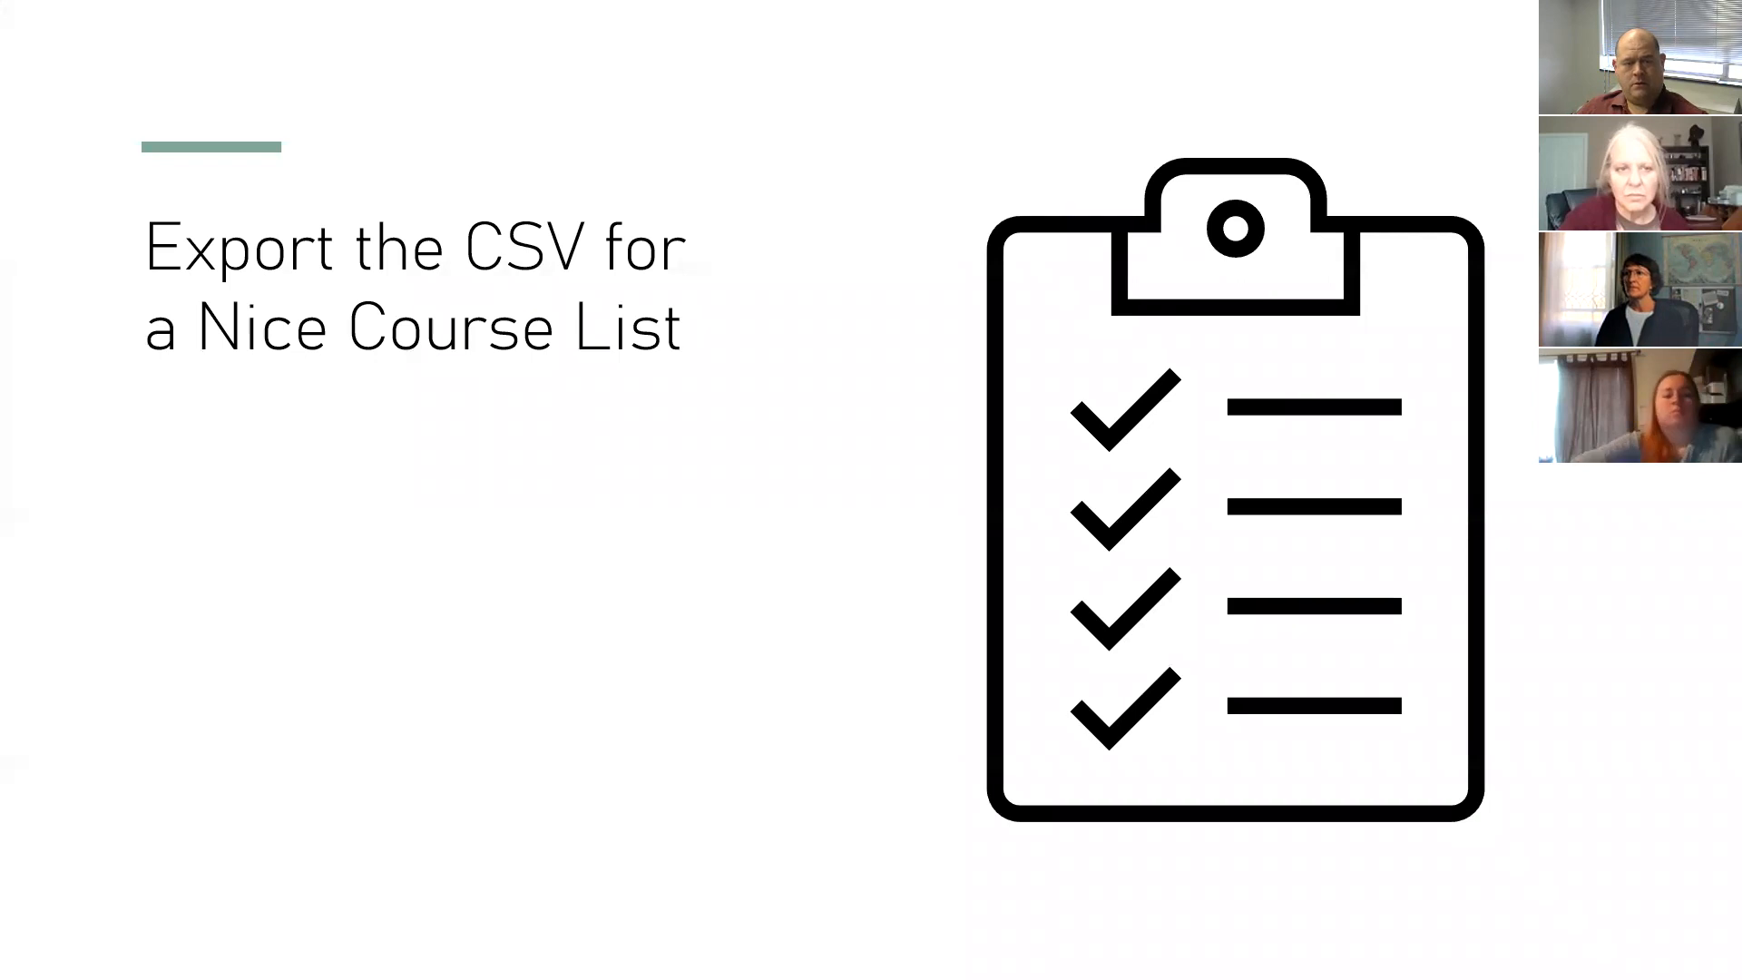
pyautogui.press('Right')
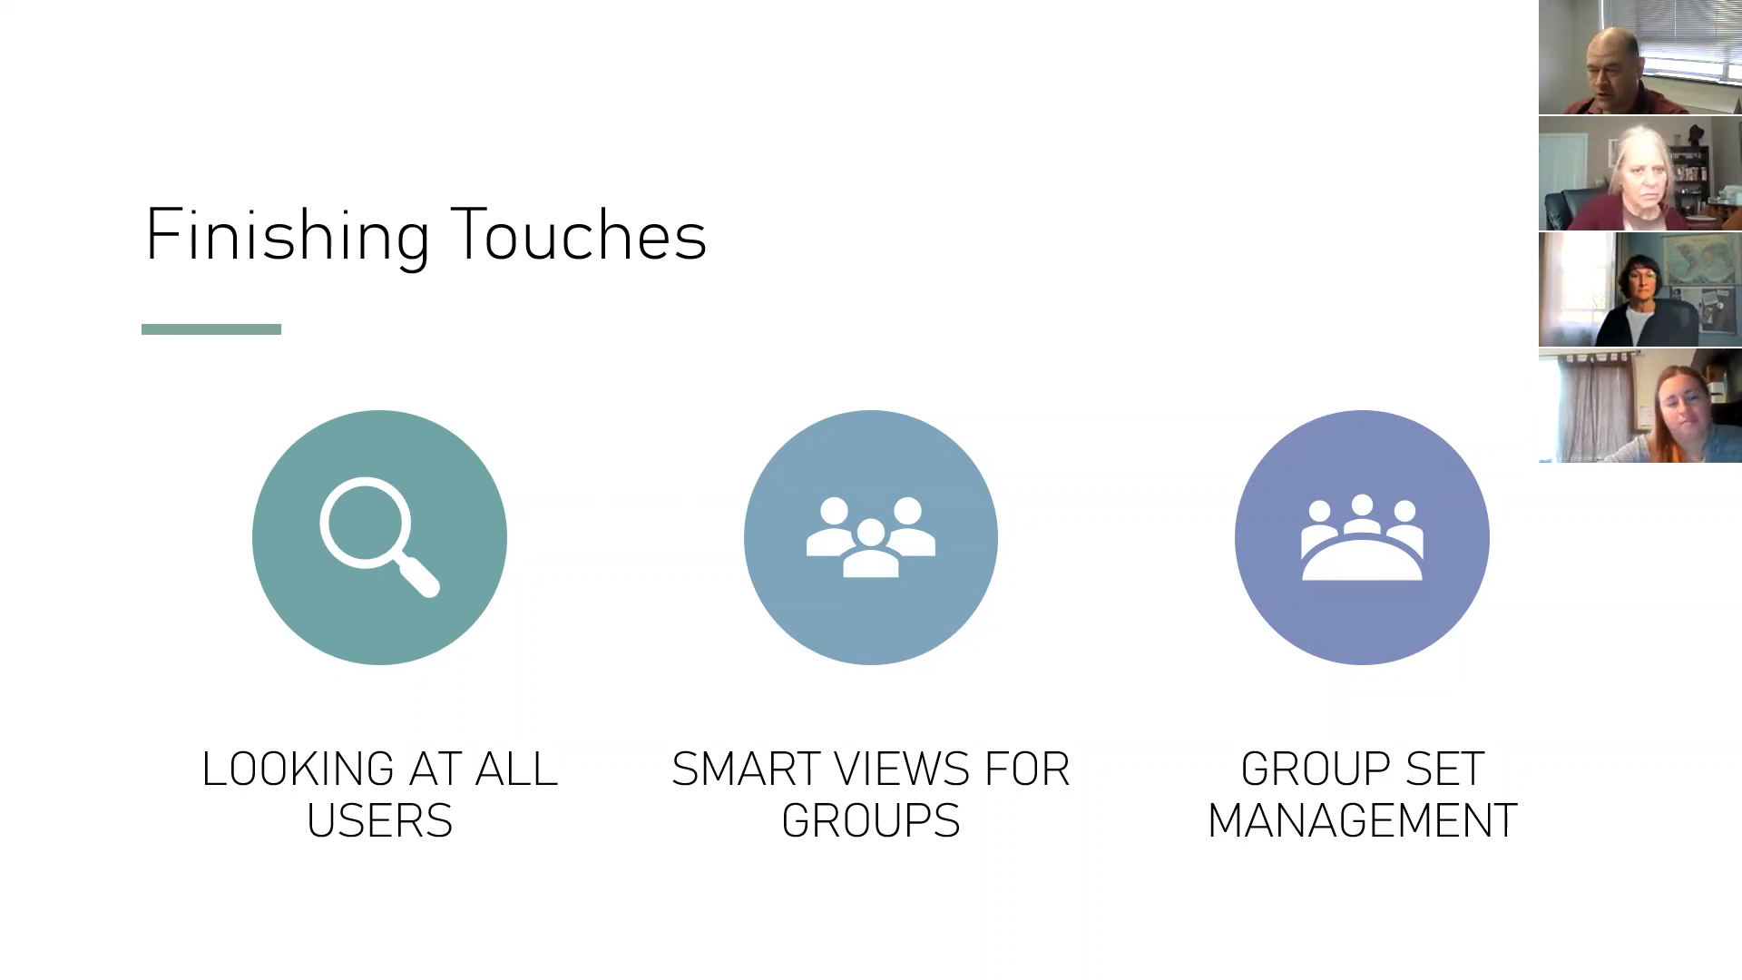
# Return to Blackboard in Firefox and review all course users with their group memberships on one unpaged list.
pyautogui.hotkey('alt', 'Tab')
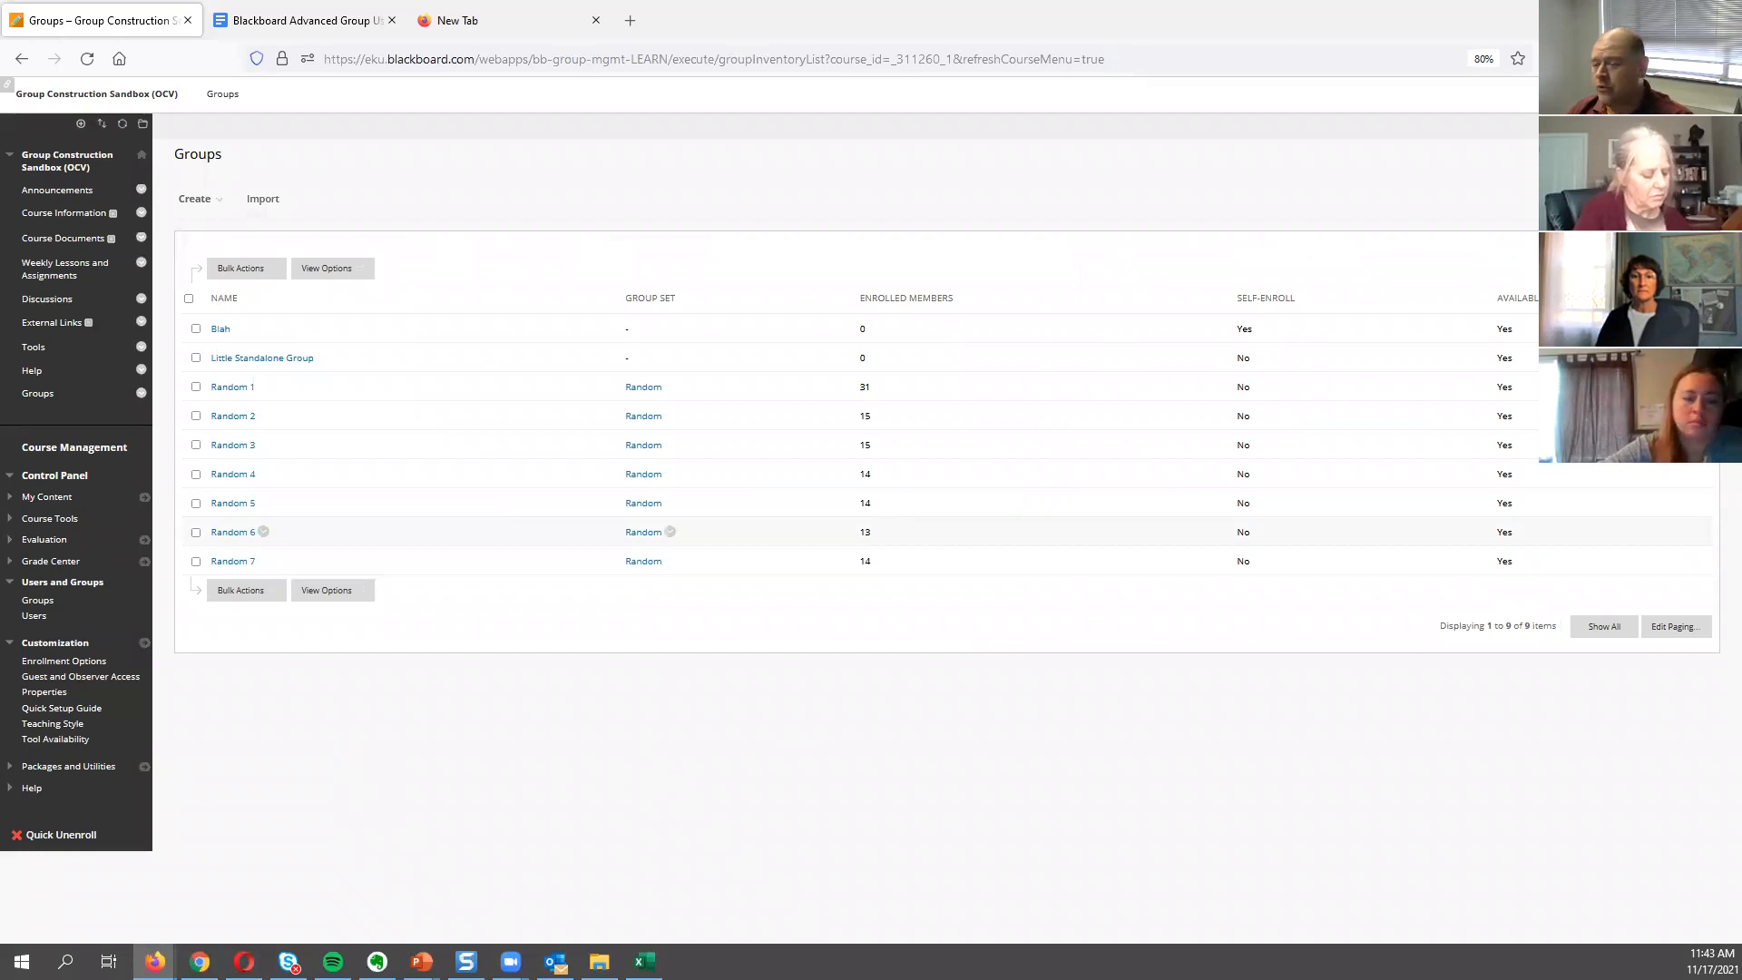
pyautogui.click(1329, 252)
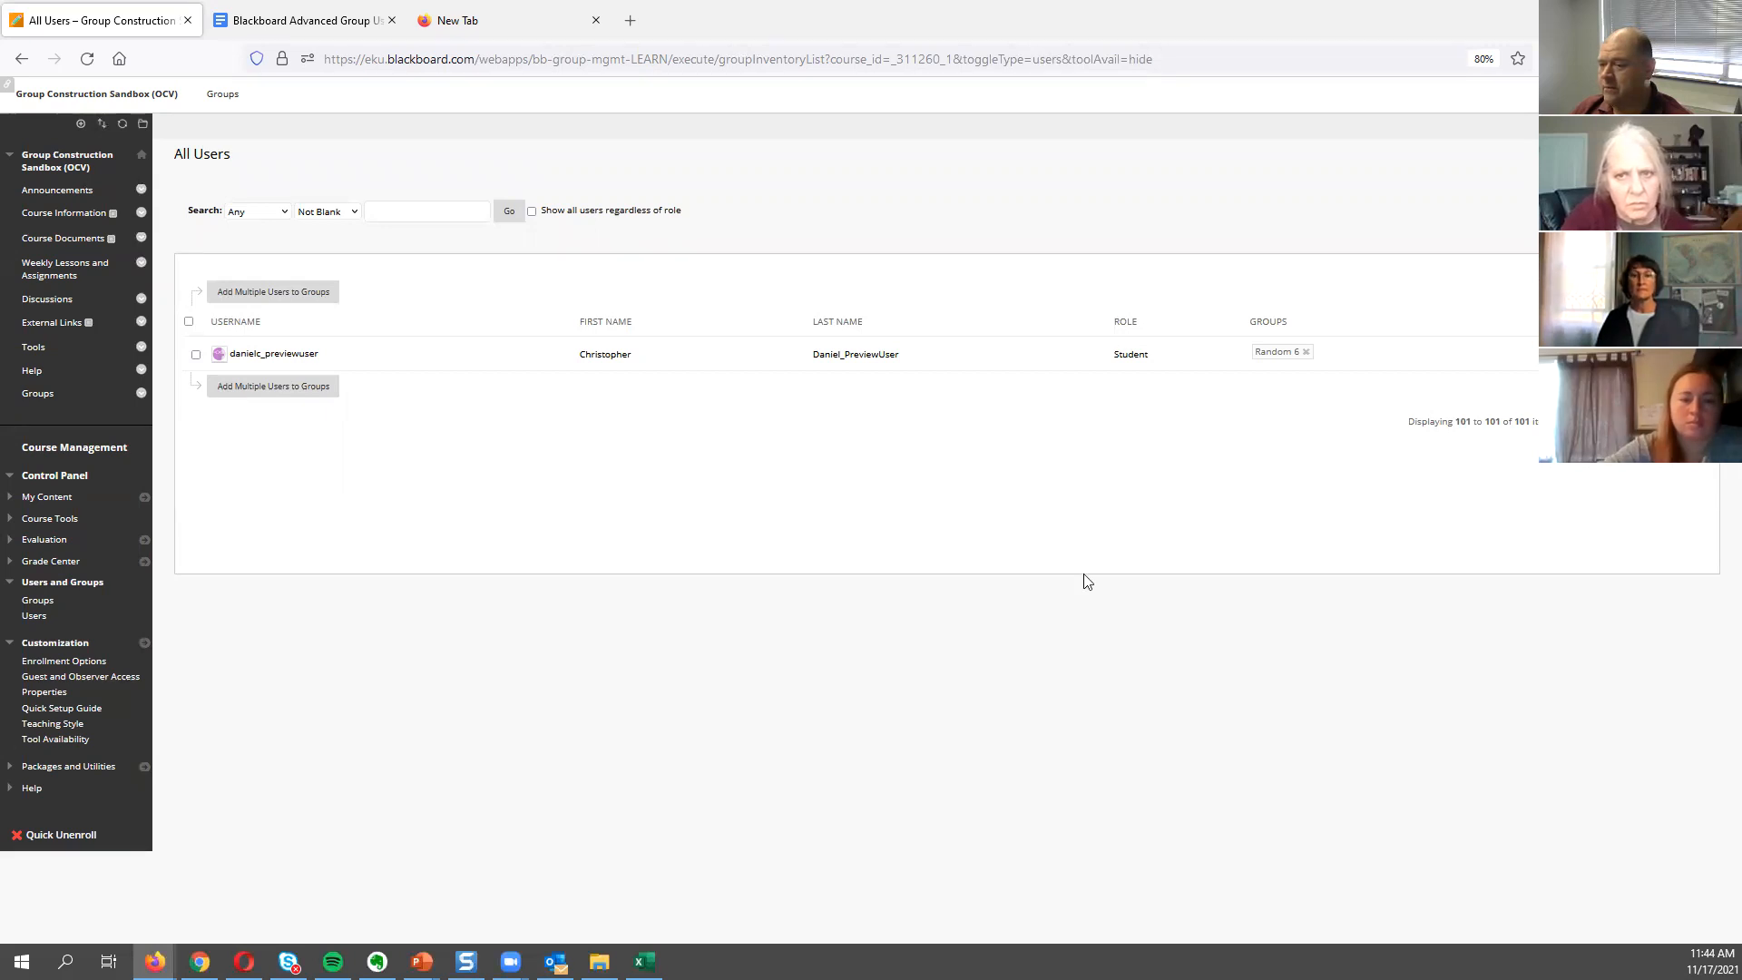
pyautogui.click(1594, 421)
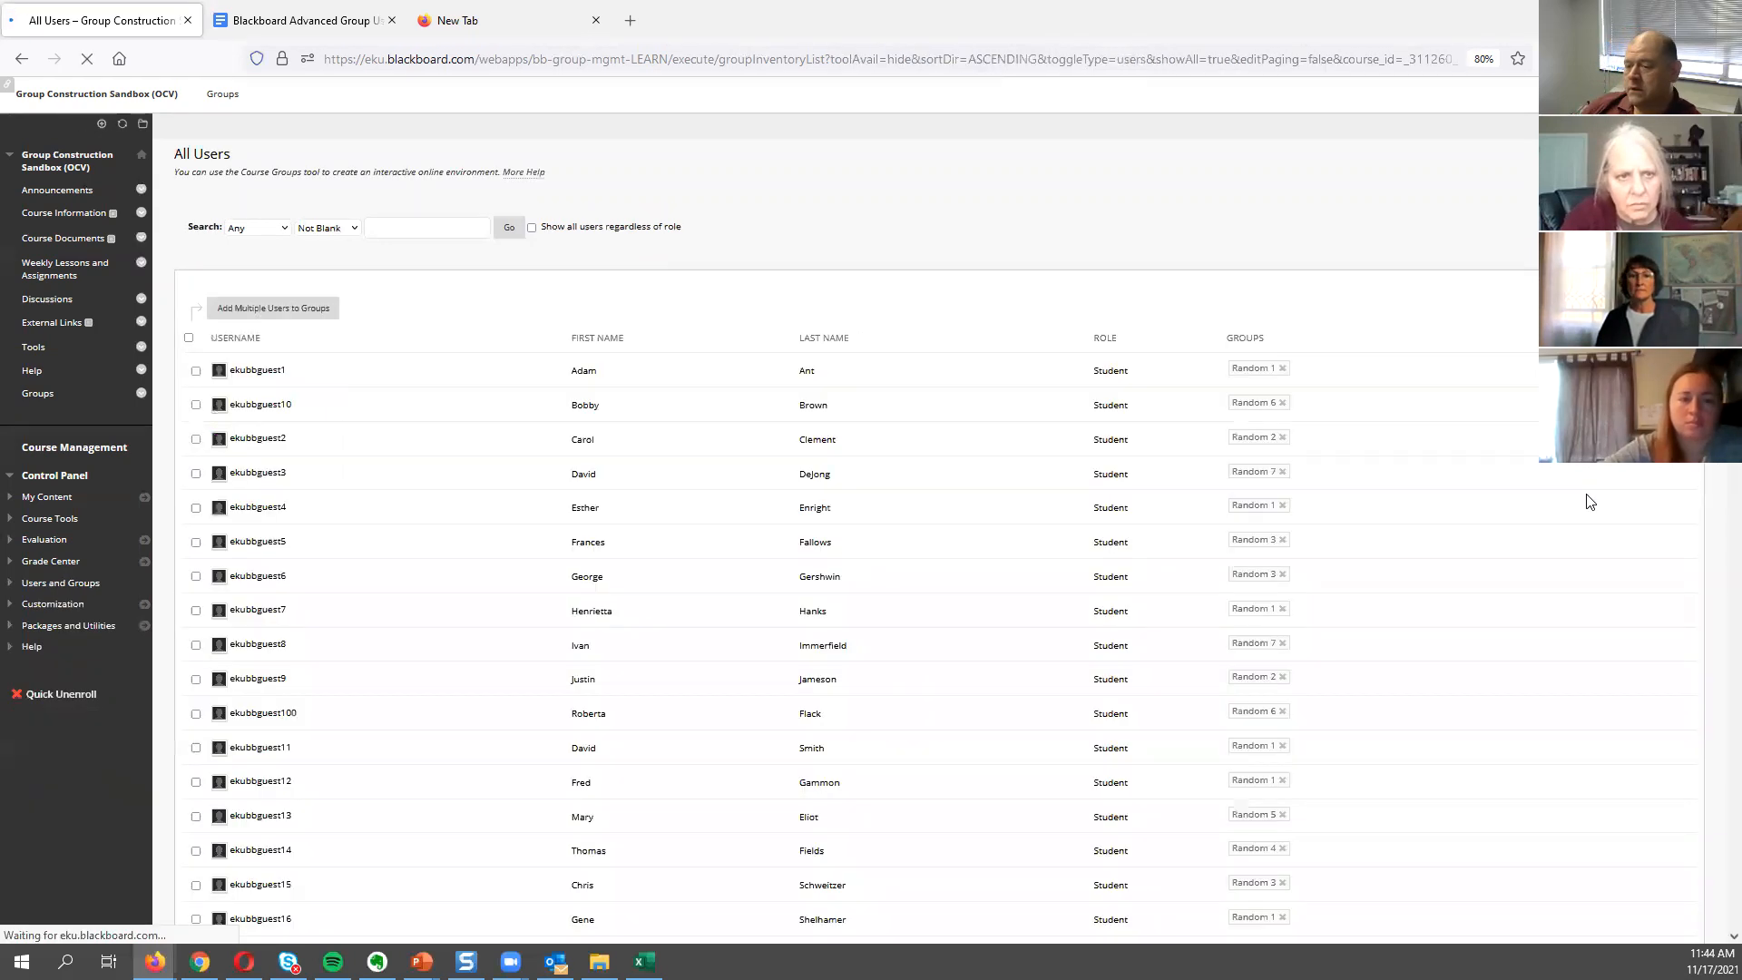
pyautogui.scroll(-3, 1325, 377)
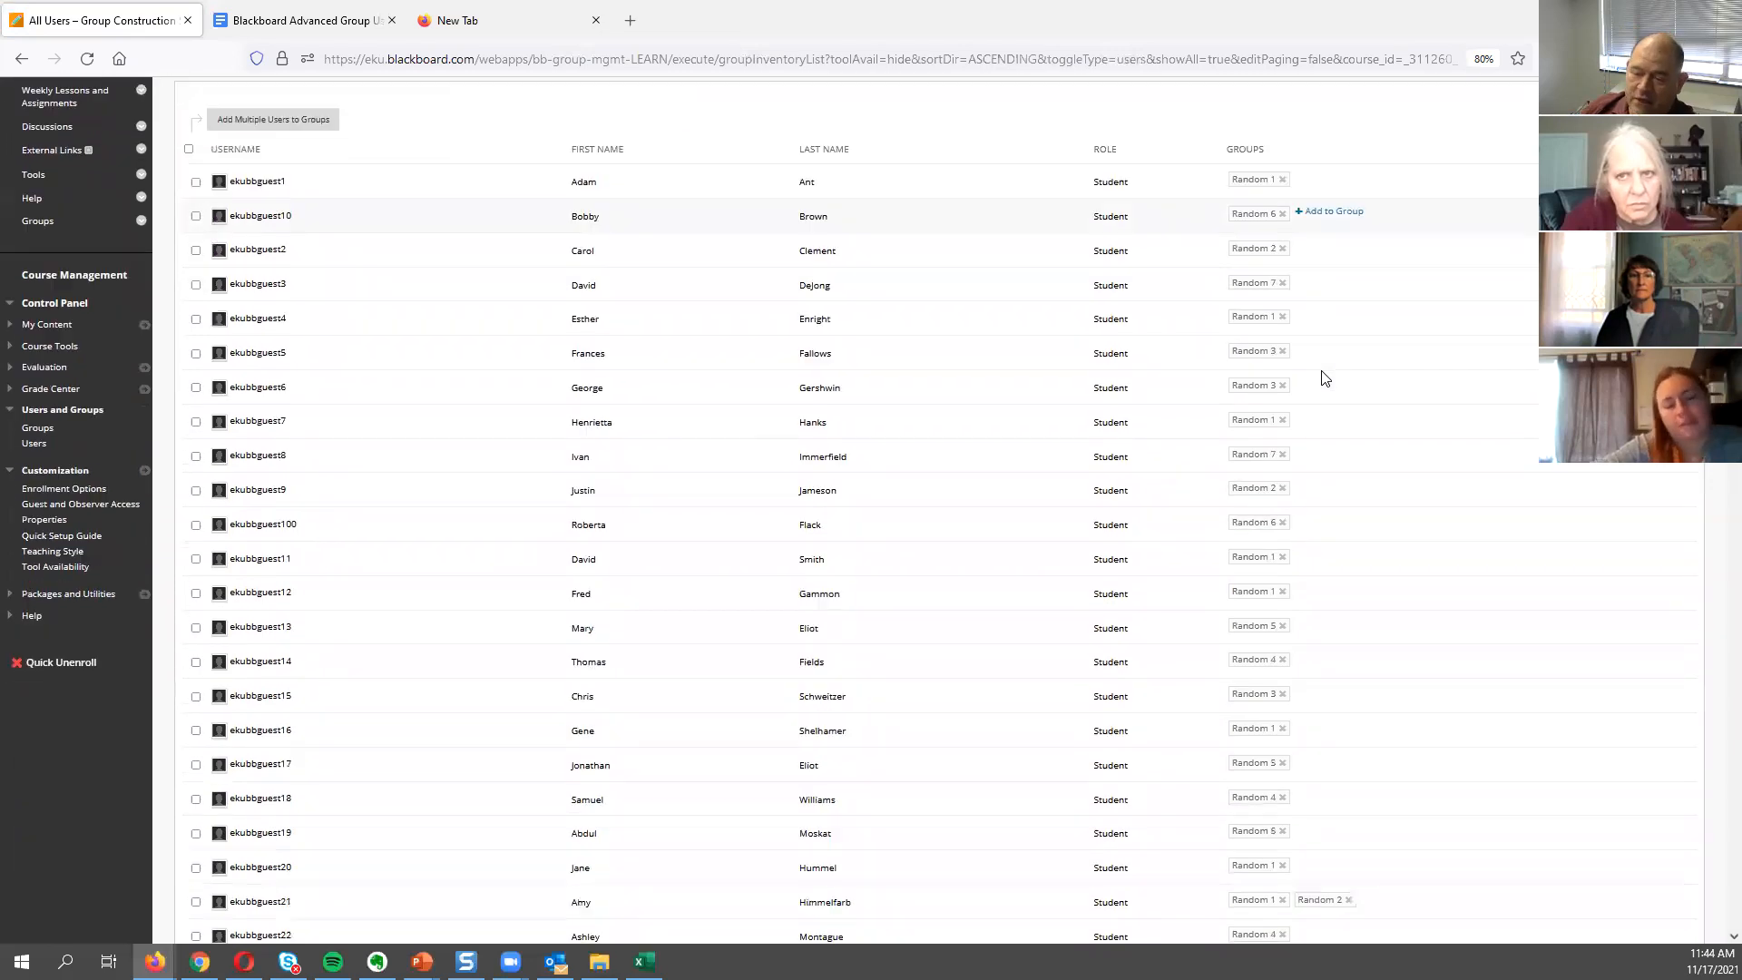
pyautogui.scroll(1, 1326, 379)
pyautogui.scroll(1, 1322, 377)
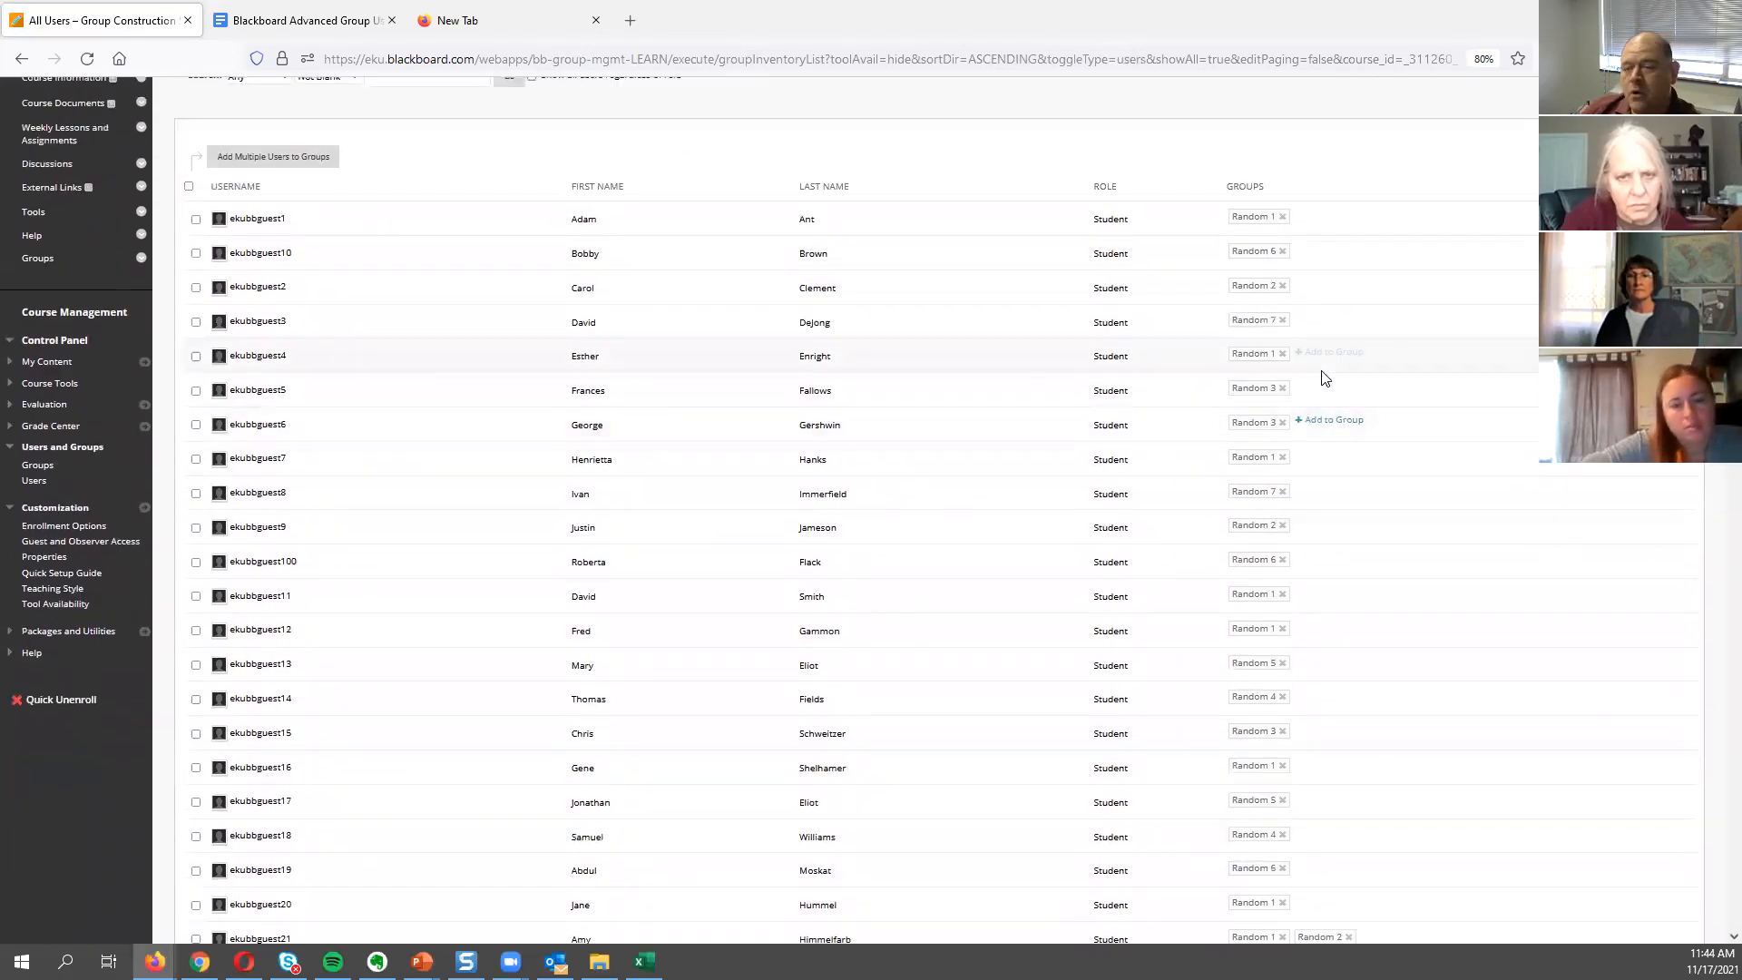
# Remove the first four listed users from their groups Random 1, Random 6, Random 2 and Random 7, confirming each removal.
pyautogui.click(1283, 218)
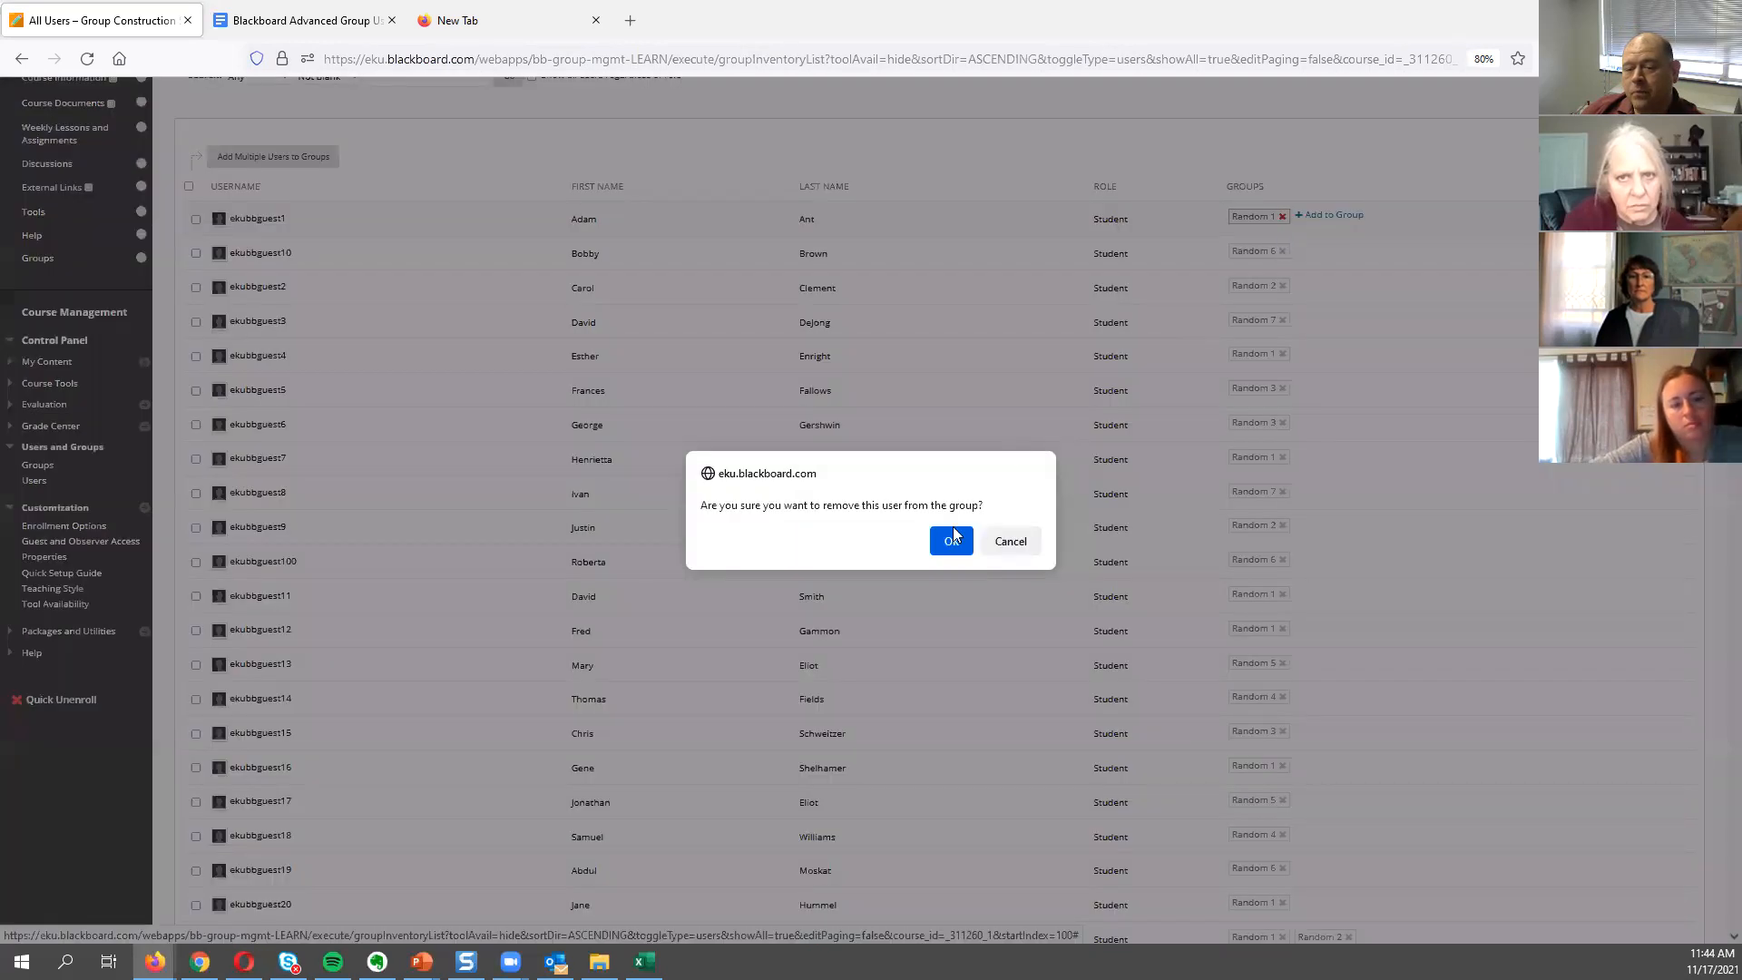
pyautogui.click(949, 539)
pyautogui.click(1282, 248)
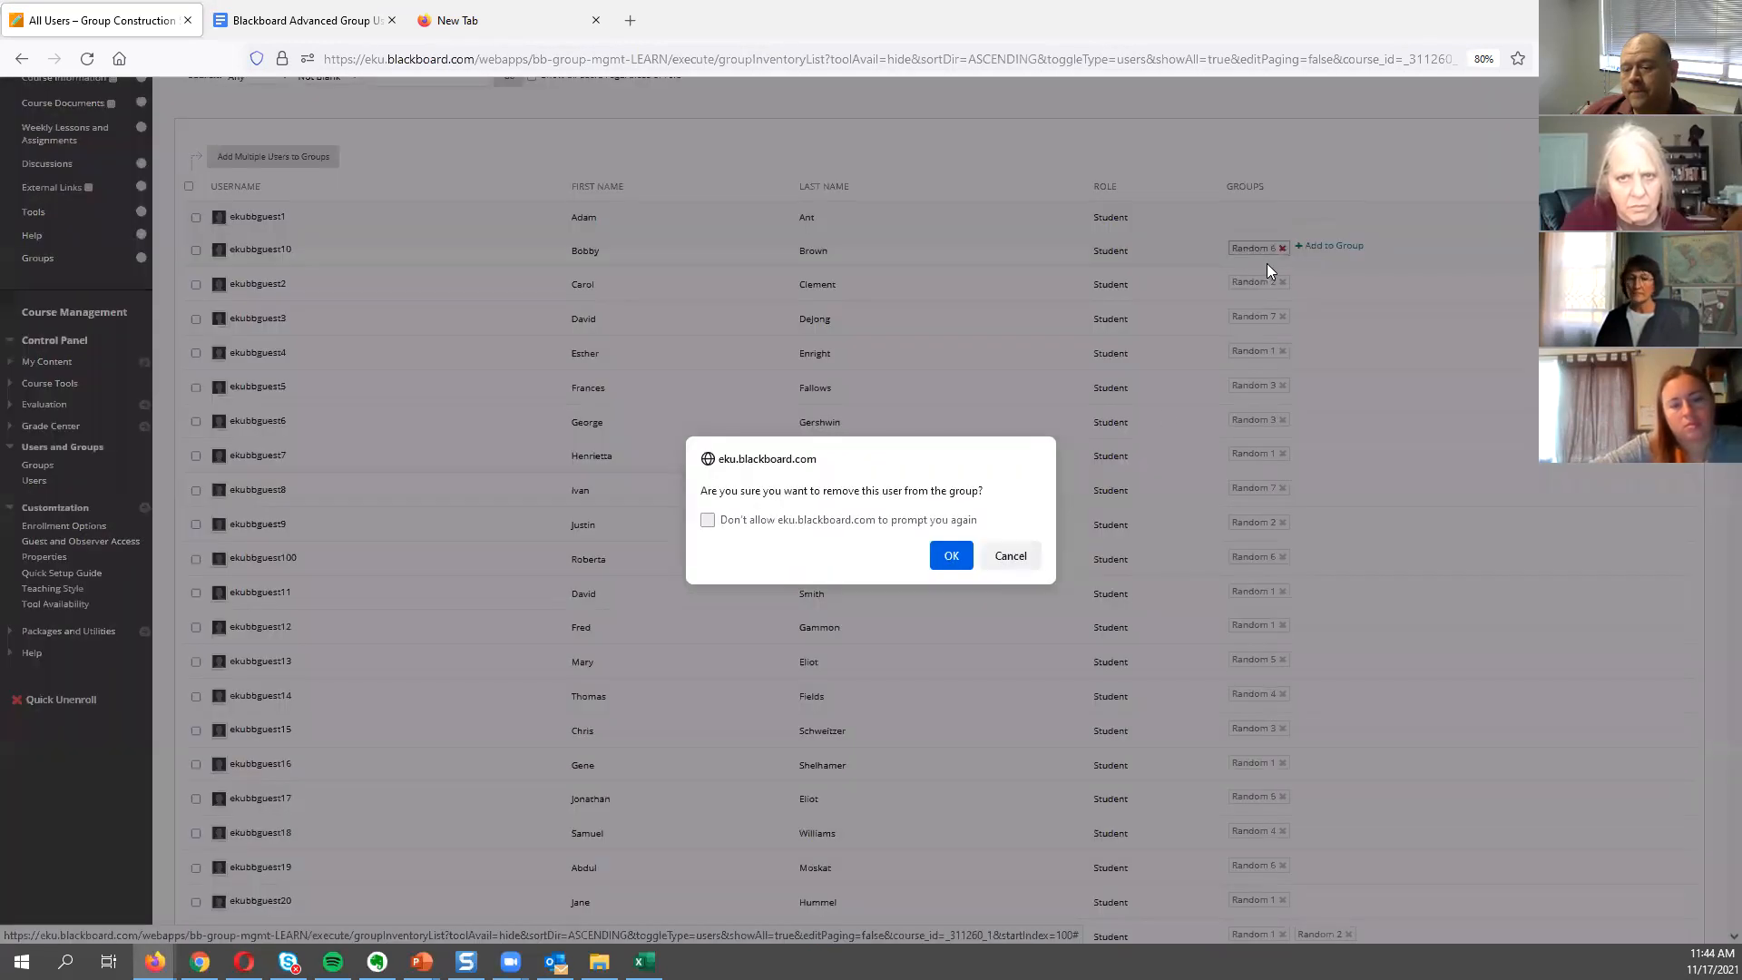
pyautogui.click(951, 553)
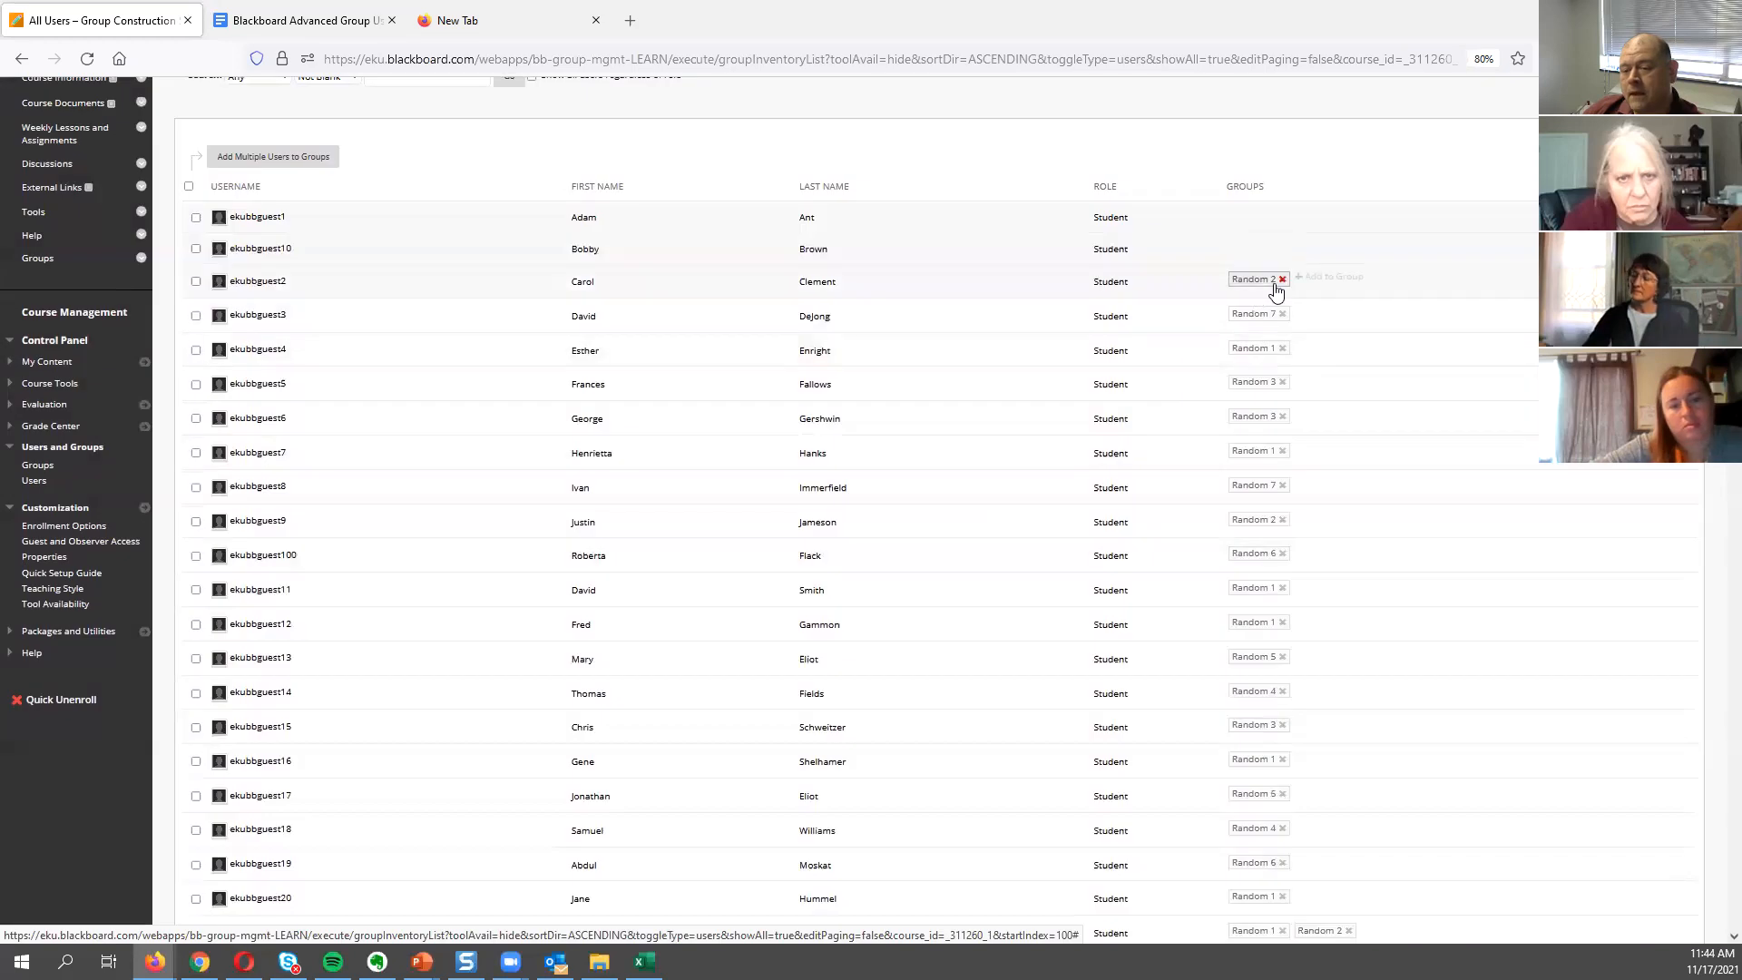
pyautogui.click(1282, 280)
pyautogui.click(950, 555)
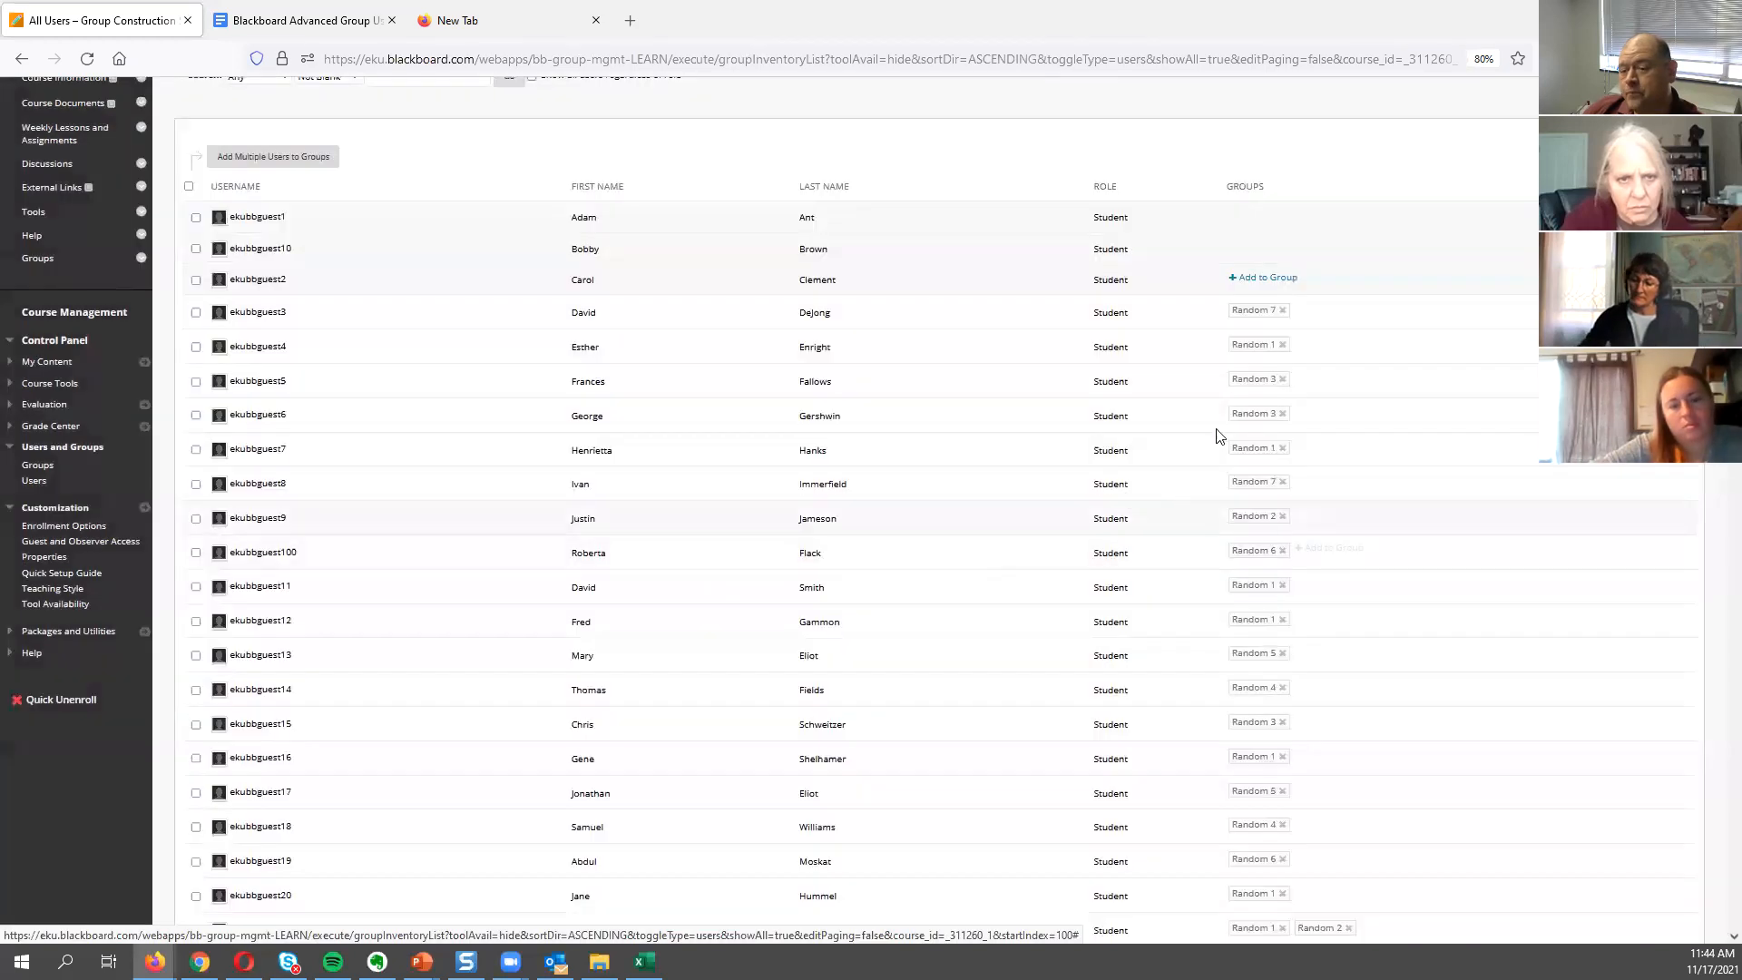
pyautogui.click(1281, 312)
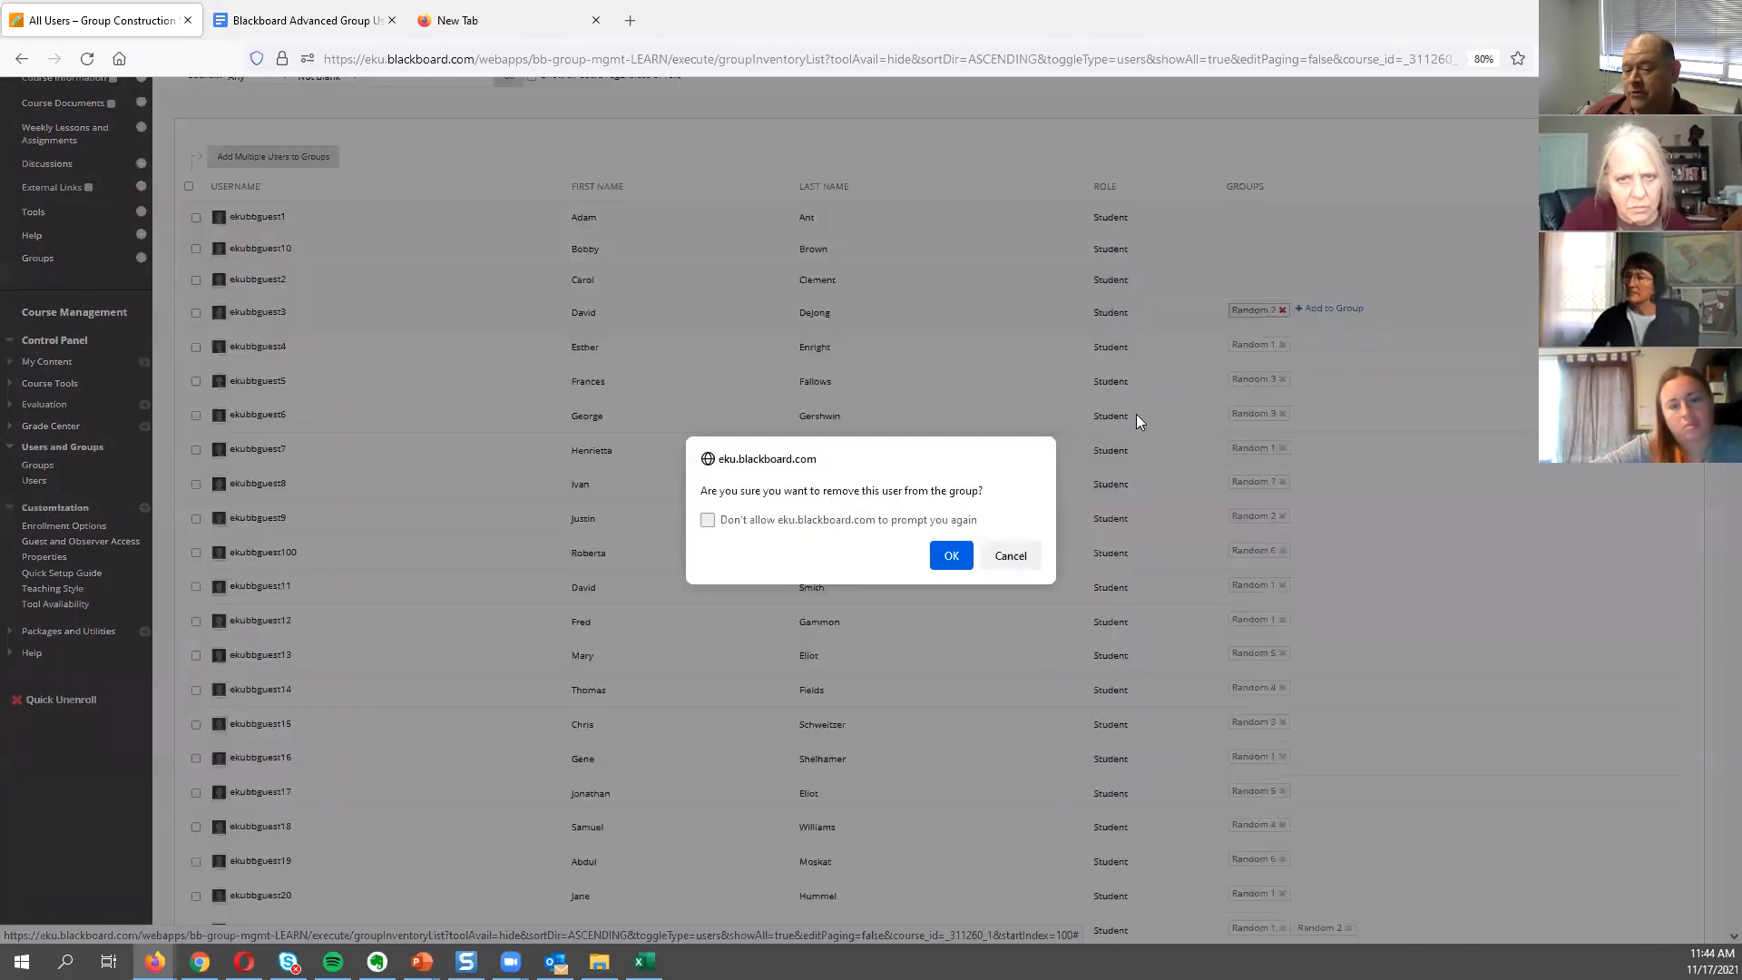
pyautogui.click(950, 555)
pyautogui.scroll(3, 1145, 277)
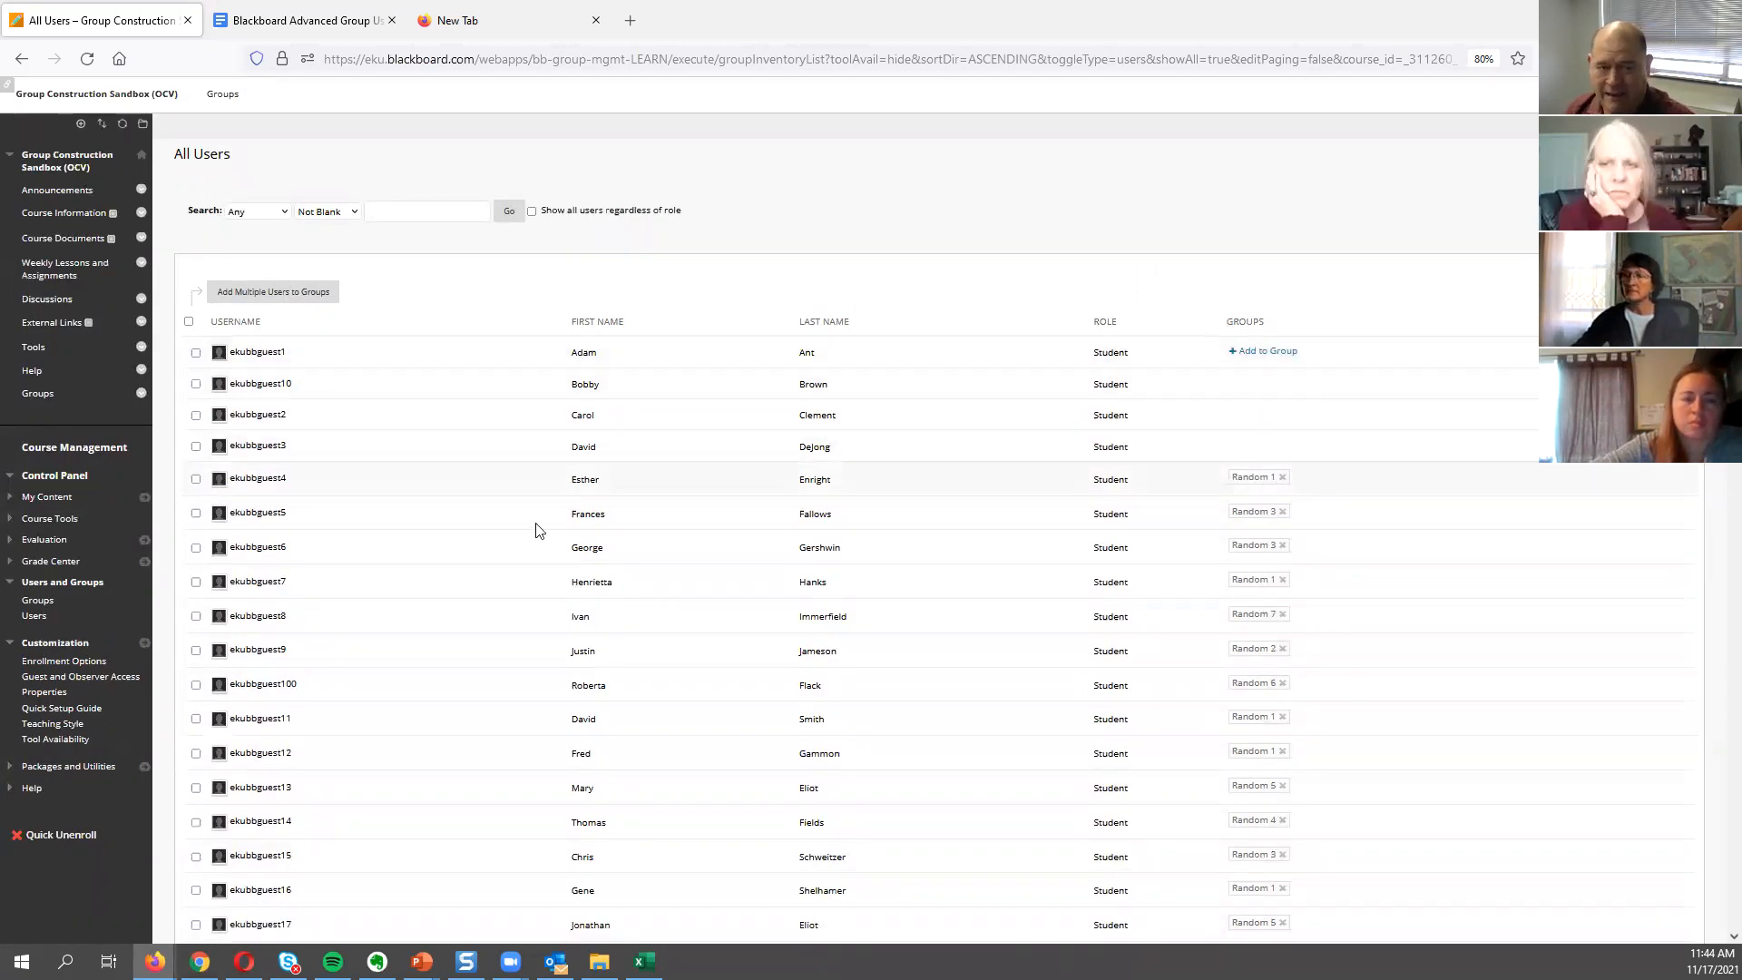
# Add the first four listed users, all without a group, to Random 7 together.
pyautogui.click(196, 352)
pyautogui.click(196, 384)
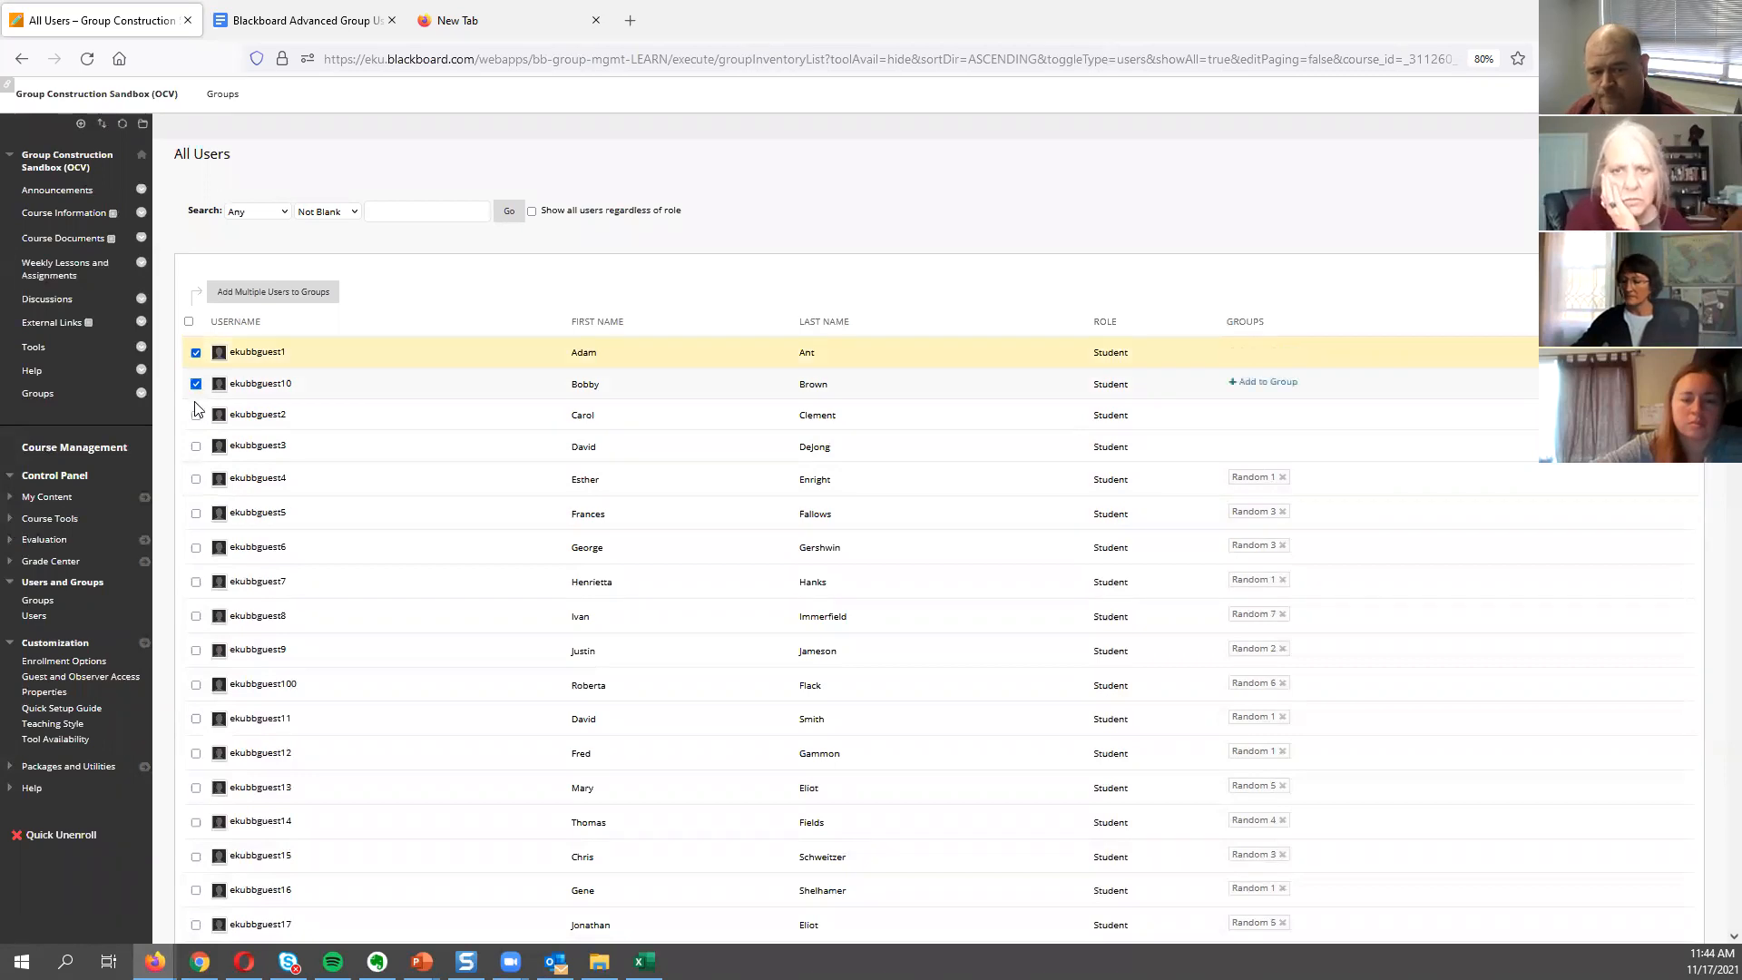
pyautogui.click(196, 415)
pyautogui.click(196, 447)
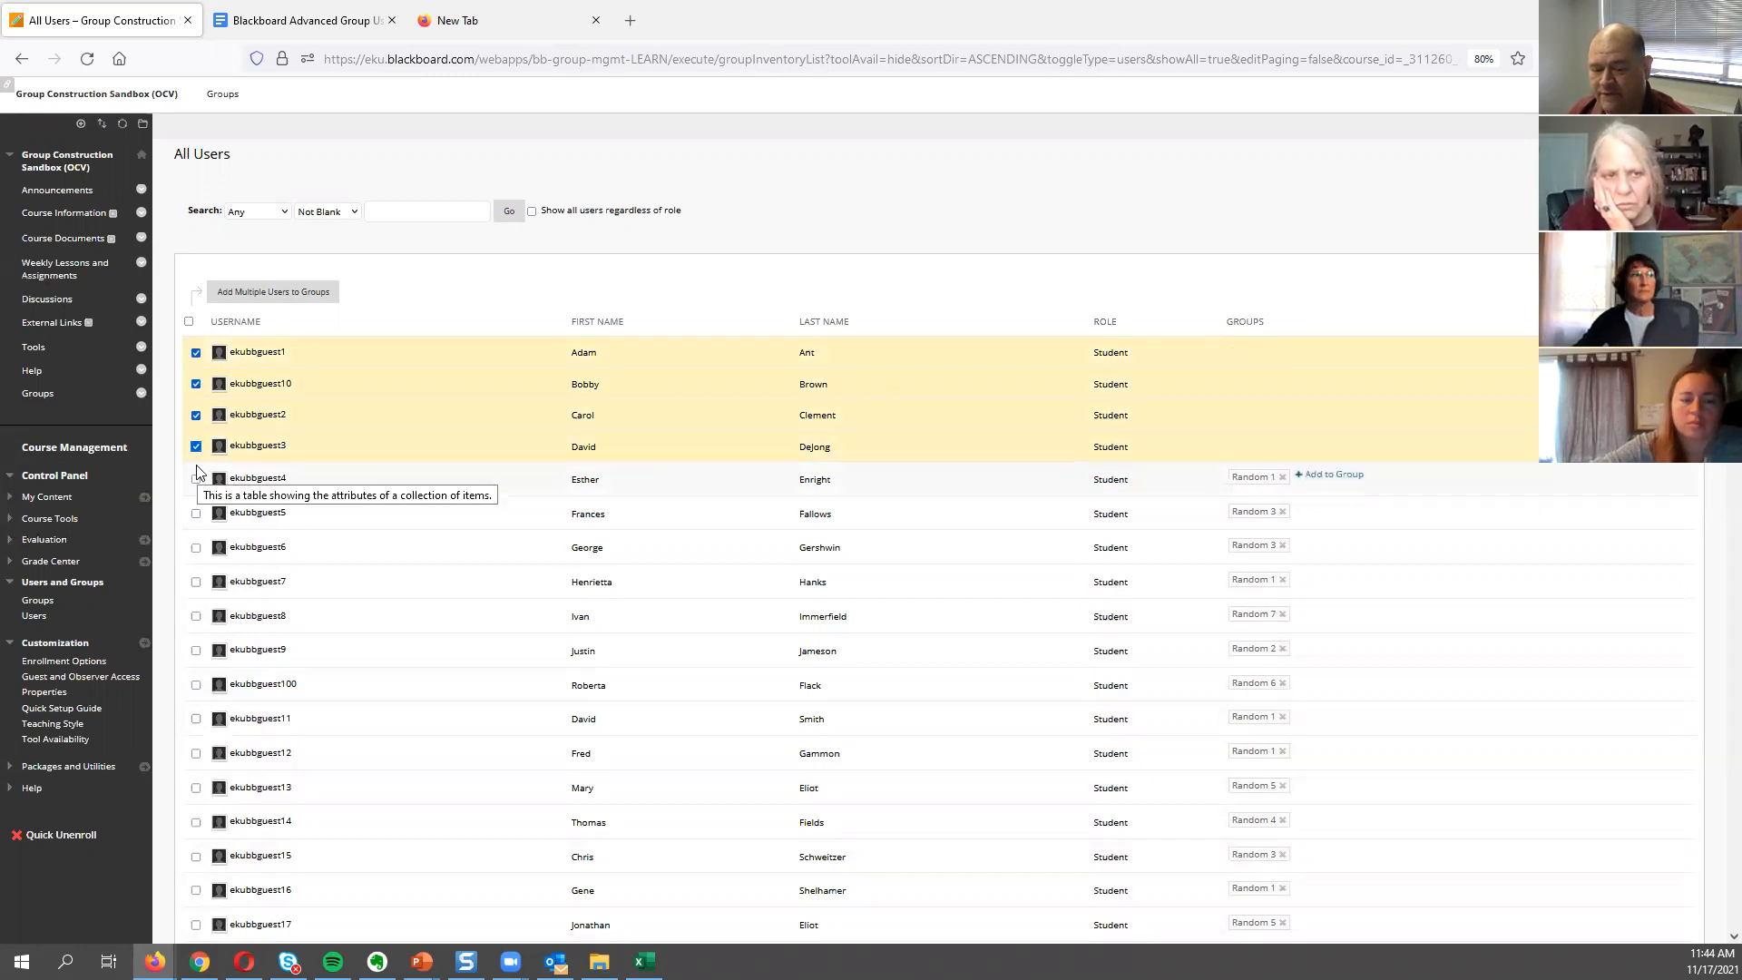
pyautogui.click(281, 294)
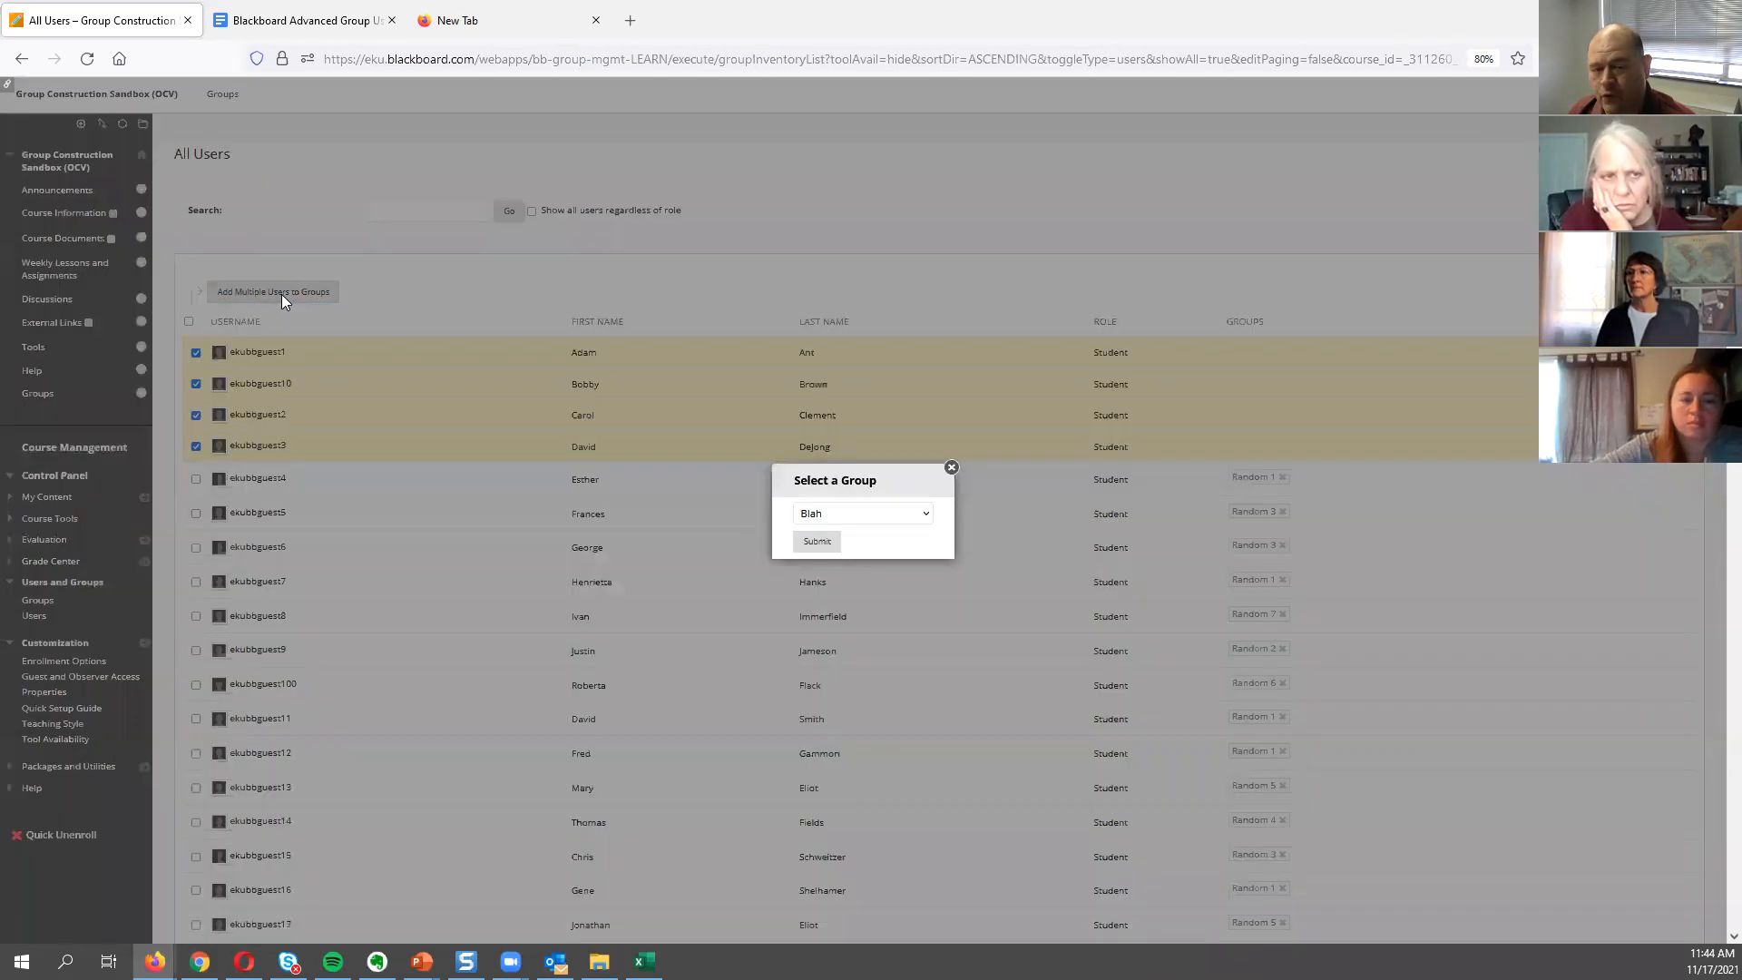
pyautogui.click(927, 515)
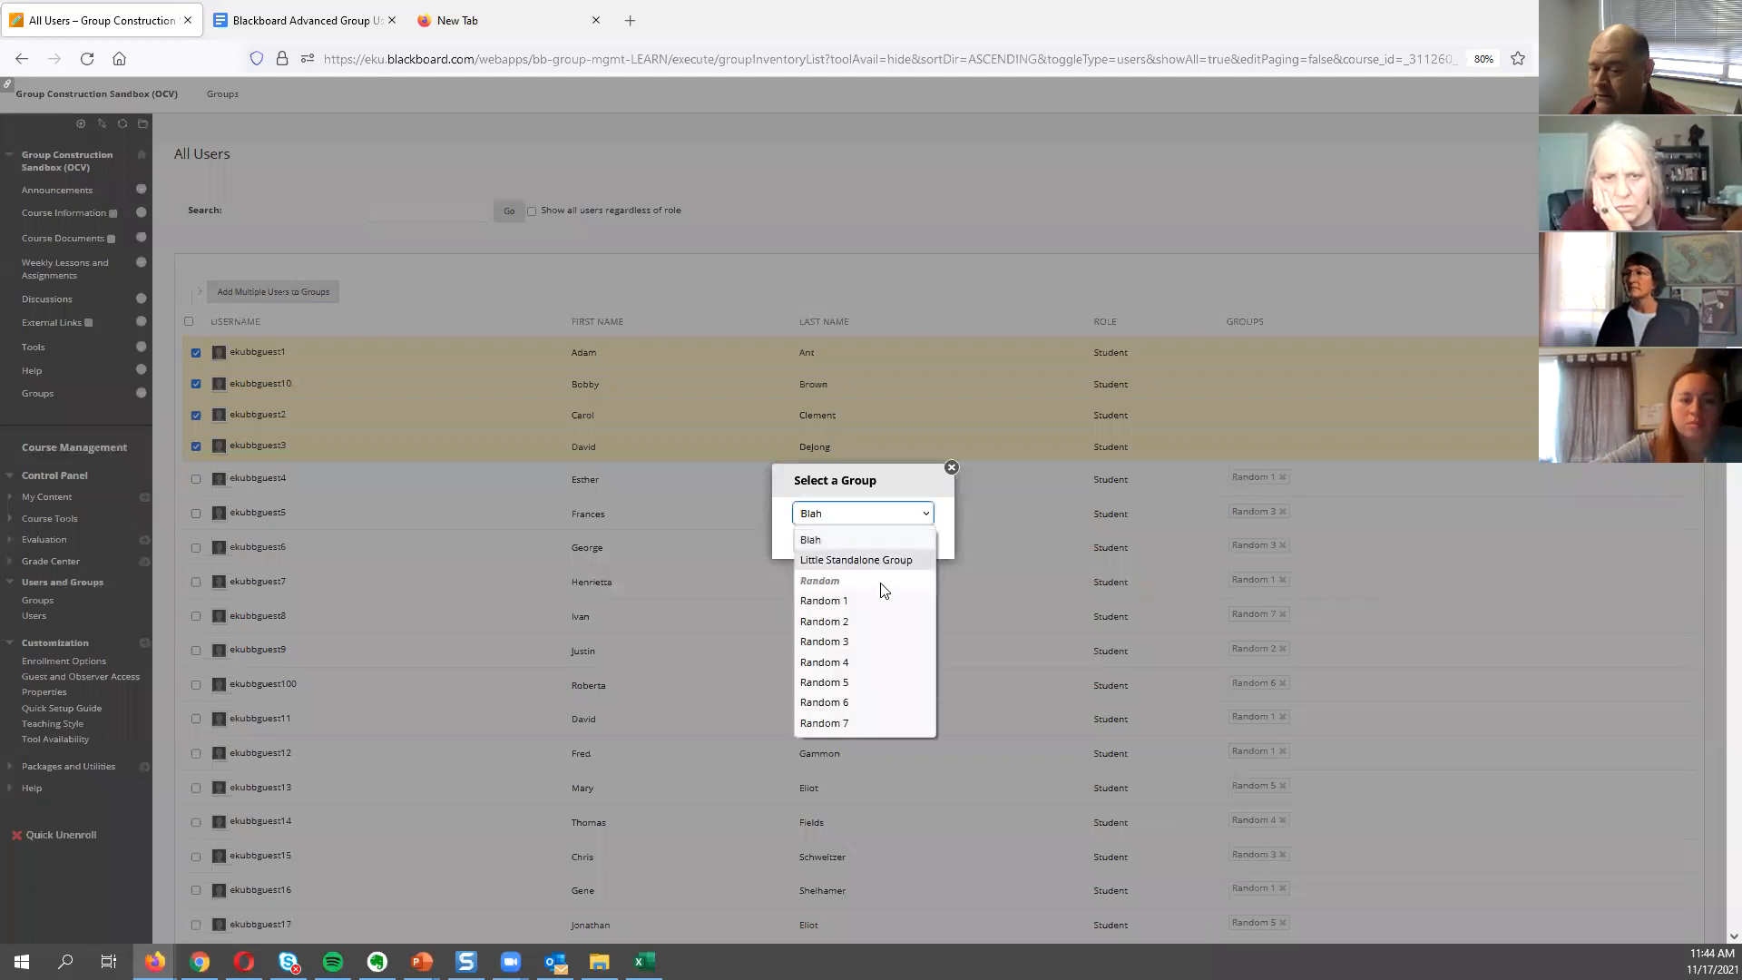
pyautogui.click(851, 723)
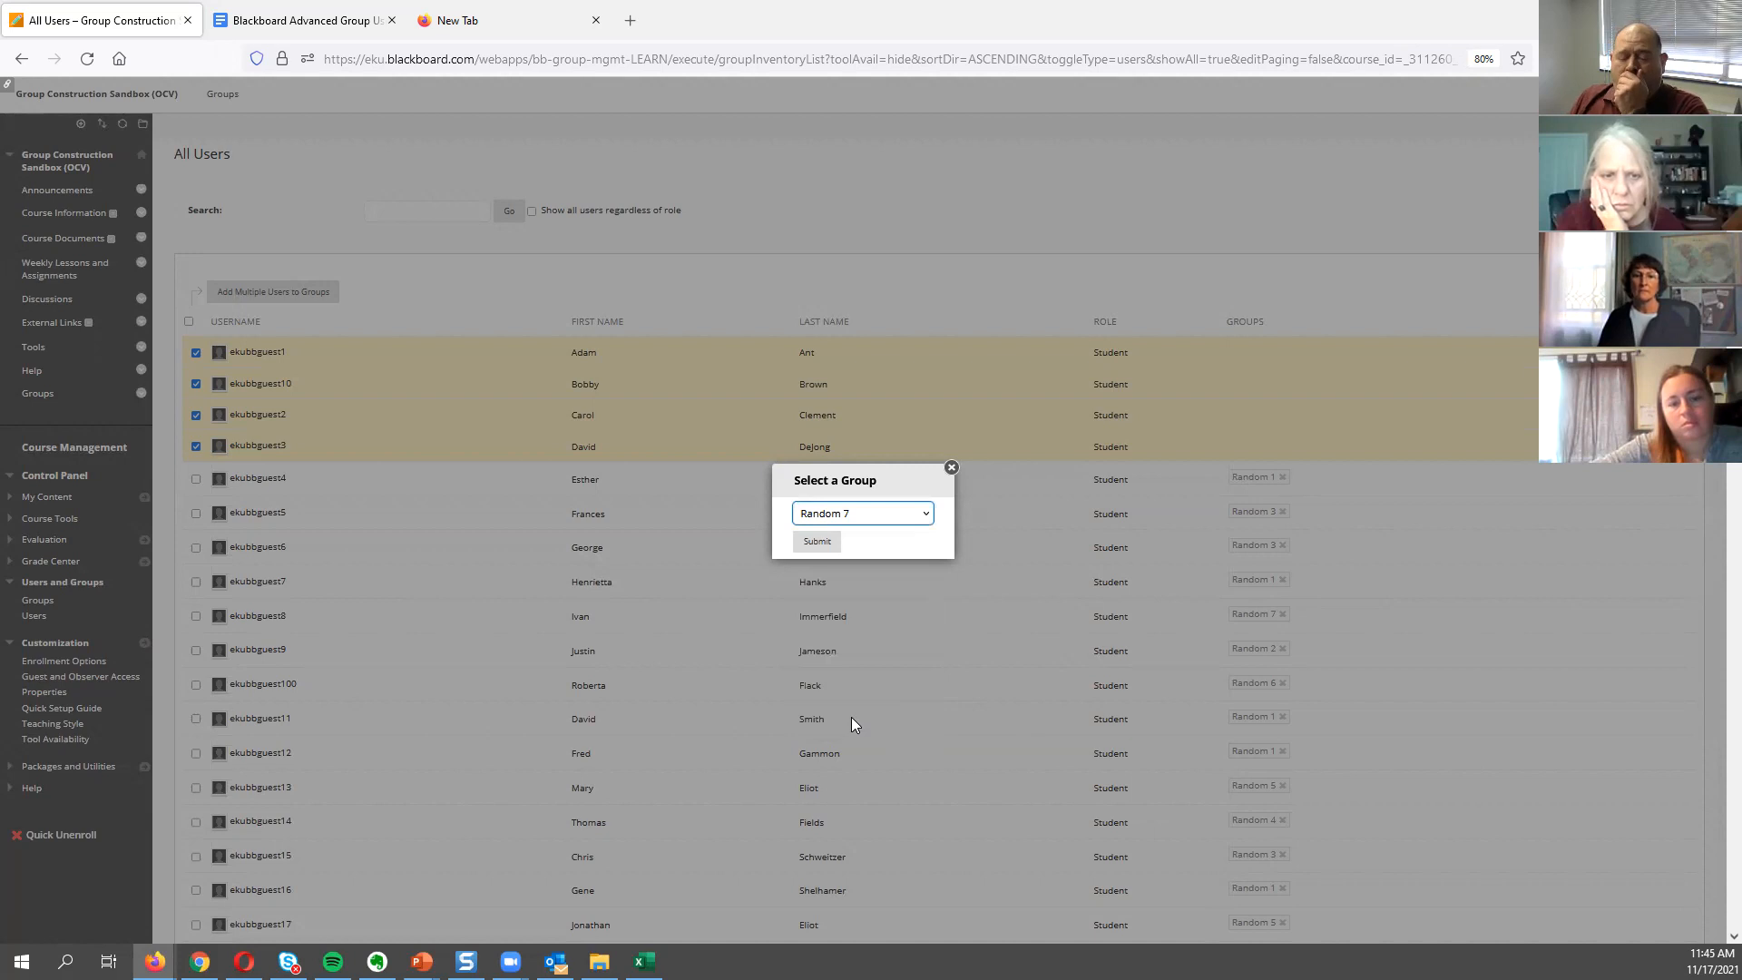
pyautogui.click(826, 546)
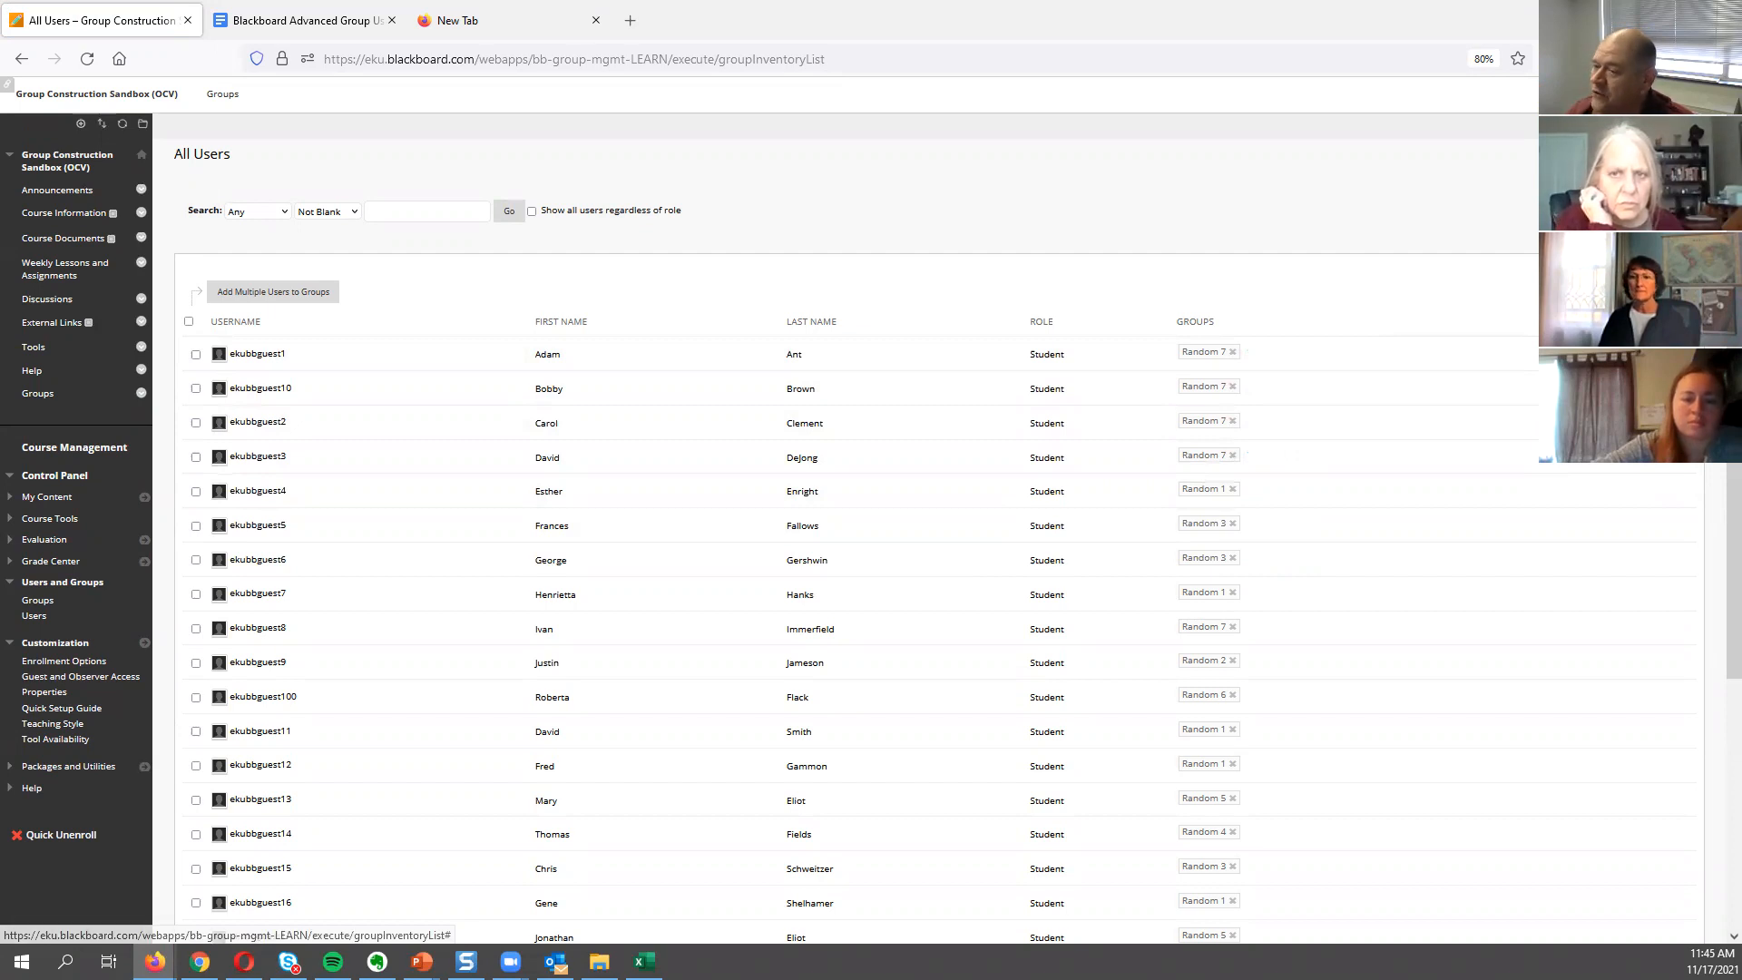
# On the third page of users, move the sixth listed user from Random 1 to Random 5.
pyautogui.click(1668, 291)
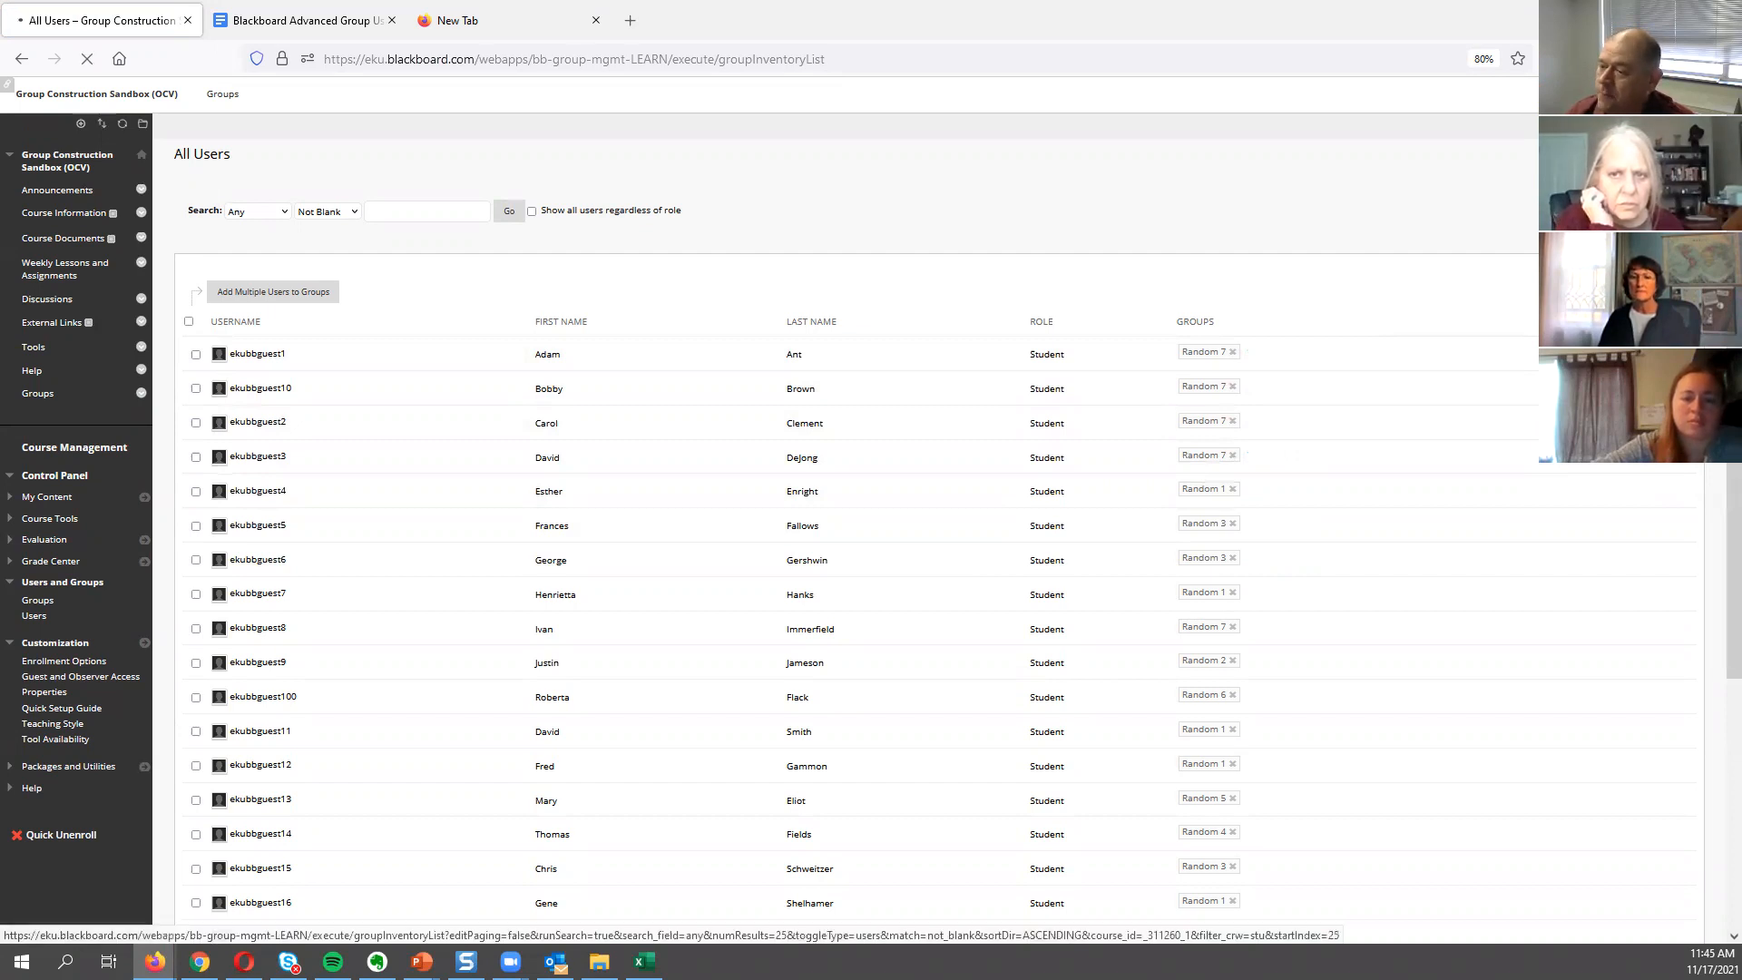
pyautogui.click(1668, 291)
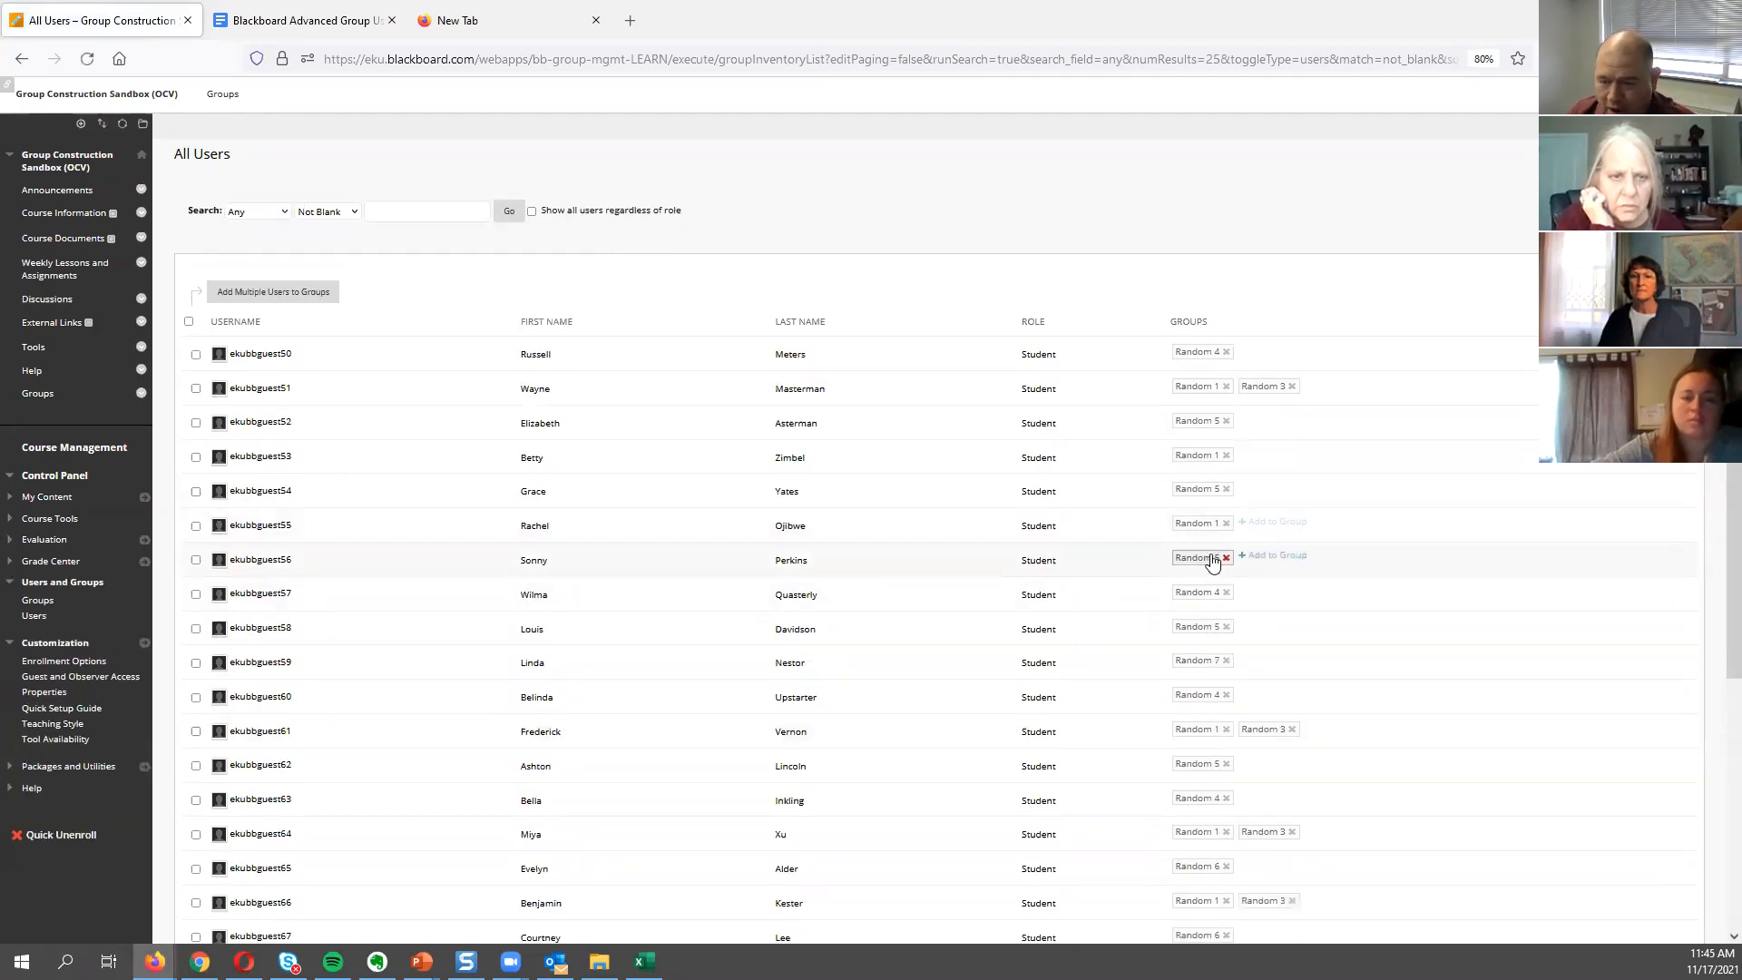
pyautogui.click(1226, 522)
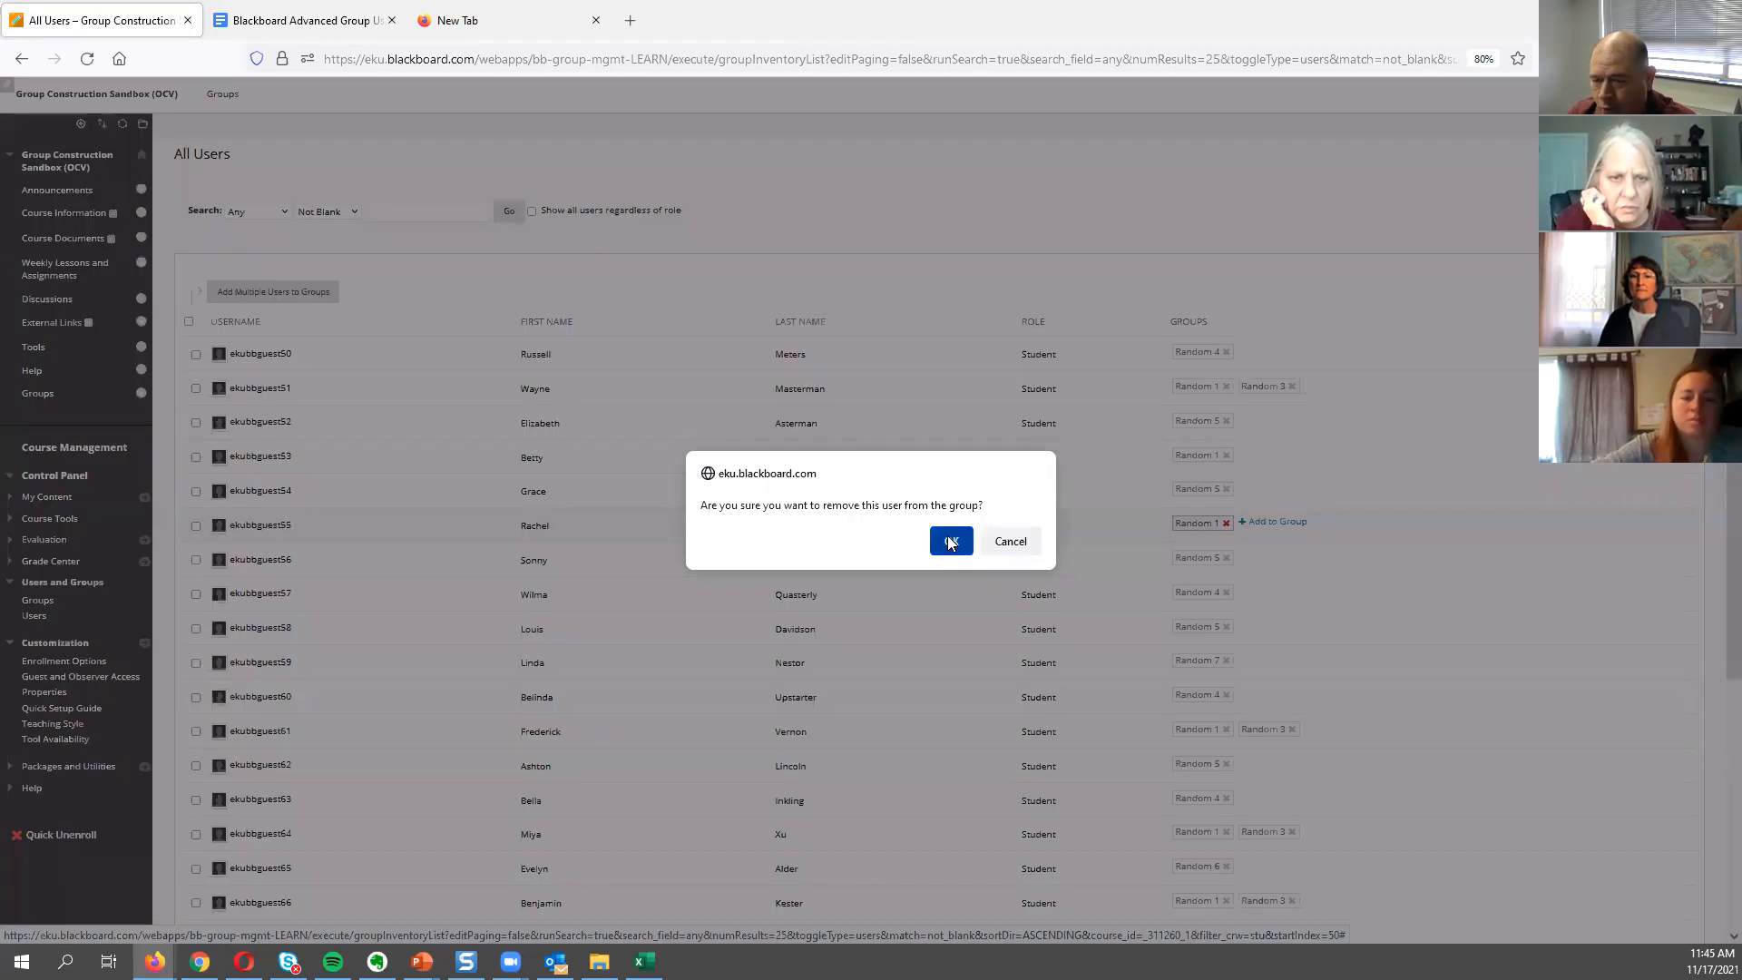
pyautogui.click(949, 541)
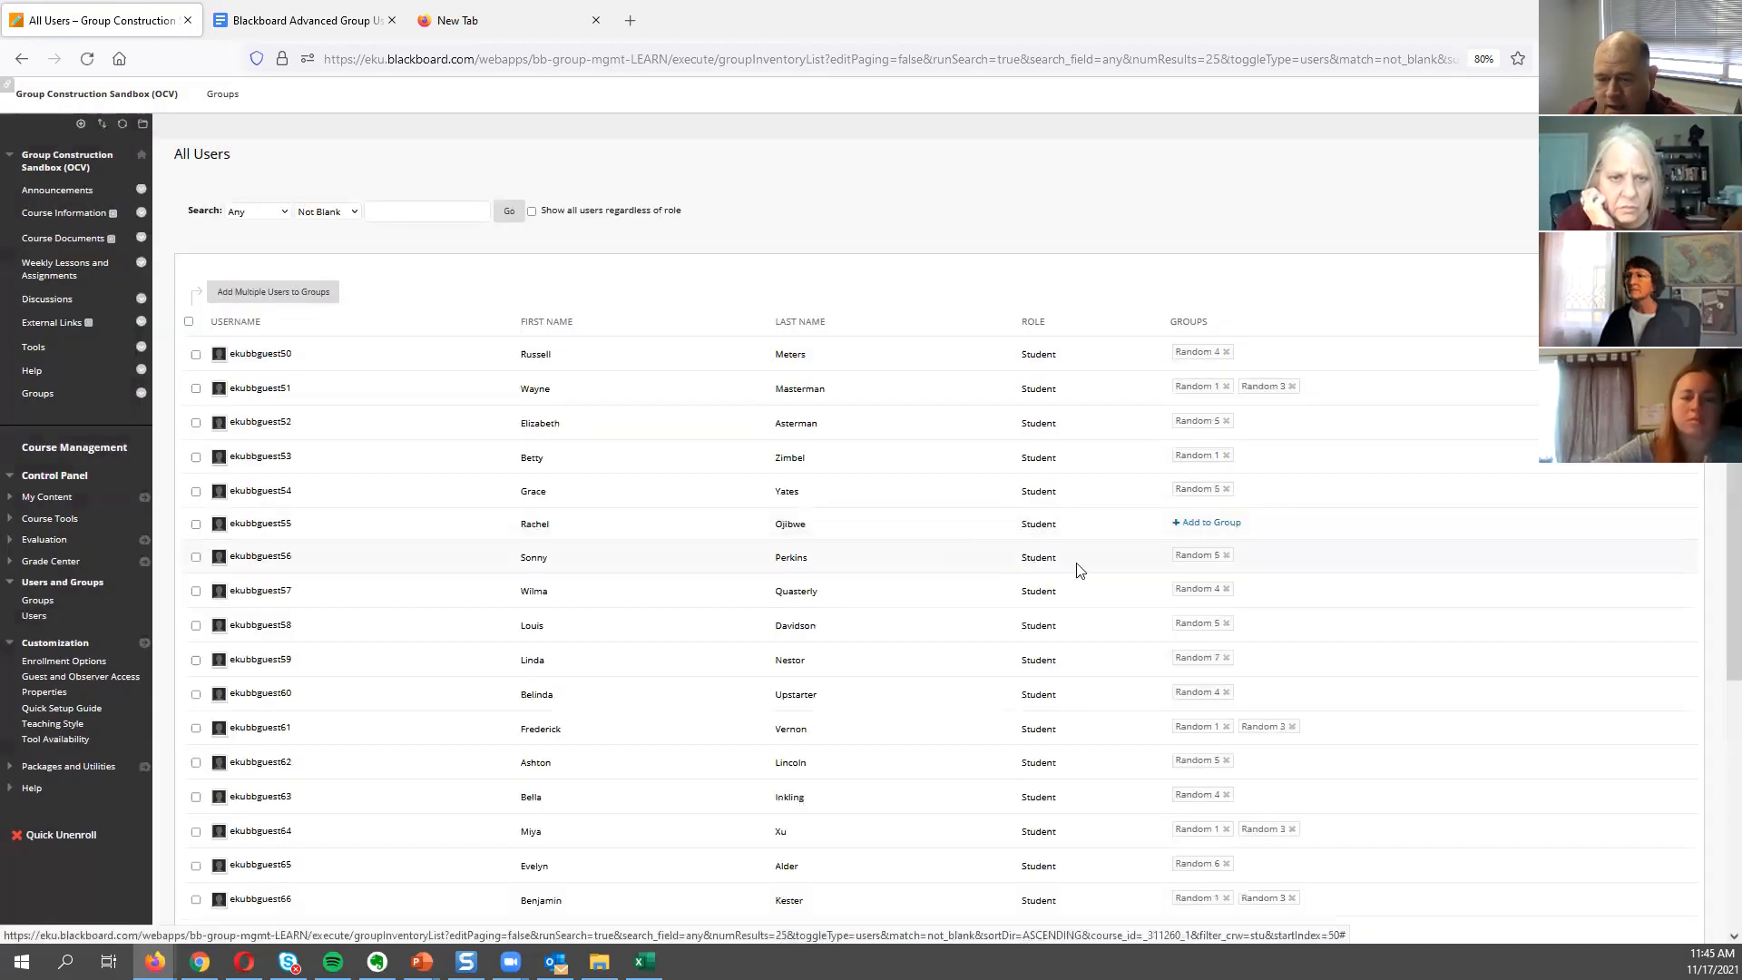
pyautogui.click(1218, 525)
pyautogui.click(899, 515)
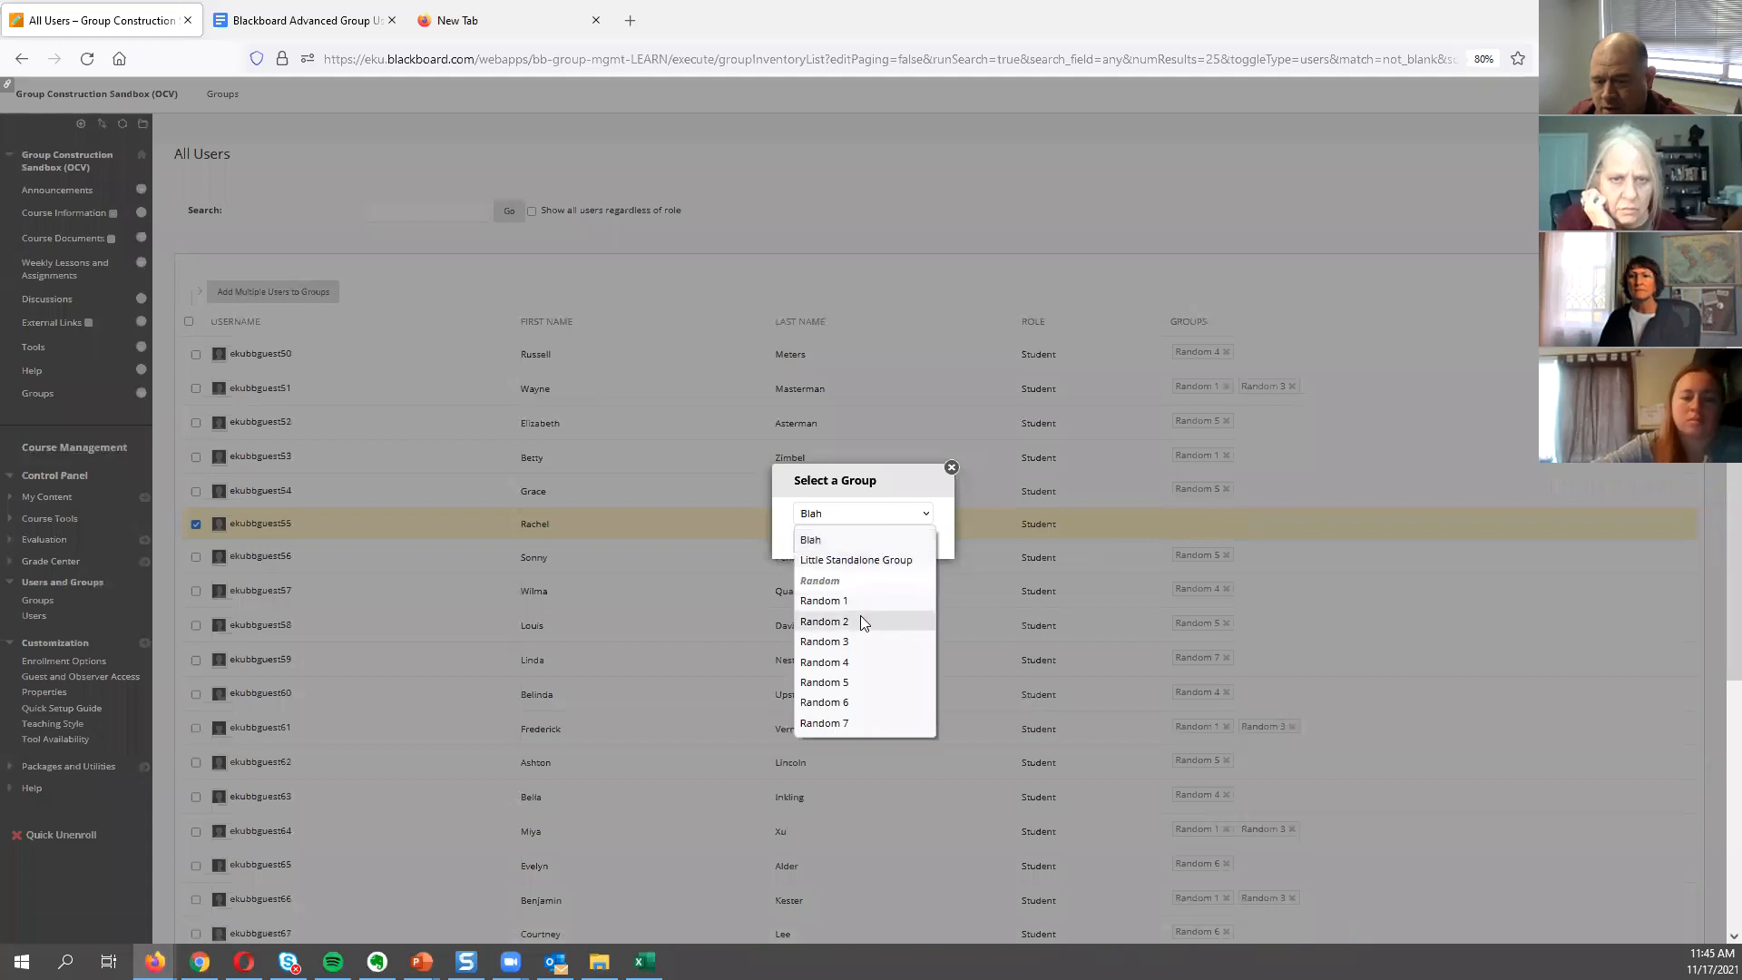
pyautogui.click(851, 682)
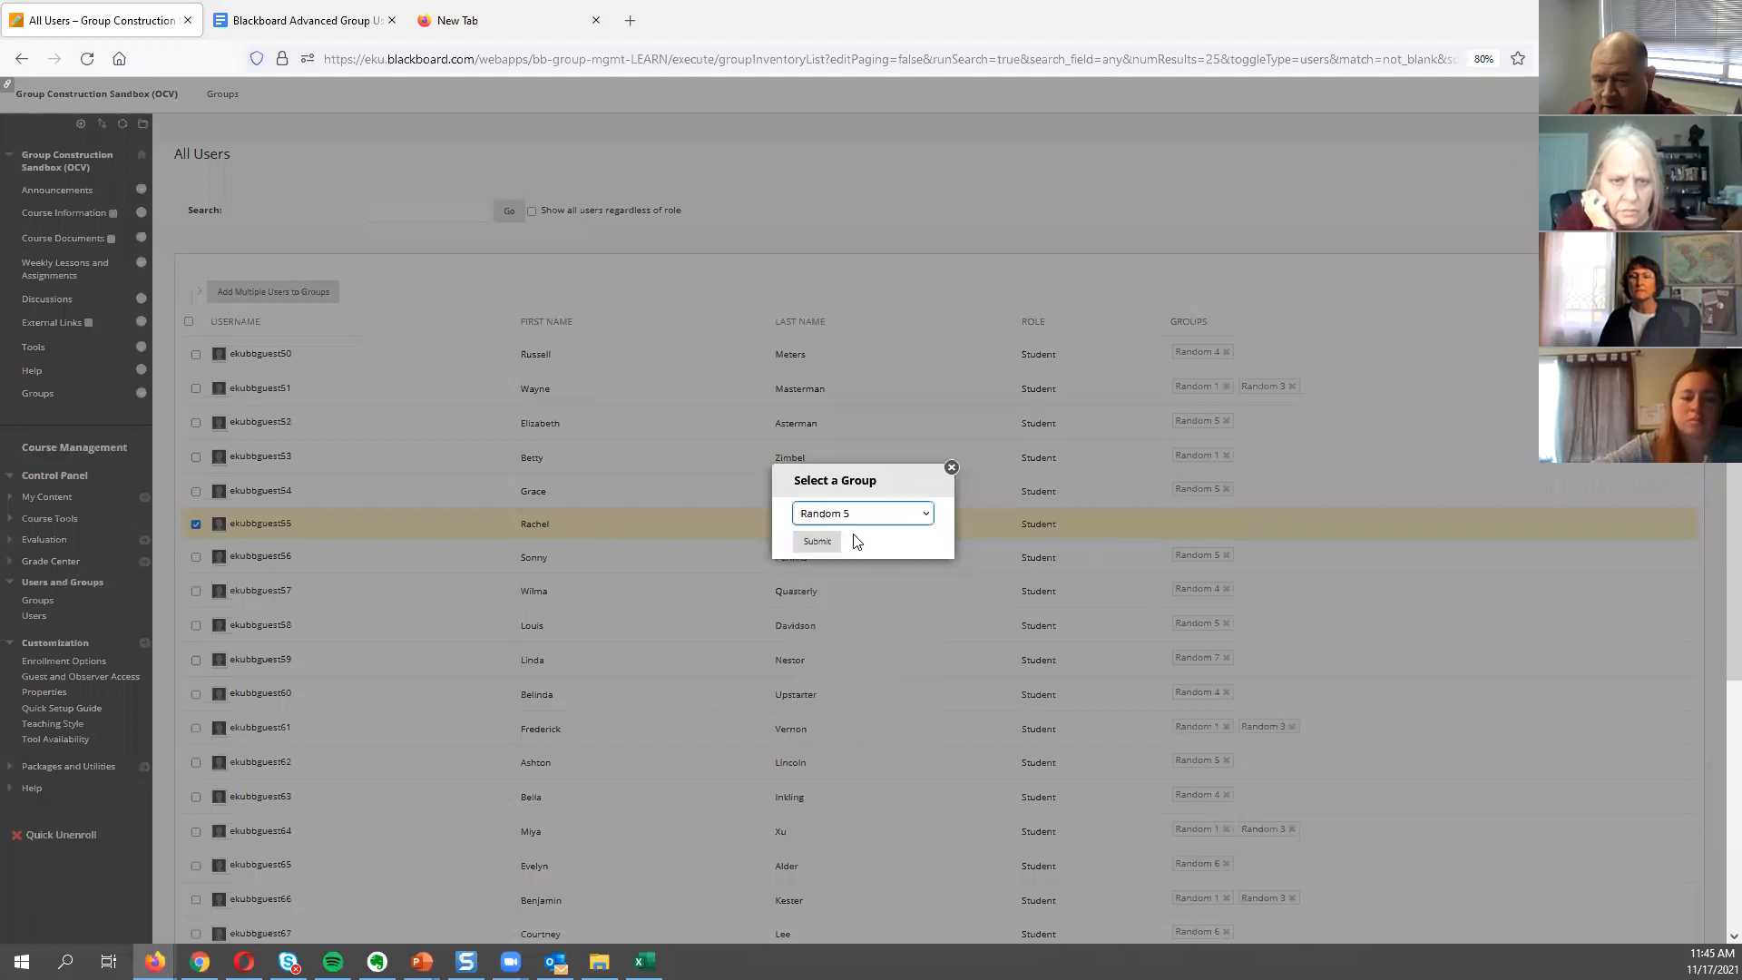
pyautogui.click(817, 542)
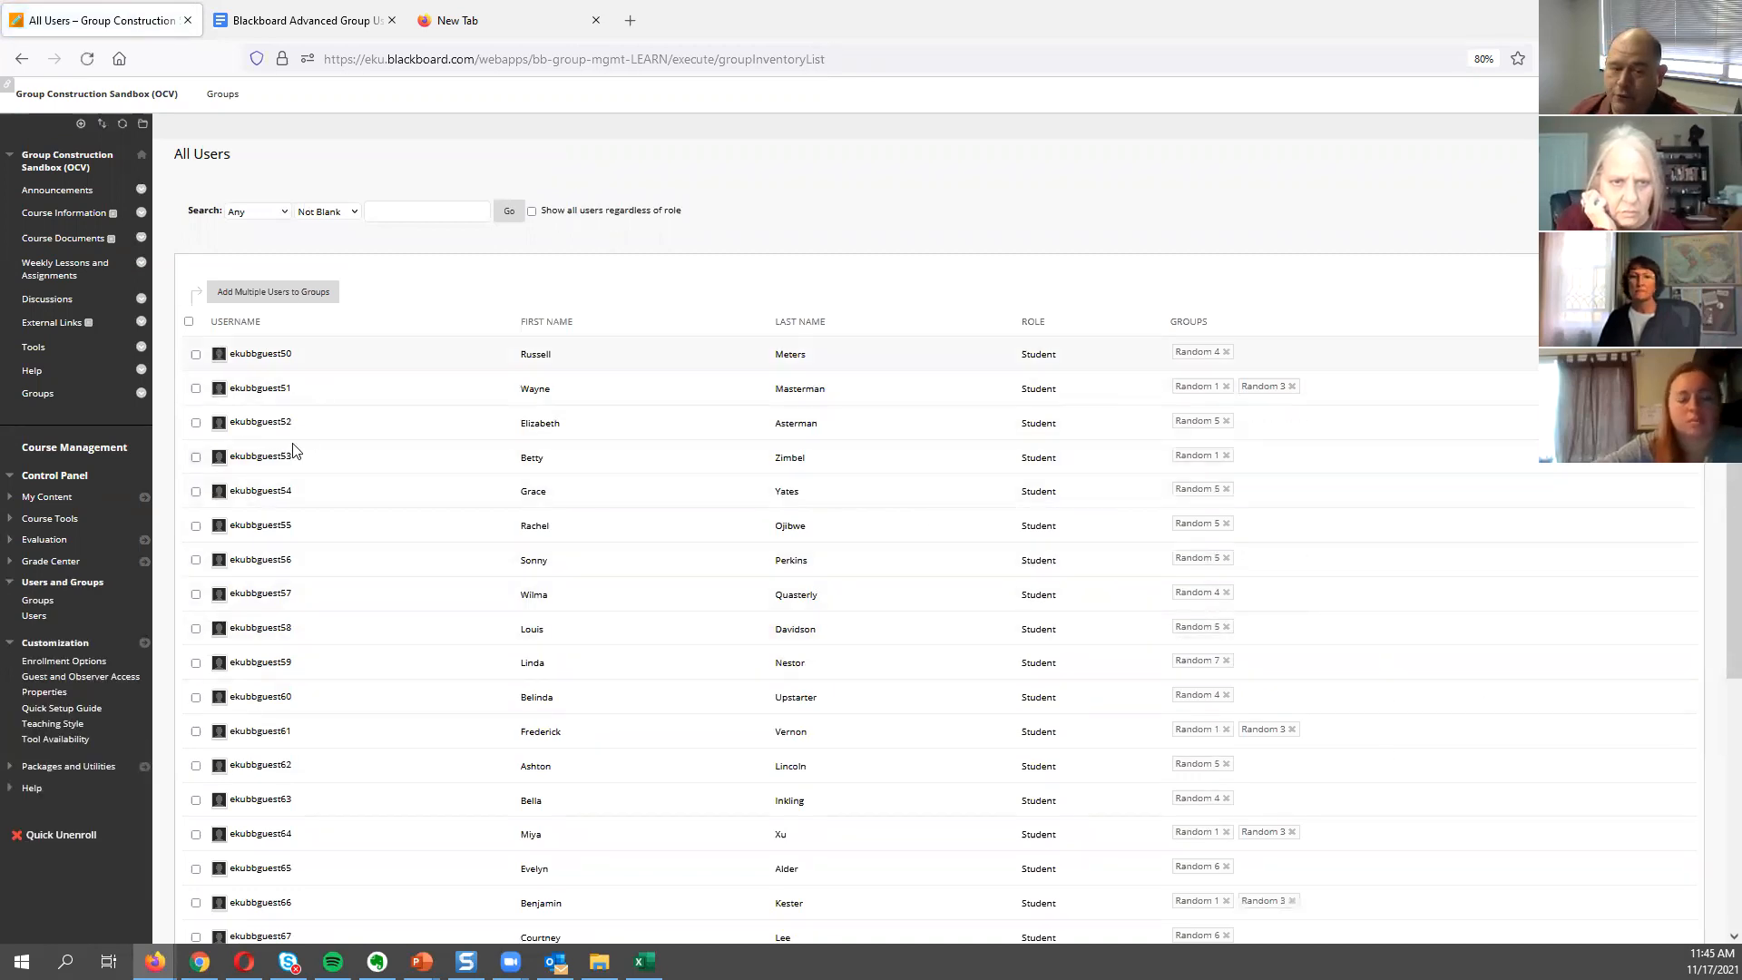
# Add the second through fifth listed users on this page to the Blah group together.
pyautogui.click(196, 388)
pyautogui.click(196, 423)
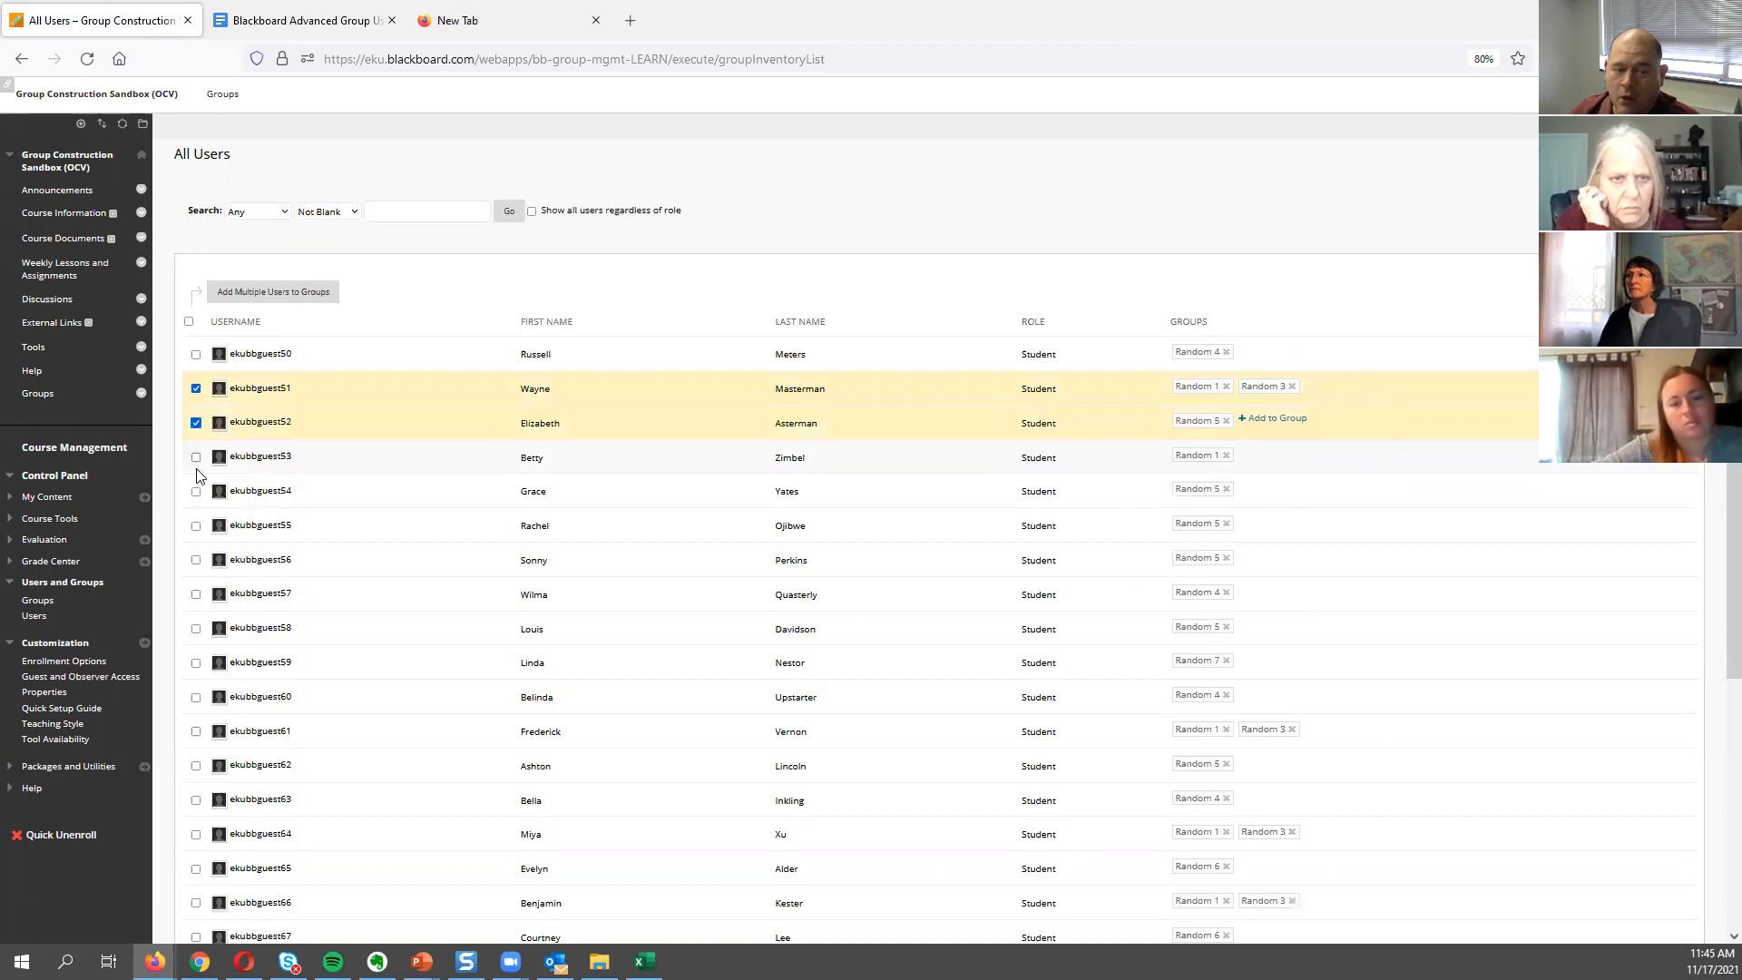
pyautogui.click(196, 457)
pyautogui.click(196, 491)
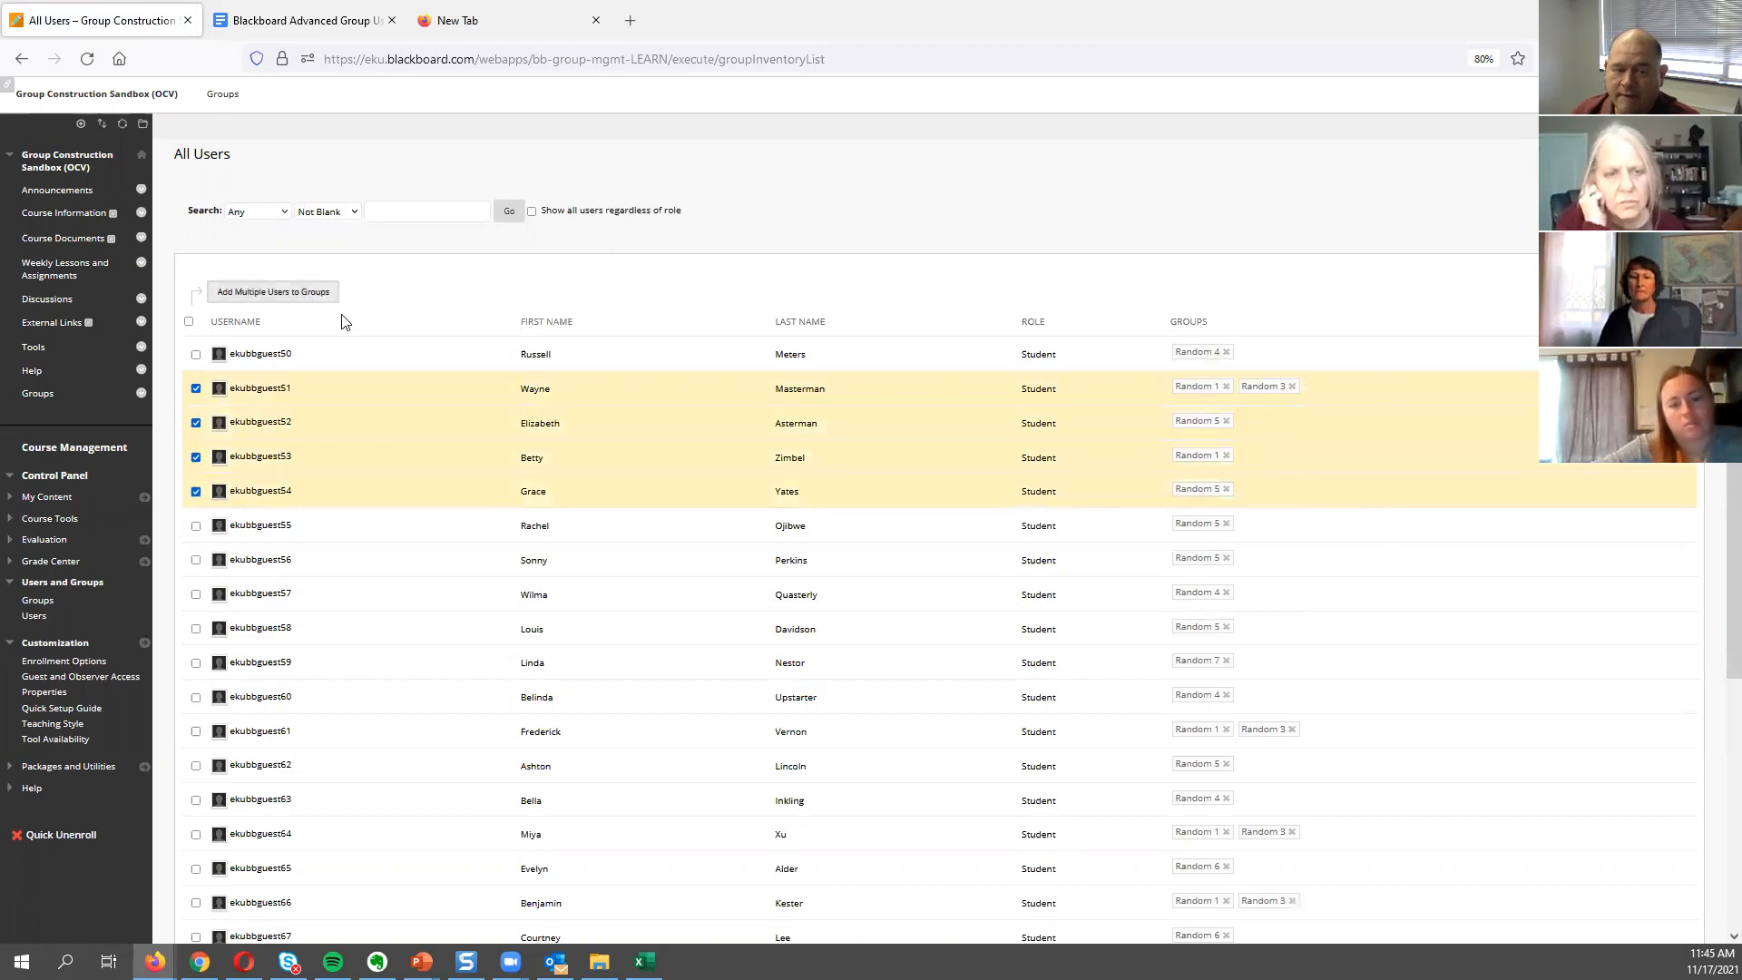
pyautogui.click(313, 293)
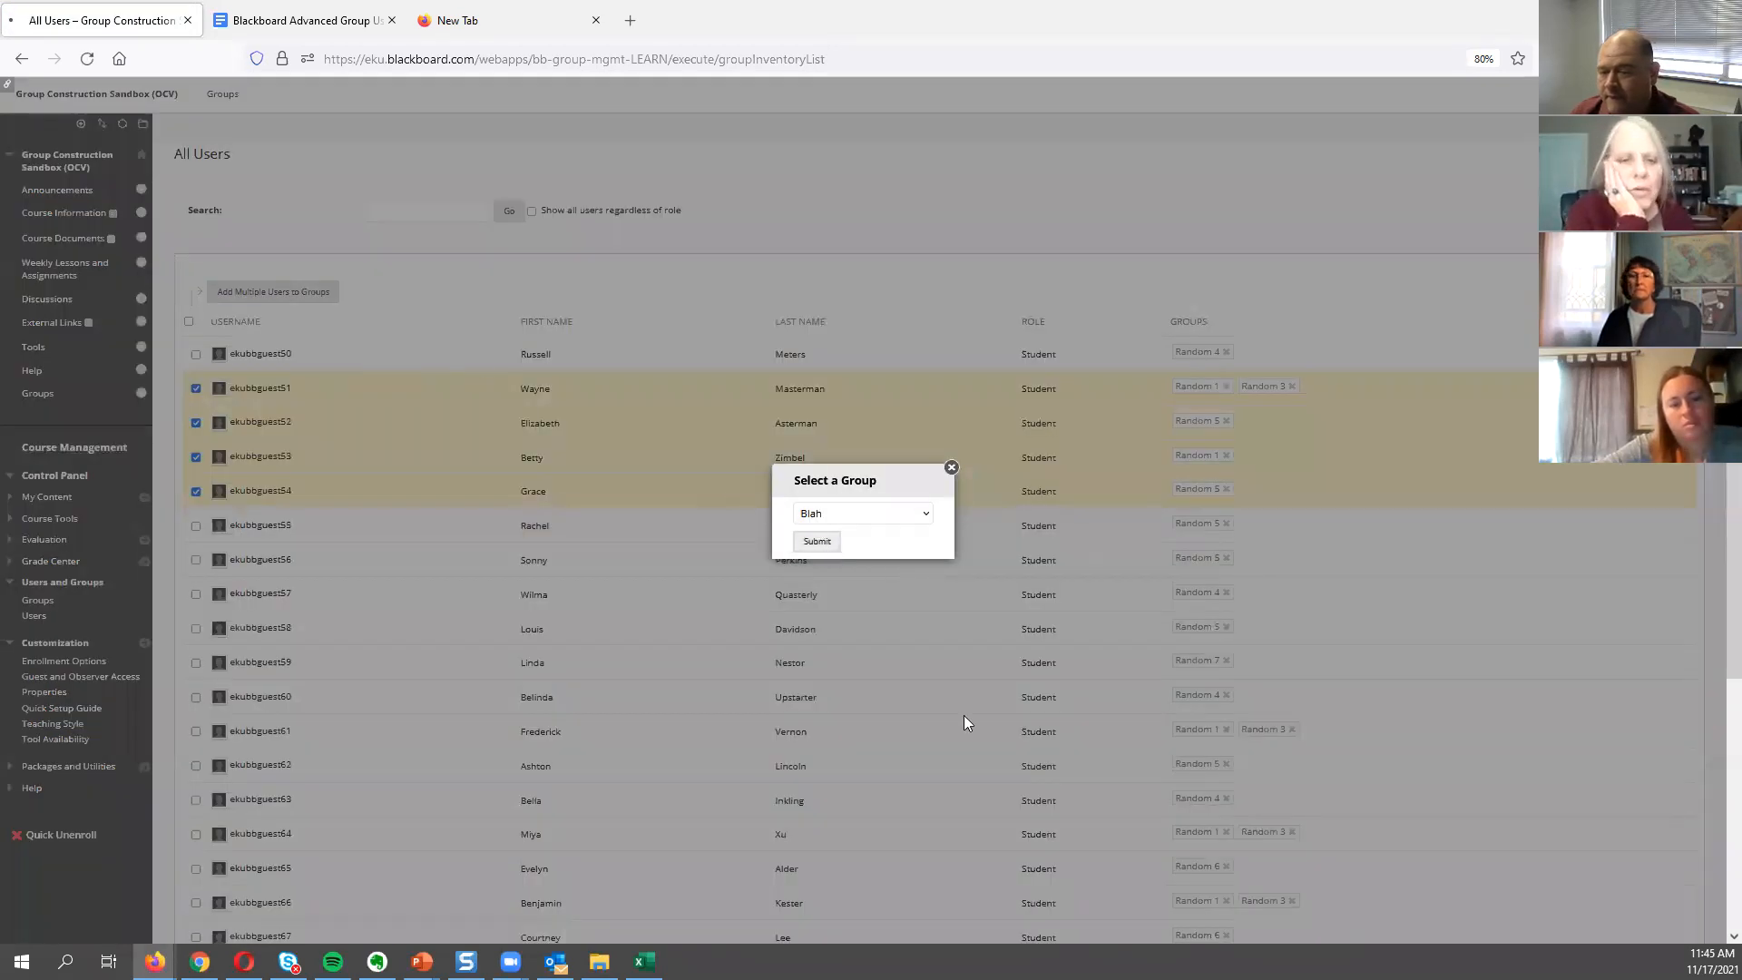
pyautogui.press('Return')
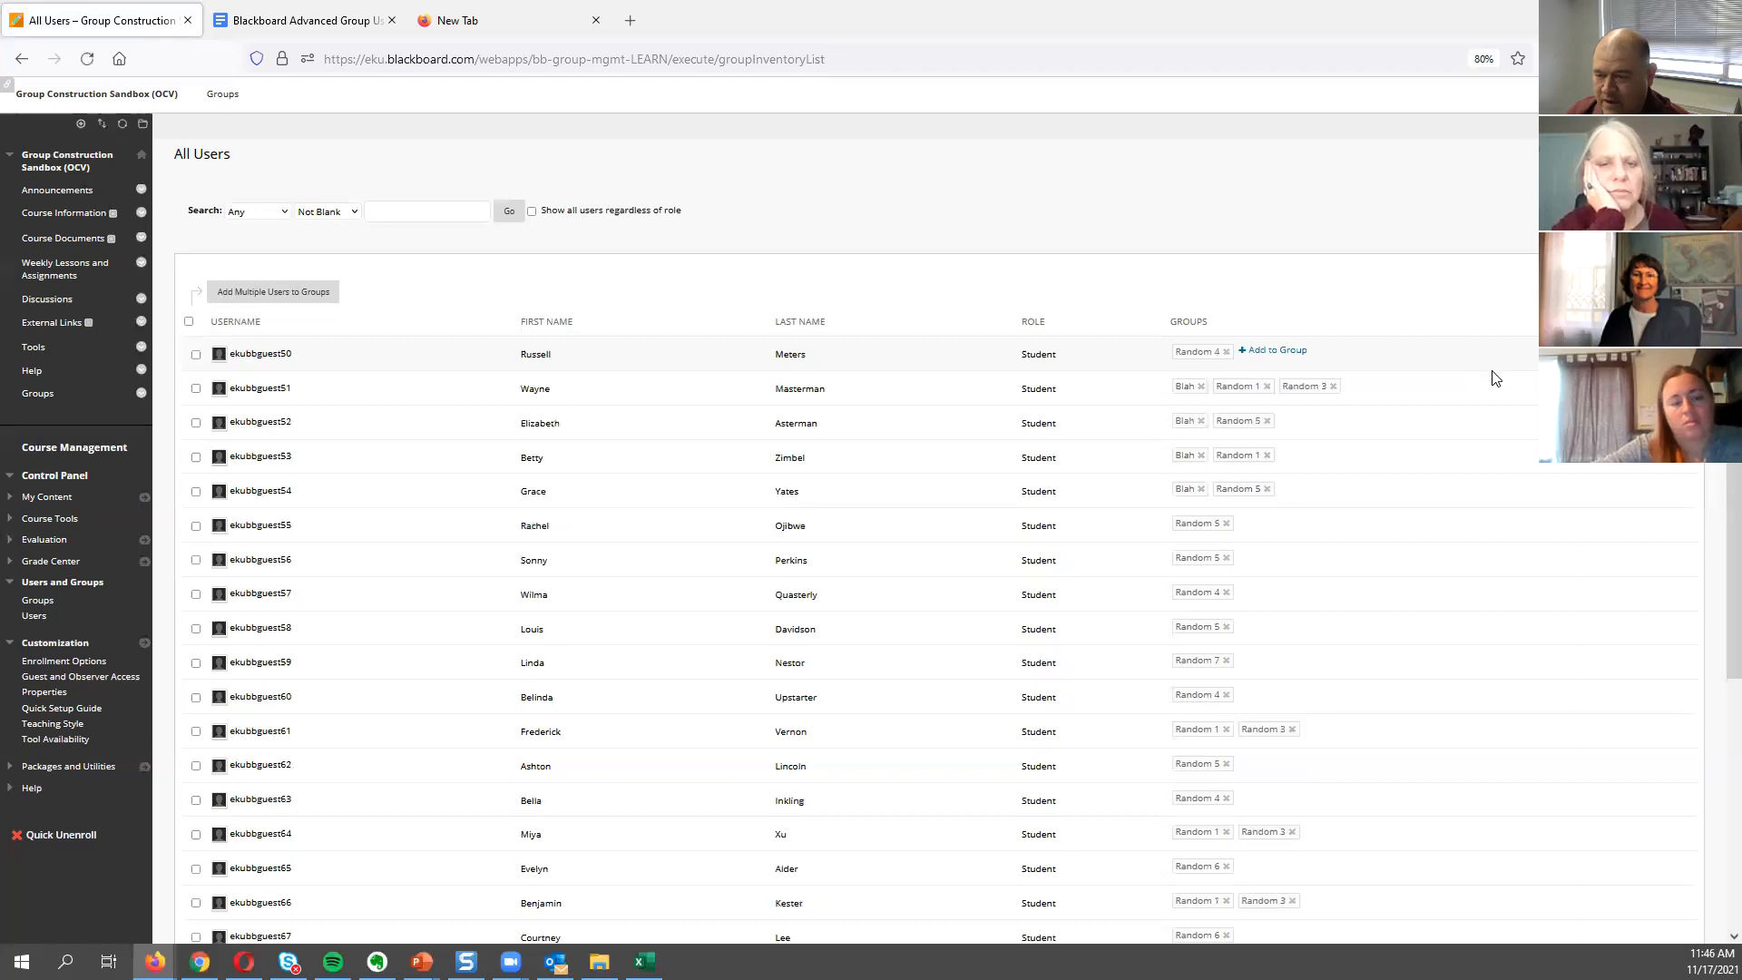
# Remove the second listed user from Random 1, Random 3 and Blah, and the third listed user from Random 5 and Blah.
pyautogui.scroll(-2, 1489, 372)
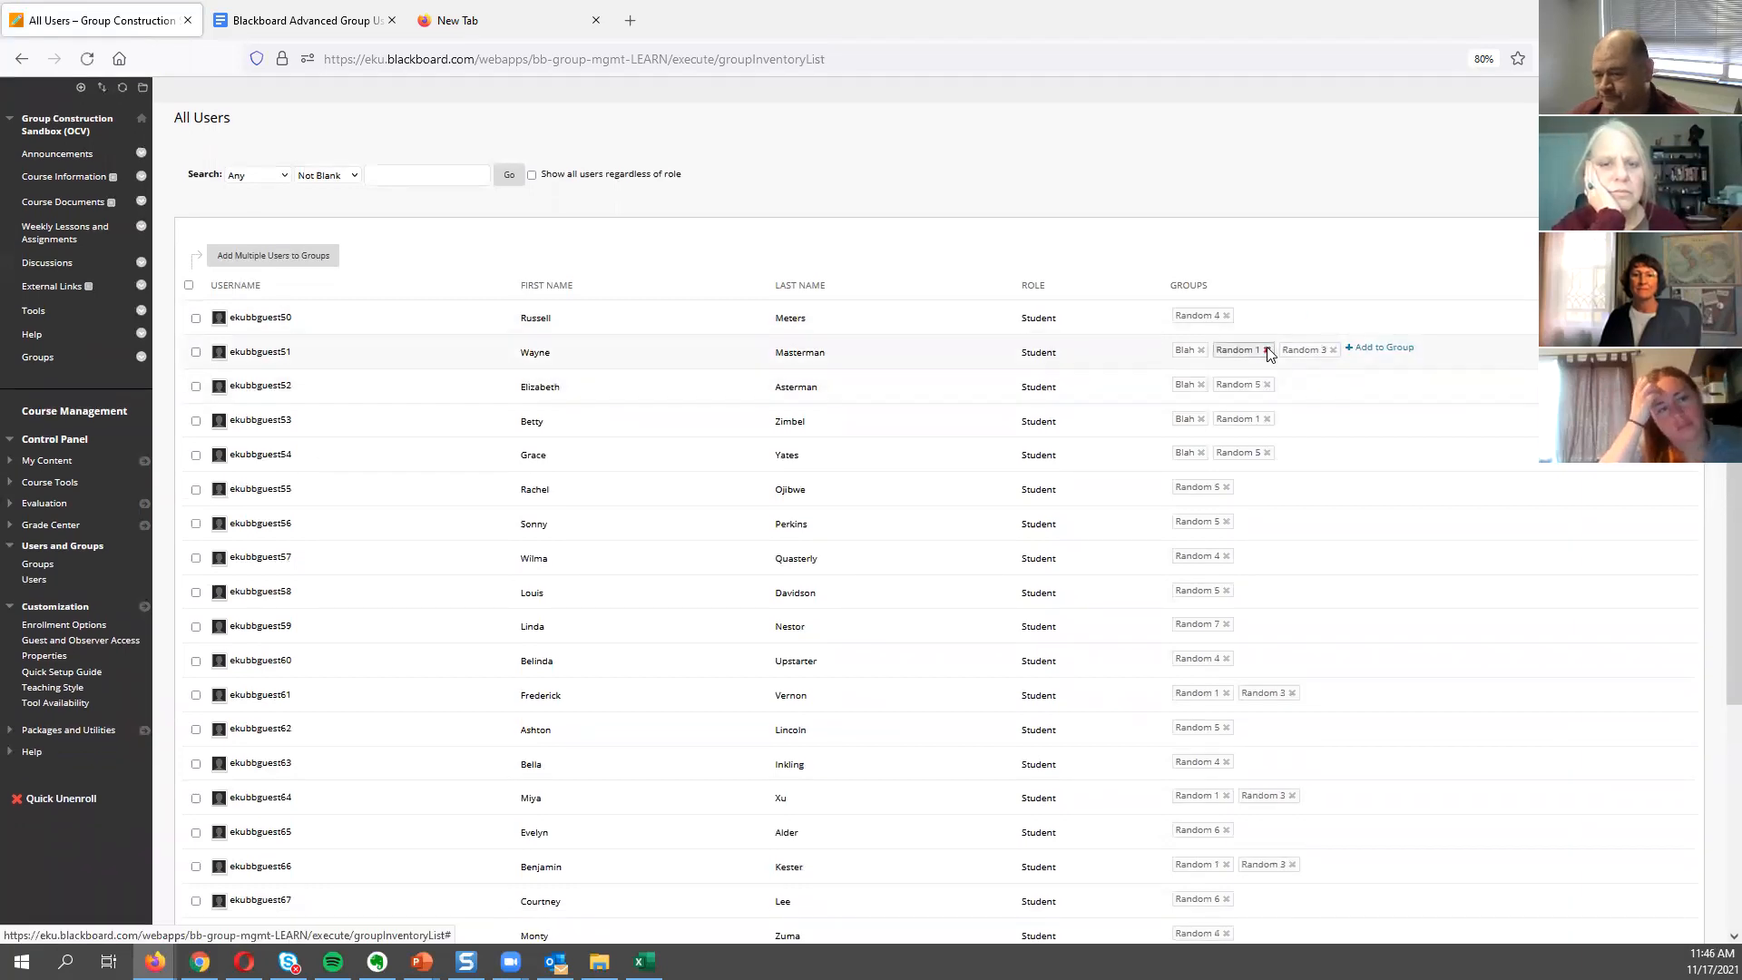
pyautogui.click(1266, 350)
pyautogui.click(949, 542)
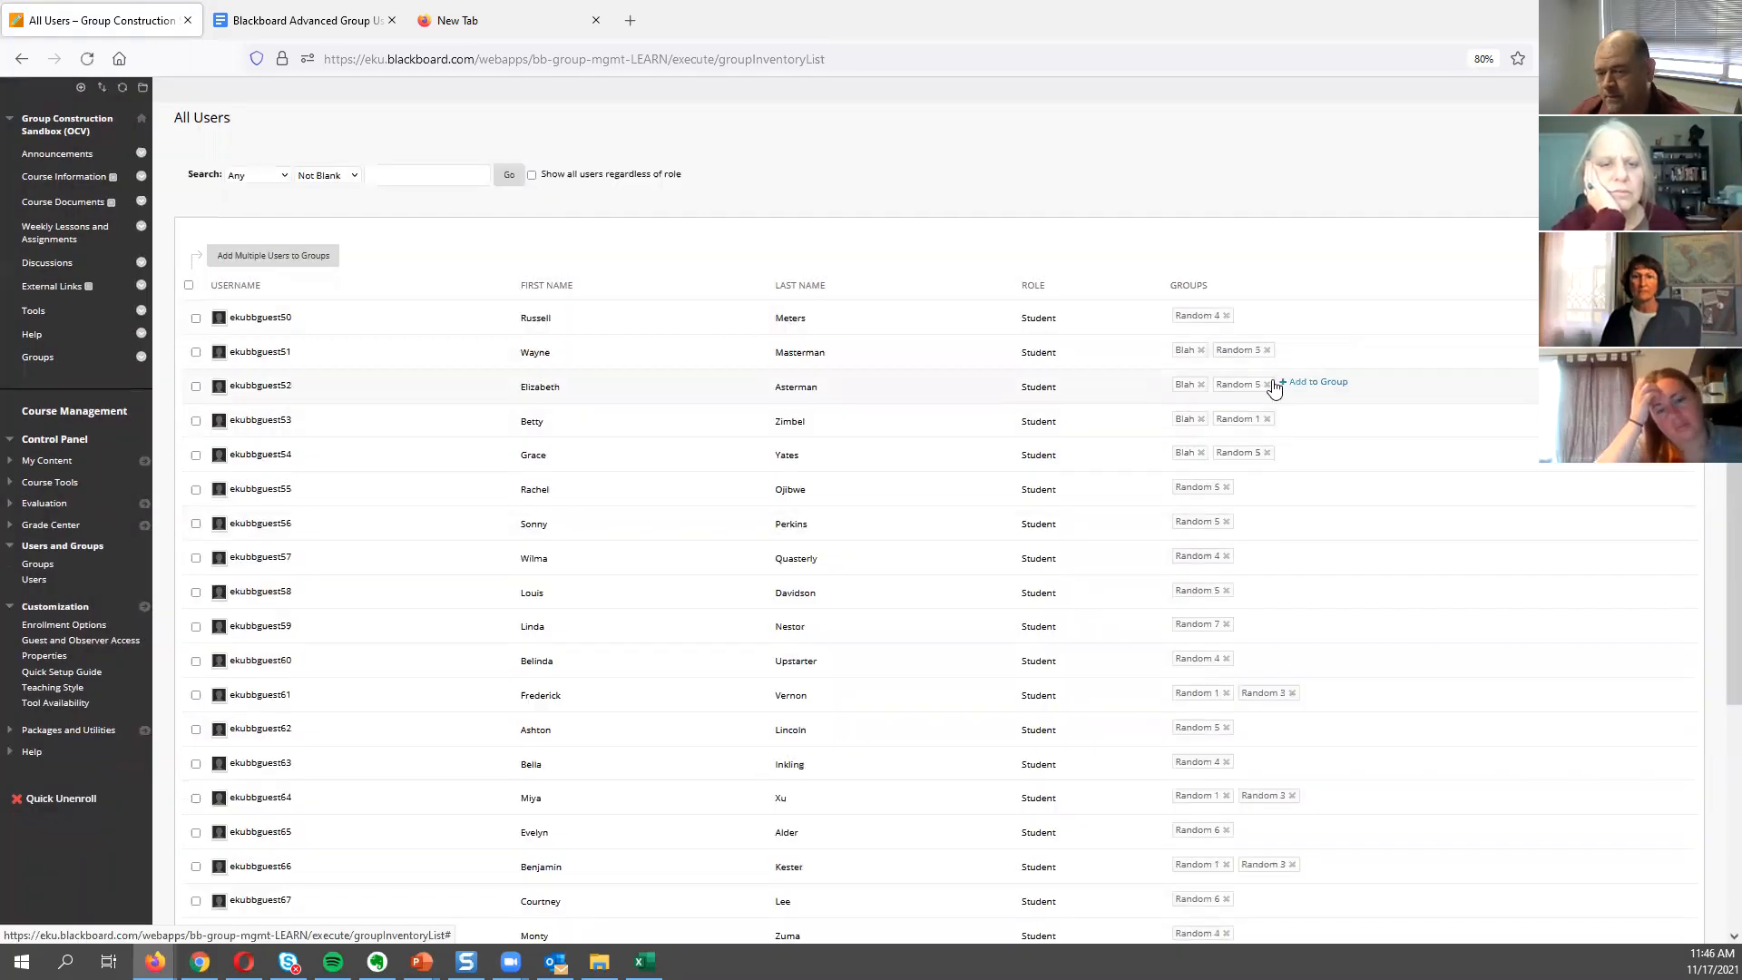
pyautogui.click(1266, 383)
pyautogui.click(951, 562)
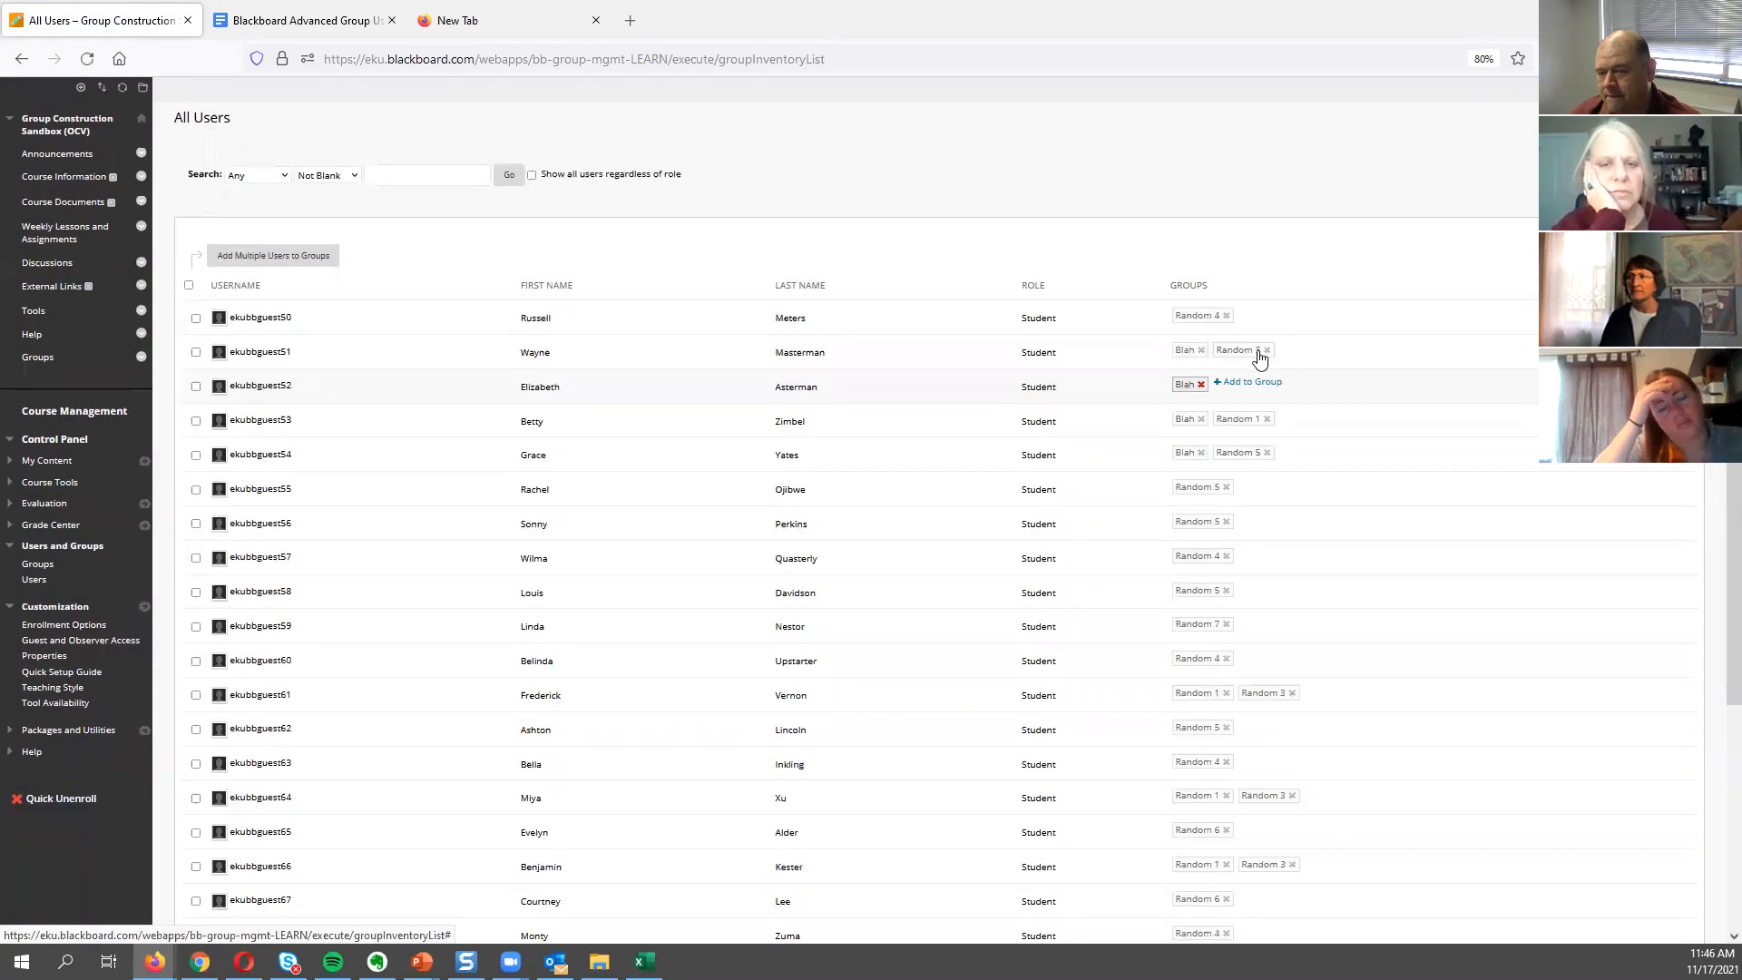
pyautogui.click(1266, 349)
pyautogui.click(965, 566)
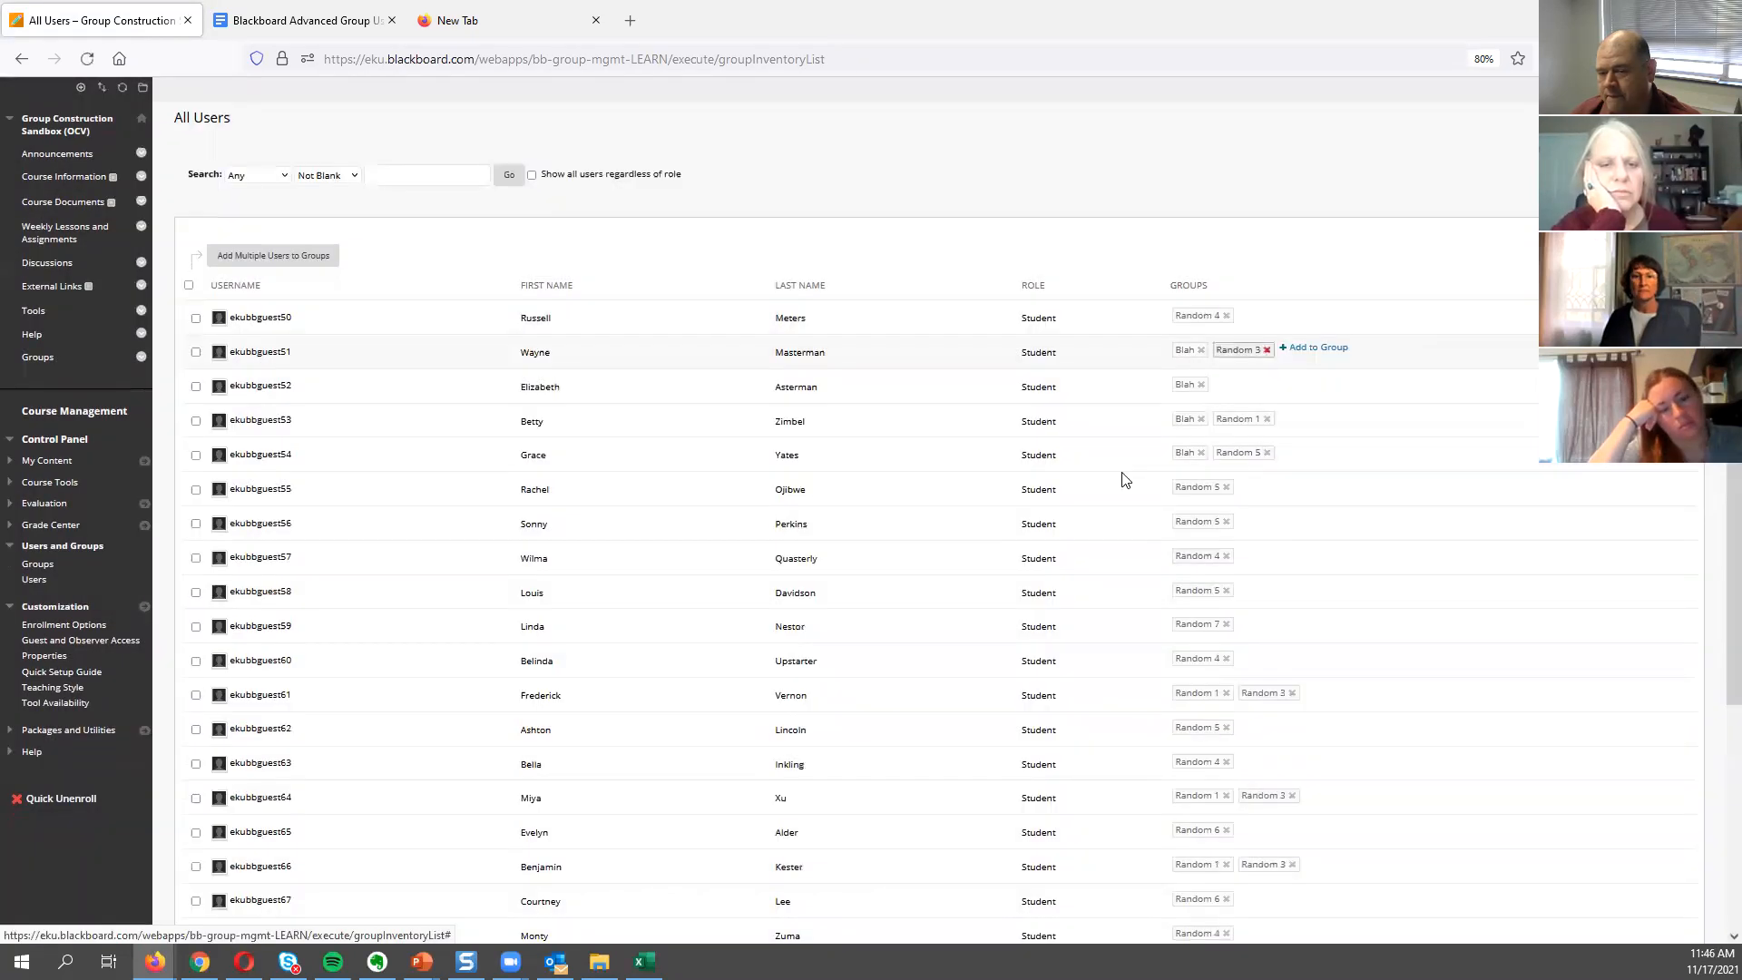
pyautogui.click(1201, 351)
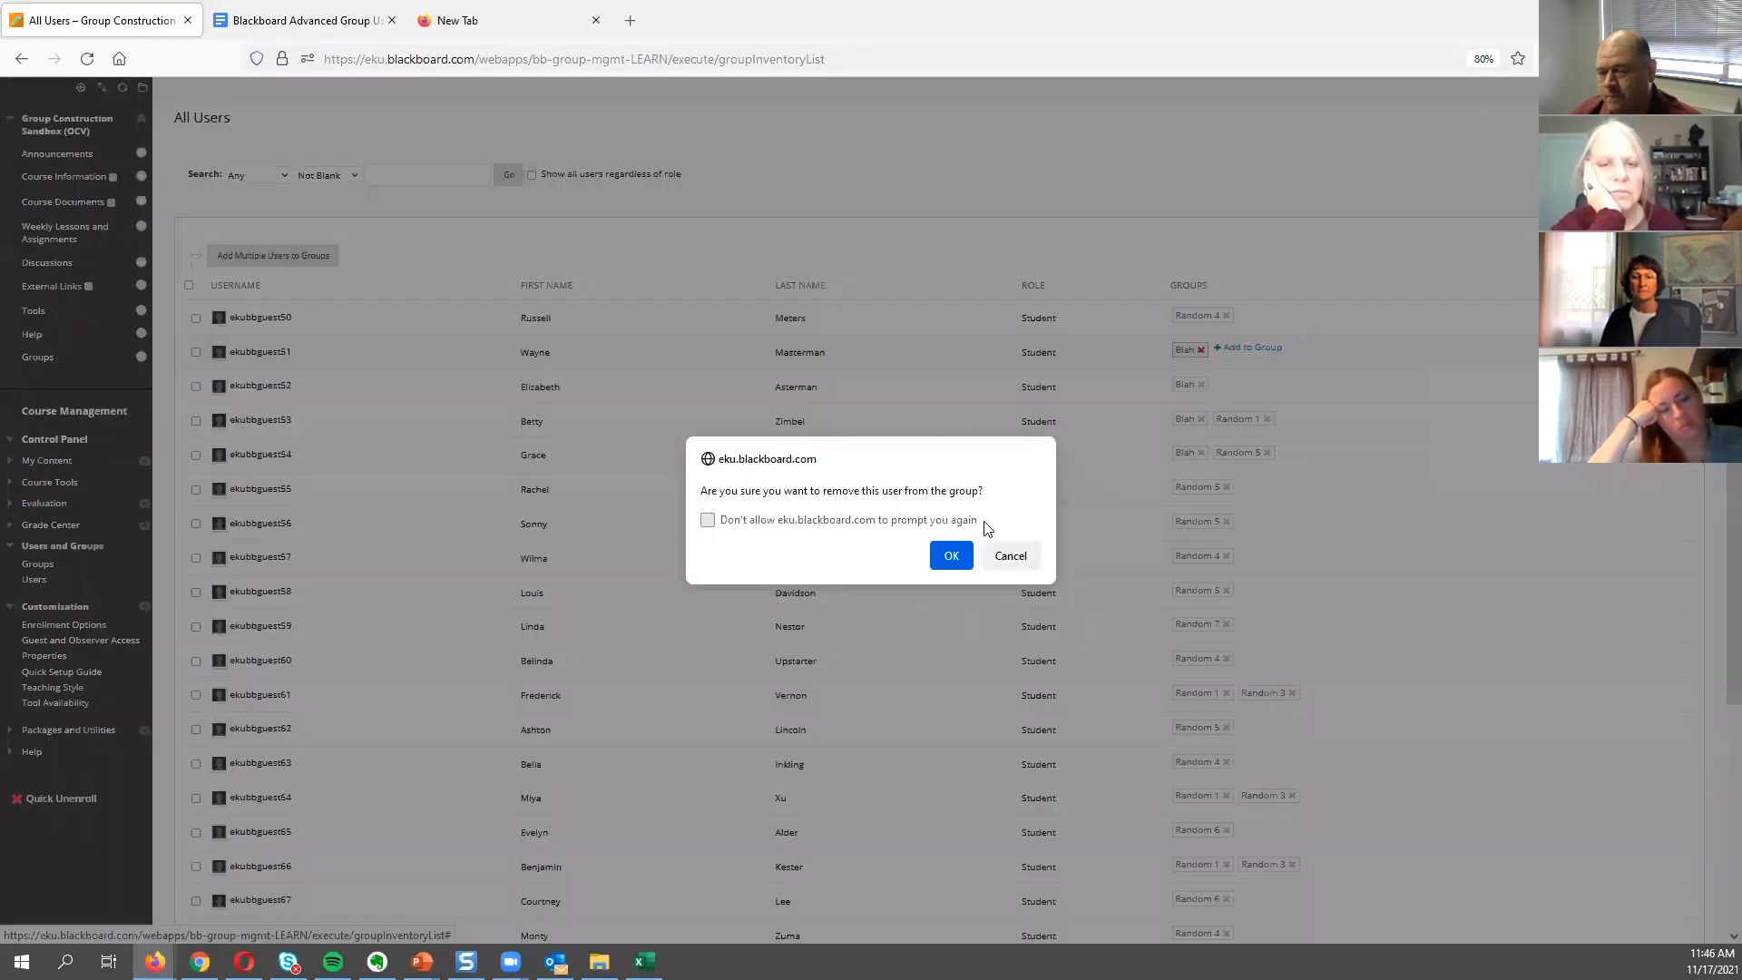
pyautogui.click(952, 555)
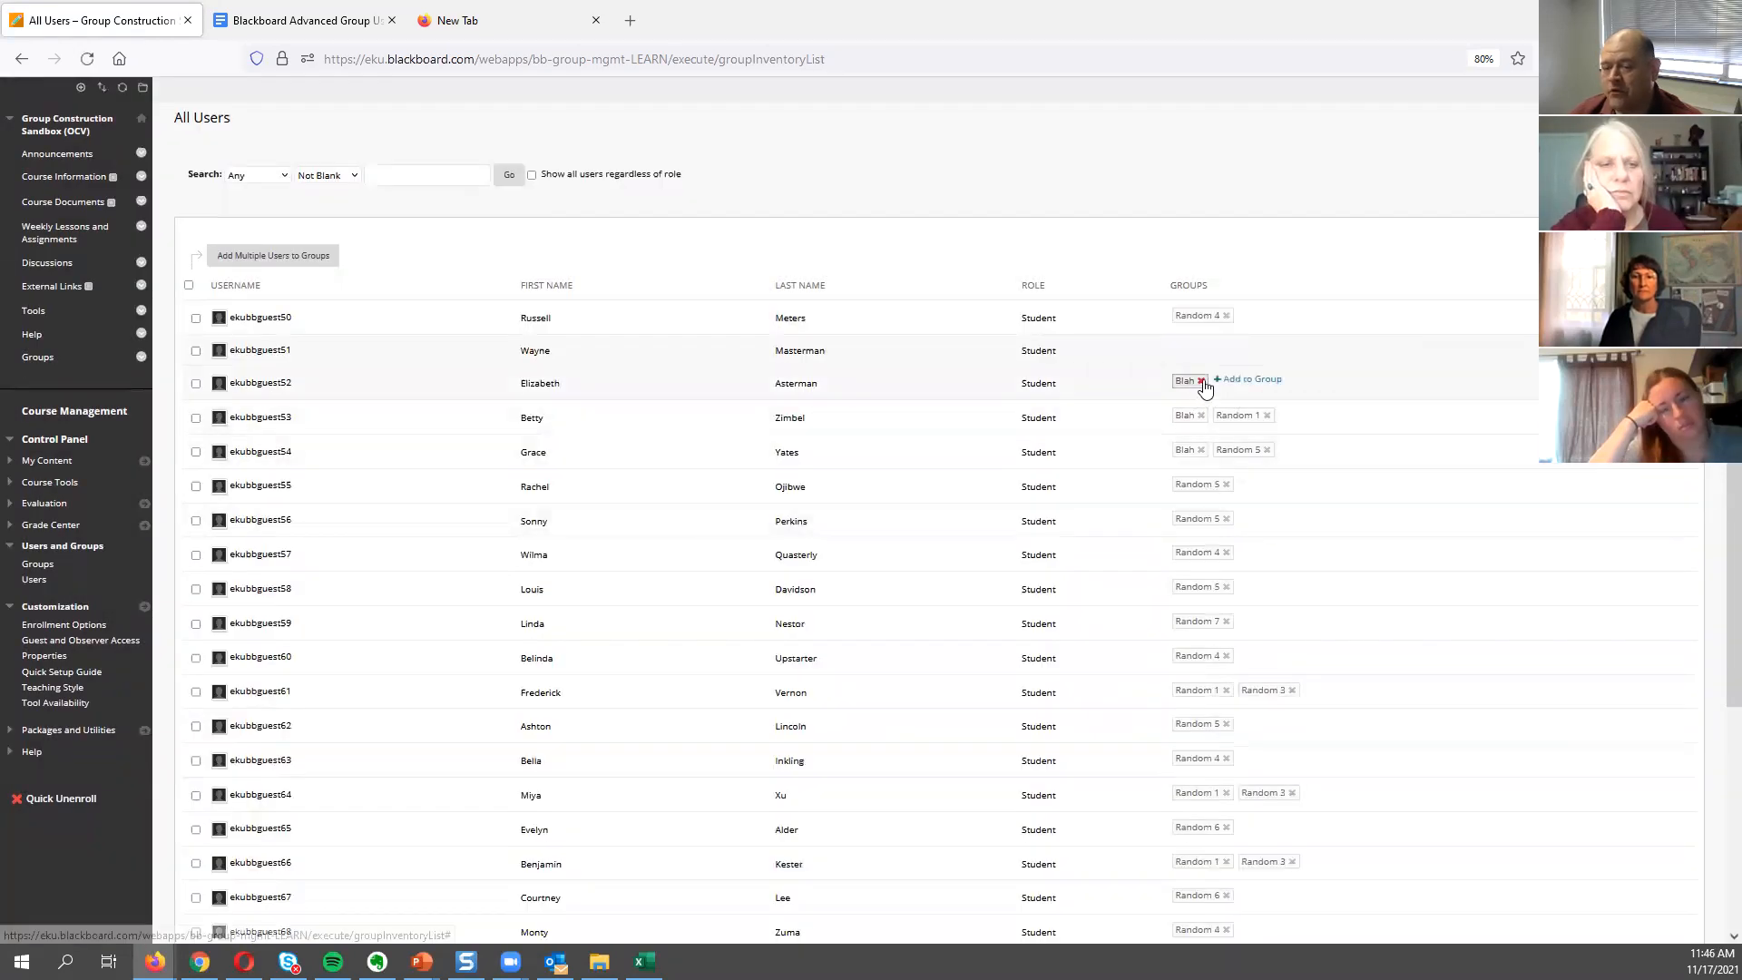
pyautogui.click(1201, 382)
pyautogui.click(950, 555)
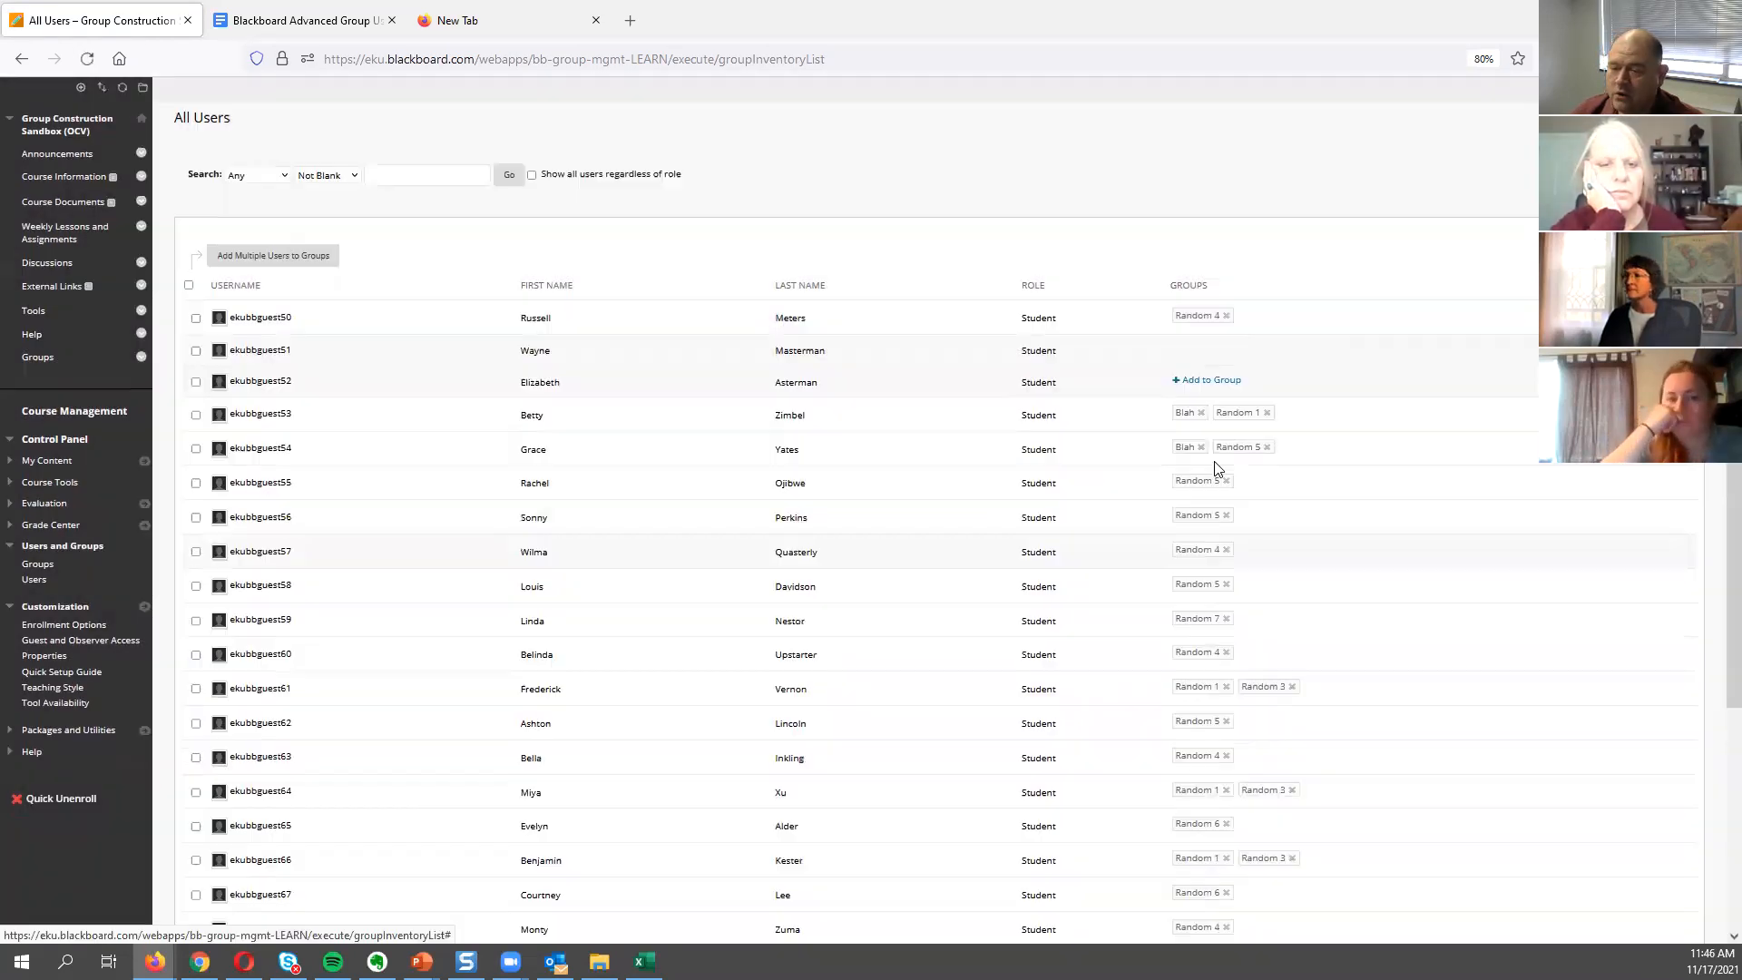
# Remove the fourth listed user from Random 1 and the fifth listed user from Random 5, confirming both removals.
pyautogui.click(1269, 413)
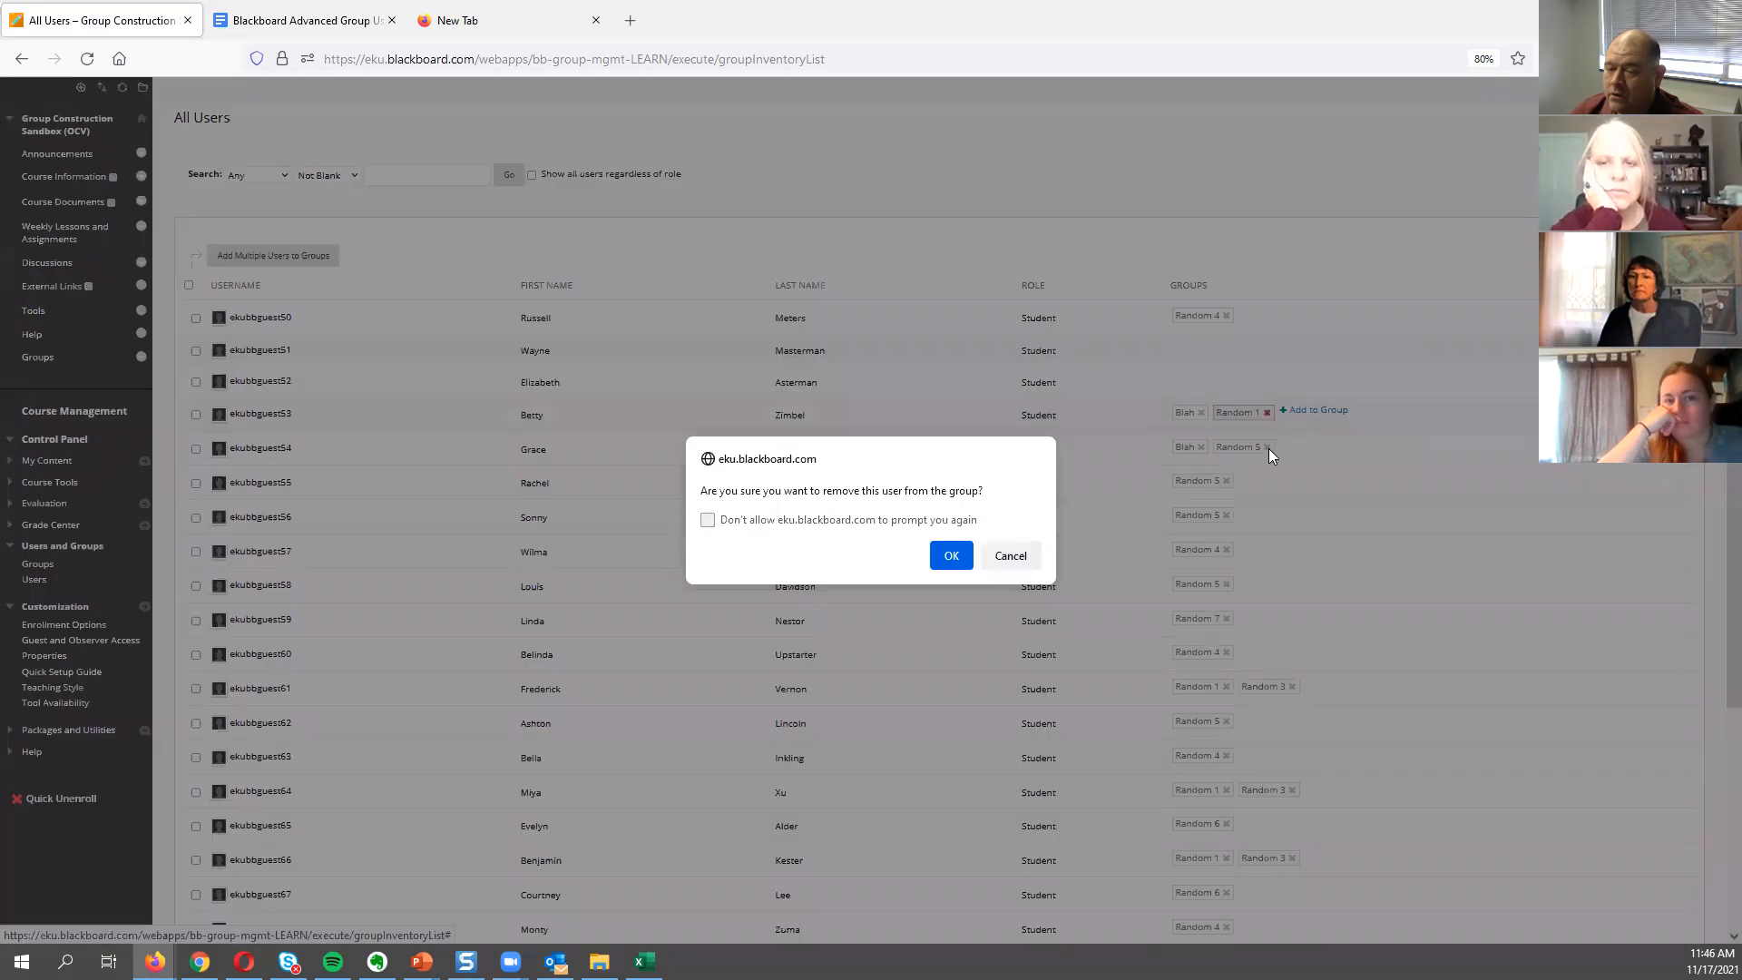
pyautogui.click(951, 556)
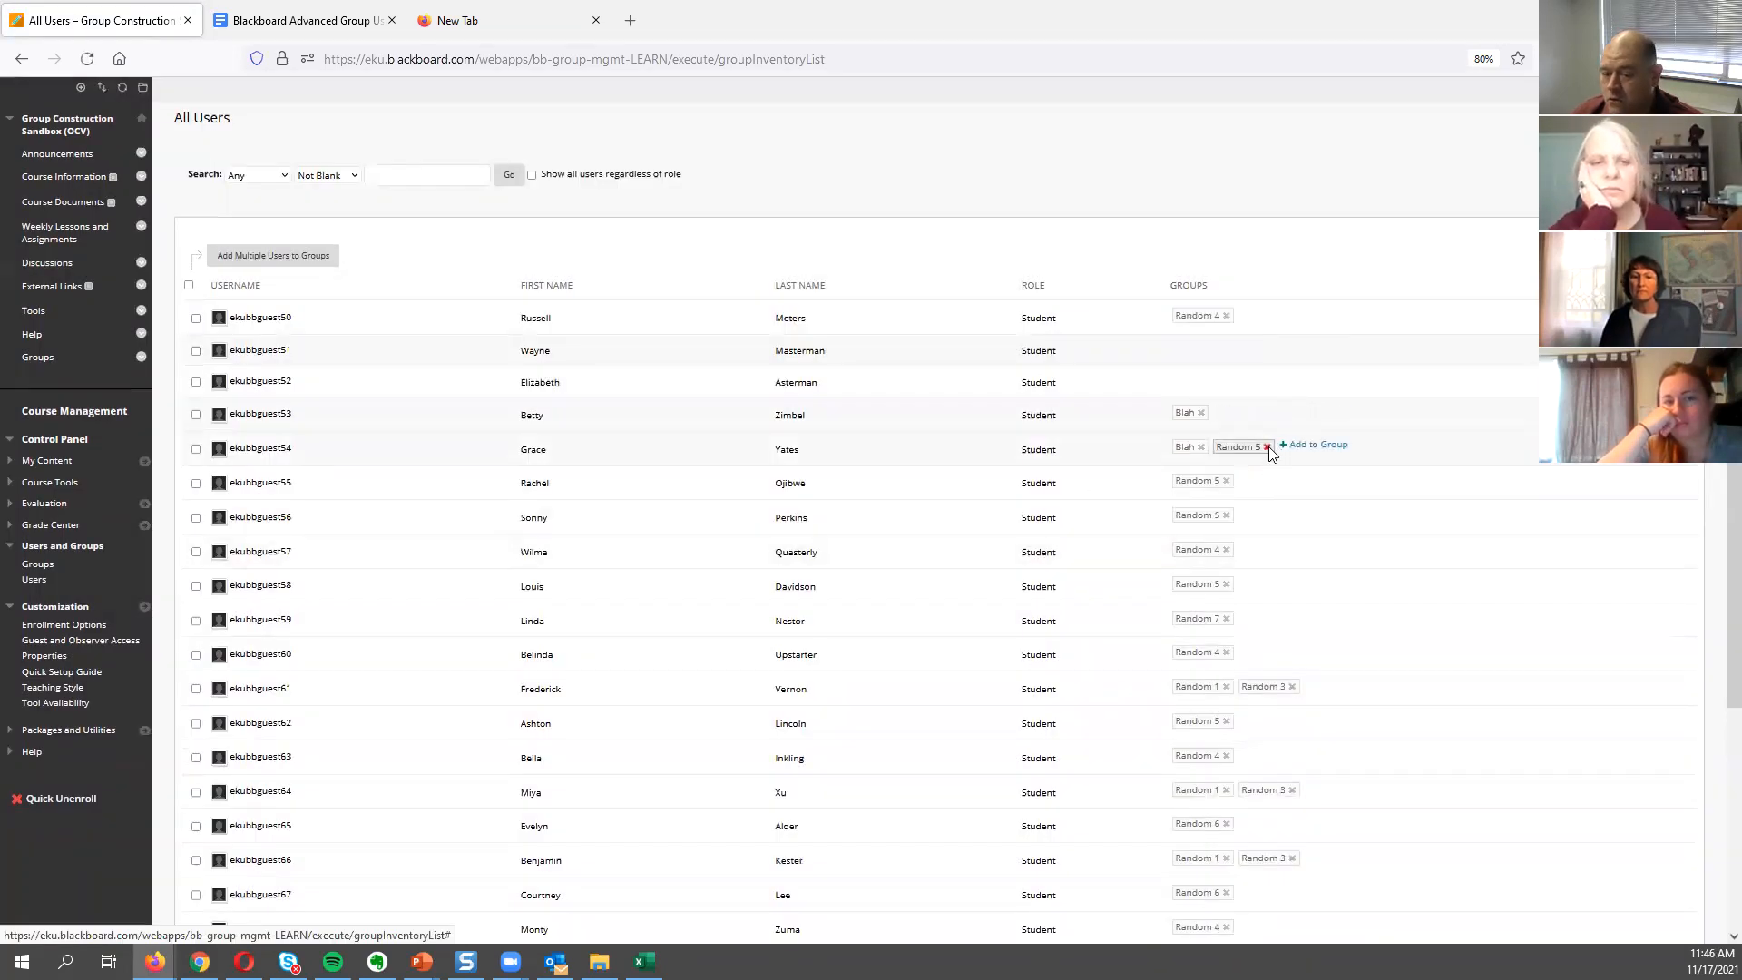
pyautogui.click(1268, 447)
pyautogui.click(950, 552)
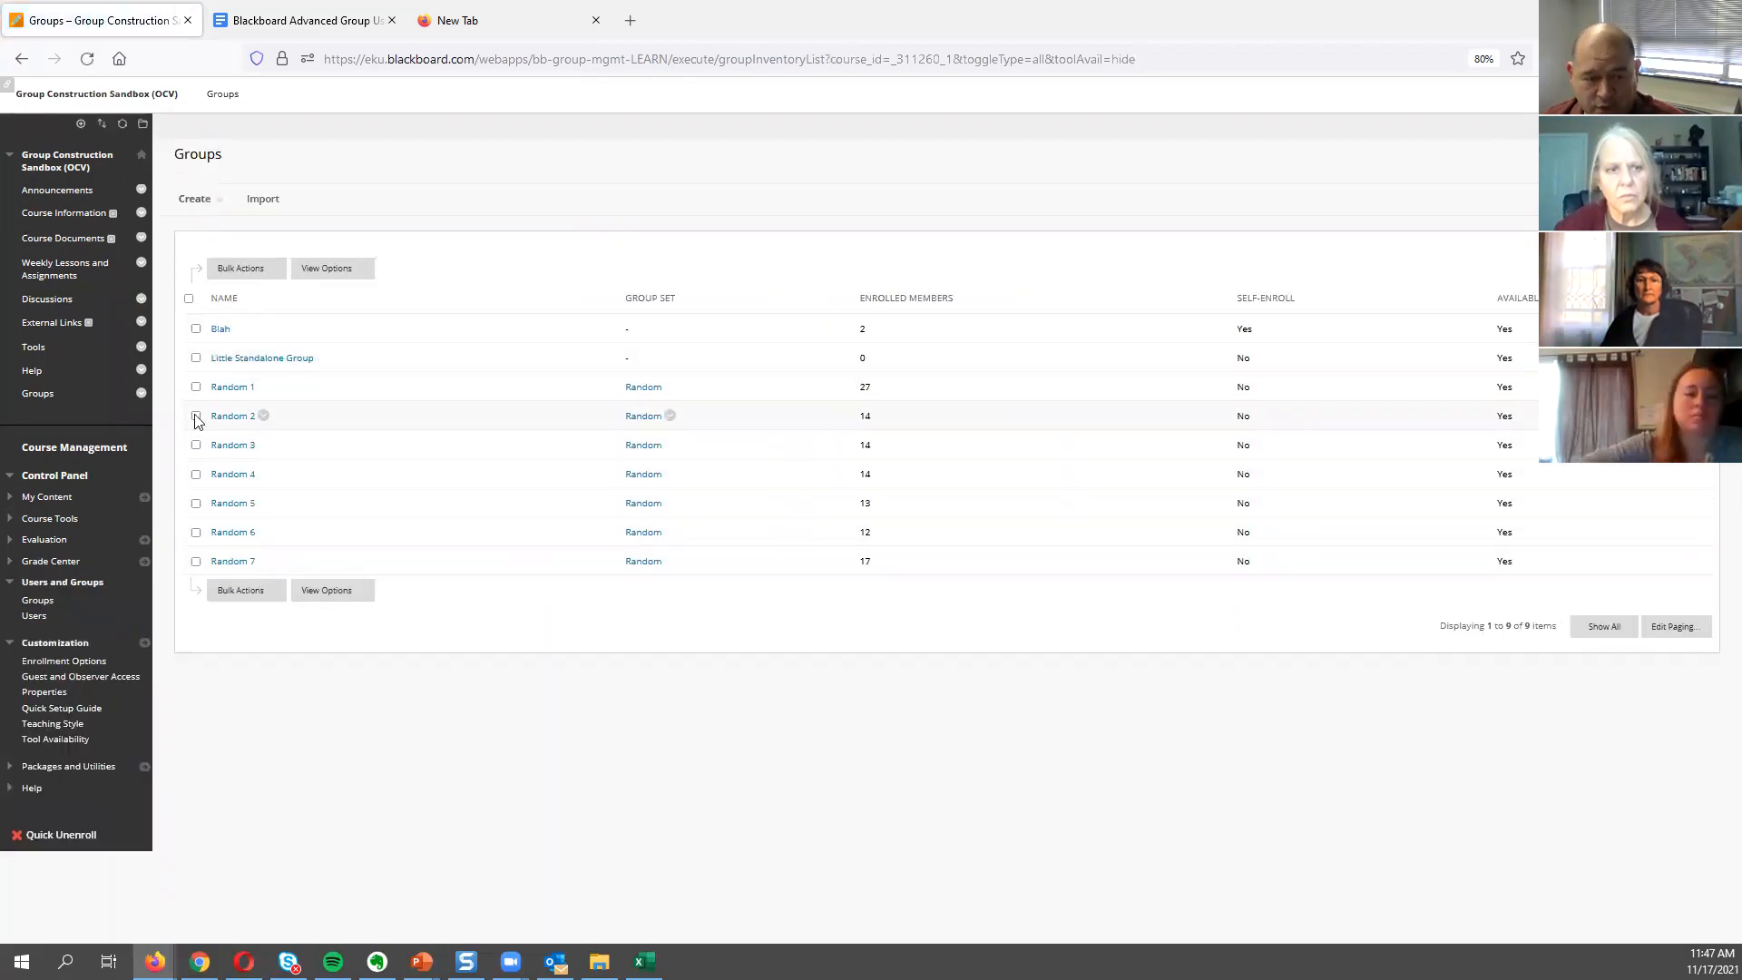
# On the Groups page, bulk-create Grade Center smart views for the groups Random 1 through Random 7.
pyautogui.click(196, 387)
pyautogui.click(196, 416)
pyautogui.click(196, 444)
pyautogui.click(196, 474)
pyautogui.click(196, 502)
pyautogui.click(196, 532)
pyautogui.click(196, 561)
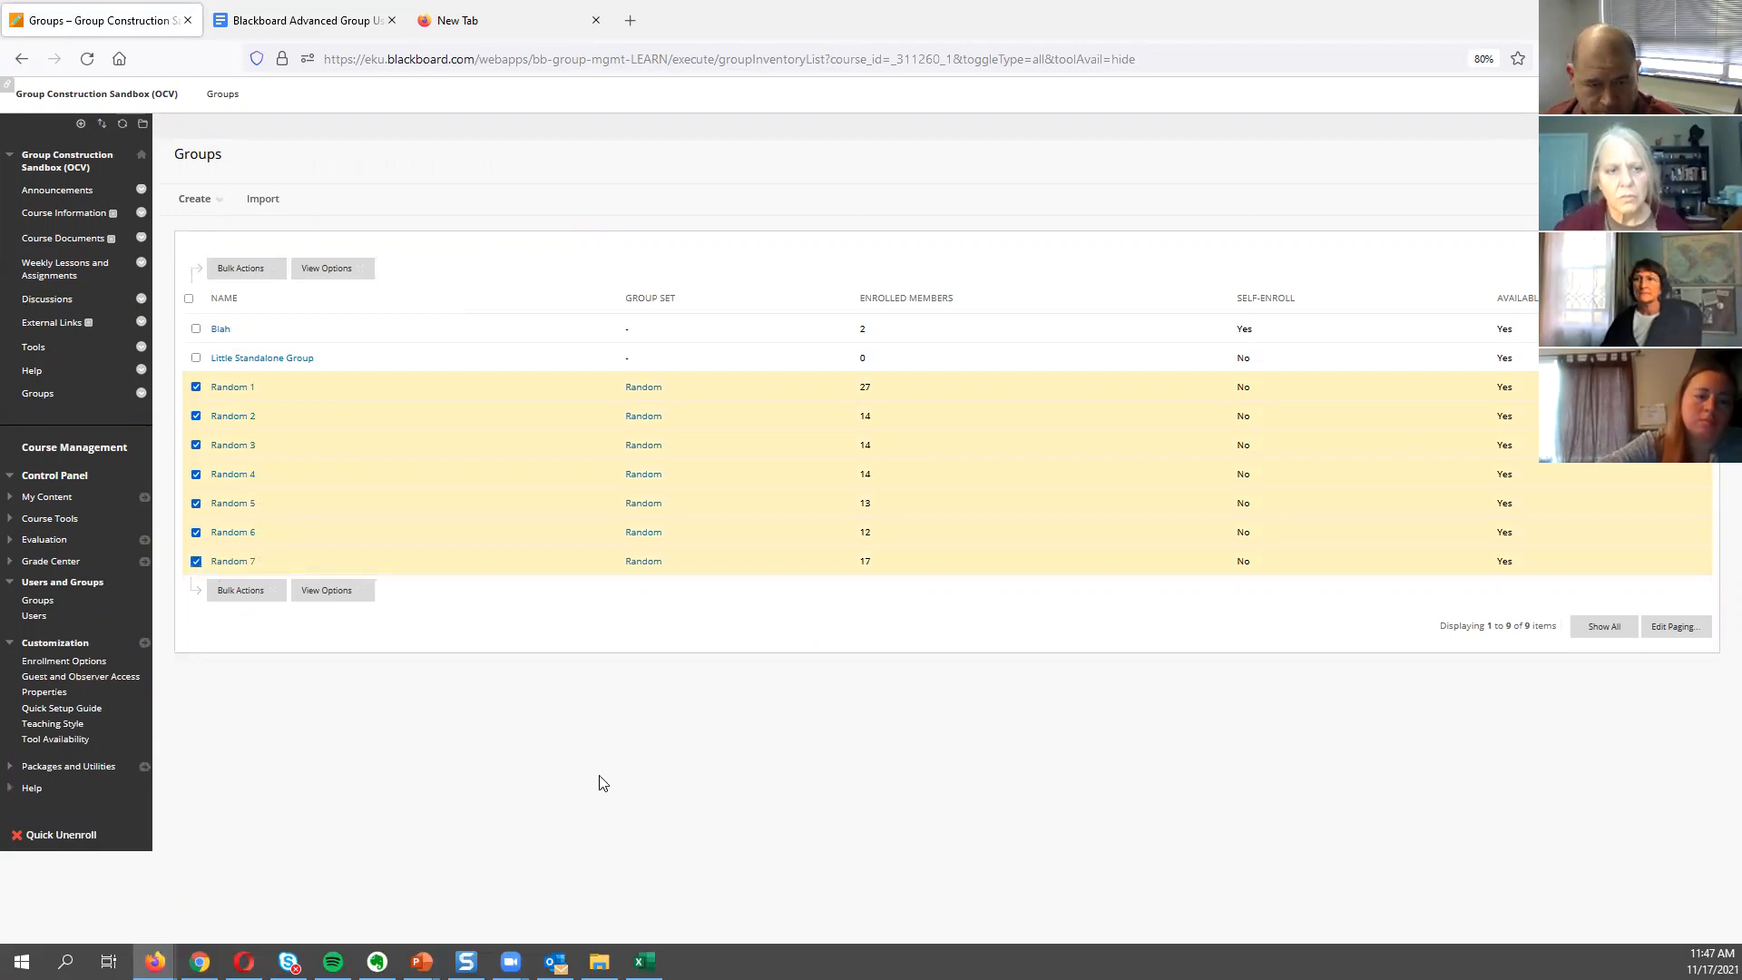
pyautogui.click(245, 270)
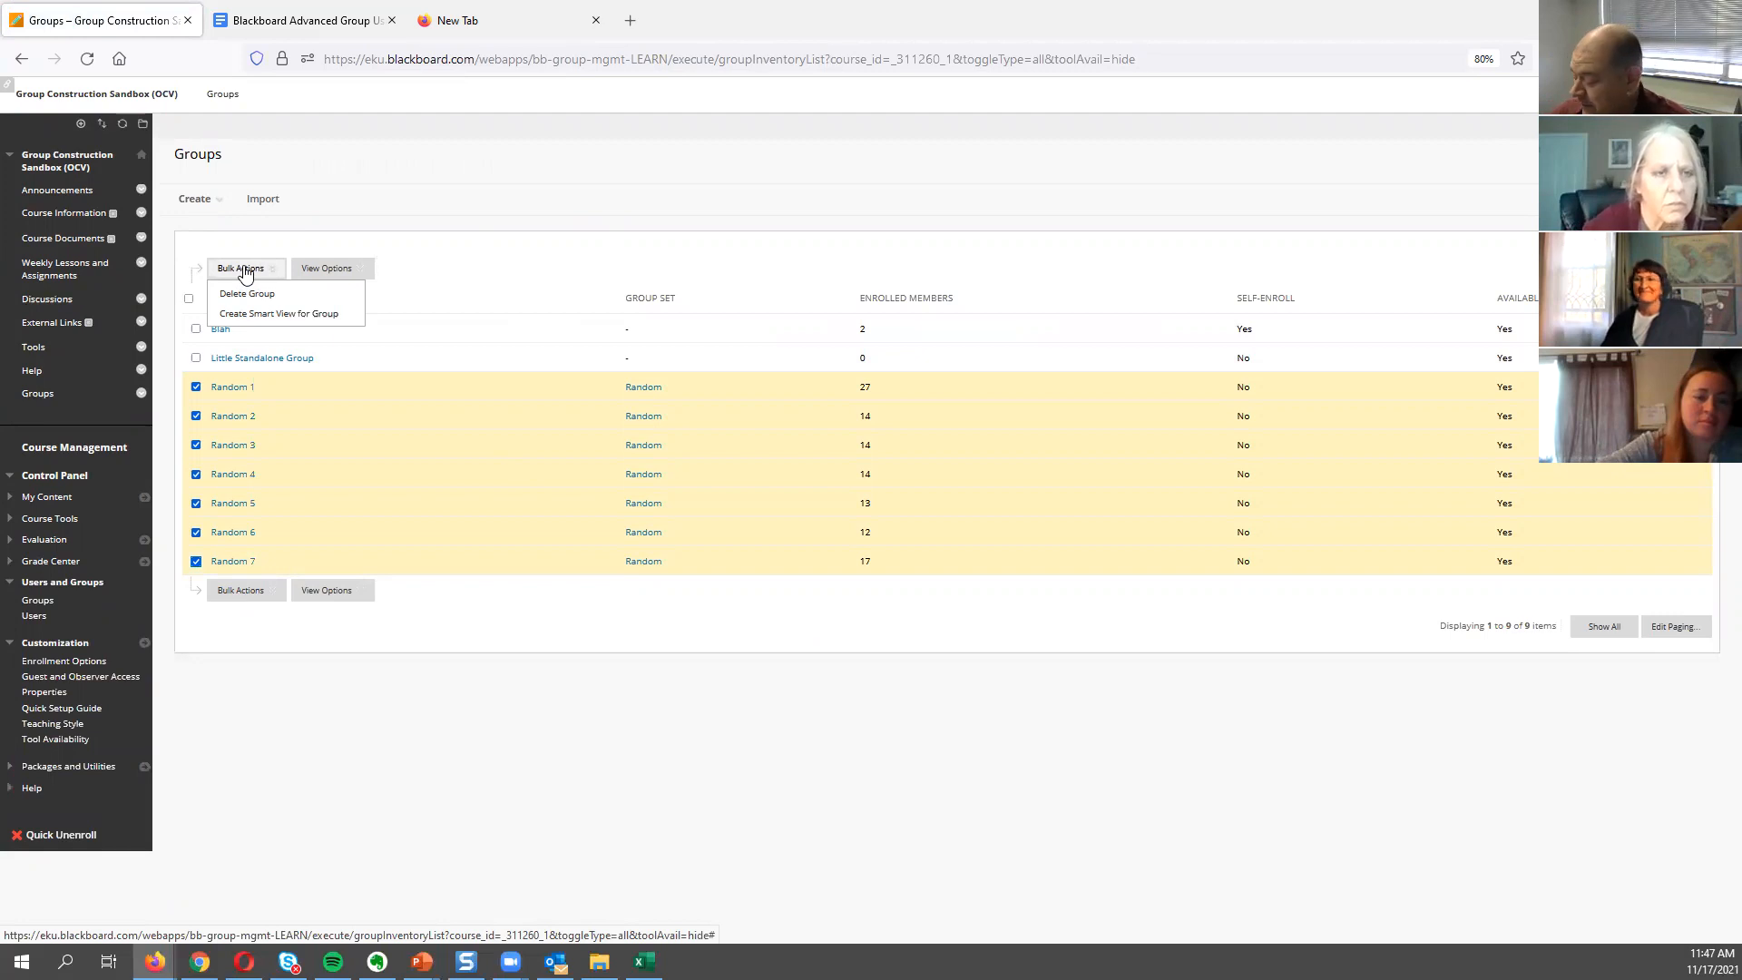
pyautogui.click(264, 317)
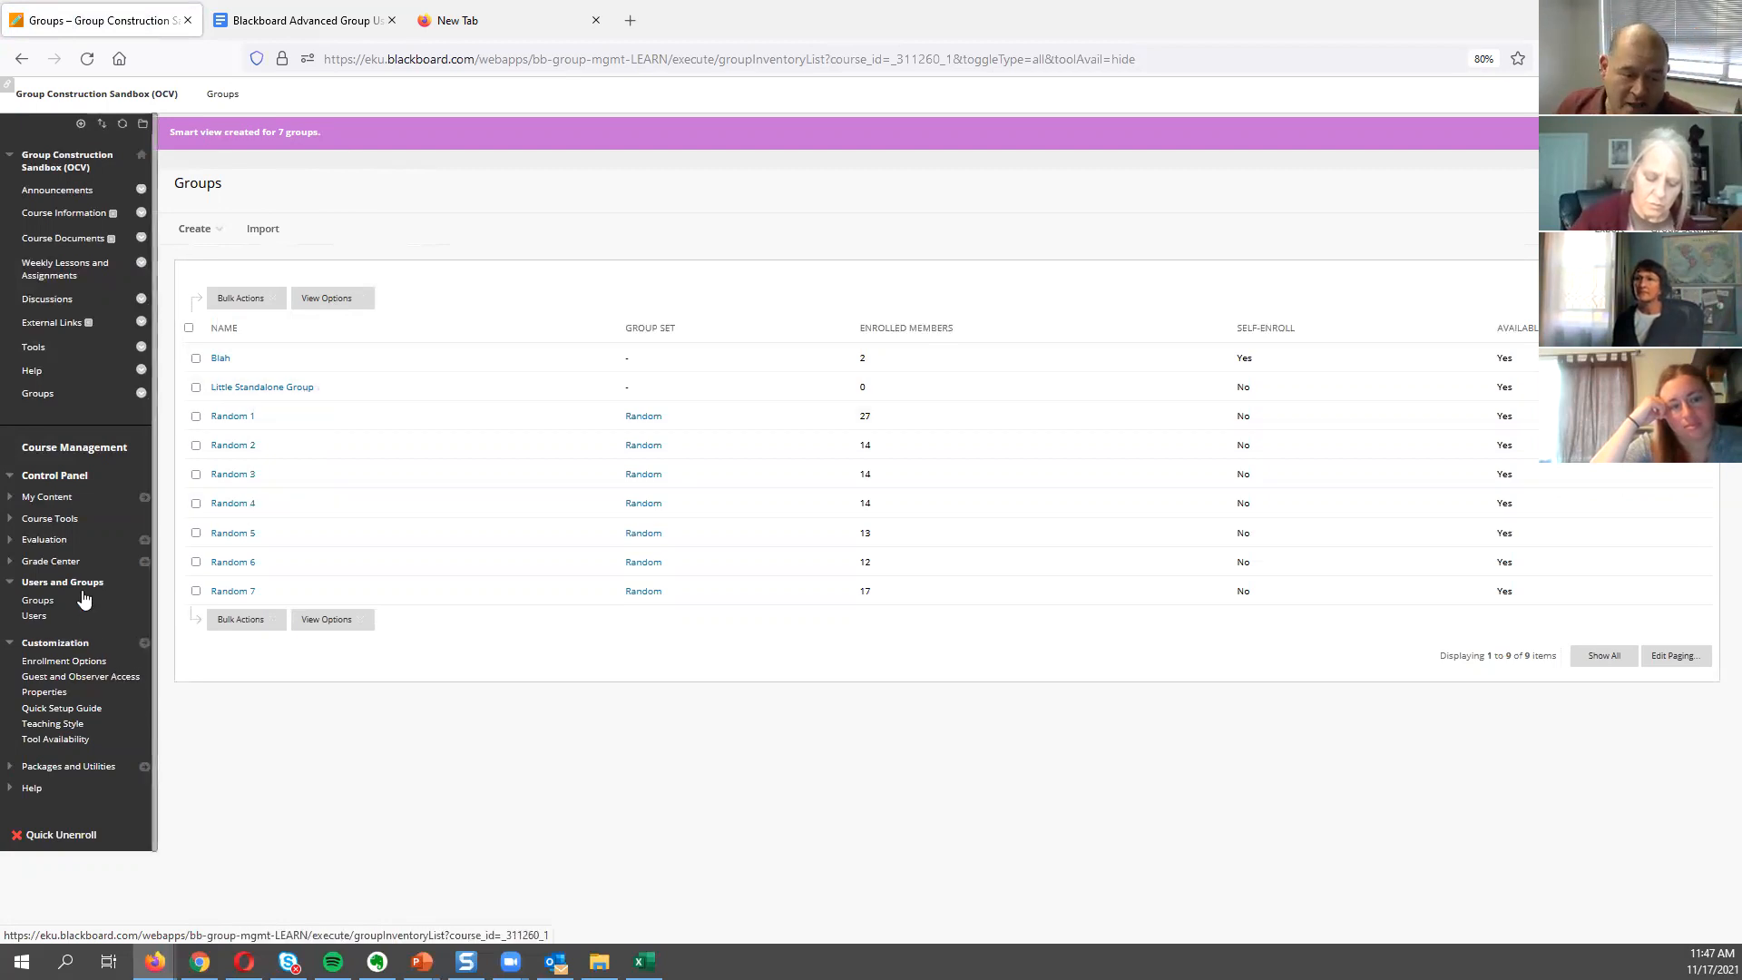
# Go to the Full Grade Center and open its list of smart views.
pyautogui.click(65, 565)
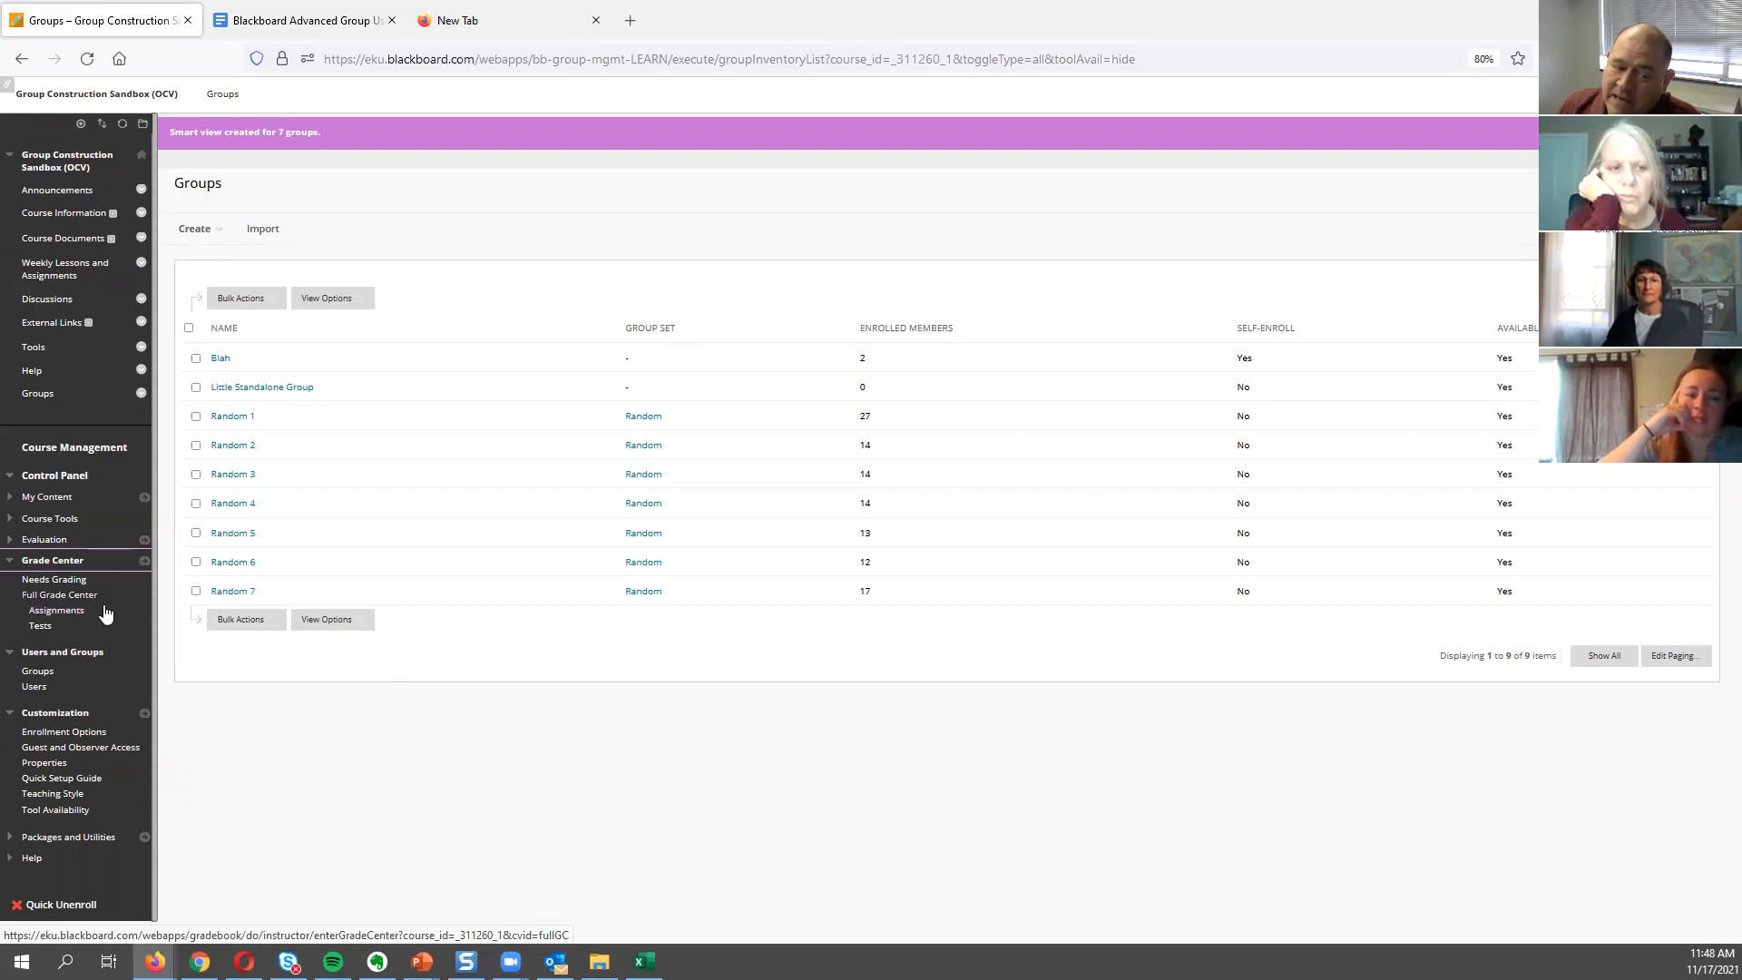
pyautogui.click(47, 596)
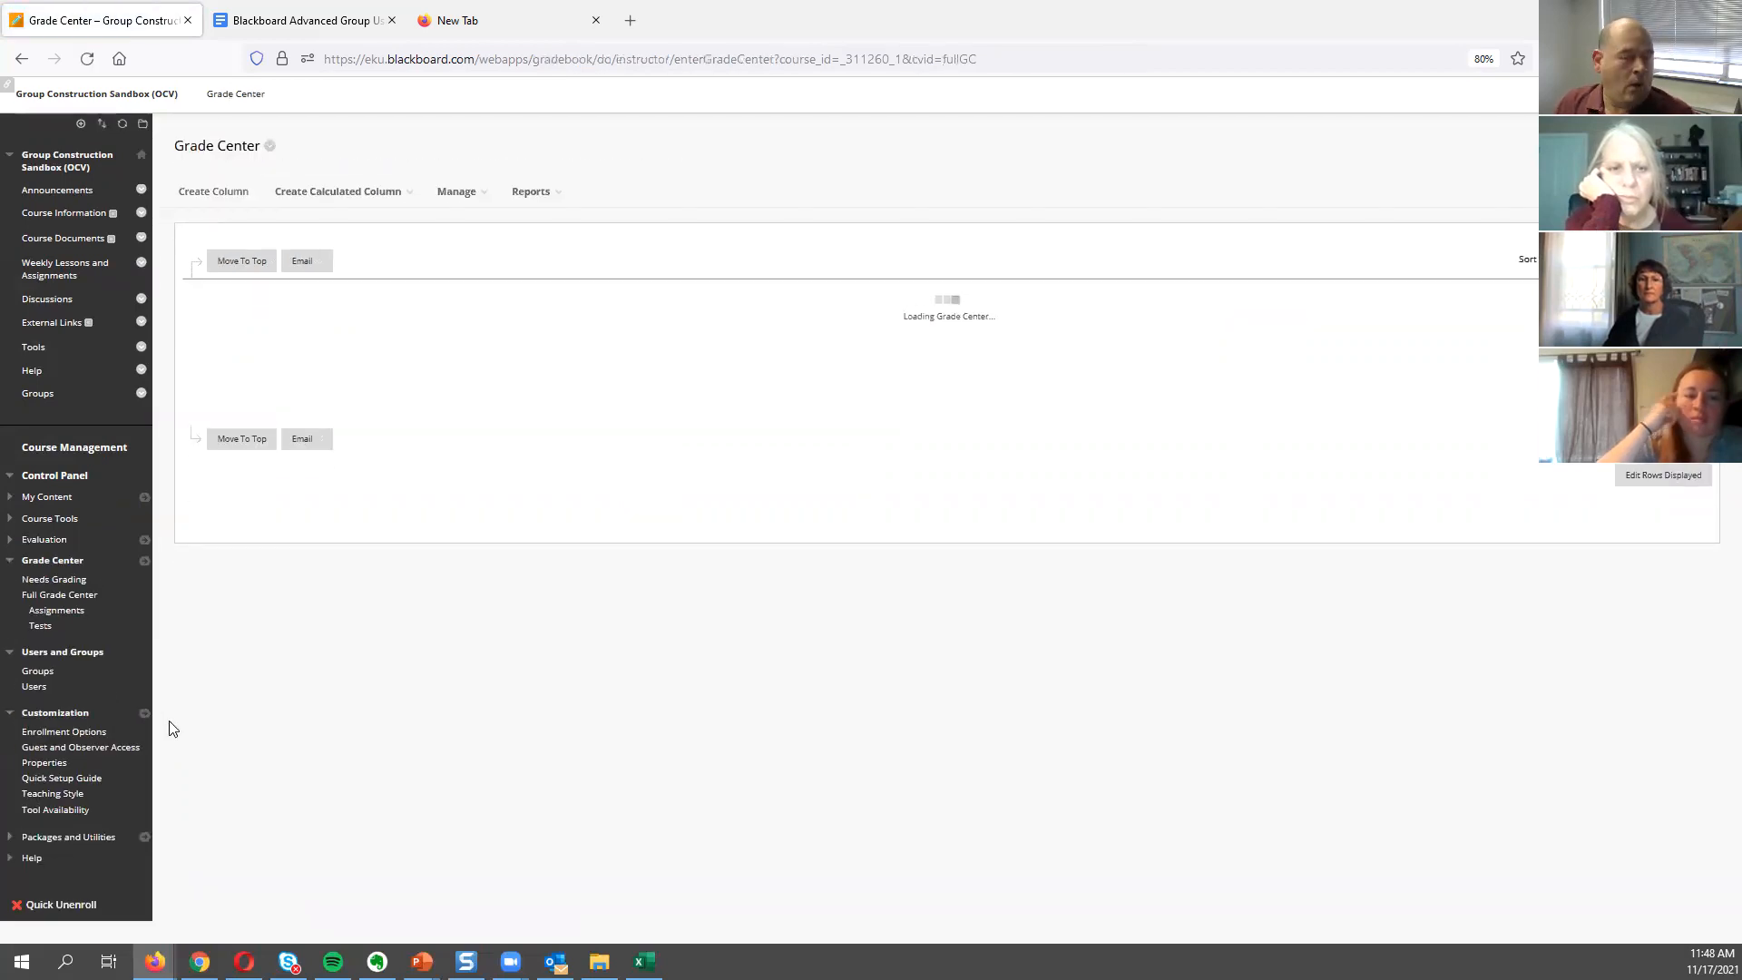
pyautogui.click(465, 197)
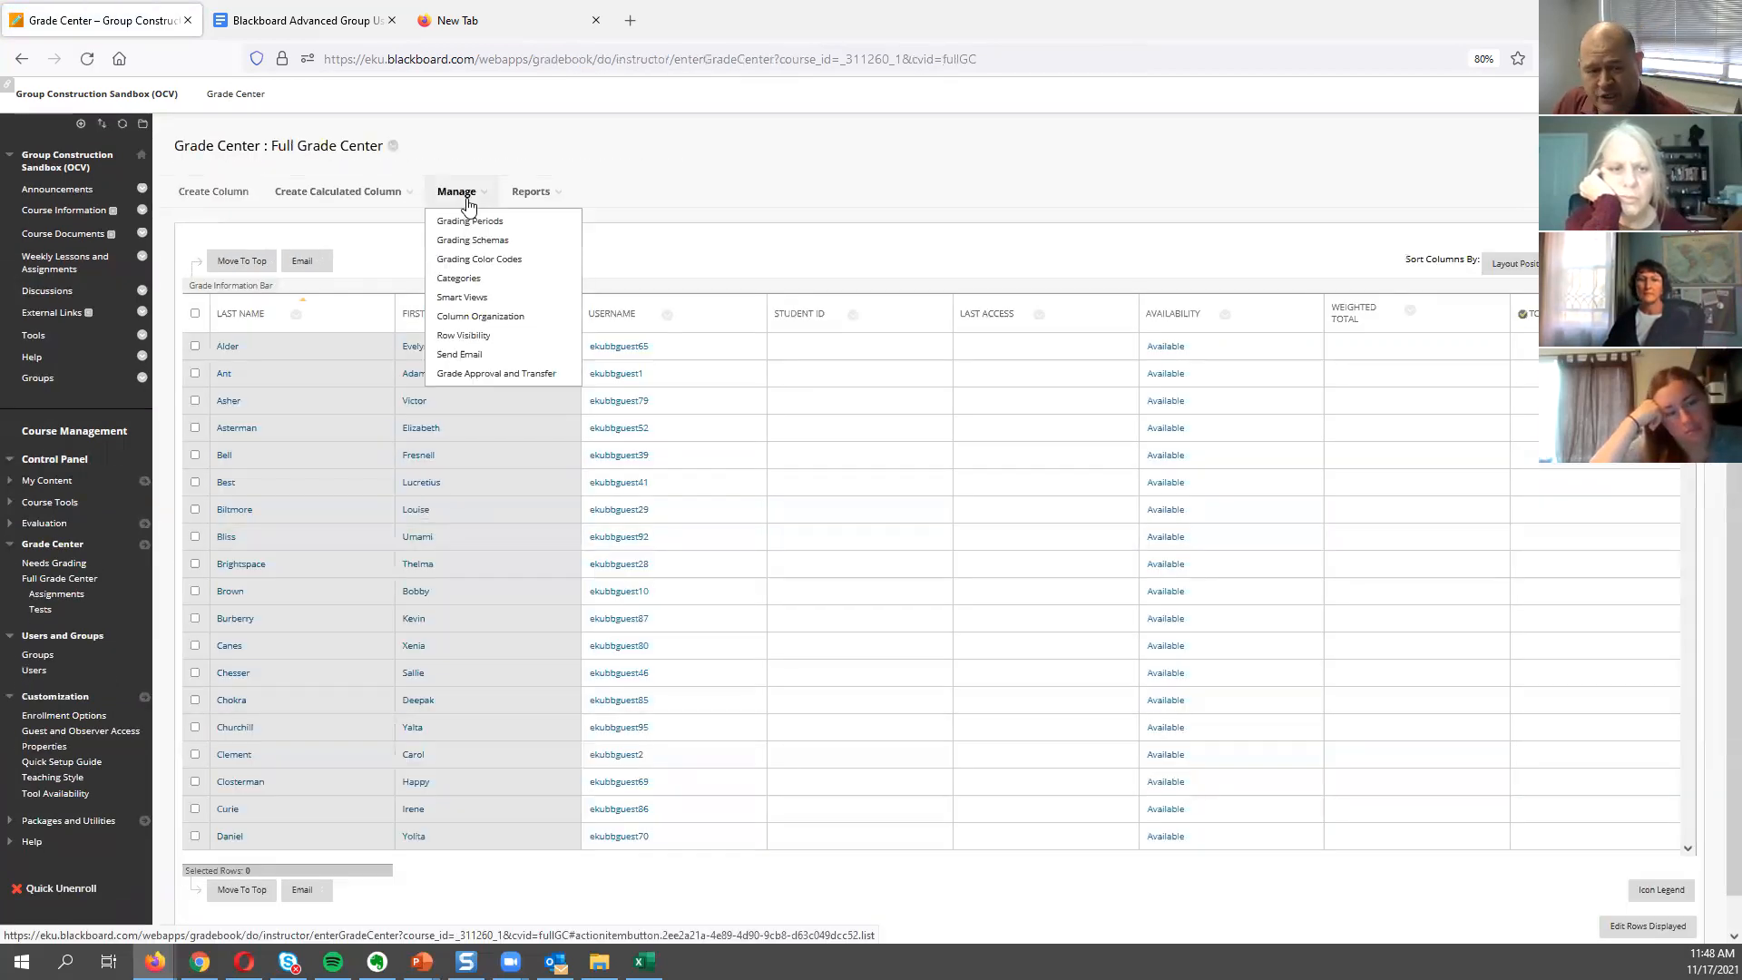
pyautogui.click(471, 299)
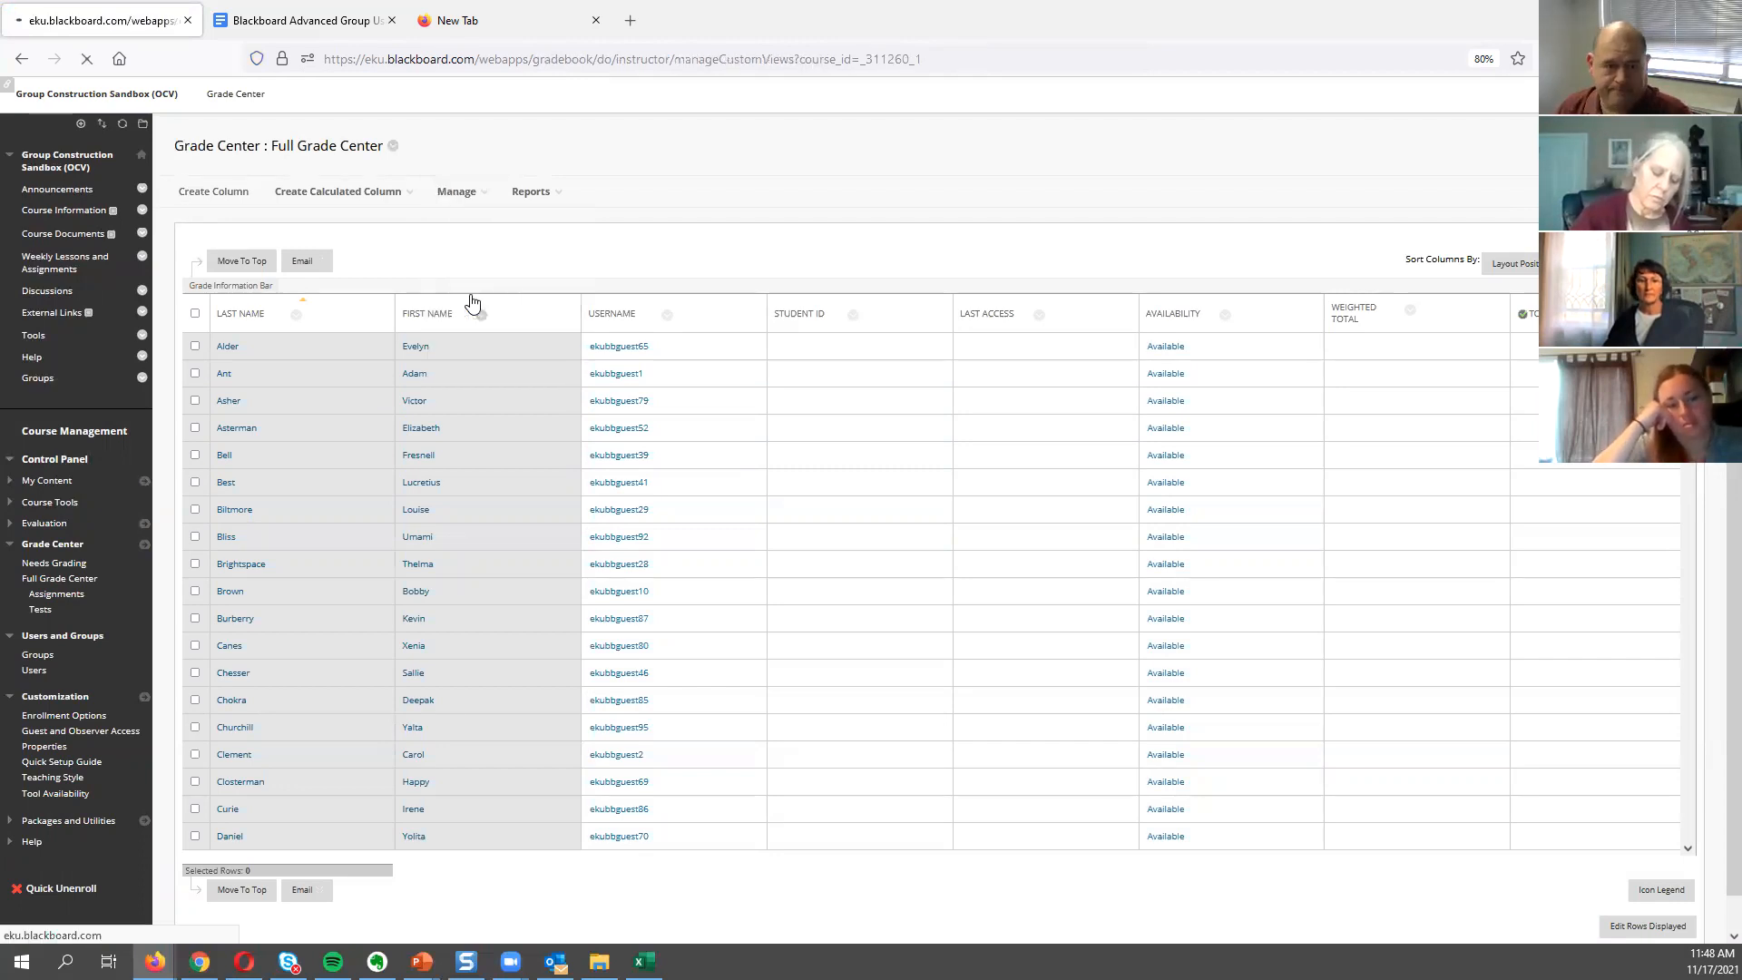
# Add the smart views Group: Random 1 through Group: Random 6 to the favorites.
pyautogui.click(196, 441)
pyautogui.click(196, 471)
pyautogui.click(196, 501)
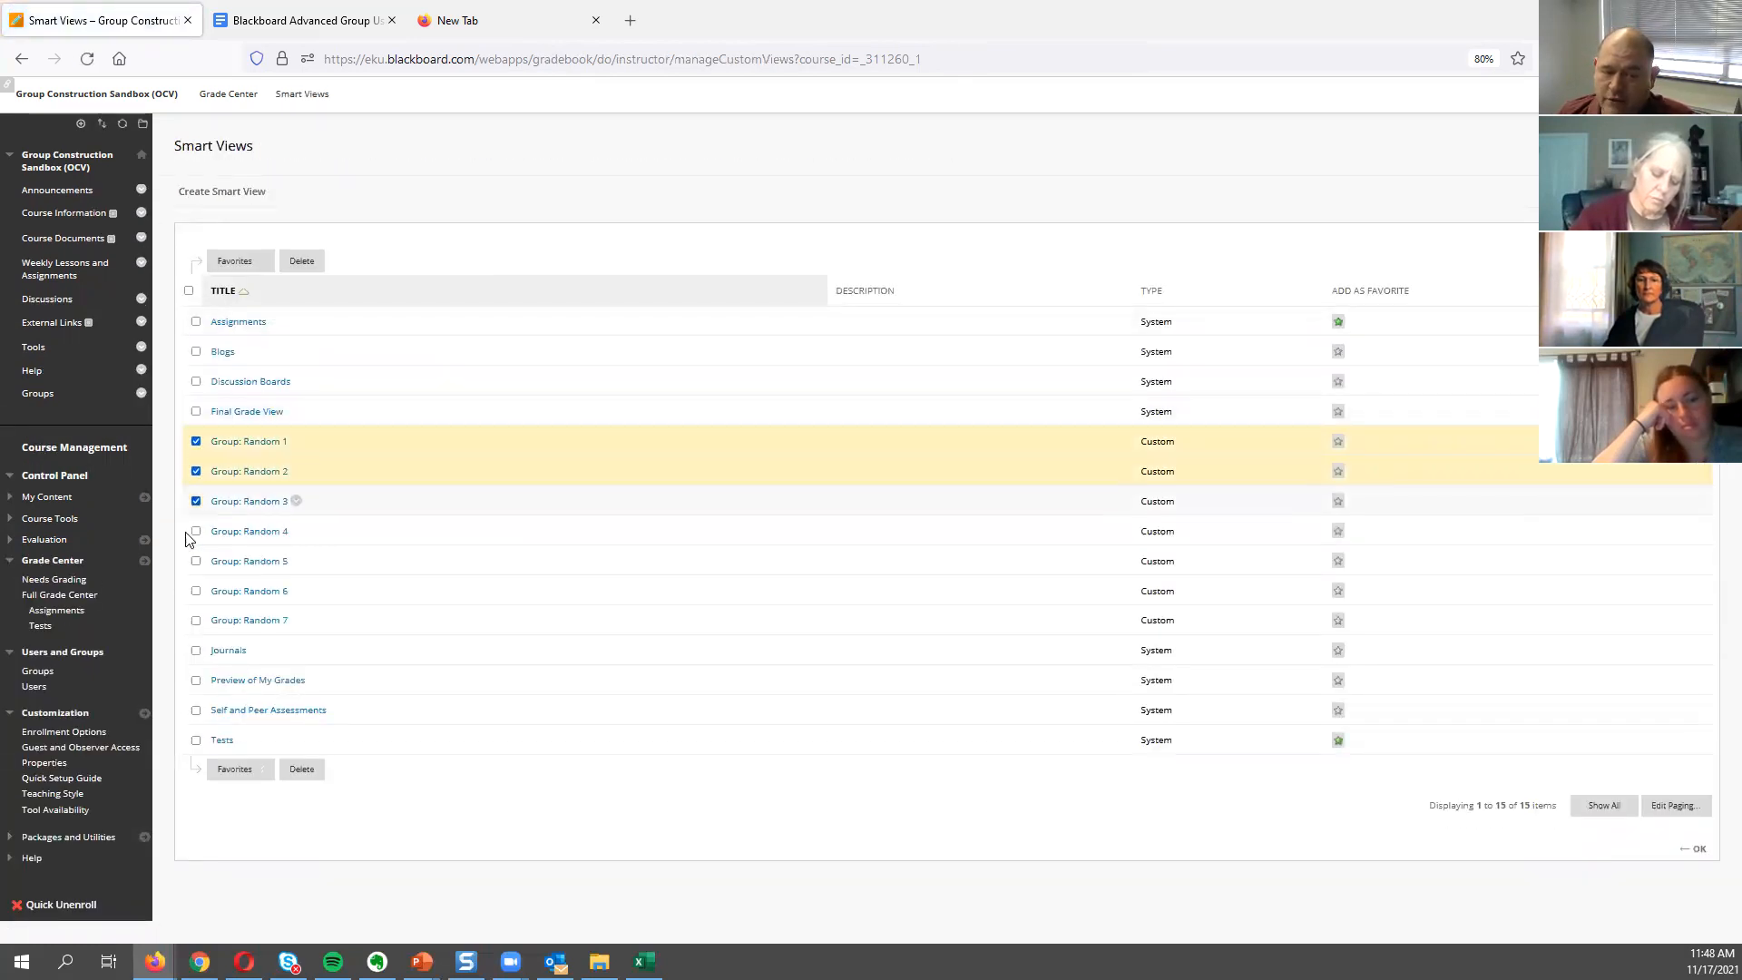
pyautogui.click(196, 531)
pyautogui.click(196, 561)
pyautogui.click(196, 591)
pyautogui.doubleClick(197, 625)
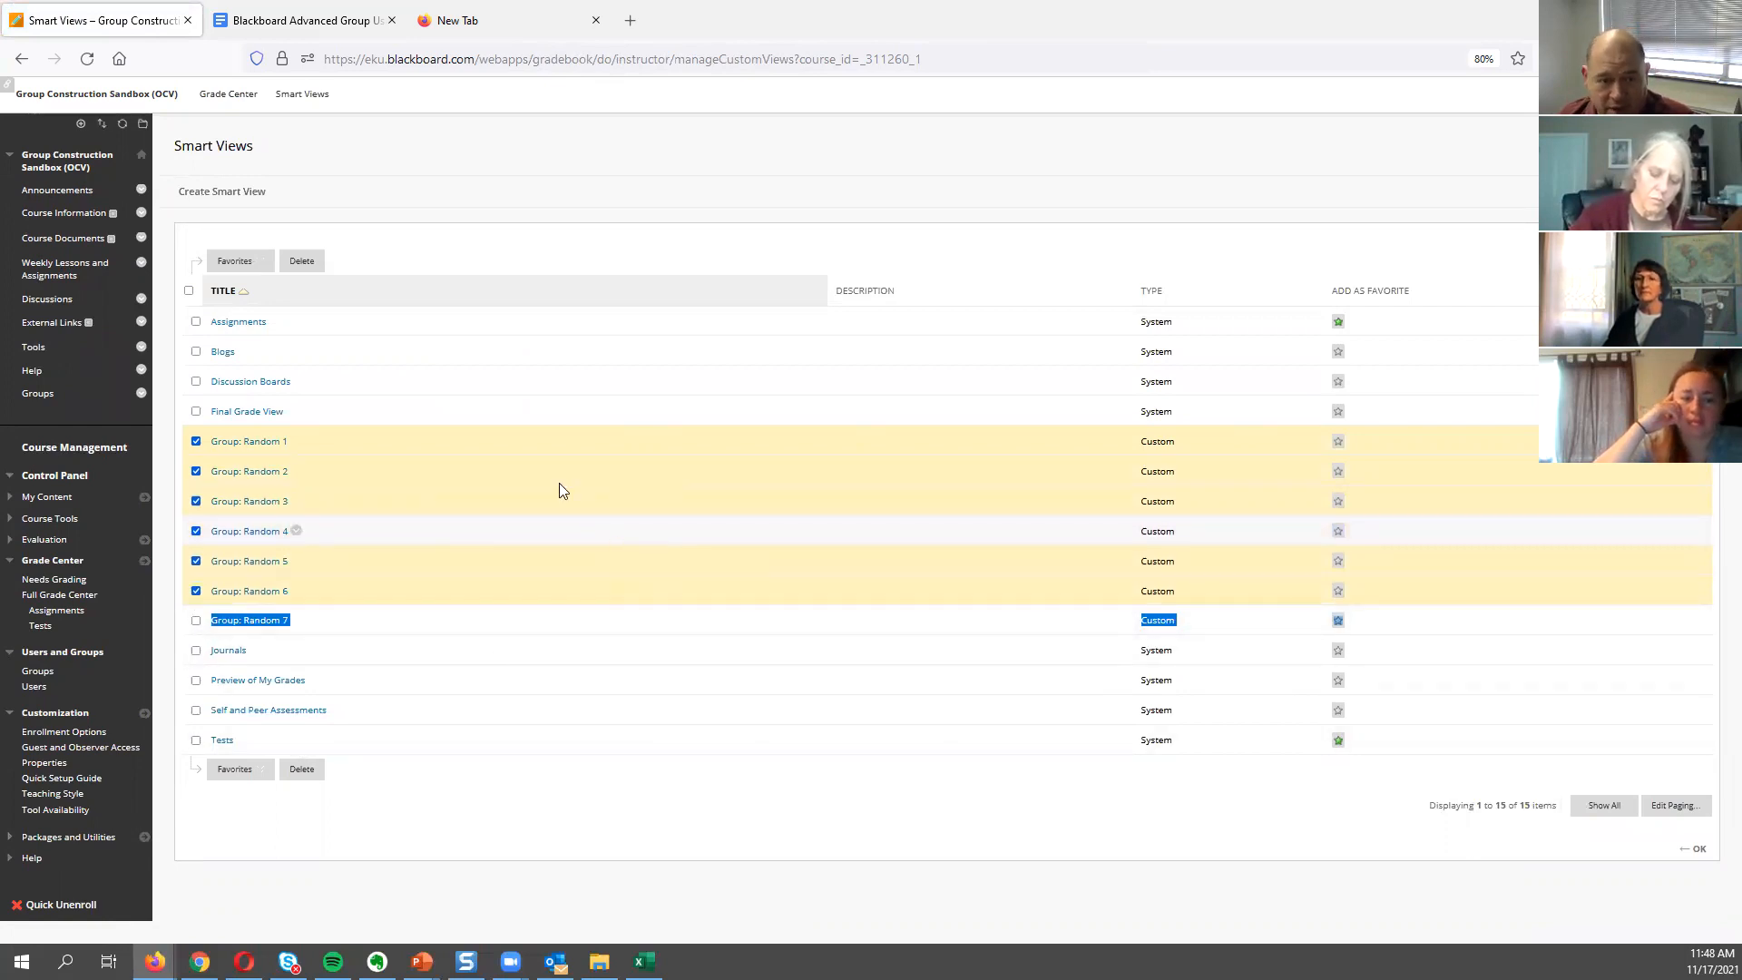
pyautogui.click(257, 264)
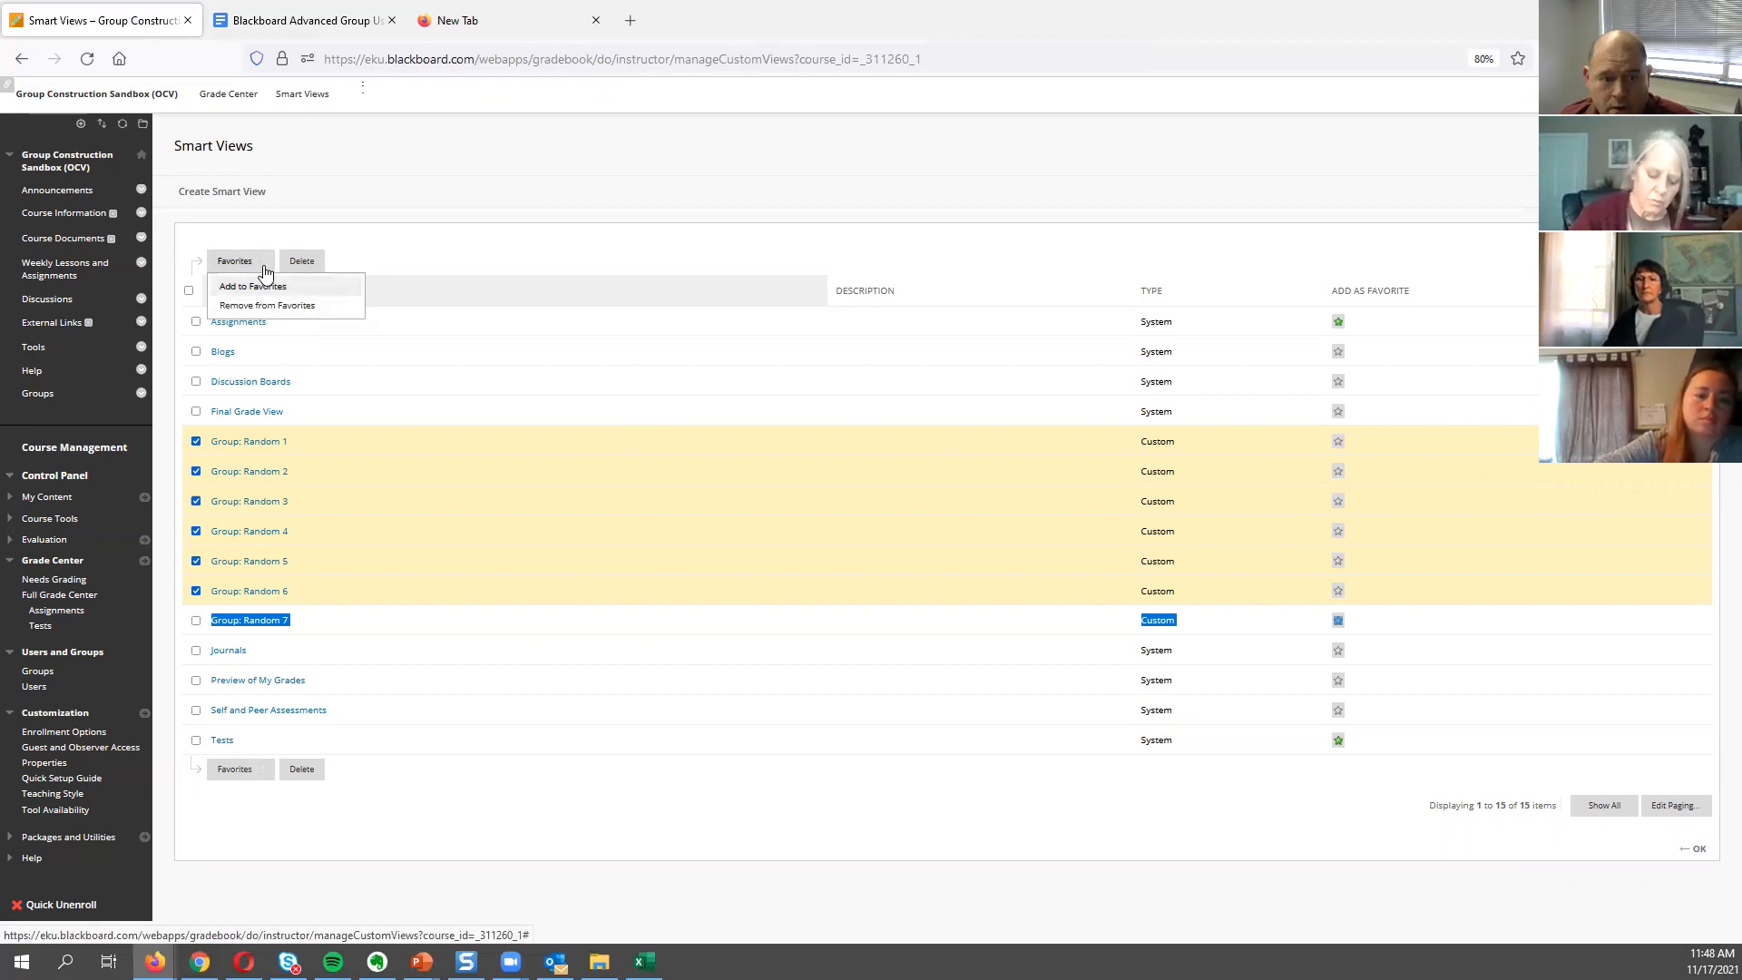
pyautogui.click(262, 287)
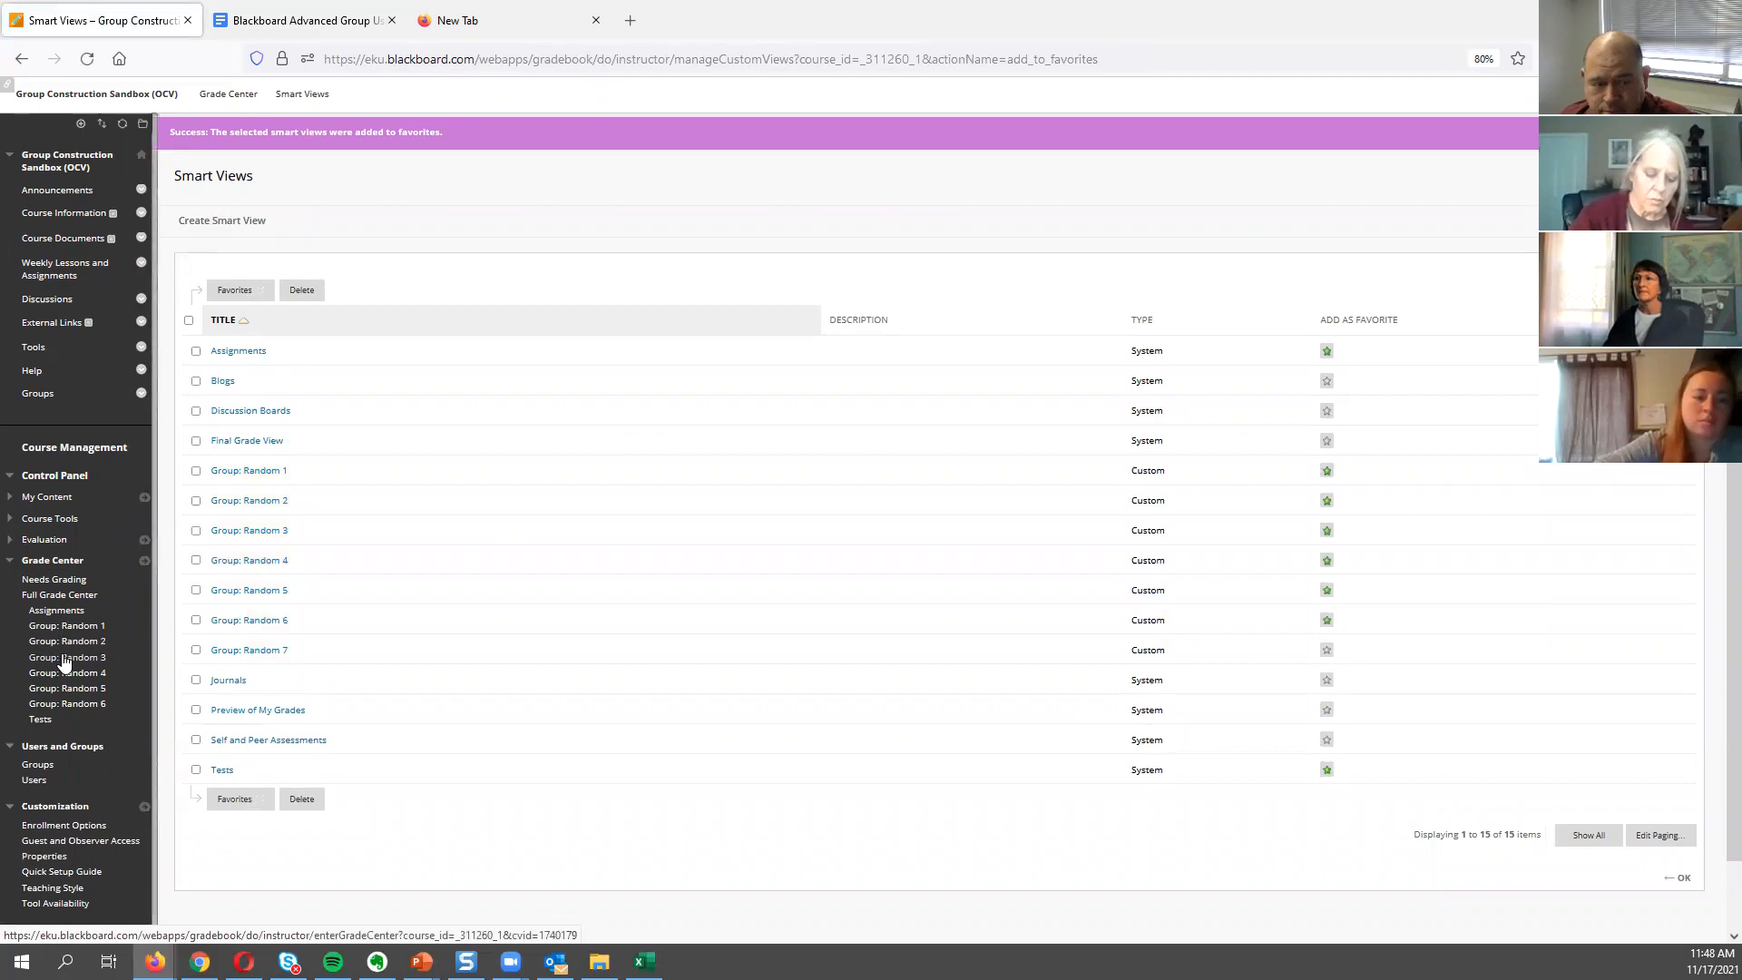
# Show the Grade Center through the Group: Random 1 smart view and bring up its management options.
pyautogui.click(94, 628)
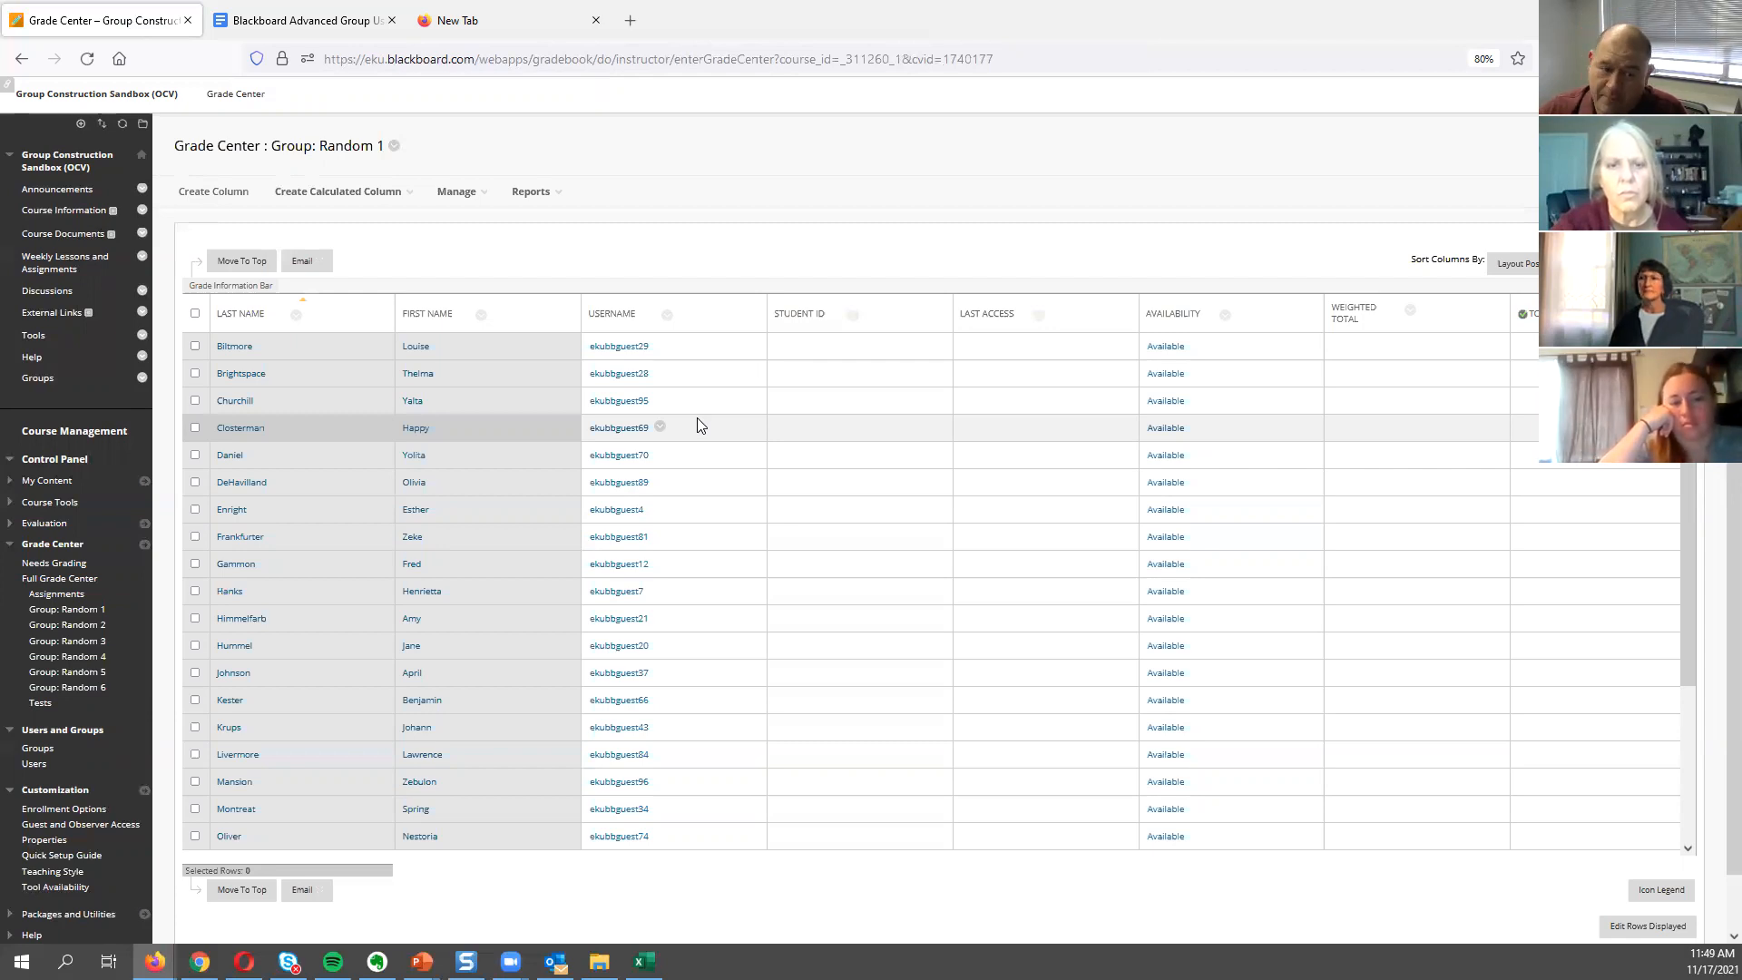
pyautogui.click(470, 194)
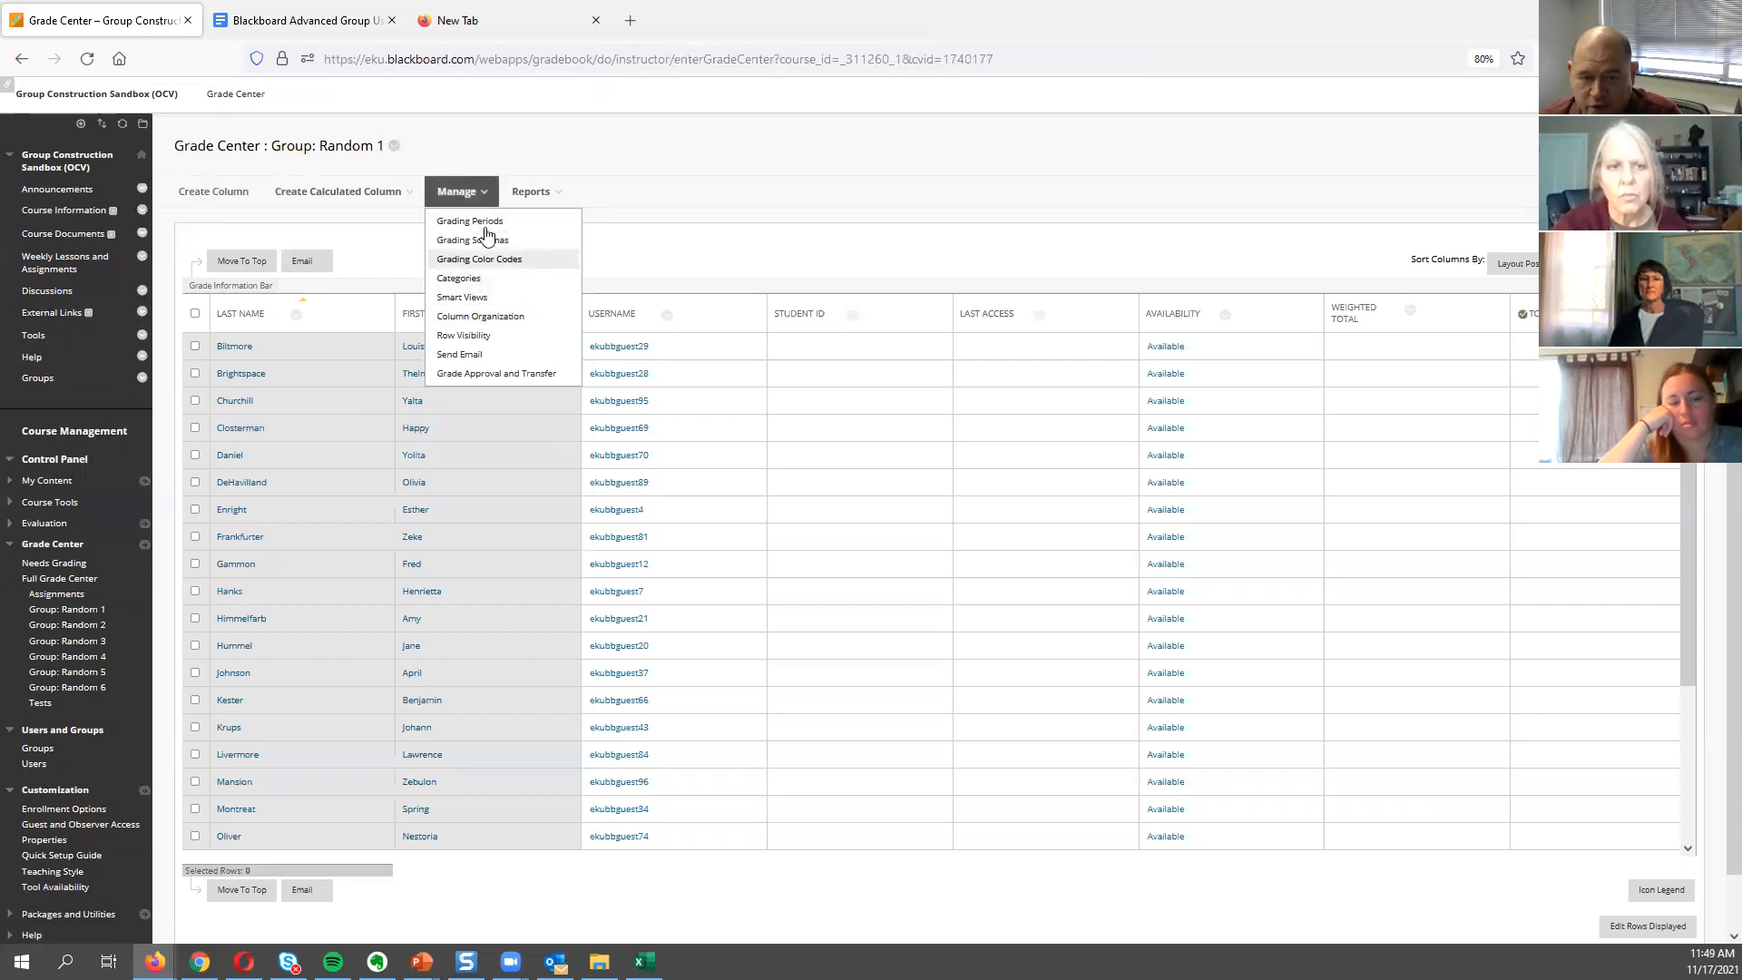